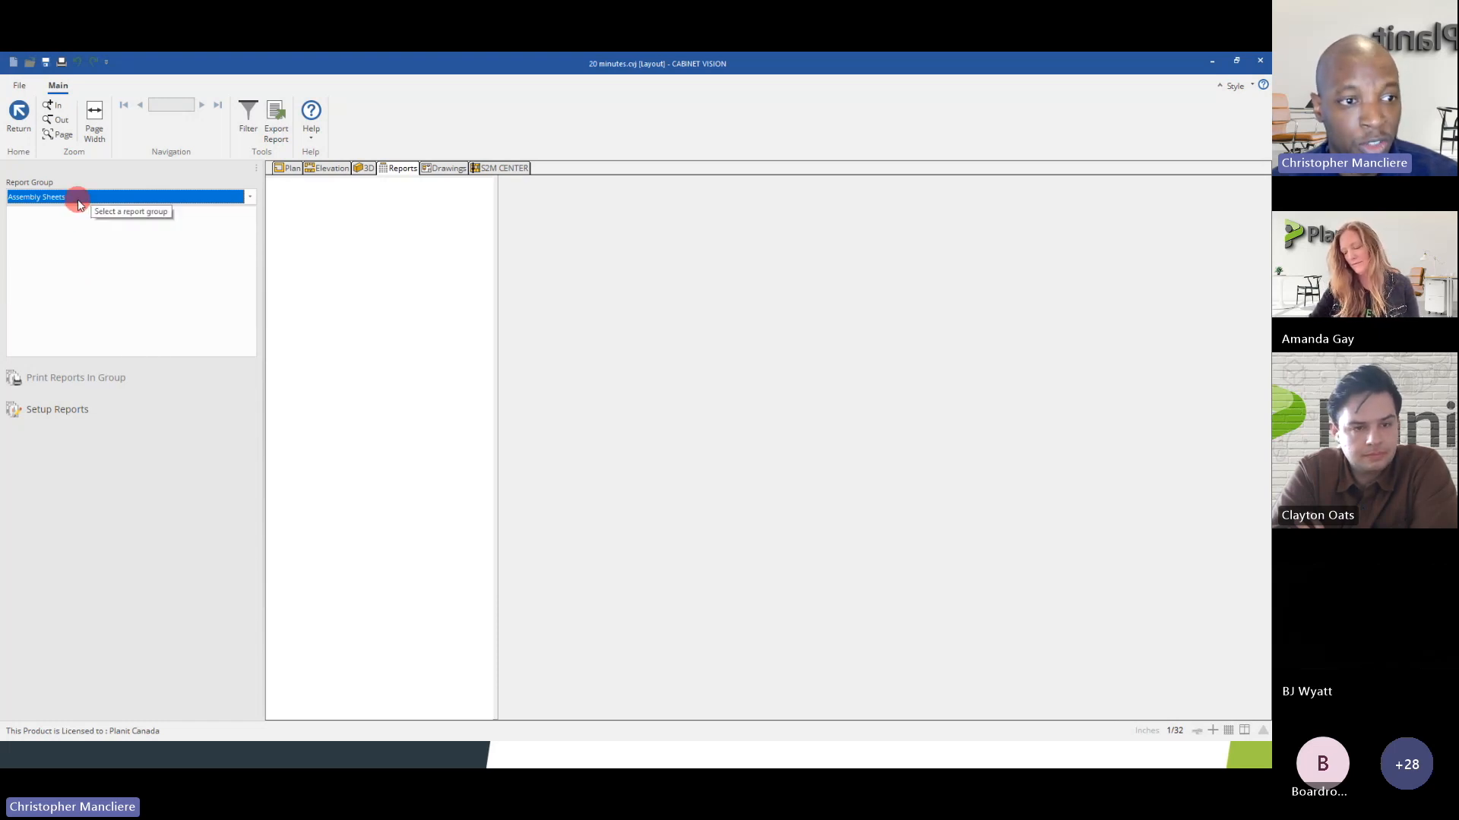
# - Check the available report groups and open the report setup
pyautogui.click(78, 199)
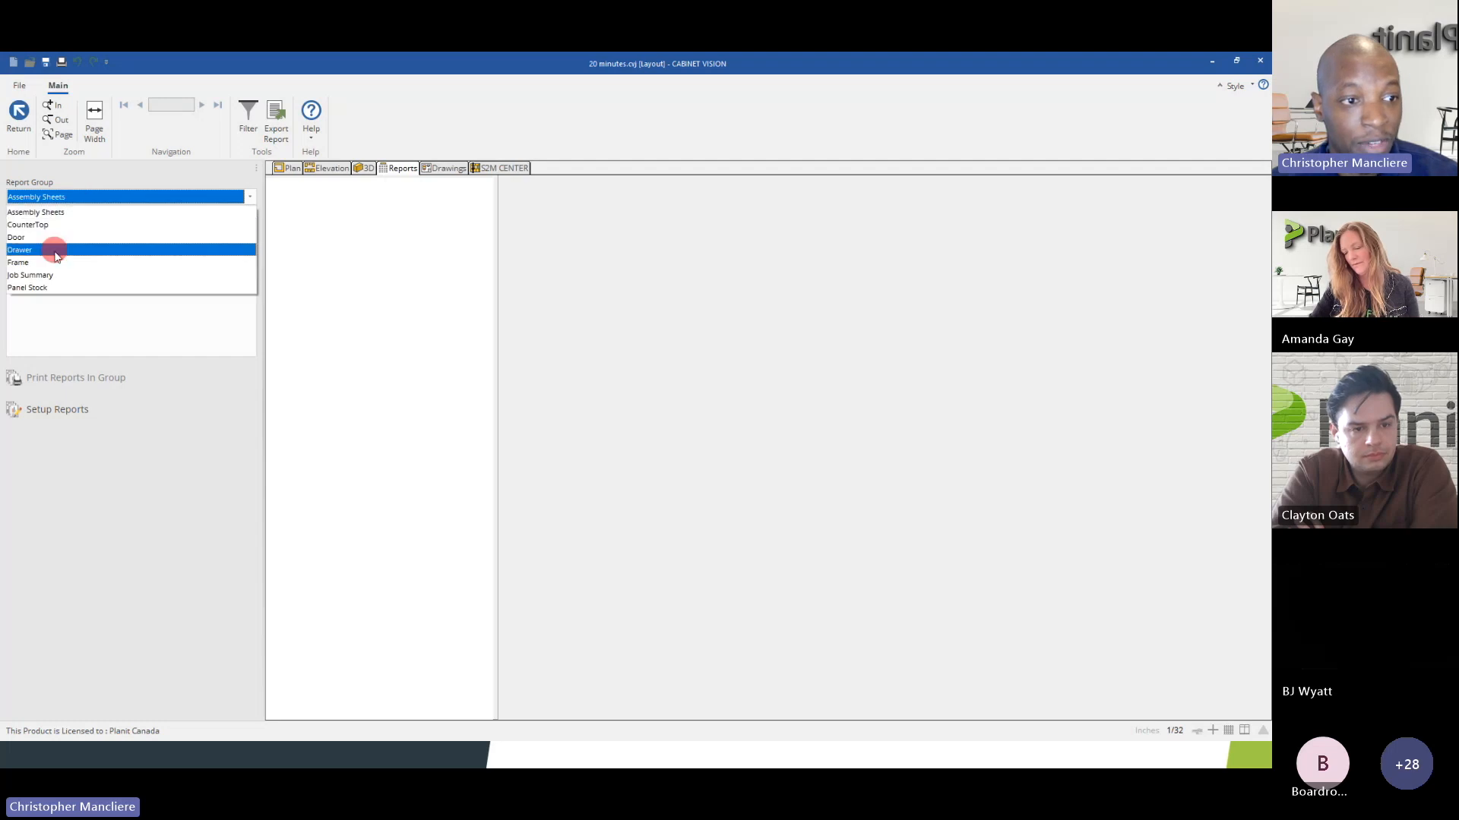
pyautogui.click(60, 197)
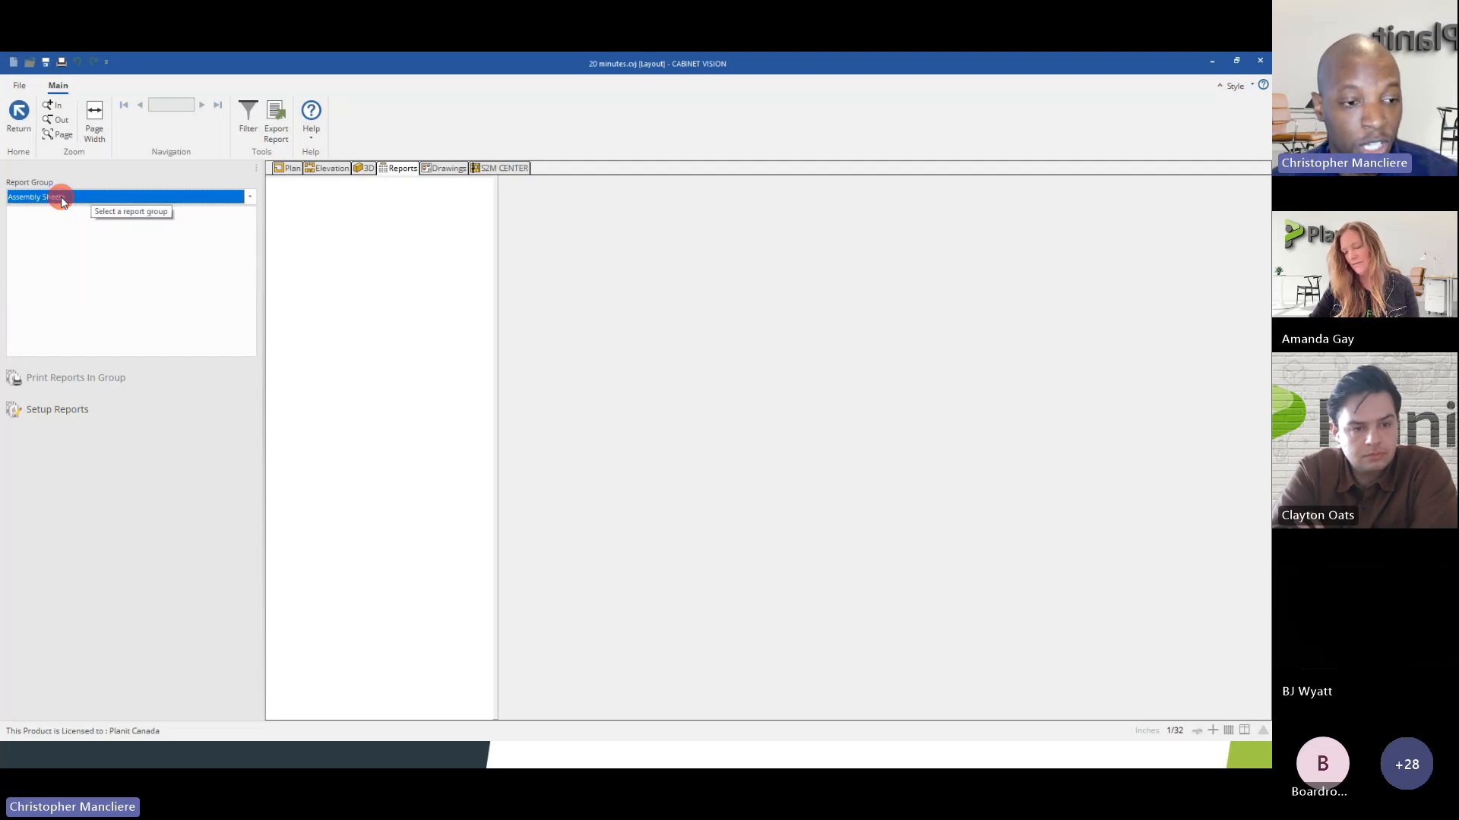
pyautogui.click(55, 410)
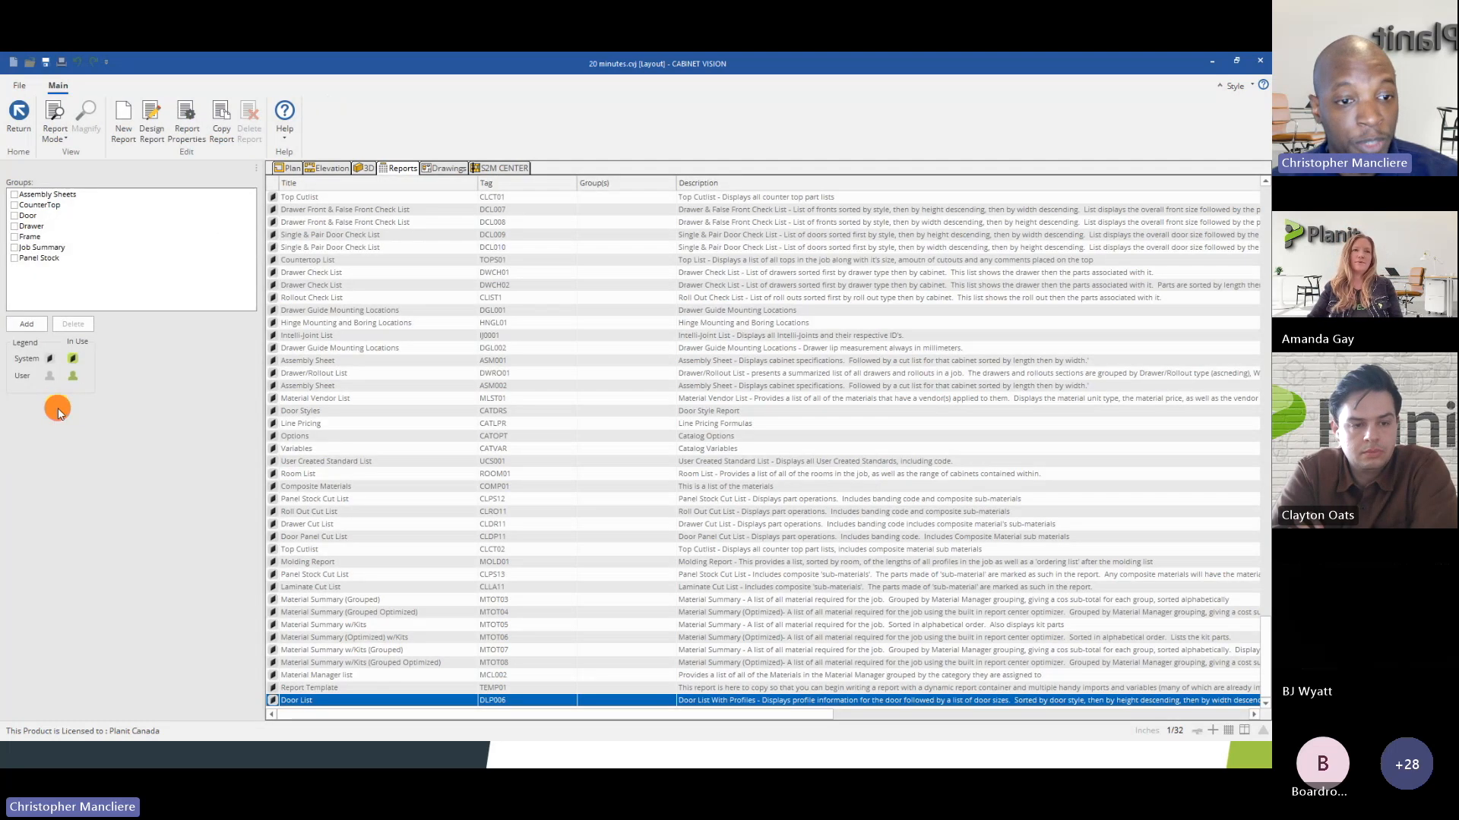
# - Look through the full list of system and user reports, including the cut lists, door lists and drawer lists
pyautogui.scroll(1, 331, 423)
pyautogui.scroll(9, 331, 423)
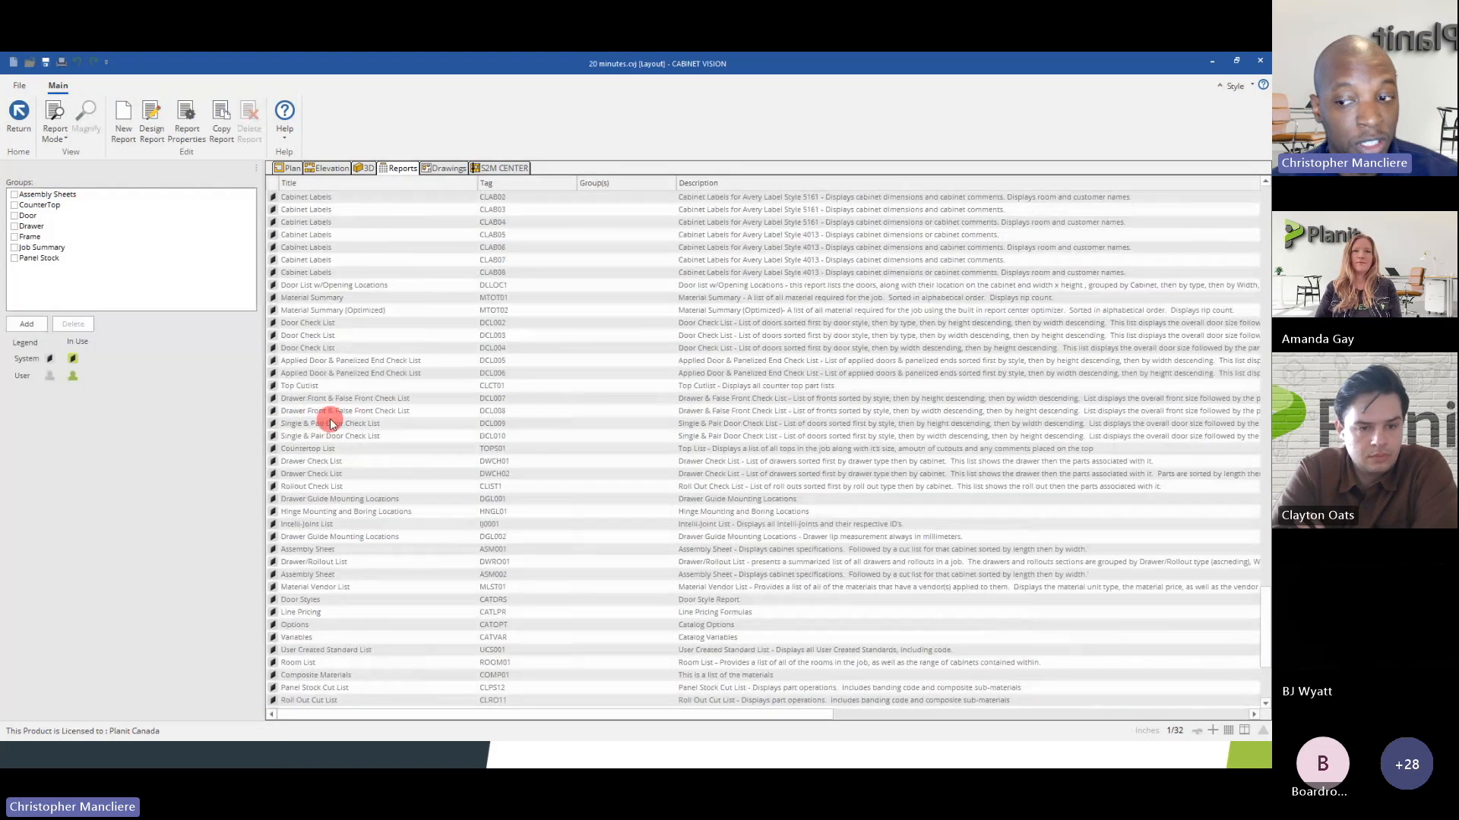
pyautogui.scroll(15, 331, 423)
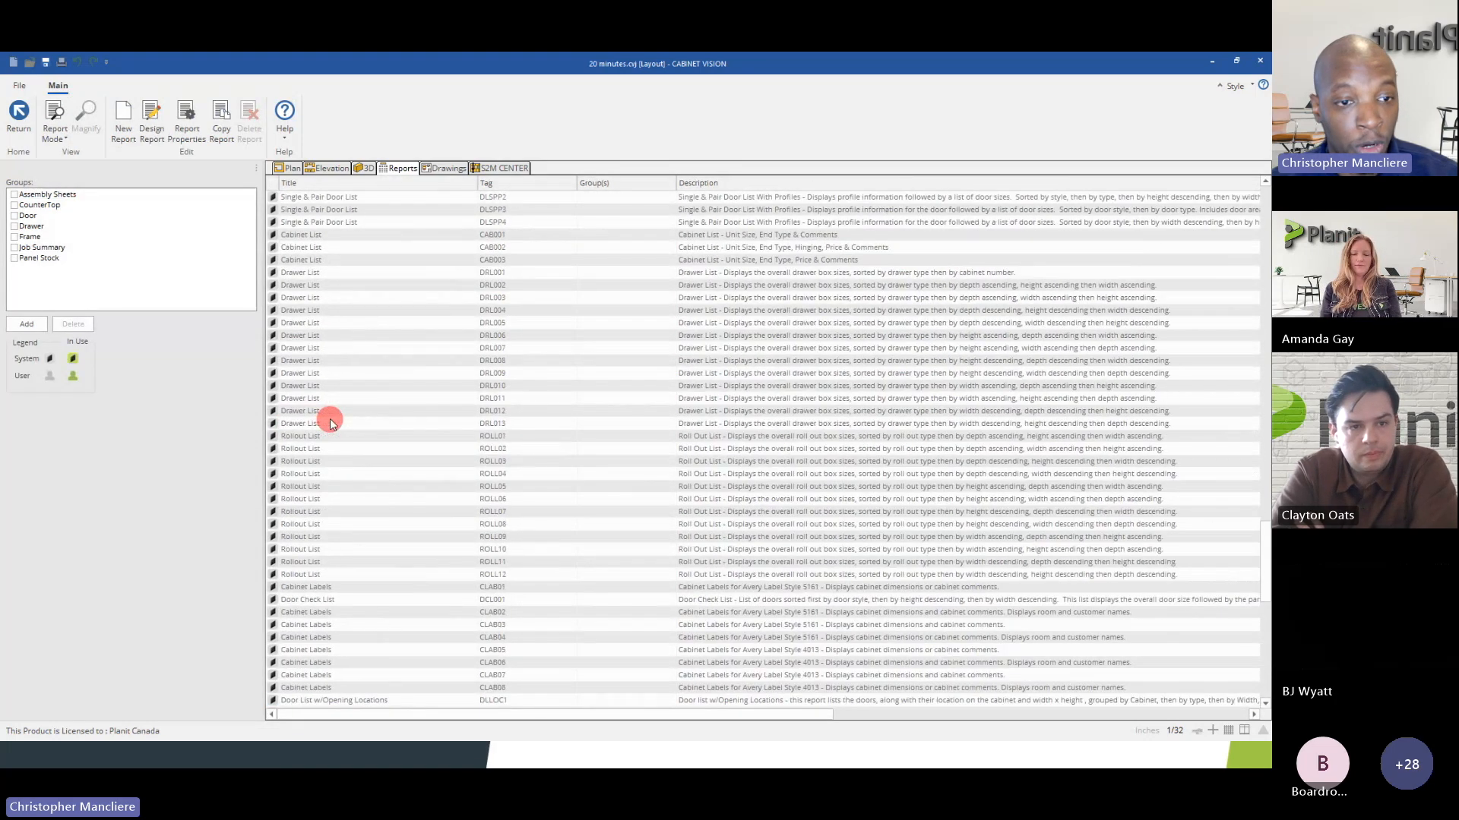
pyautogui.scroll(15, 331, 422)
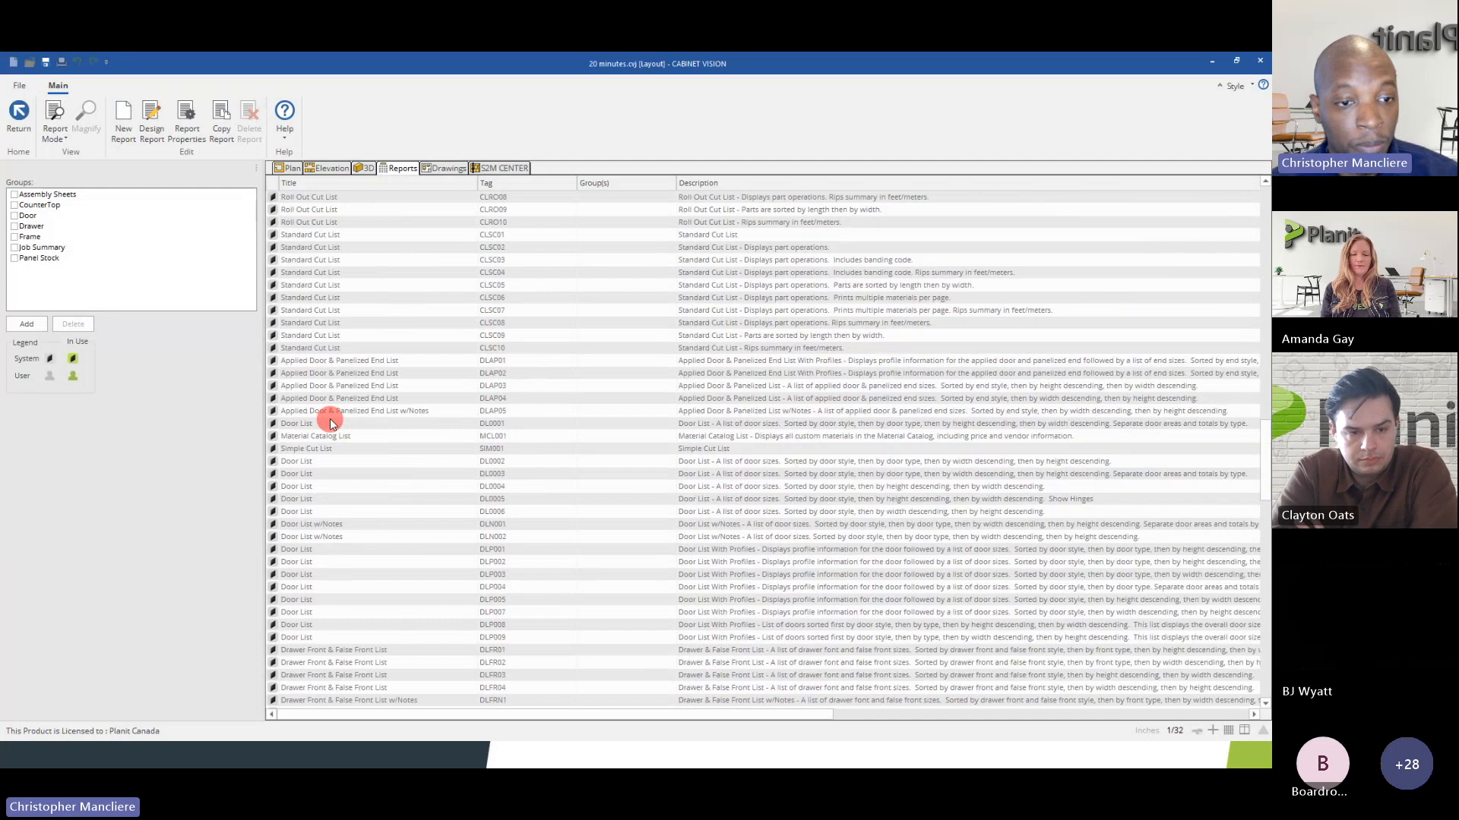
pyautogui.scroll(8, 331, 423)
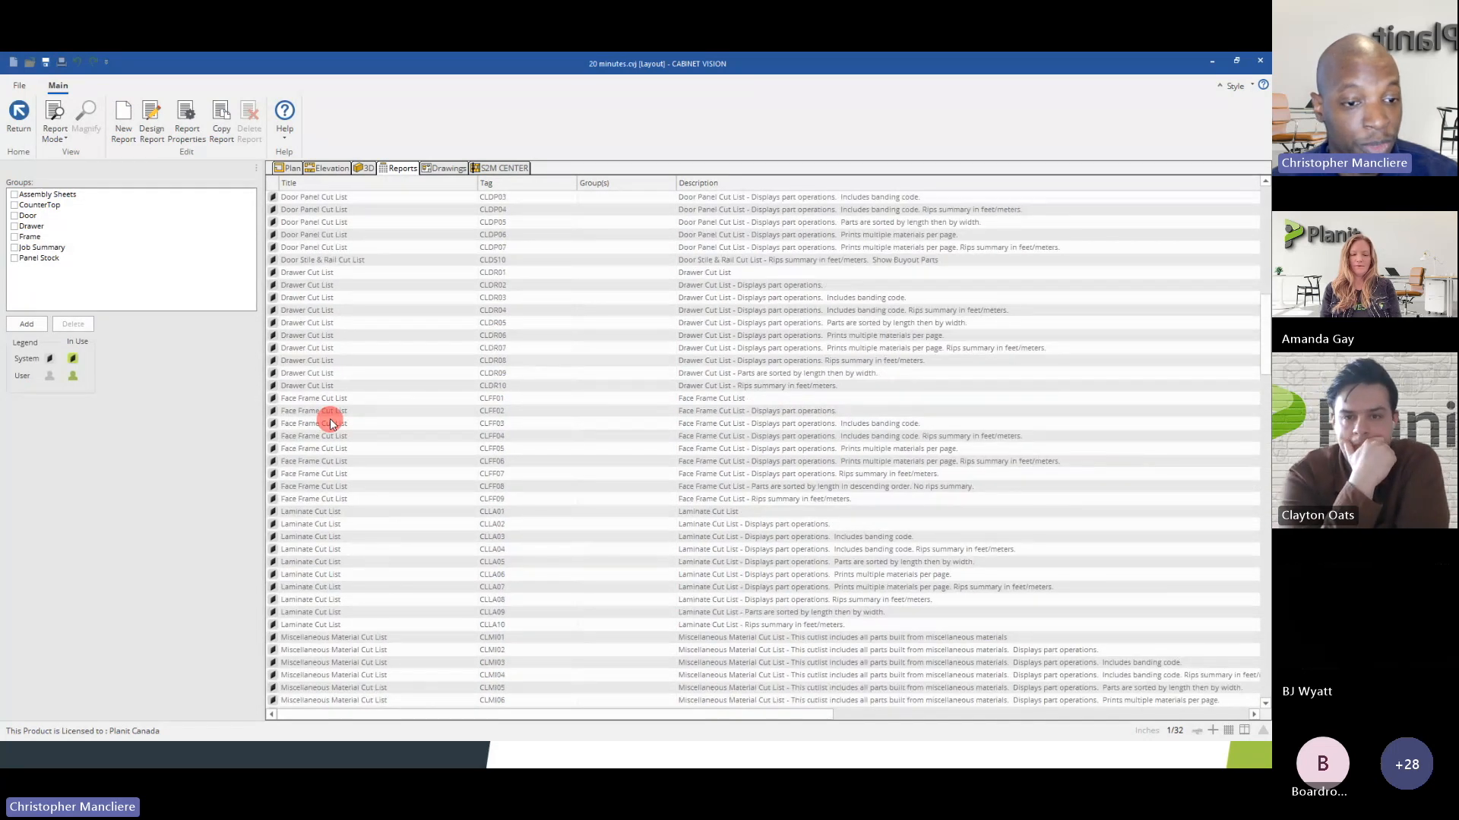
pyautogui.click(289, 398)
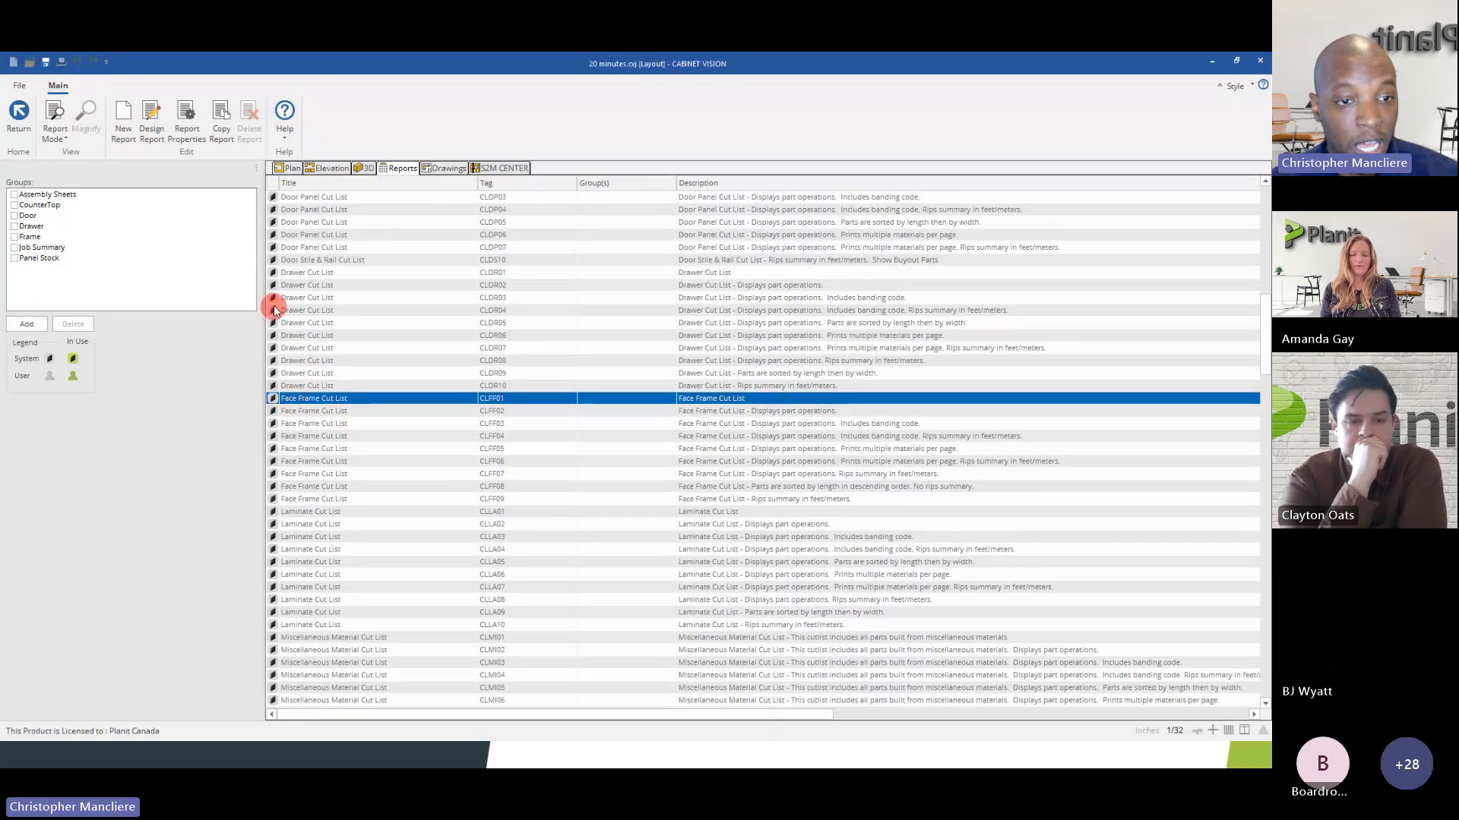
pyautogui.click(274, 272)
pyautogui.scroll(15, 308, 348)
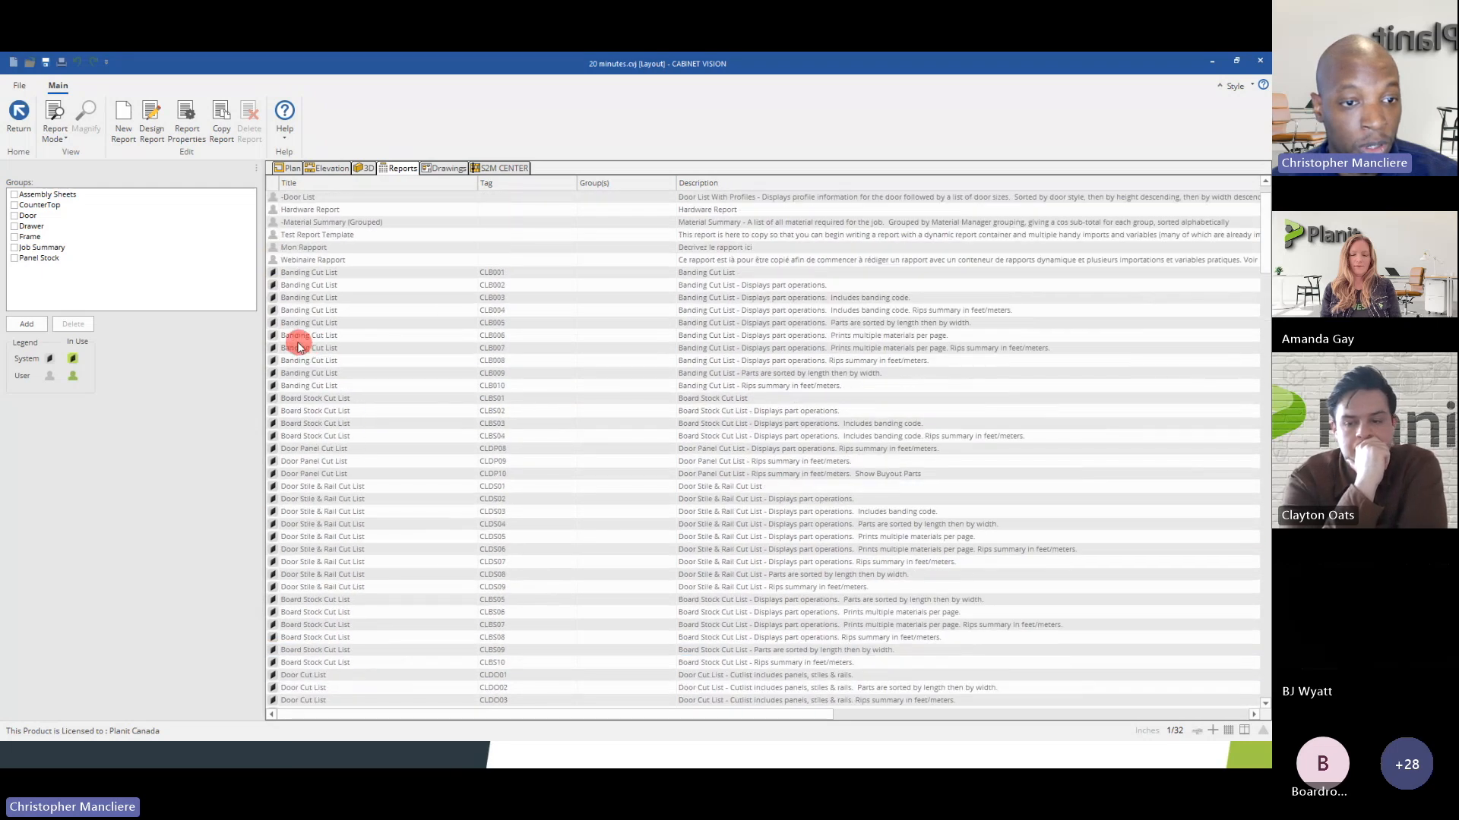
pyautogui.click(277, 273)
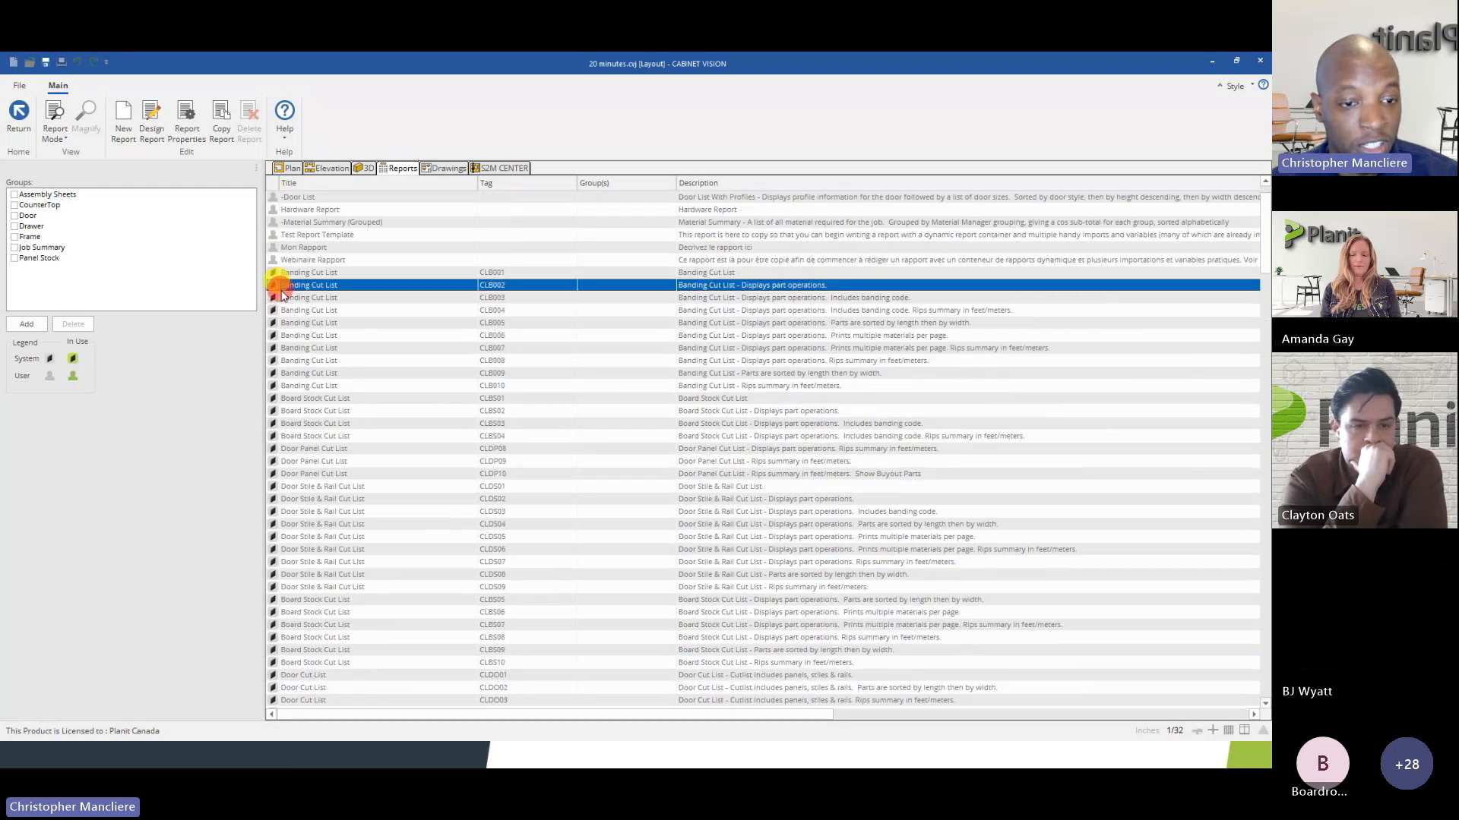
pyautogui.scroll(-3, 294, 346)
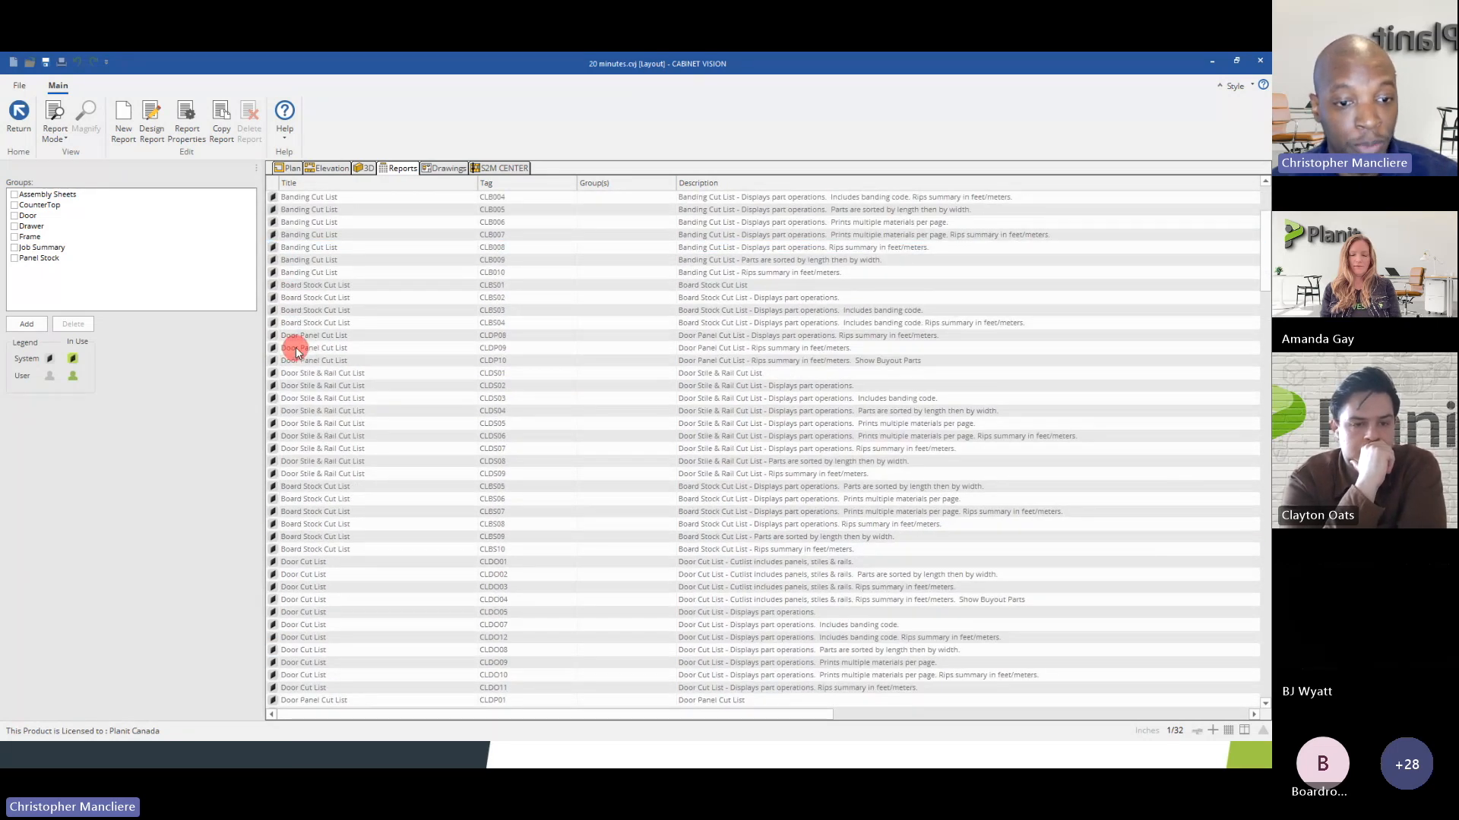
# - Sort the reports by title and assign the Door List report tagged DL0001 to the Door and Job Summary groups
pyautogui.click(317, 184)
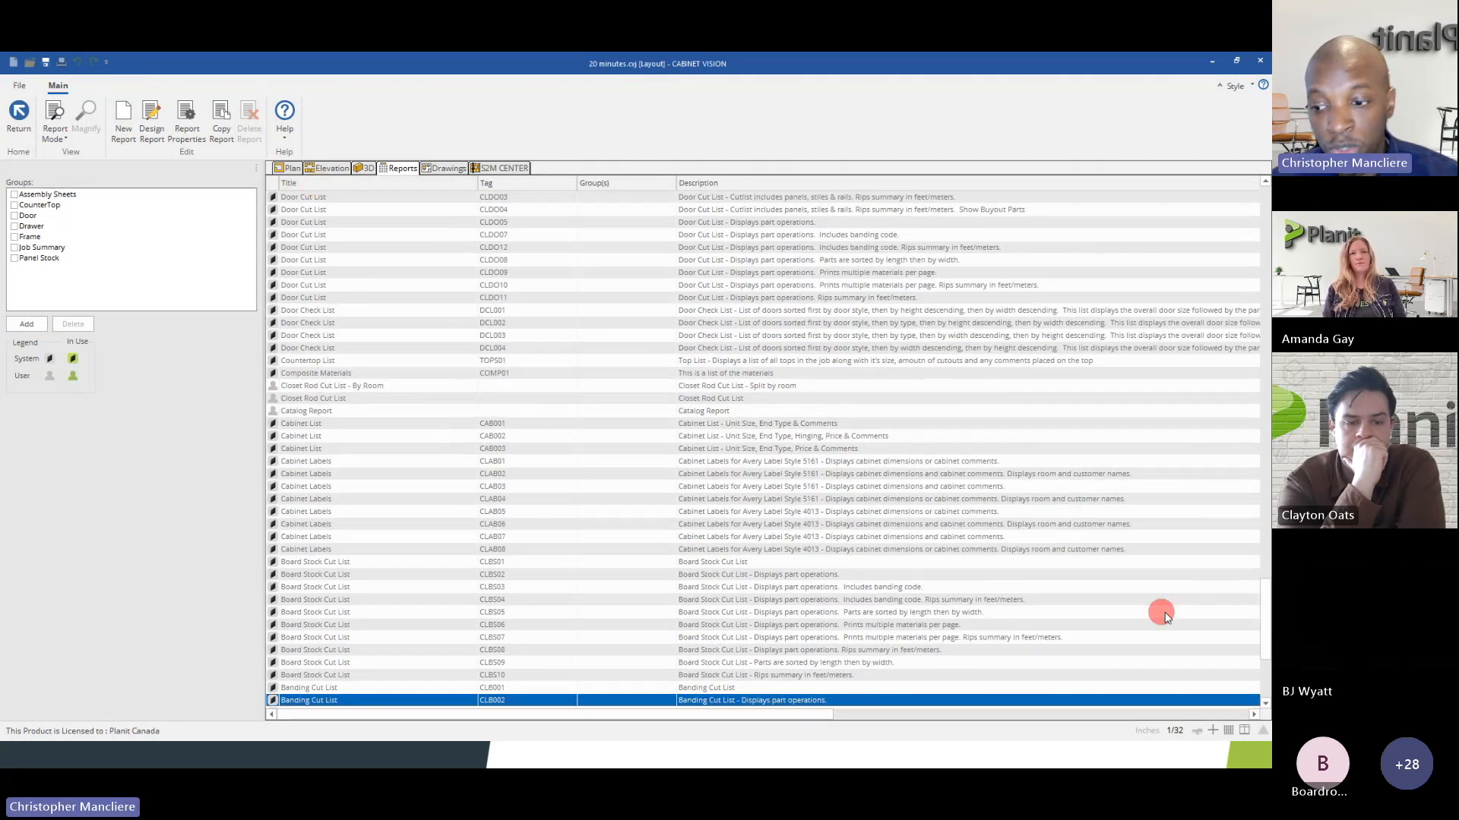
pyautogui.moveTo(1263, 631); pyautogui.dragTo(1258, 567)
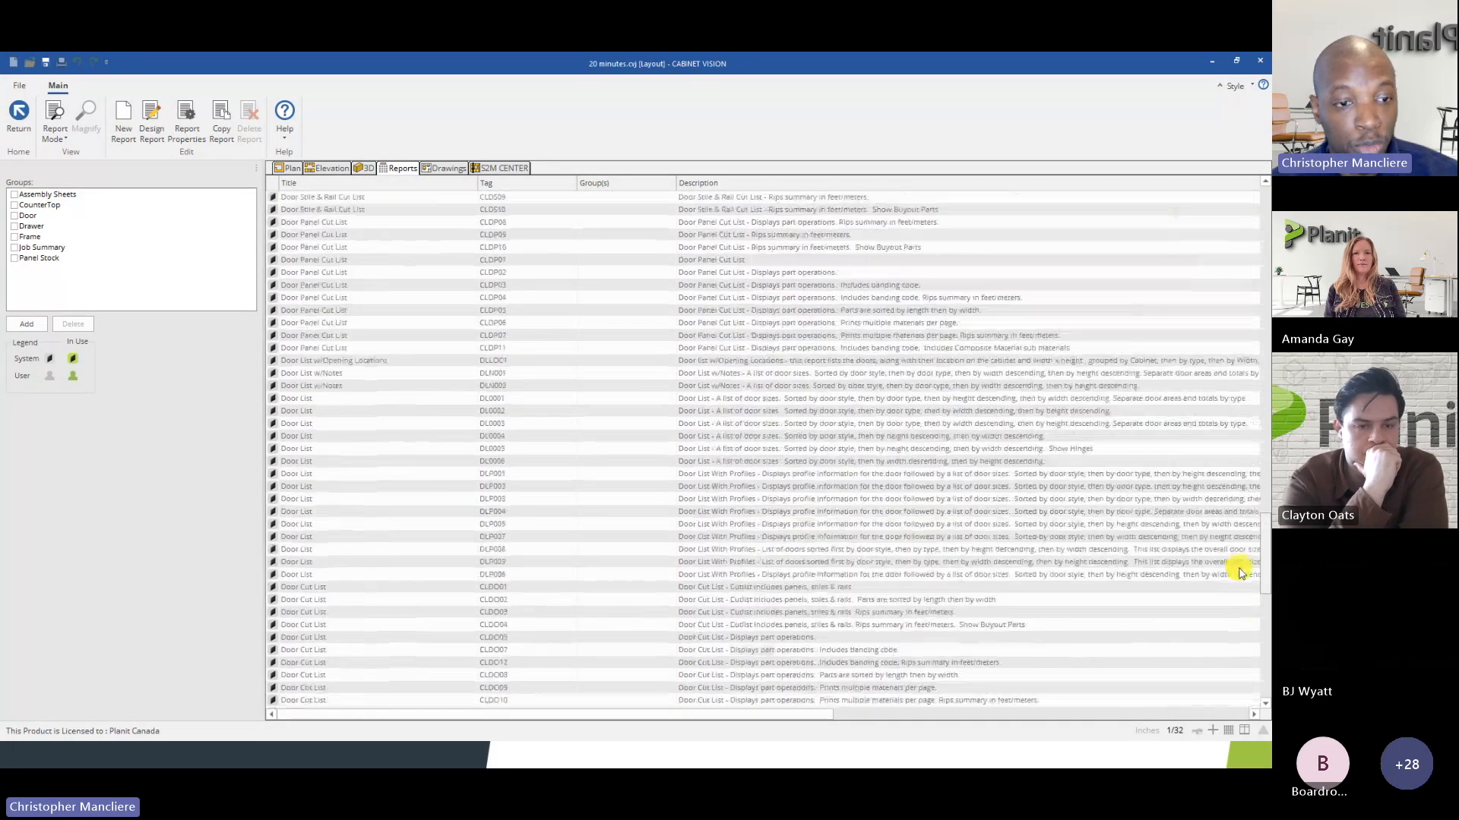
pyautogui.click(282, 400)
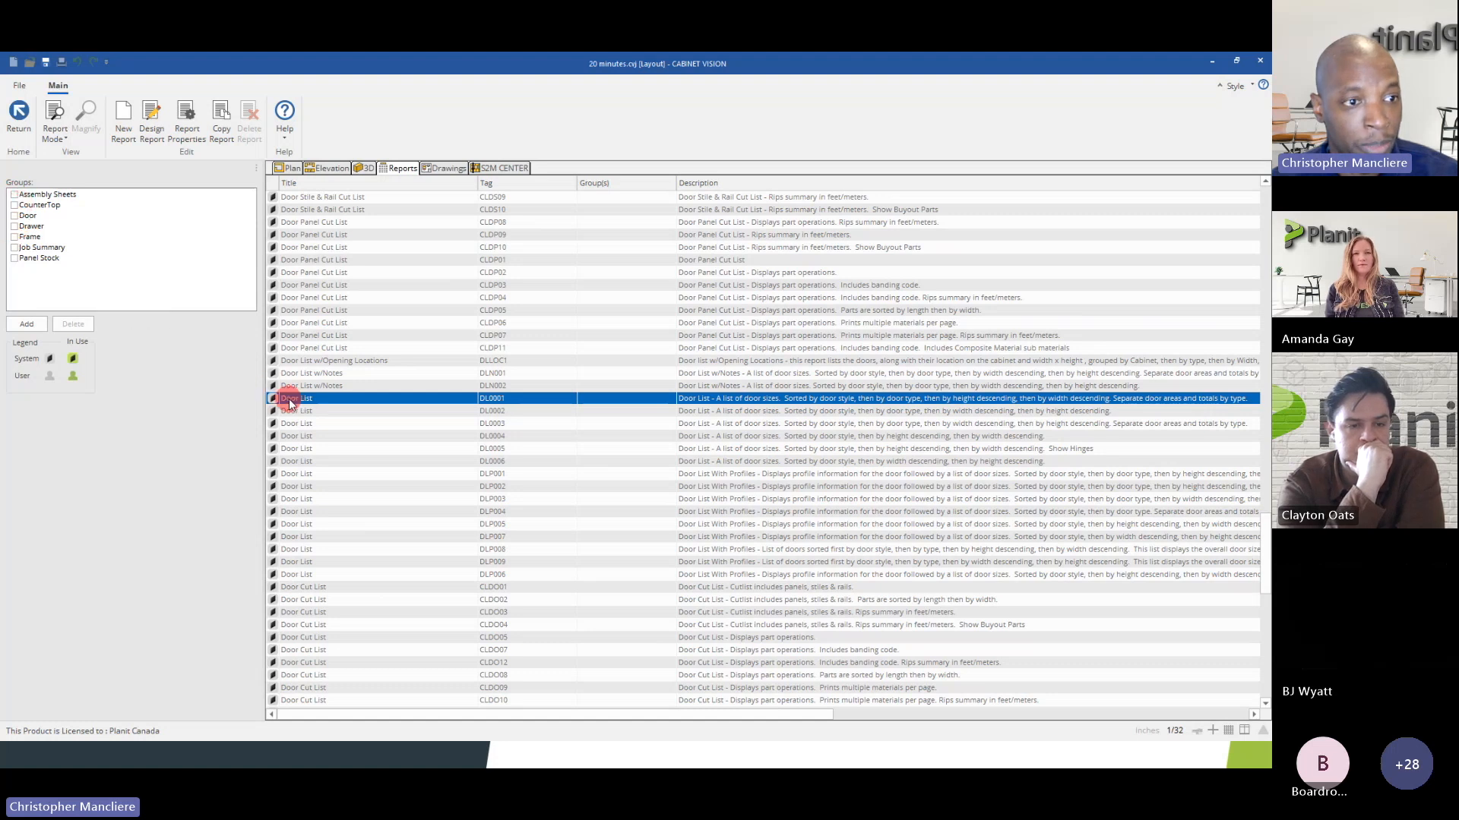
pyautogui.click(15, 216)
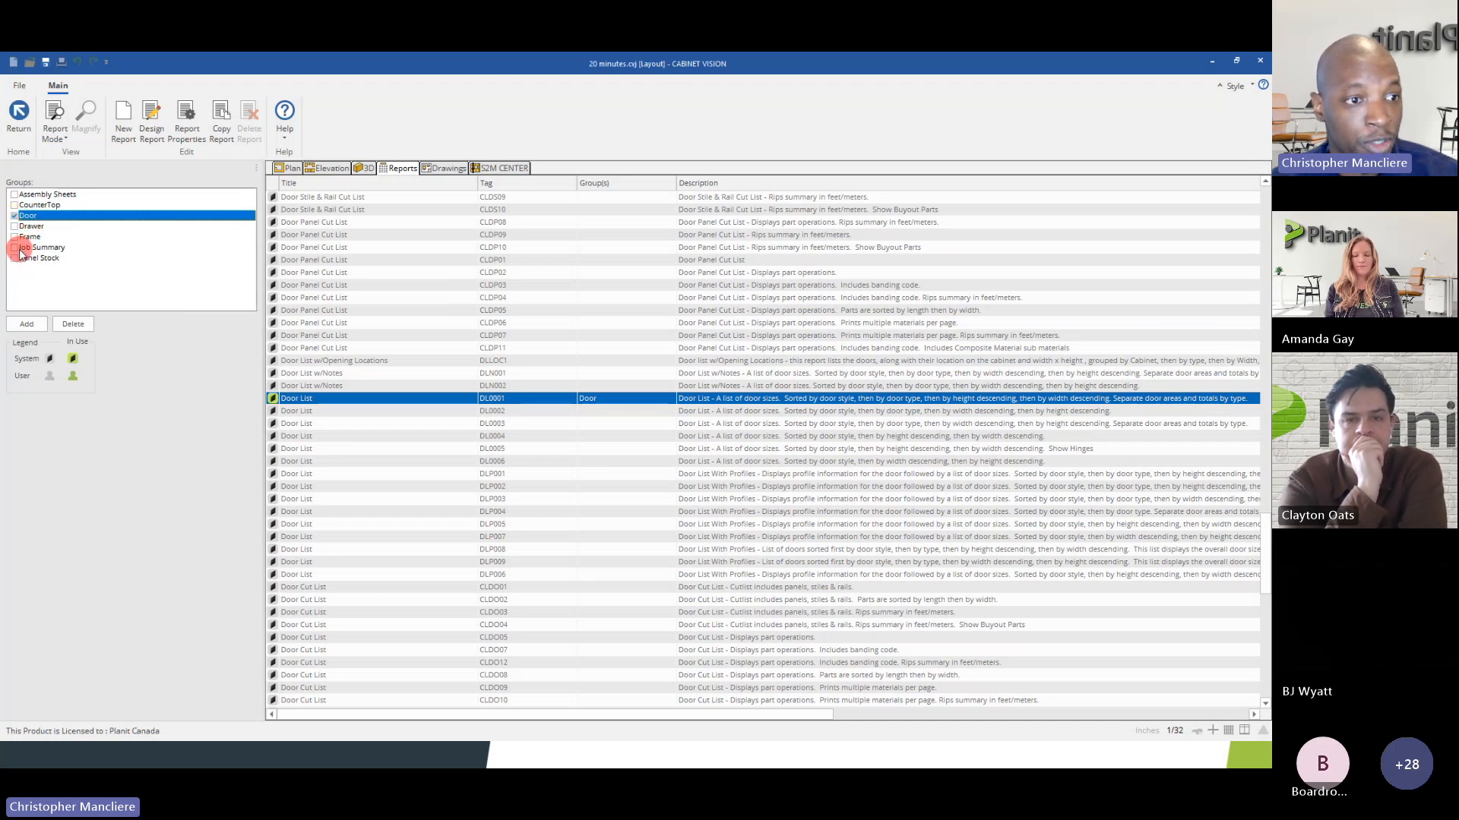
pyautogui.click(14, 248)
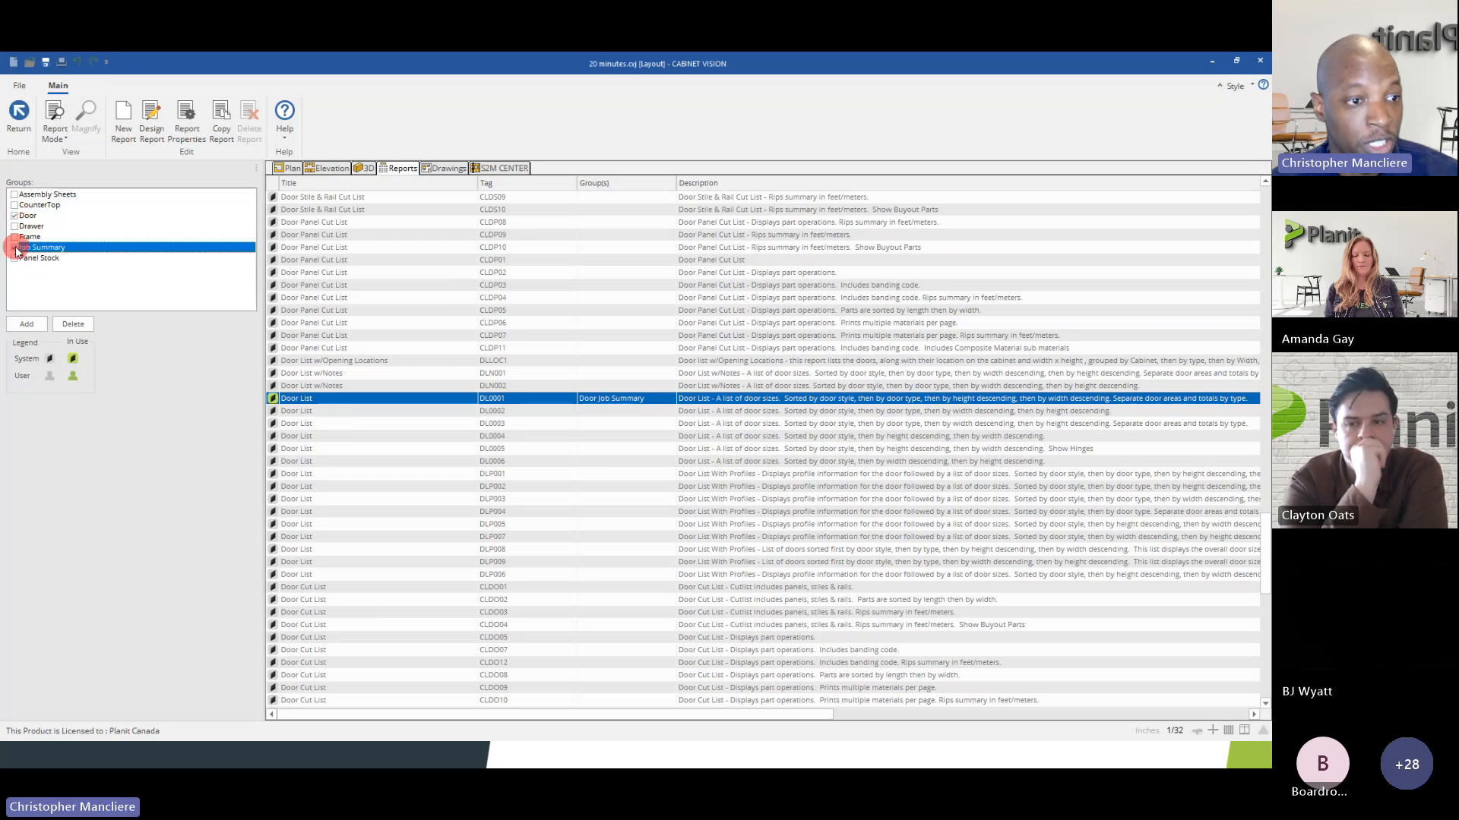
# - Leave the report setup and display the Door List report from the Door group
pyautogui.click(18, 114)
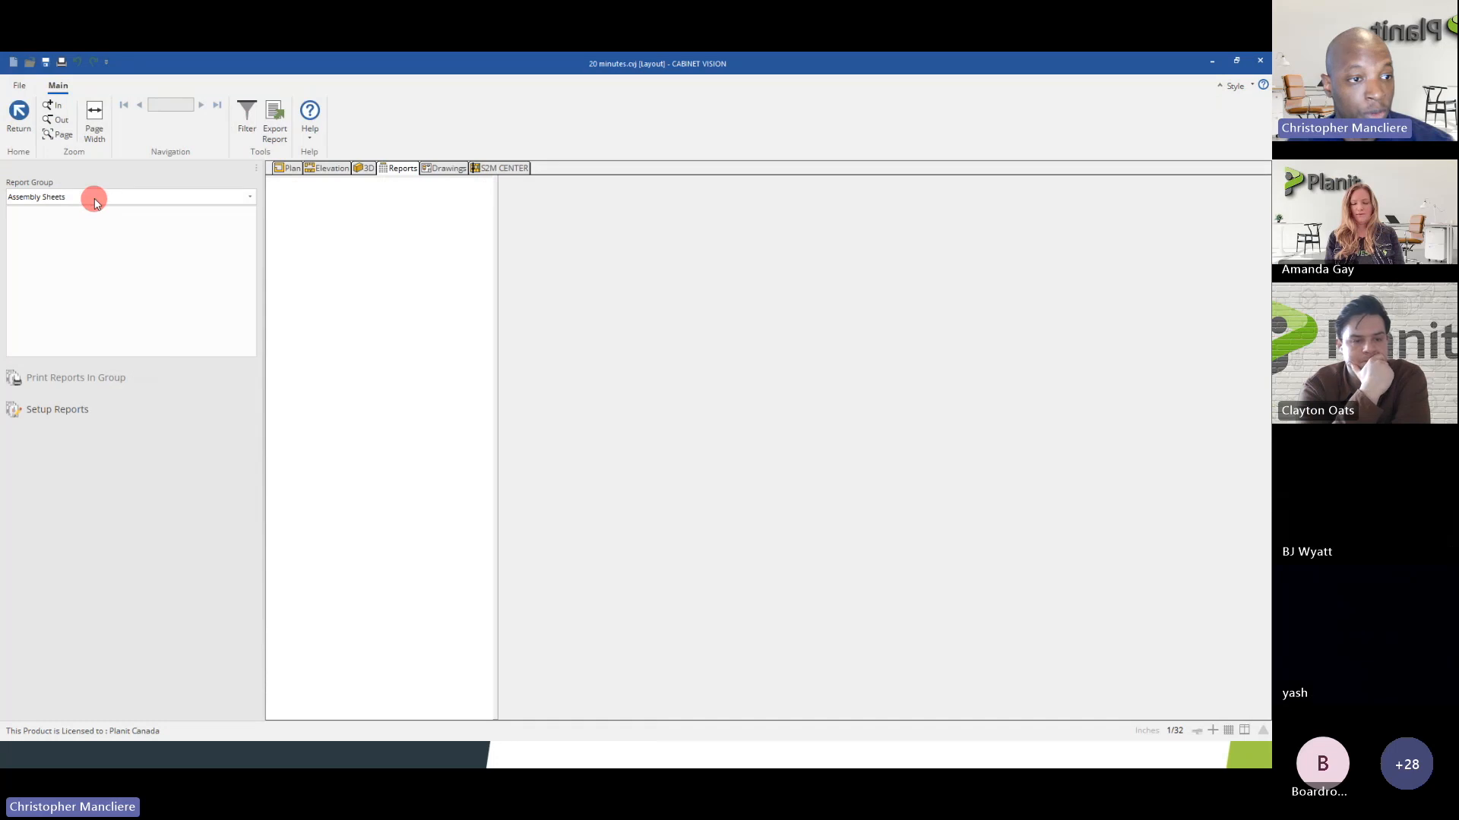
pyautogui.click(94, 198)
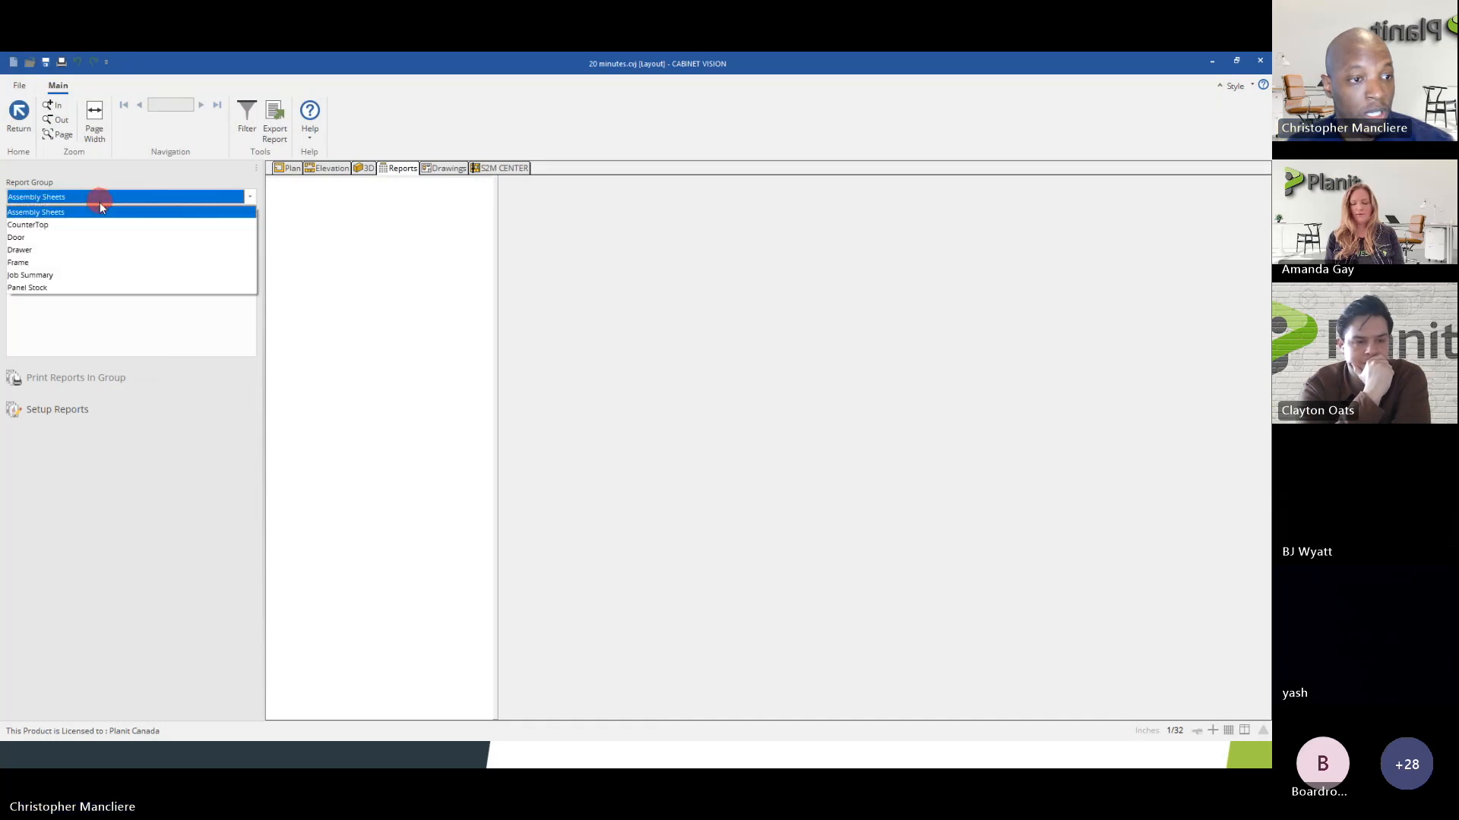
pyautogui.click(47, 237)
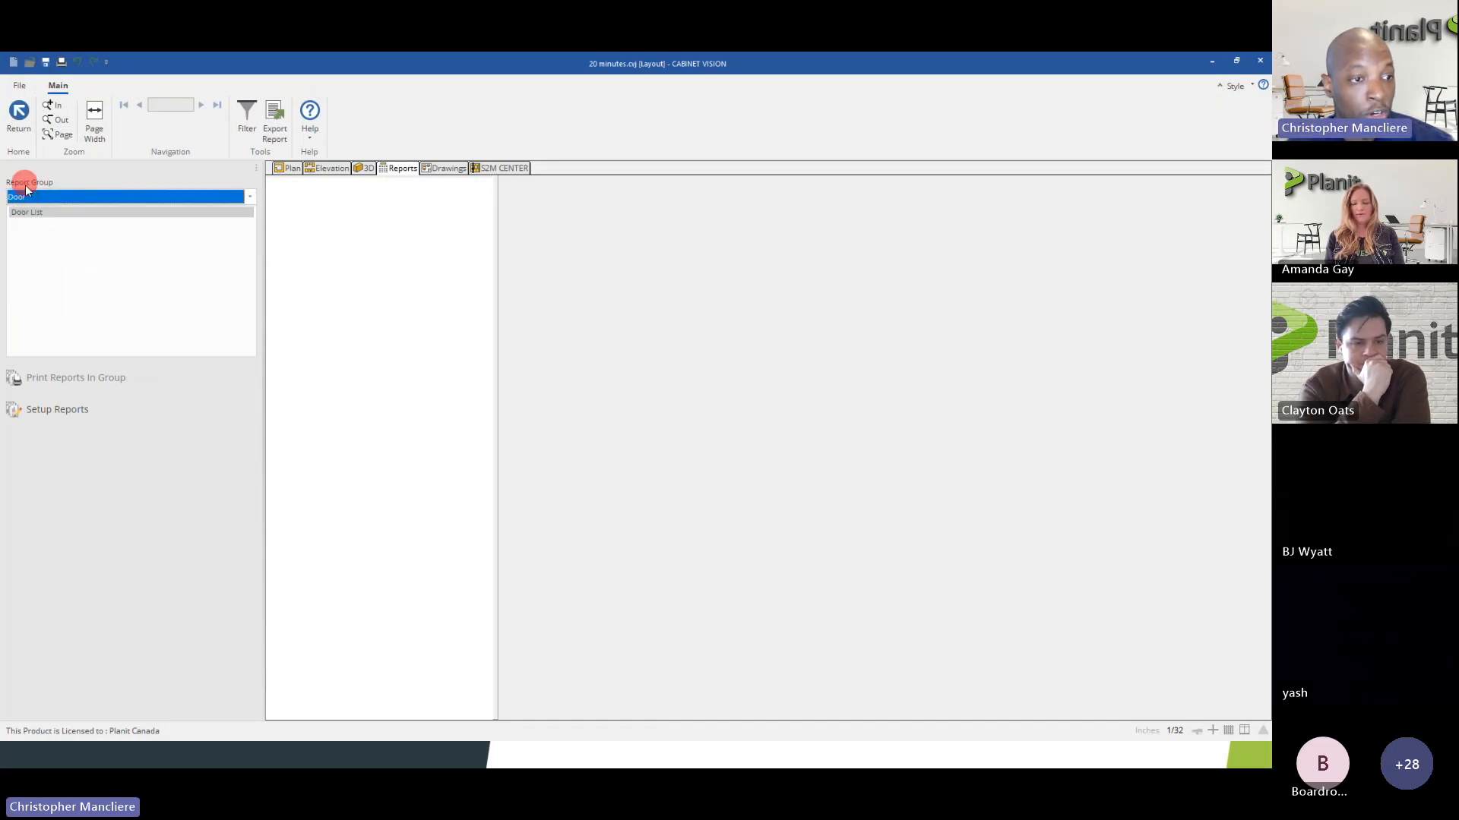
pyautogui.click(27, 212)
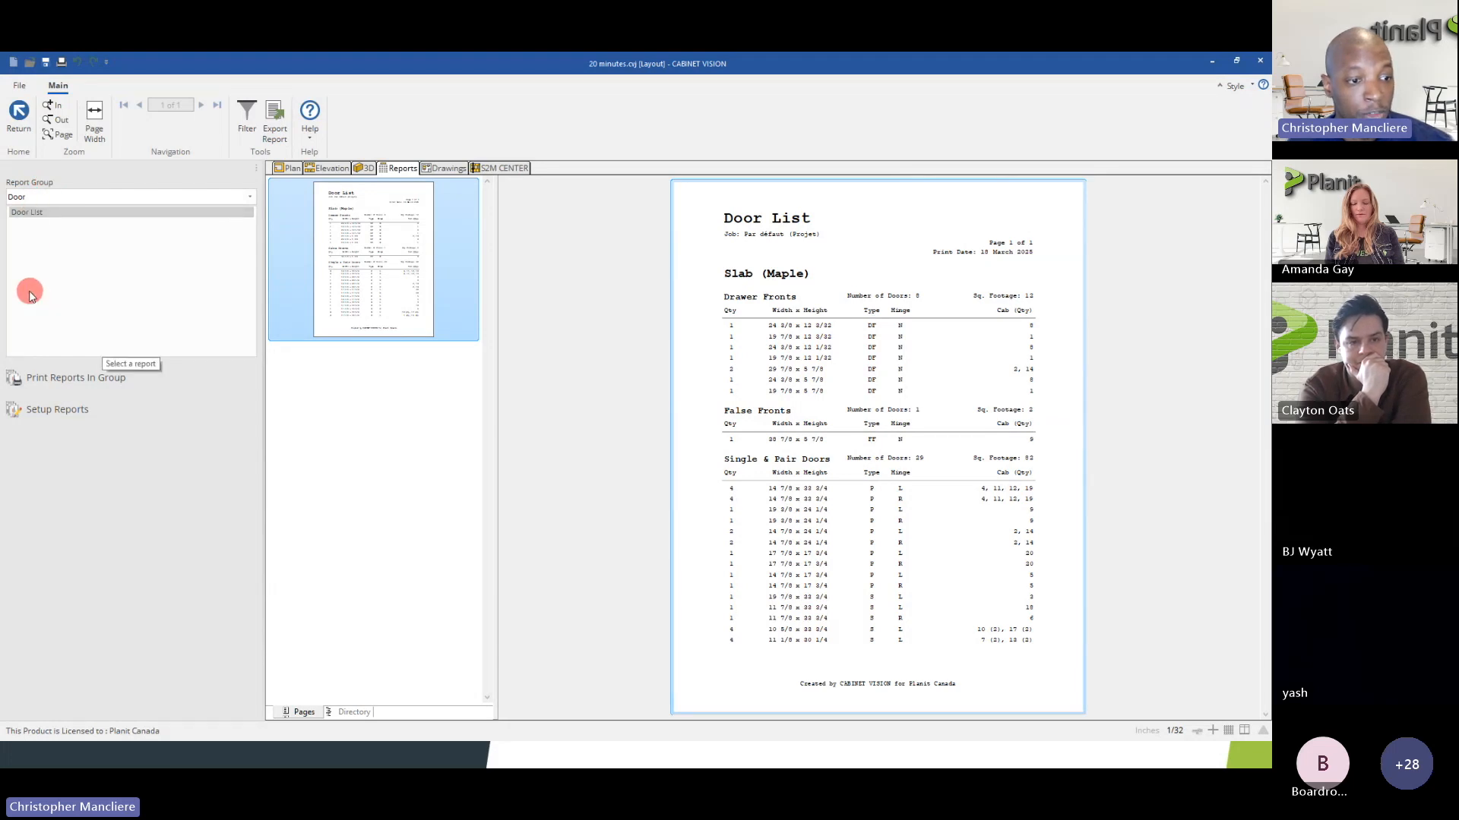
# - Create a report group named _Test in the report setup and assign the Door List report DL0001 to it
pyautogui.click(55, 414)
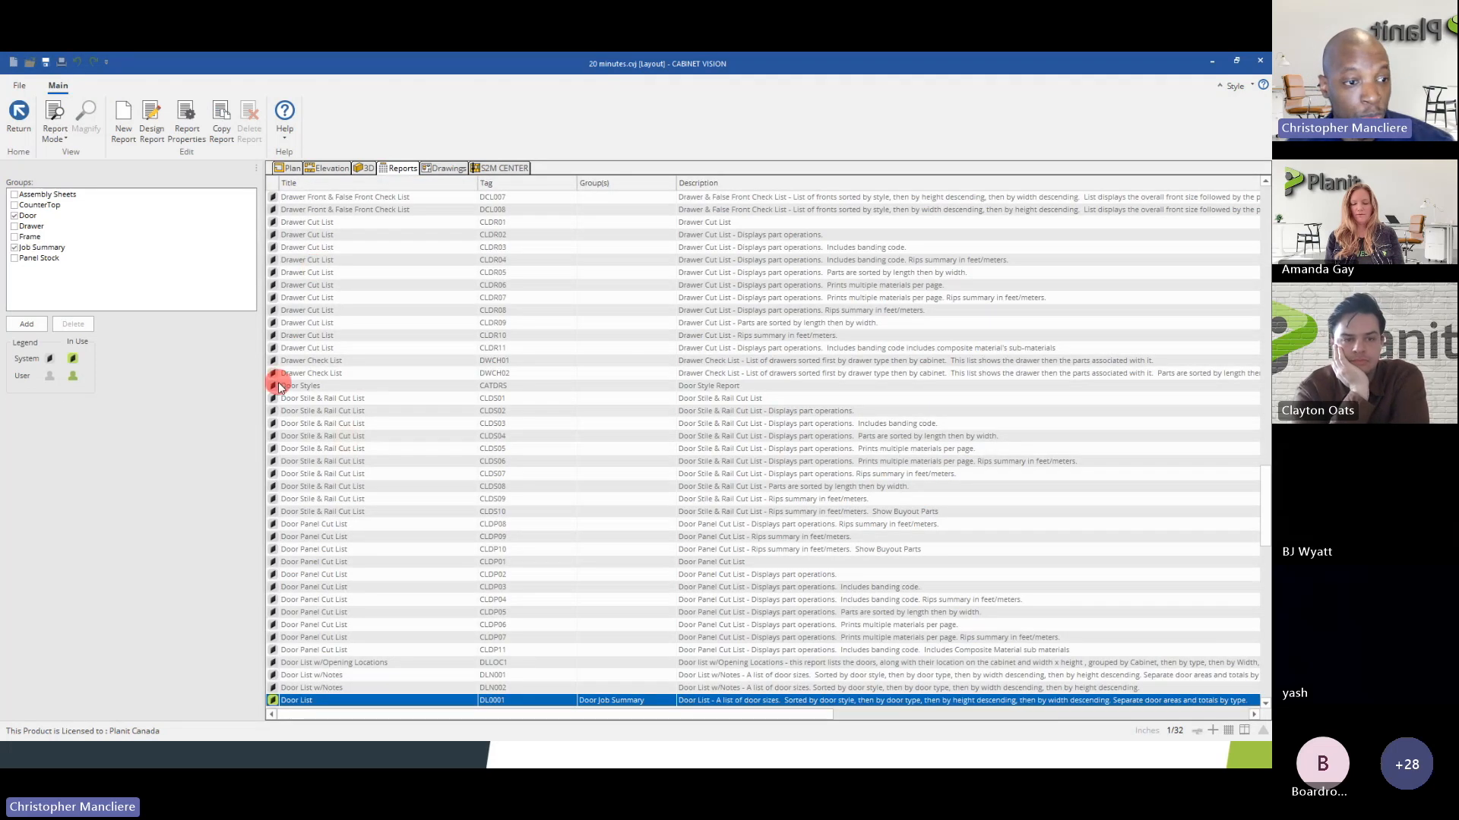
pyautogui.click(26, 325)
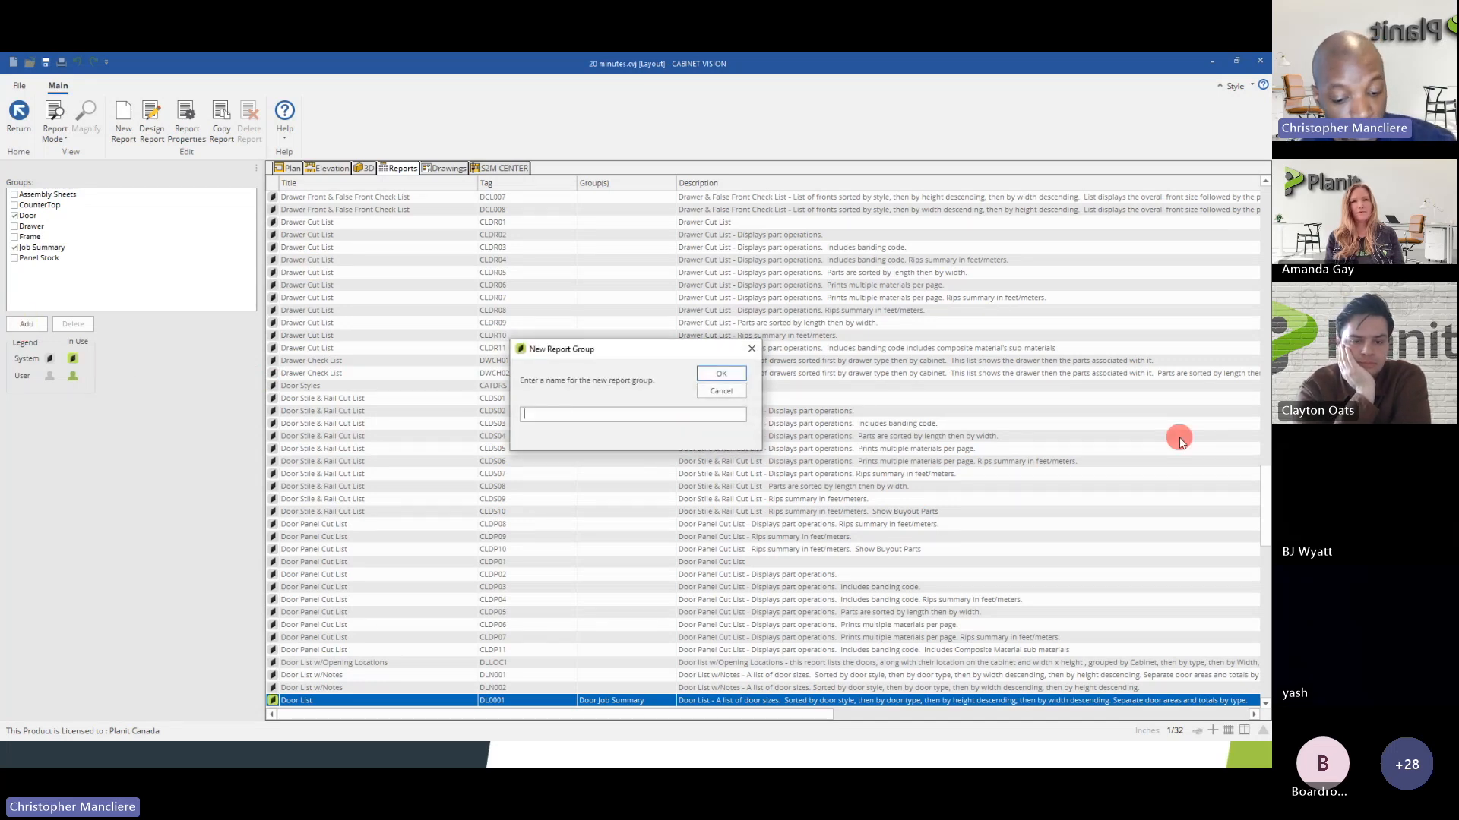
pyautogui.write('Test')
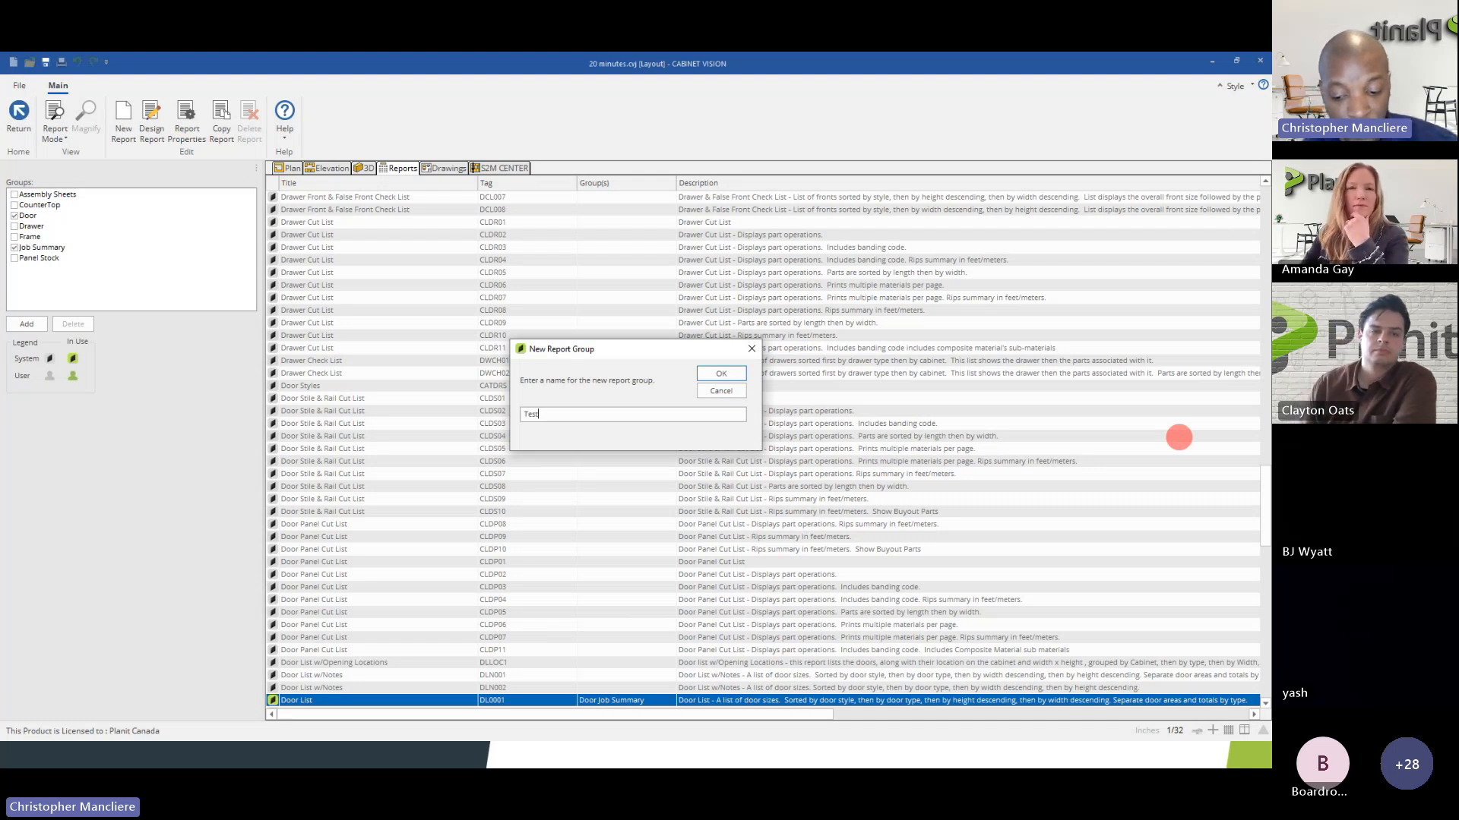
pyautogui.press('Home')
pyautogui.write('_')
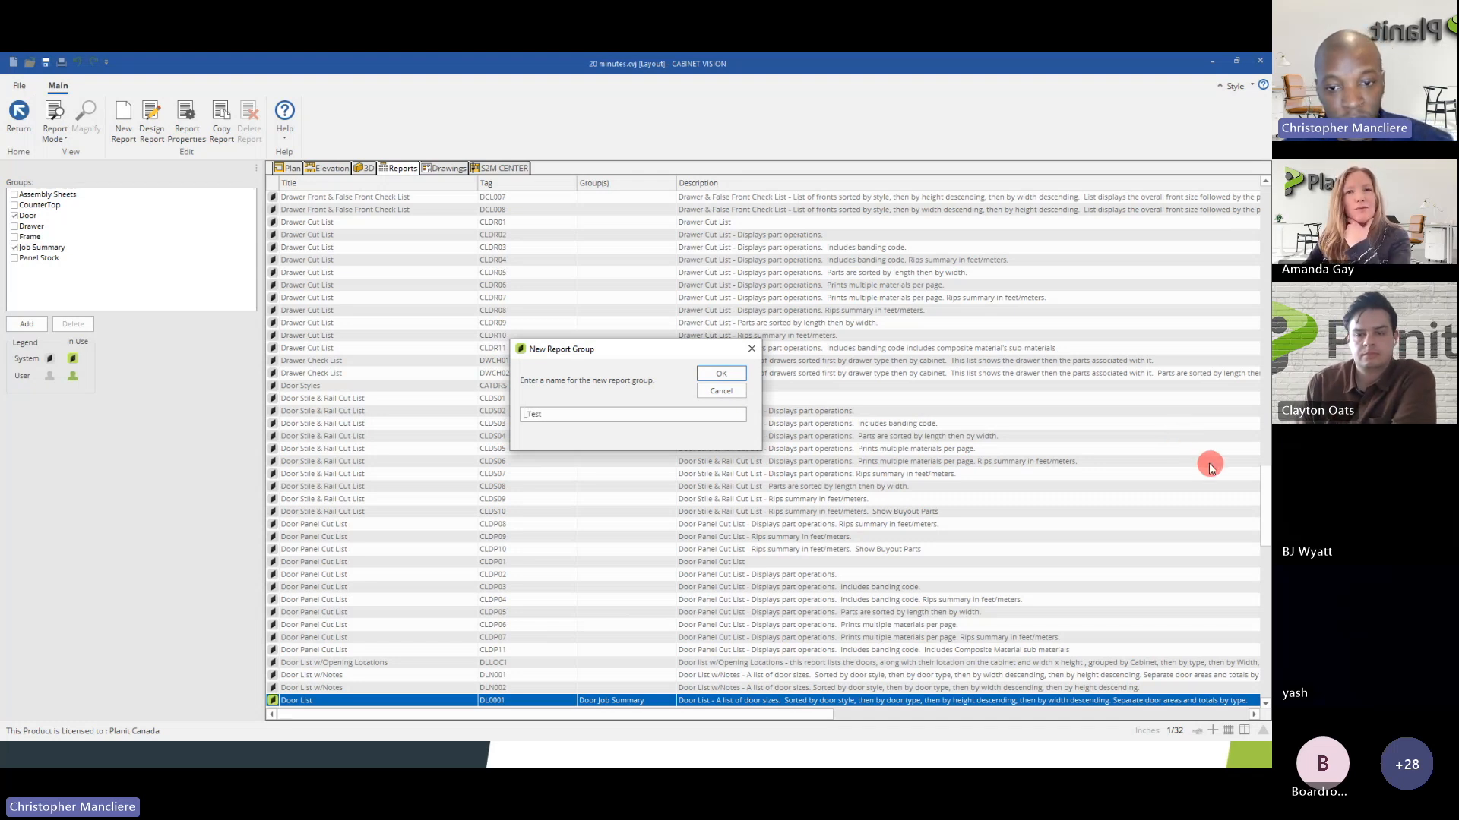
pyautogui.click(710, 374)
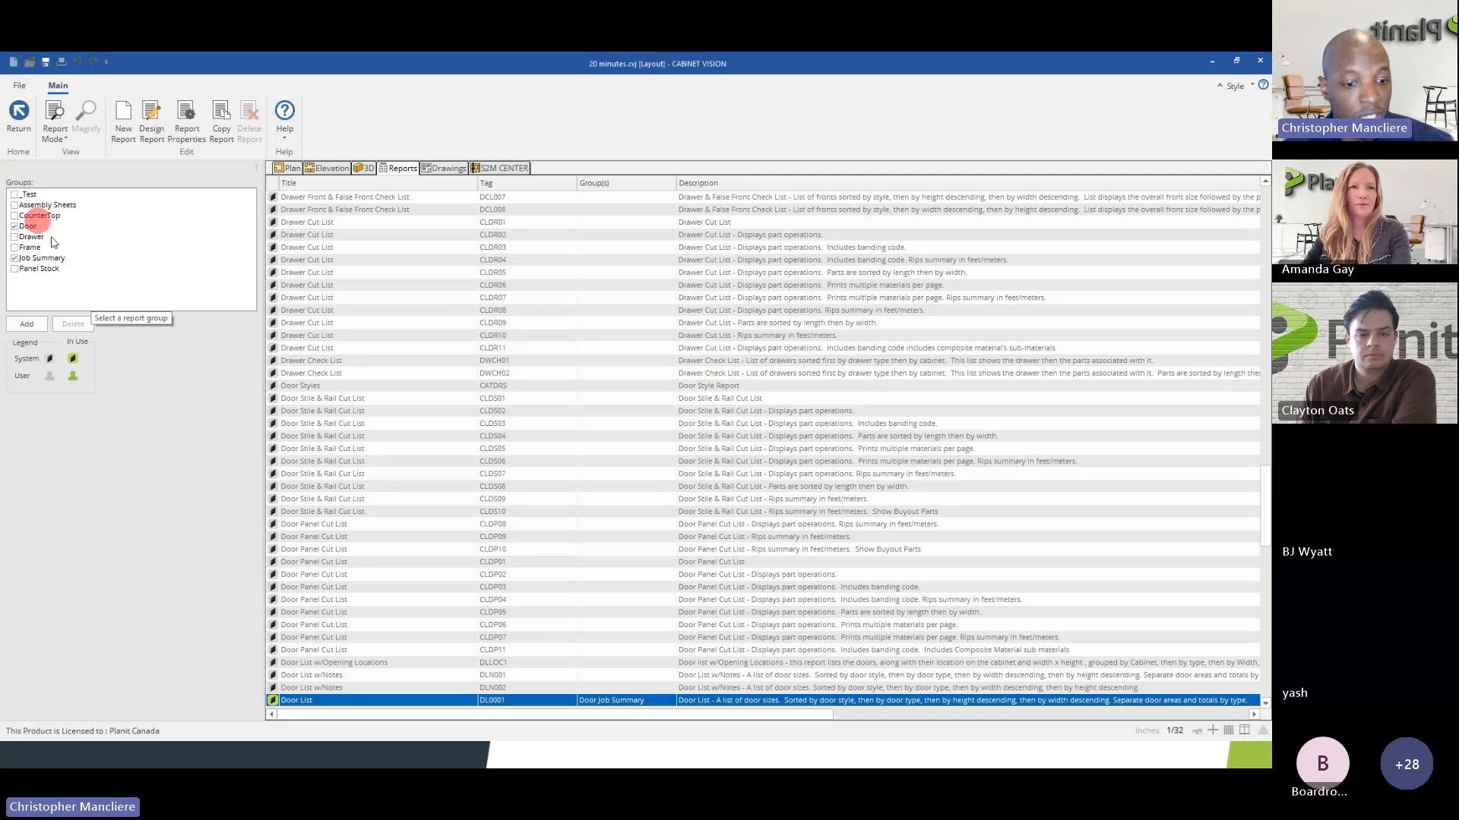
pyautogui.click(14, 195)
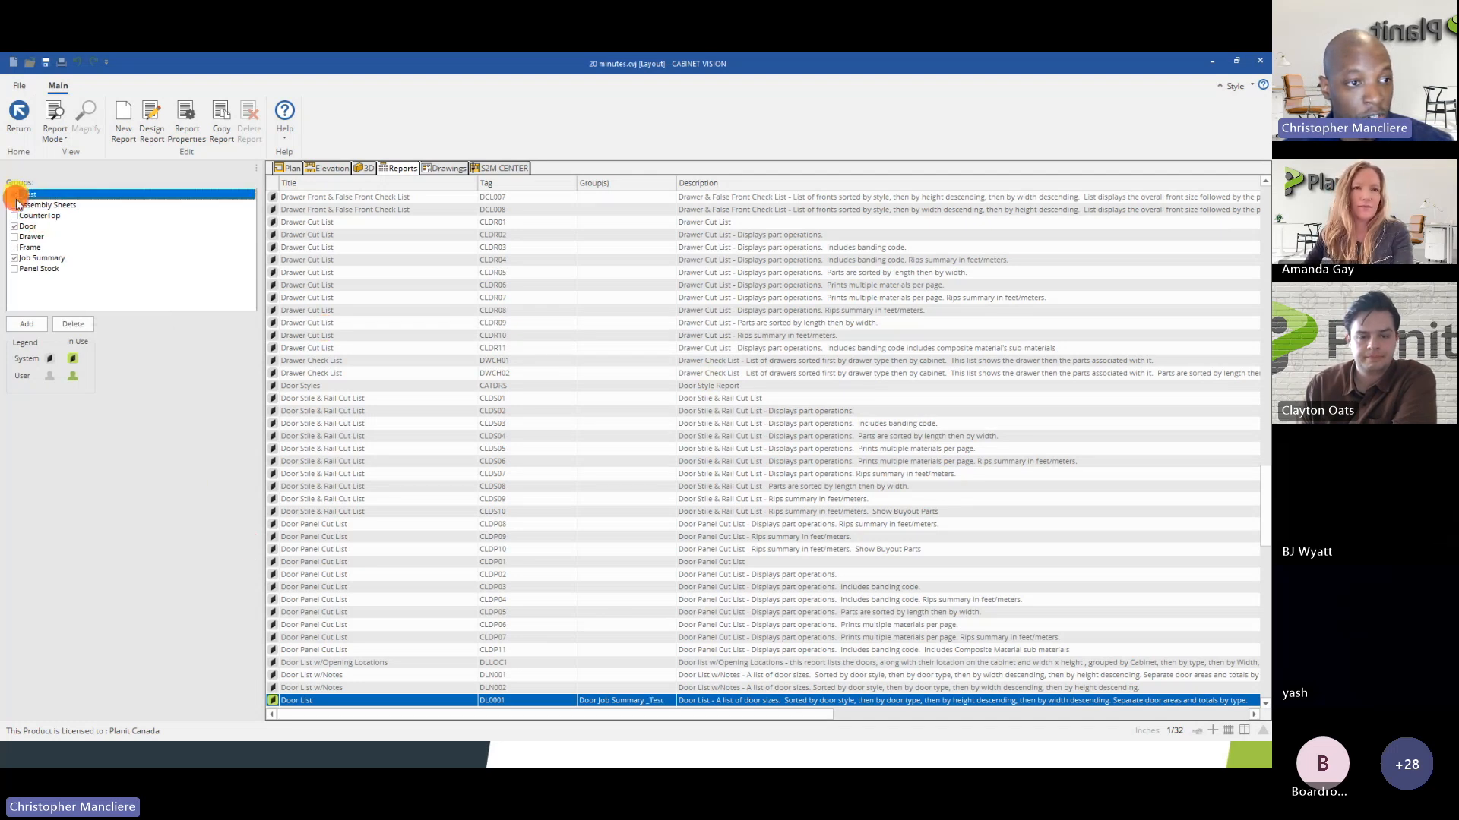
# - Leave the report setup, reopen the Report Center and display the Door List report from the _Test group
pyautogui.click(18, 137)
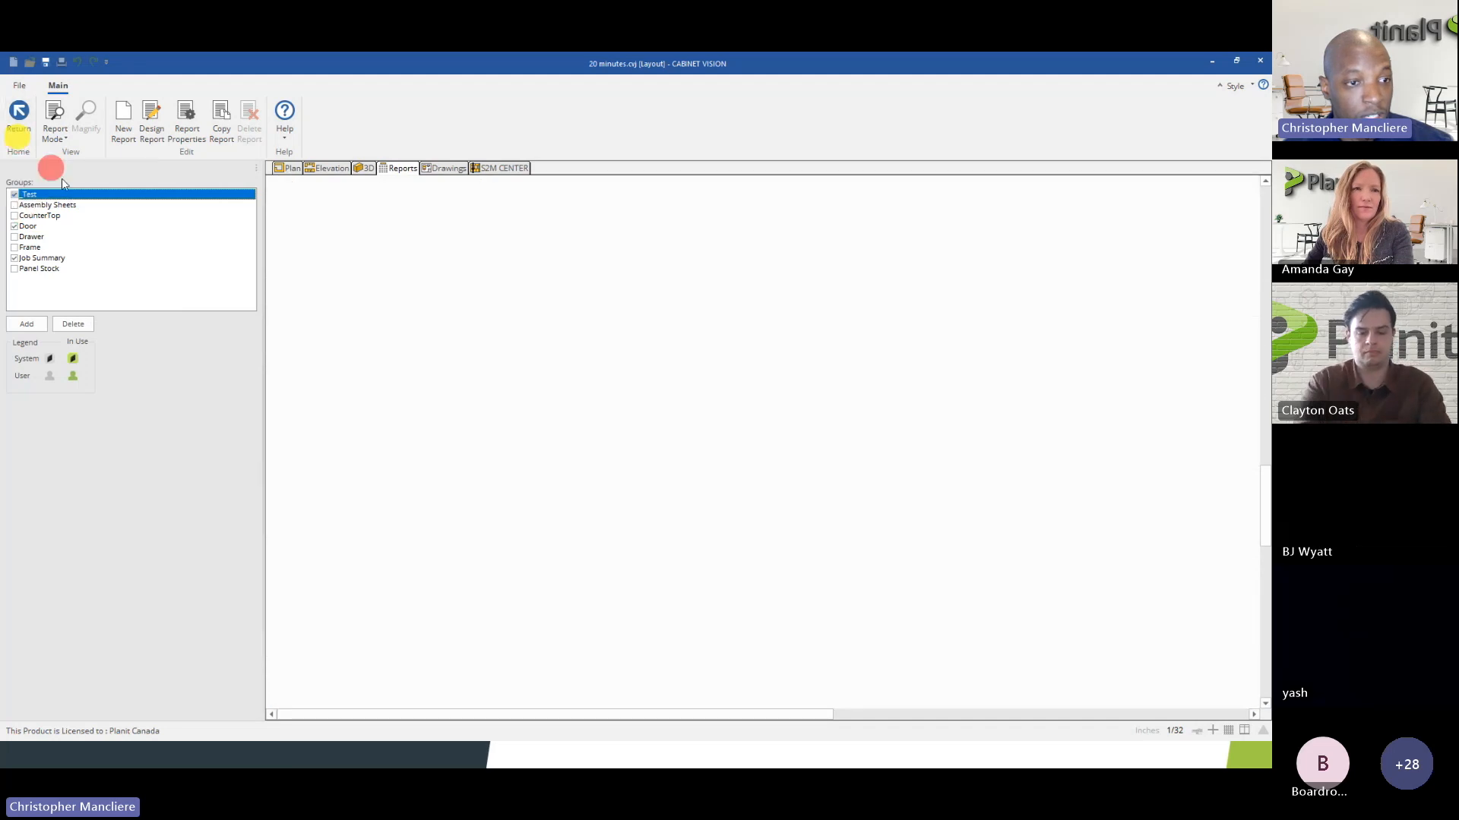
pyautogui.click(288, 168)
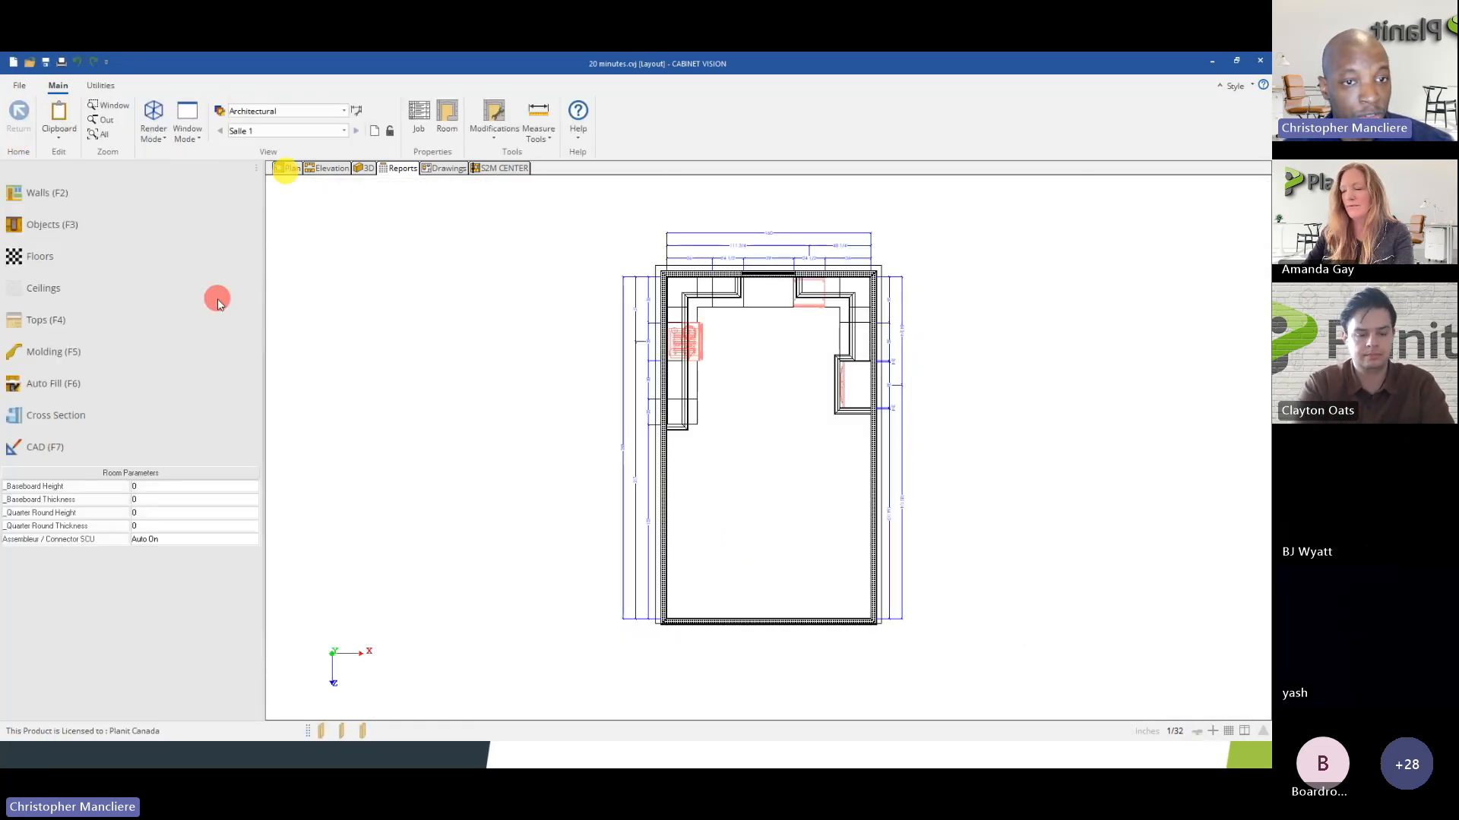
pyautogui.click(394, 168)
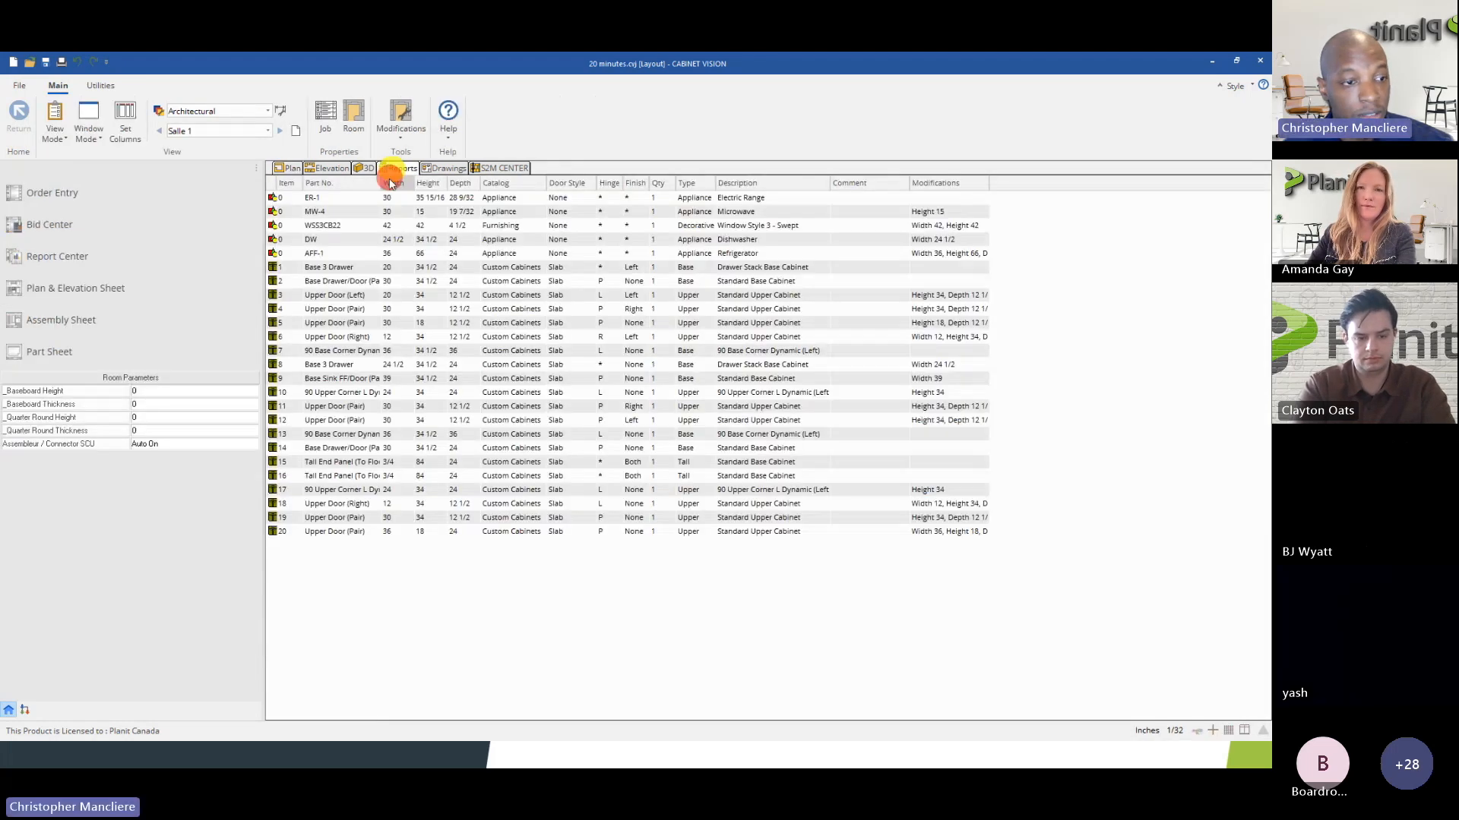
pyautogui.click(174, 342)
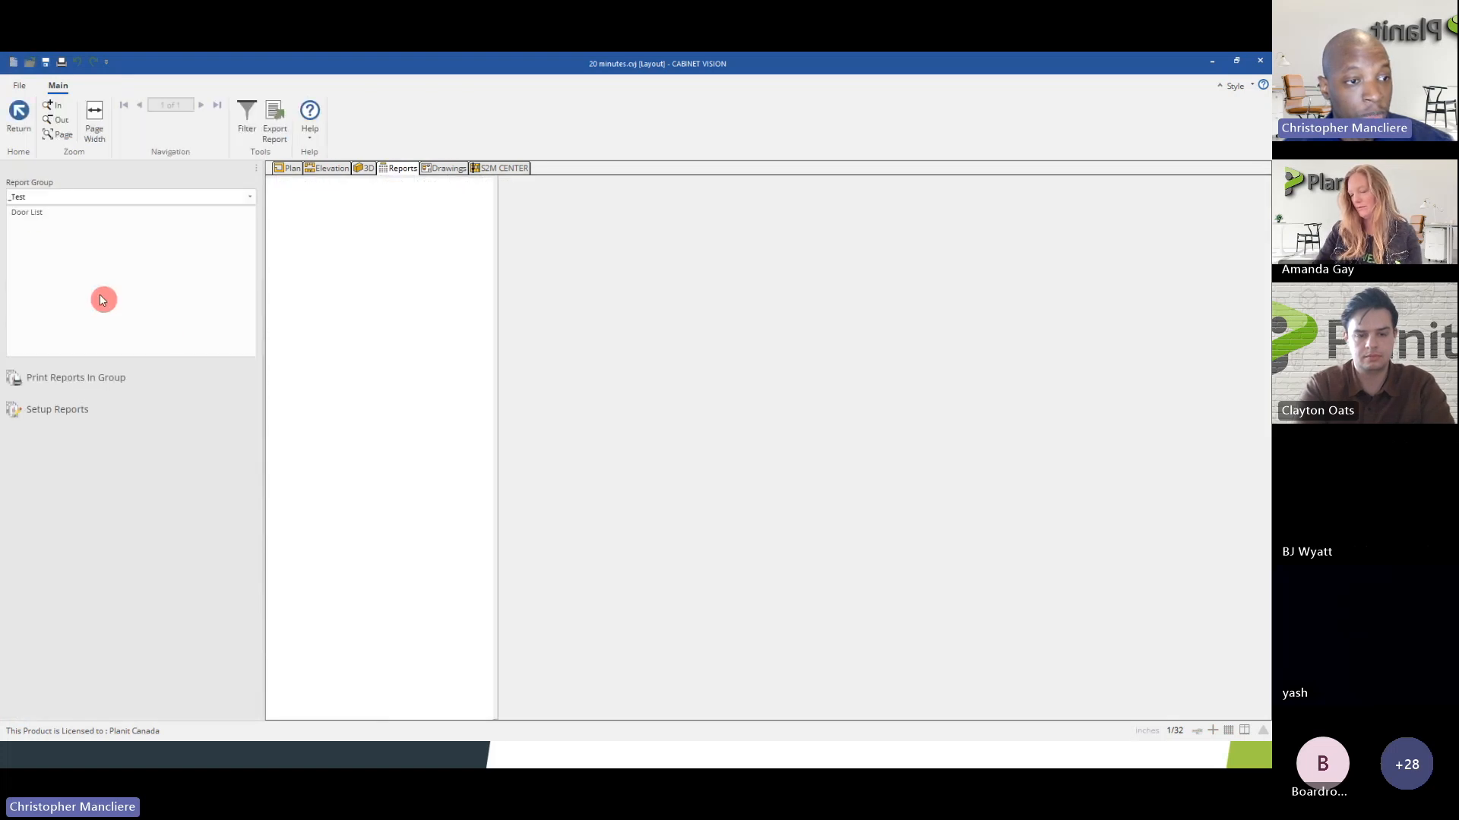
pyautogui.click(19, 197)
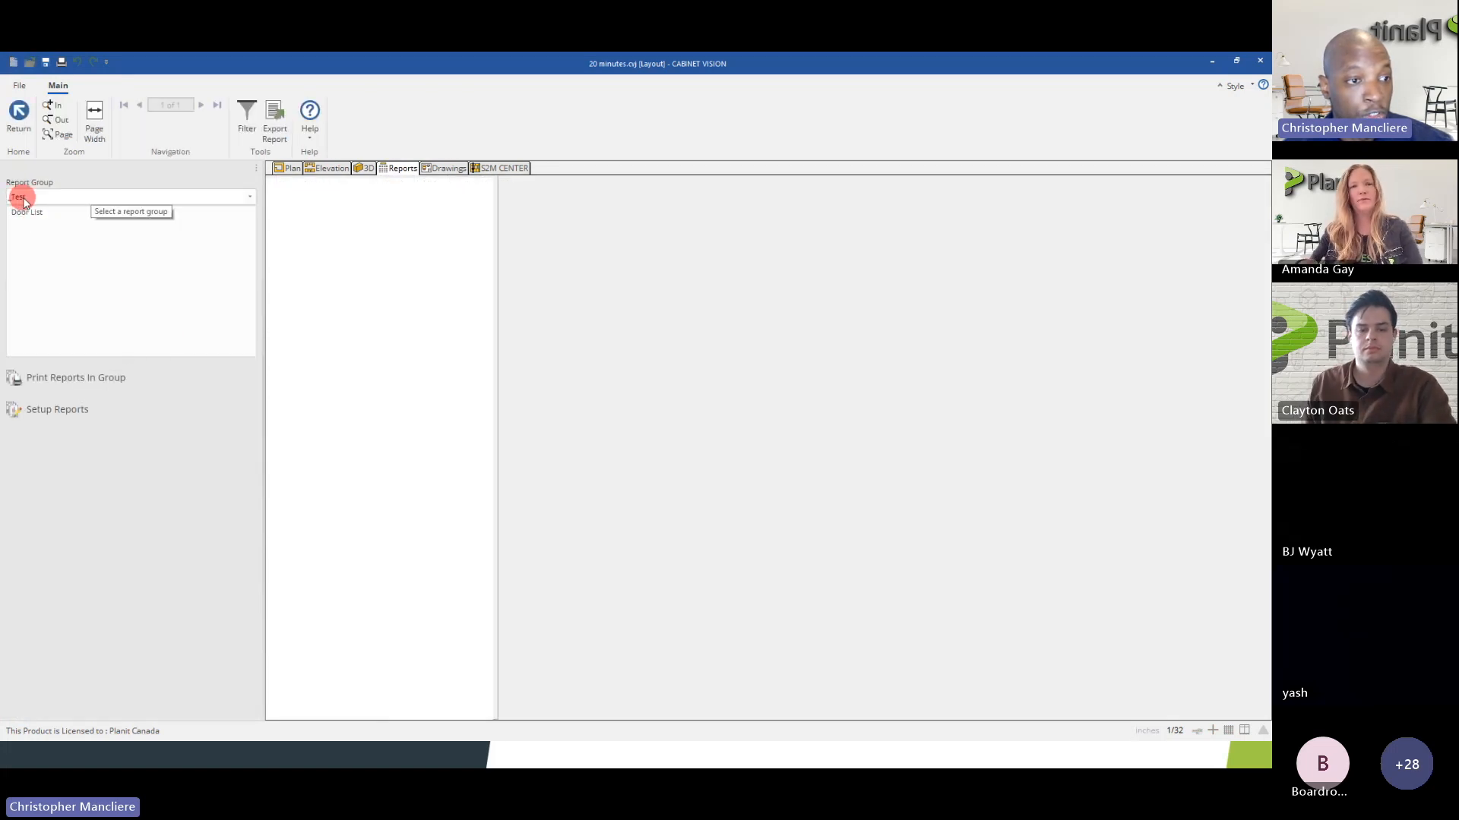
pyautogui.click(27, 212)
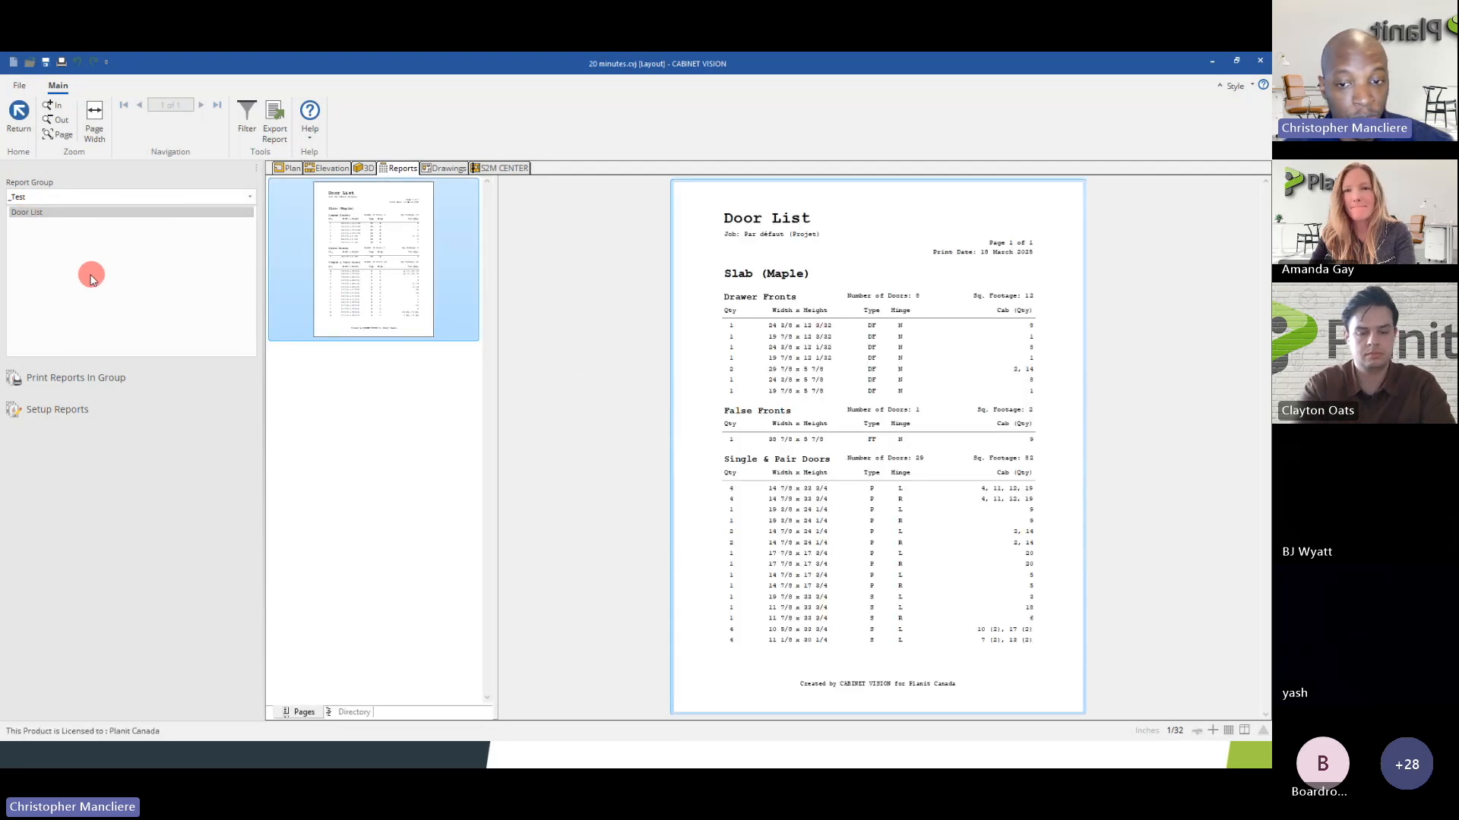
# - Reopen the report setup and look through the full list of available reports
pyautogui.click(190, 197)
pyautogui.click(188, 199)
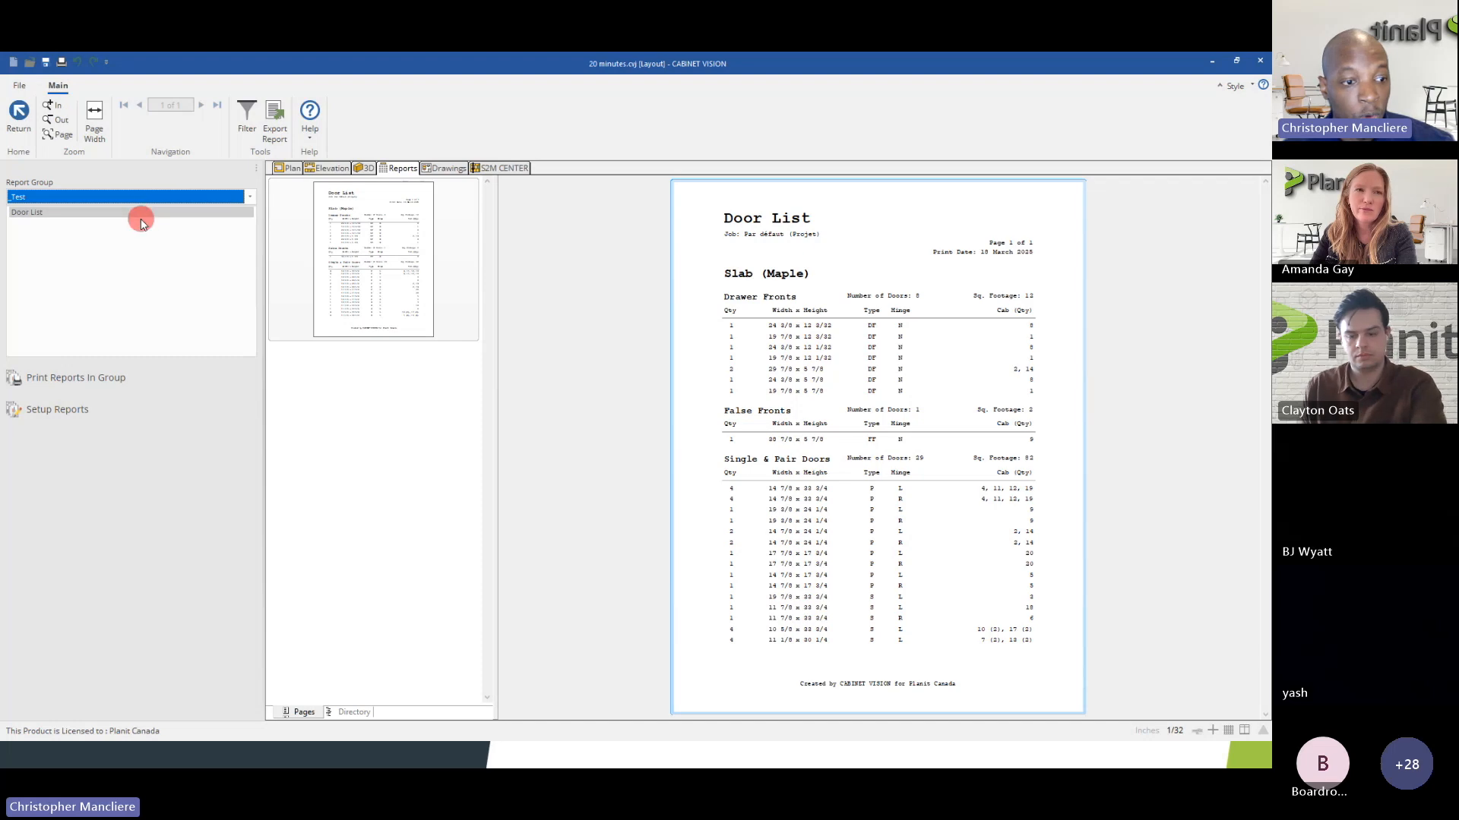
pyautogui.click(76, 420)
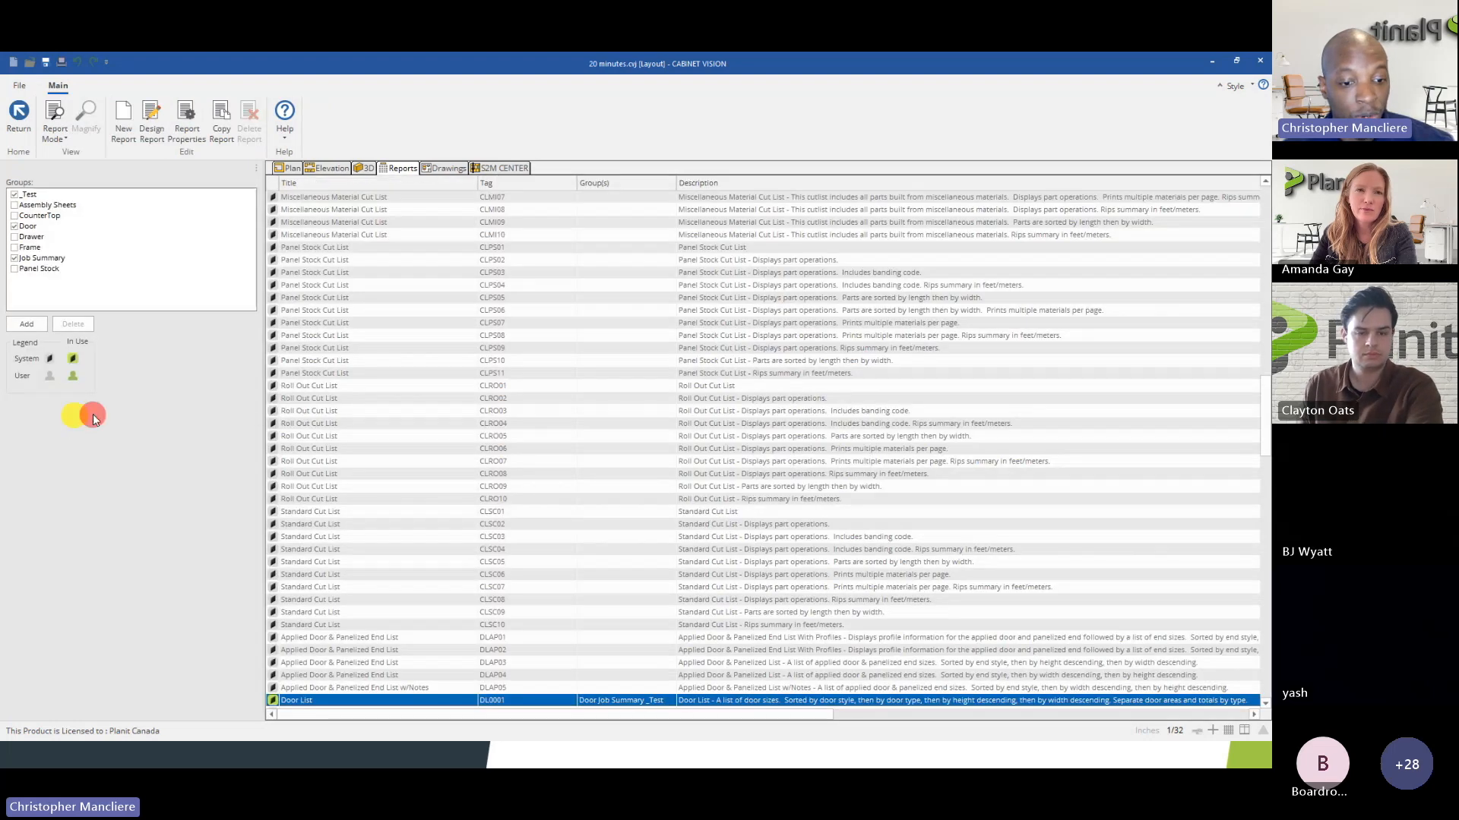
pyautogui.scroll(-10, 330, 477)
pyautogui.scroll(-10, 326, 480)
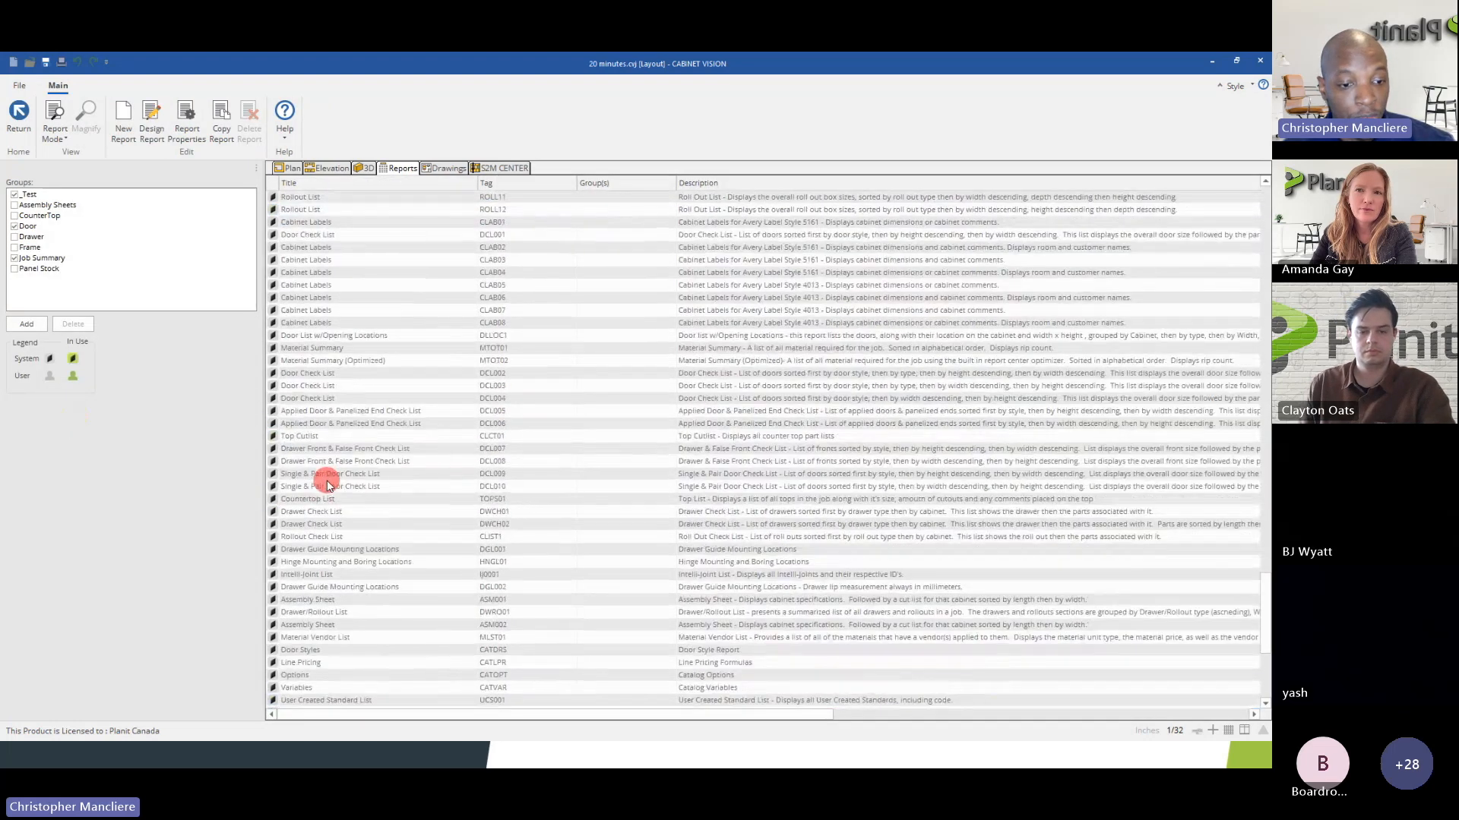
pyautogui.scroll(10, 326, 480)
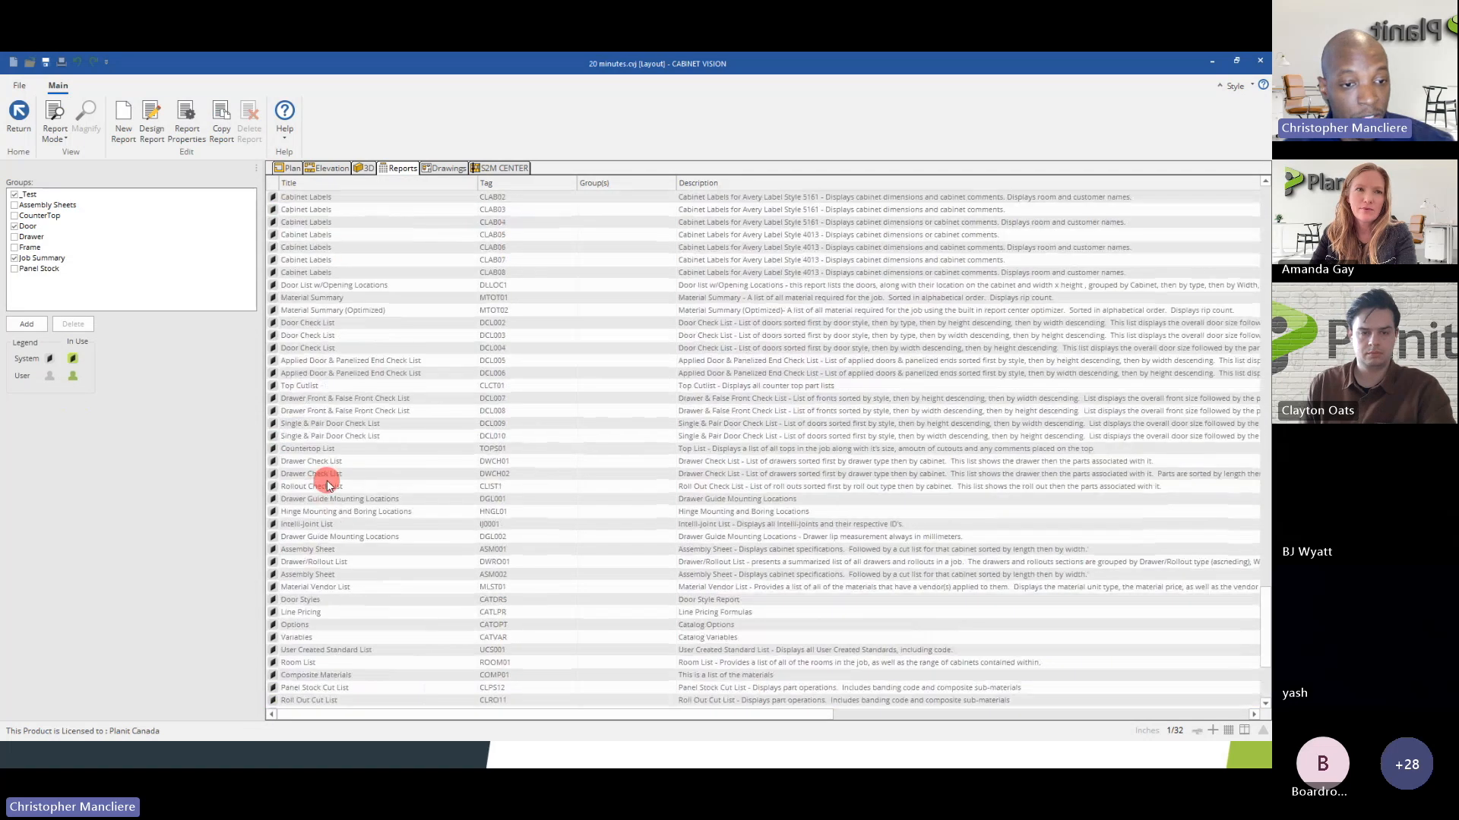
pyautogui.scroll(9, 327, 480)
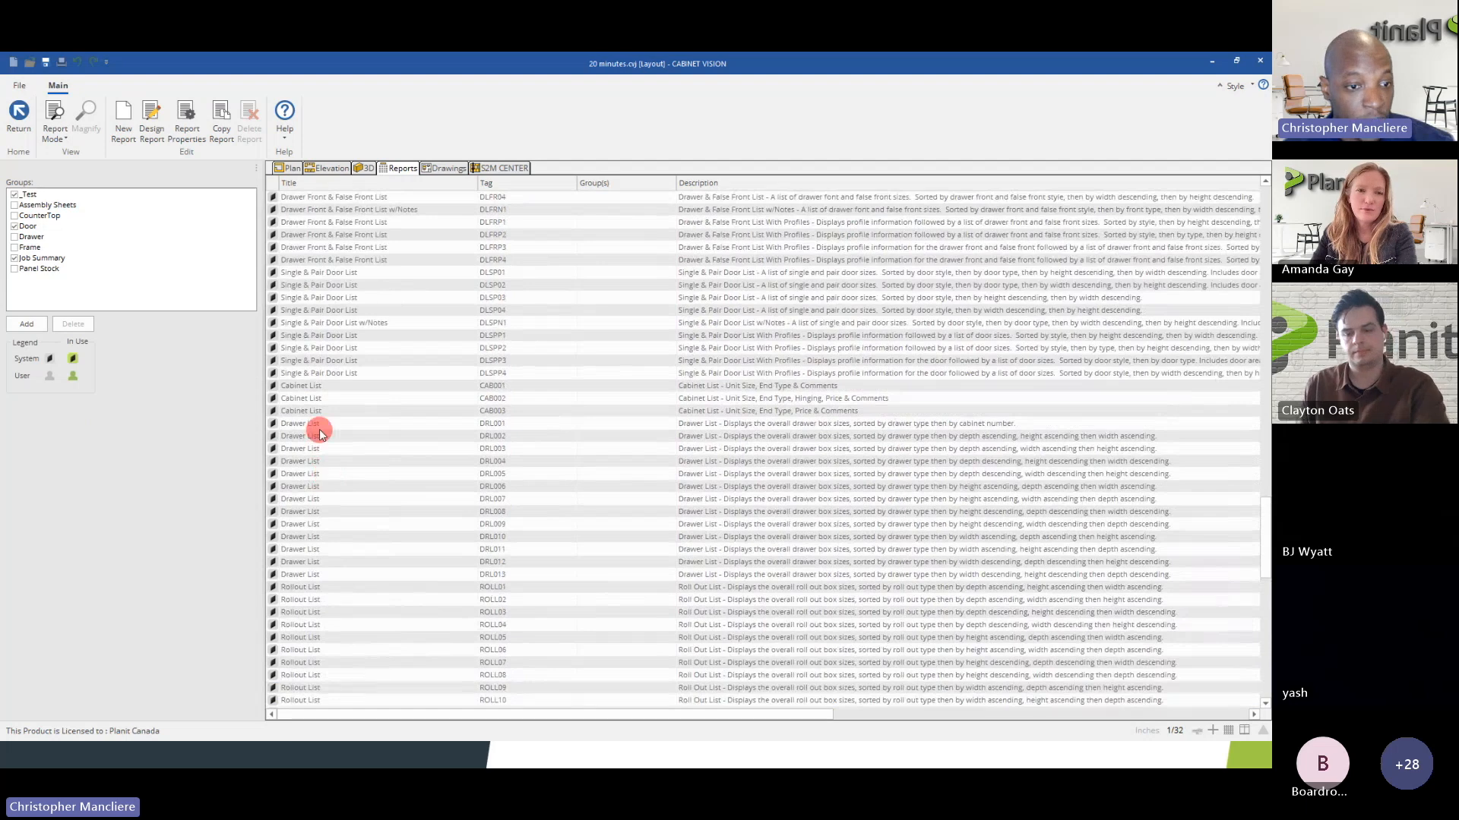
# - Examine the type icons of several reports, such as Cabinet Labels CLAB08 and Hinge Mounting and Boring Locations, against the System and User legend
pyautogui.click(274, 348)
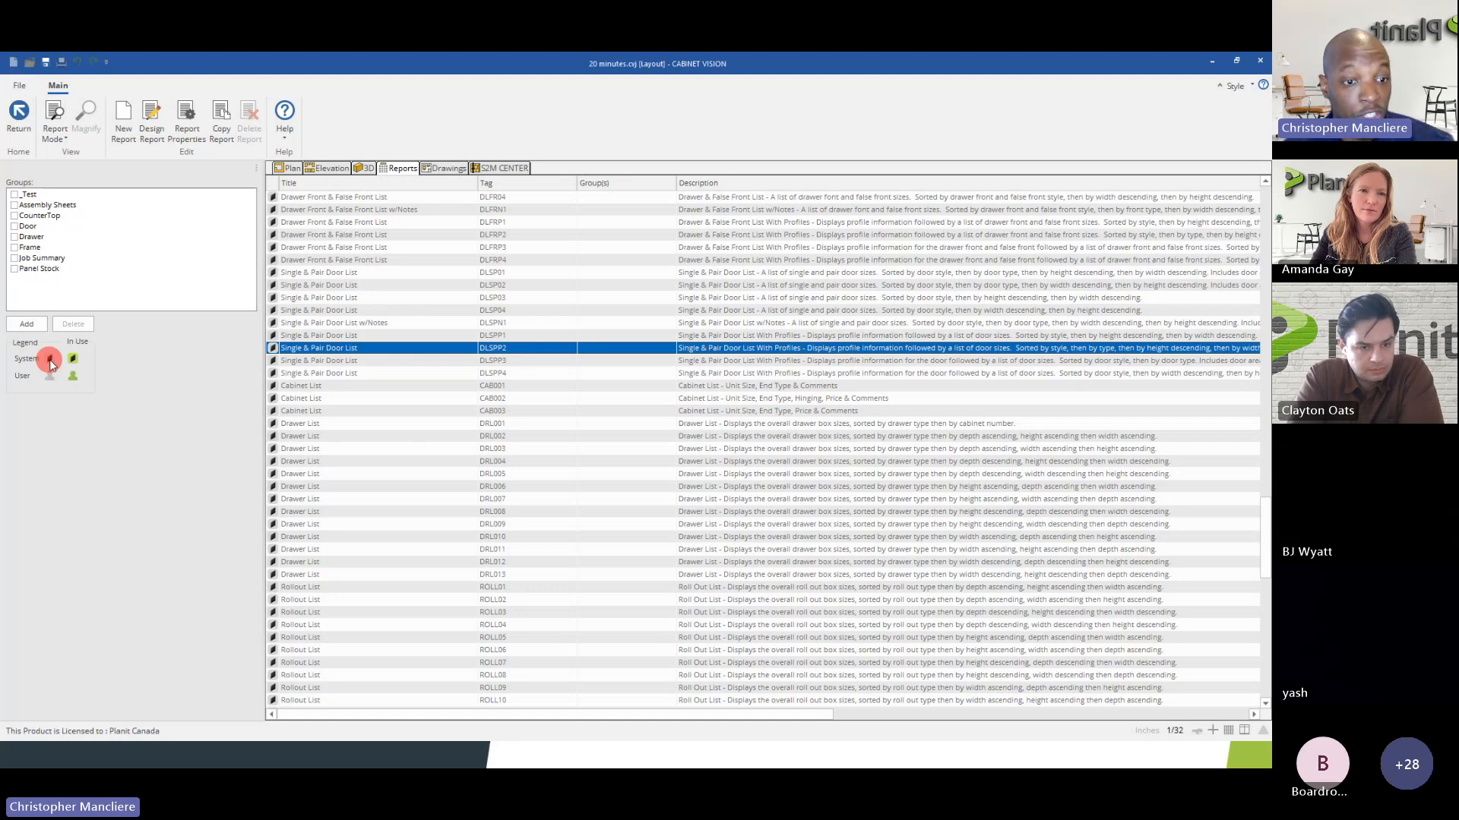
pyautogui.scroll(-9, 281, 484)
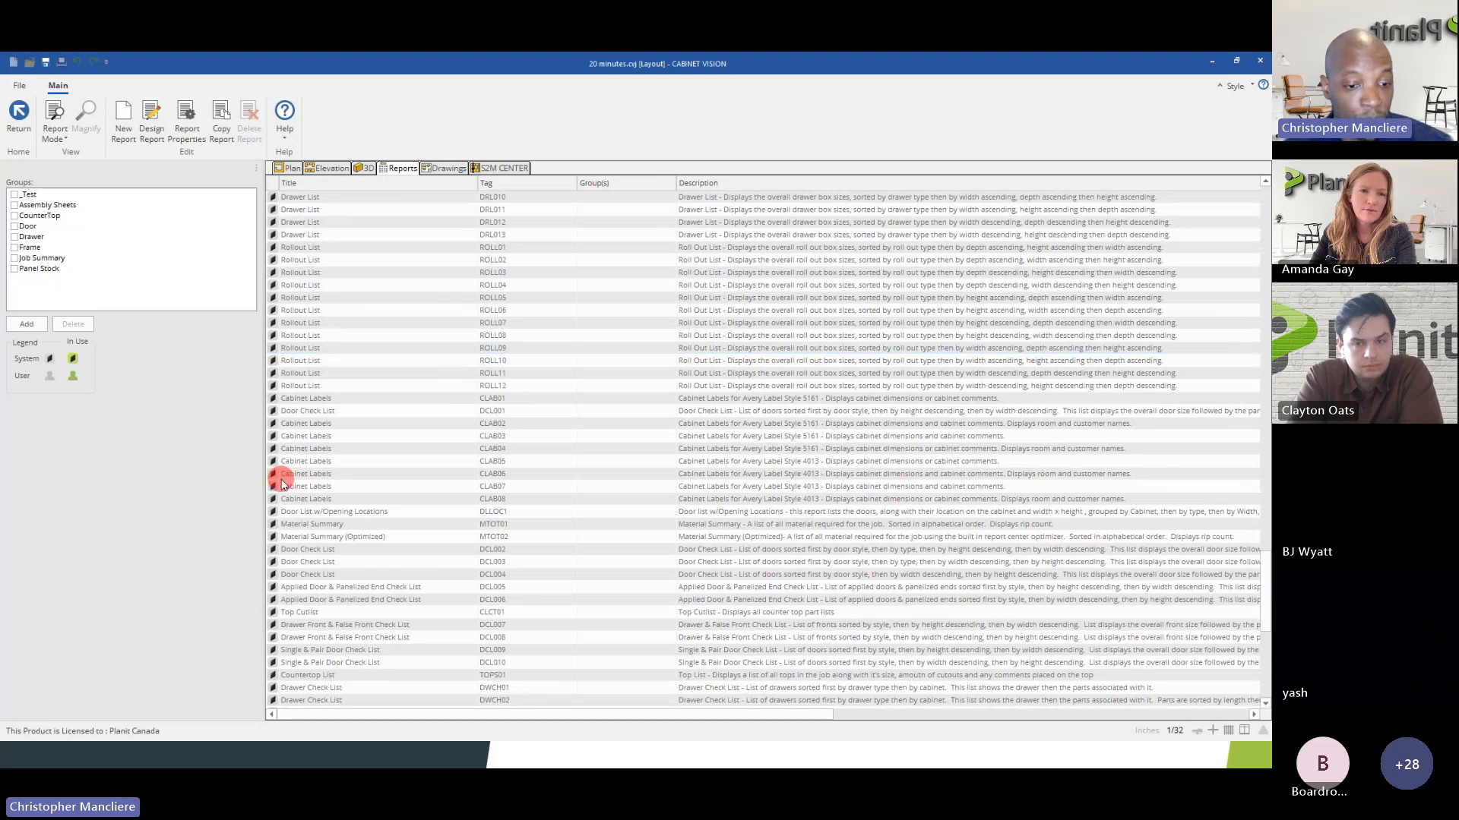
pyautogui.click(273, 500)
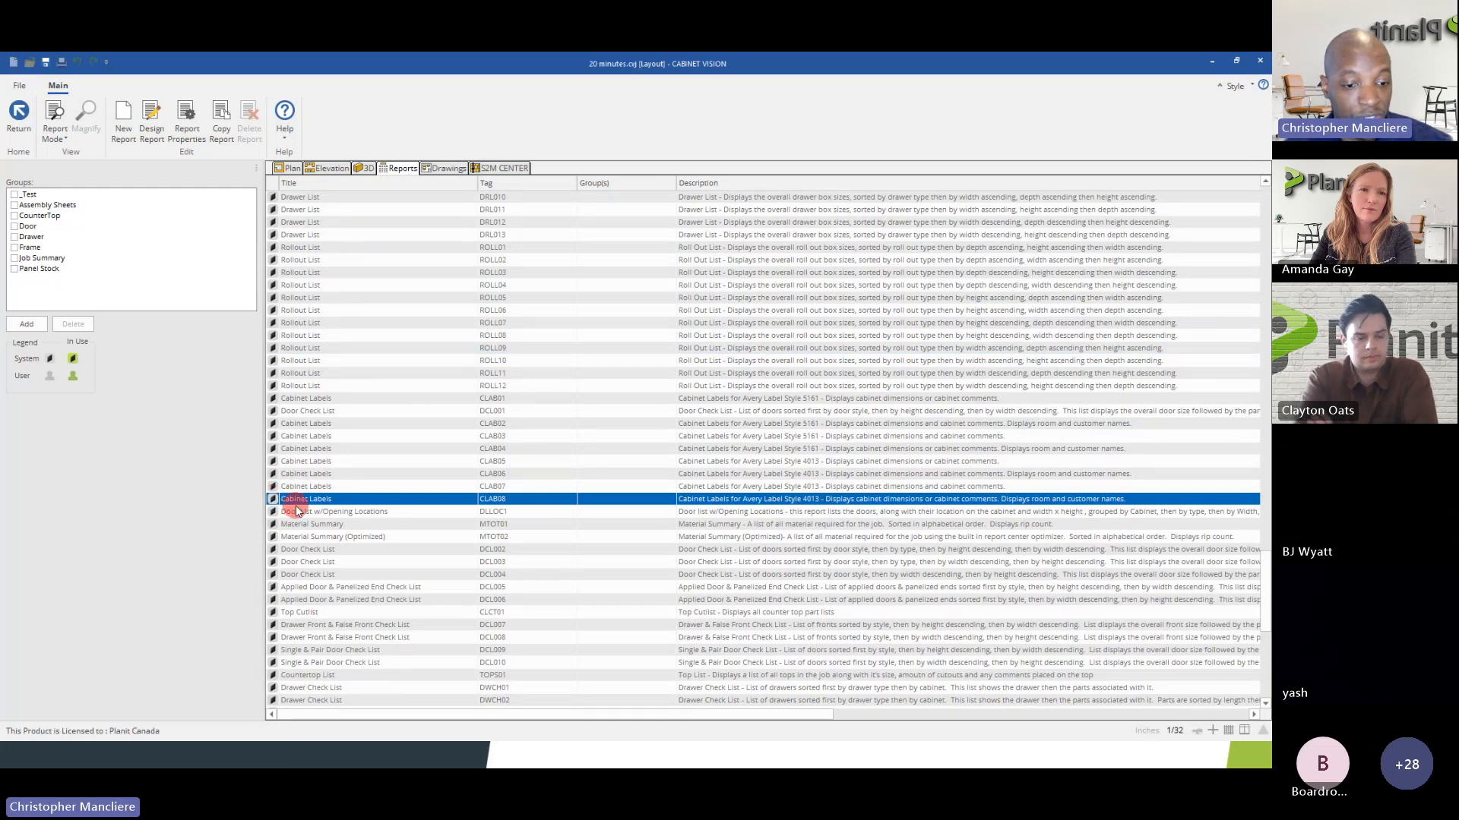
pyautogui.scroll(-4, 295, 505)
pyautogui.scroll(-4, 295, 506)
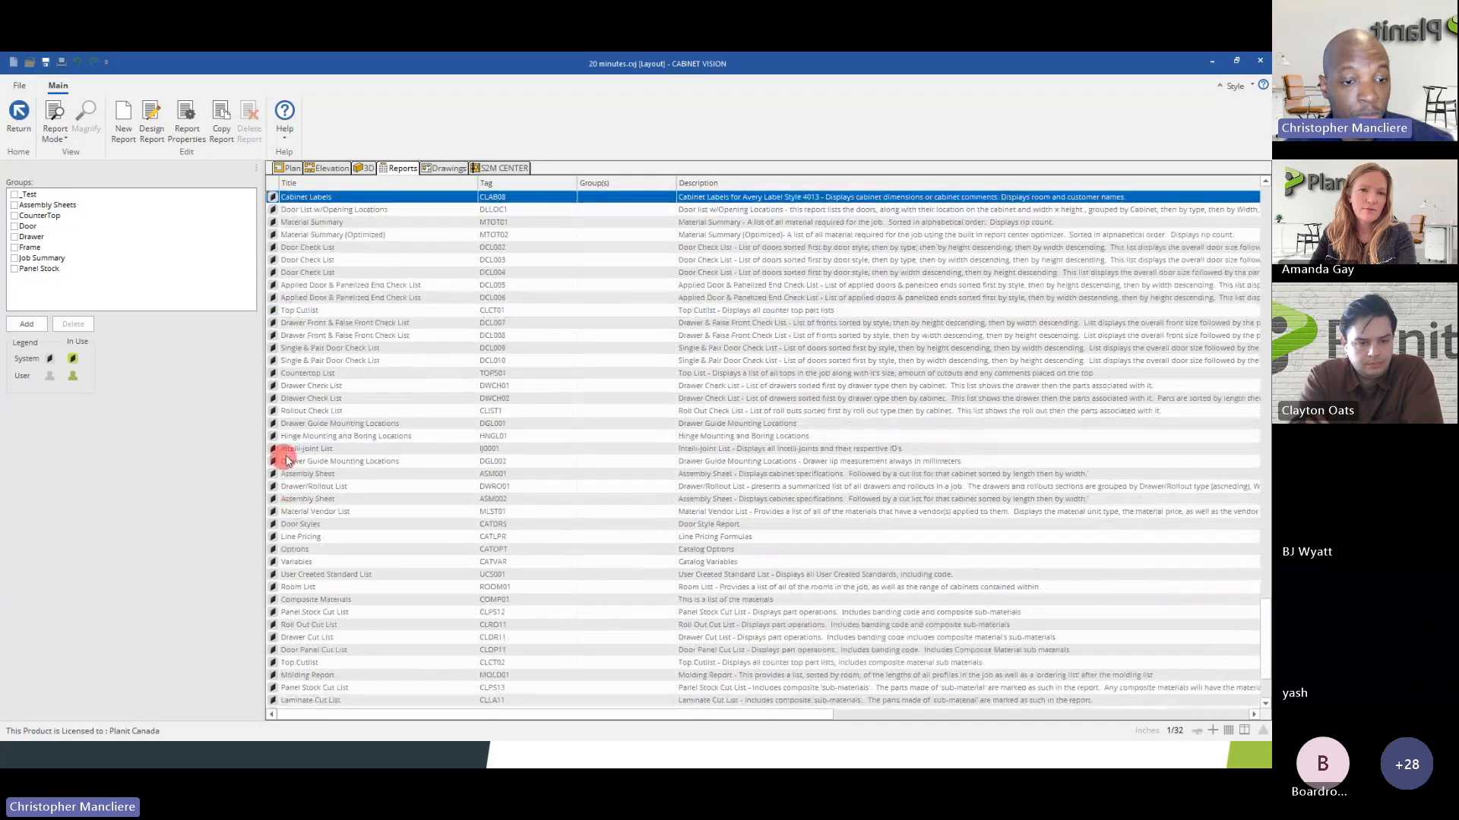
pyautogui.click(280, 411)
pyautogui.click(278, 437)
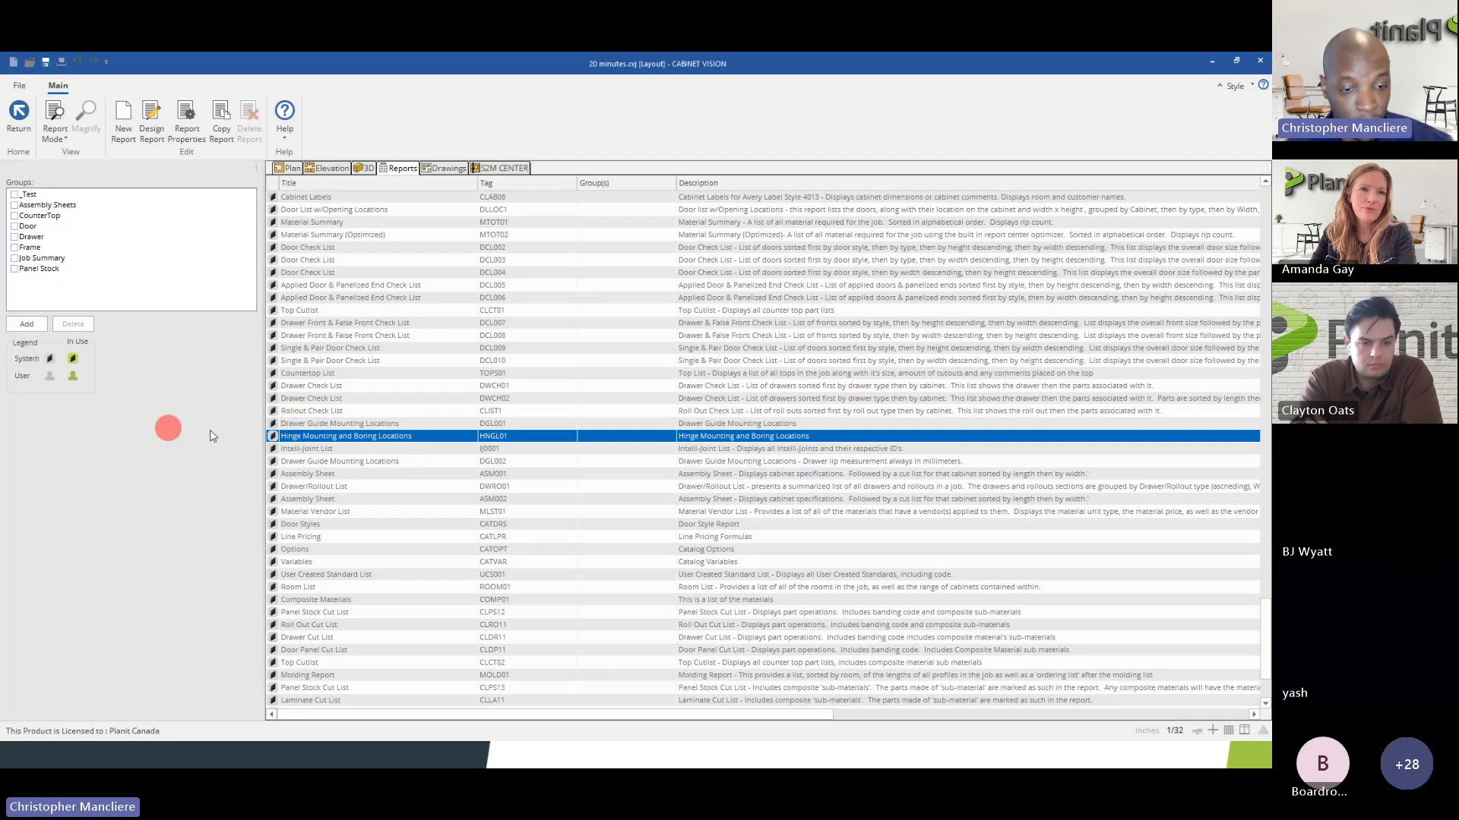
pyautogui.scroll(-3, 326, 400)
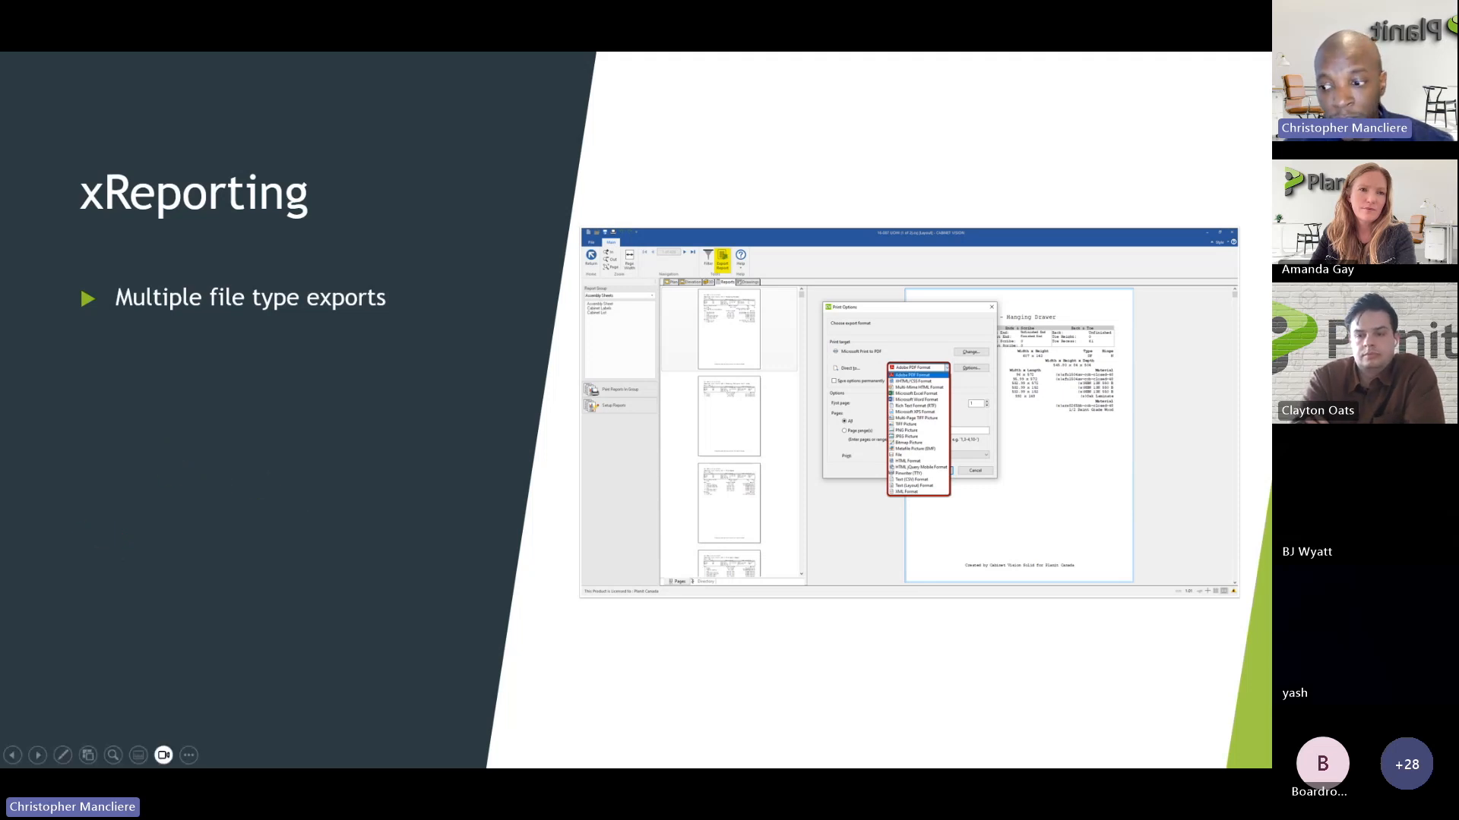
# - Switch back to CABINET VISION, leave the report setup and start exporting the Door List report from the _Test group
pyautogui.hotkey('alt', 'Tab')
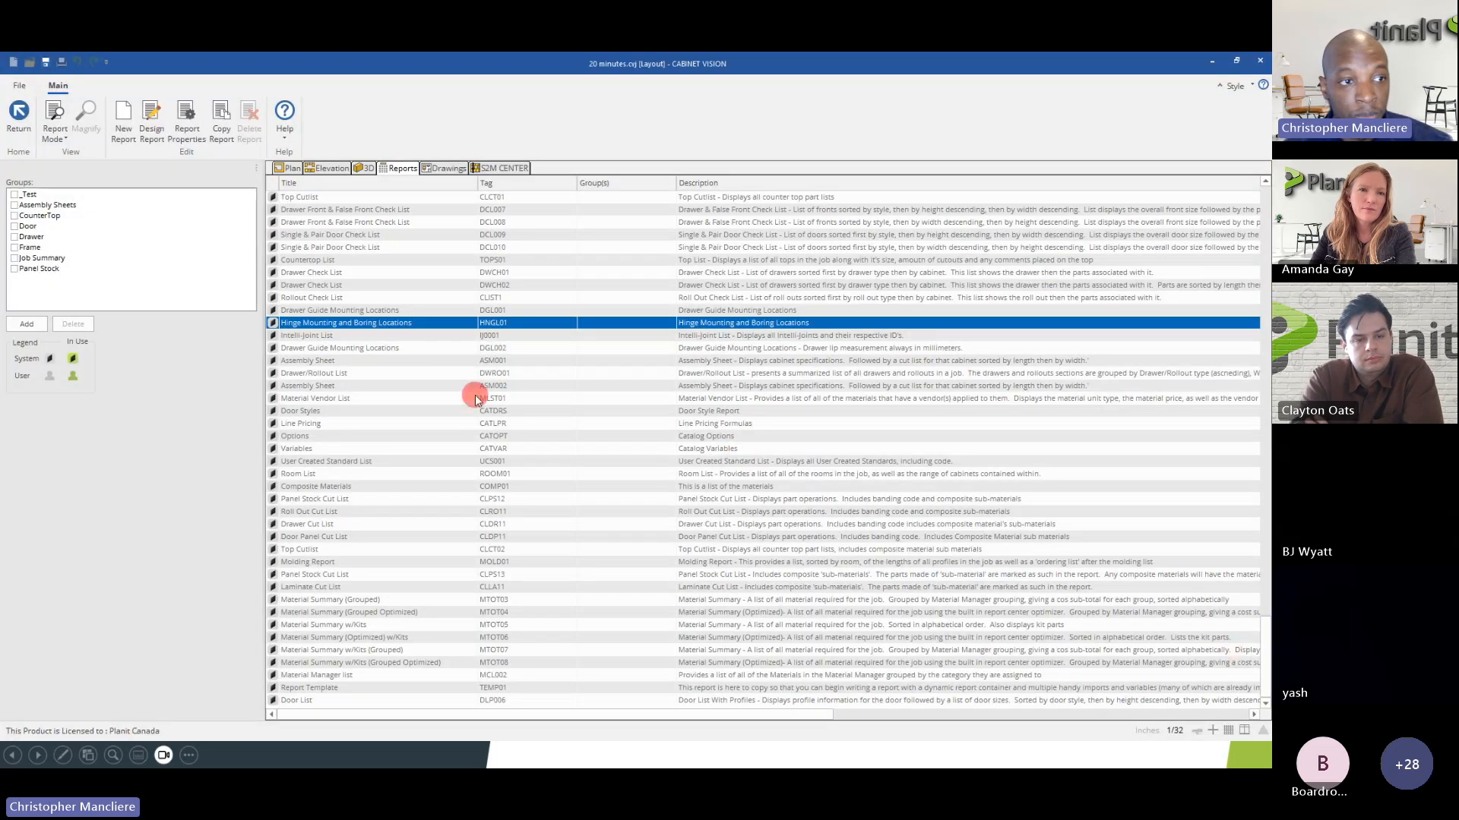
pyautogui.click(19, 119)
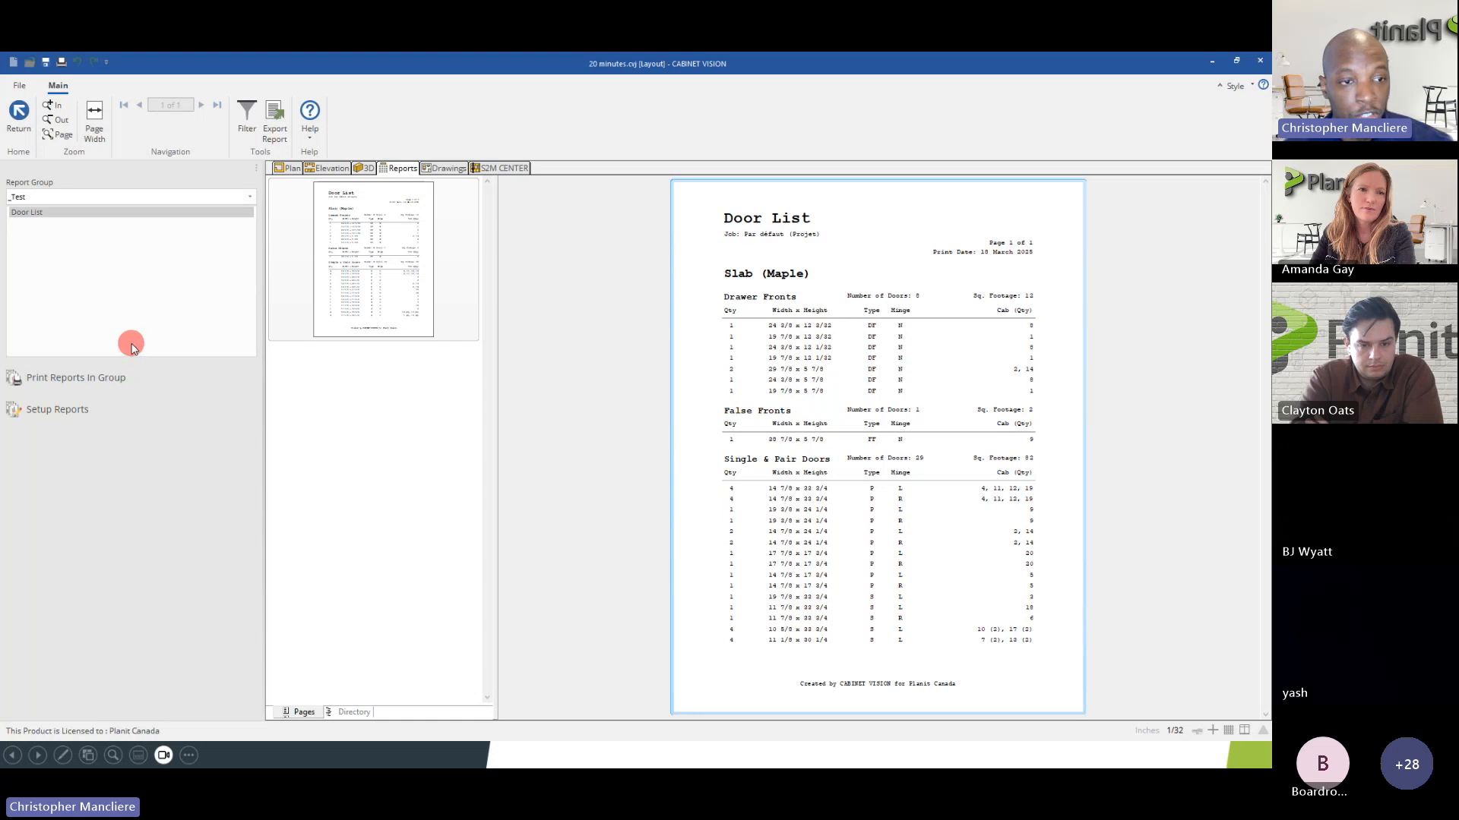
pyautogui.click(69, 211)
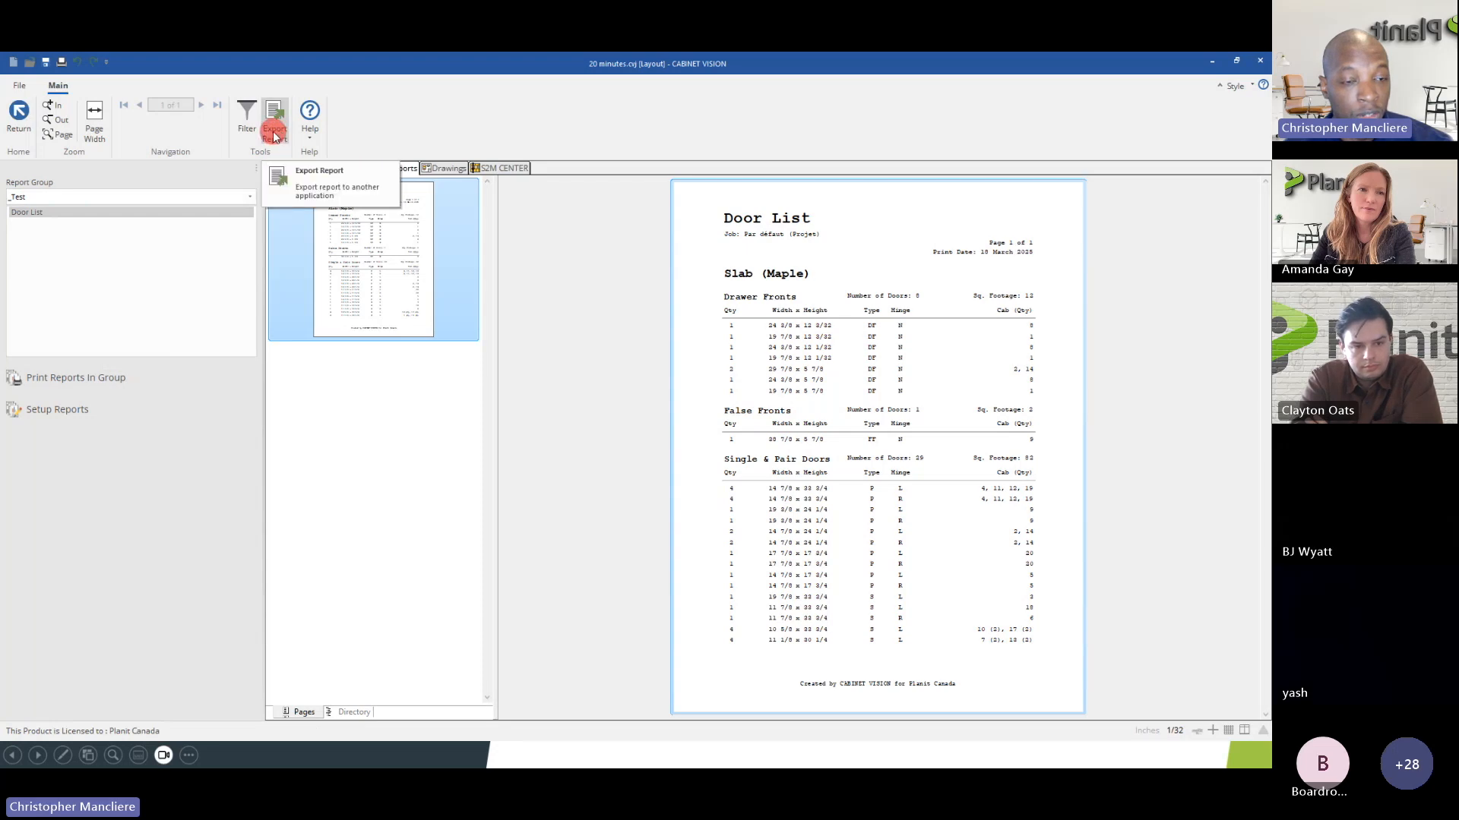
pyautogui.press('ctrl')
pyautogui.press('ctrl')
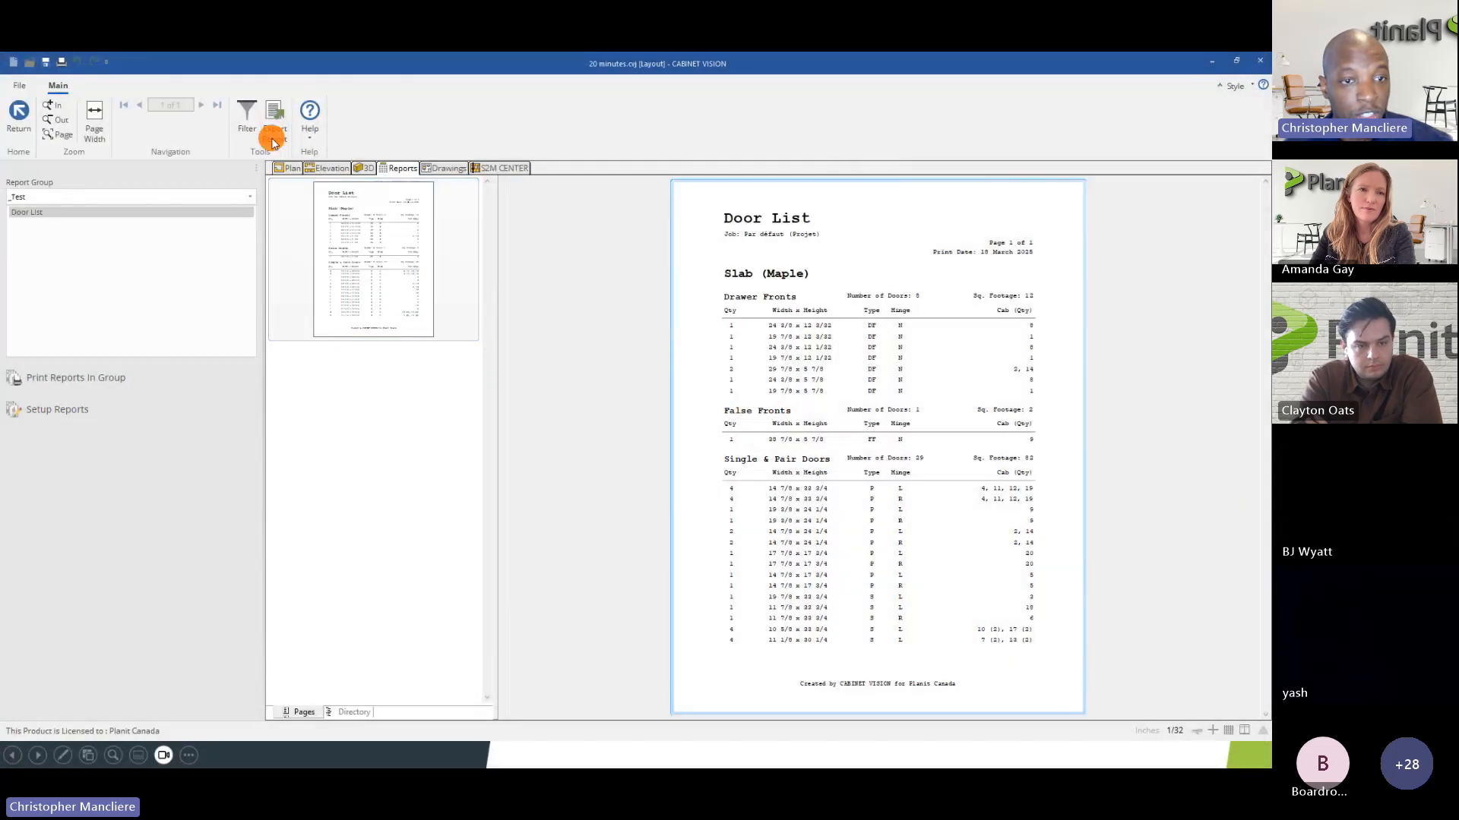
pyautogui.click(274, 142)
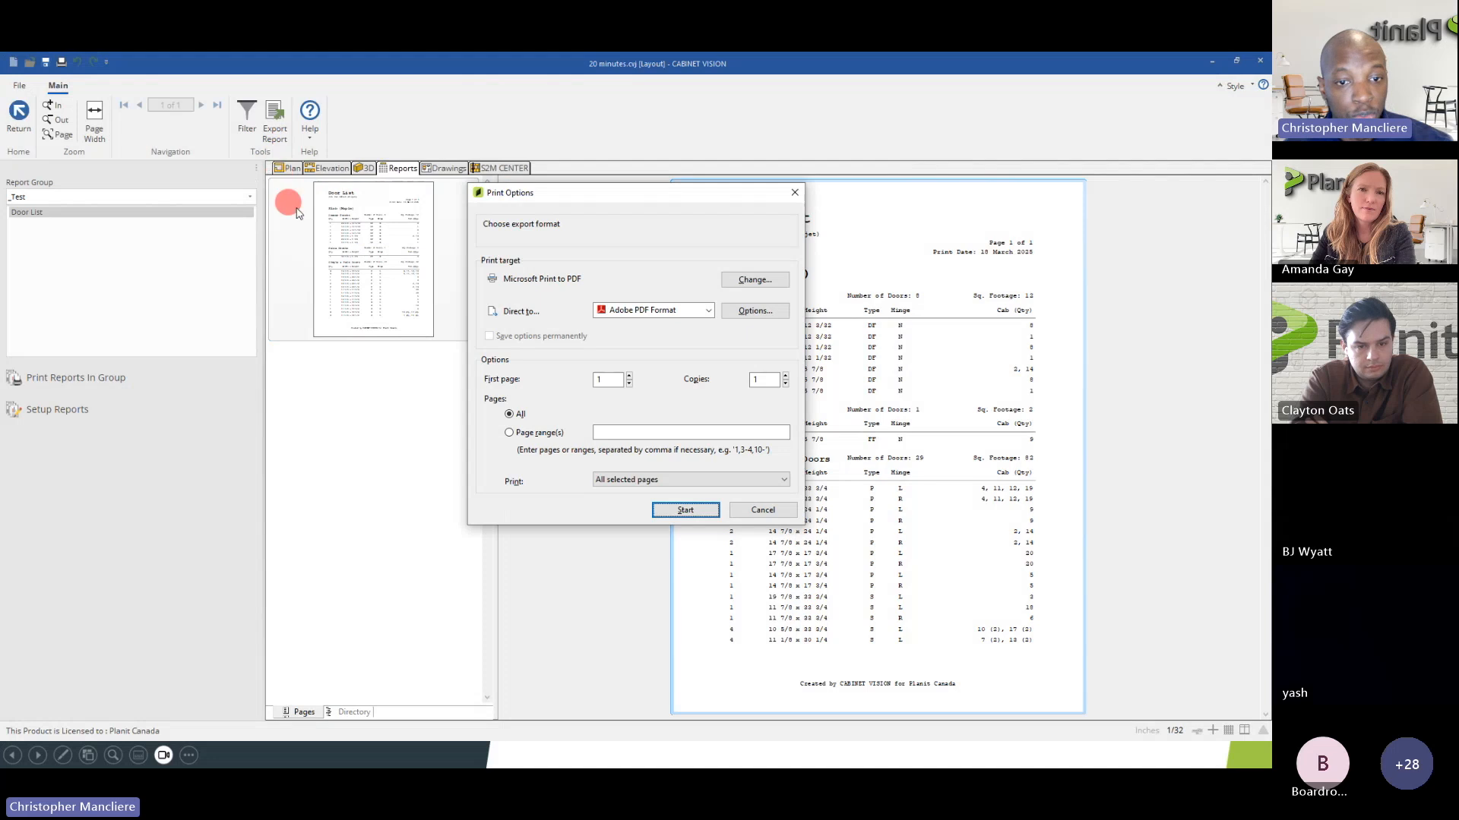
# - Review the available export formats, select Microsoft Excel Format and inspect its export settings, cancelling that settings dialog
pyautogui.click(615, 311)
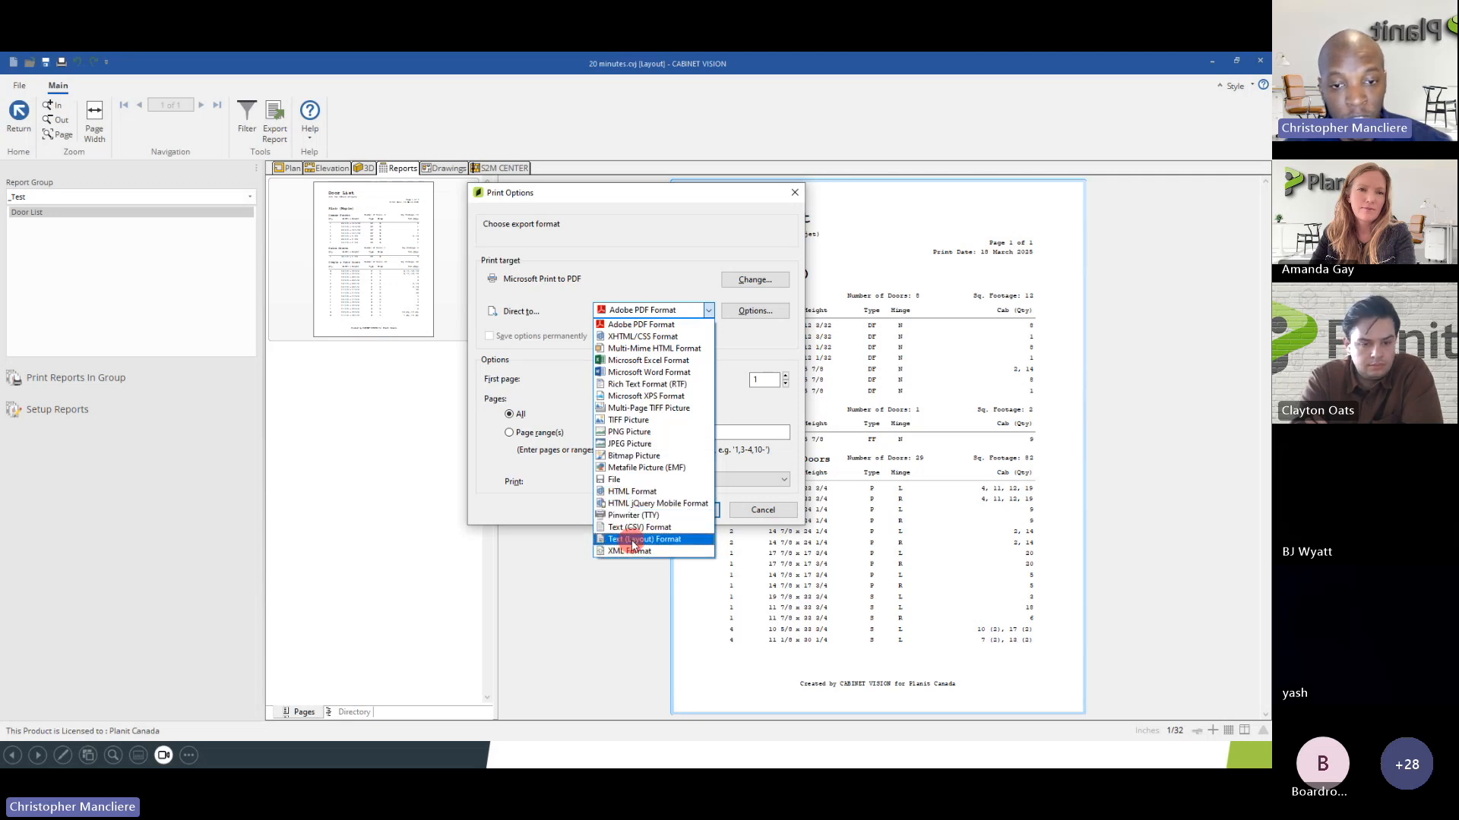
pyautogui.click(582, 300)
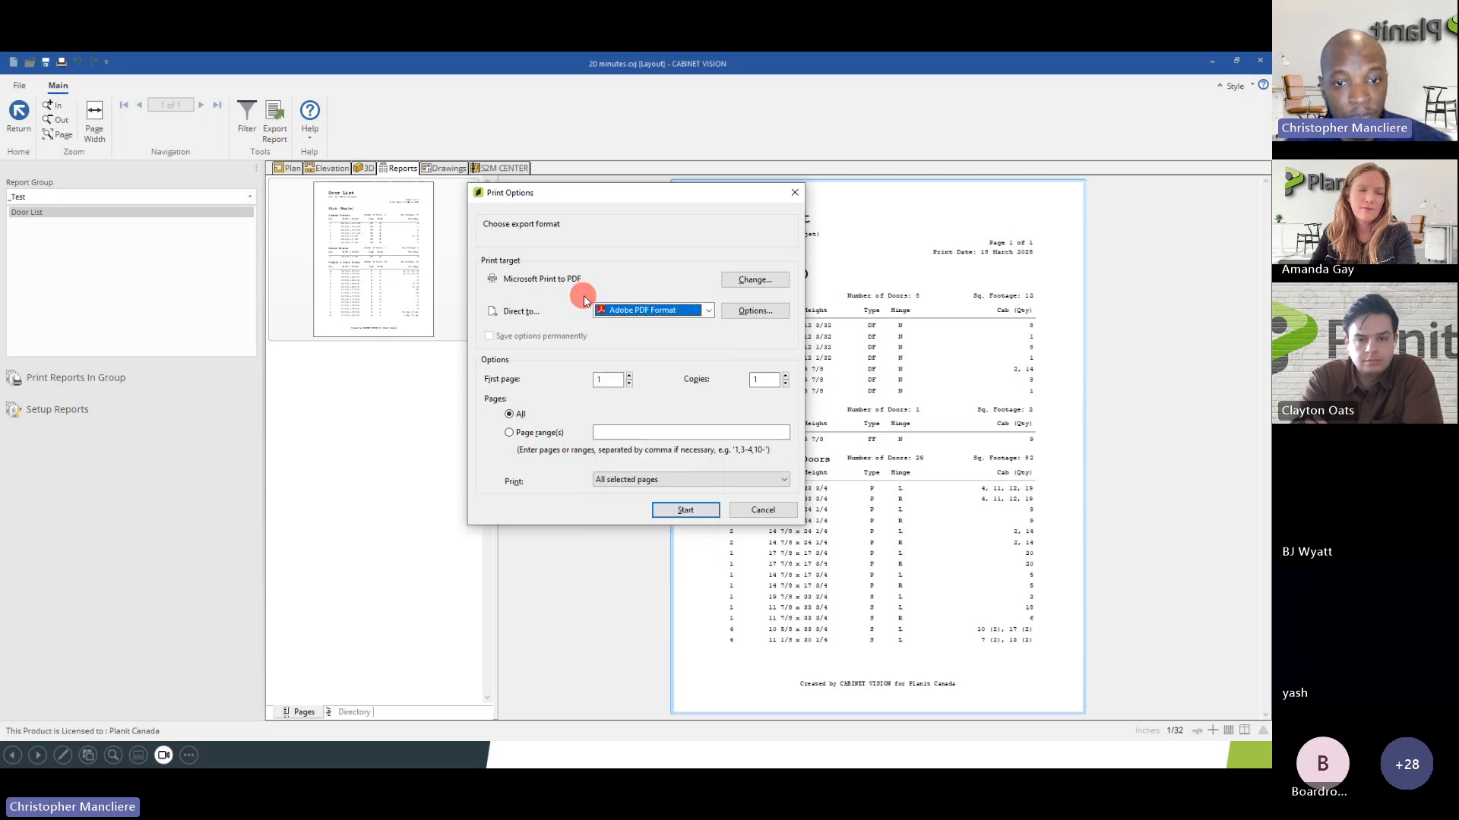
pyautogui.click(633, 313)
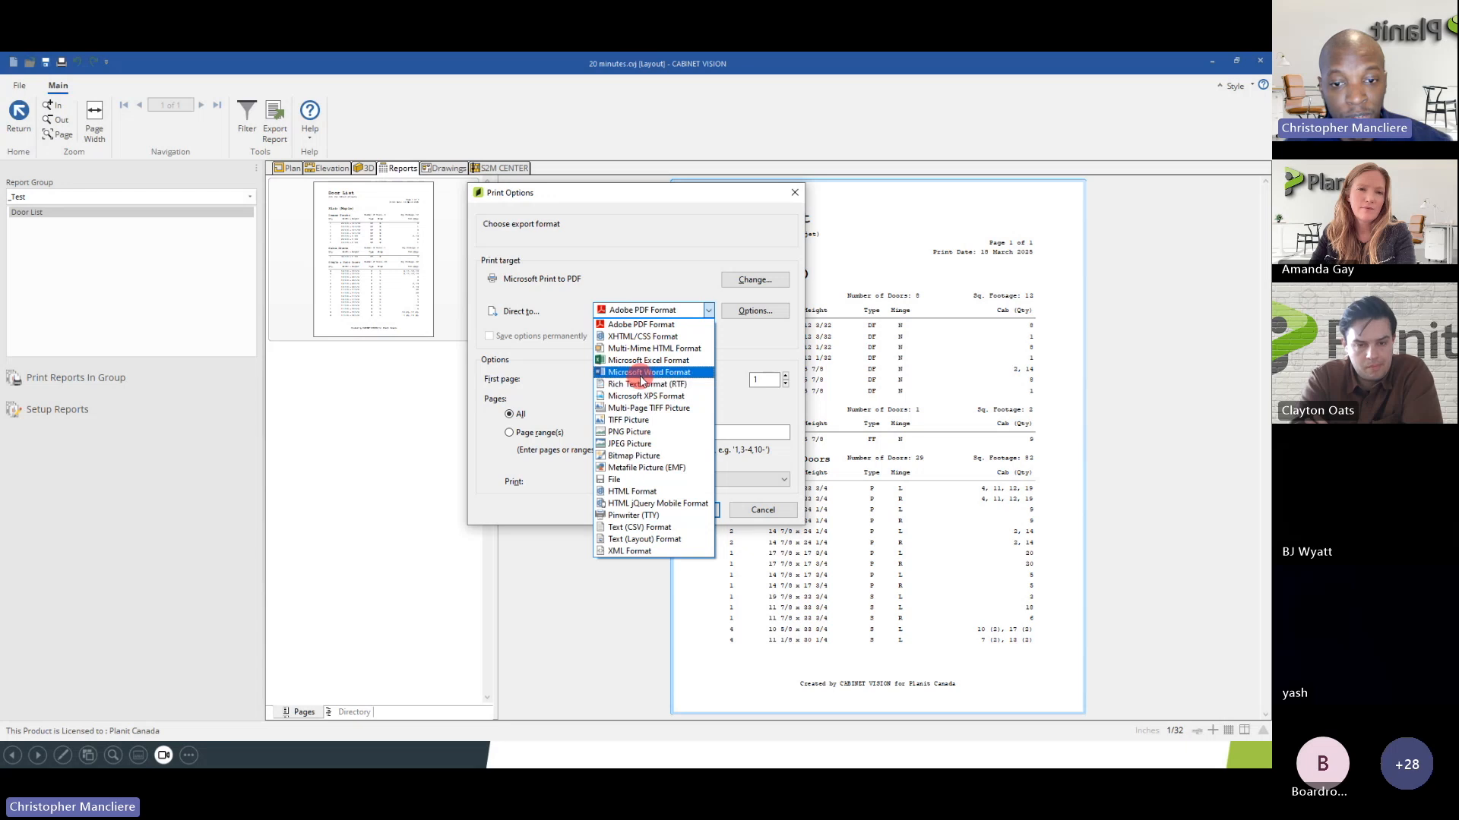
pyautogui.click(639, 368)
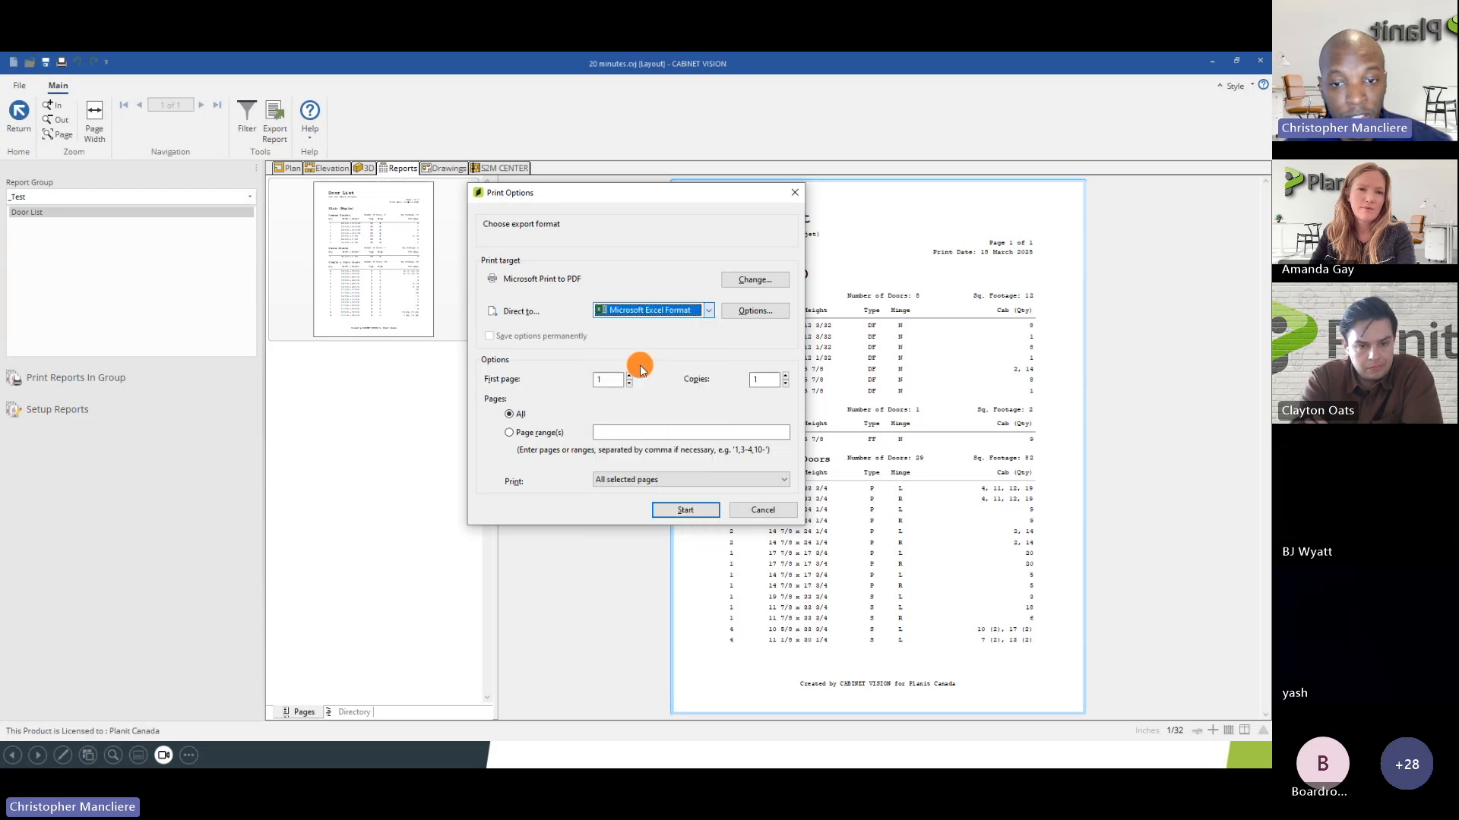
pyautogui.click(737, 319)
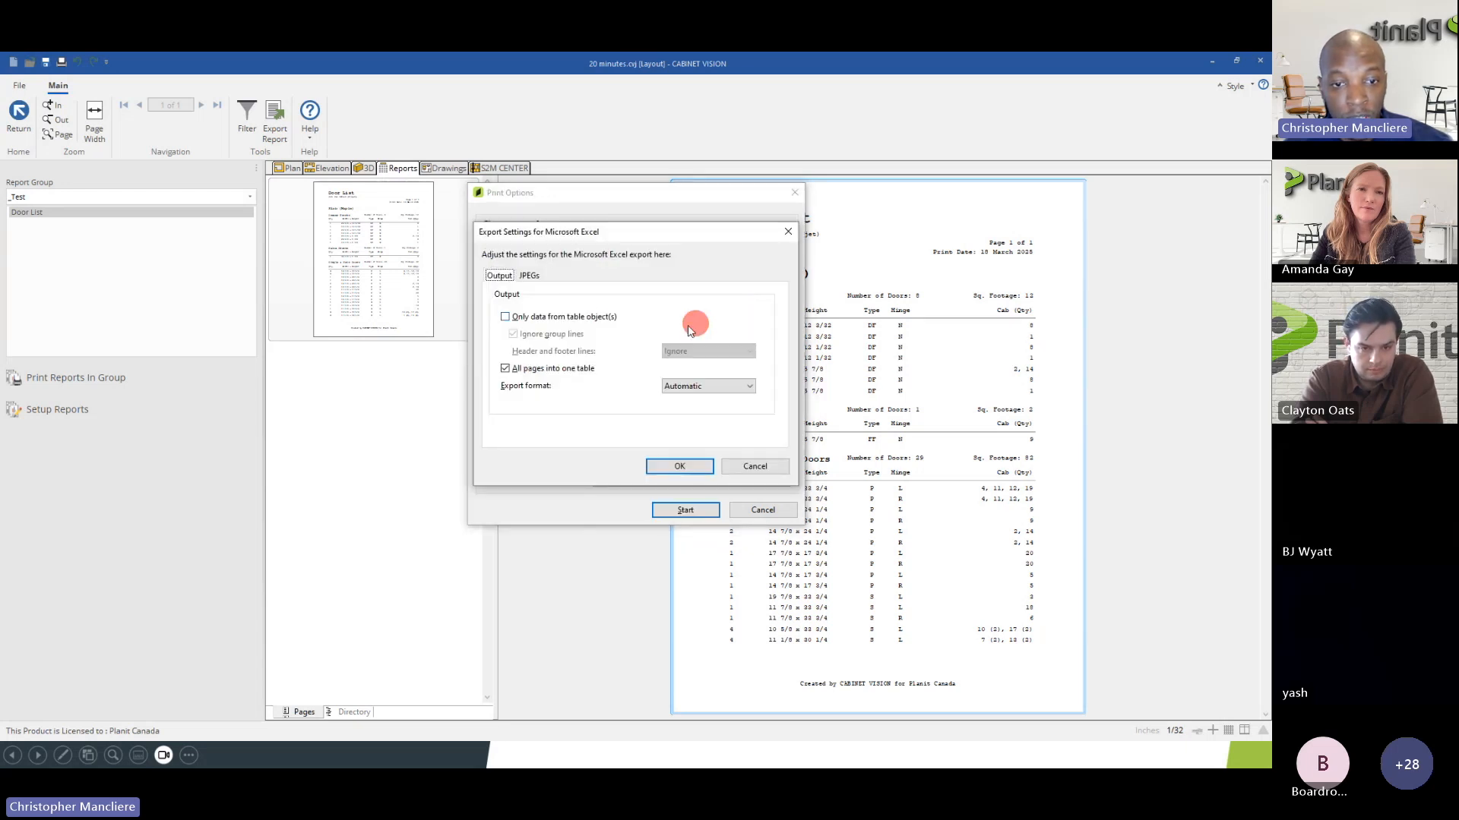
pyautogui.click(745, 468)
# - Select Text (CSV) Format and inspect its data export settings, cancelling that settings dialog
pyautogui.click(646, 311)
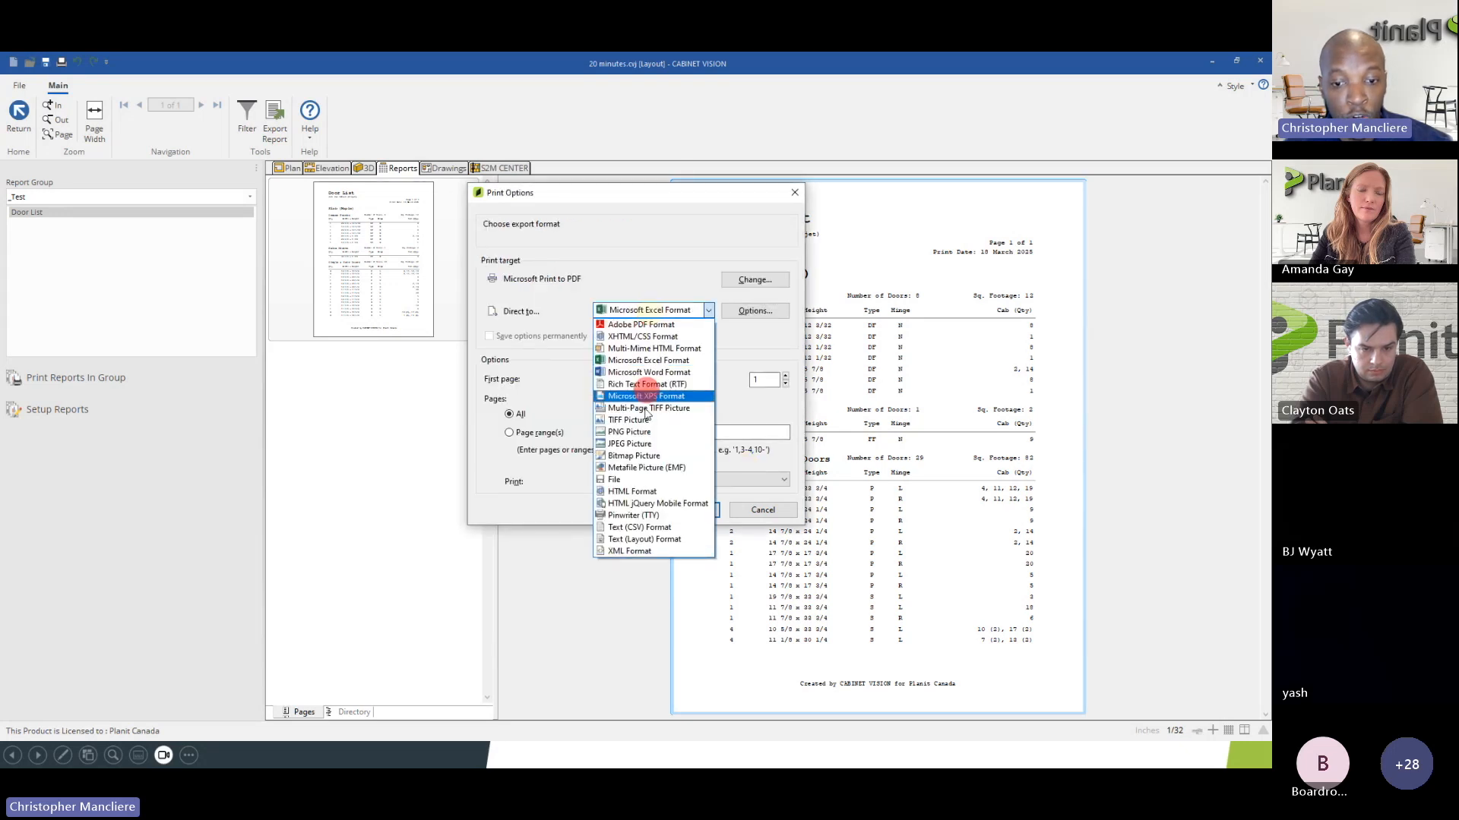
pyautogui.click(640, 528)
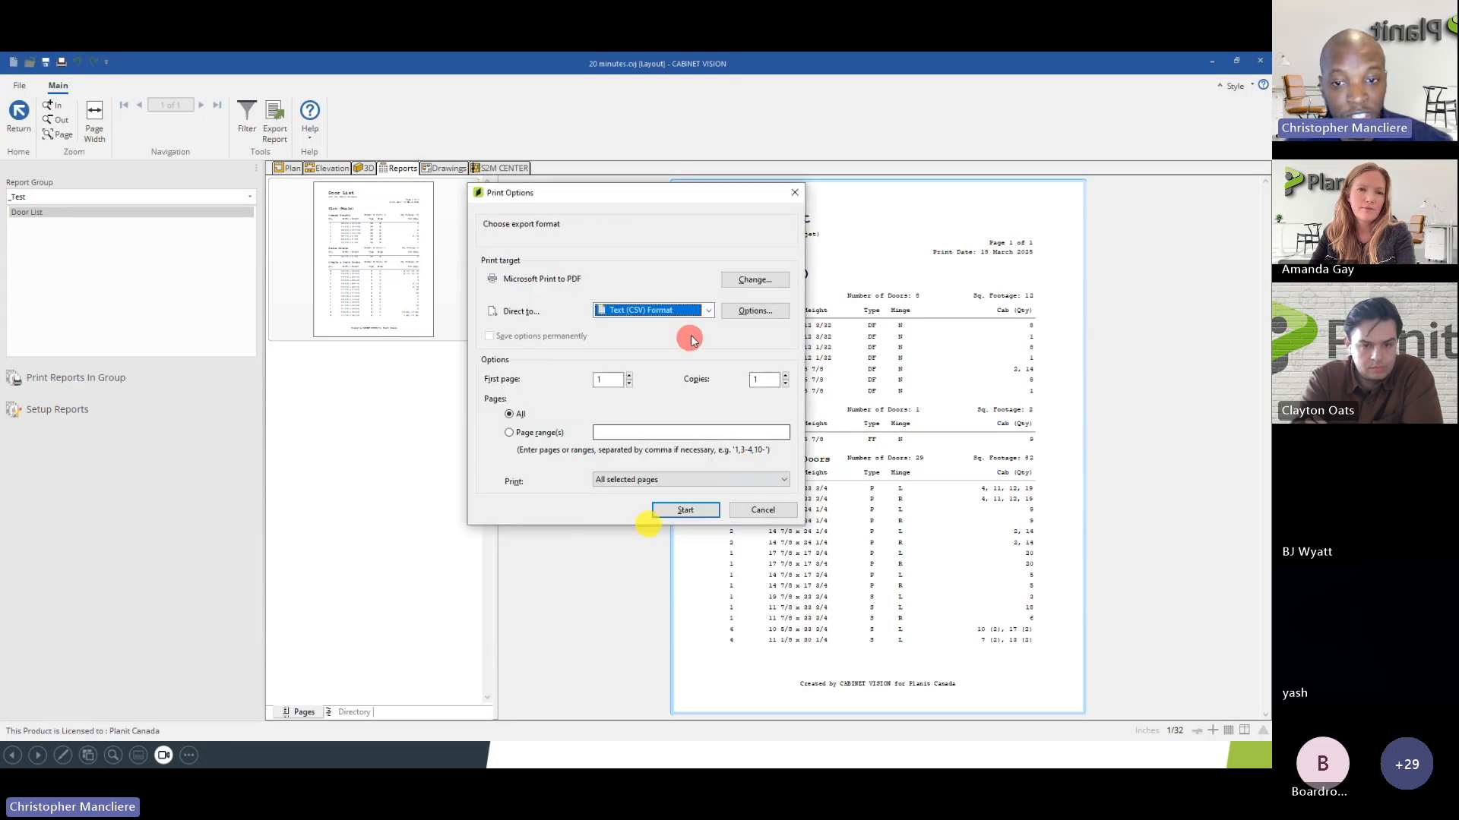
pyautogui.click(743, 310)
pyautogui.click(540, 281)
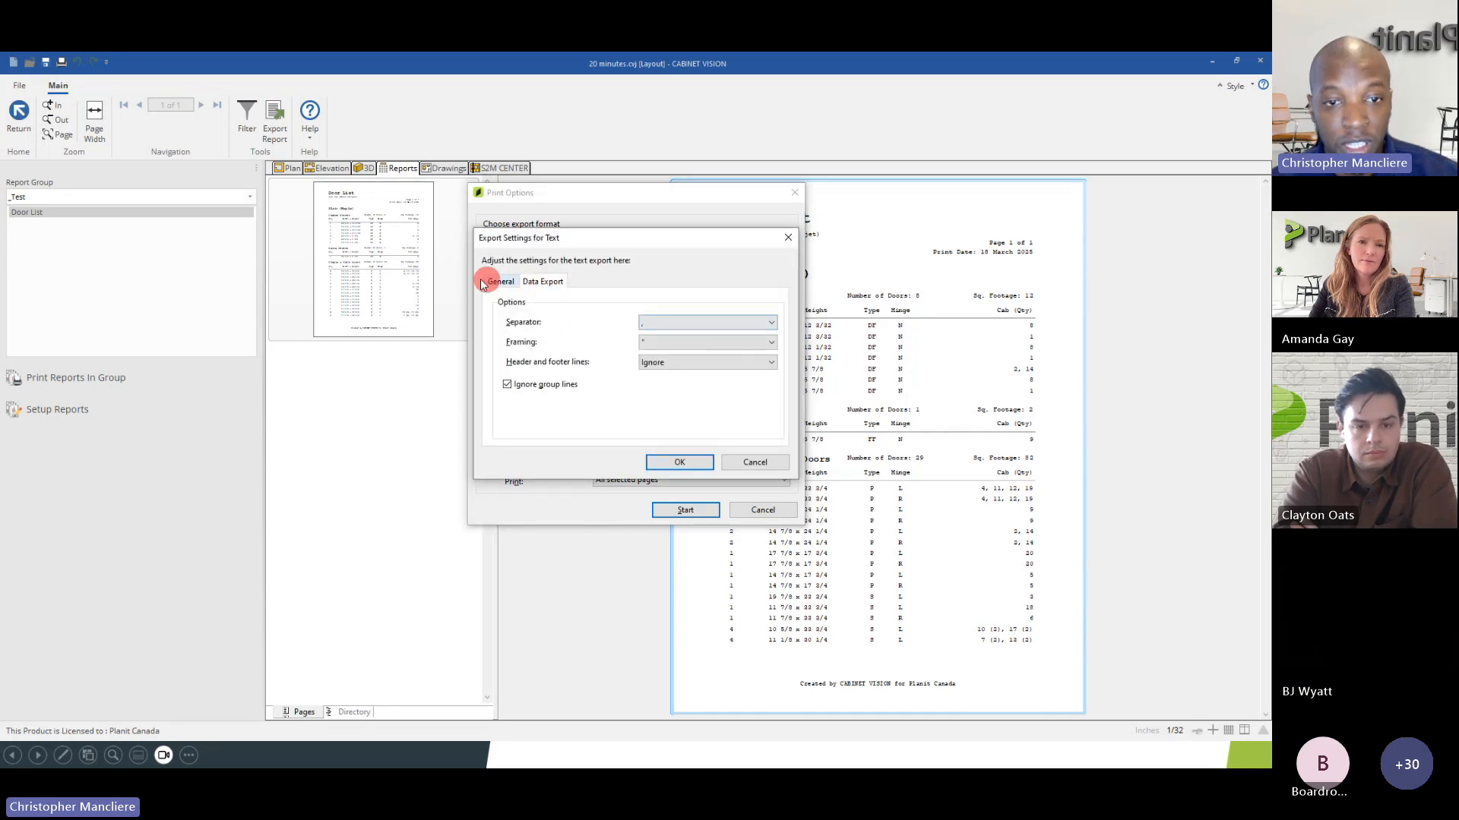
pyautogui.click(748, 462)
# - Set the export format to Microsoft Excel Format and turn off the All pages into one table setting
pyautogui.click(675, 311)
pyautogui.scroll(3, 675, 310)
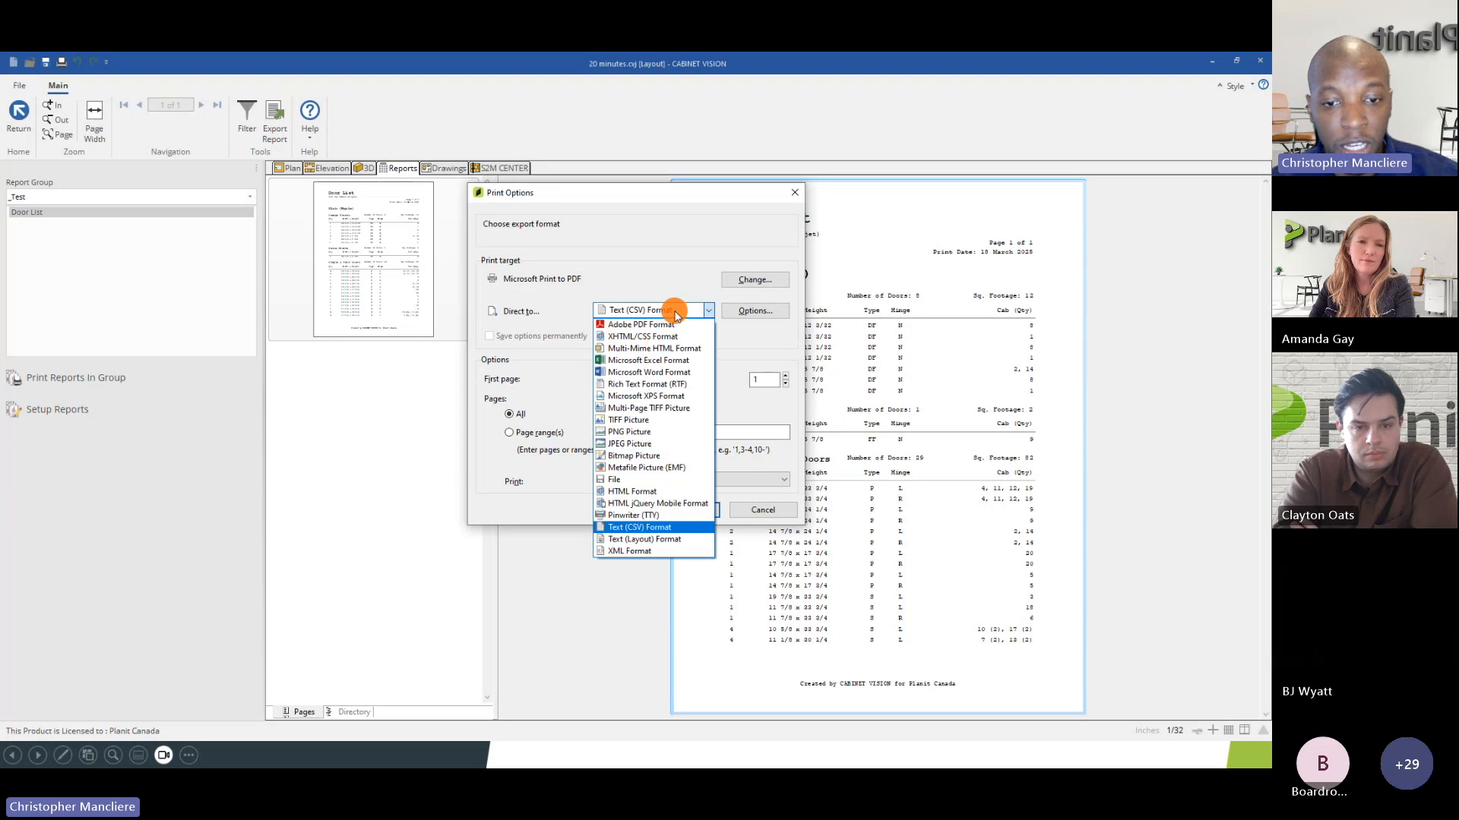
pyautogui.click(646, 369)
pyautogui.click(755, 310)
pyautogui.click(572, 370)
pyautogui.click(680, 466)
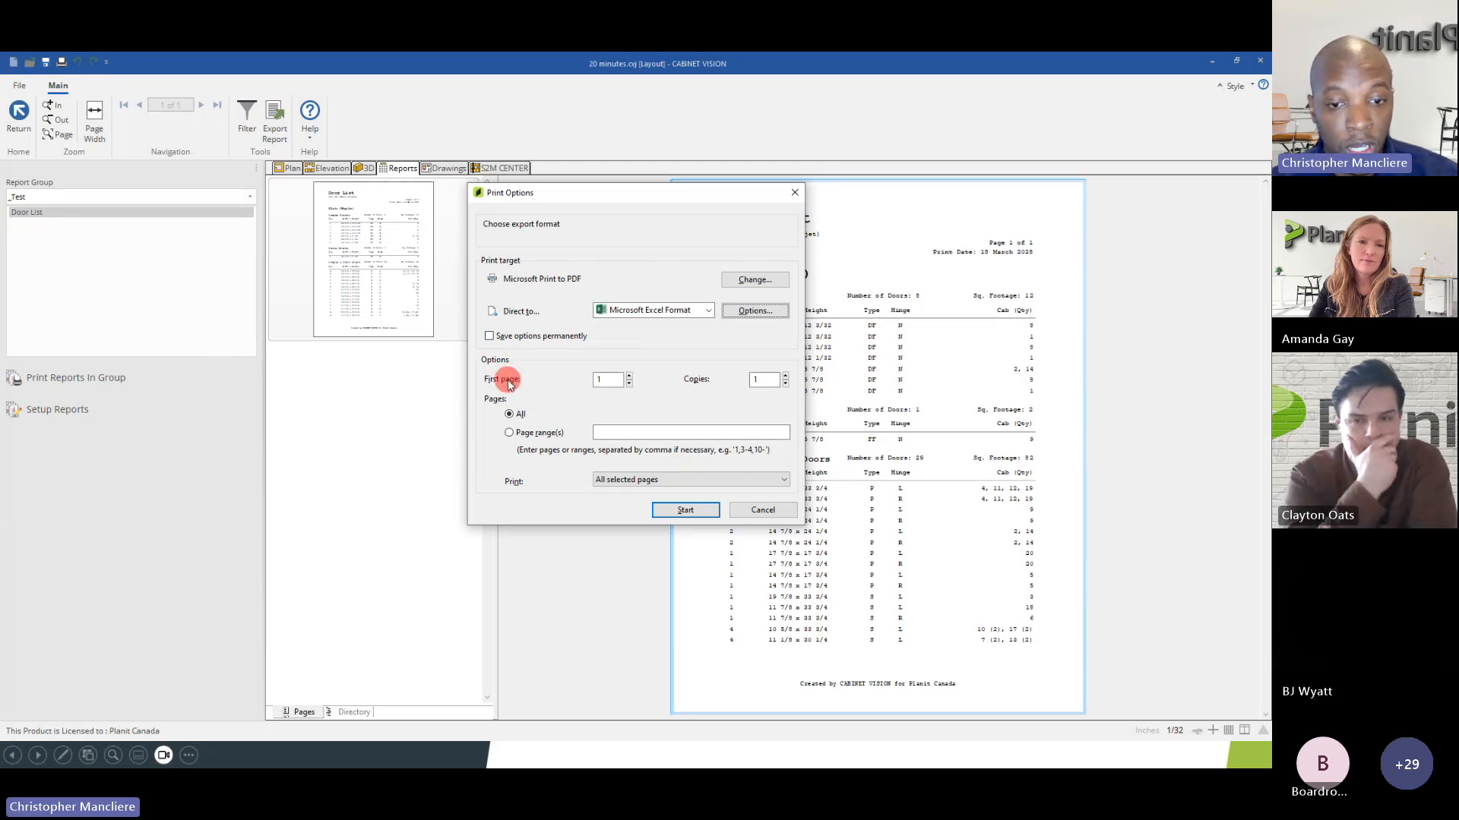
# - Run the export of all pages and save it to the Desktop as export.xlsx
pyautogui.click(608, 431)
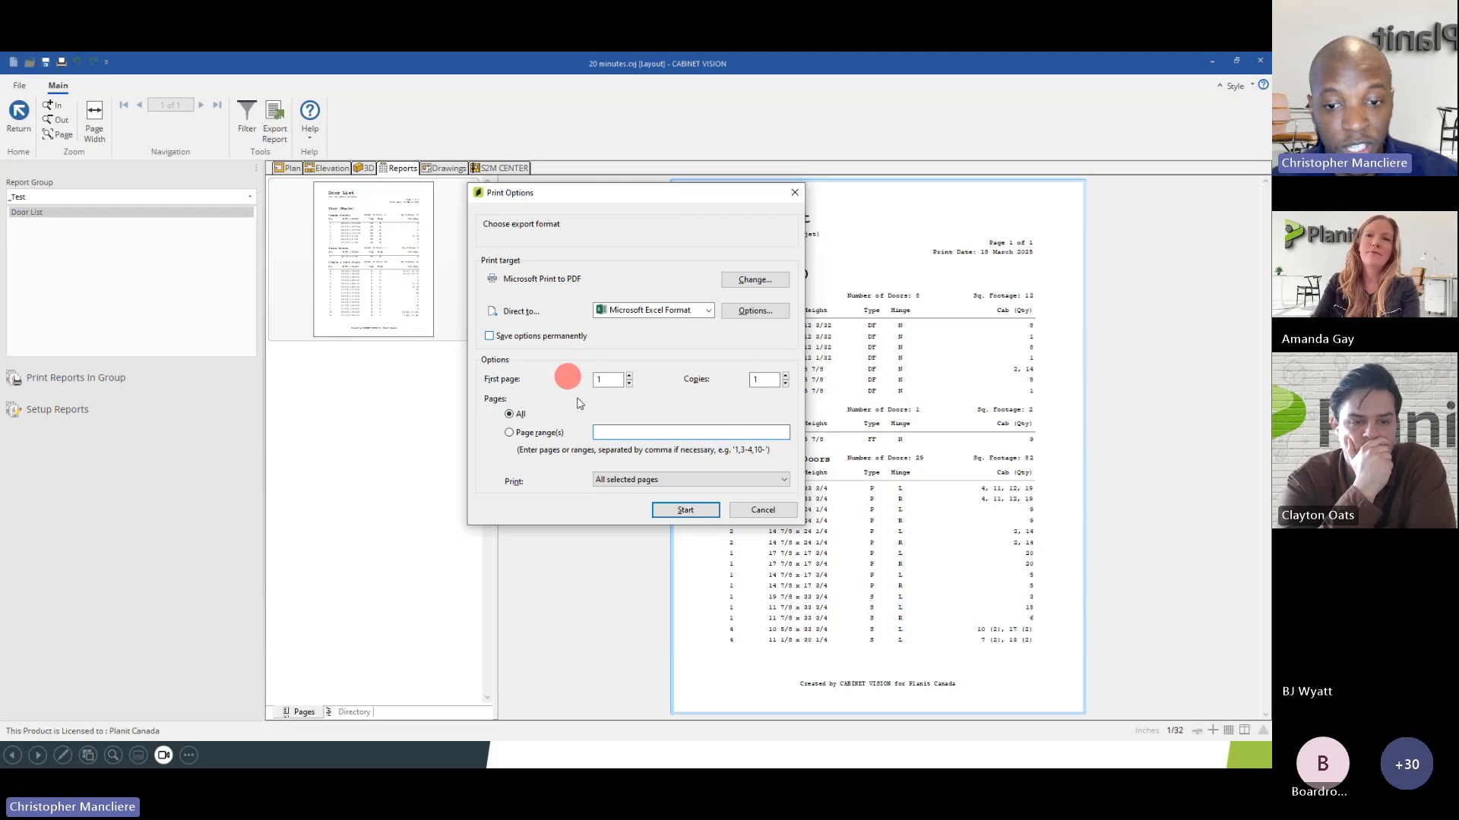
pyautogui.click(678, 506)
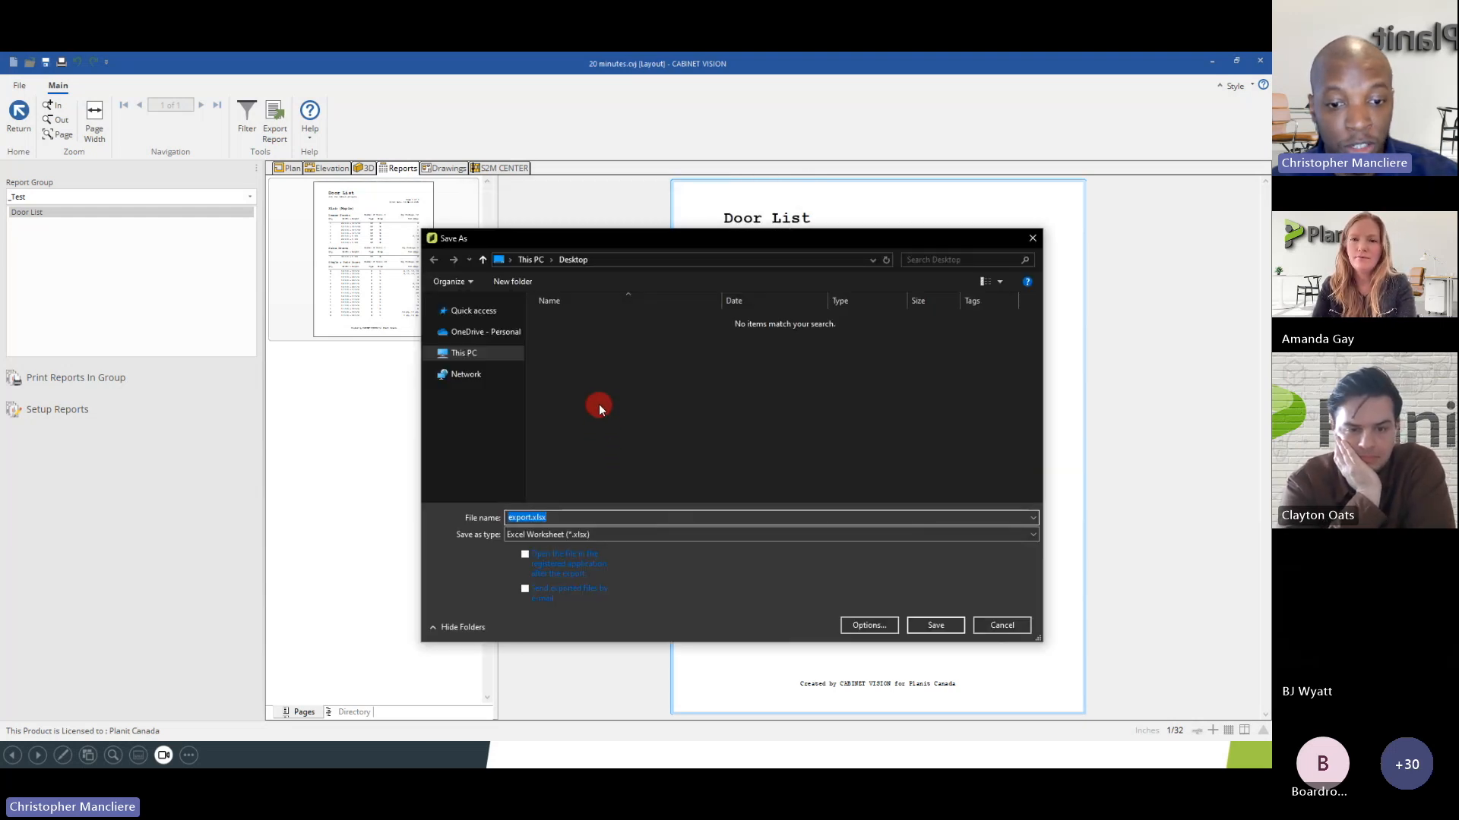
pyautogui.click(934, 628)
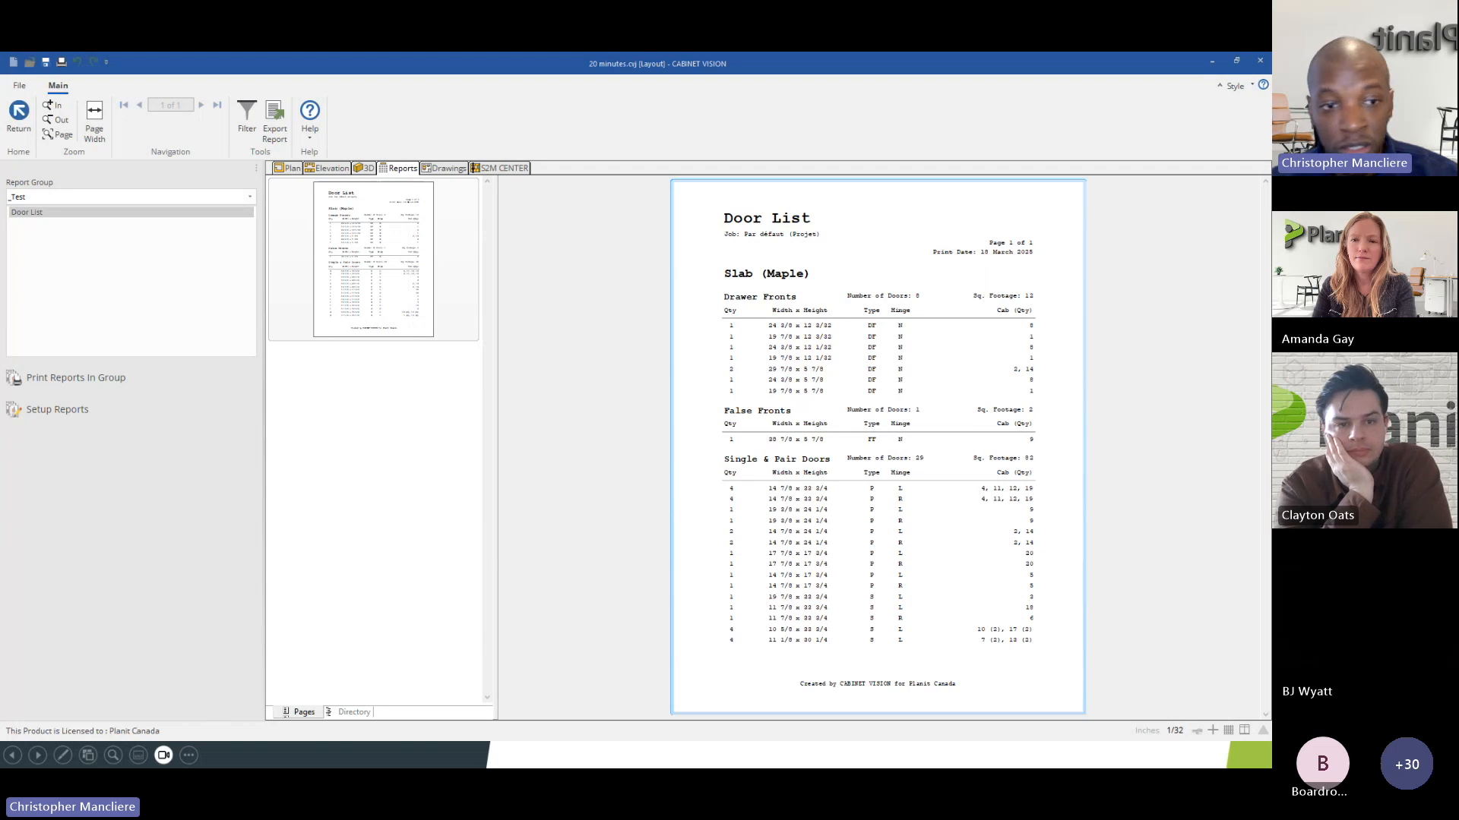
# - Browse to the Desktop folder in File Explorer and open export.xlsx in a maximized Excel window
pyautogui.press('super+e')
pyautogui.doubleClick(141, 211)
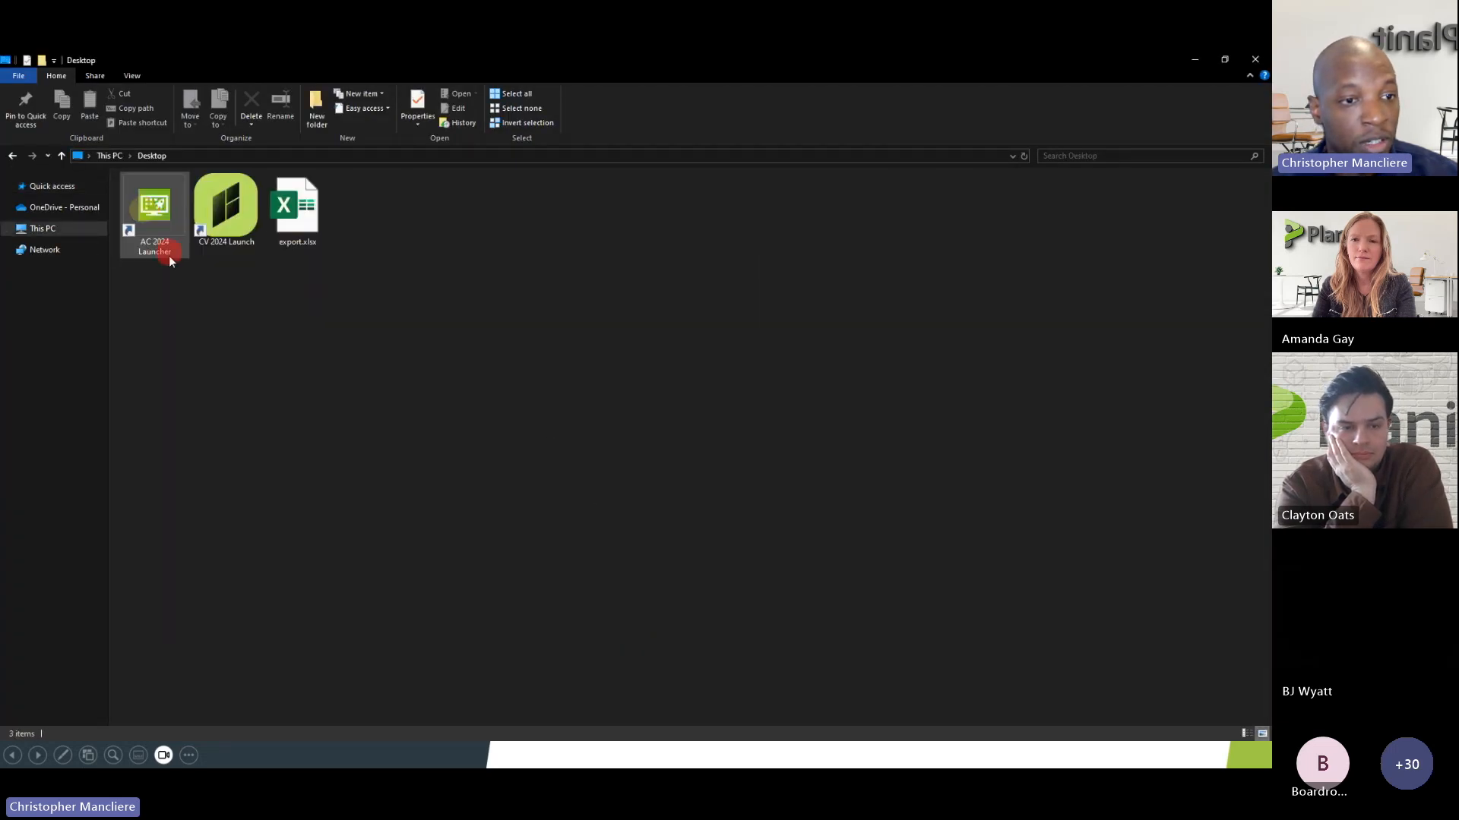
pyautogui.click(302, 219)
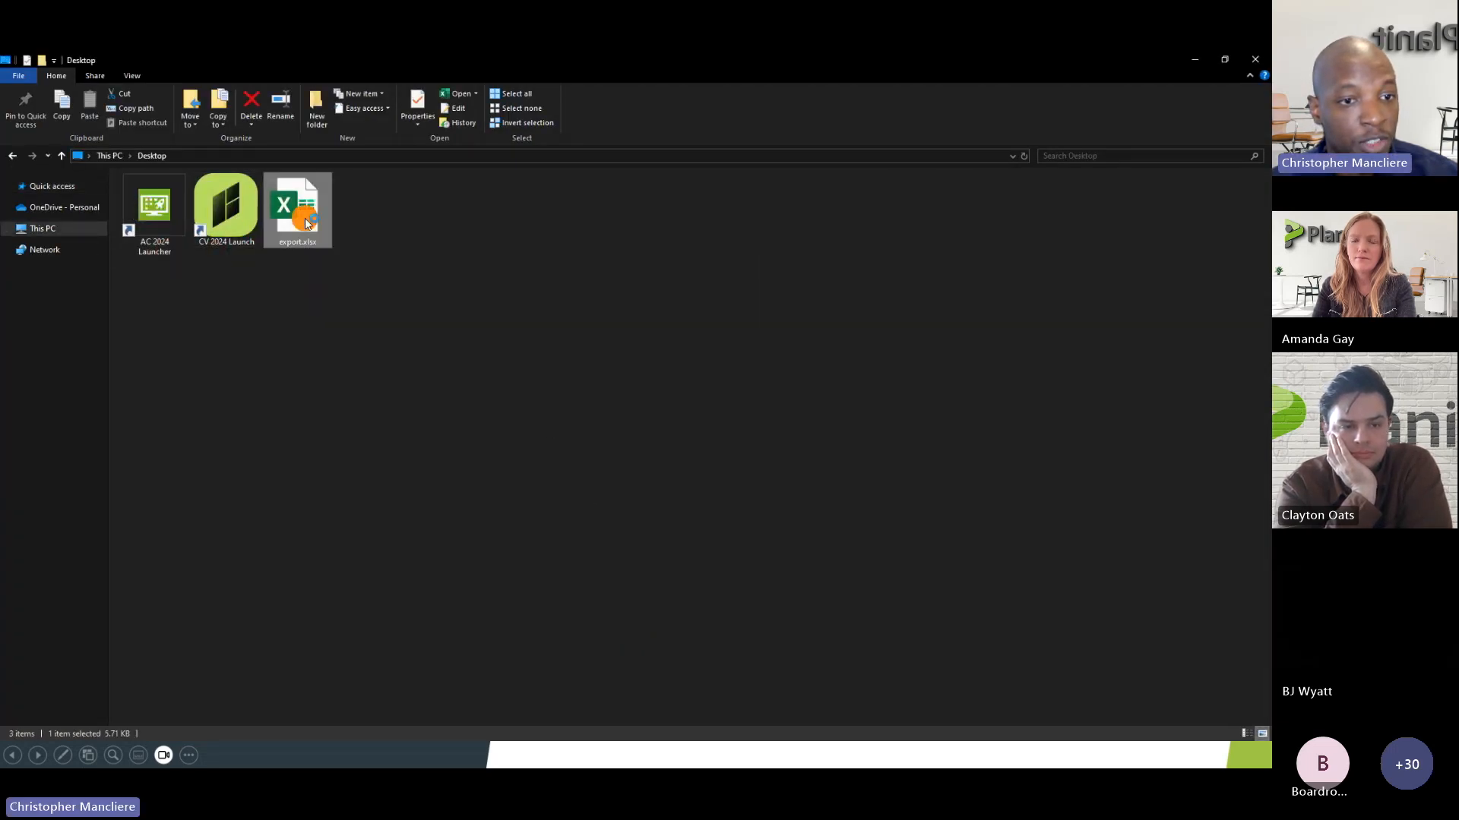
pyautogui.doubleClick(306, 221)
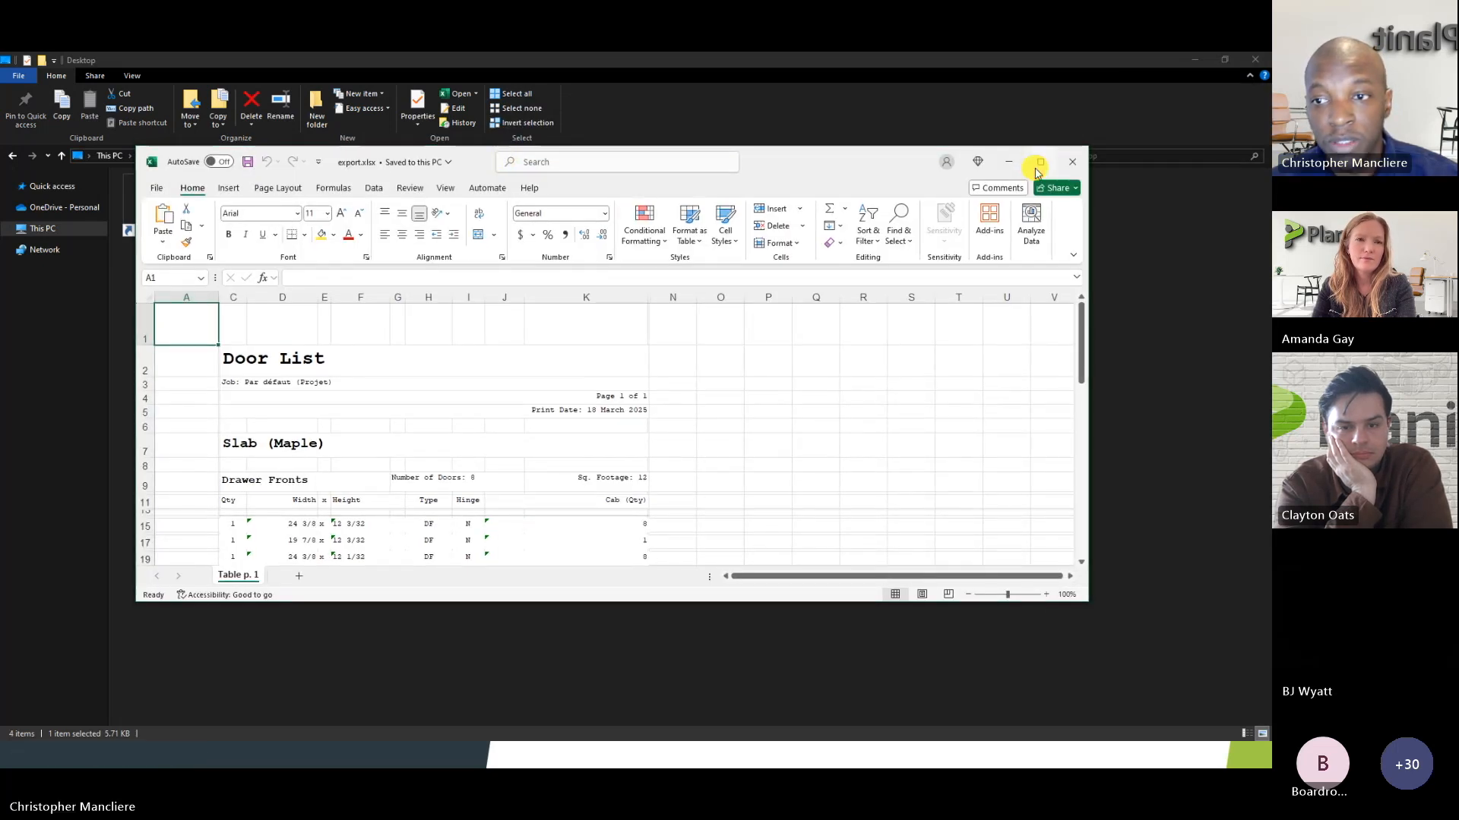
pyautogui.click(1040, 161)
# - Examine the exported Door List worksheet from its title and Slab (Maple) heading down to the end of the door listings
pyautogui.scroll(-2, 210, 358)
pyautogui.scroll(2, 206, 359)
pyautogui.click(103, 223)
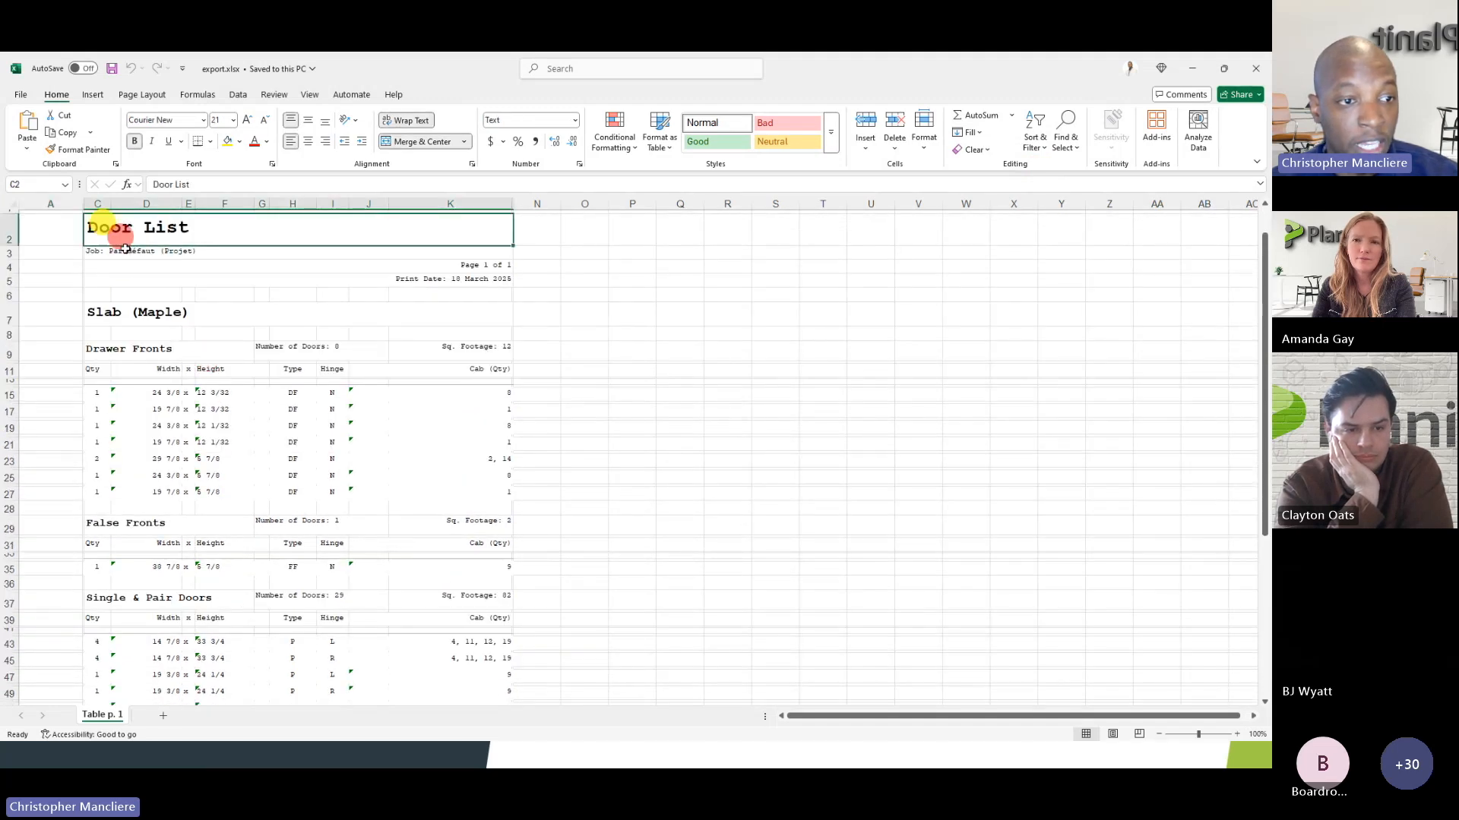
pyautogui.scroll(-1, 117, 285)
pyautogui.click(113, 274)
pyautogui.scroll(-6, 111, 337)
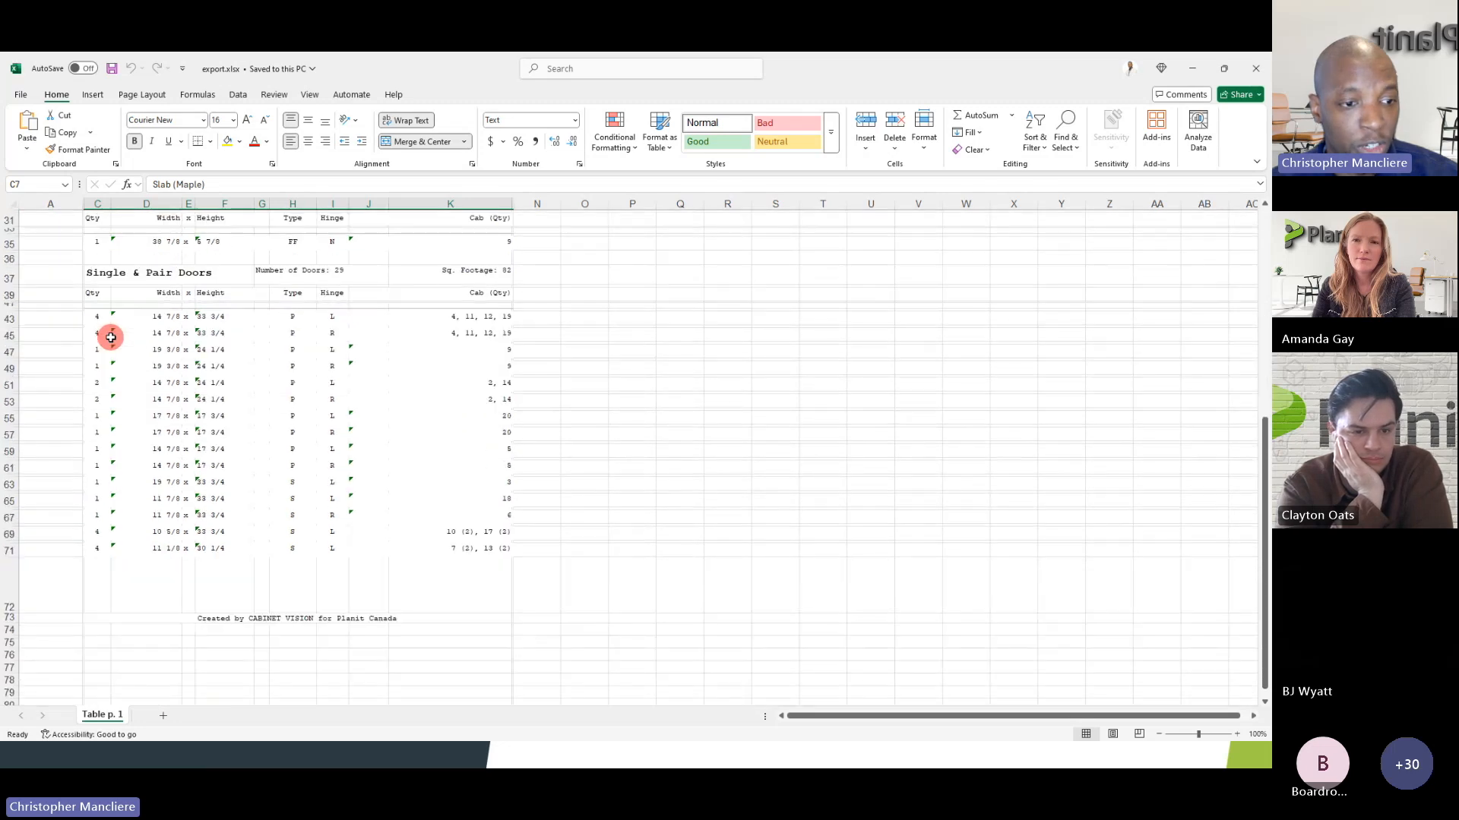
pyautogui.scroll(6, 111, 337)
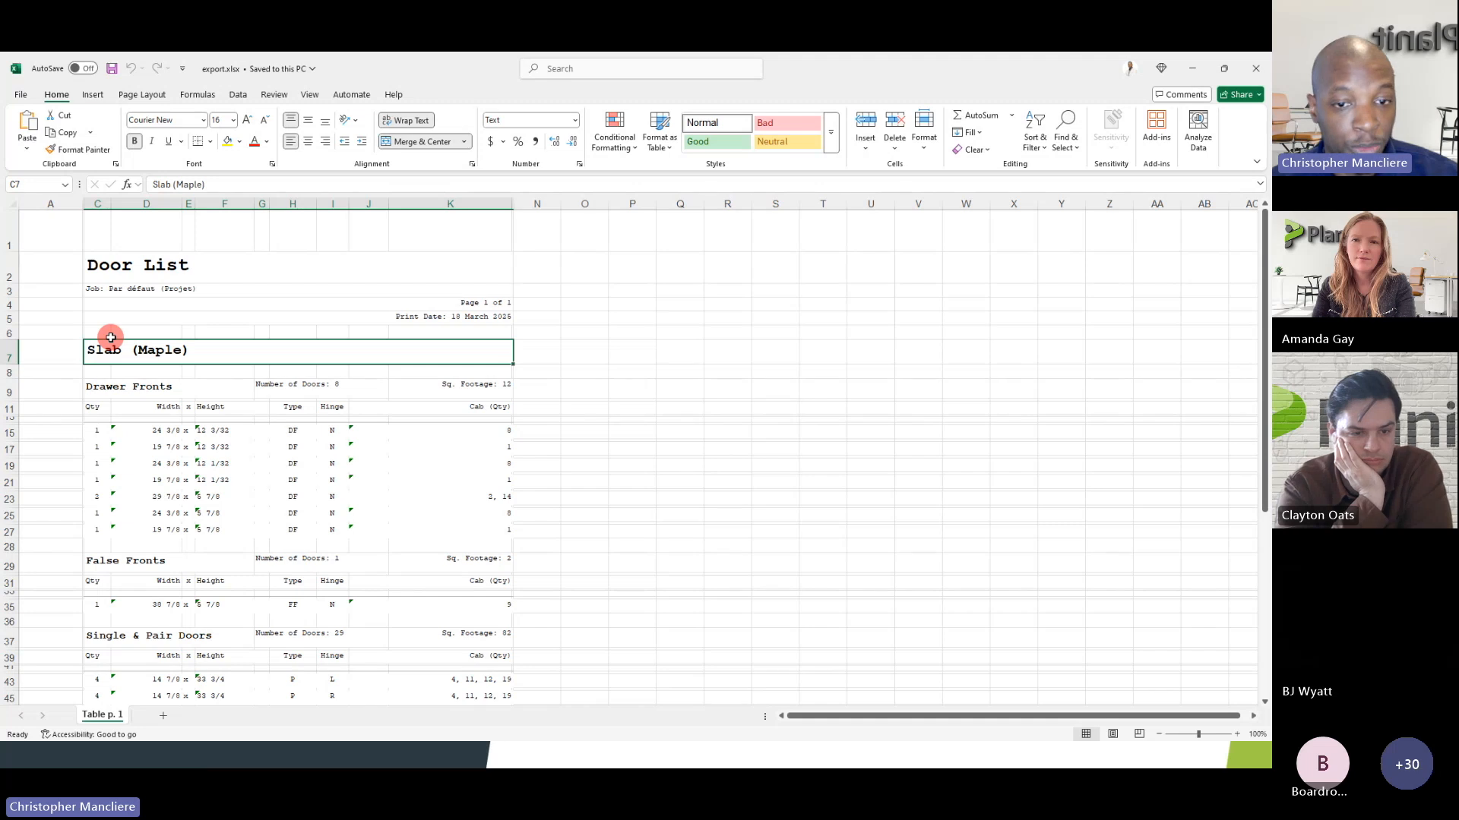
# - Examine the cell layout around the Door List title and the door listings below, then close the workbook and the Desktop folder window
pyautogui.click(72, 228)
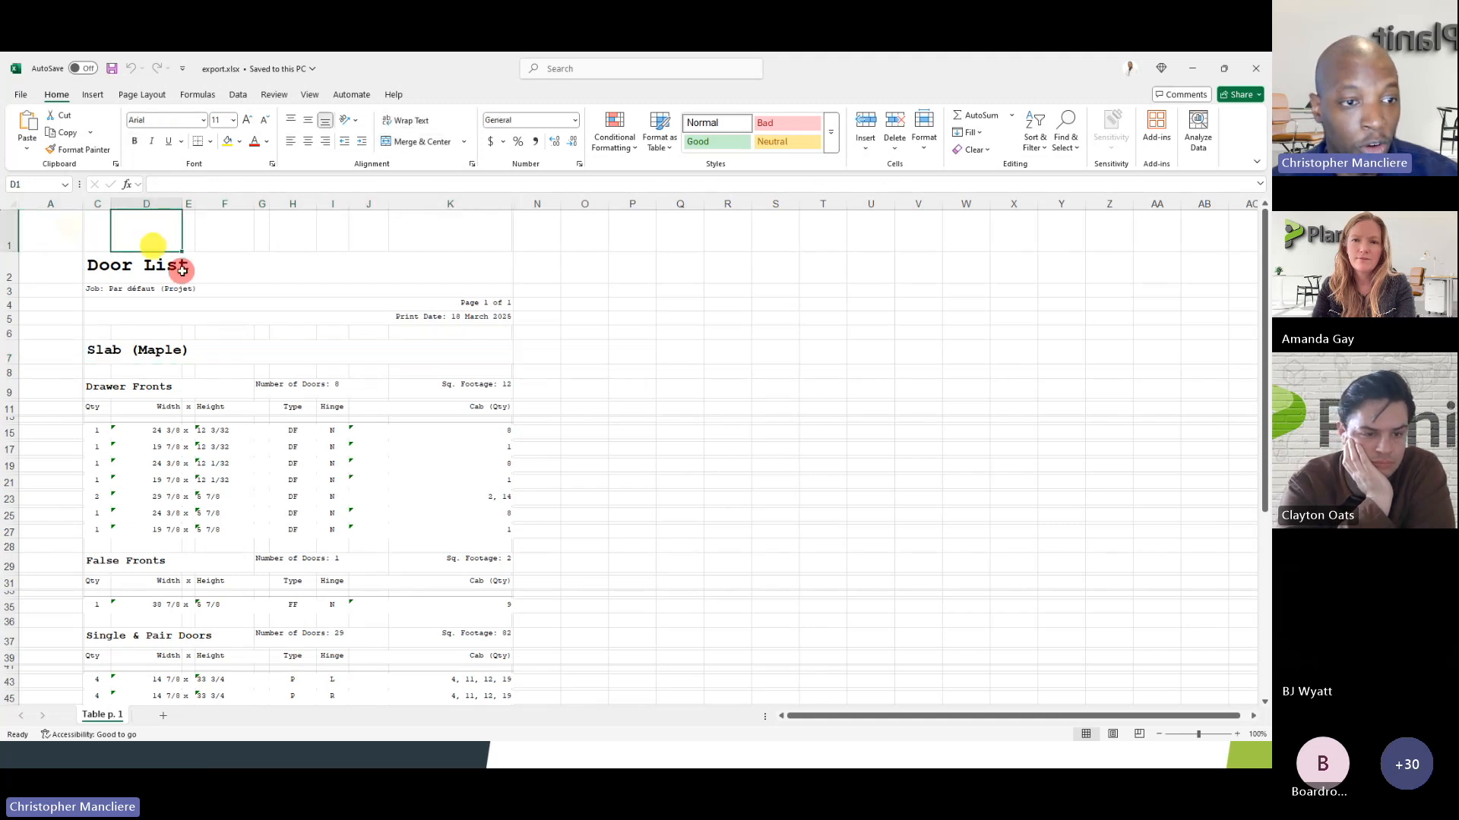
pyautogui.click(163, 264)
pyautogui.click(165, 292)
pyautogui.click(66, 329)
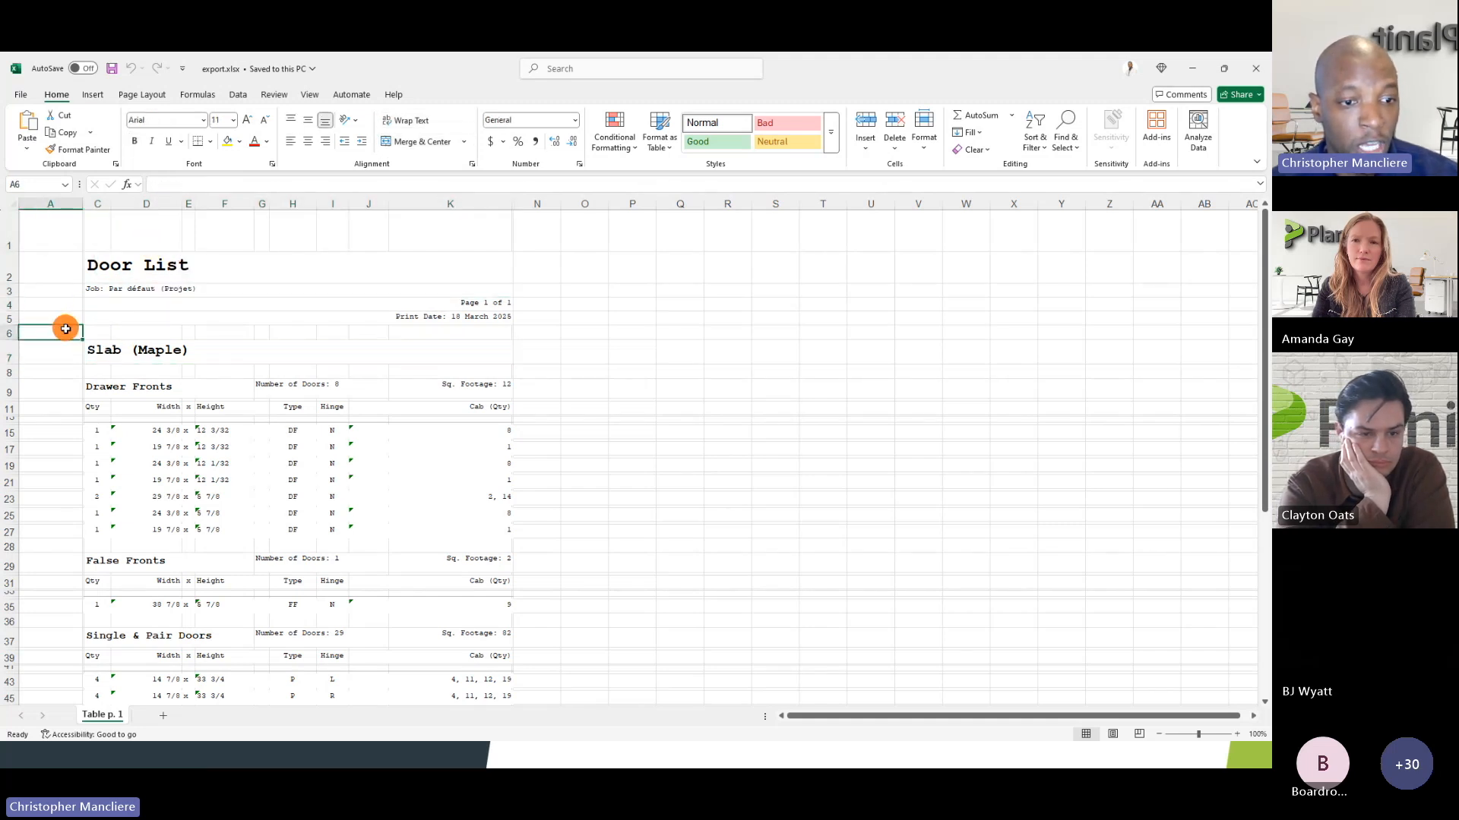
pyautogui.click(104, 266)
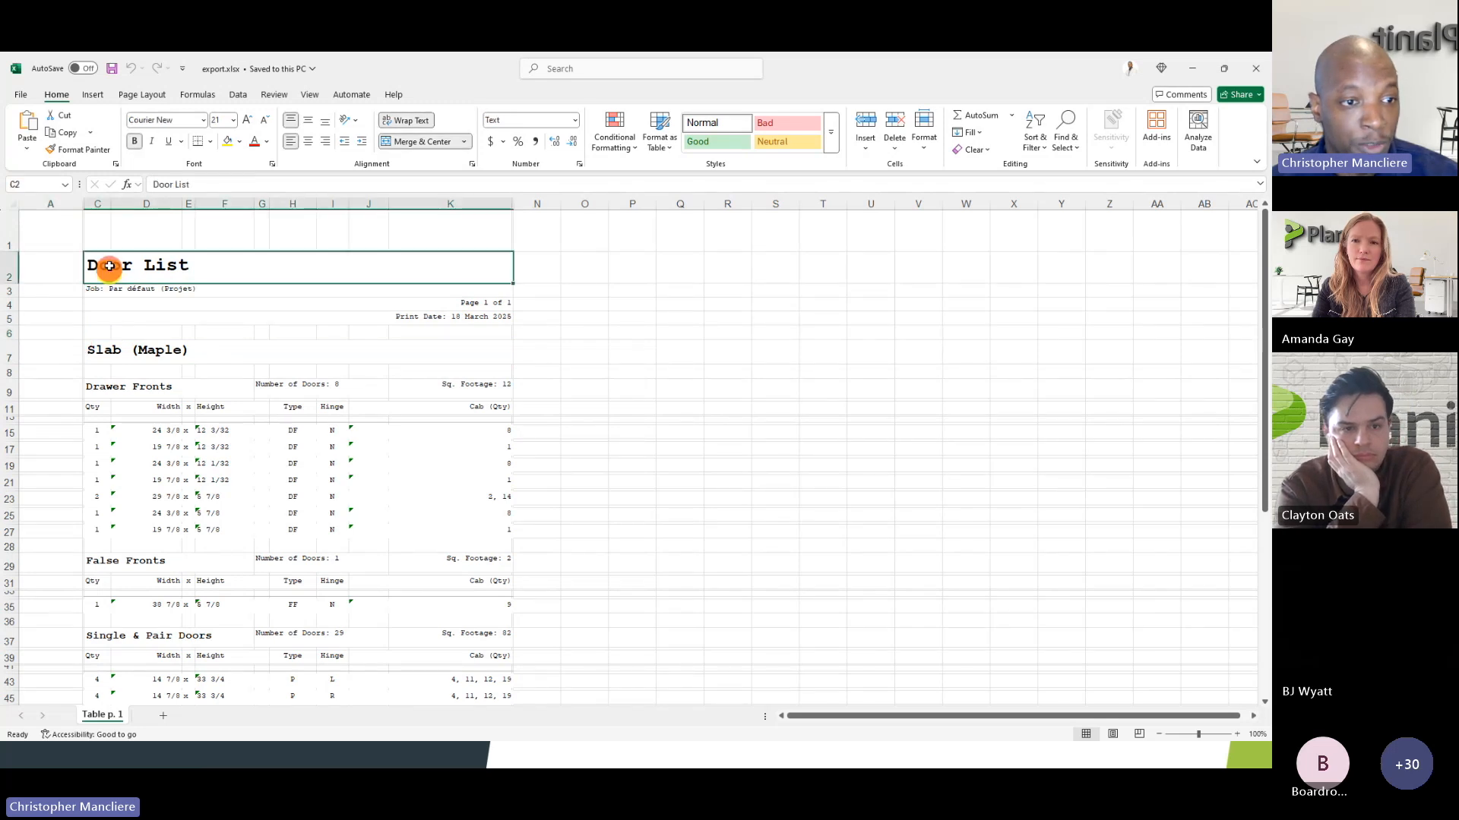
pyautogui.click(107, 242)
pyautogui.click(117, 326)
pyautogui.click(118, 276)
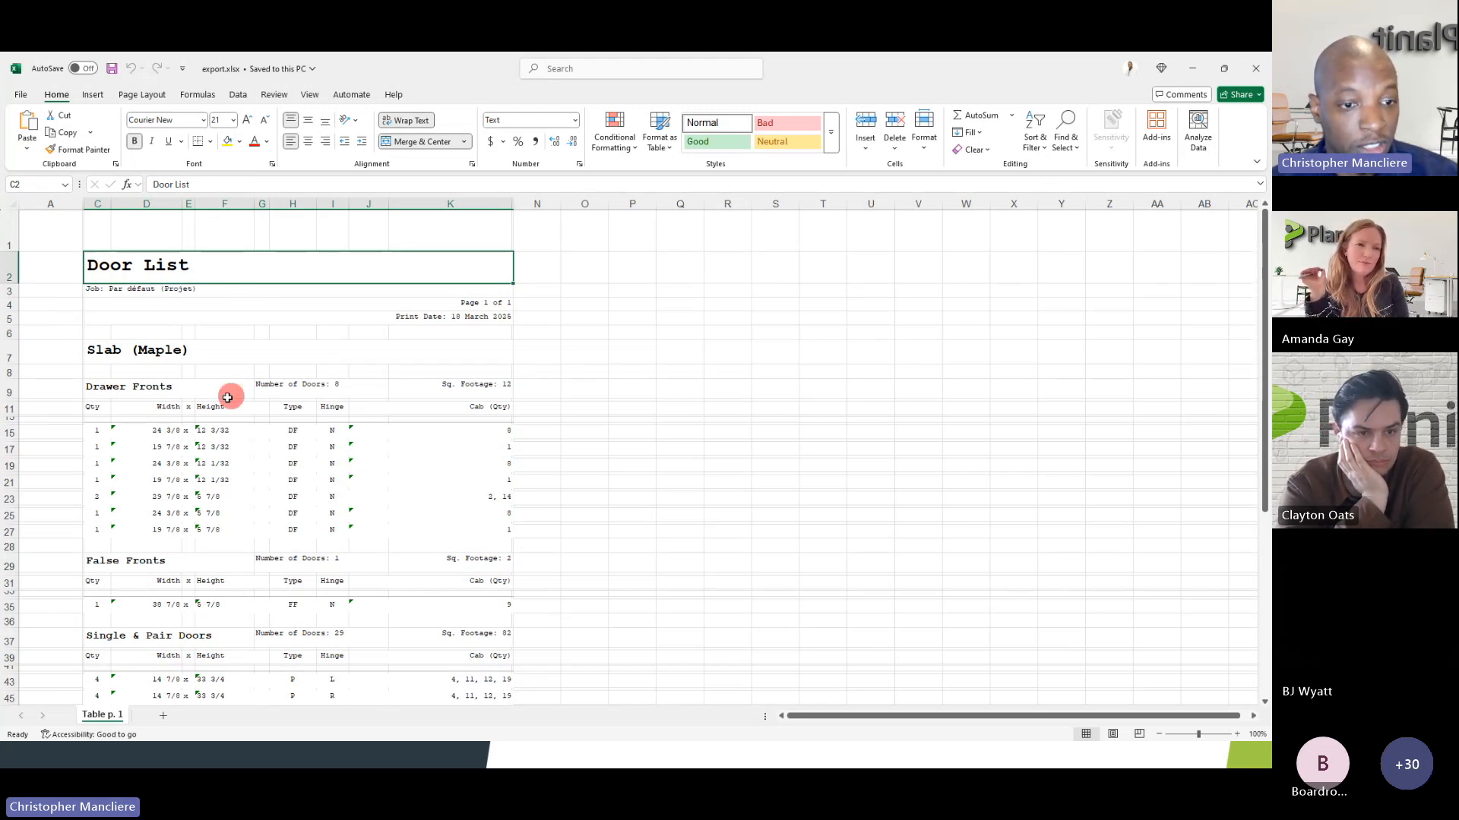
pyautogui.scroll(-1, 196, 376)
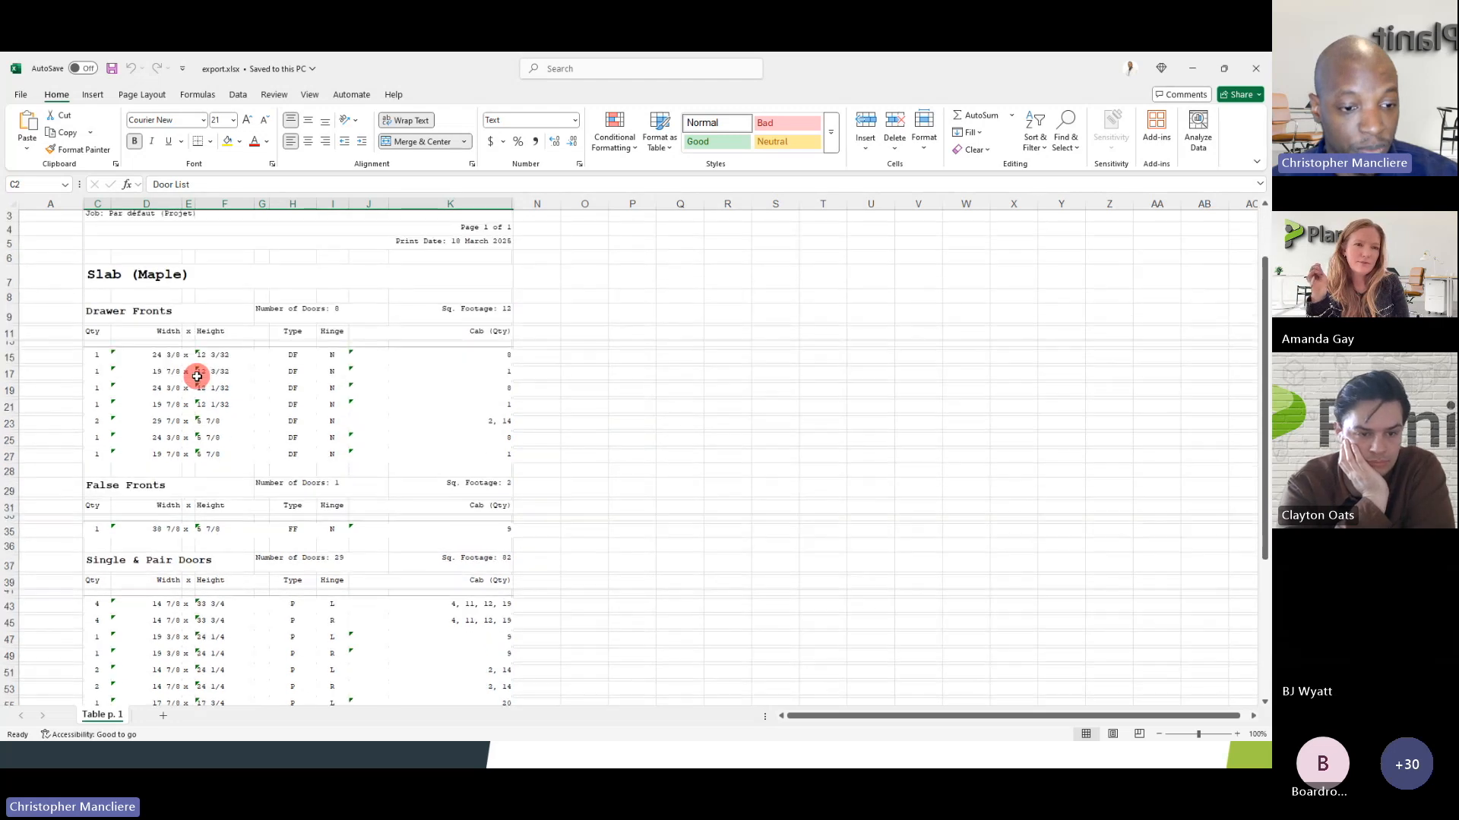
pyautogui.scroll(-3, 197, 376)
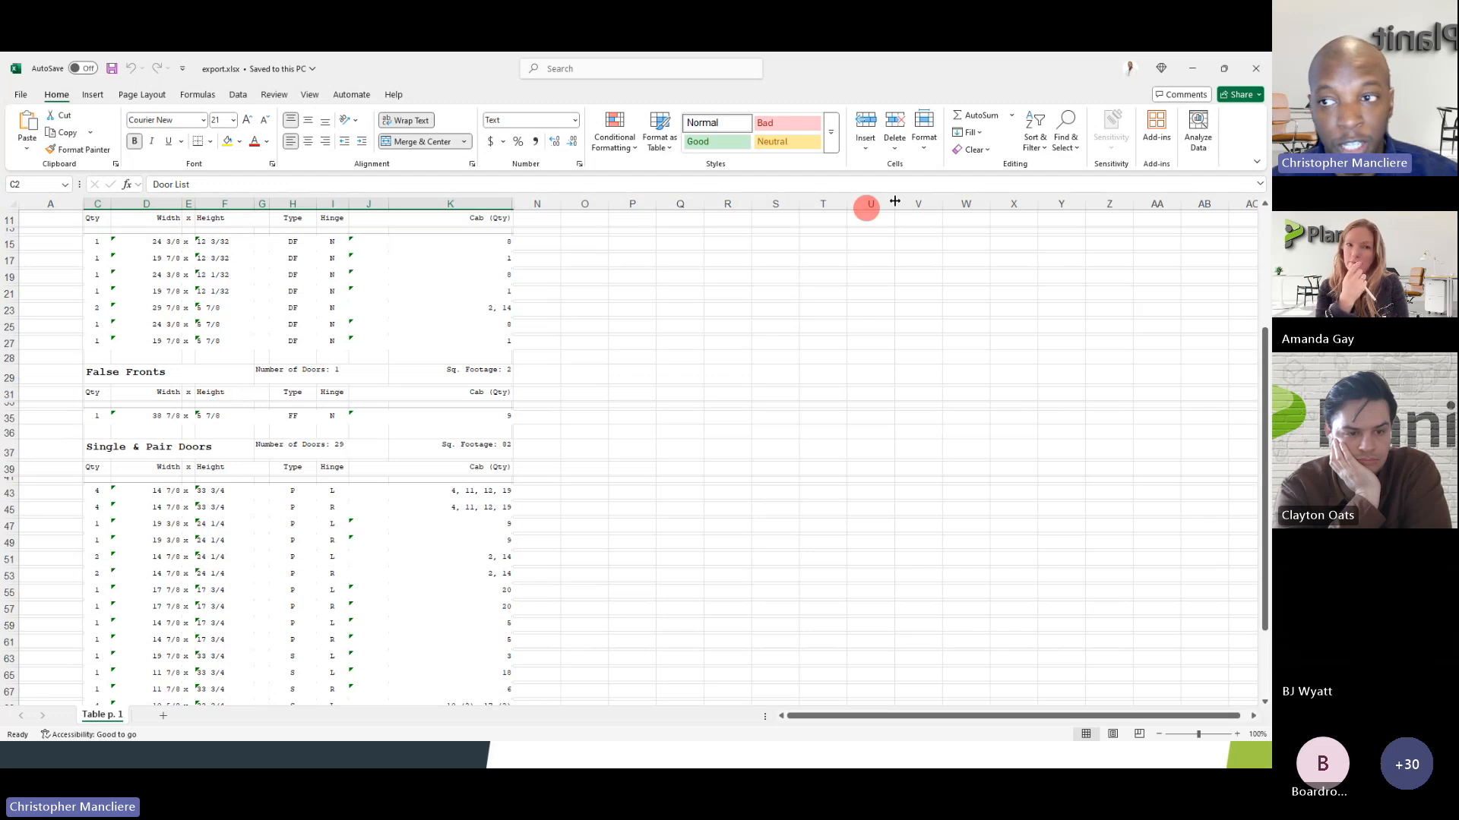
pyautogui.click(1250, 68)
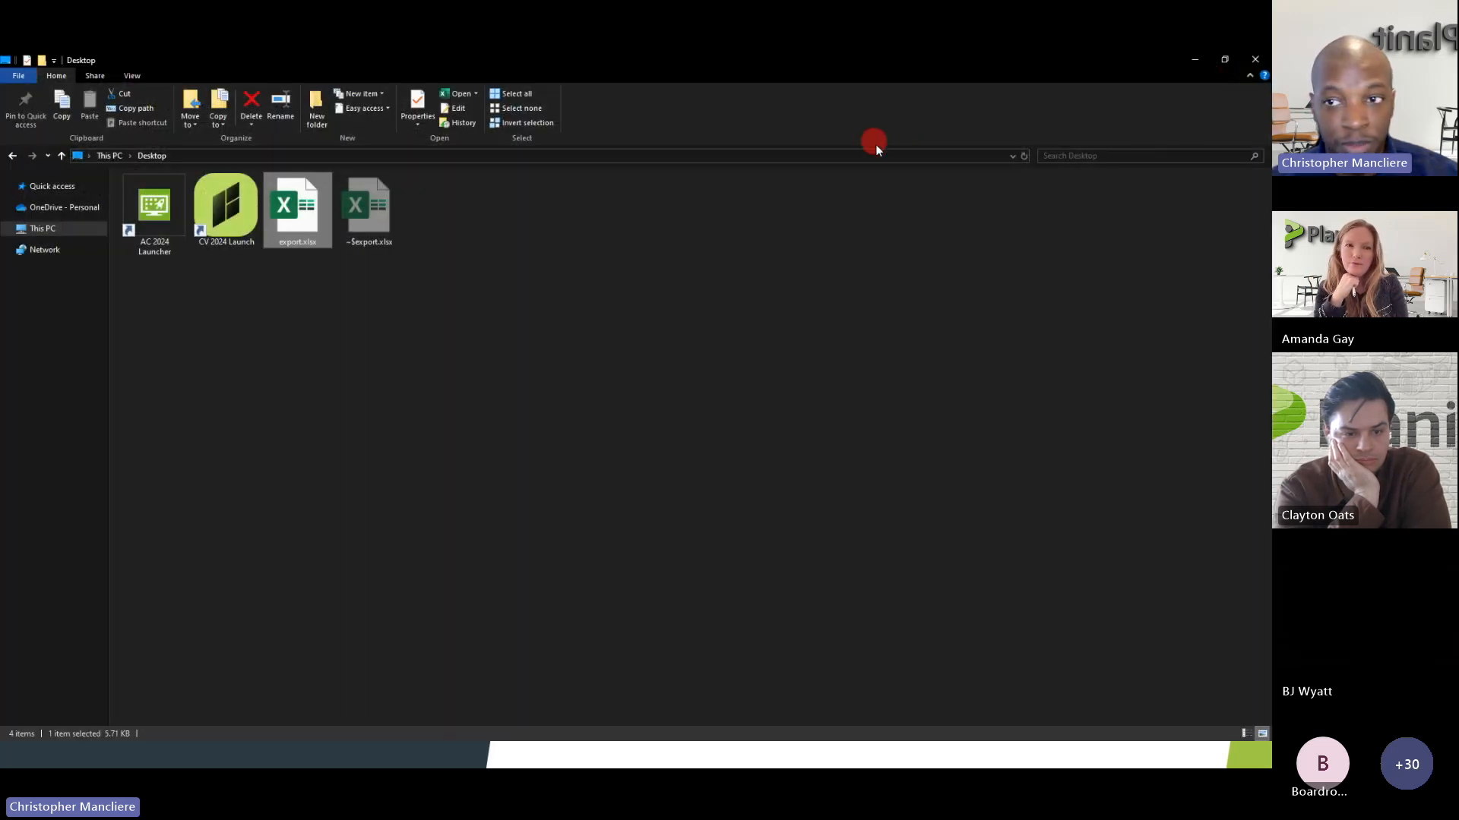
pyautogui.click(1253, 61)
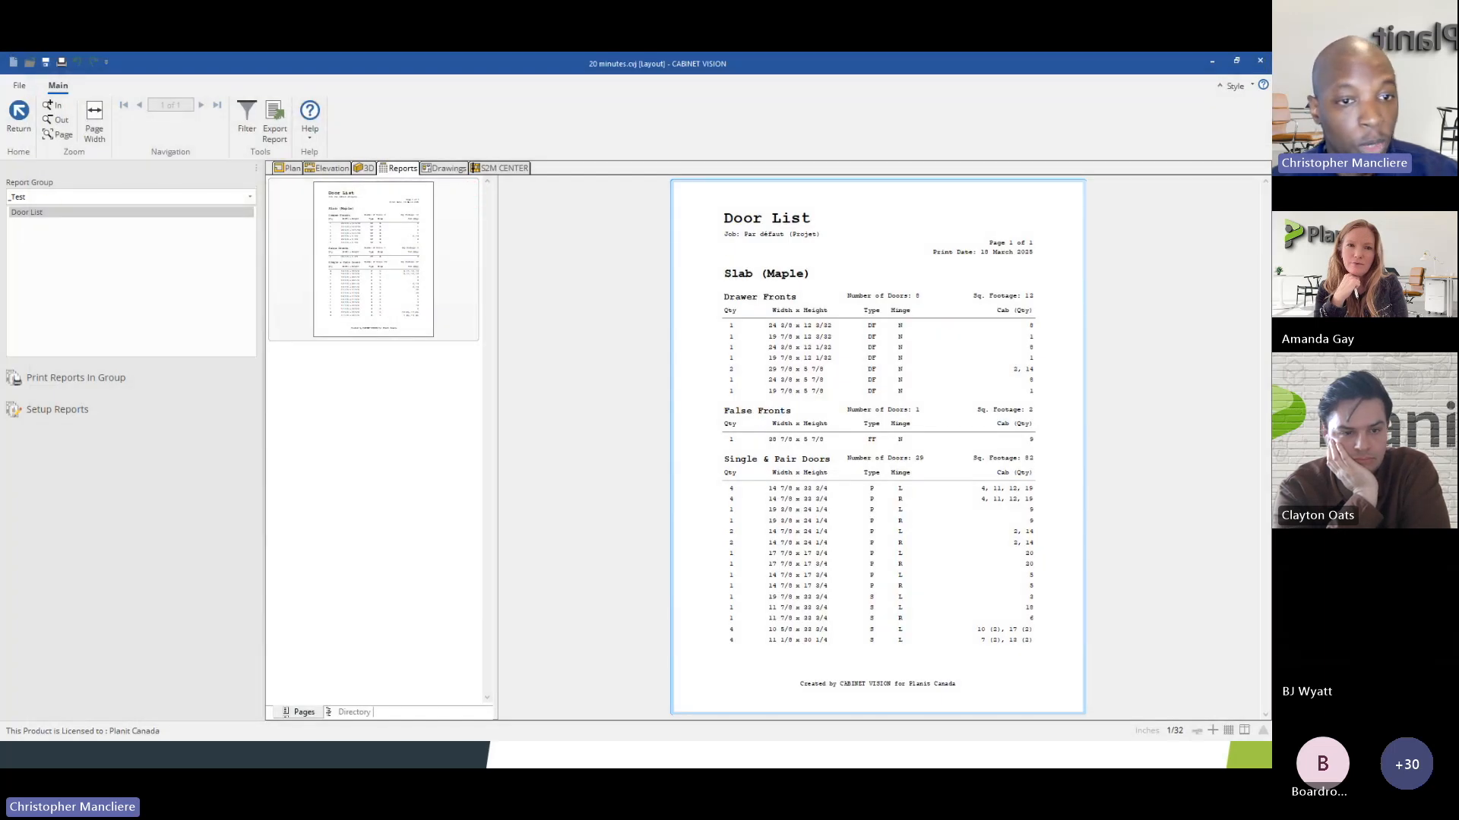
# - Export all pages of the Door List report in Text (CSV) Format and save it to the Desktop as export.txt
pyautogui.click(278, 134)
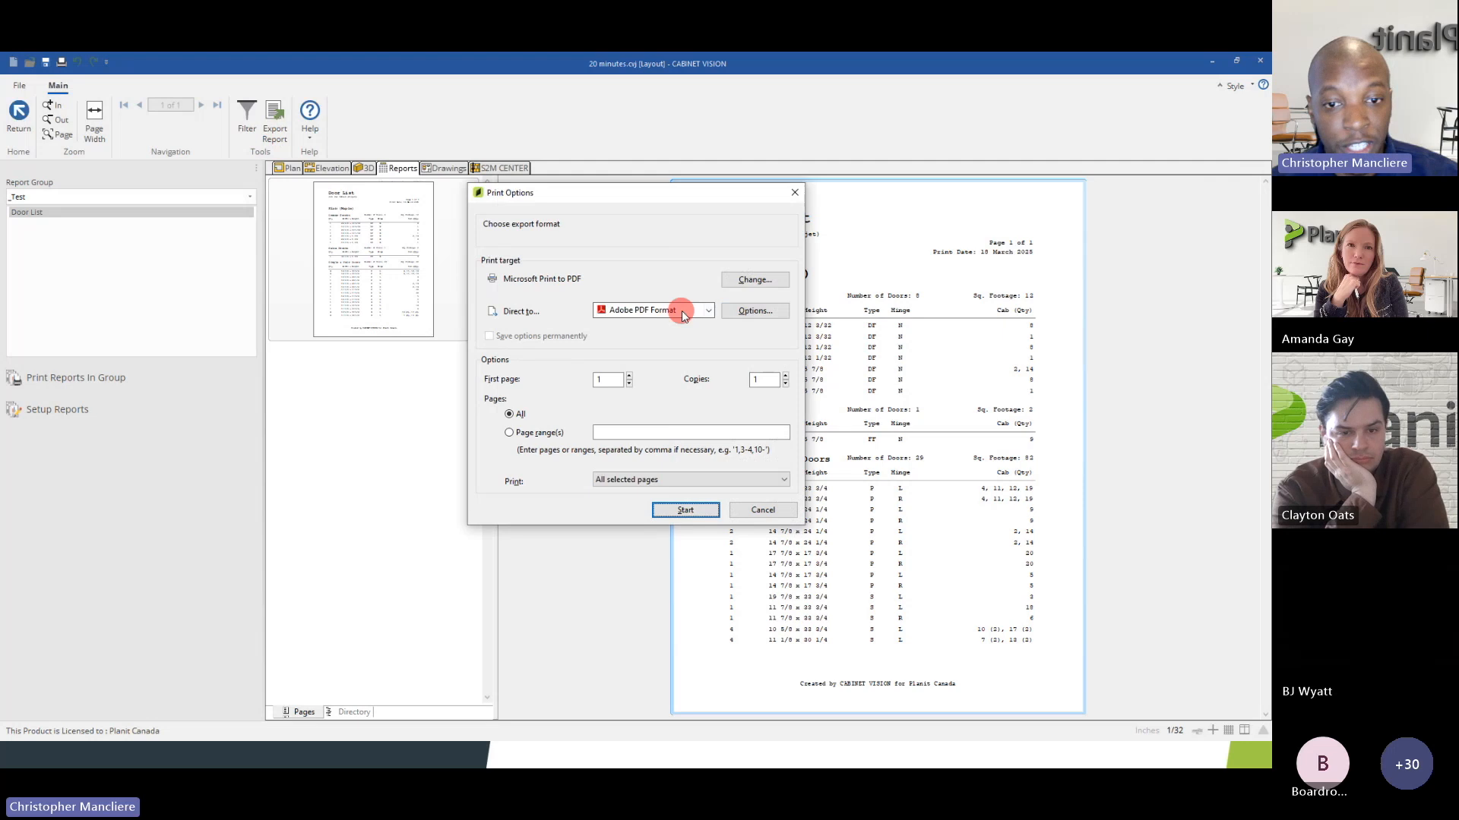
pyautogui.click(682, 312)
pyautogui.click(706, 329)
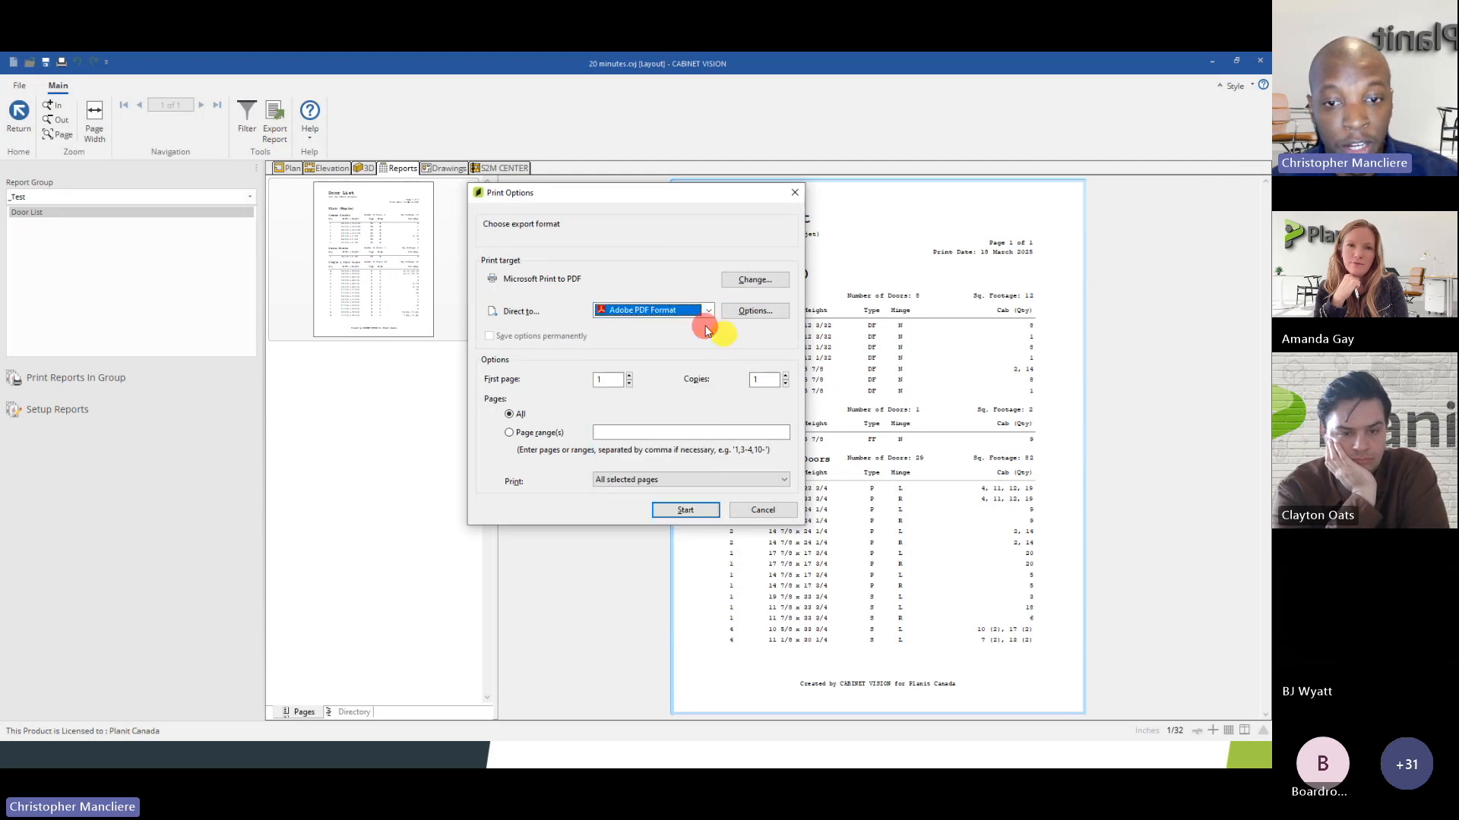
pyautogui.click(676, 310)
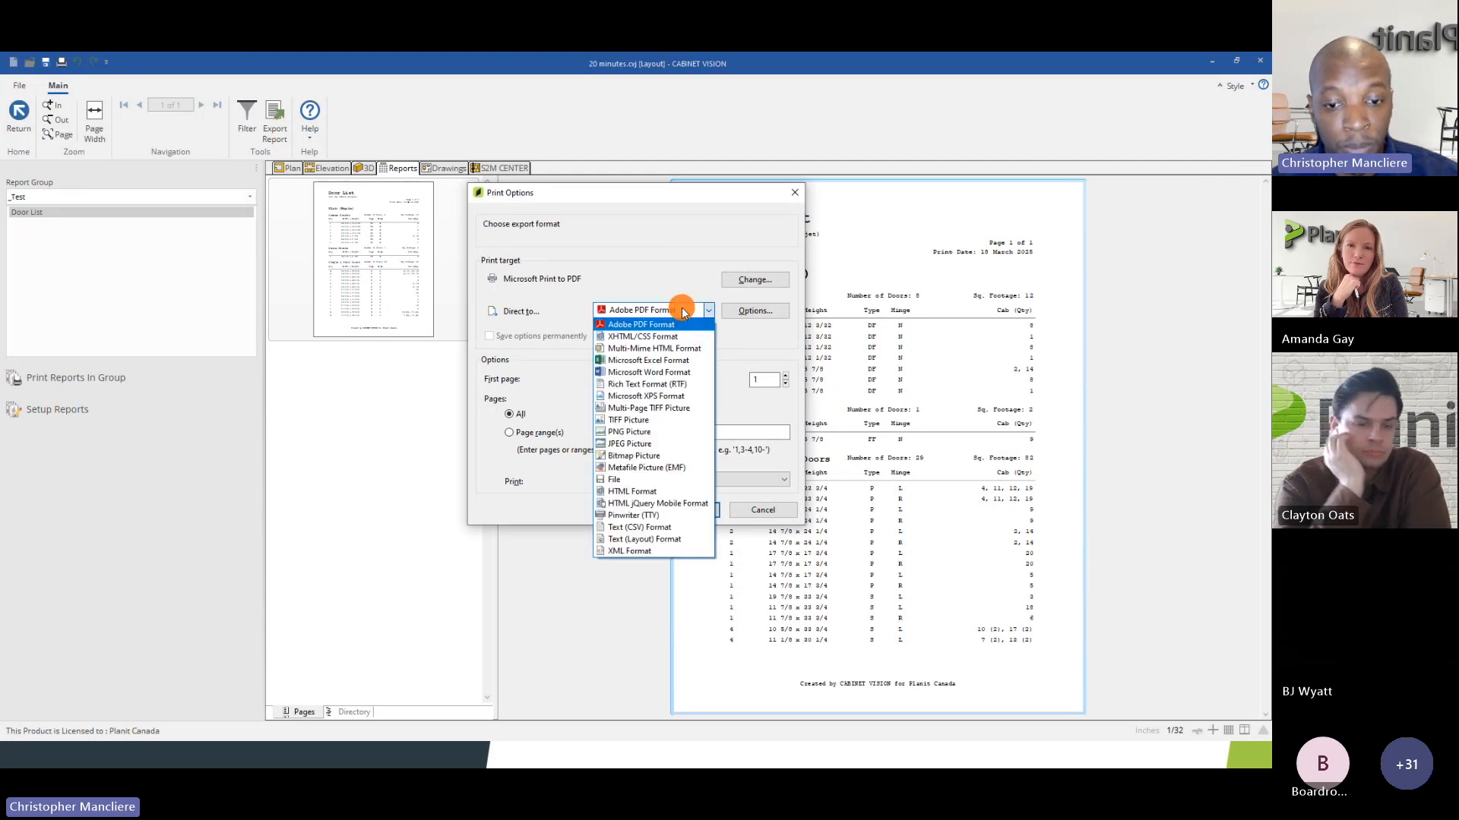
pyautogui.click(643, 529)
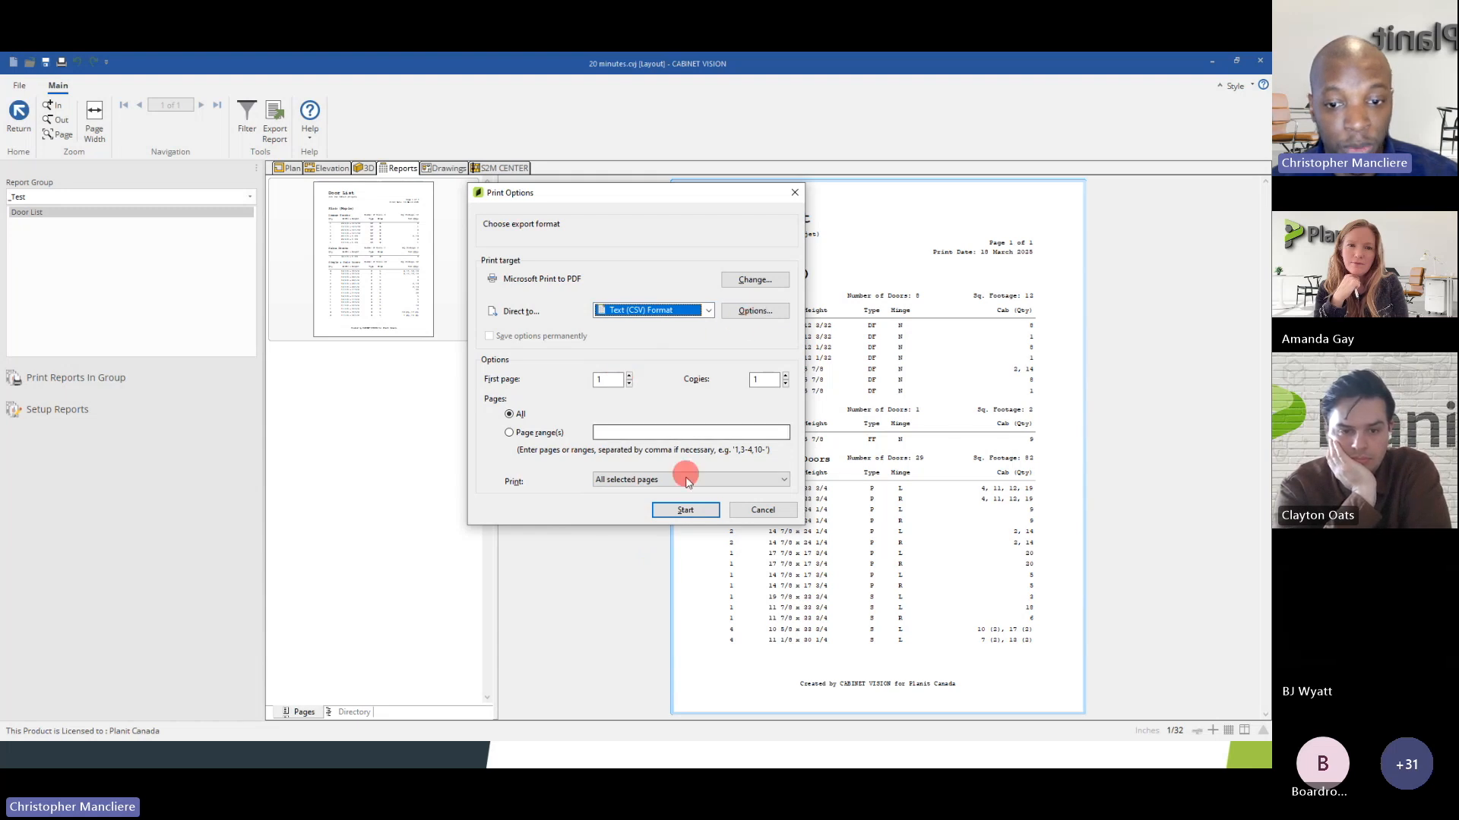
pyautogui.click(686, 510)
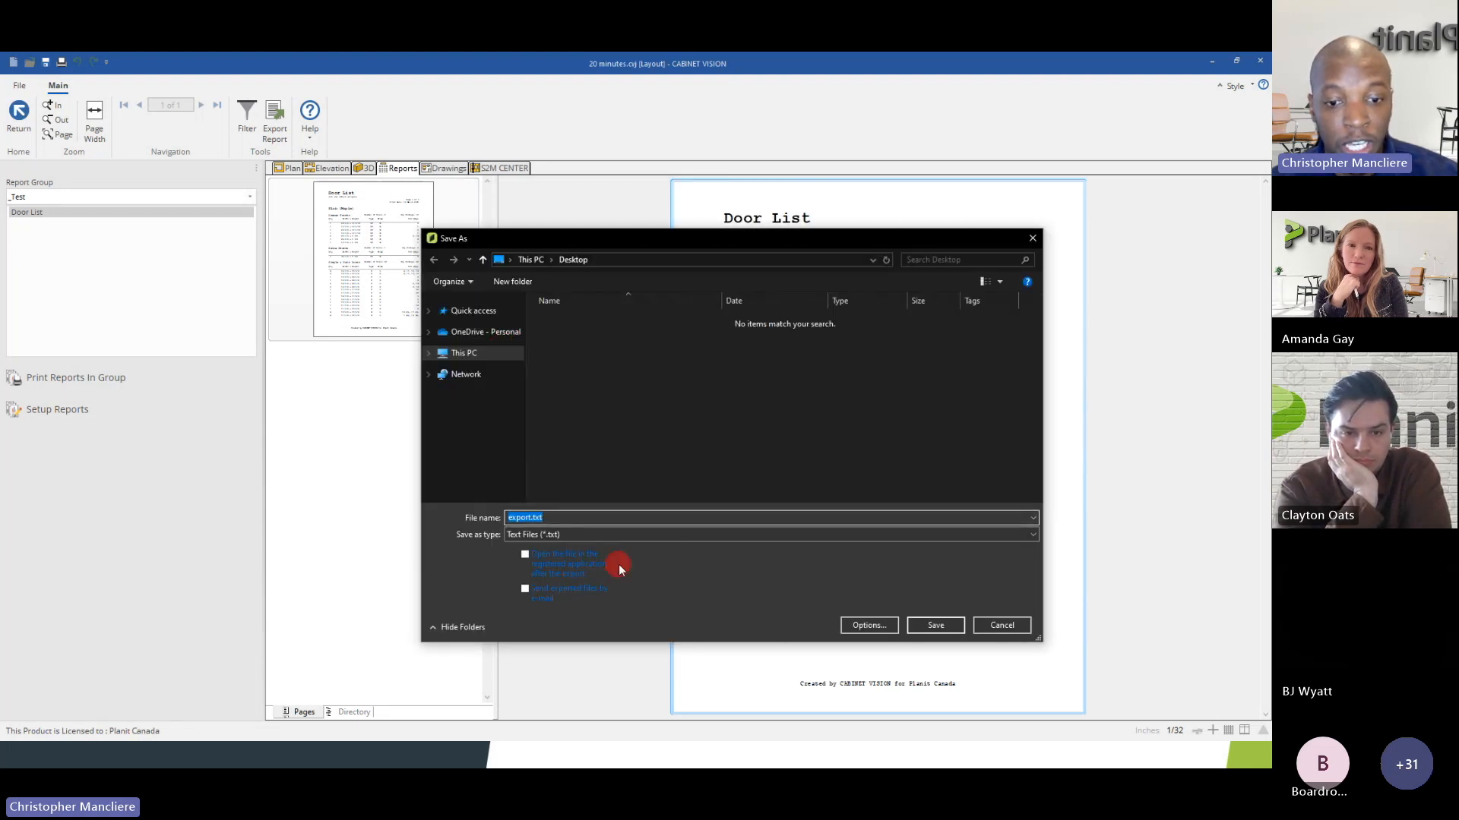
pyautogui.click(935, 624)
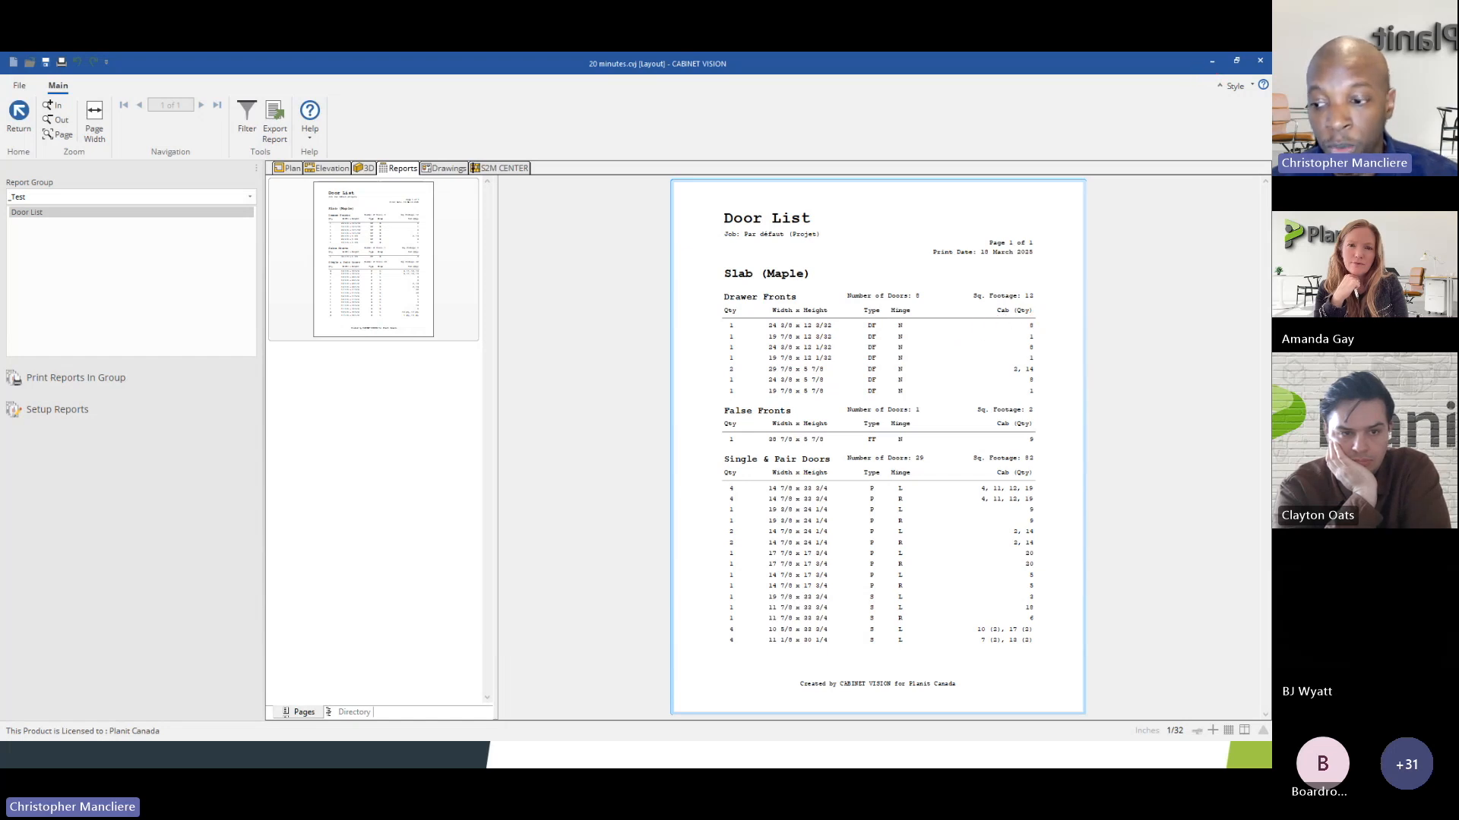
# - Browse to the Desktop folder in File Explorer and open export.txt in Notepad
pyautogui.press('super+e')
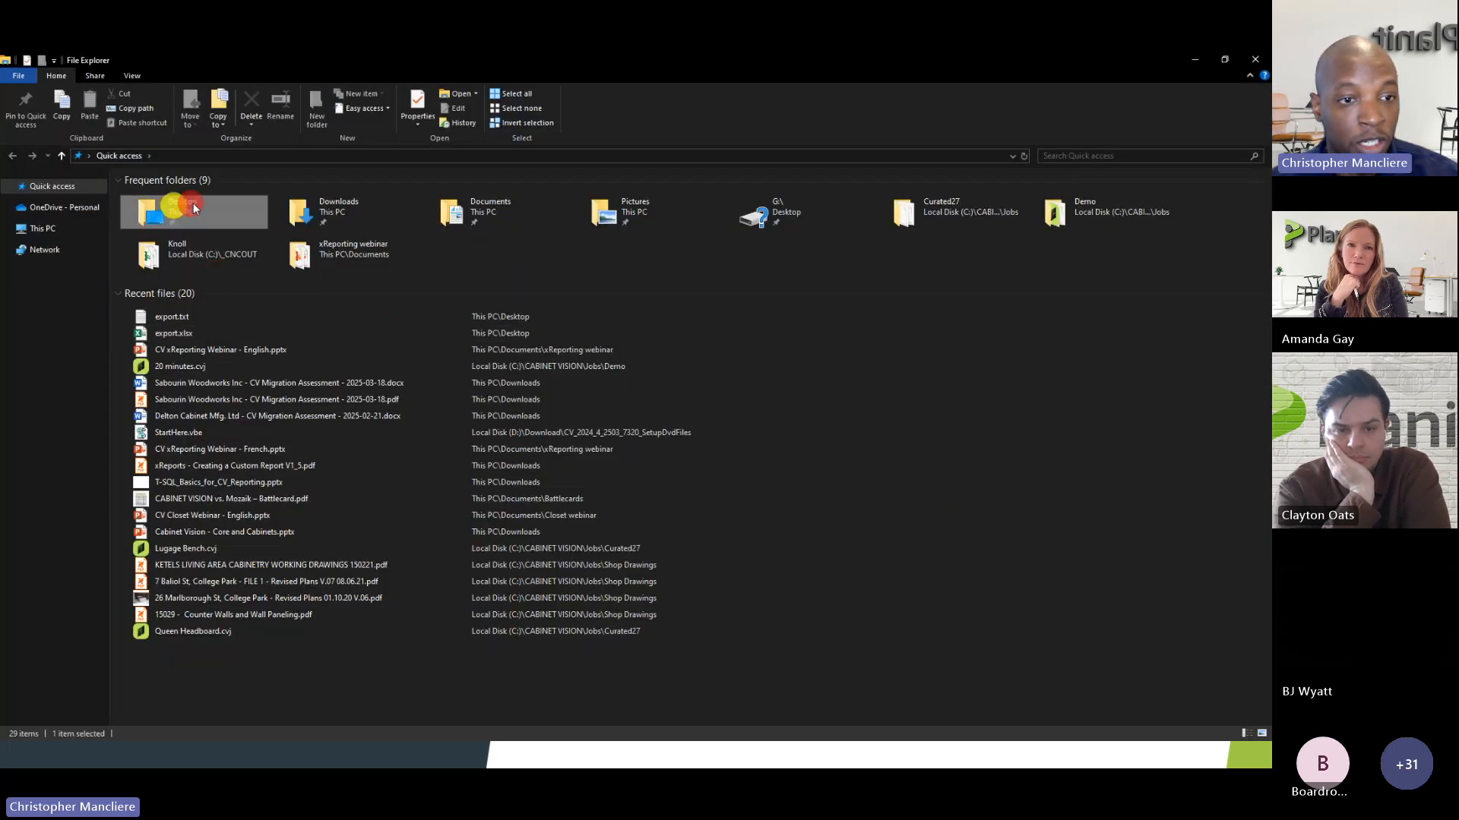
pyautogui.click(207, 204)
pyautogui.doubleClick(207, 204)
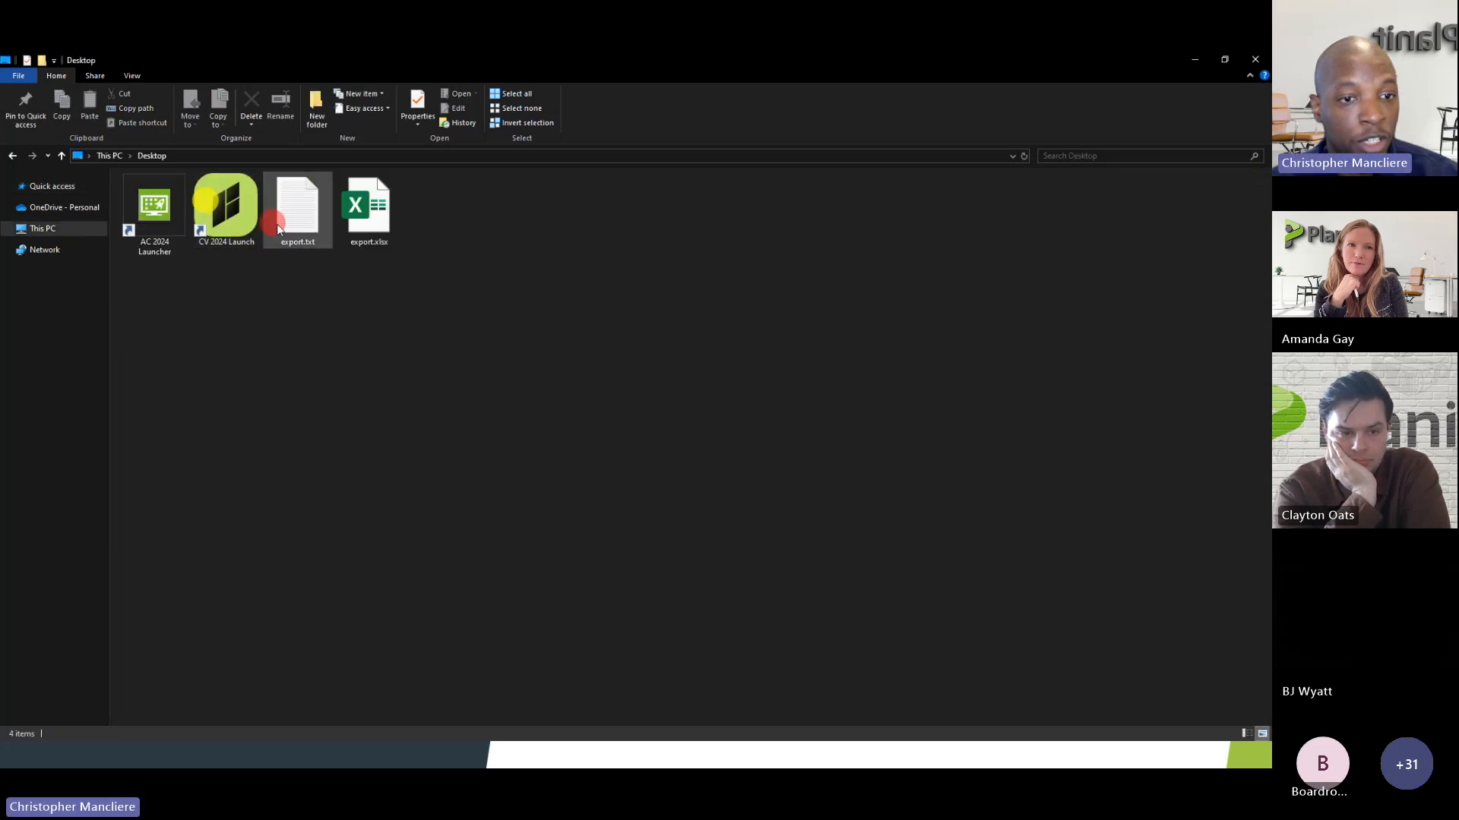
pyautogui.doubleClick(304, 225)
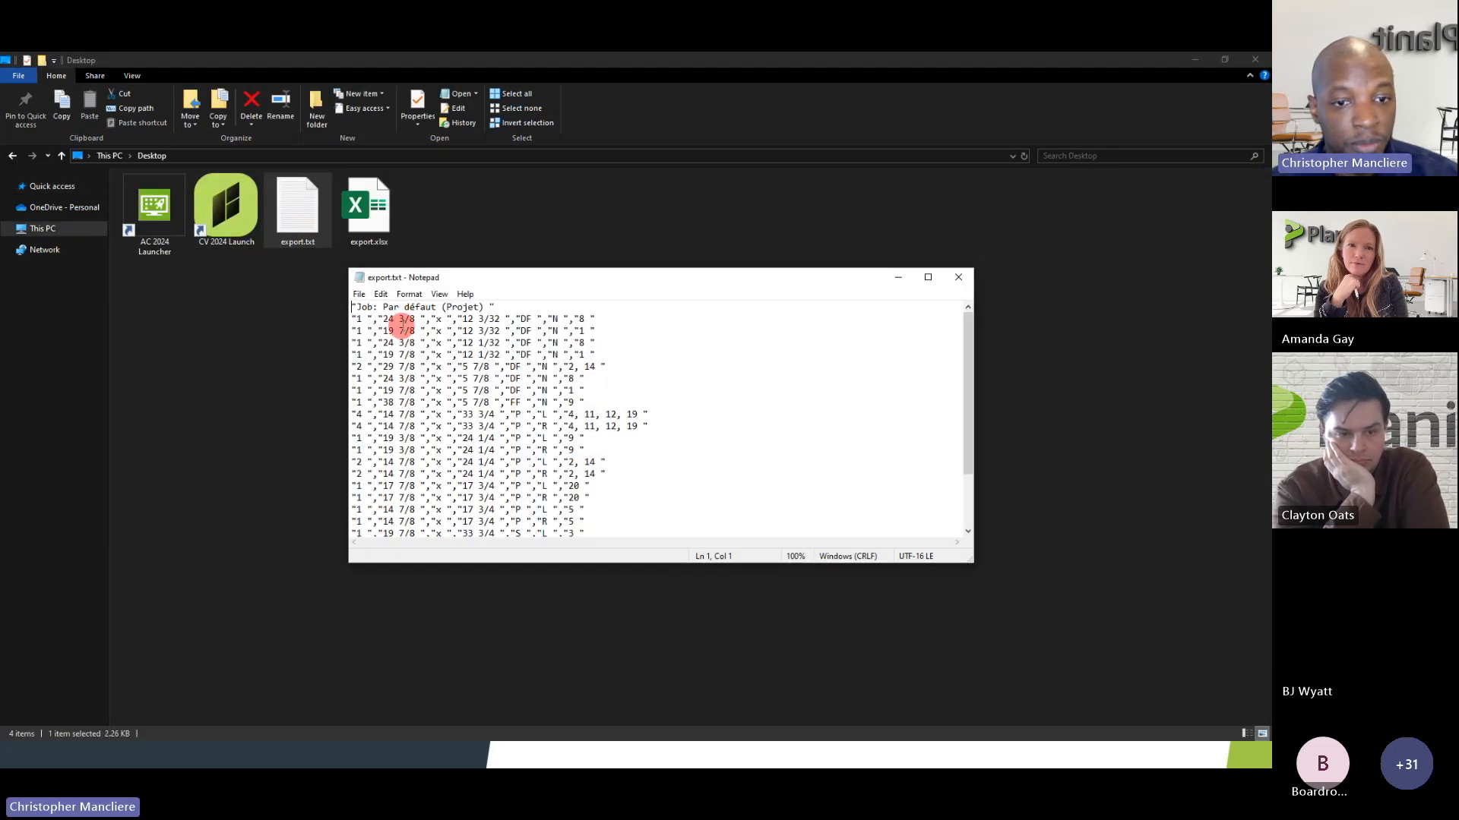
# - Examine the comma-separated door entries and their quotation marks in export.txt, then close Notepad and return to Cabinet Vision
pyautogui.scroll(-2, 406, 336)
pyautogui.scroll(2, 413, 508)
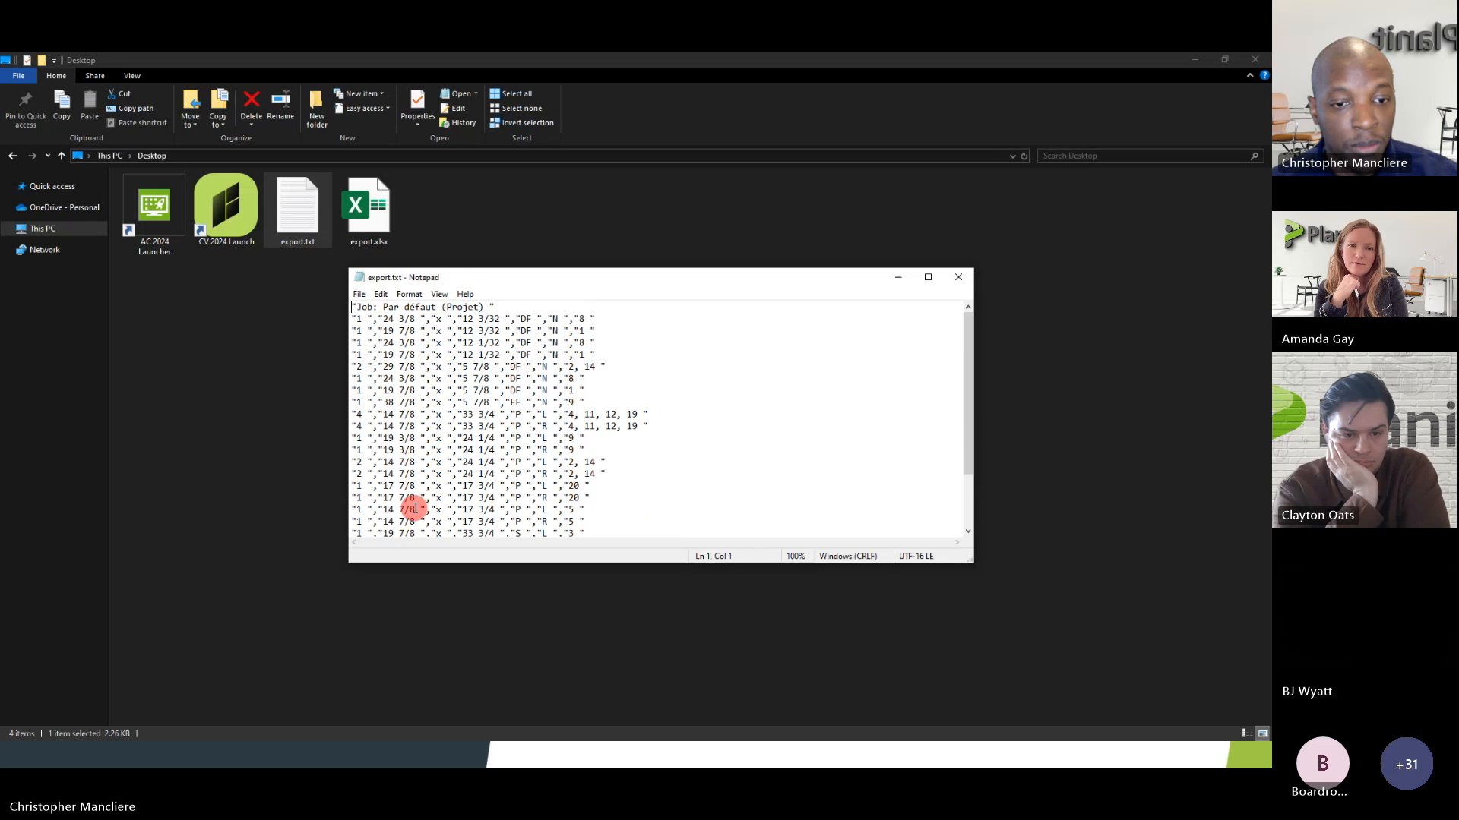
pyautogui.scroll(-2, 437, 357)
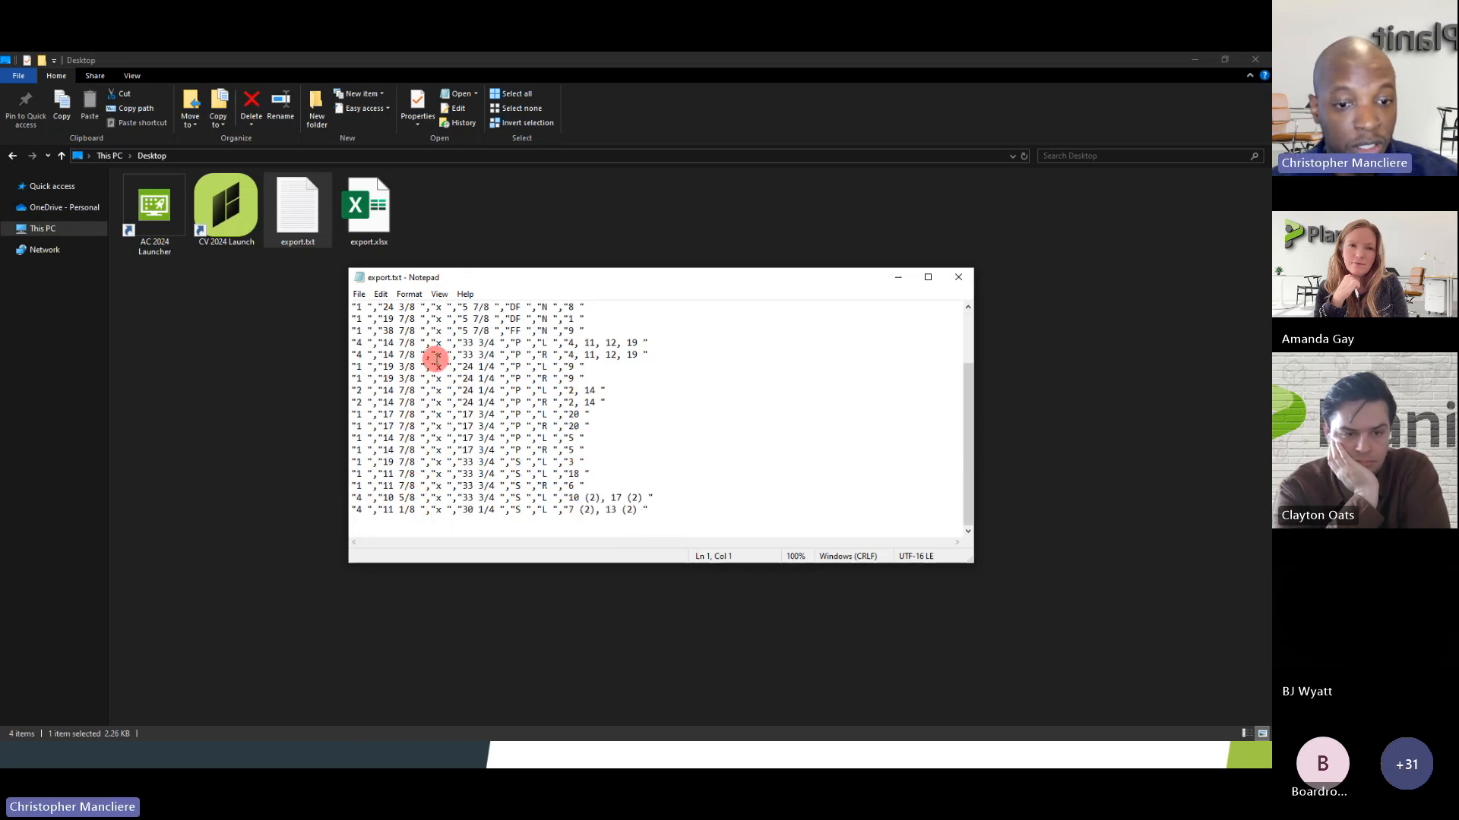
pyautogui.scroll(2, 437, 361)
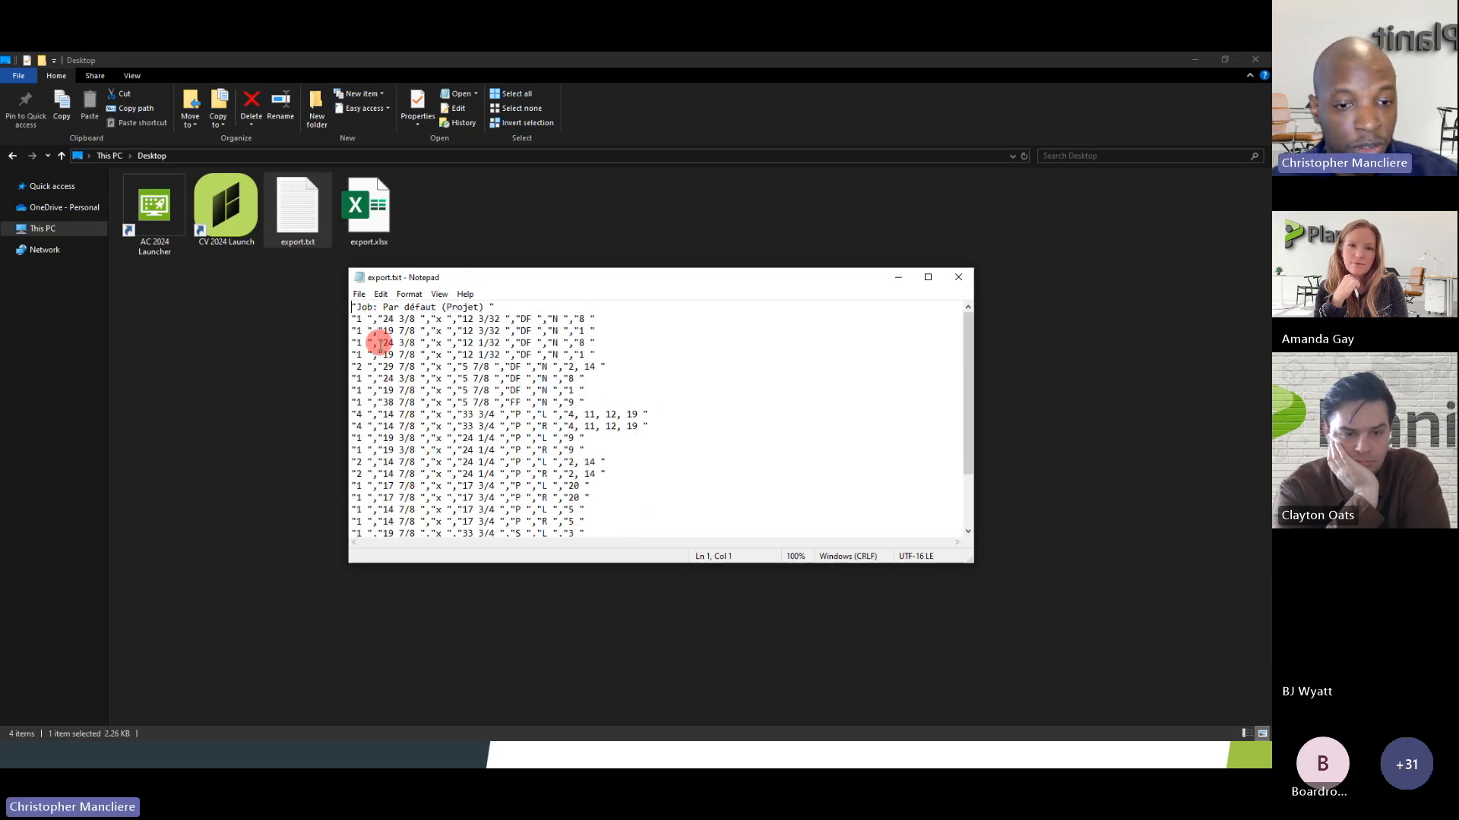
pyautogui.scroll(-2, 385, 380)
pyautogui.scroll(2, 407, 384)
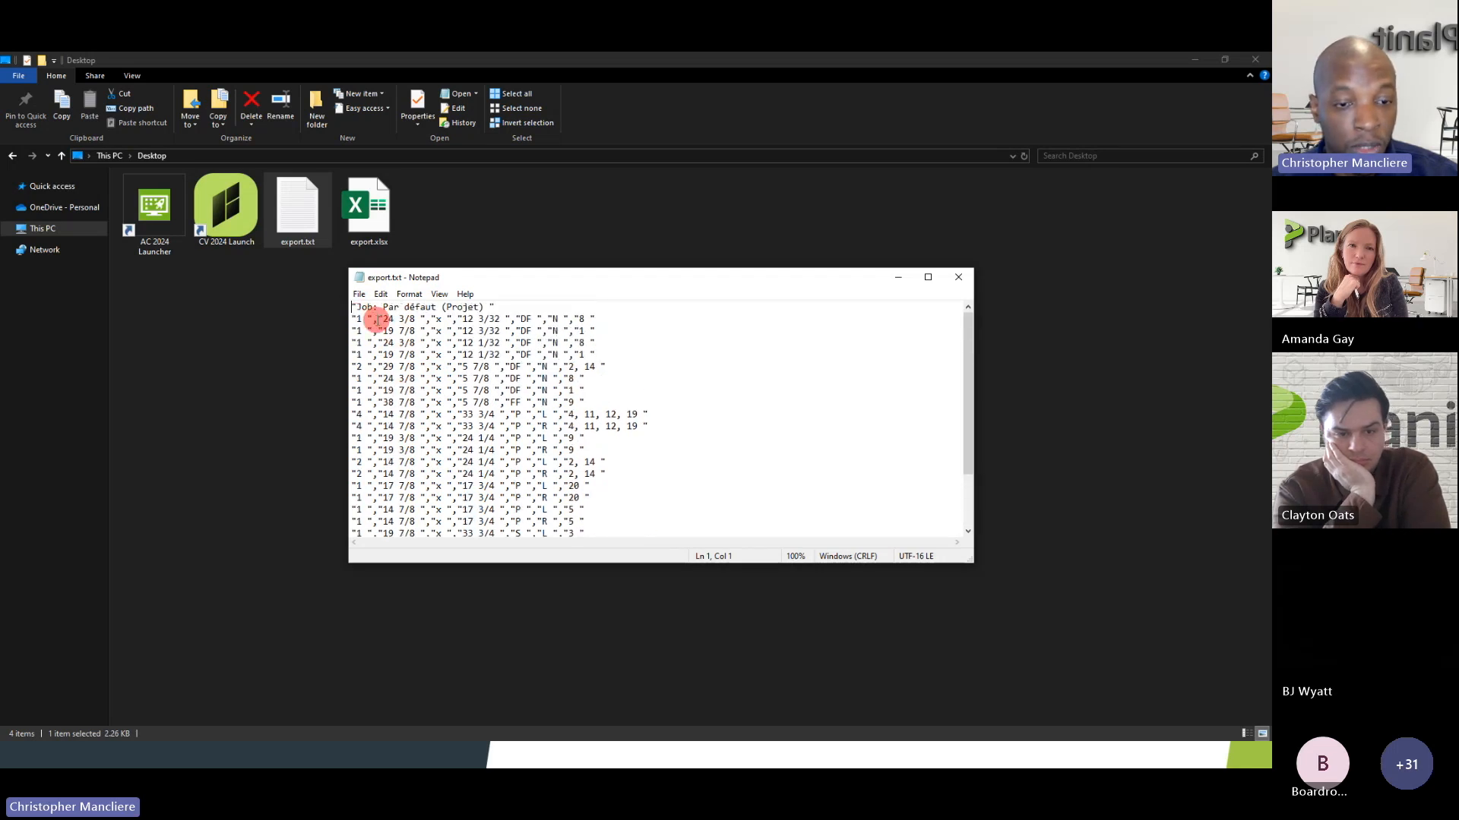
pyautogui.click(423, 319)
pyautogui.moveTo(432, 320); pyautogui.dragTo(439, 320)
pyautogui.click(489, 352)
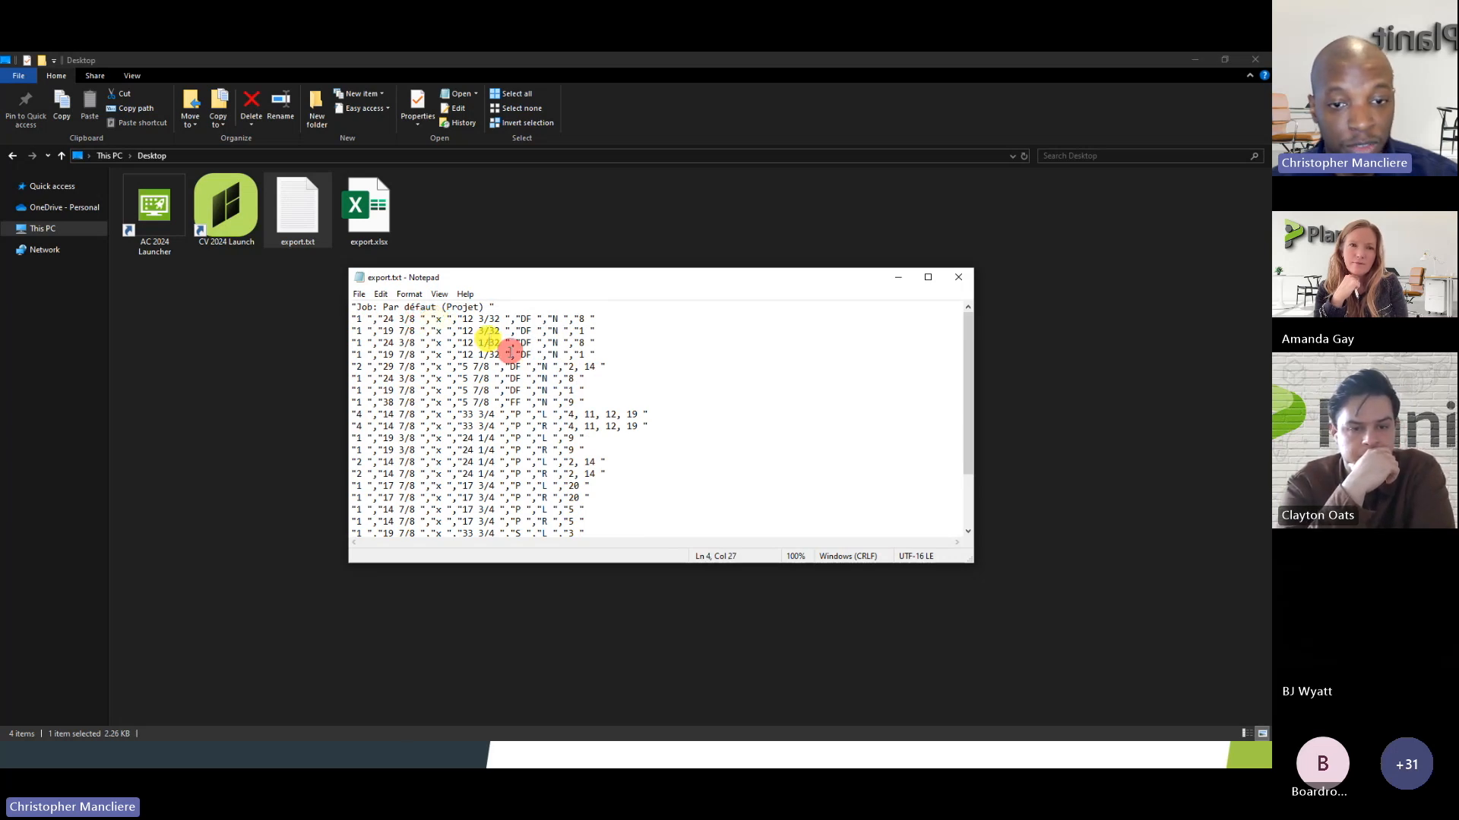
pyautogui.click(958, 279)
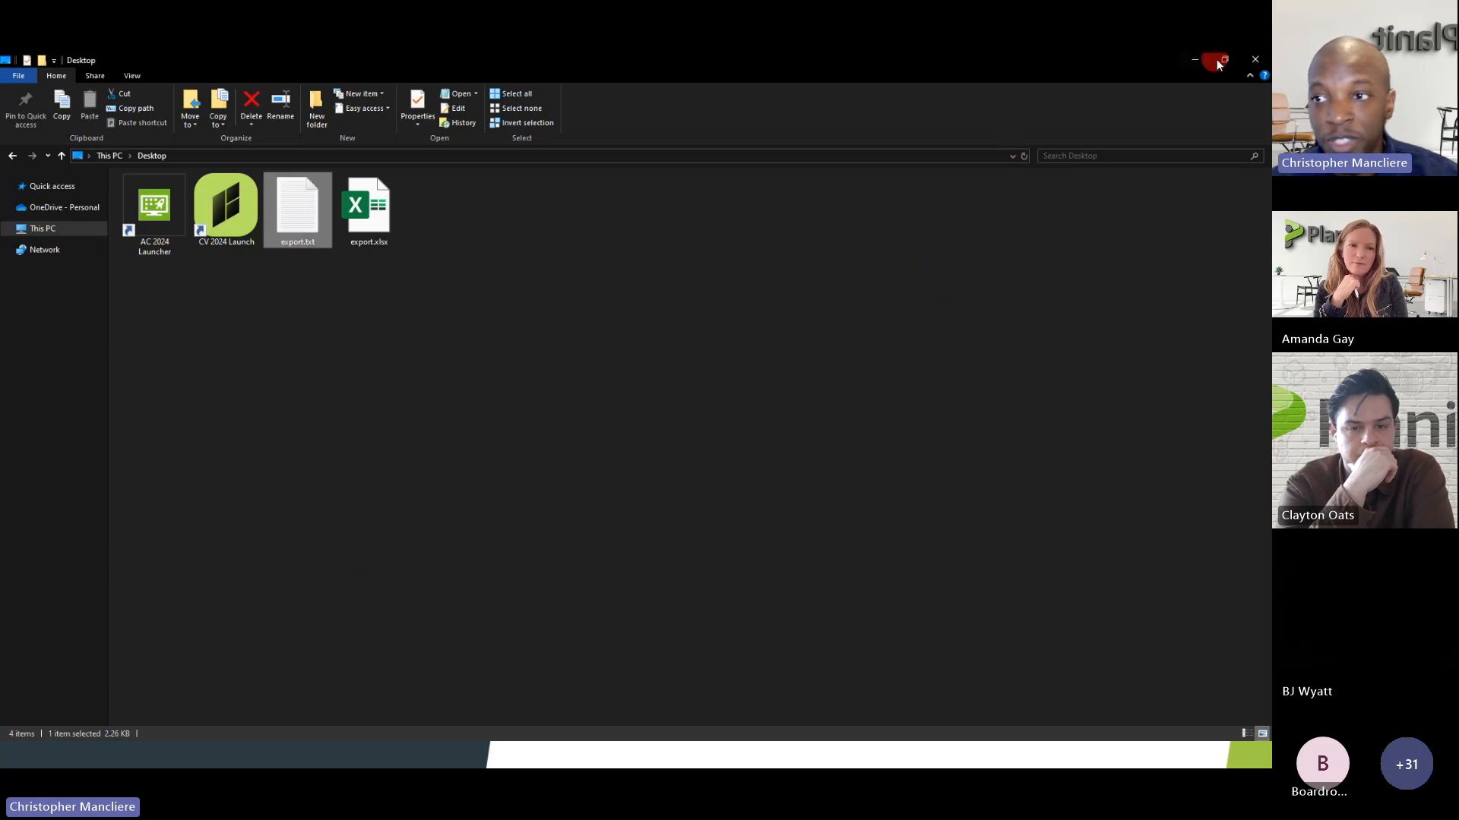
pyautogui.click(1197, 60)
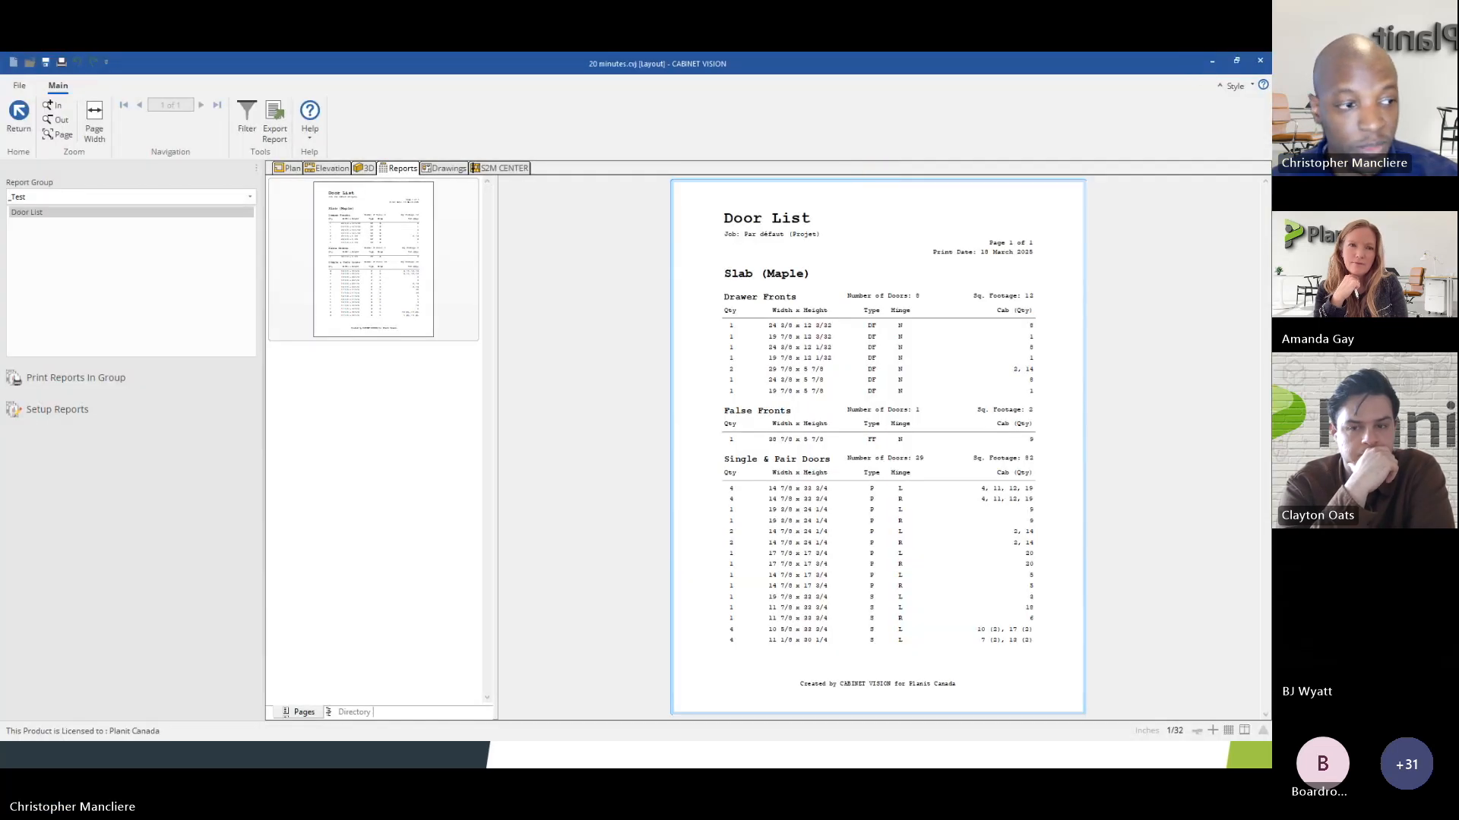
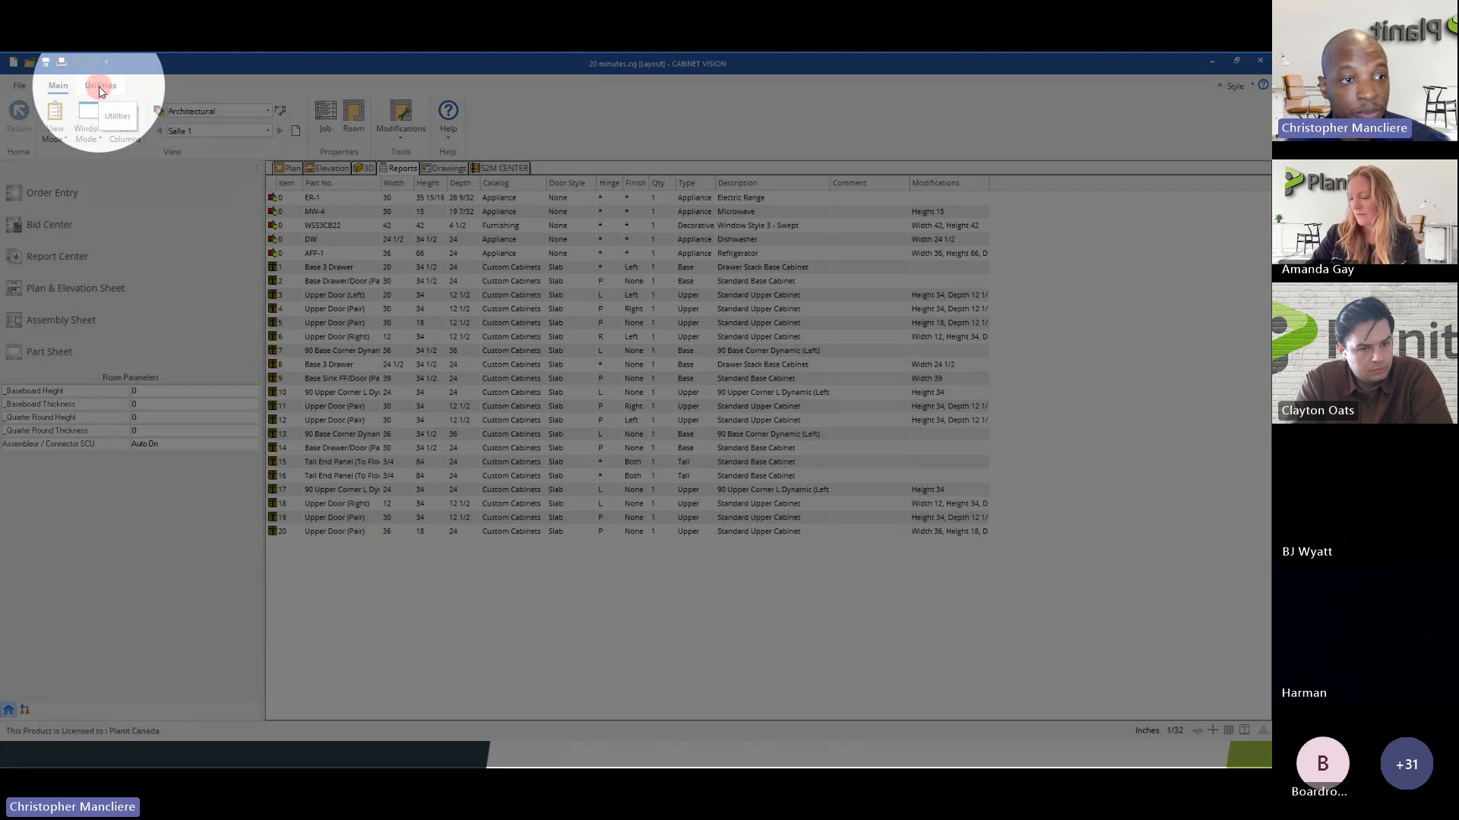
# - Open the Output Data Files utility and highlight the CUT, PNL and Custom output types in turn
pyautogui.click(99, 87)
pyautogui.click(49, 171)
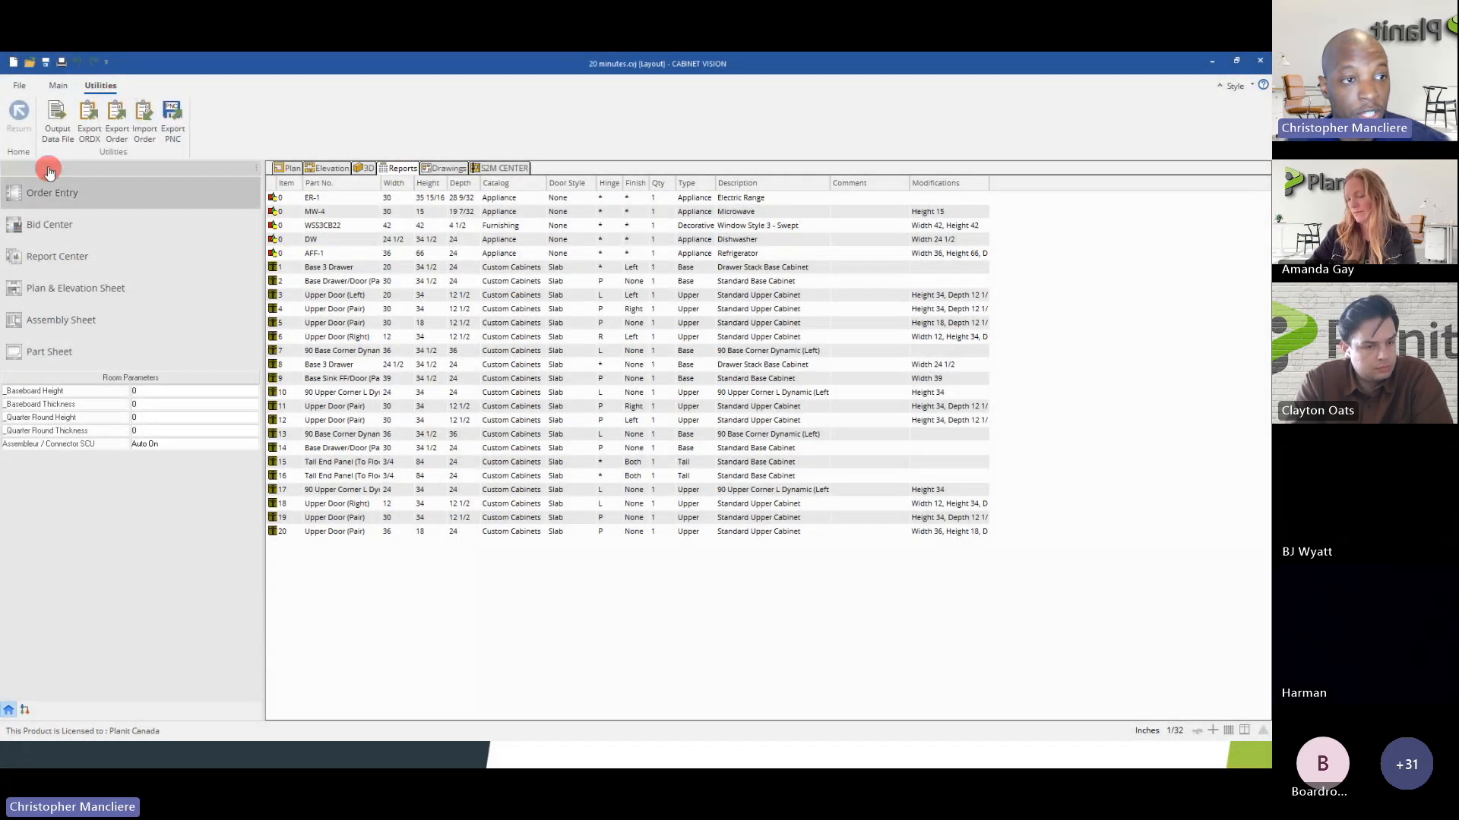
pyautogui.click(59, 133)
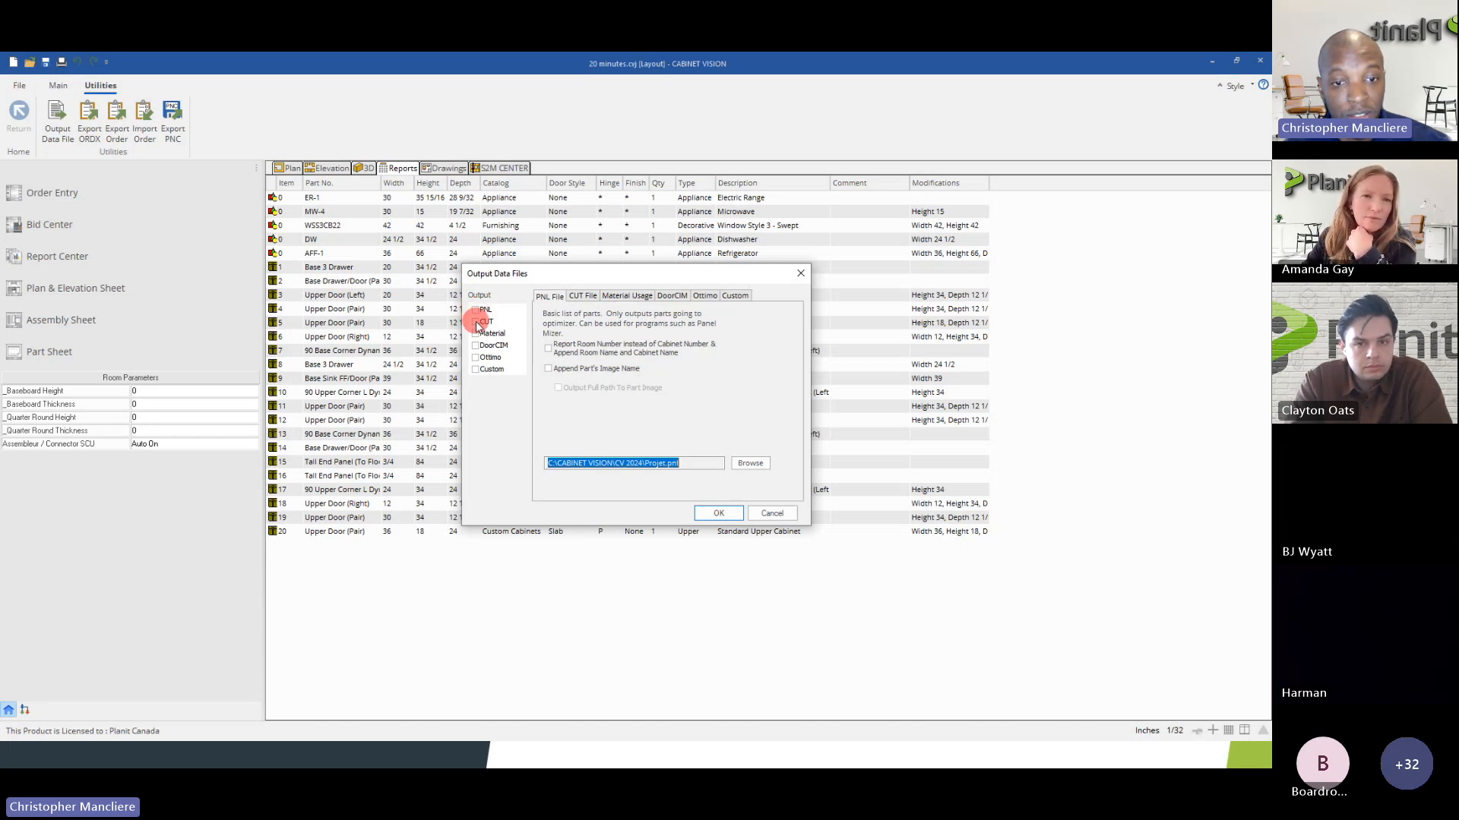
pyautogui.click(477, 324)
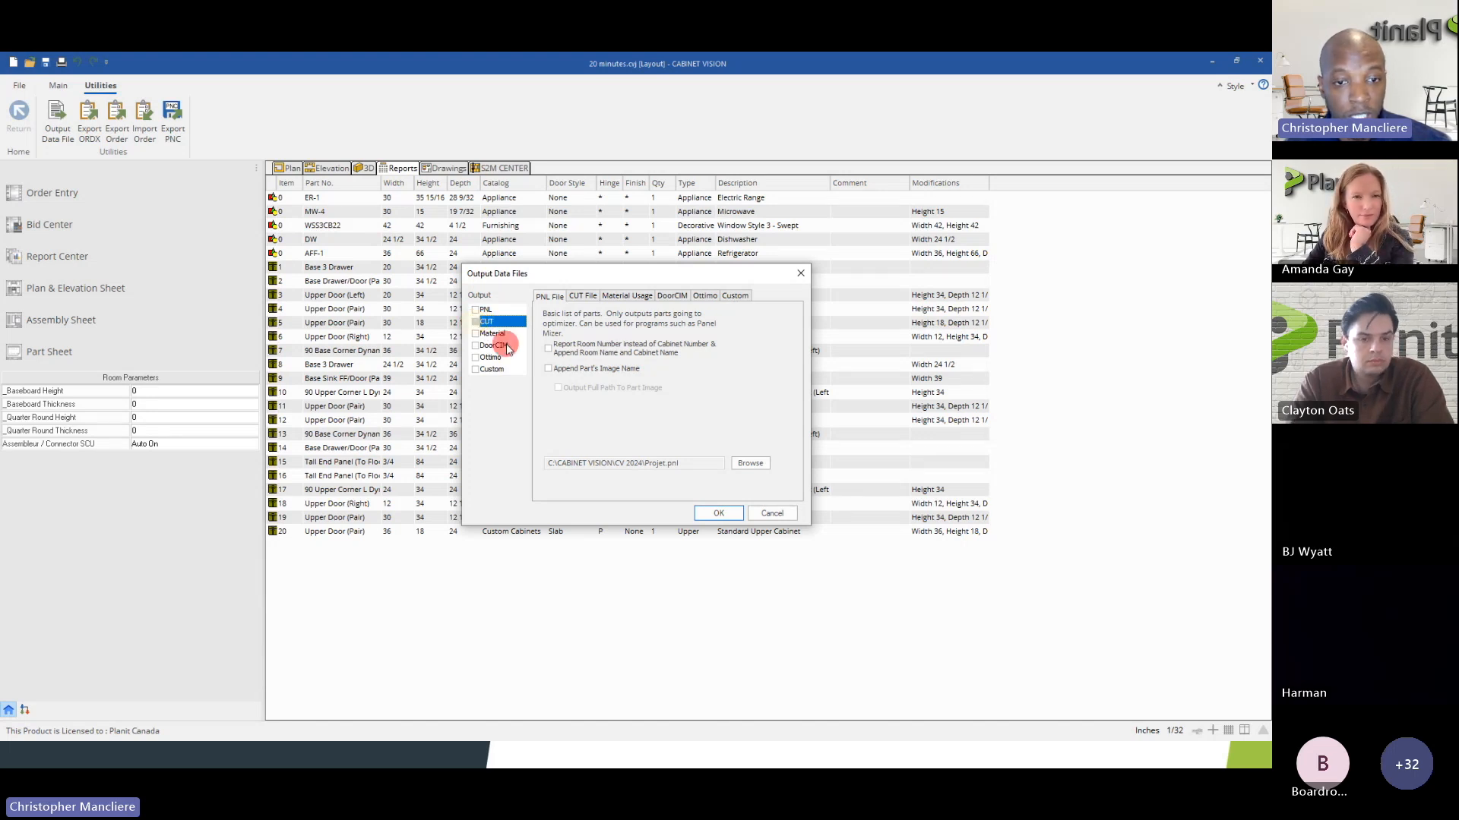
pyautogui.click(478, 311)
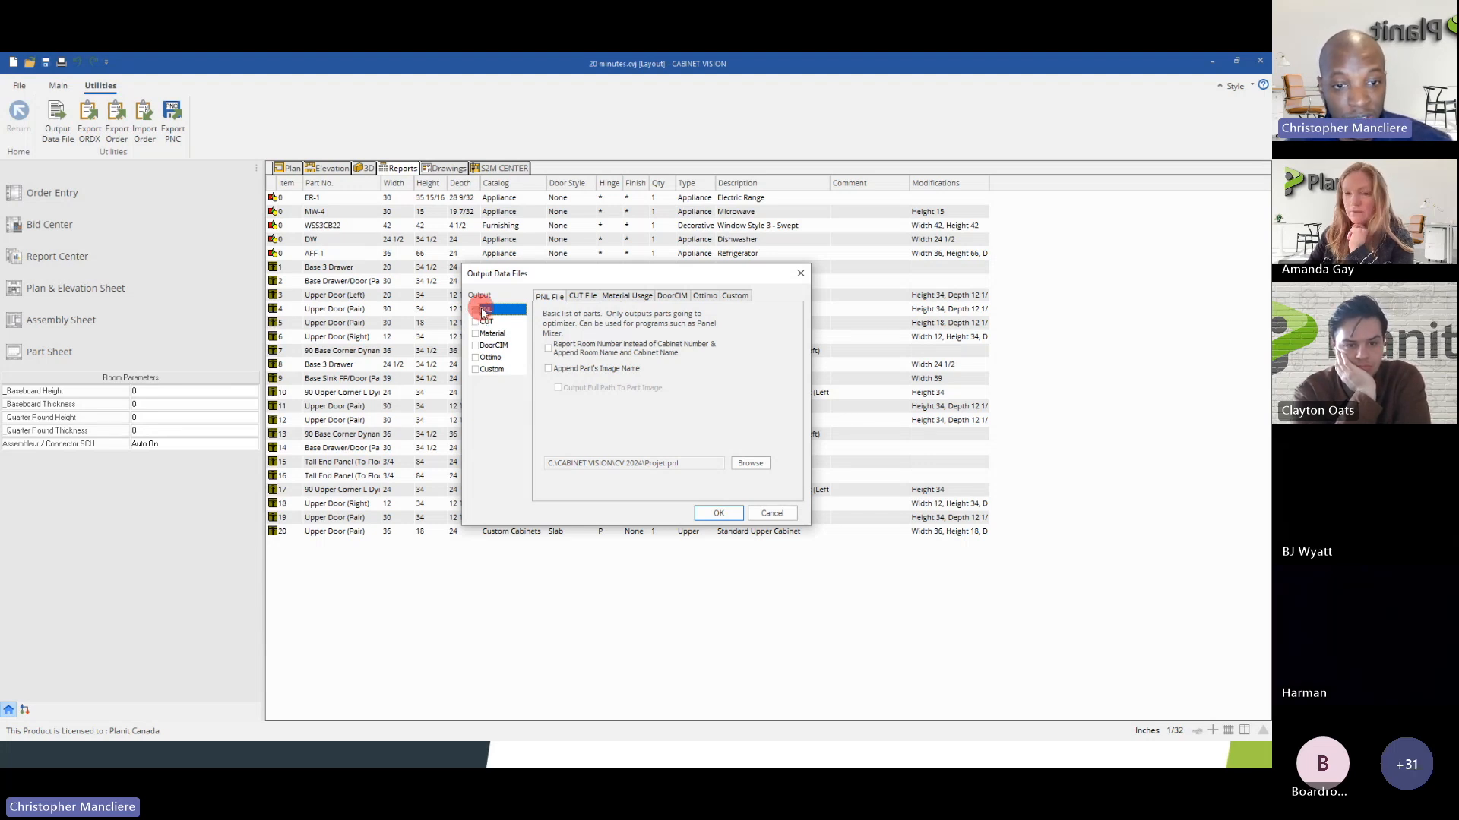
pyautogui.click(480, 371)
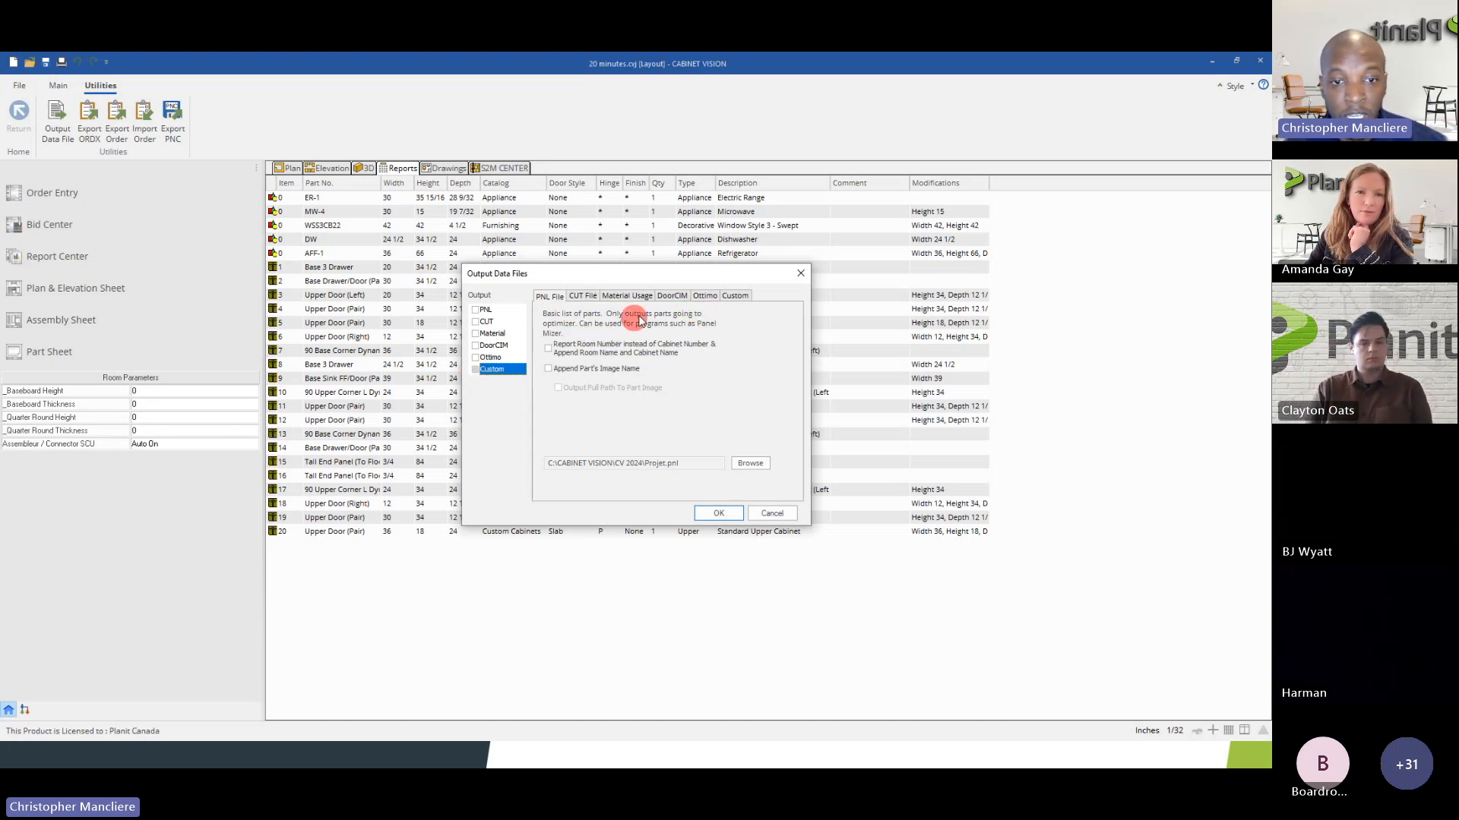
# - Open the setup for user-defined custom output formats and look through the available cabinet fields
pyautogui.click(738, 298)
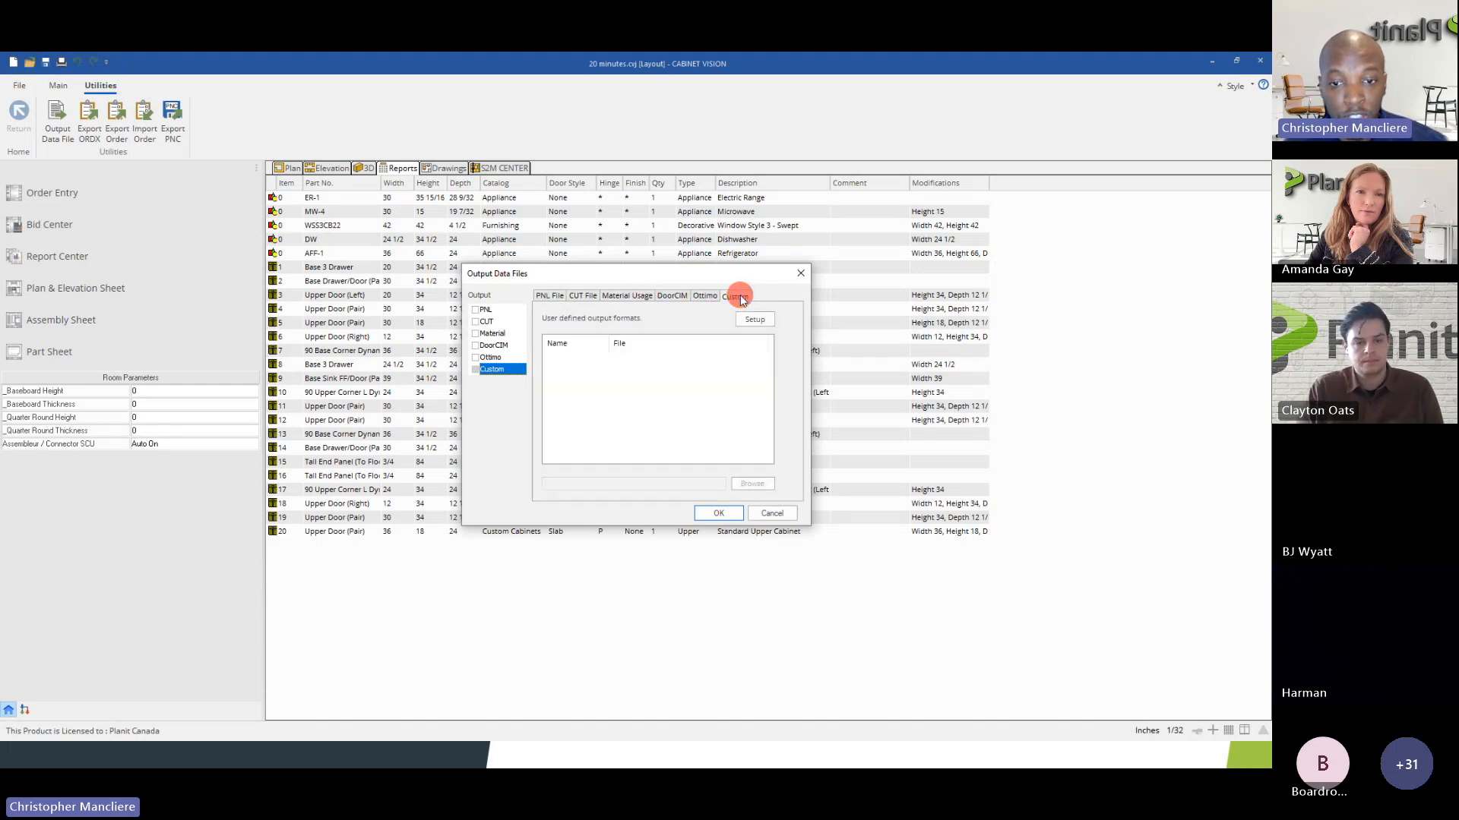
pyautogui.click(752, 318)
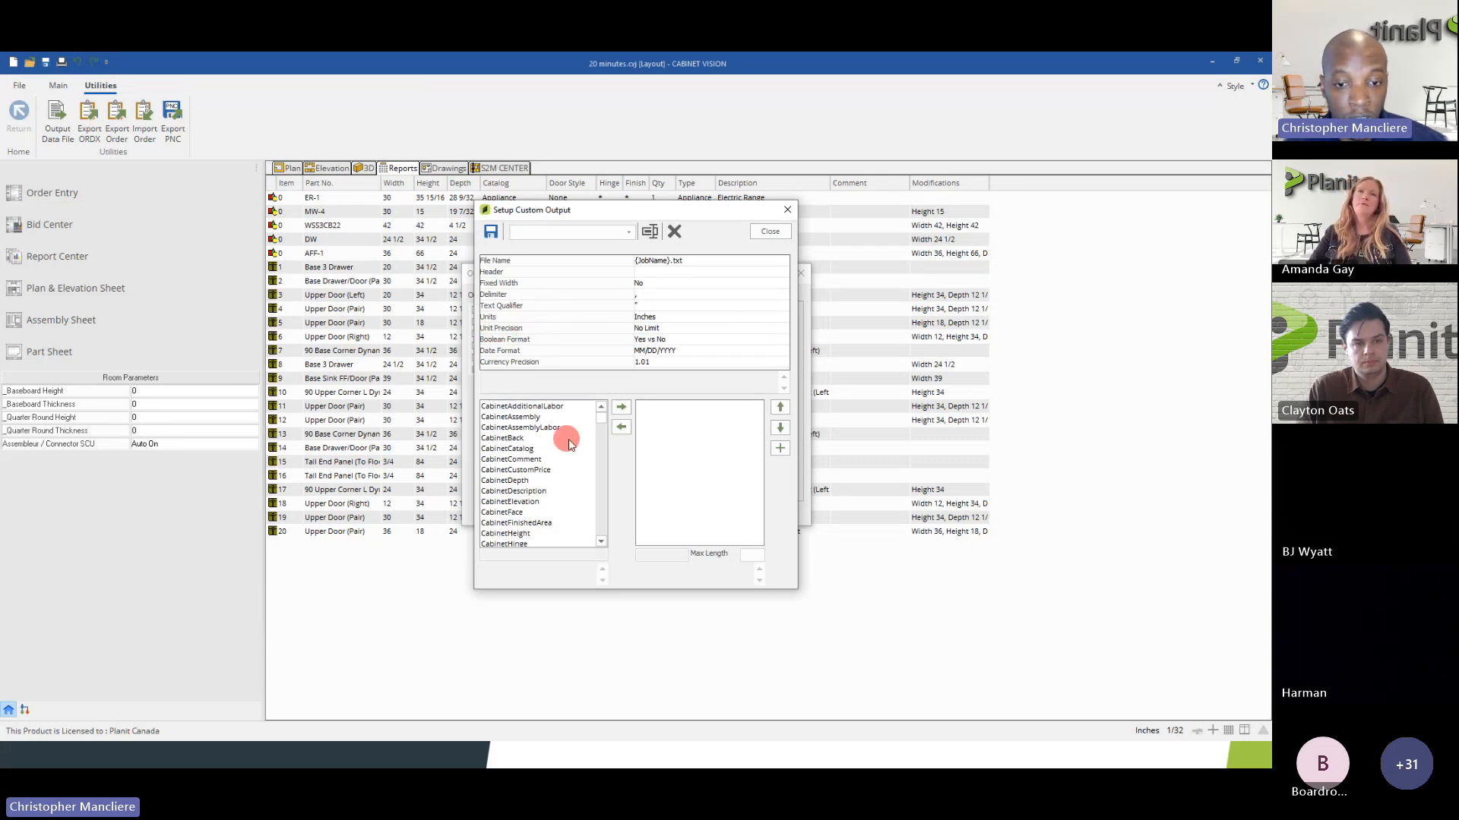
pyautogui.scroll(-5, 566, 425)
pyautogui.moveTo(597, 429); pyautogui.dragTo(595, 403)
# - Inspect the File Name and Text Qualifier settings of the custom output
pyautogui.click(648, 261)
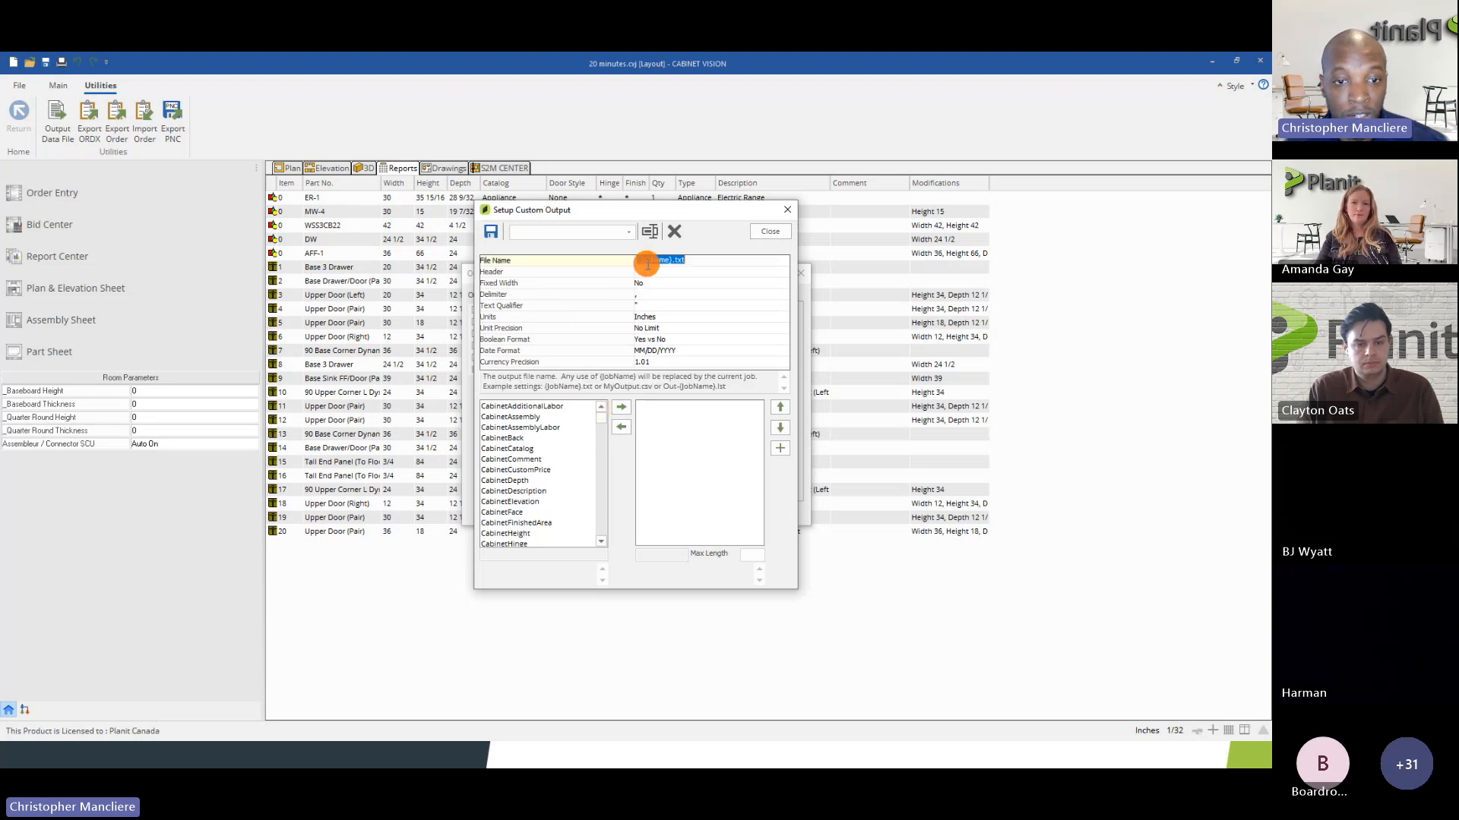
pyautogui.moveTo(647, 265); pyautogui.dragTo(695, 262)
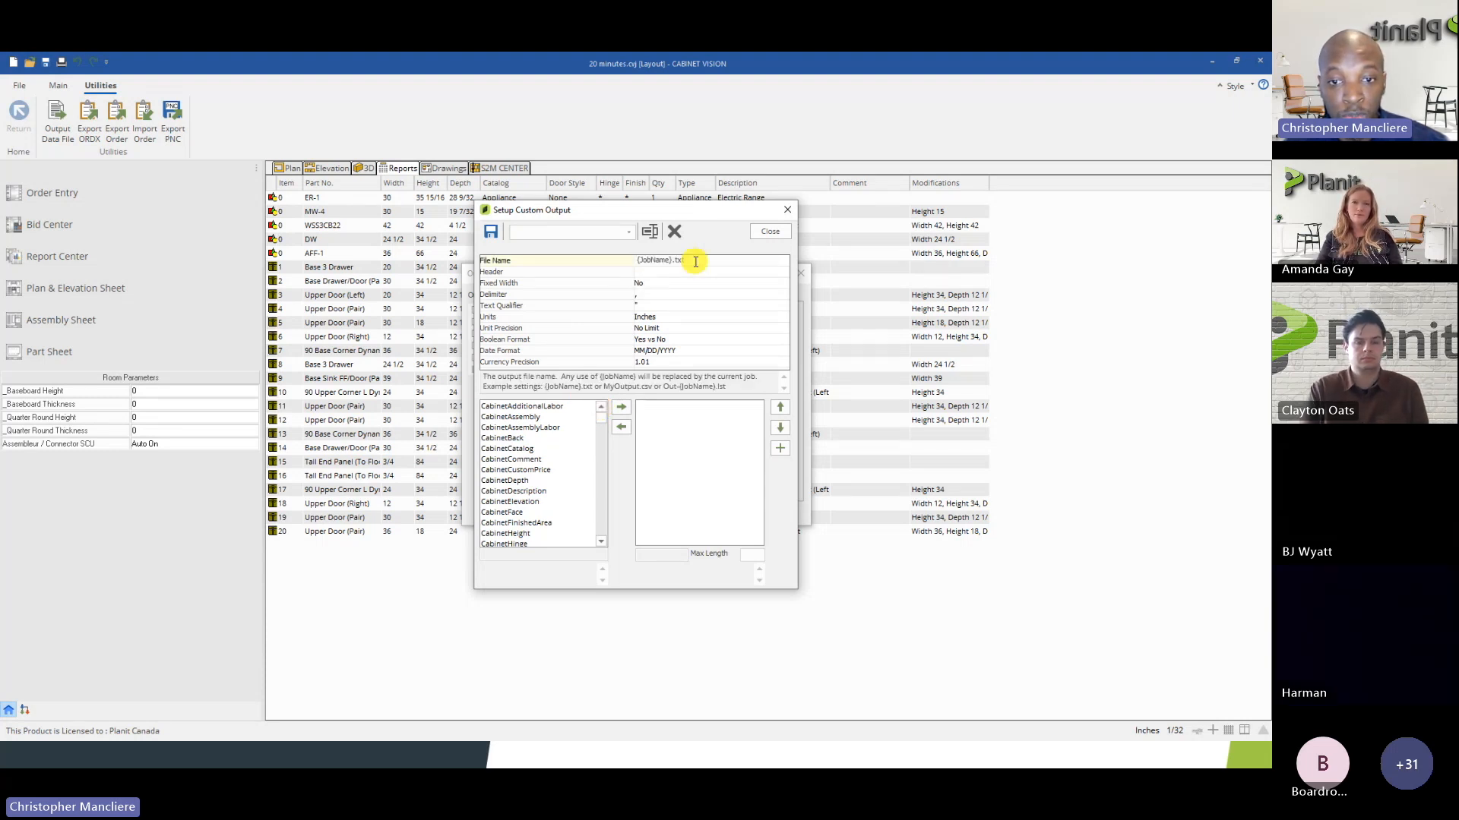
pyautogui.click(647, 305)
pyautogui.click(638, 304)
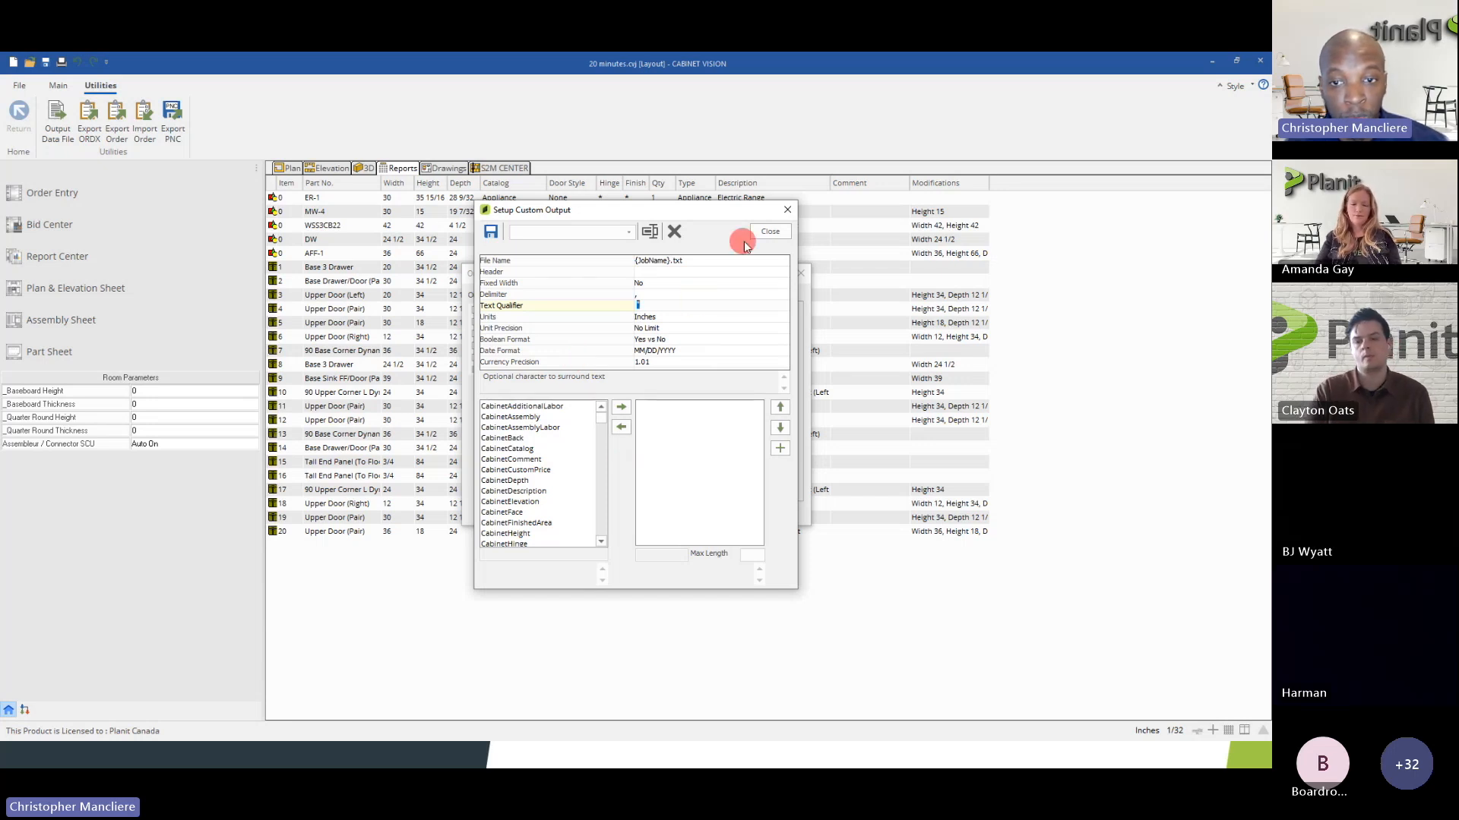
# - Review the custom output setup once more, then leave it and cancel the Output Data Files utility
pyautogui.click(766, 237)
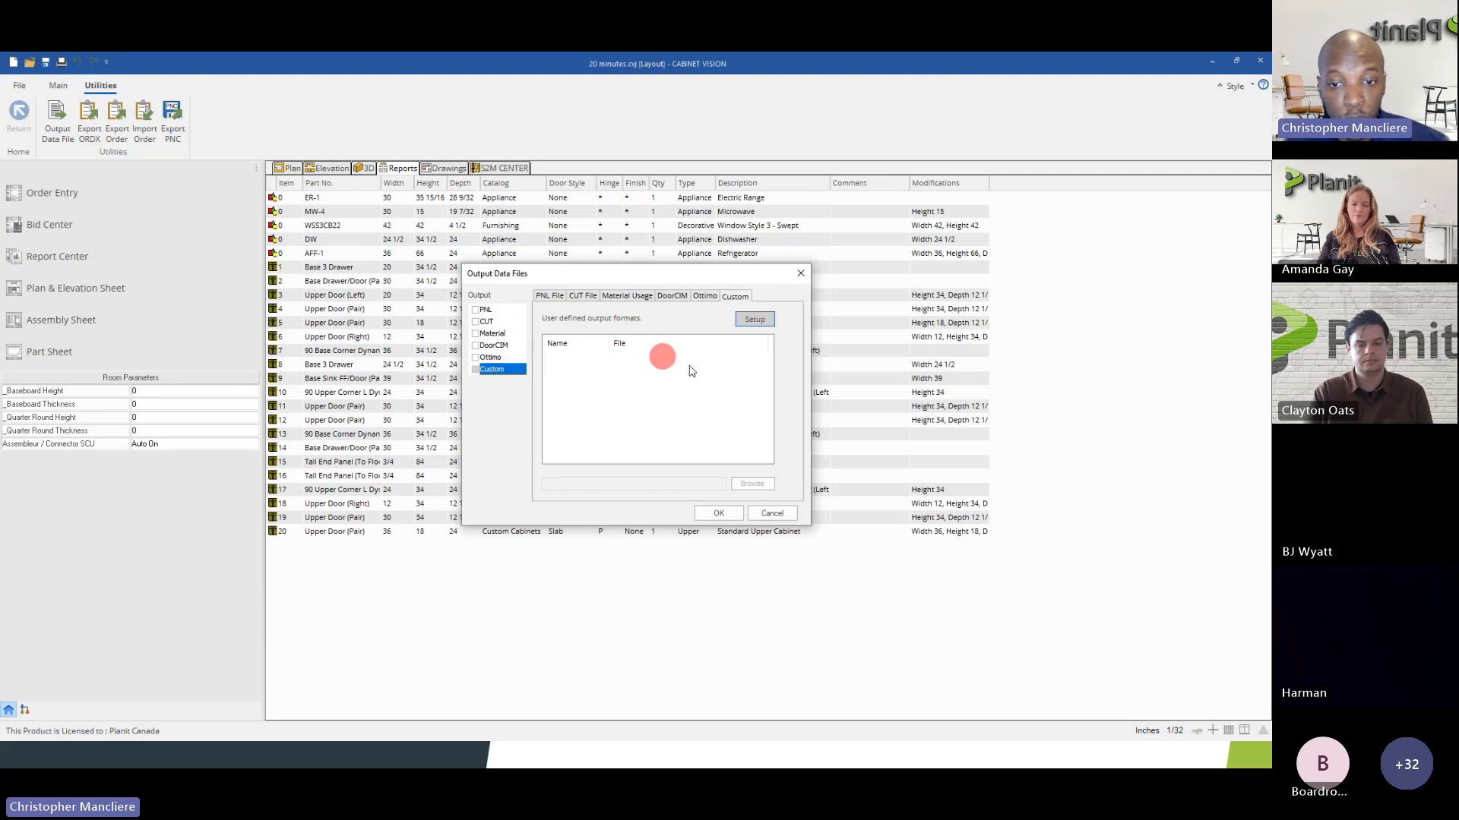
pyautogui.click(756, 320)
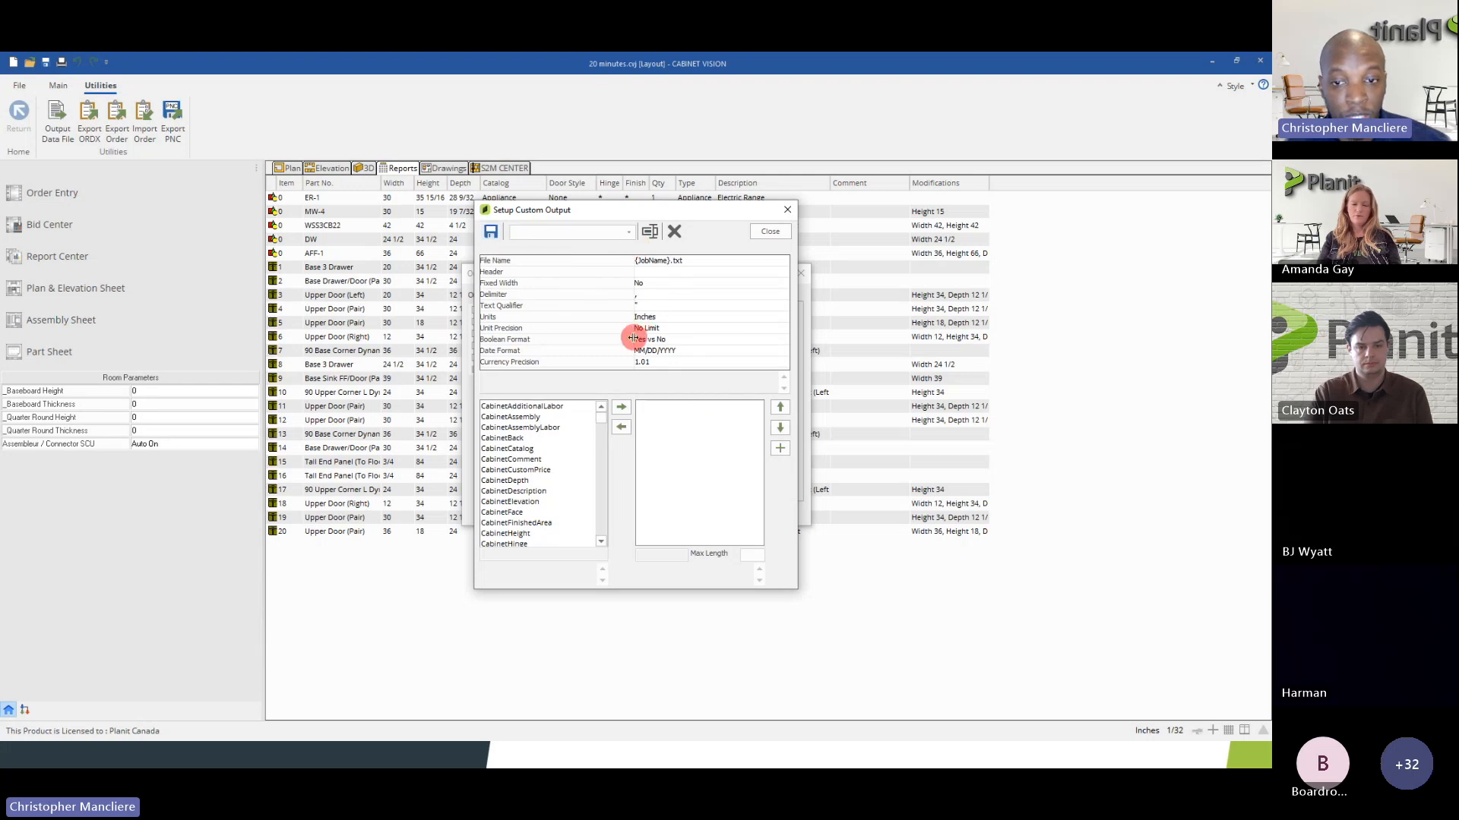
pyautogui.click(788, 210)
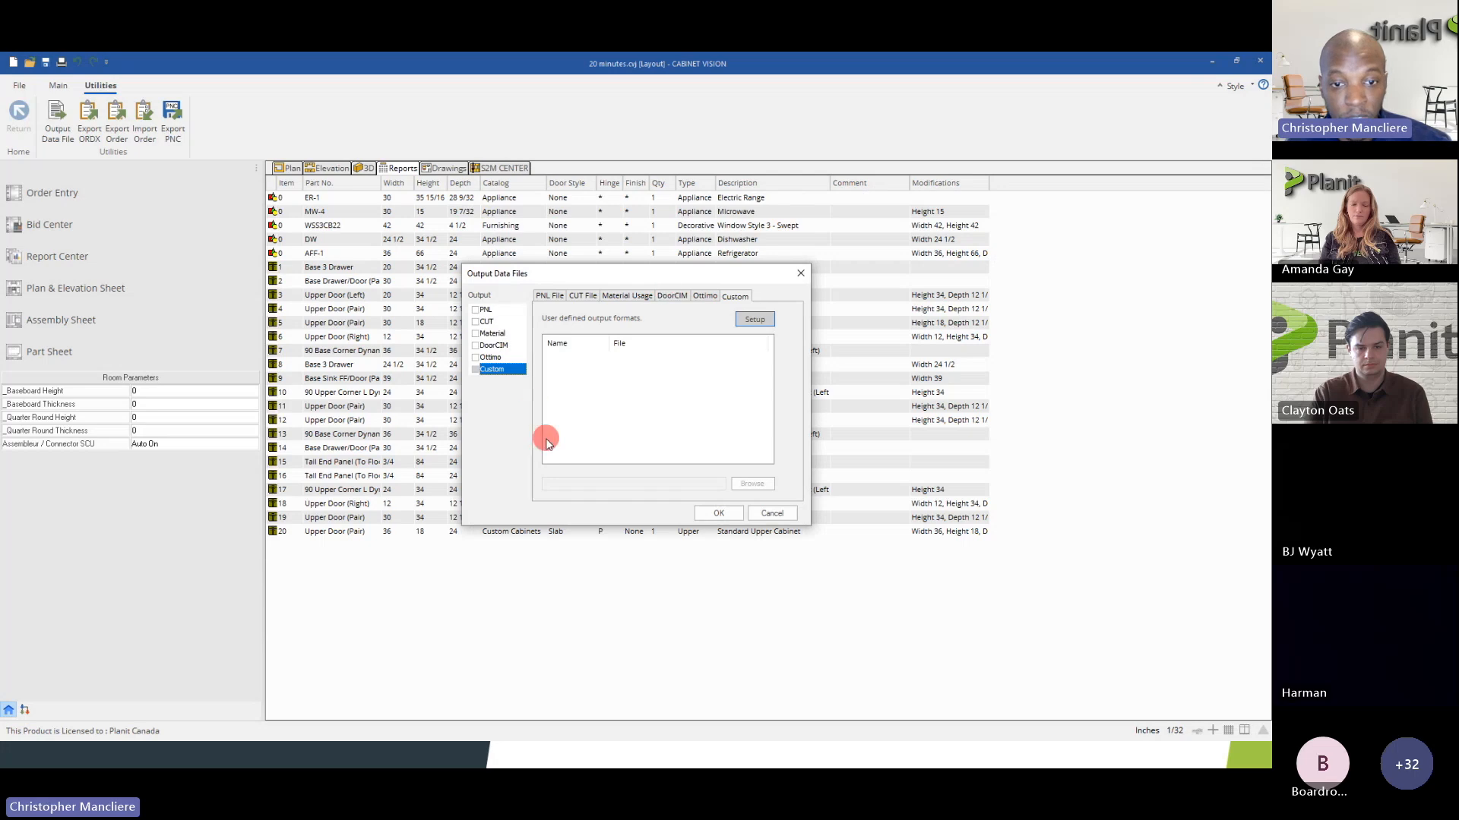
pyautogui.click(770, 513)
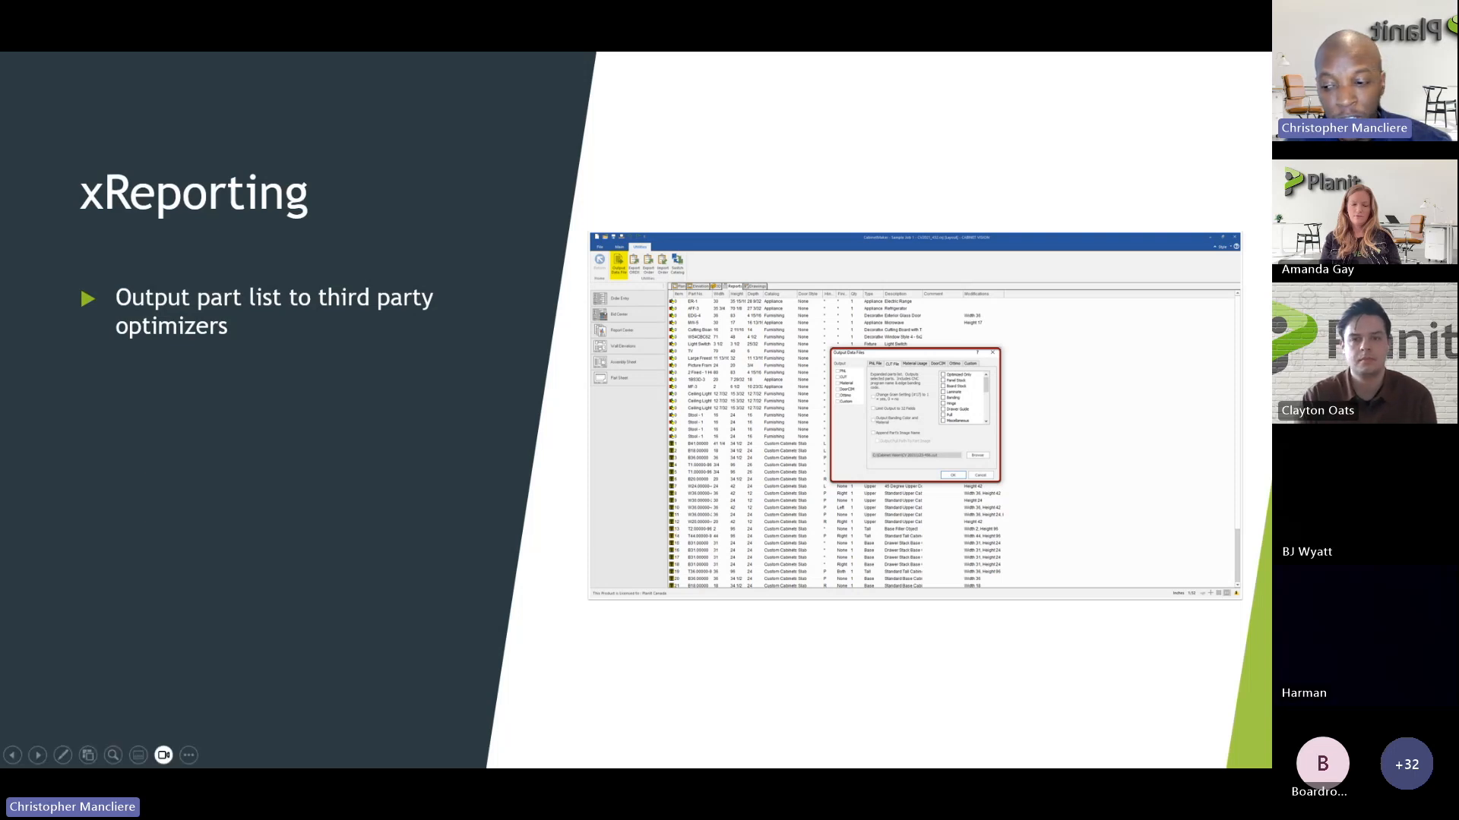
# - Return to Cabinet Vision and generate the Door List report from the _Test group in the Report Center
pyautogui.hotkey('alt', 'Tab')
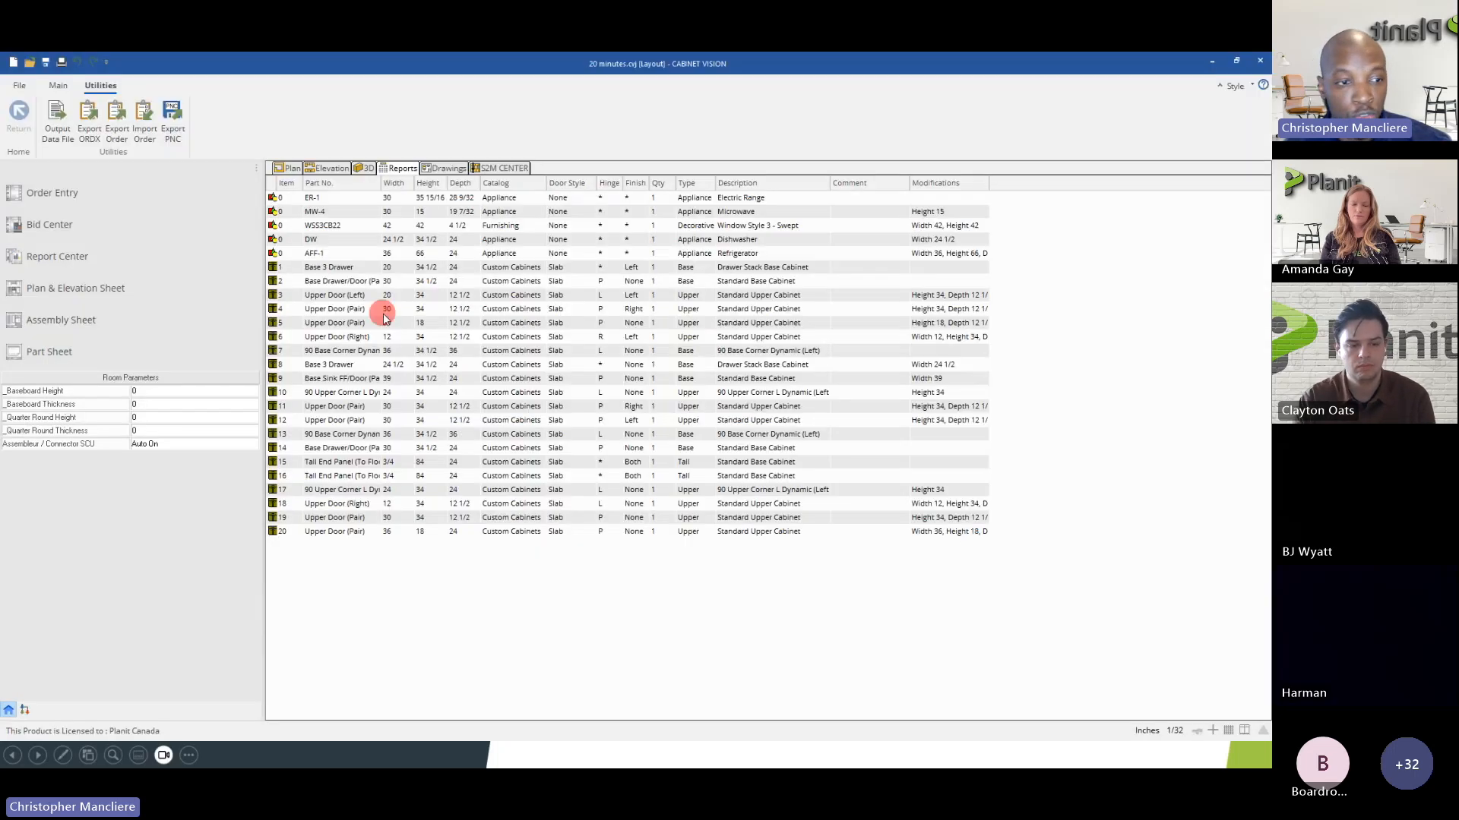
pyautogui.click(85, 269)
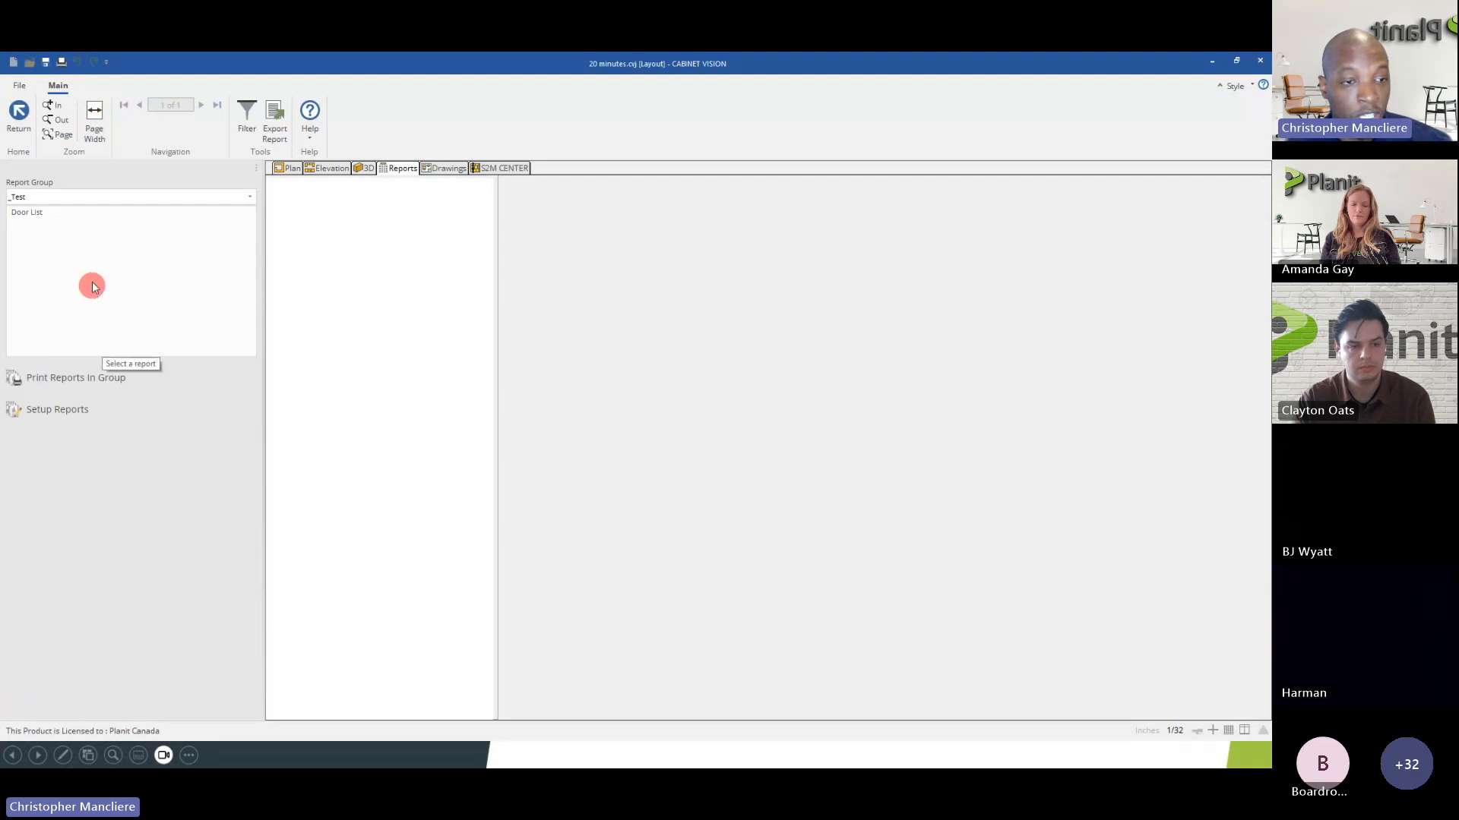
pyautogui.click(56, 214)
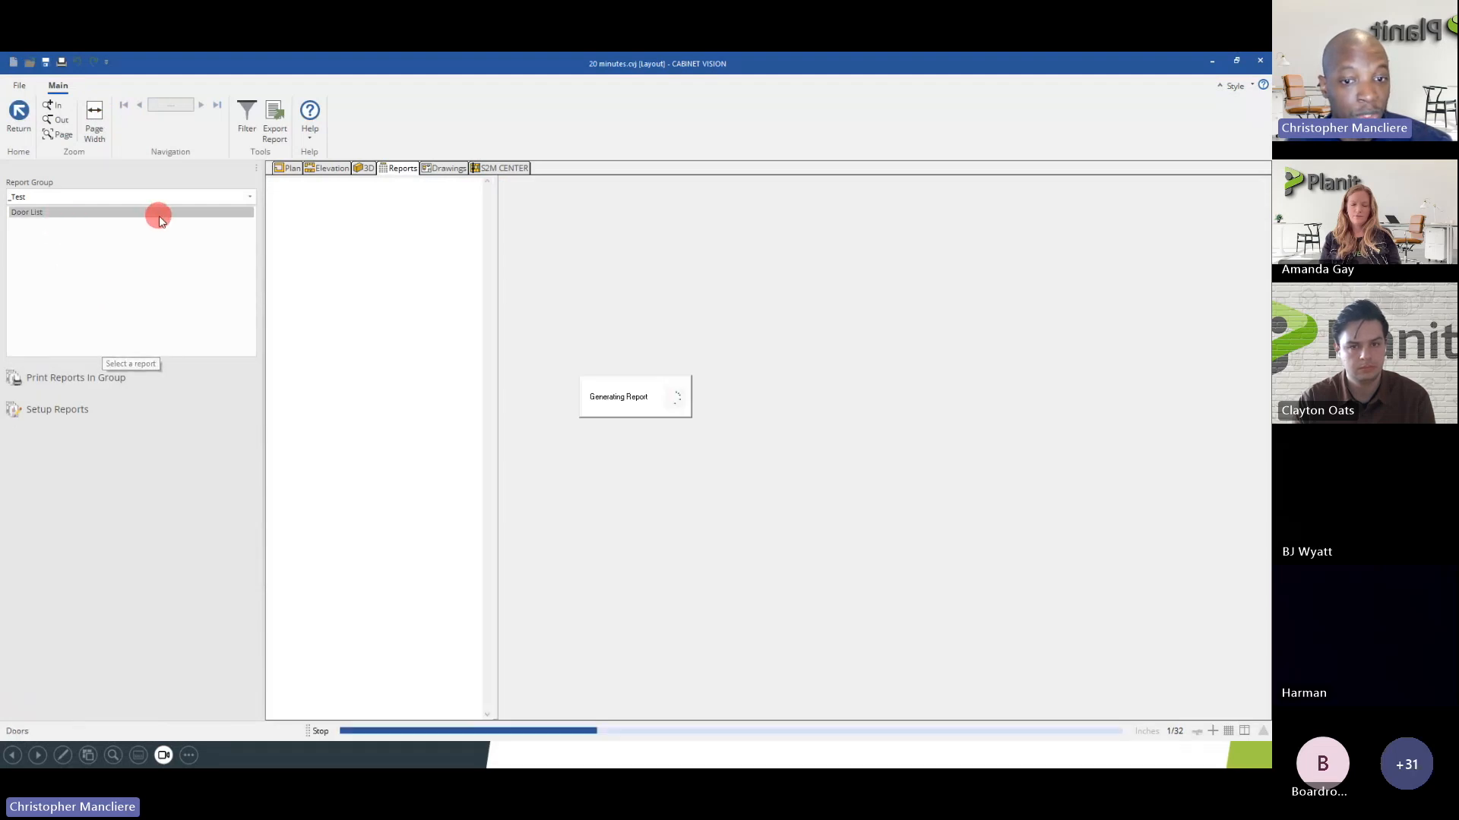
# - Filter the Door List report so that it includes only the Base 3 Drawer (#1) cabinet
pyautogui.click(249, 123)
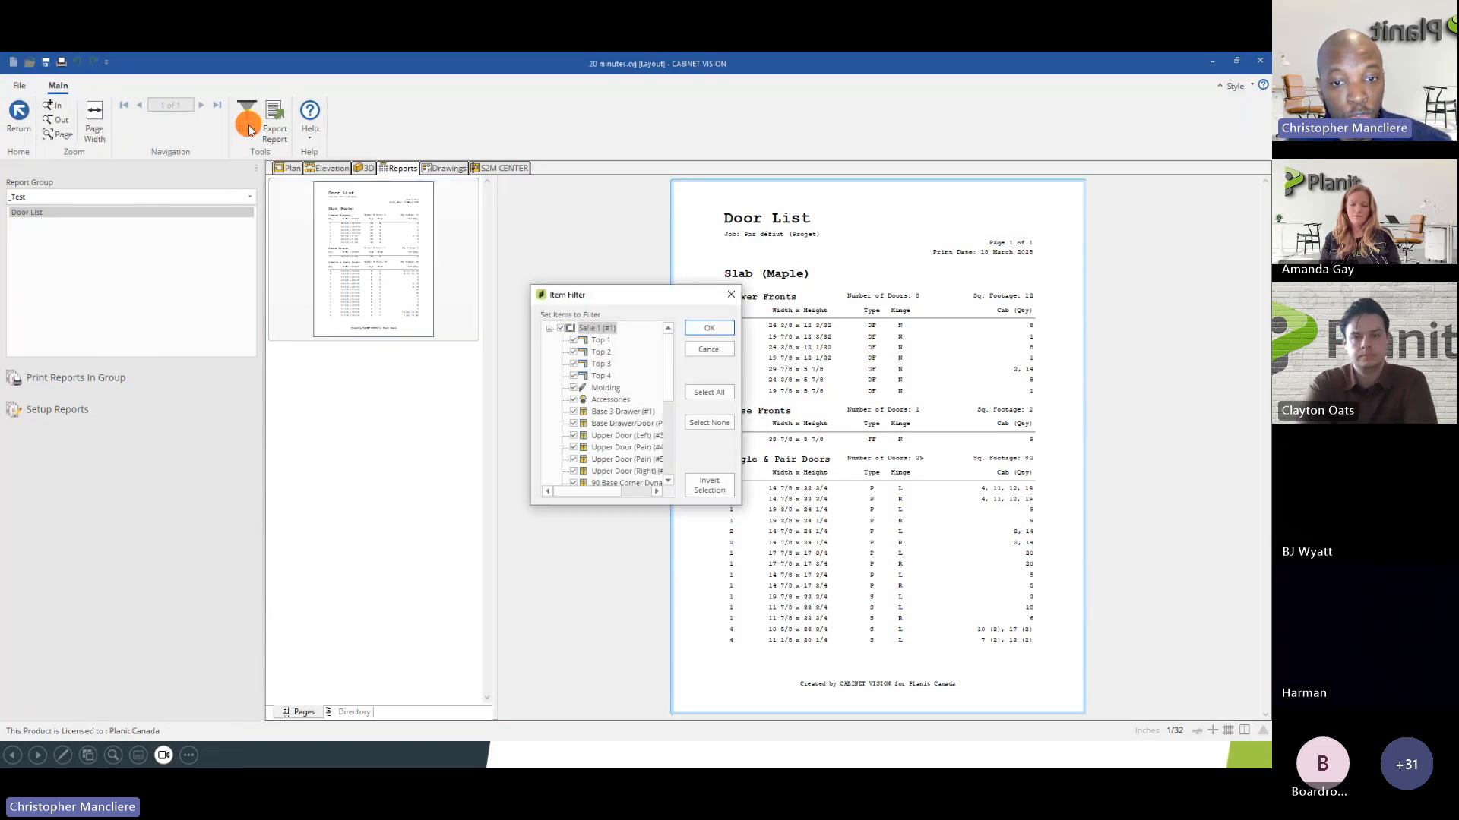
pyautogui.moveTo(669, 348)
pyautogui.mouseDown()
pyautogui.moveTo(671, 423)
pyautogui.moveTo(671, 335)
pyautogui.moveTo(683, 427)
pyautogui.moveTo(679, 360)
pyautogui.mouseUp()
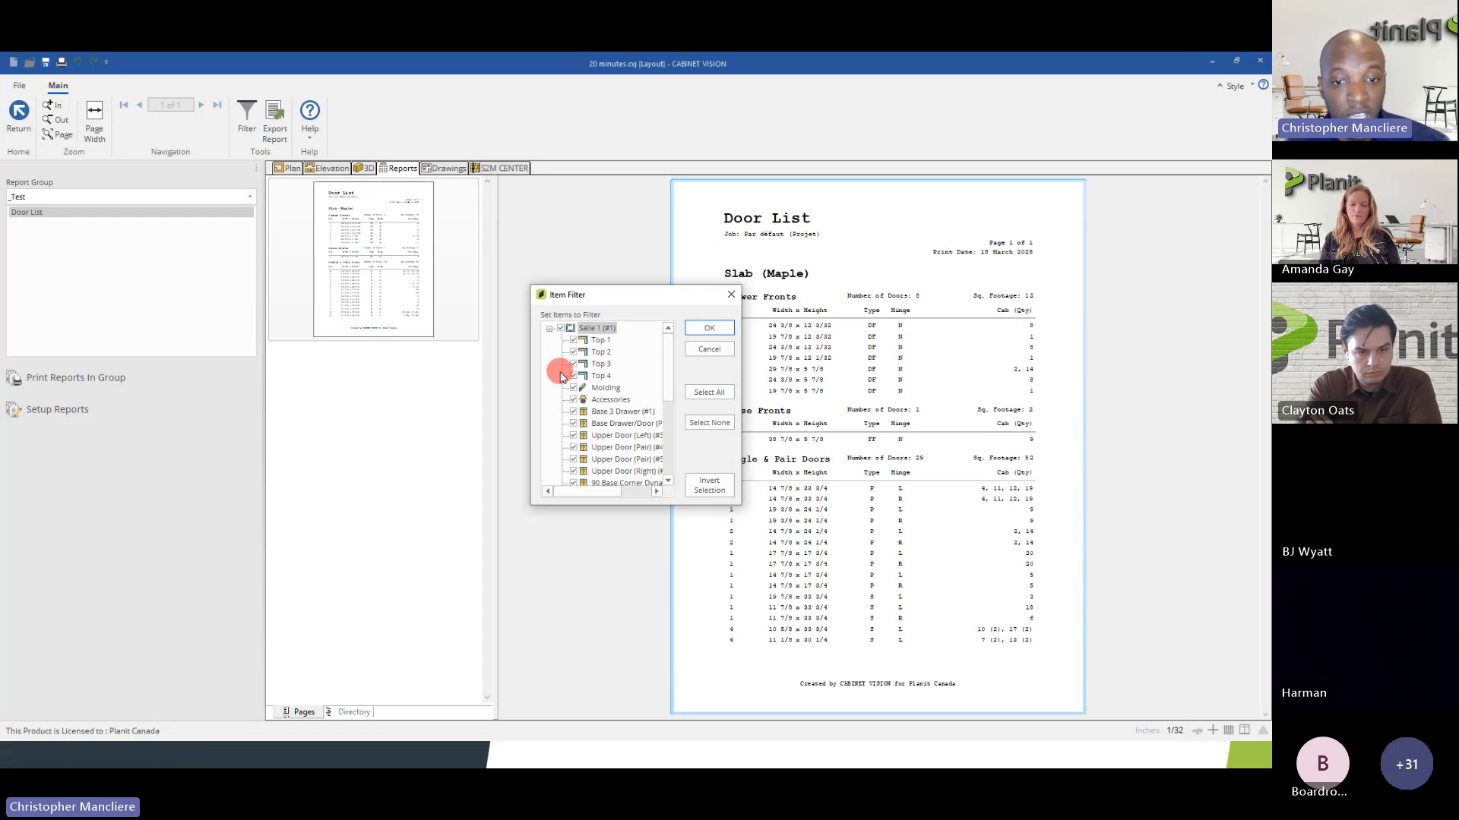
pyautogui.click(548, 329)
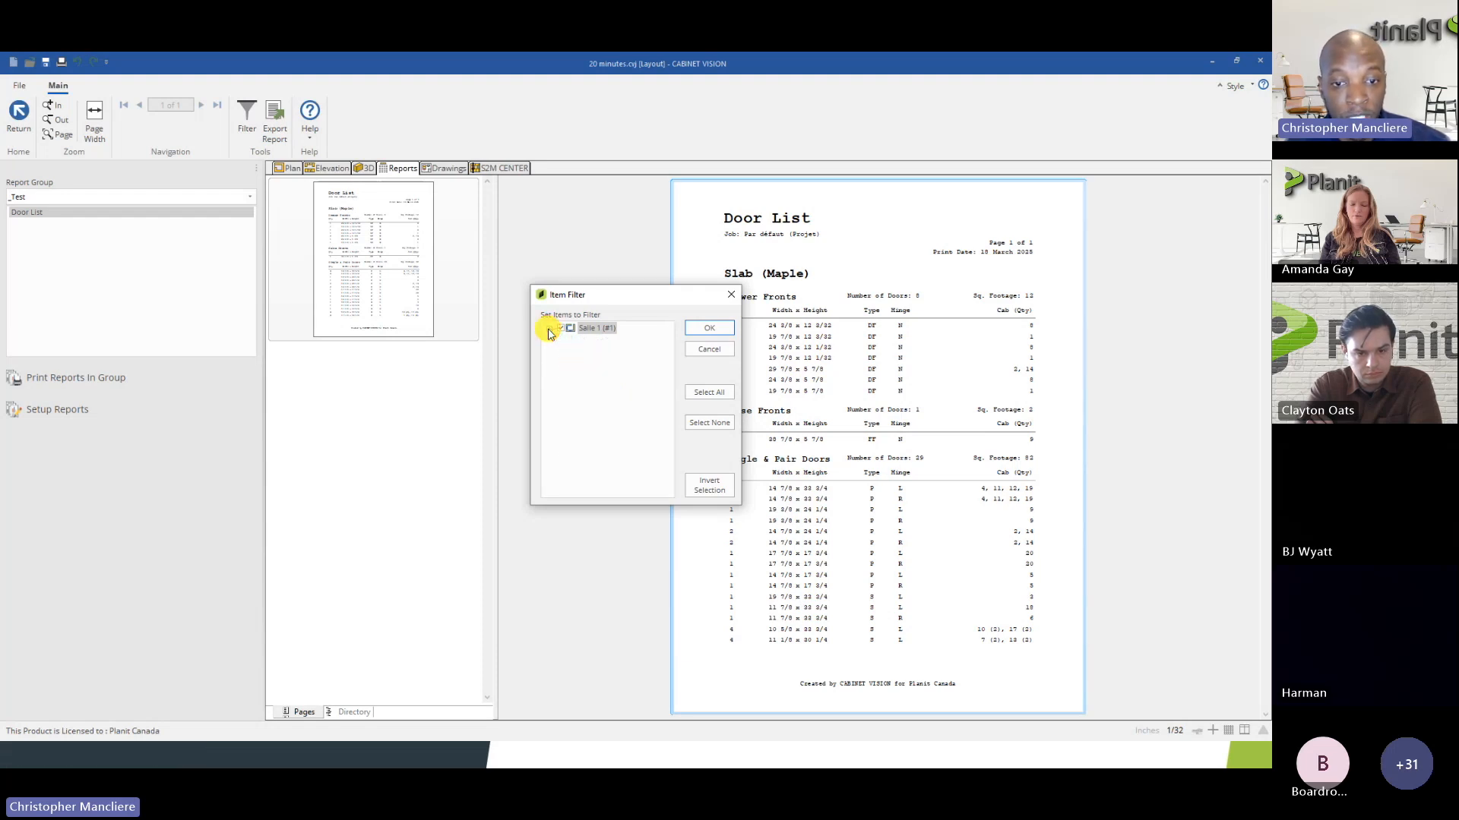
pyautogui.click(554, 329)
pyautogui.click(563, 329)
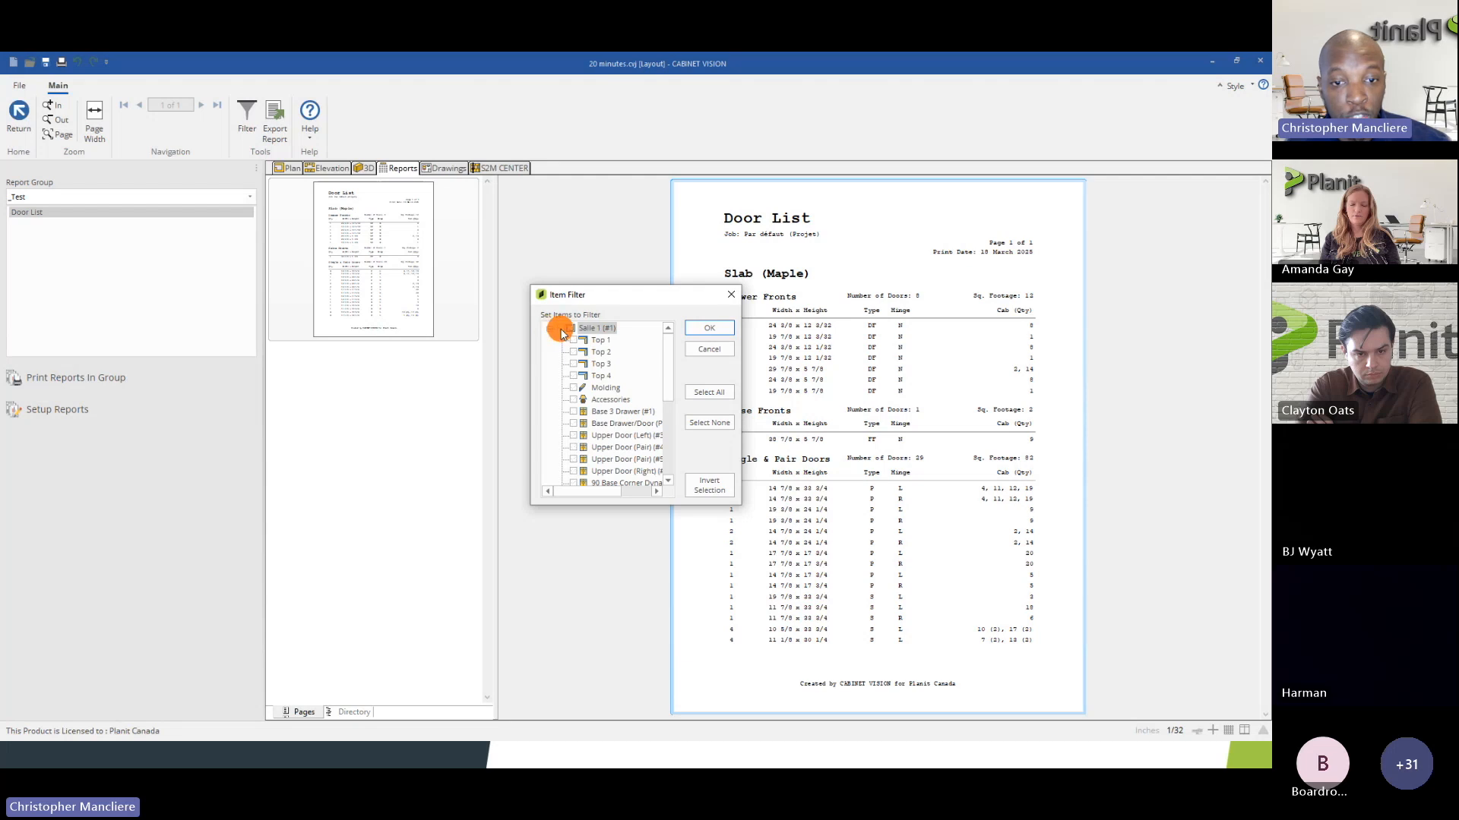
pyautogui.scroll(-2, 577, 395)
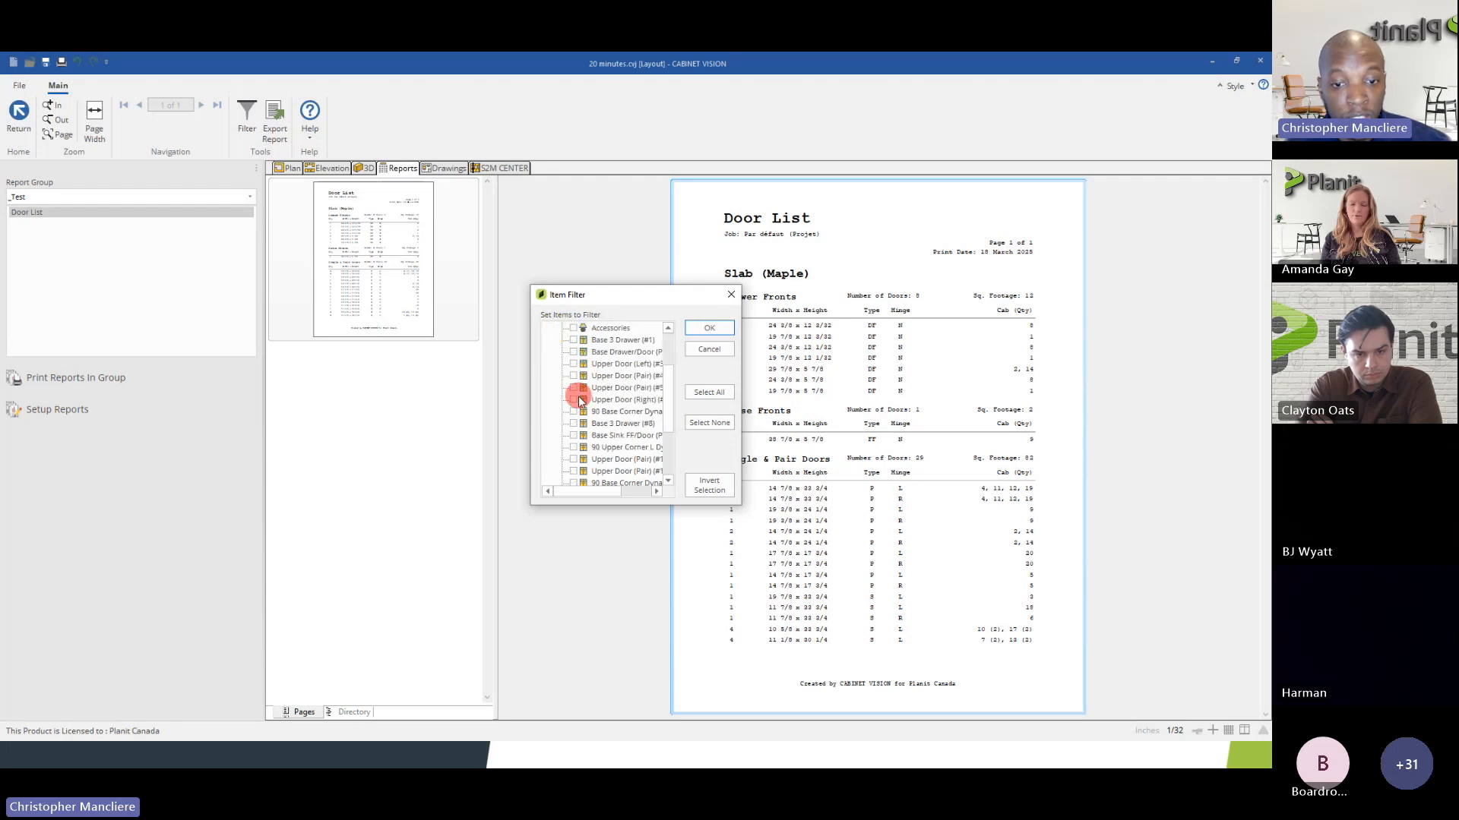
pyautogui.click(576, 344)
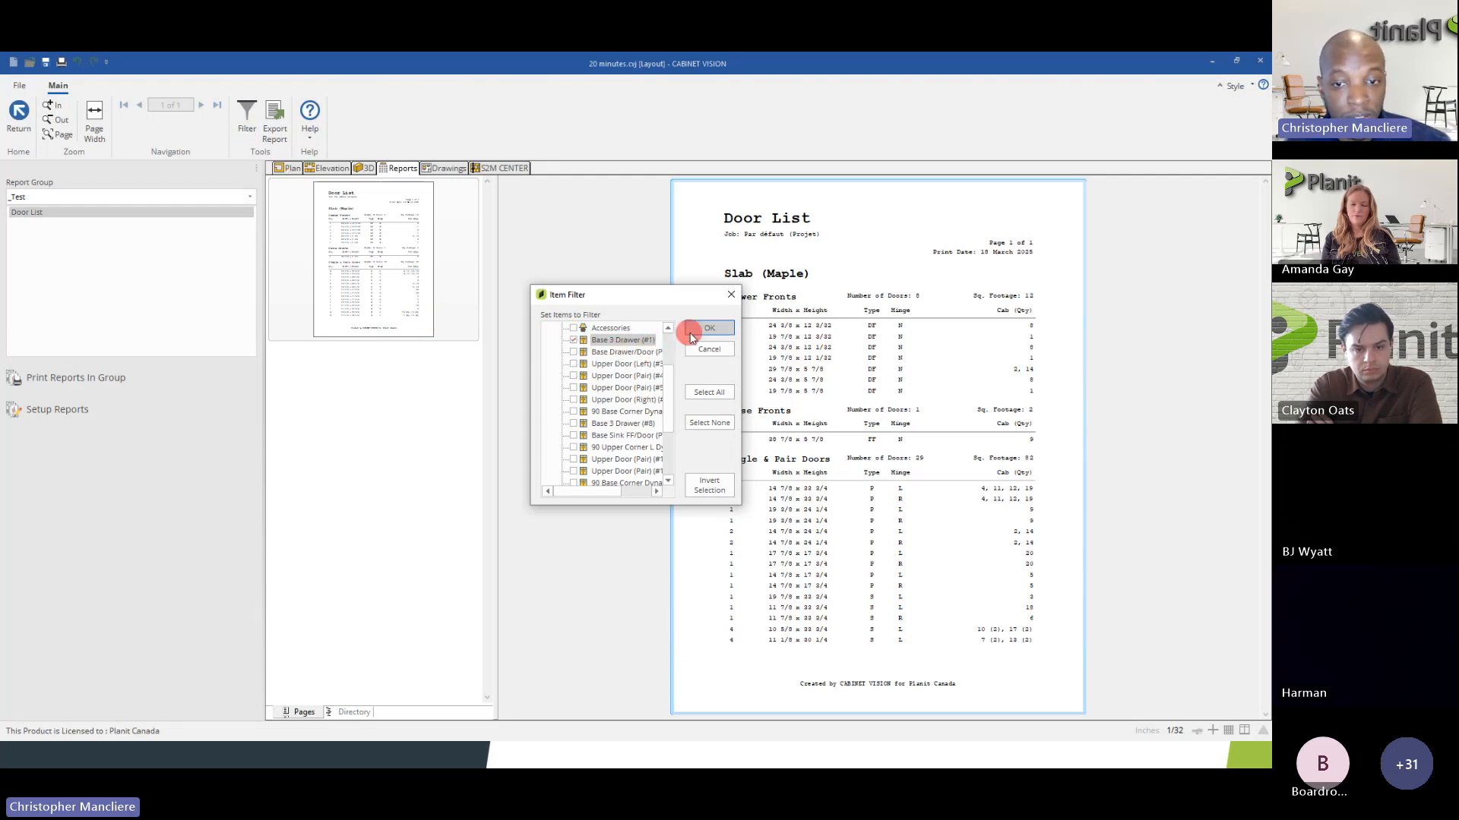
pyautogui.click(699, 330)
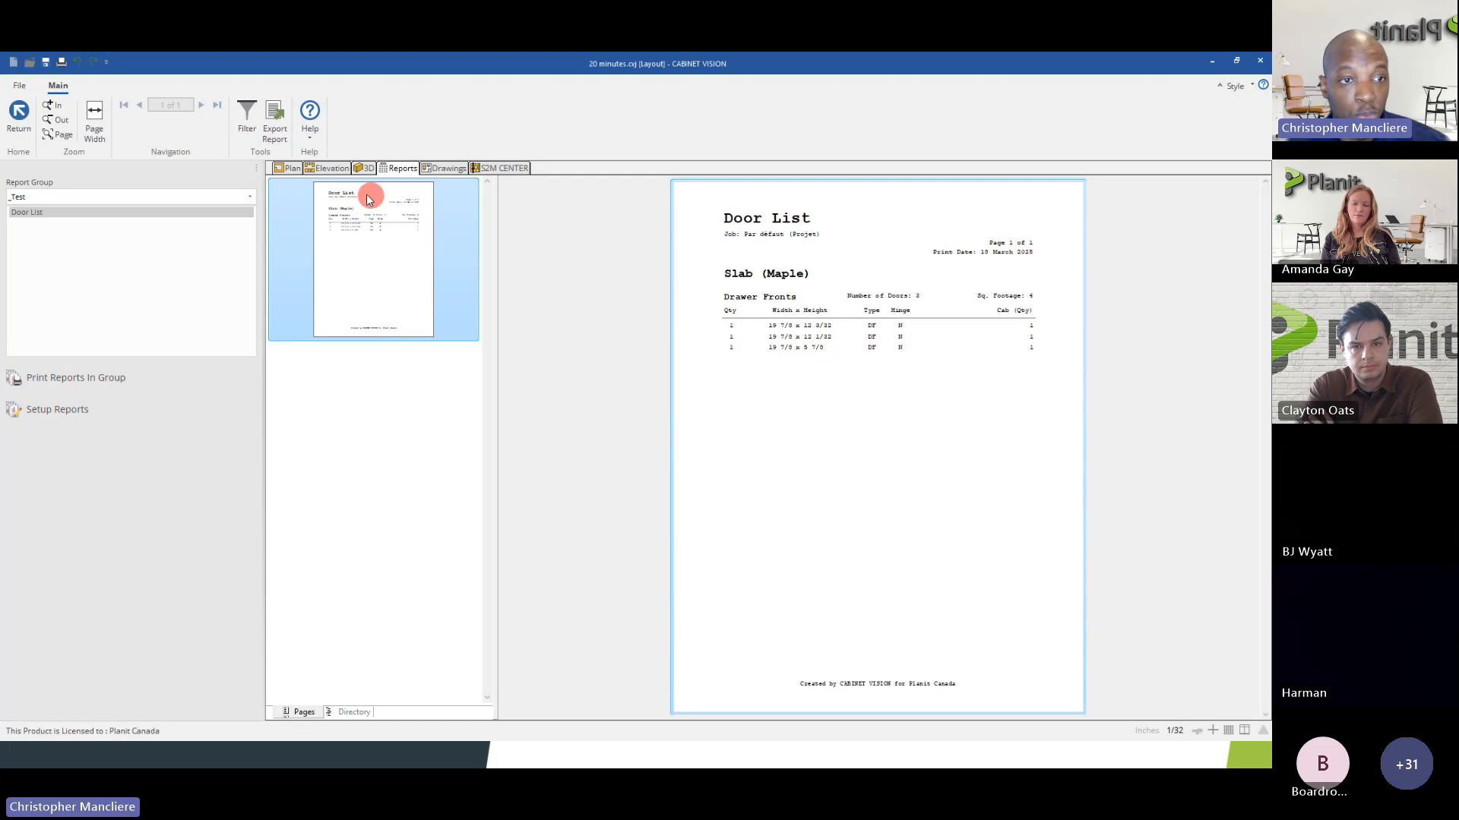
# - Look through the room and cabinet items available in the report's Item Filter, then cancel without changes
pyautogui.click(247, 135)
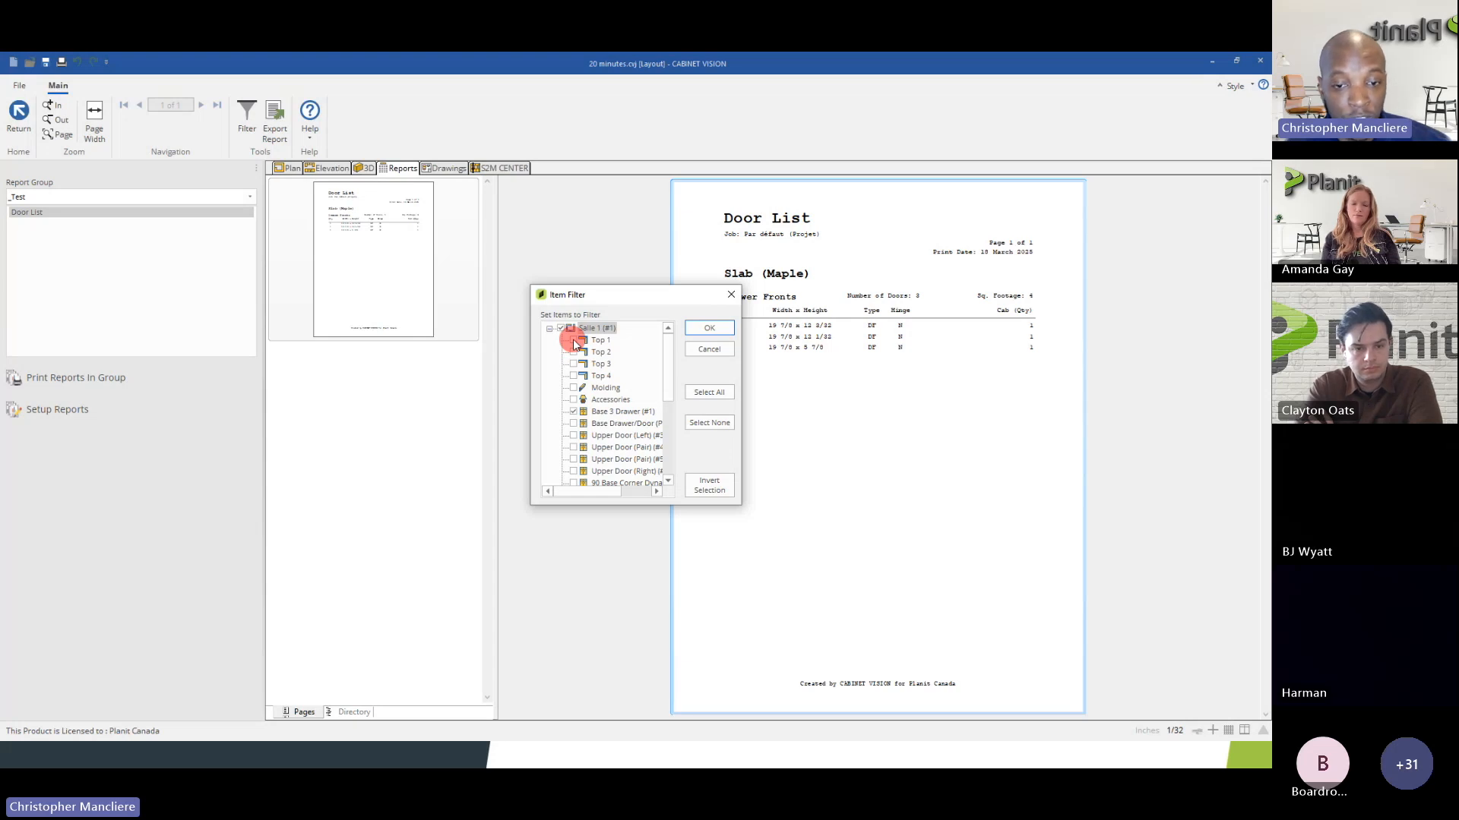
pyautogui.scroll(-5, 575, 431)
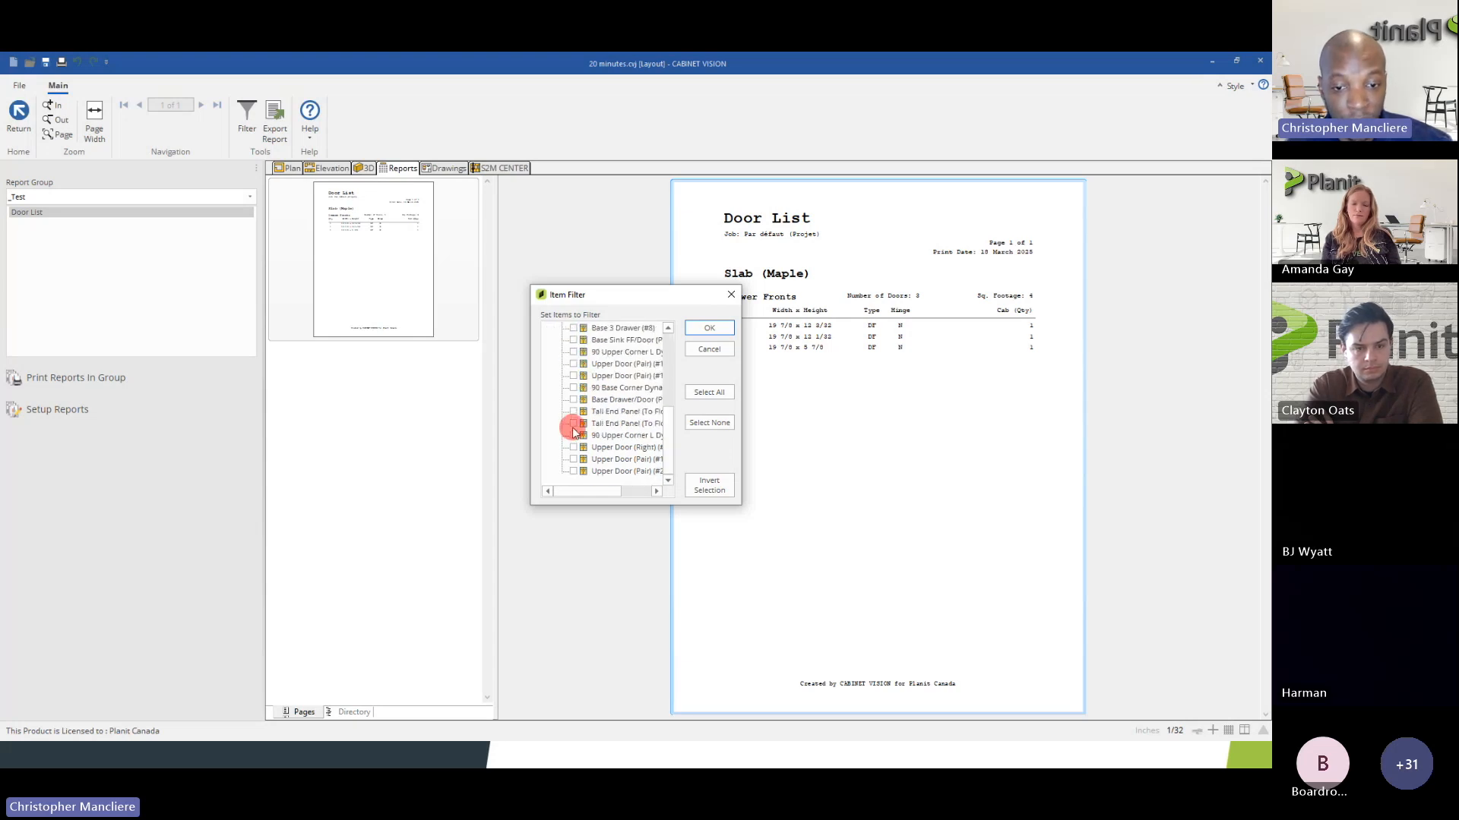
pyautogui.scroll(5, 575, 431)
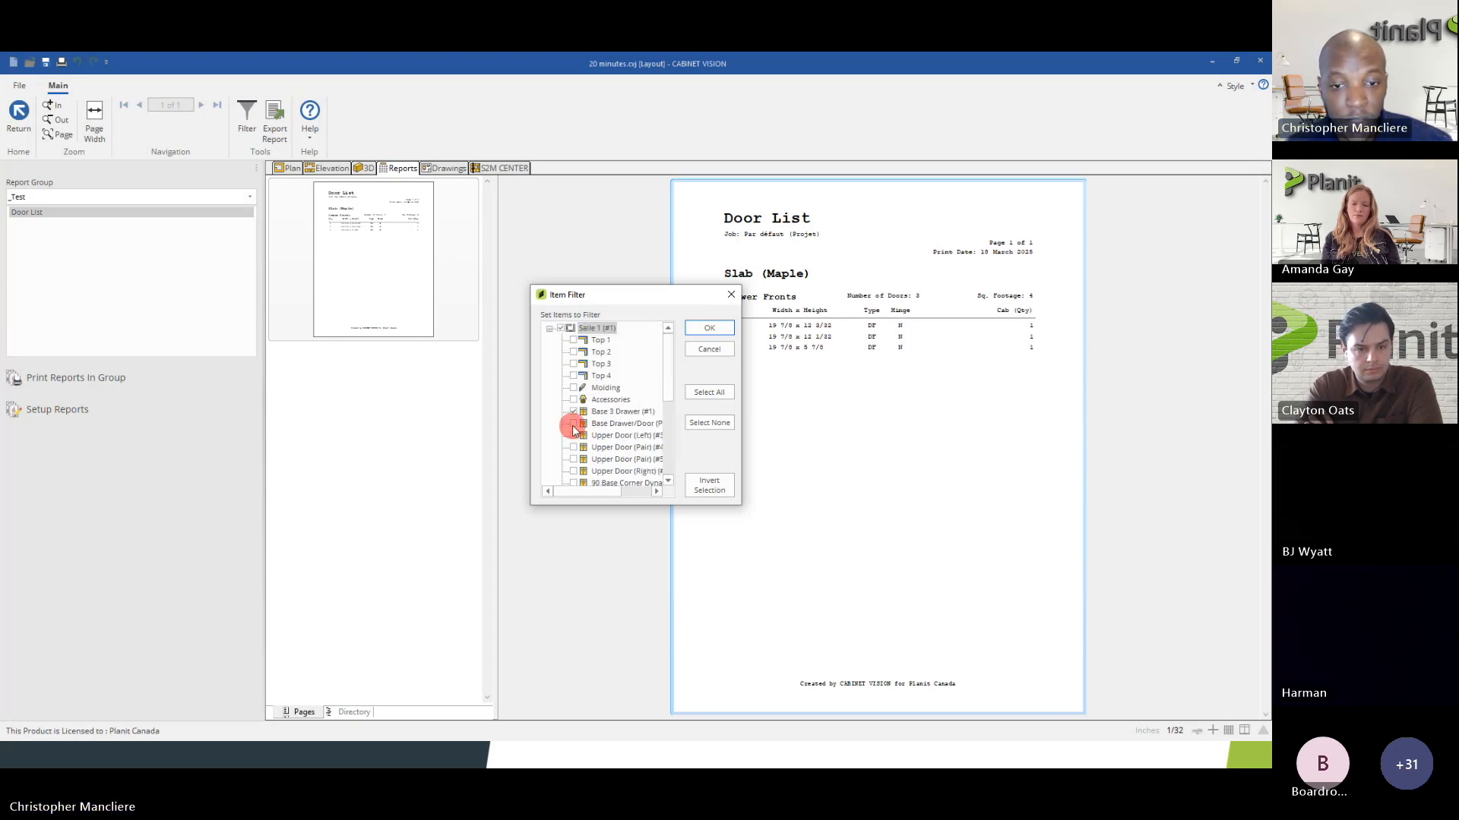
pyautogui.click(693, 352)
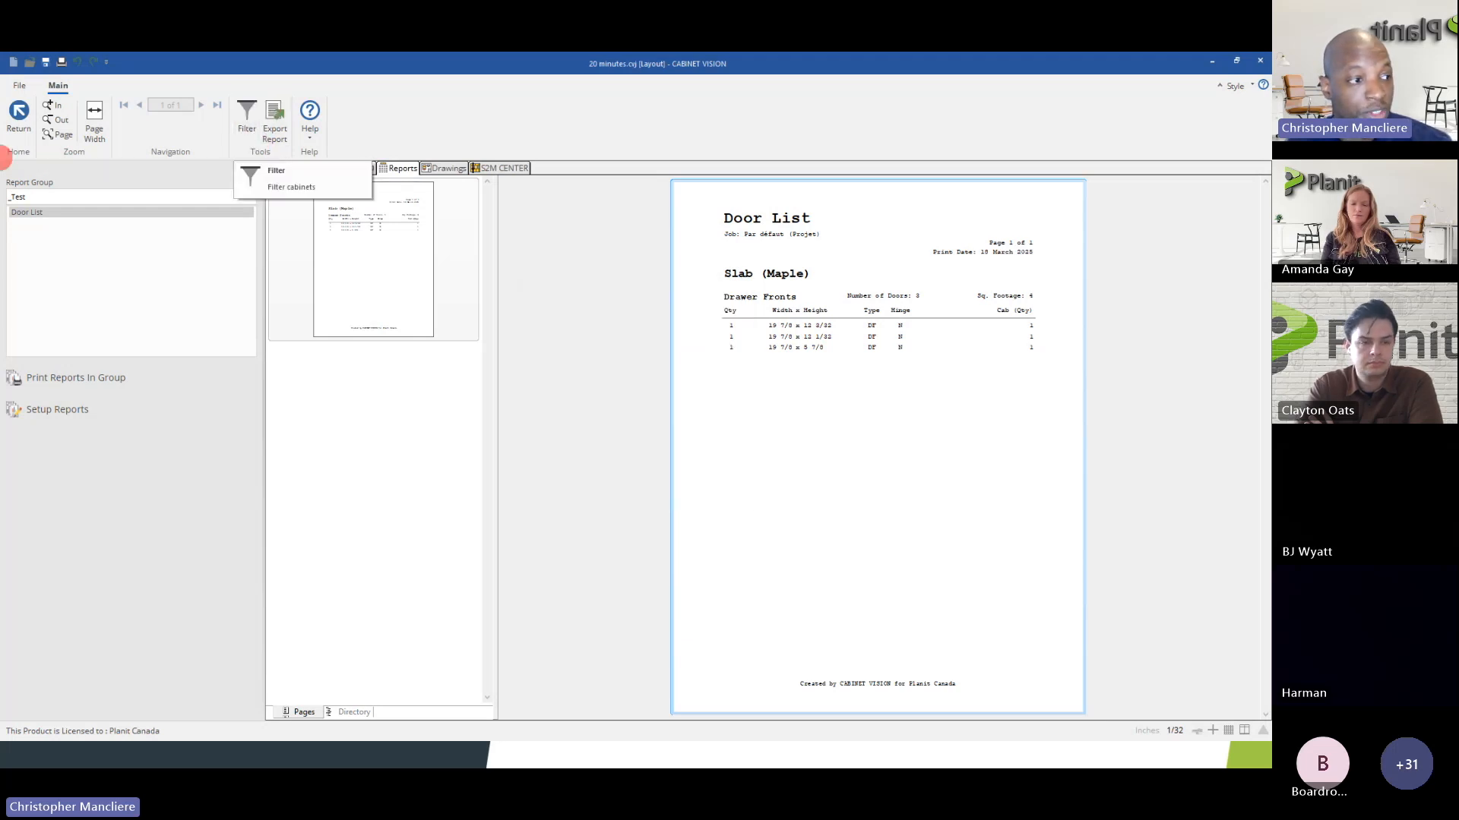
pyautogui.hotkey('alt', 'Tab')
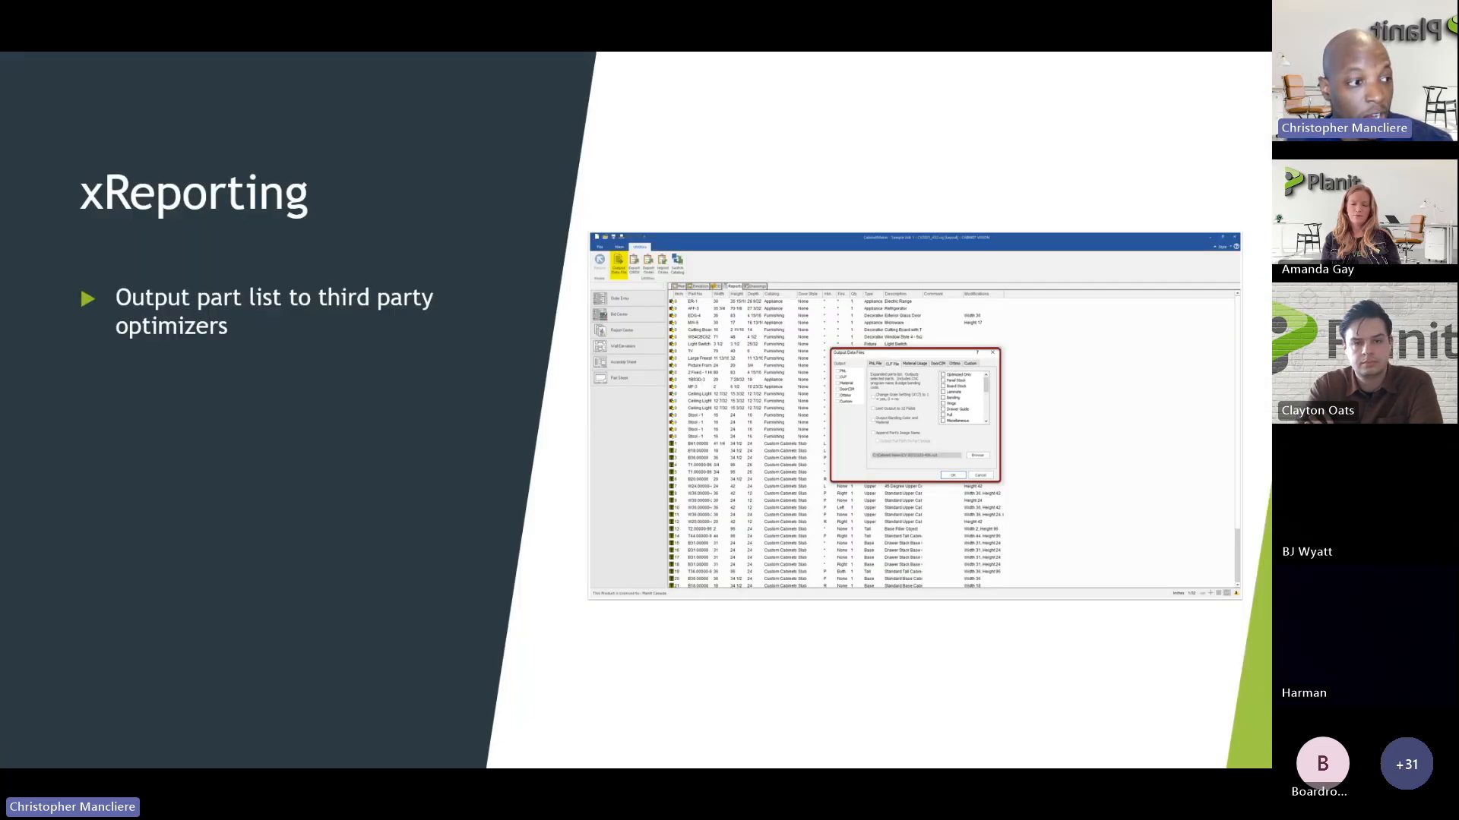
pyautogui.press('Right')
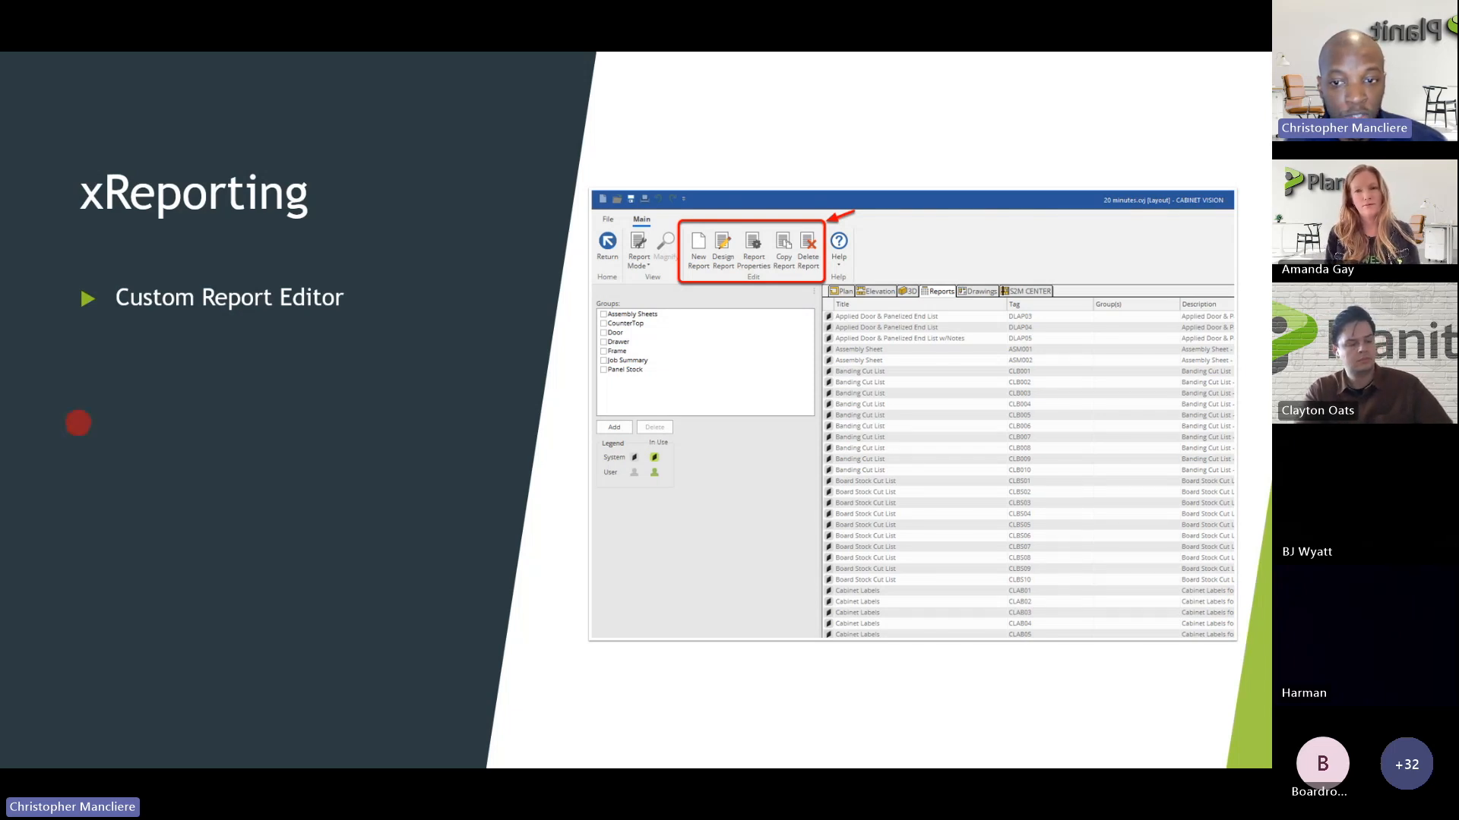
pyautogui.press('Right')
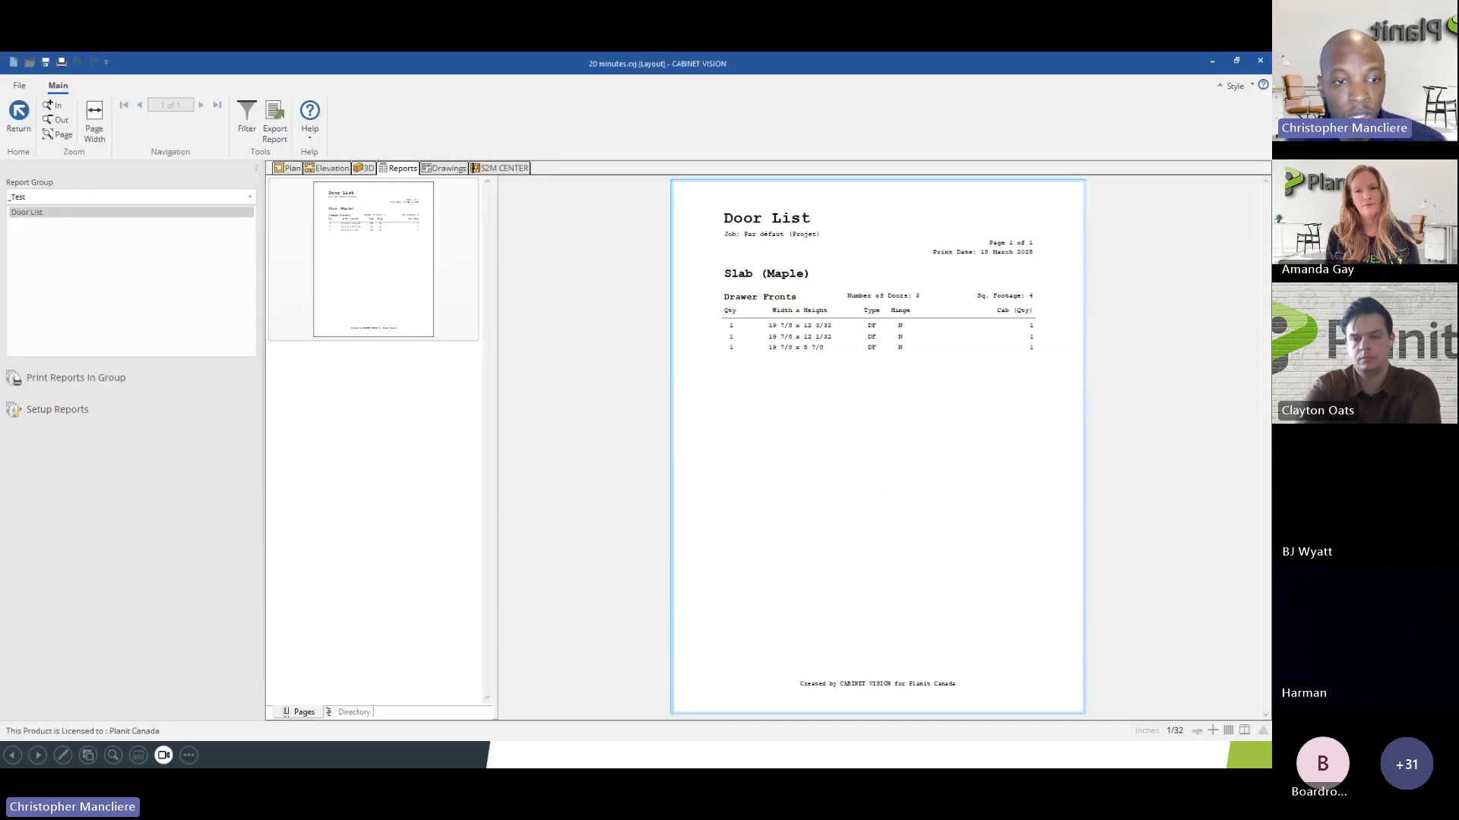
# - Open the report setup and inspect the advanced properties of the Miscellaneous Material Cut List tagged CLMI09
pyautogui.click(48, 410)
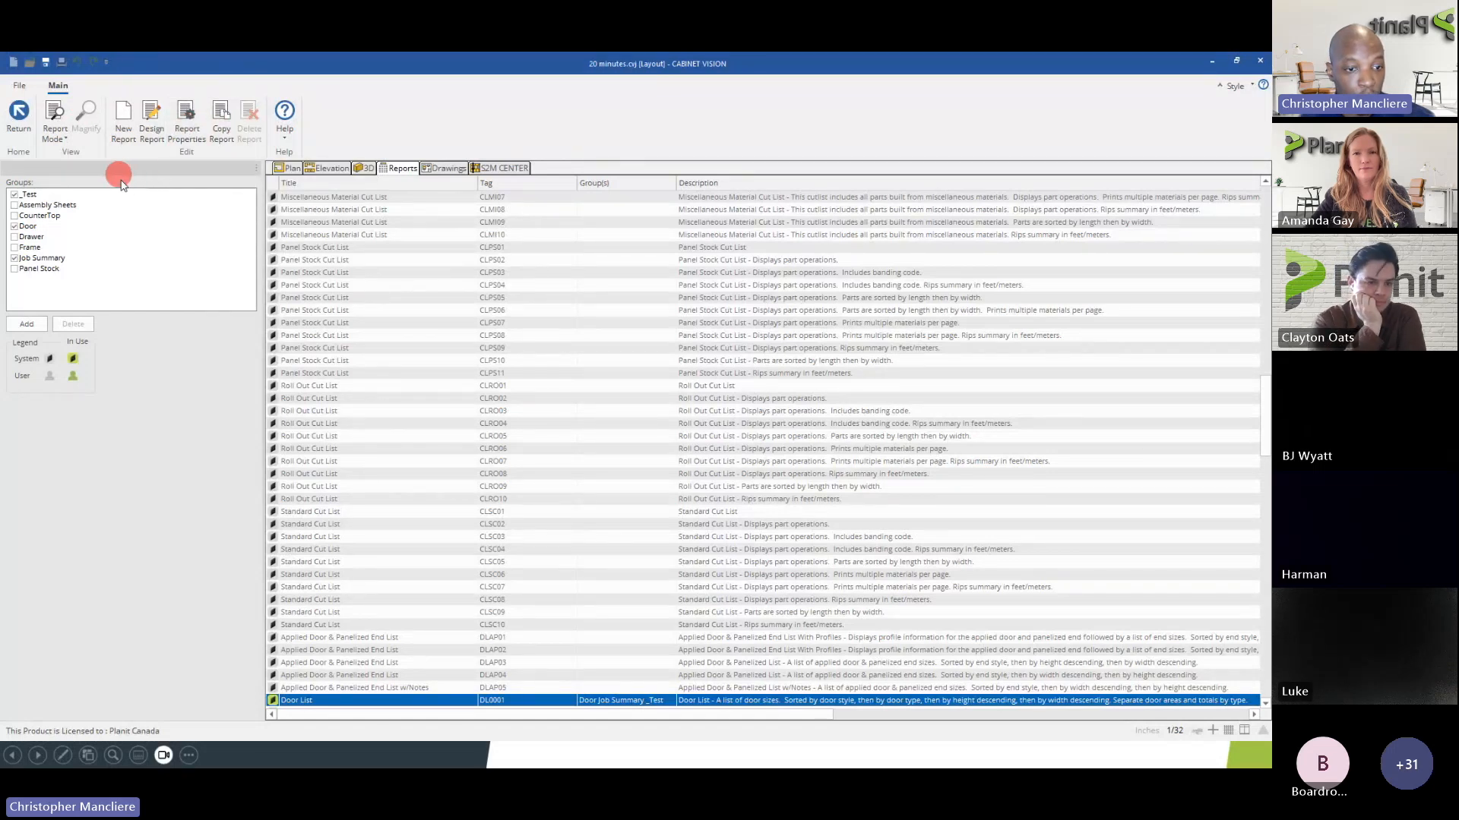
pyautogui.scroll(5, 308, 381)
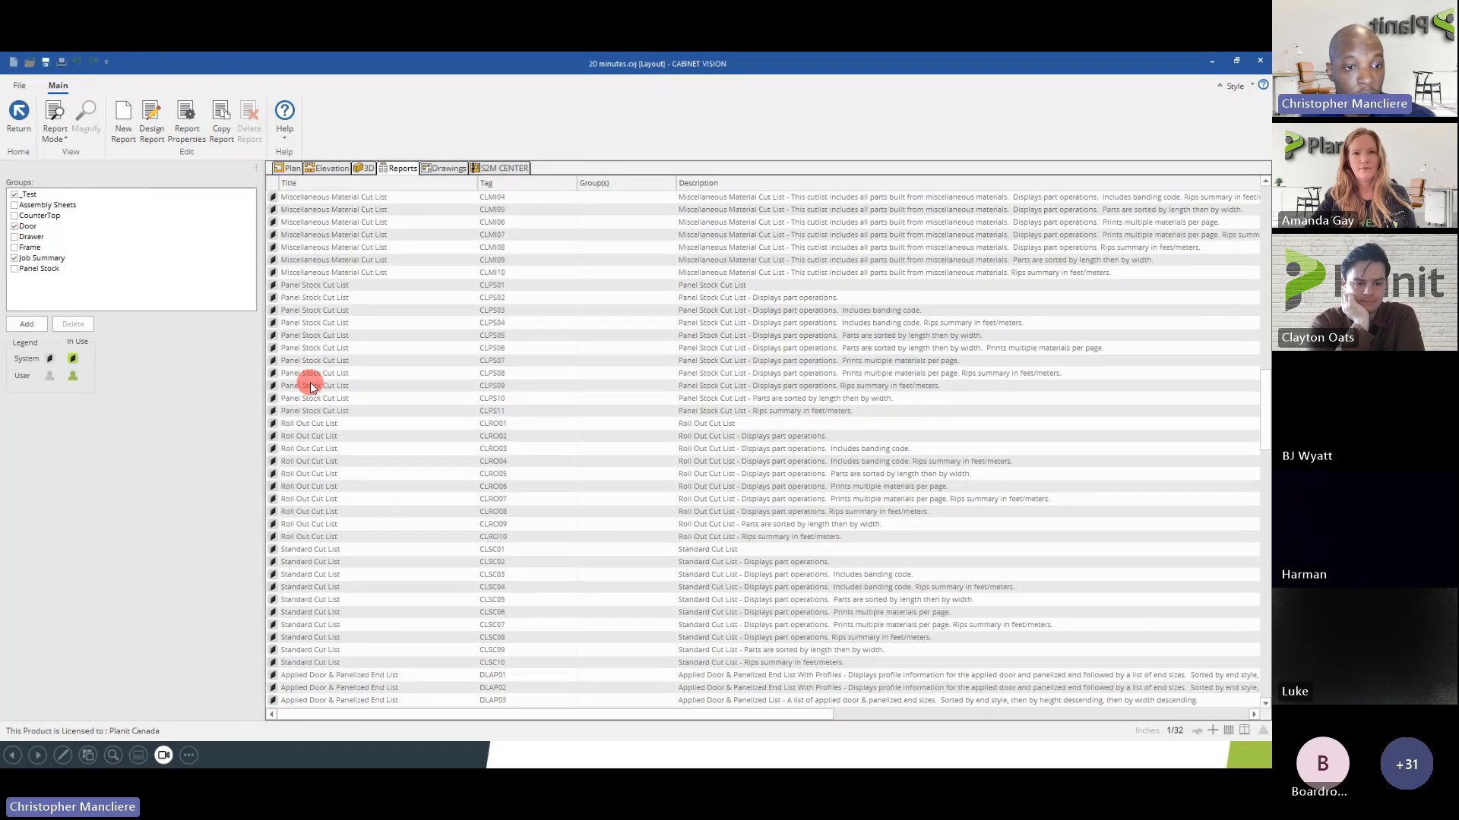
pyautogui.click(277, 411)
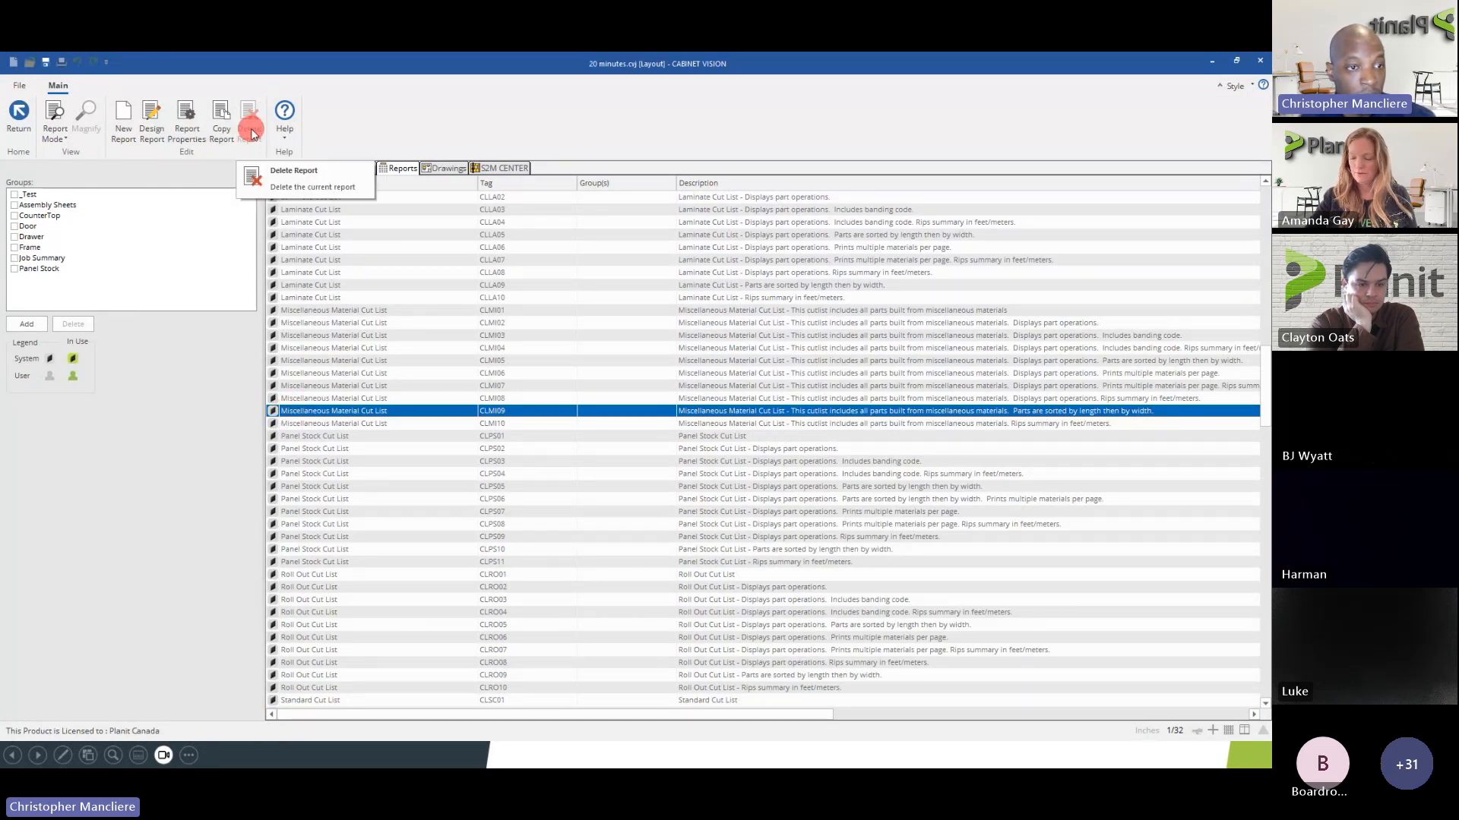
pyautogui.click(185, 140)
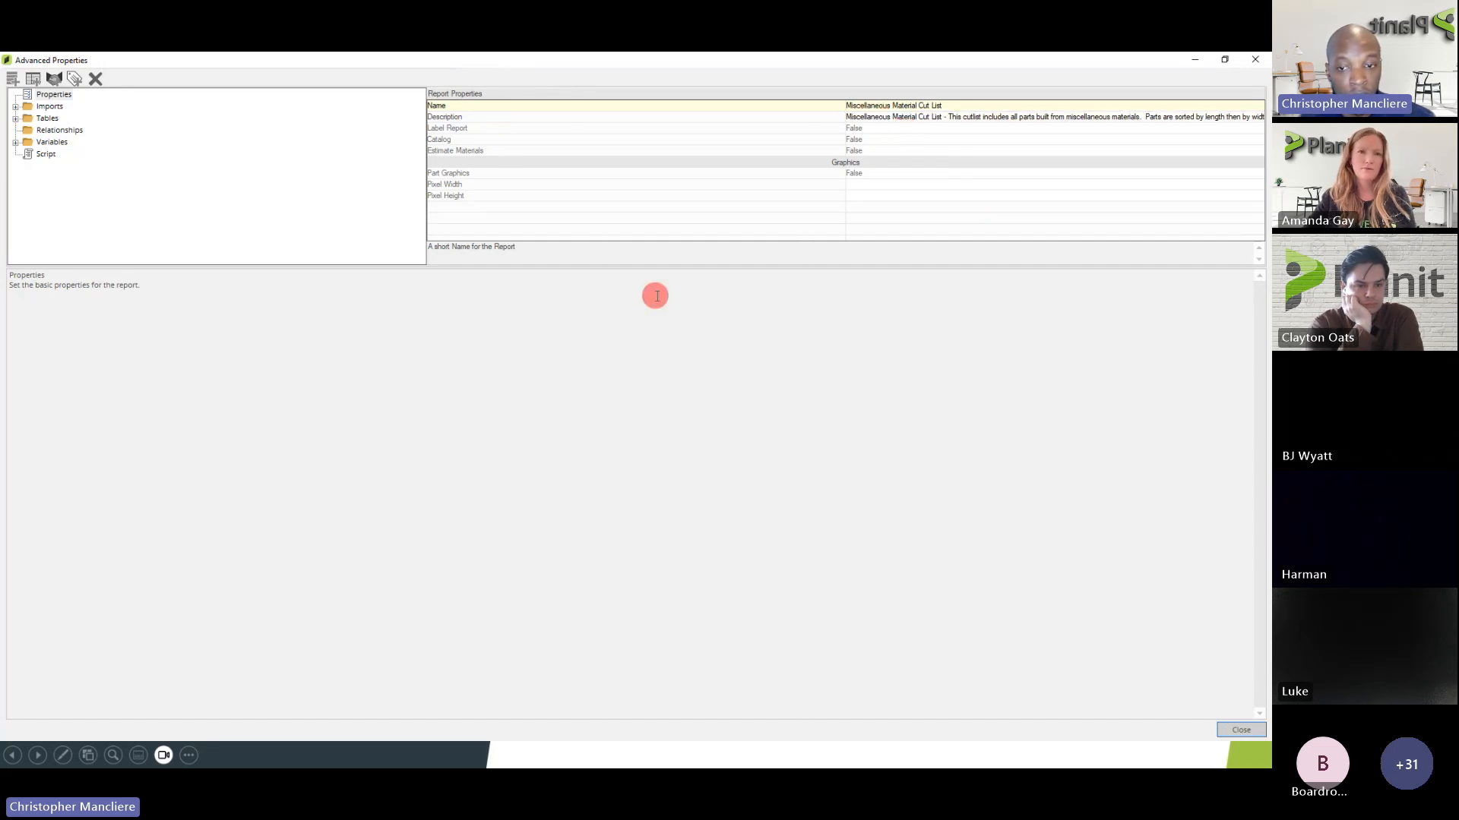
pyautogui.click(1241, 731)
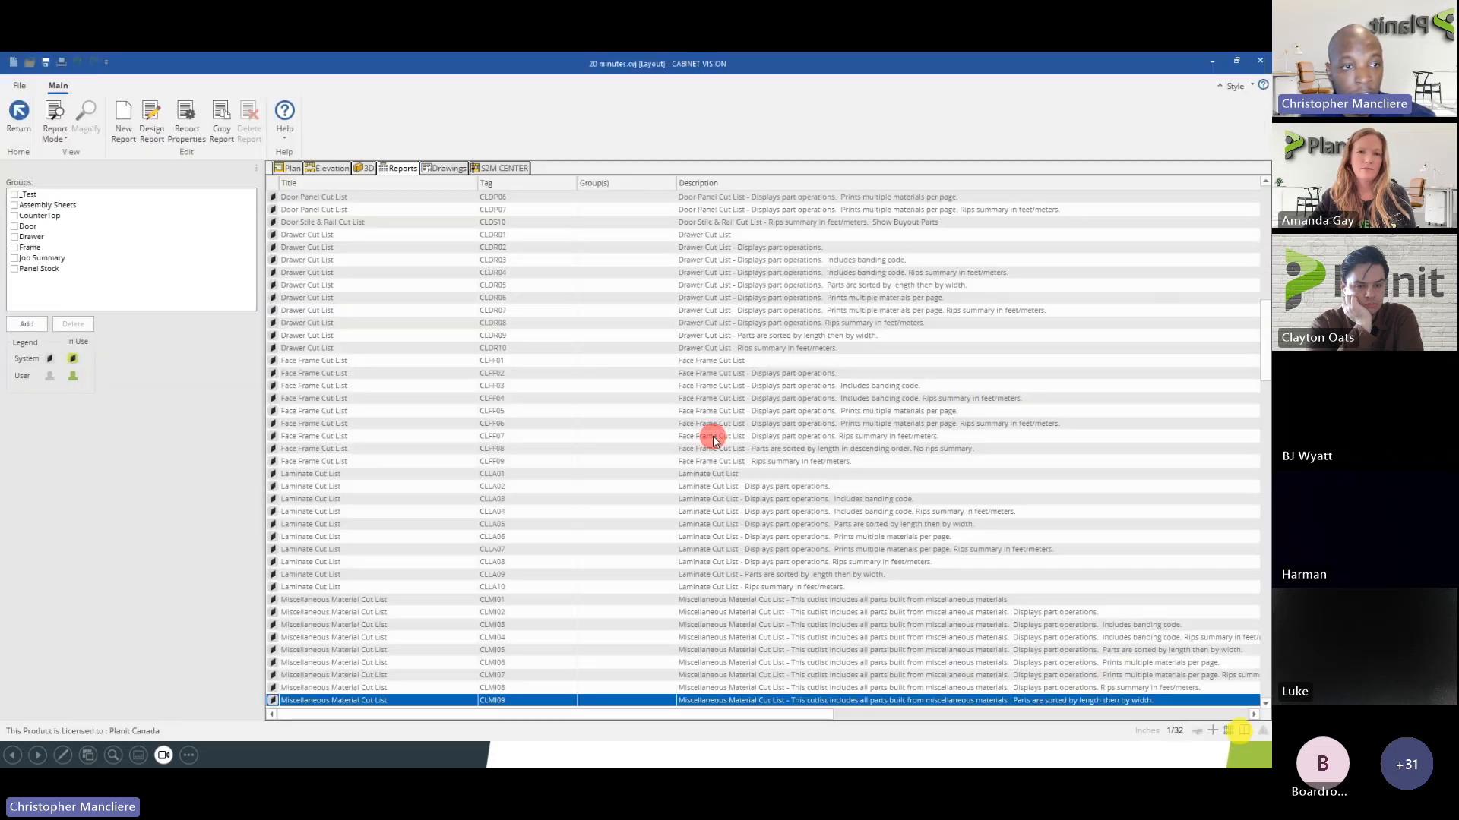
# - Create a design copy titled "test - Miscellaneous Material Cut List" and look over its layout and insertable objects in the report designer
pyautogui.click(149, 124)
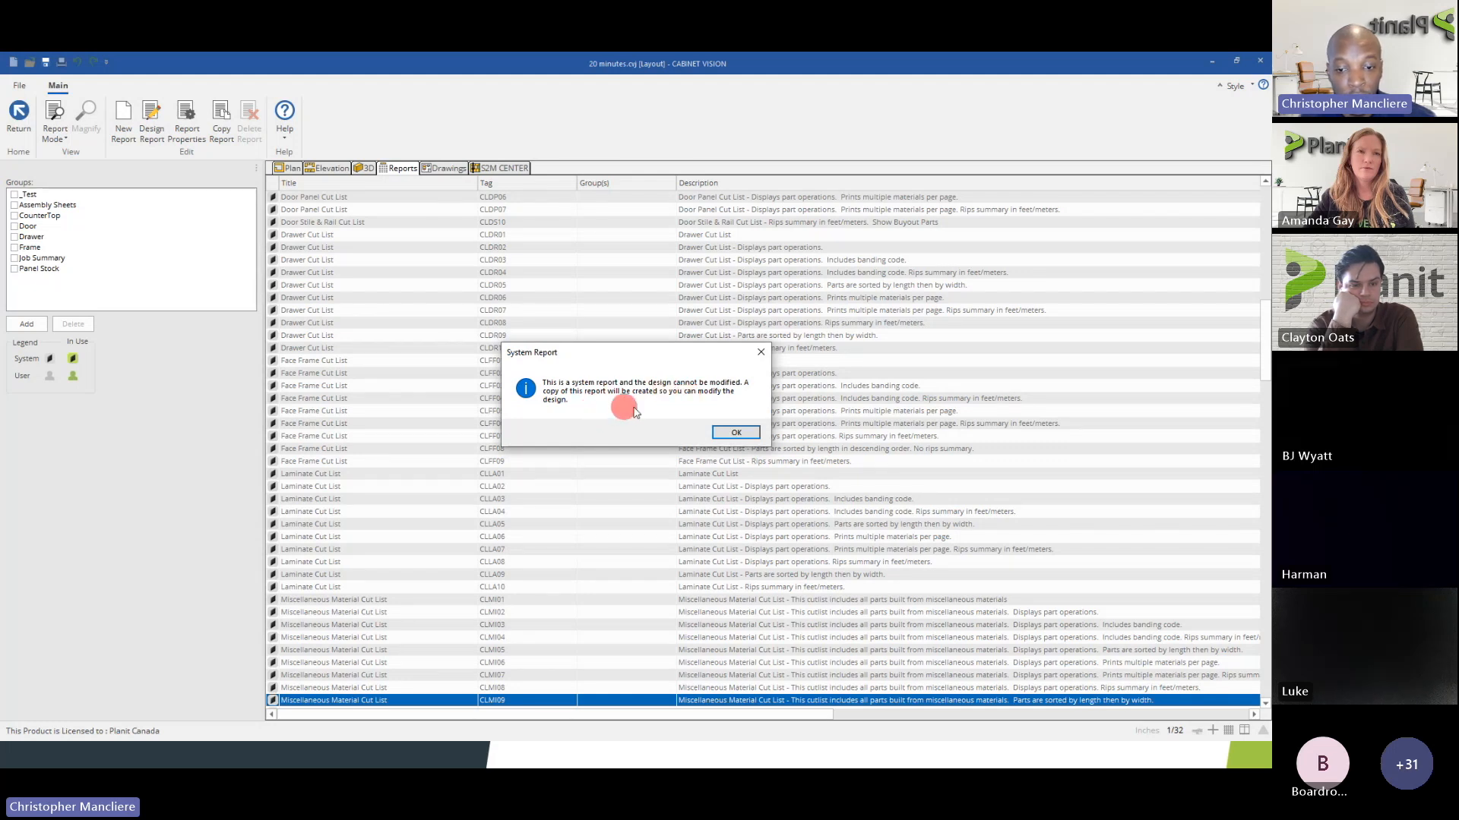
pyautogui.click(737, 433)
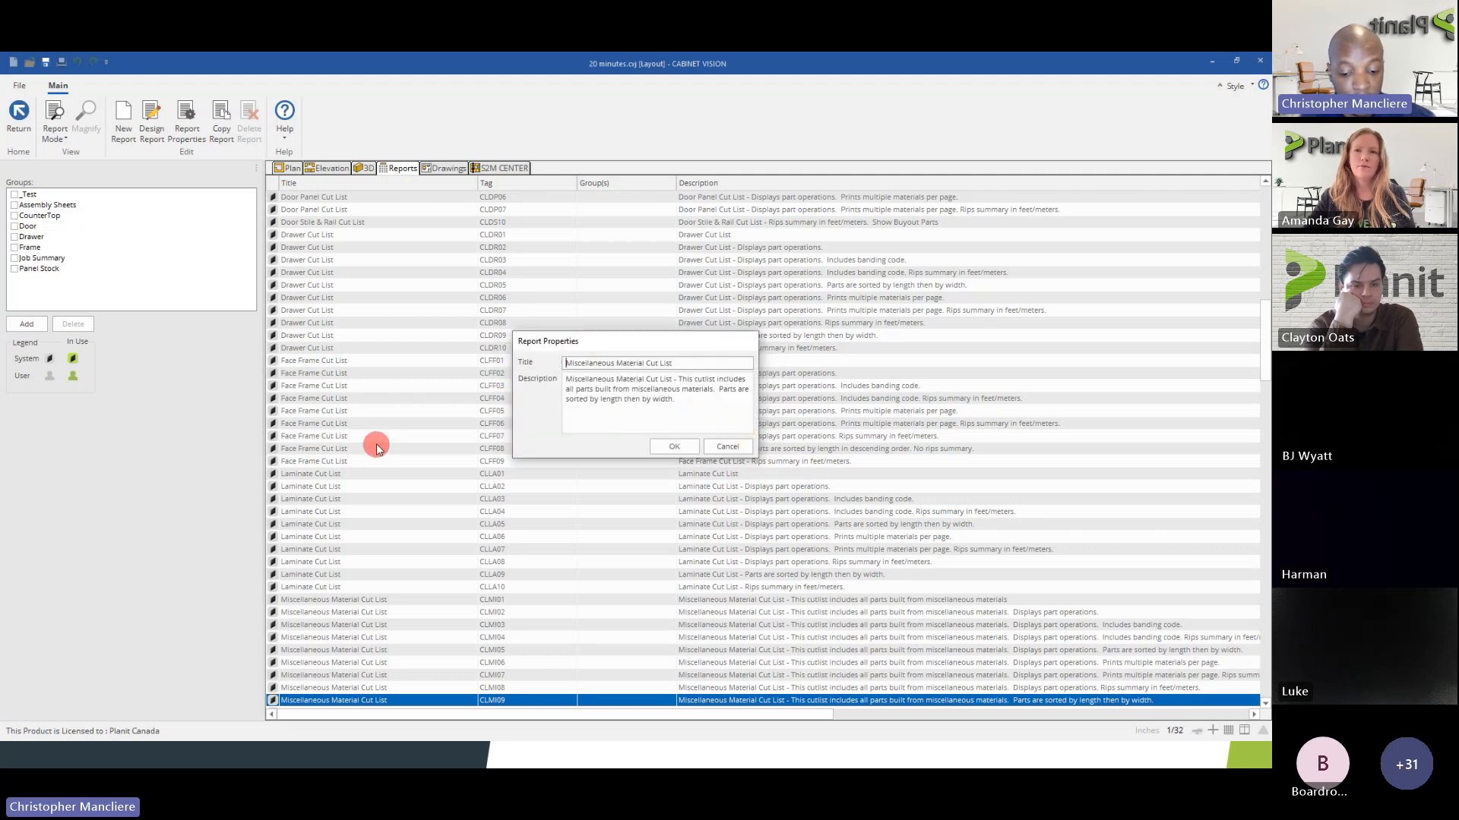
pyautogui.write('t')
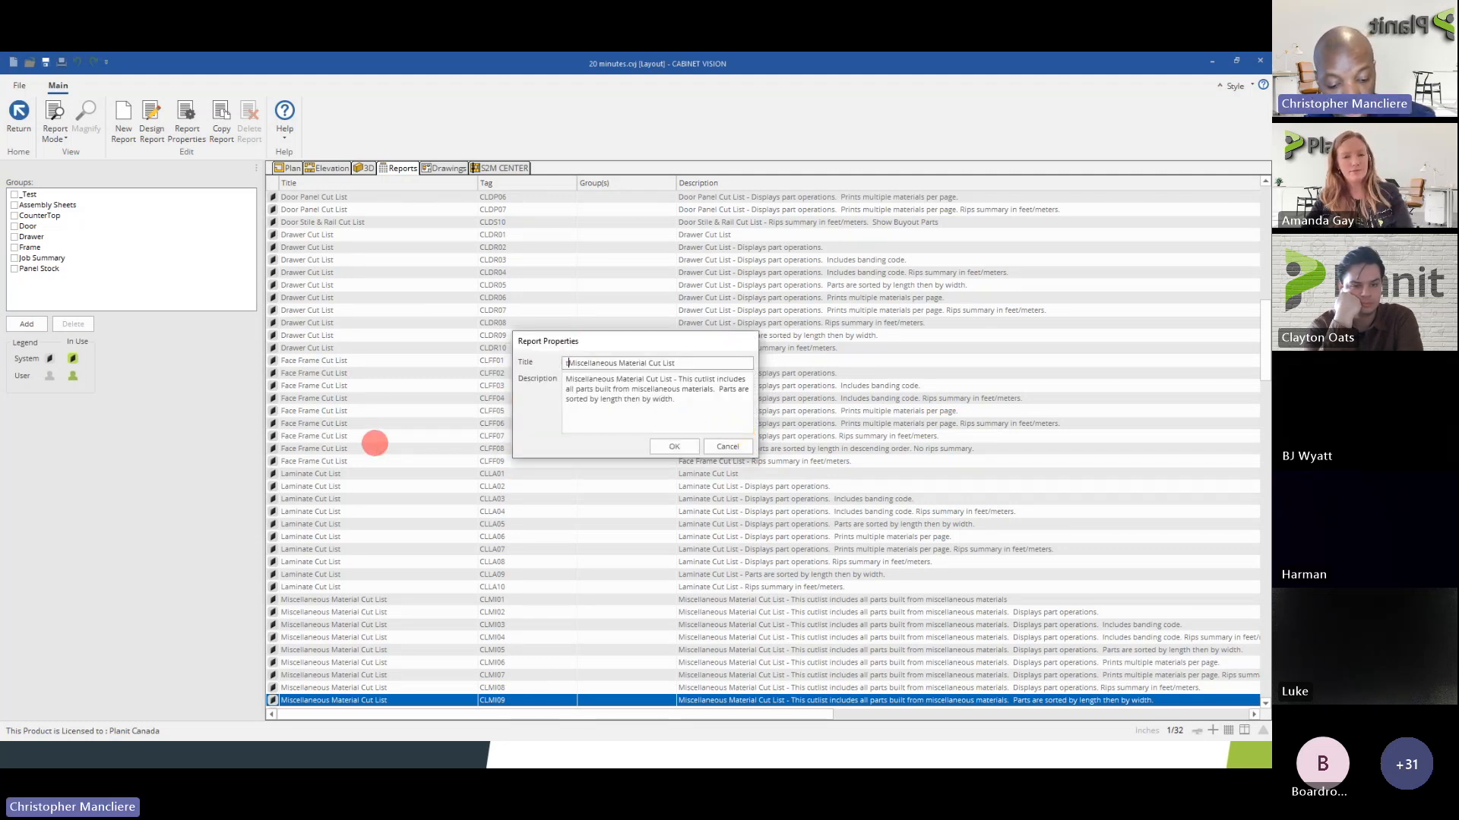
pyautogui.write('est -')
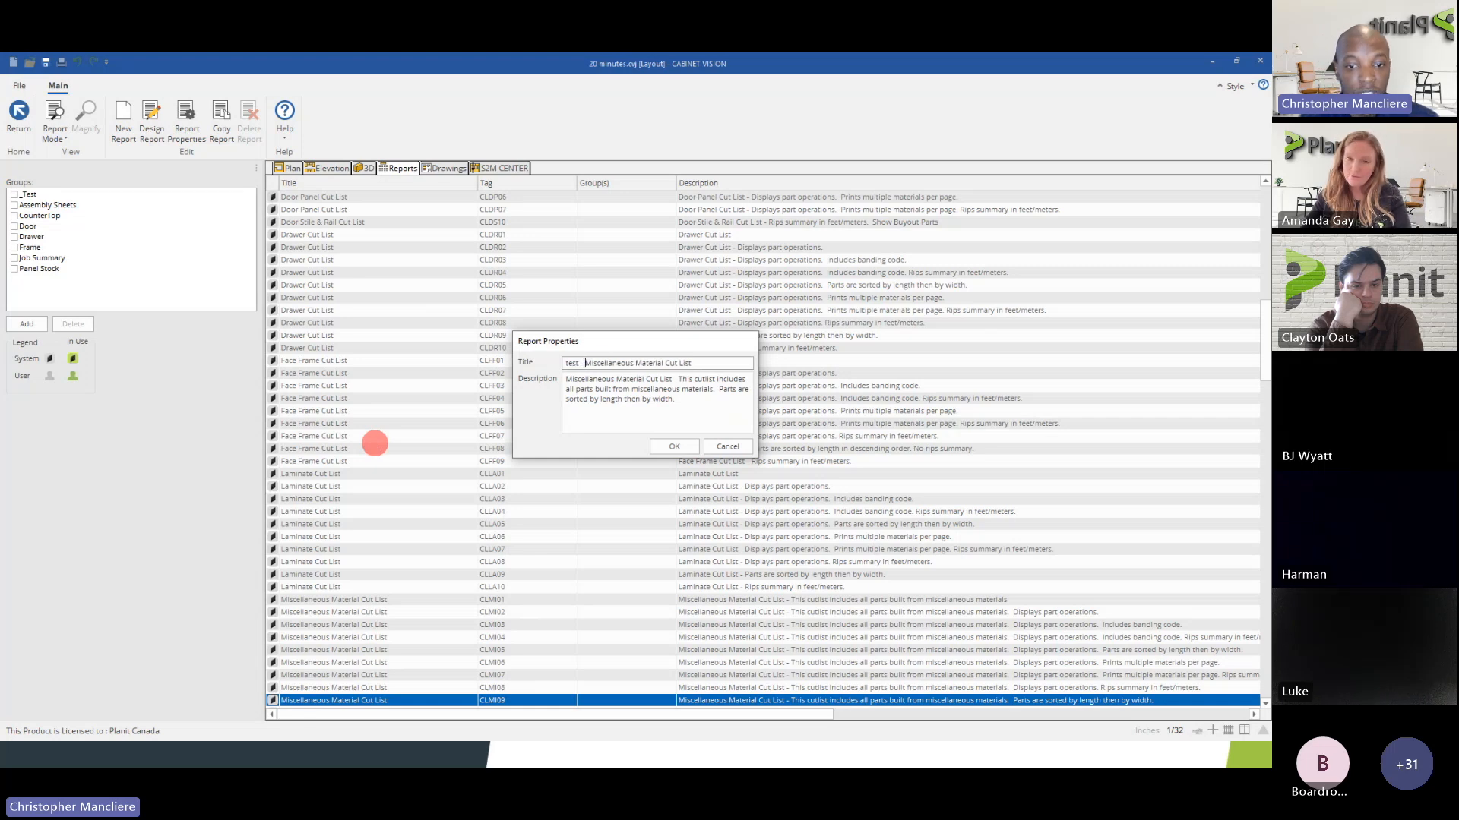
pyautogui.click(668, 446)
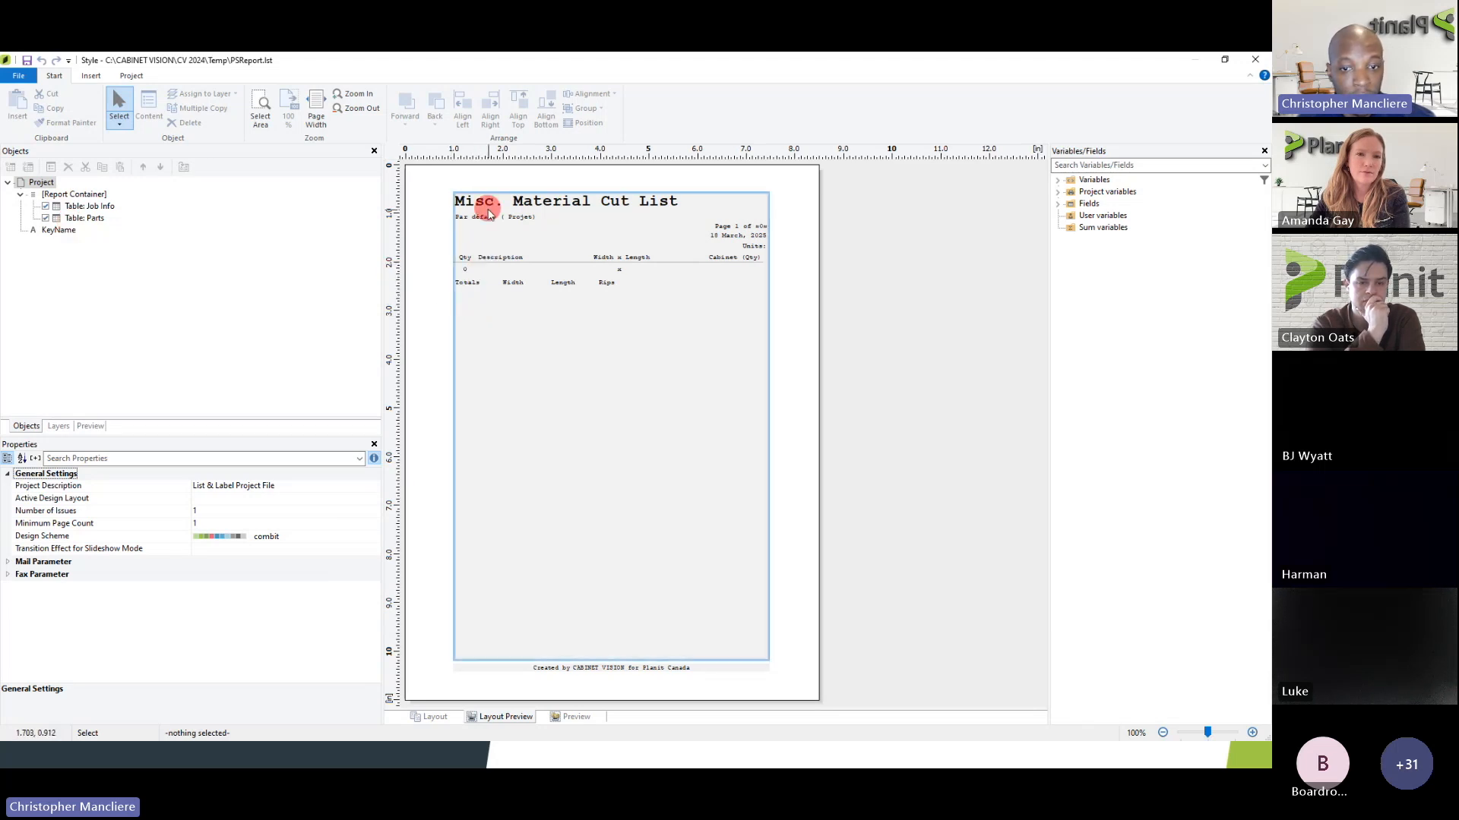
pyautogui.click(93, 76)
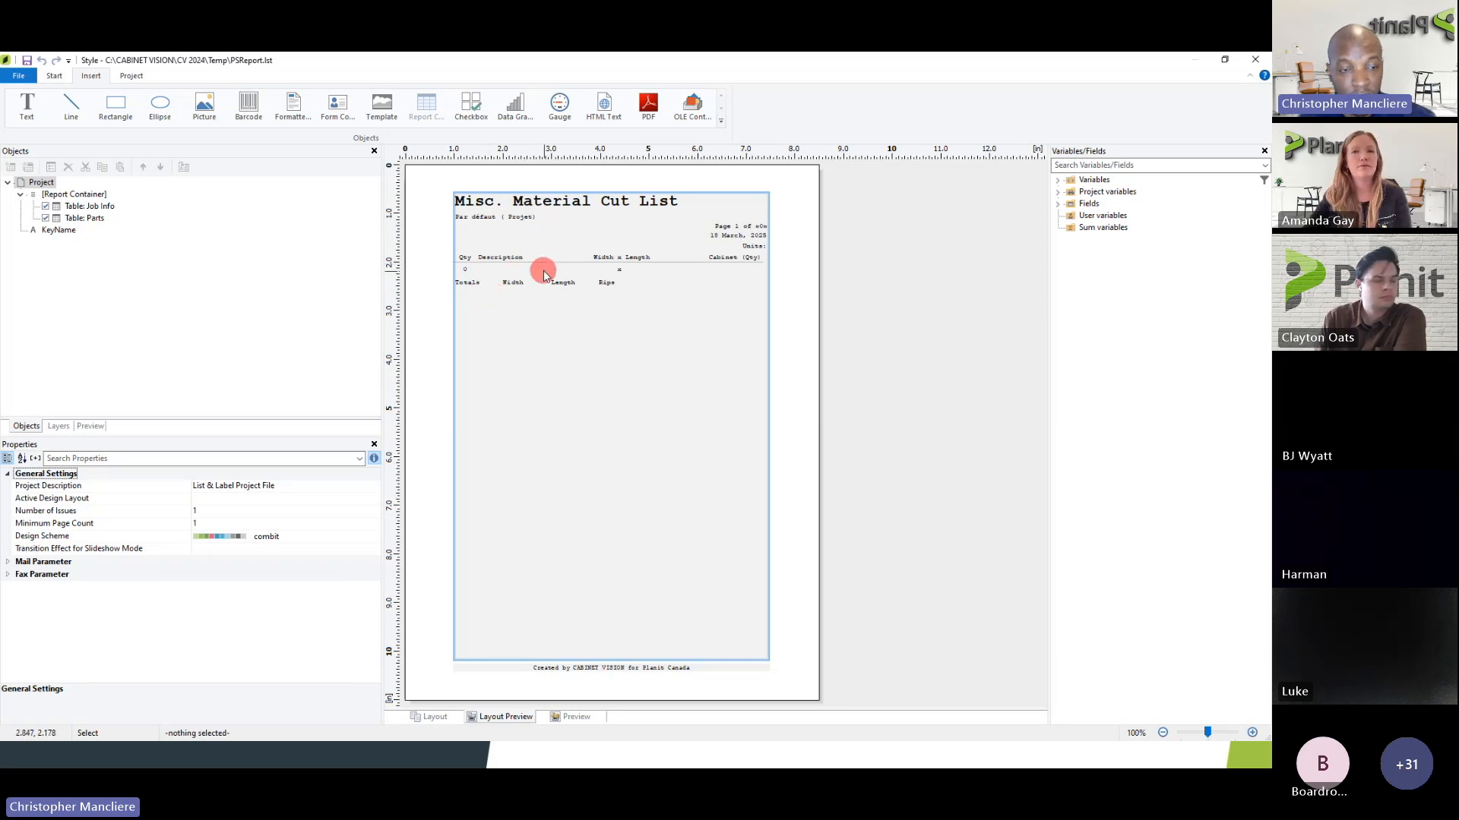
pyautogui.click(1256, 64)
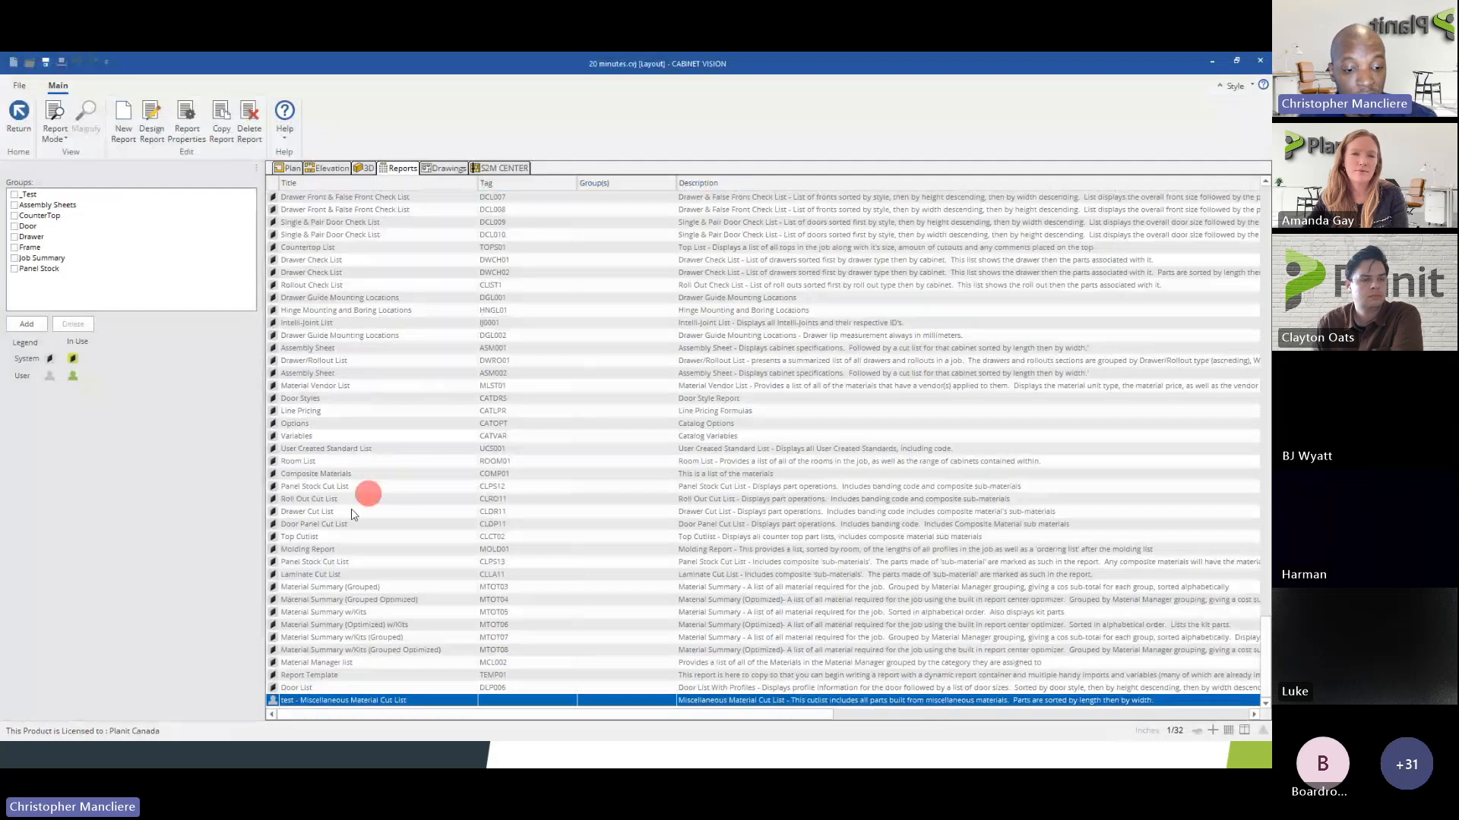
# - Delete the user report "test - Miscellaneous Material Cut List" from the report list
pyautogui.press('ctrl')
pyautogui.press('ctrl')
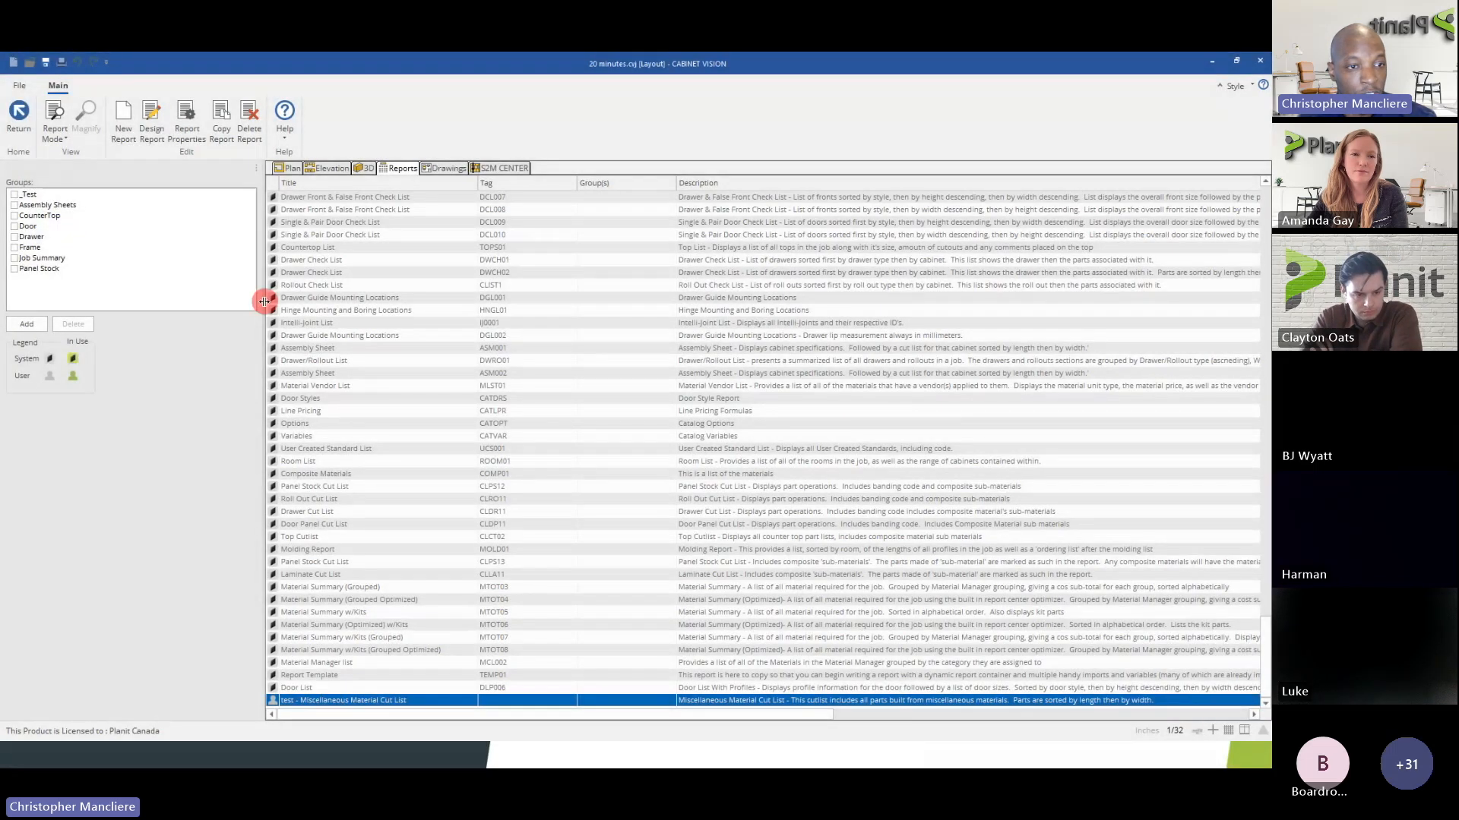
pyautogui.click(249, 120)
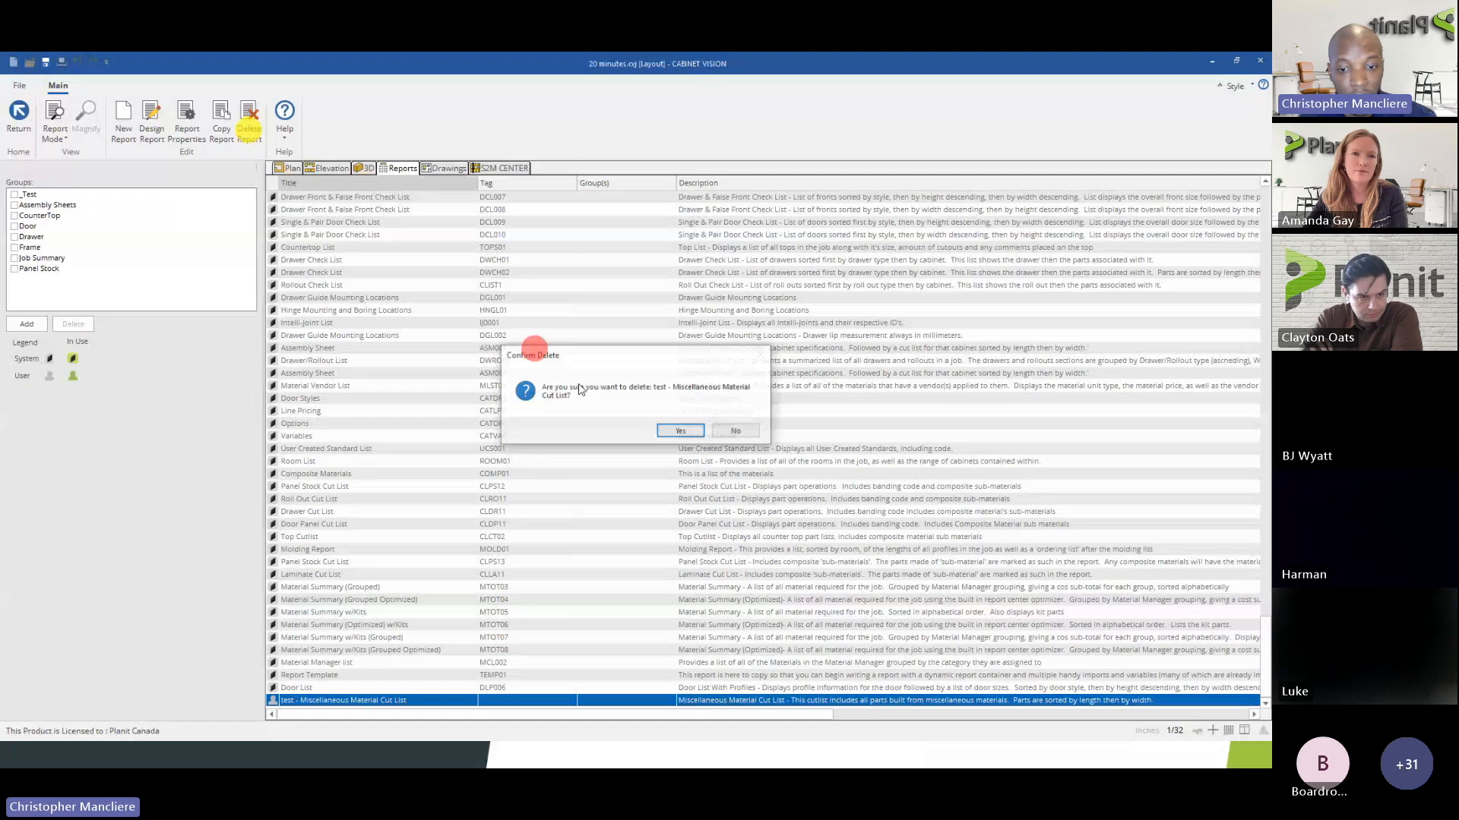
pyautogui.click(672, 432)
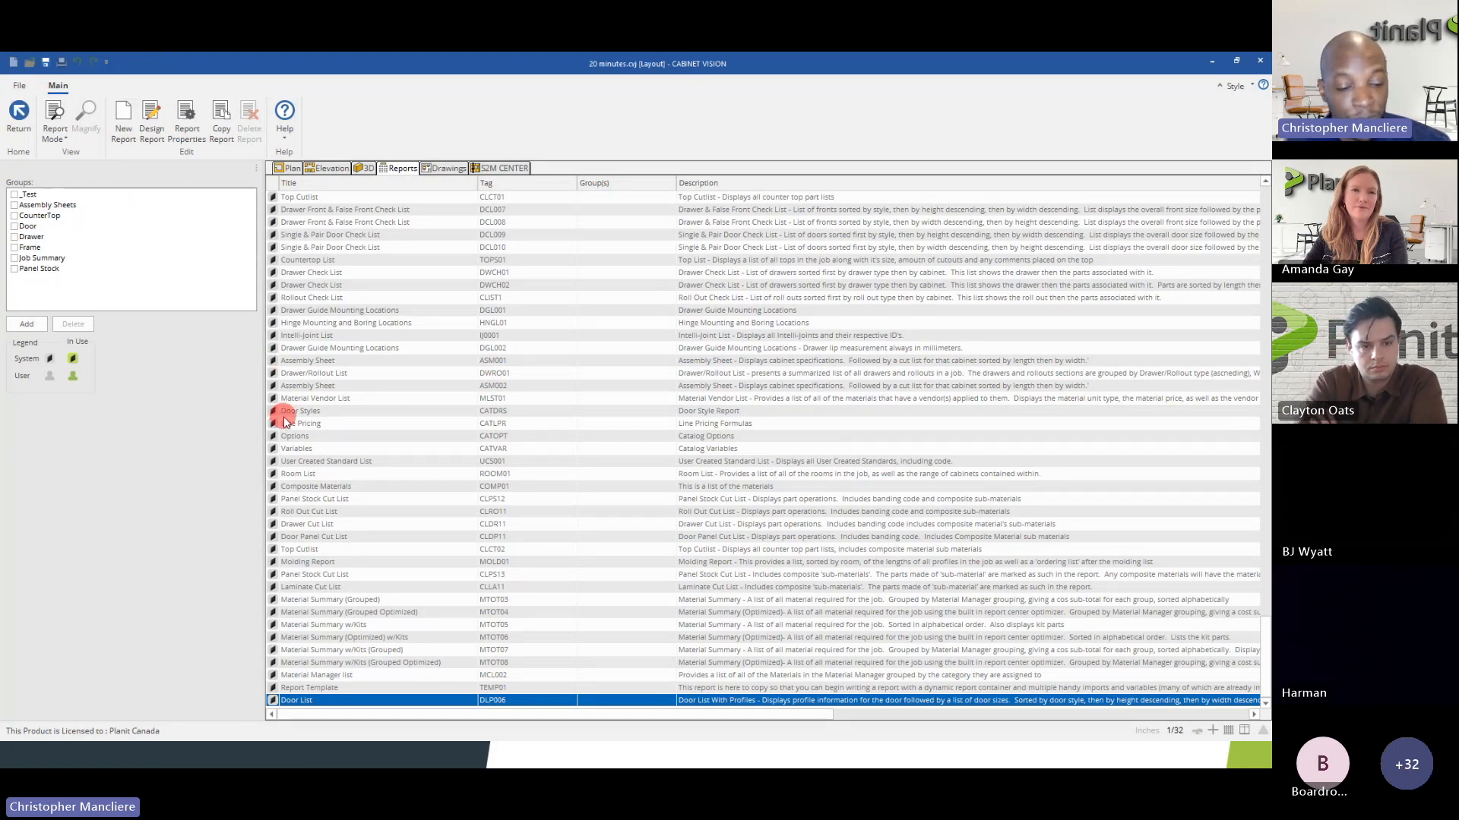
# - Create a new blank report and look at its default name and description properties
pyautogui.click(273, 575)
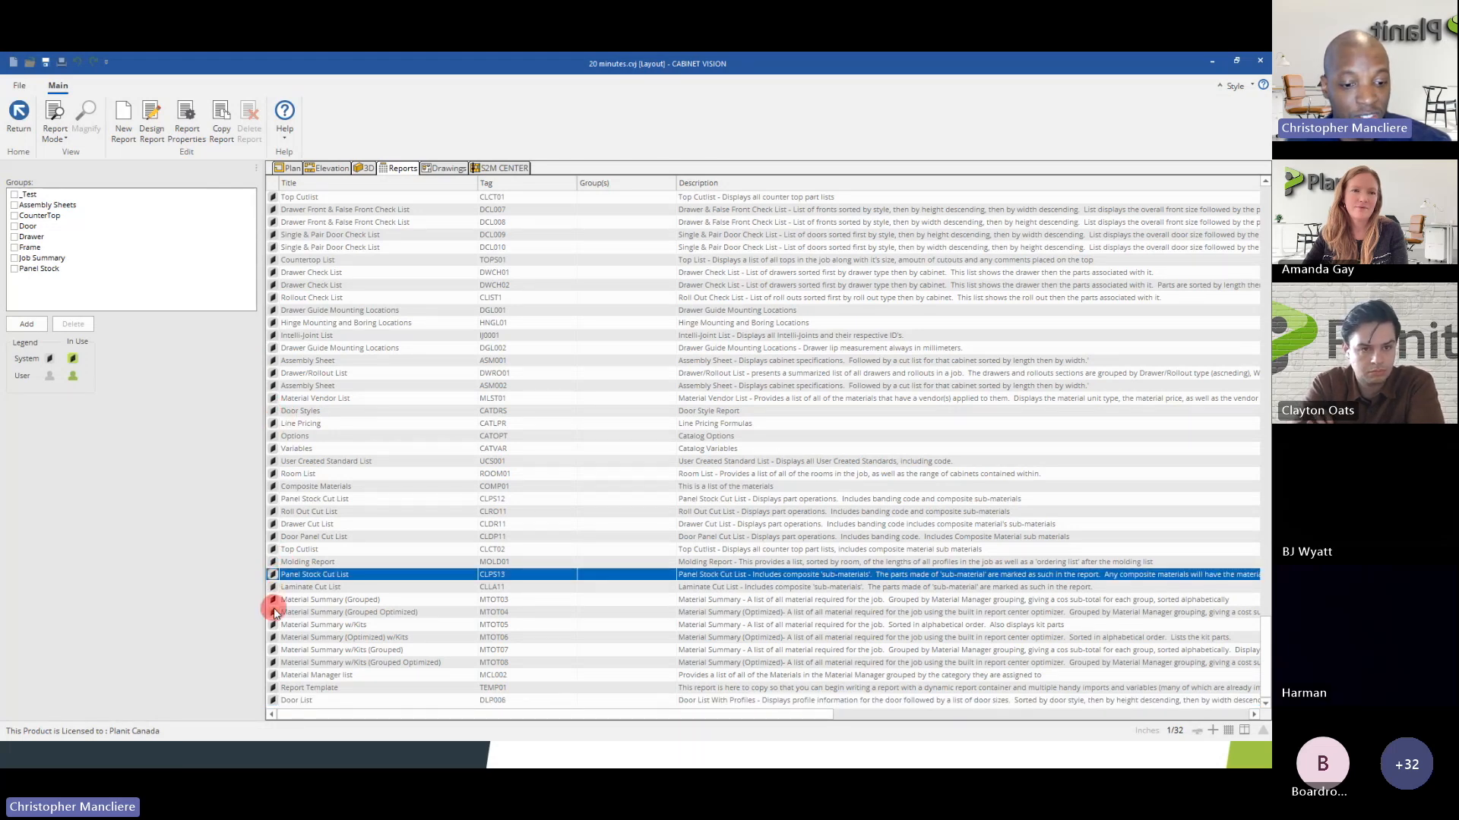
pyautogui.click(125, 134)
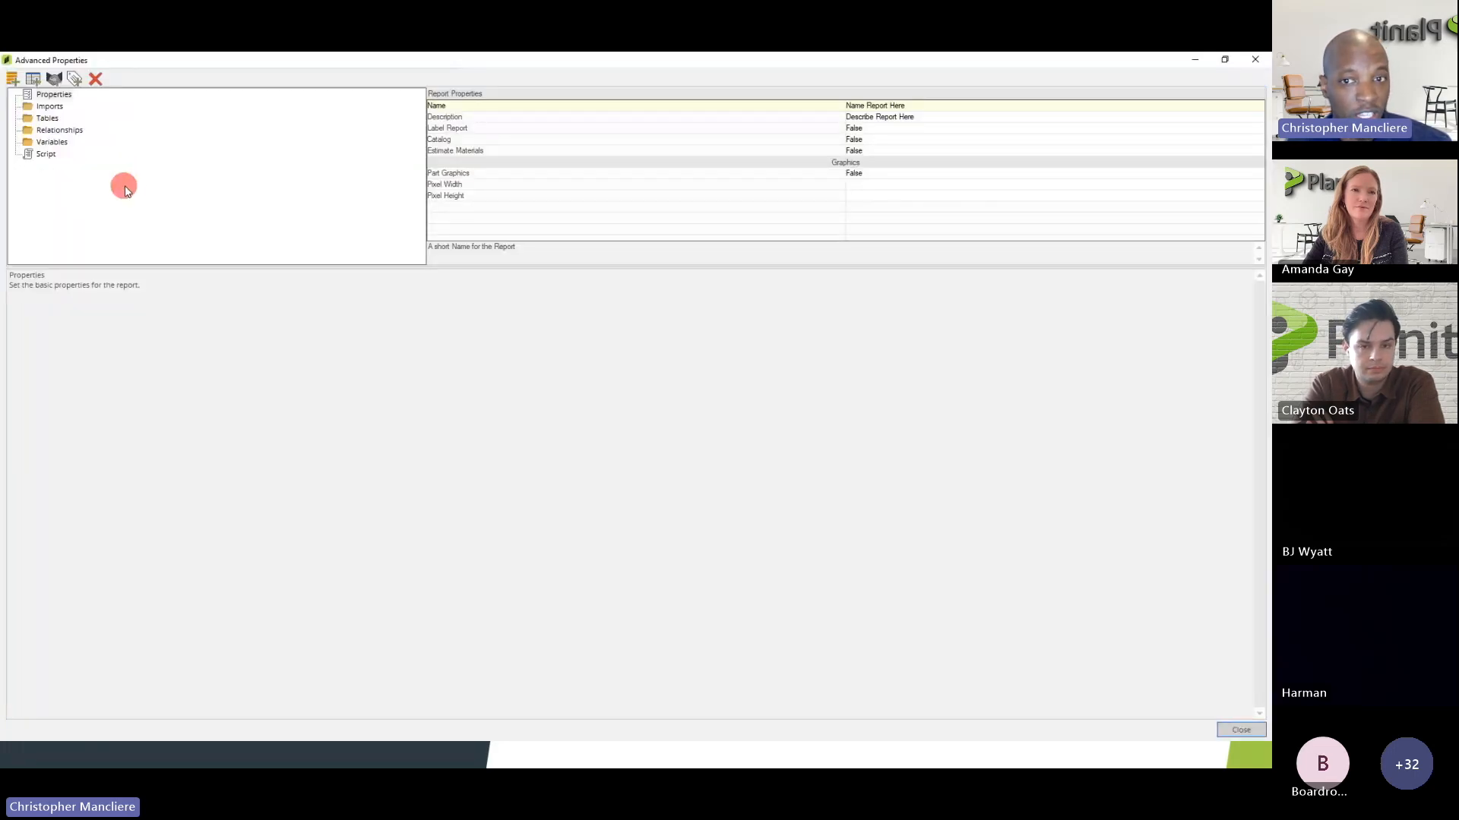
pyautogui.click(854, 106)
pyautogui.click(871, 117)
# - Examine the Imports, Tables and Relationships sections of the blank report, then close its advanced properties and the report designer
pyautogui.click(46, 117)
pyautogui.click(50, 130)
pyautogui.click(49, 117)
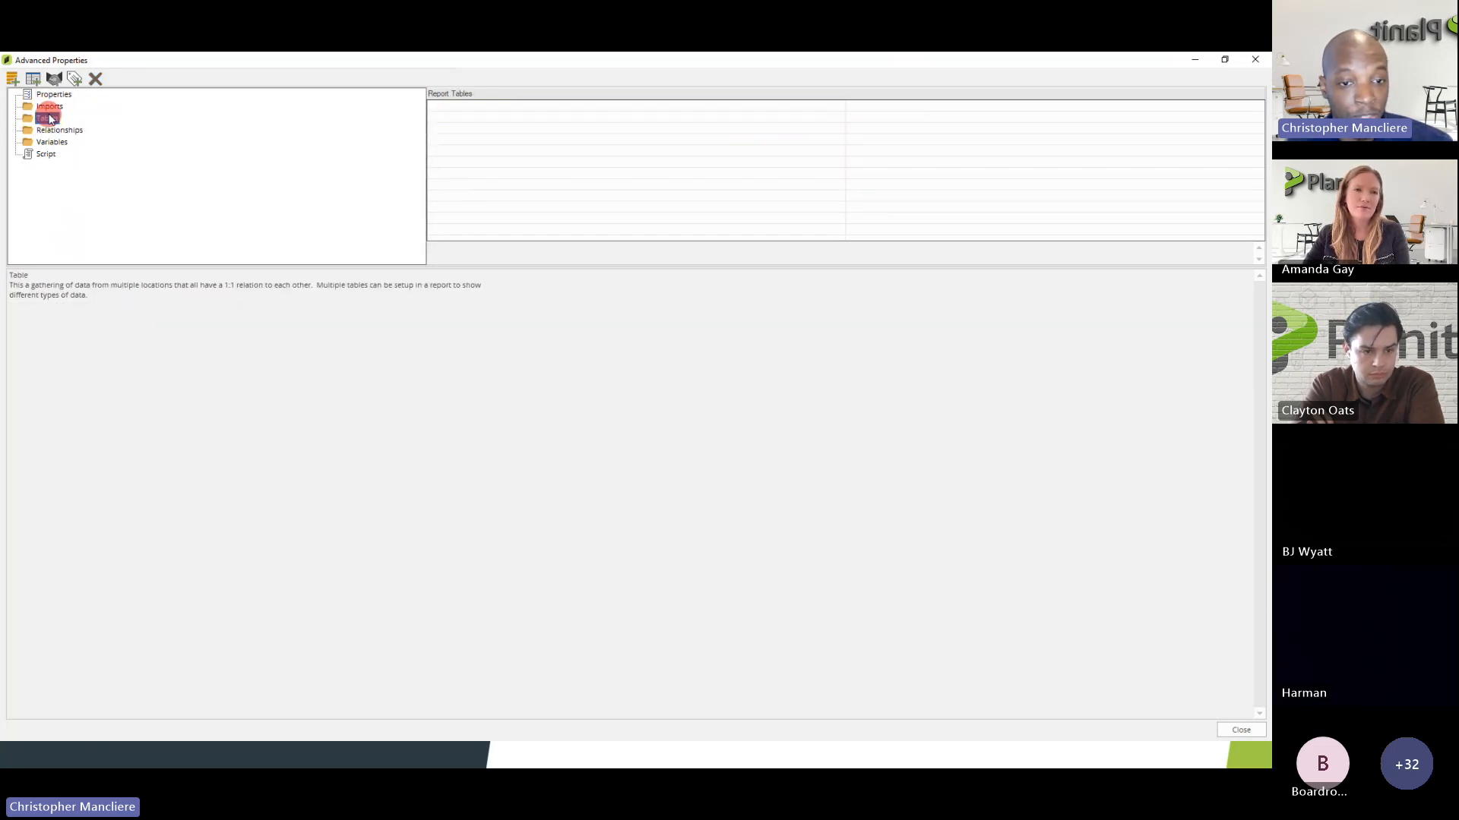
pyautogui.click(48, 106)
pyautogui.click(49, 118)
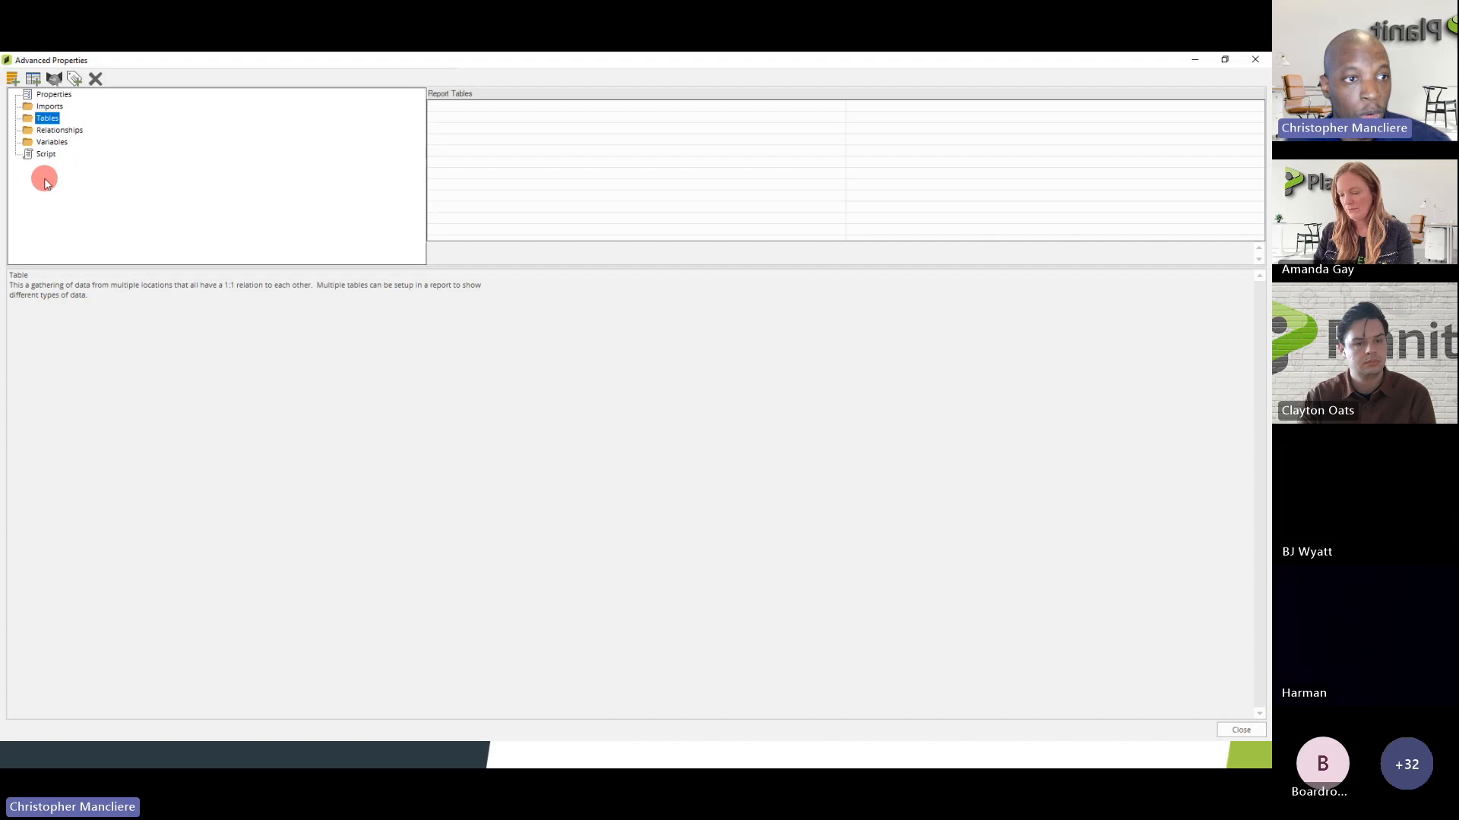
pyautogui.click(44, 109)
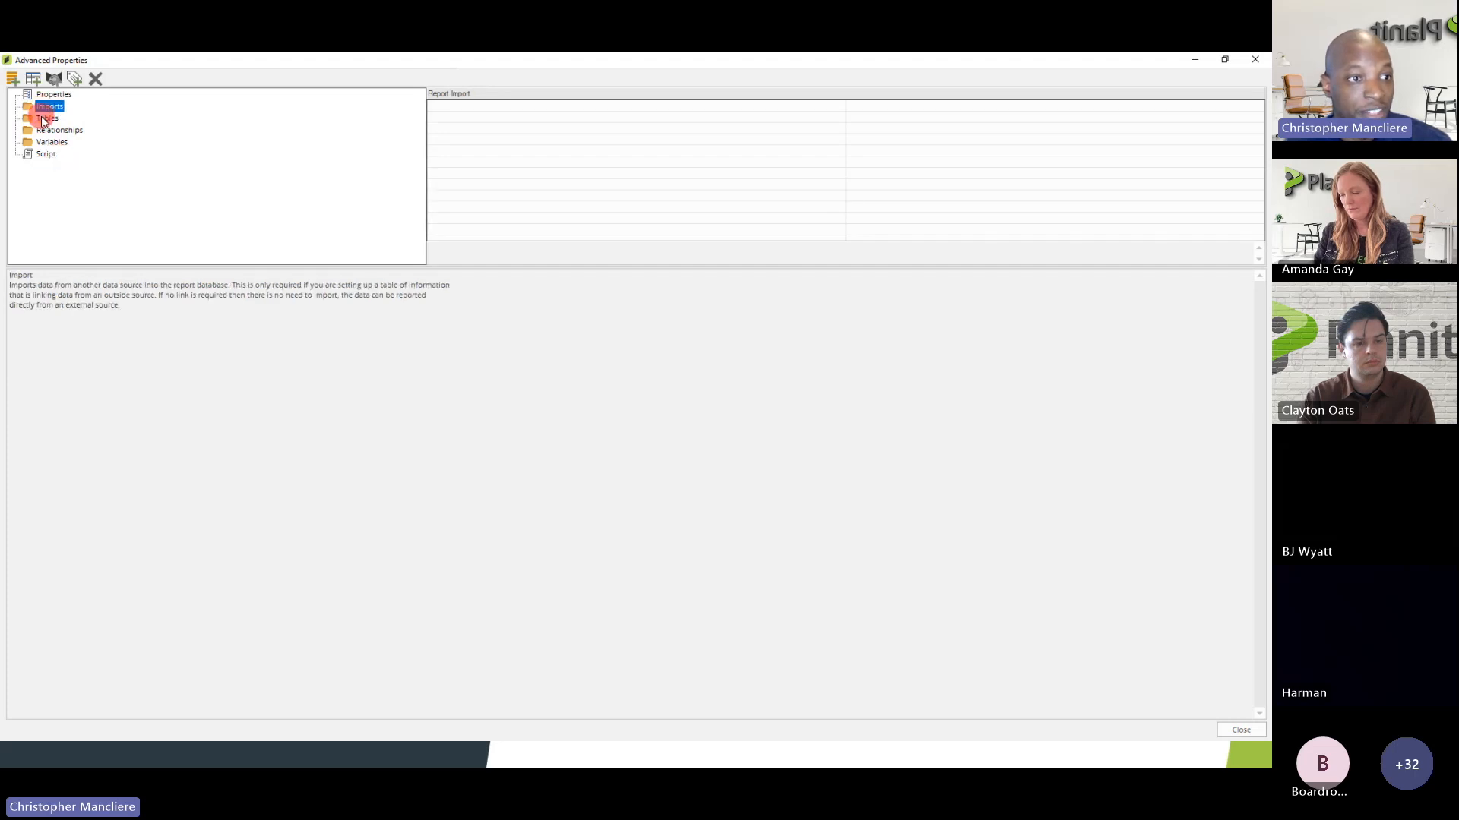
pyautogui.click(44, 119)
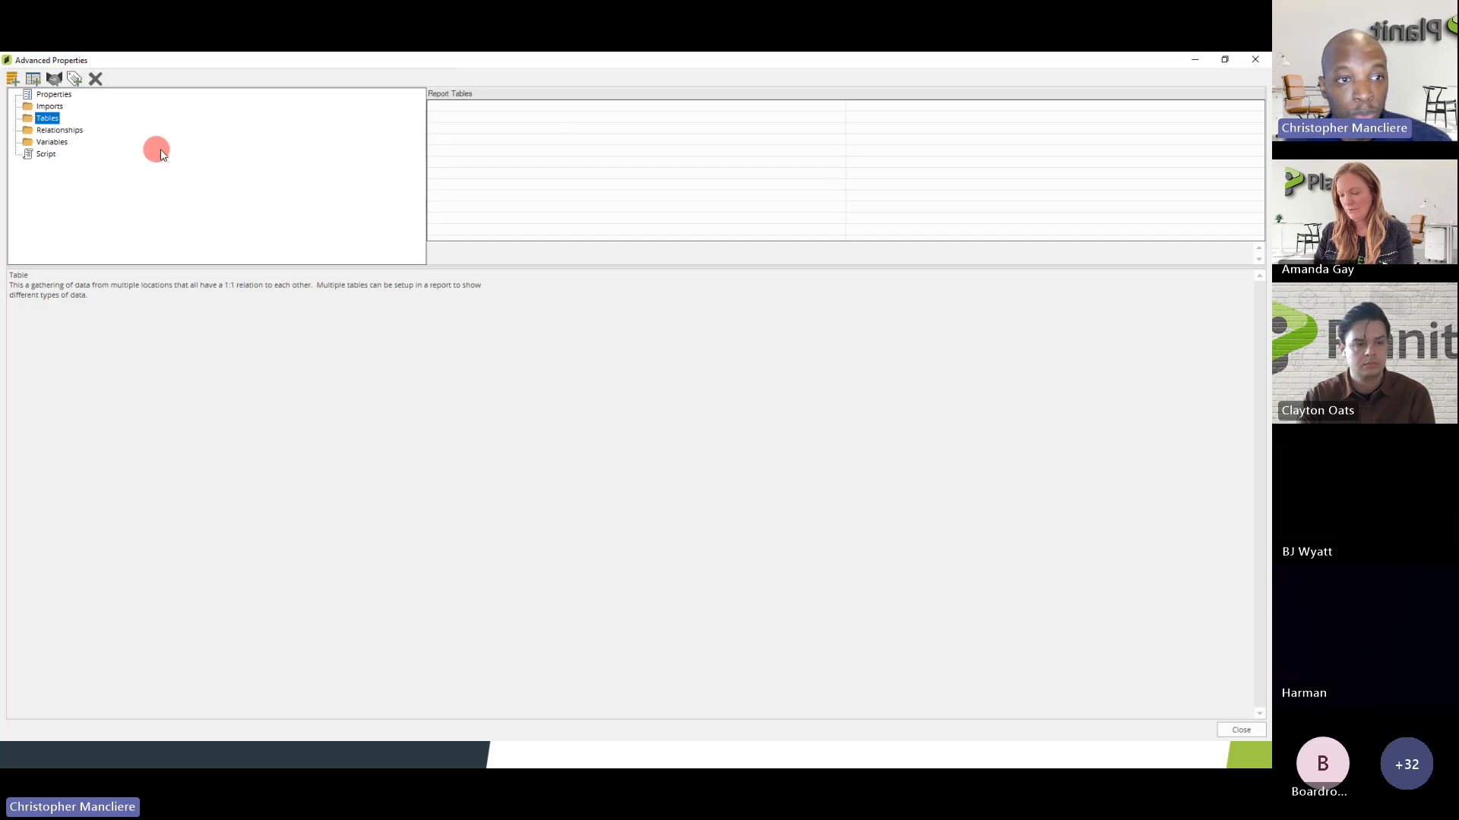
pyautogui.click(1252, 67)
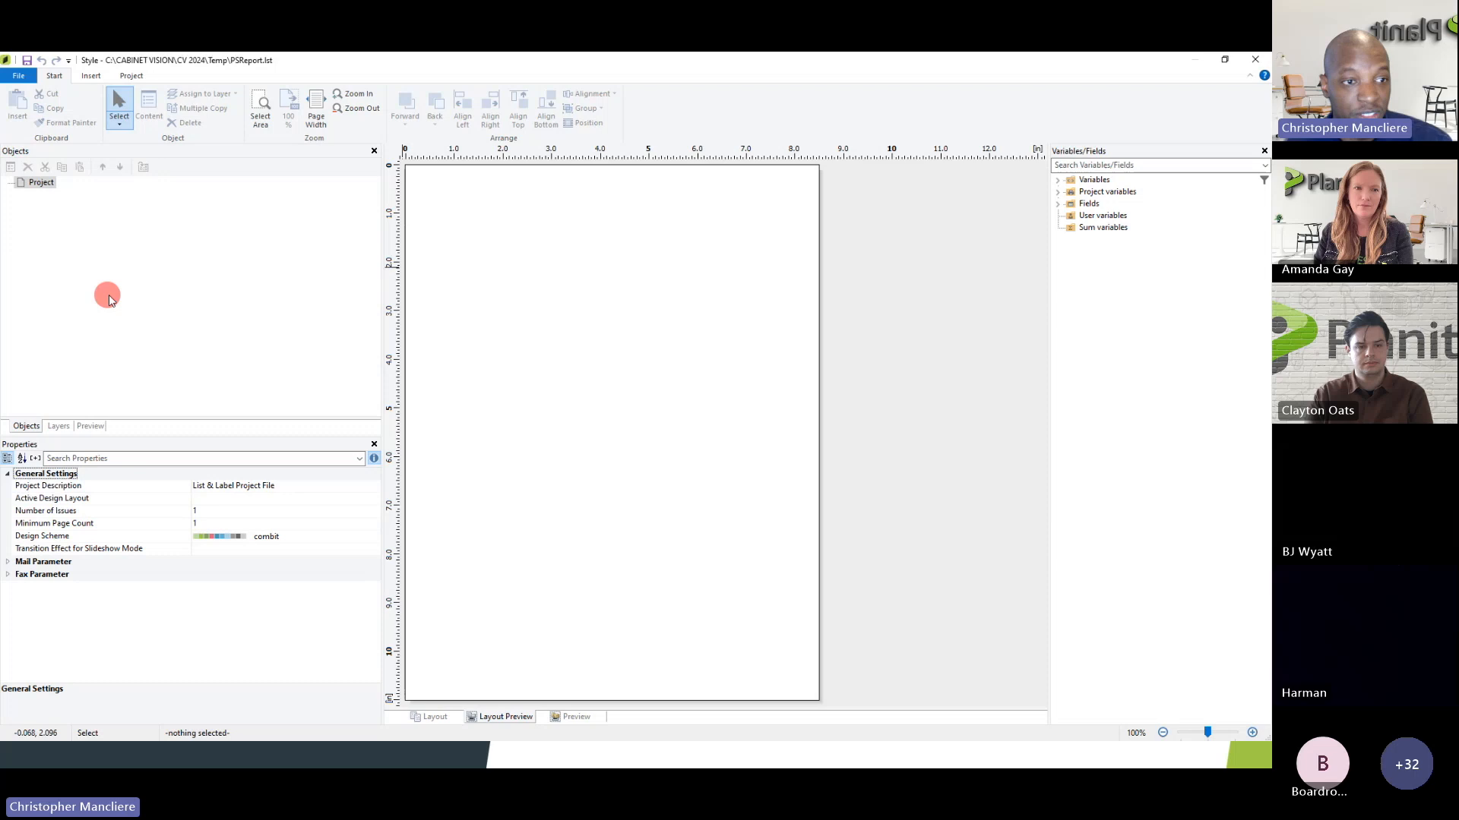
pyautogui.click(1256, 57)
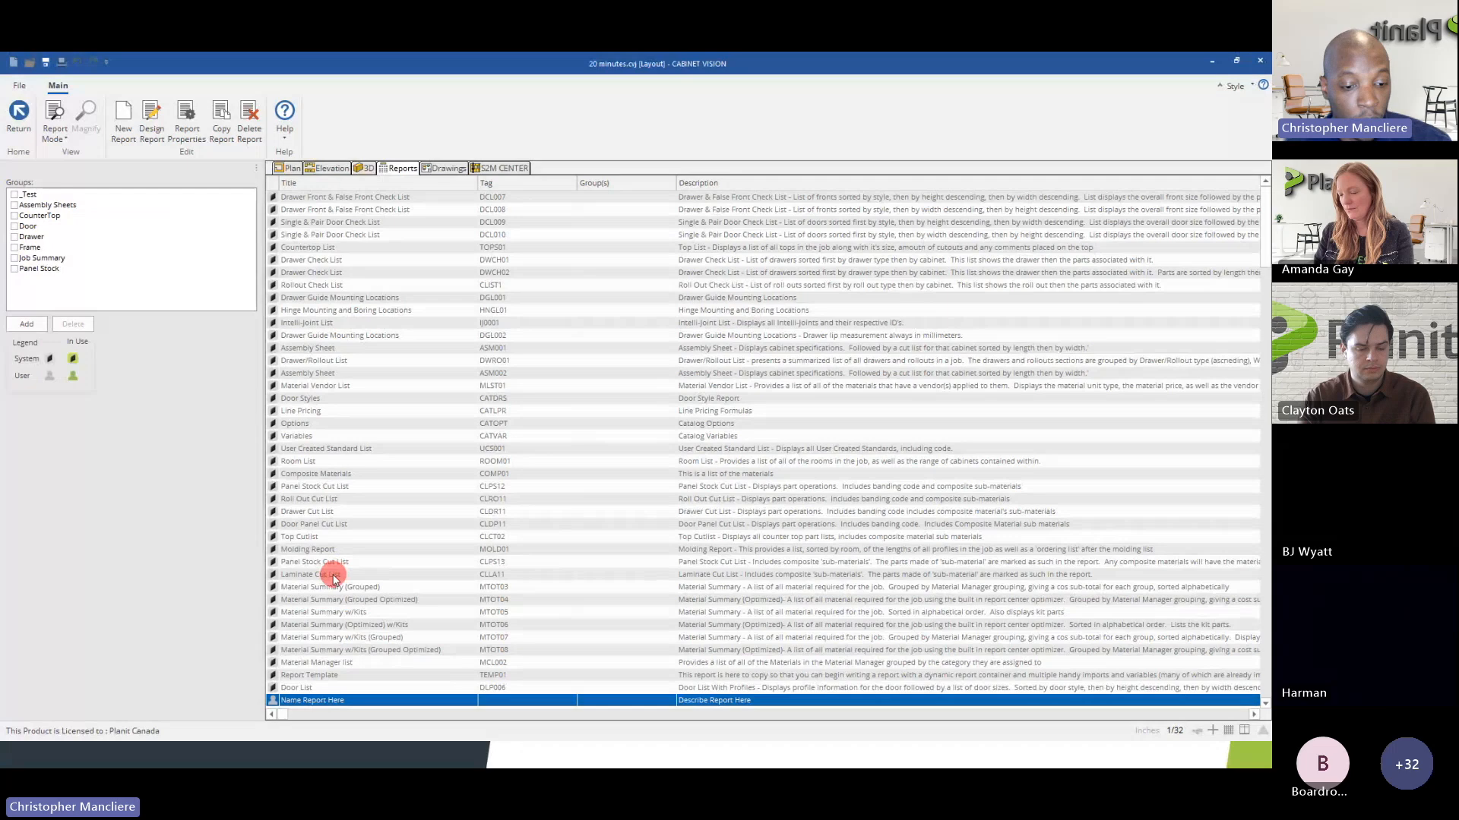
pyautogui.click(304, 473)
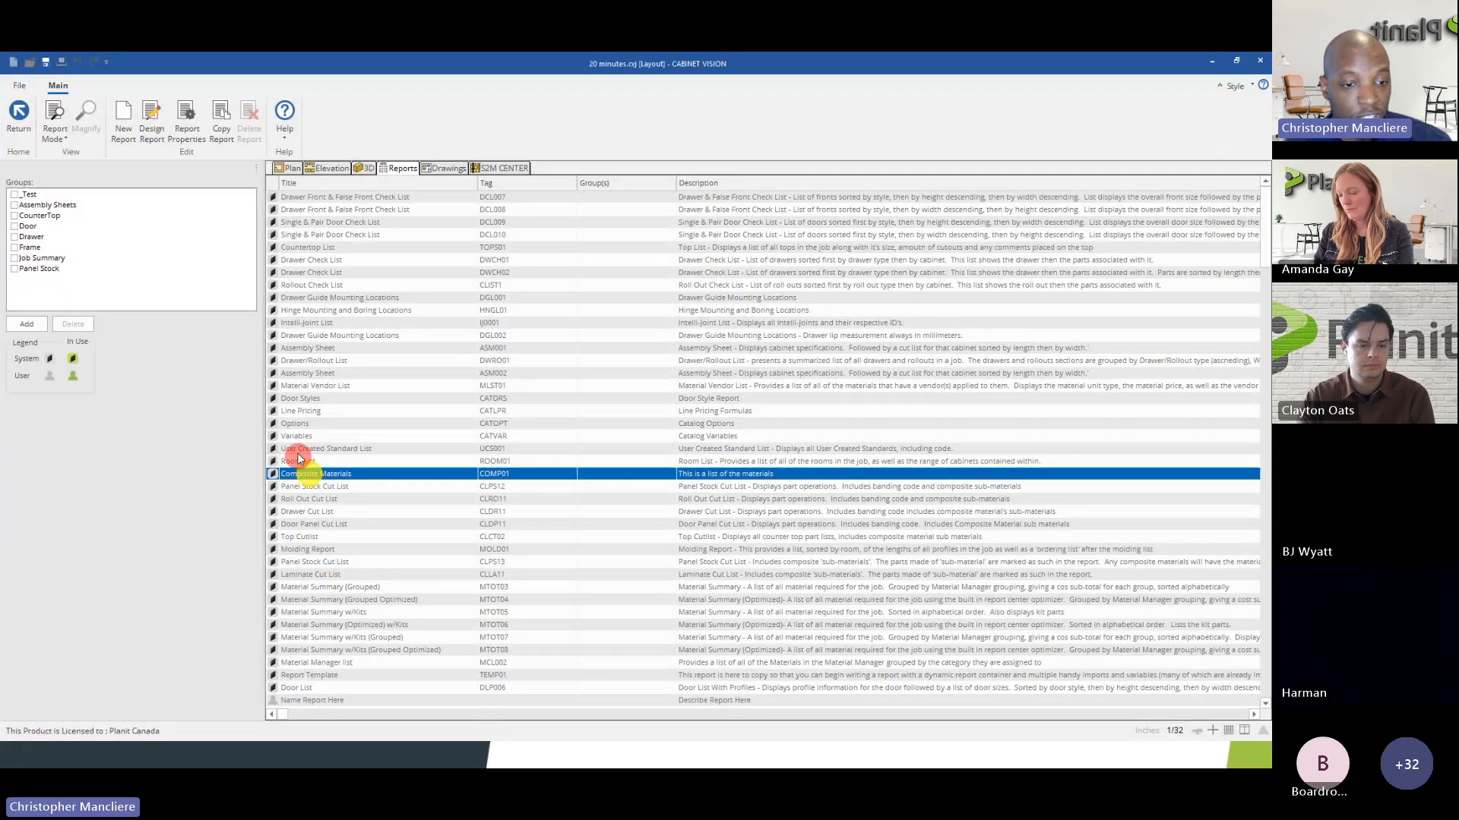
pyautogui.click(294, 461)
pyautogui.click(298, 487)
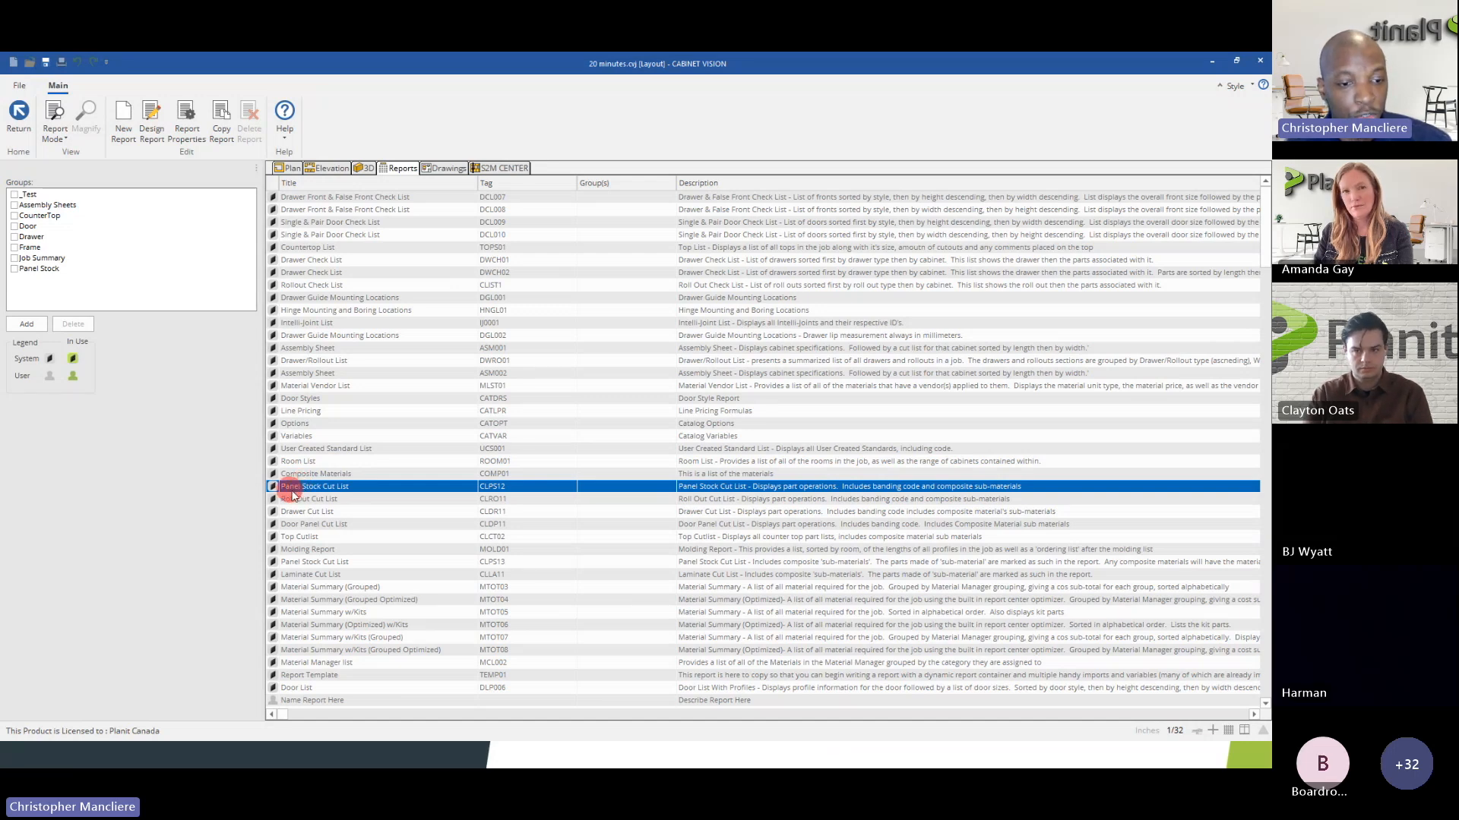
# - Copy the Report Template (TEMP01) as a new report titled "My Report Template"
pyautogui.click(278, 676)
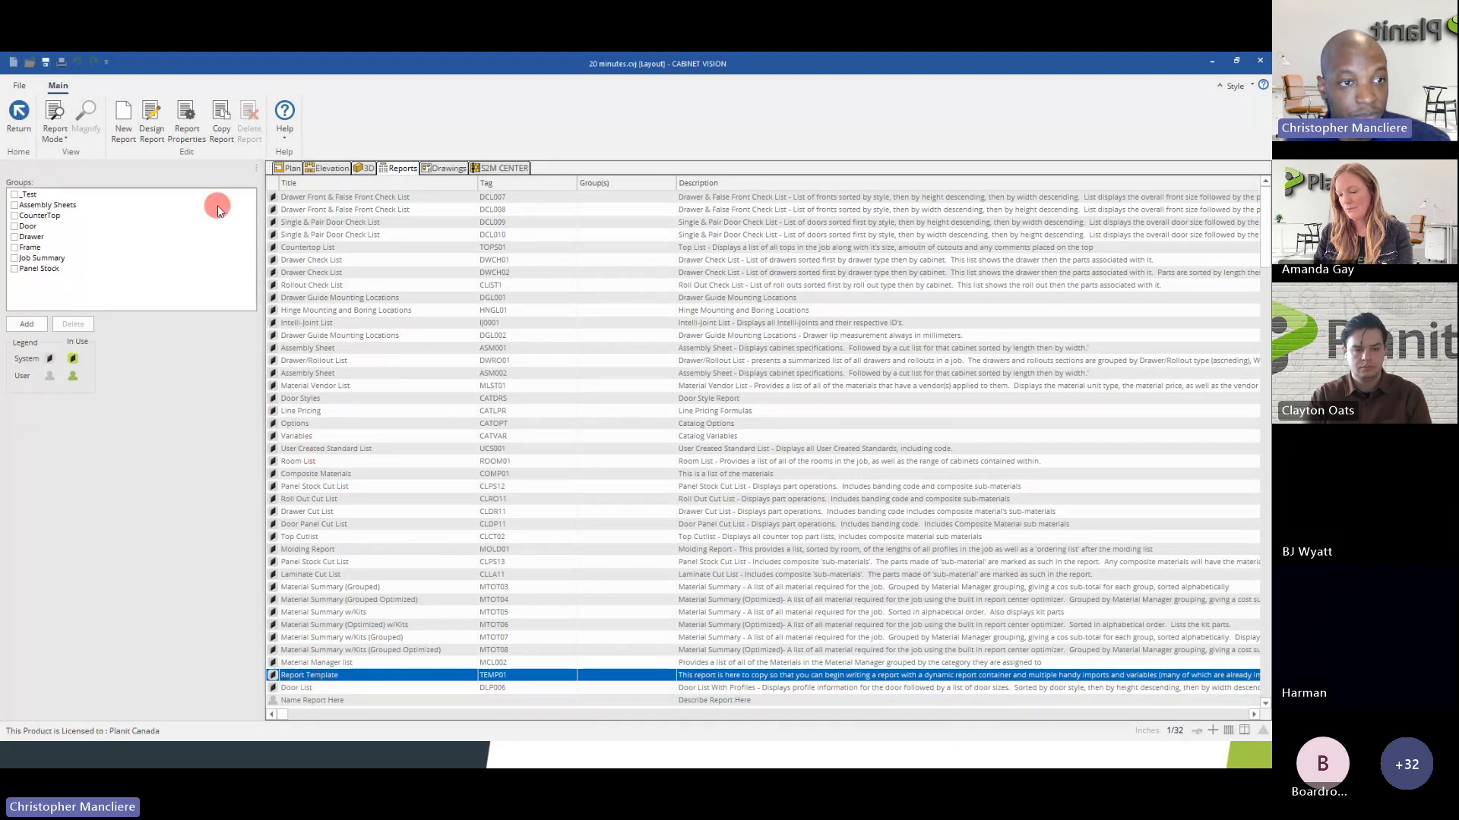
pyautogui.click(221, 121)
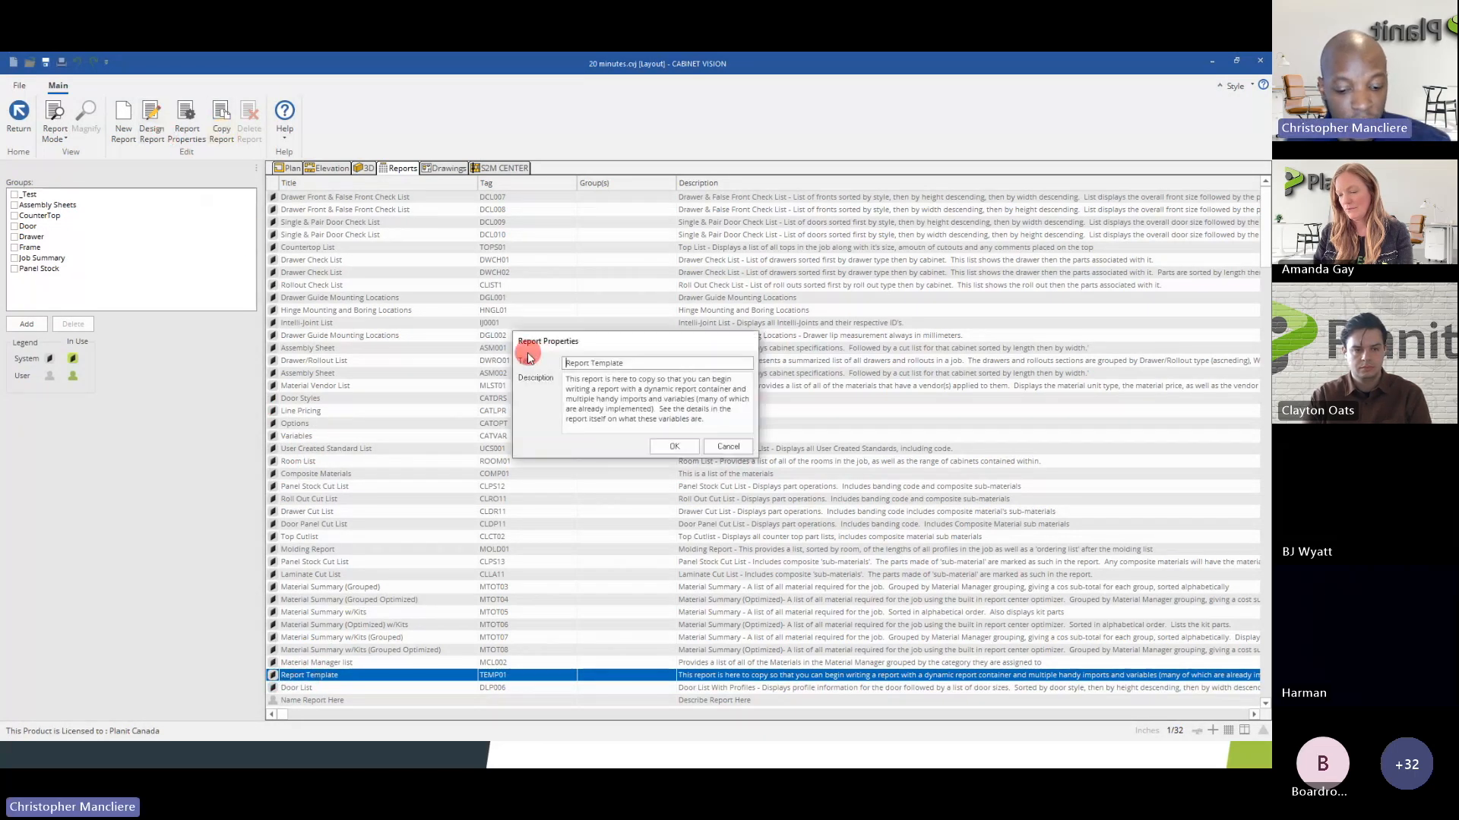
pyautogui.write('My')
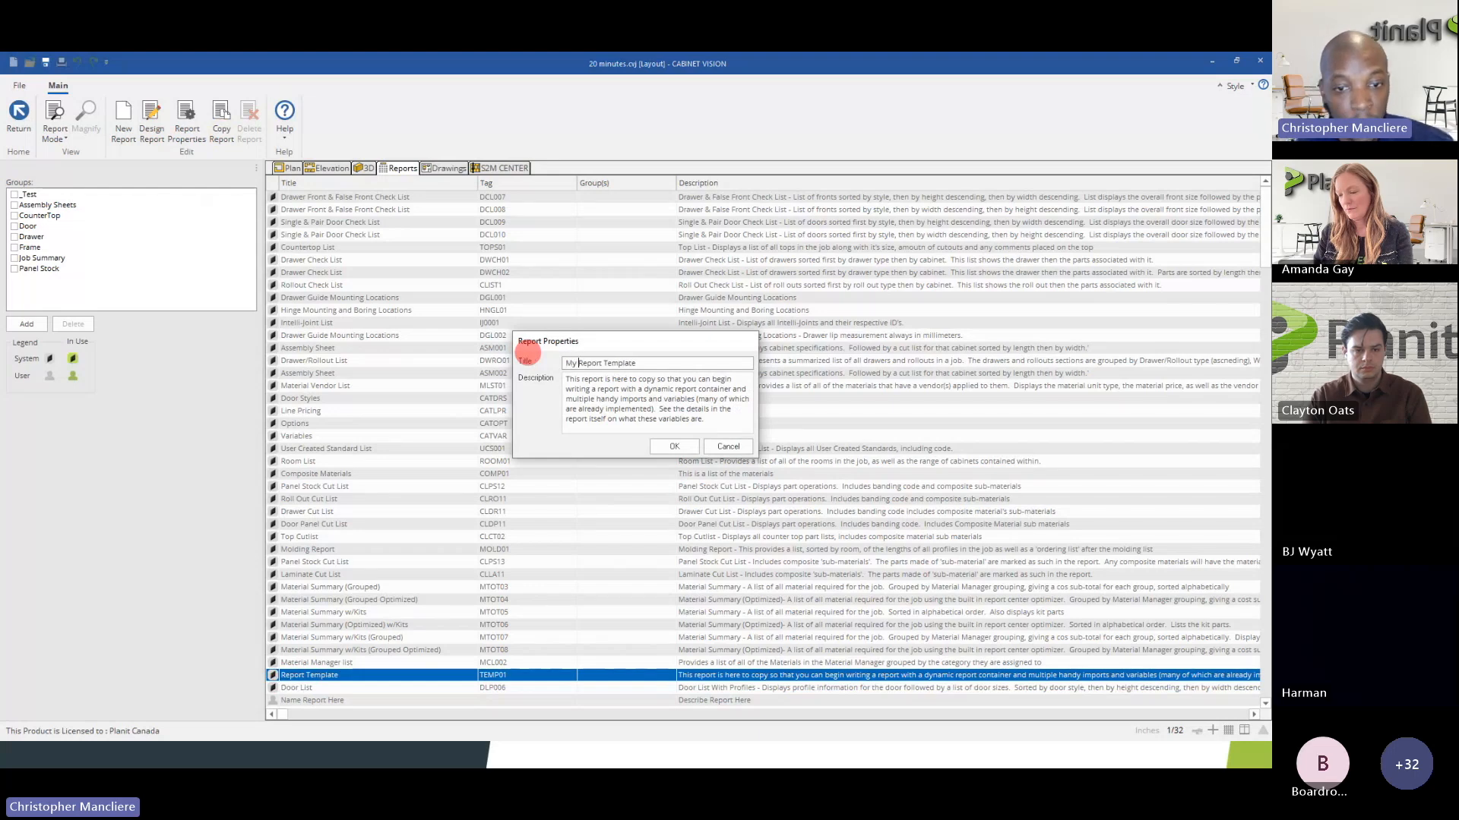
pyautogui.click(668, 447)
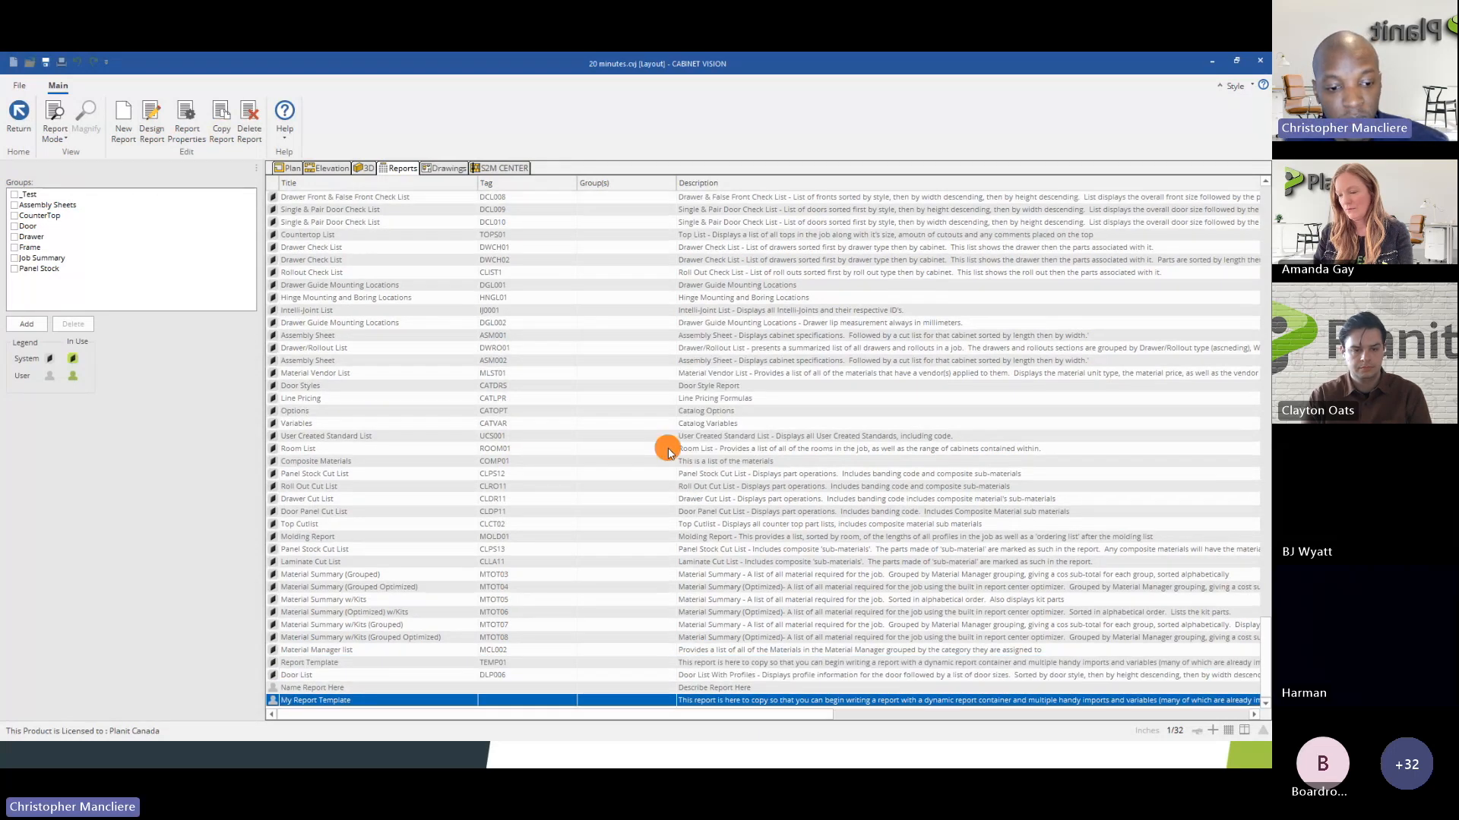
# - Examine the data previews of the JobParts, JobMaterials and Job Info tables in the properties of My Report Template, then close them
pyautogui.click(184, 136)
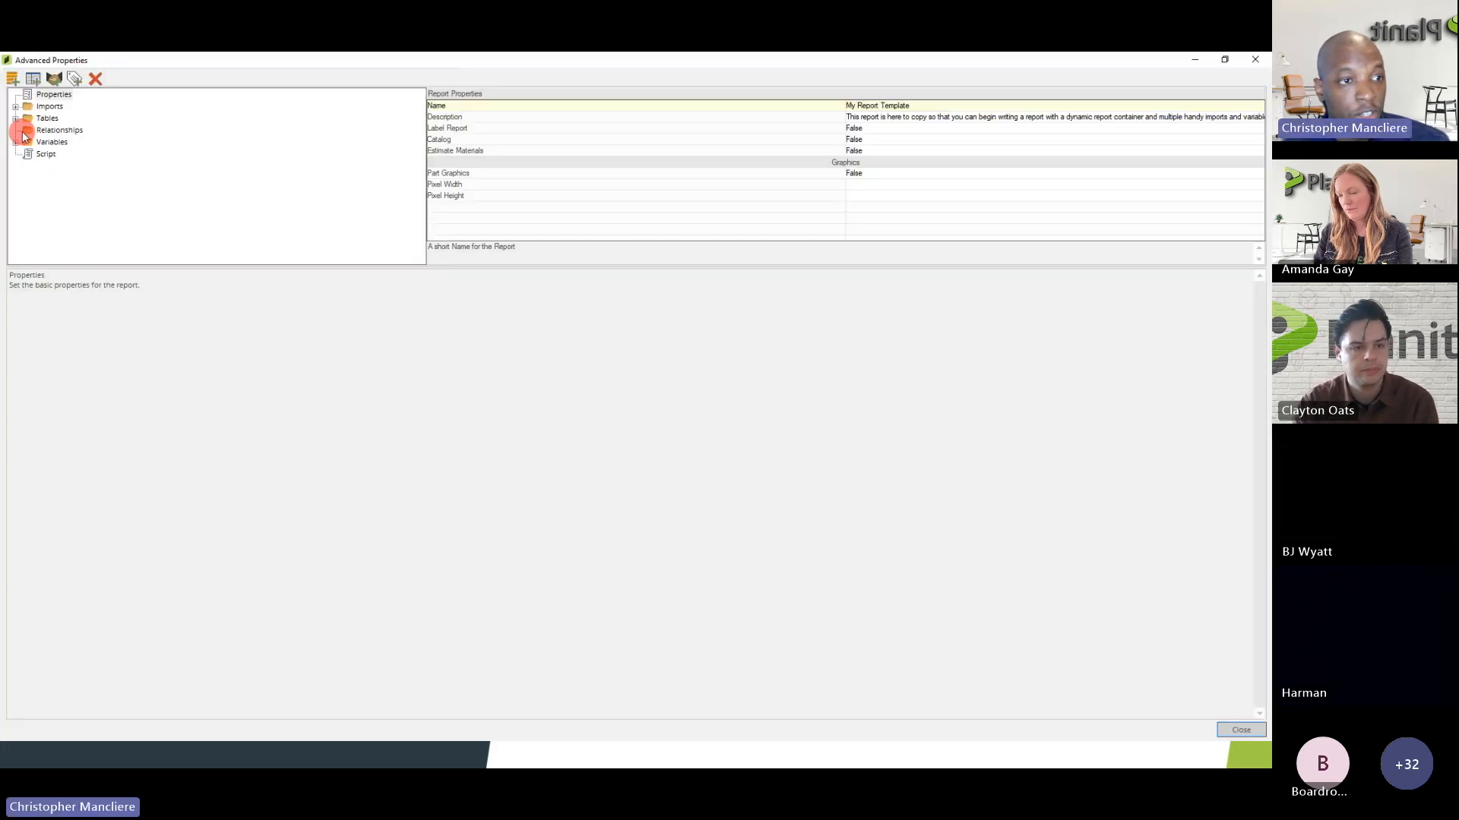
pyautogui.click(16, 119)
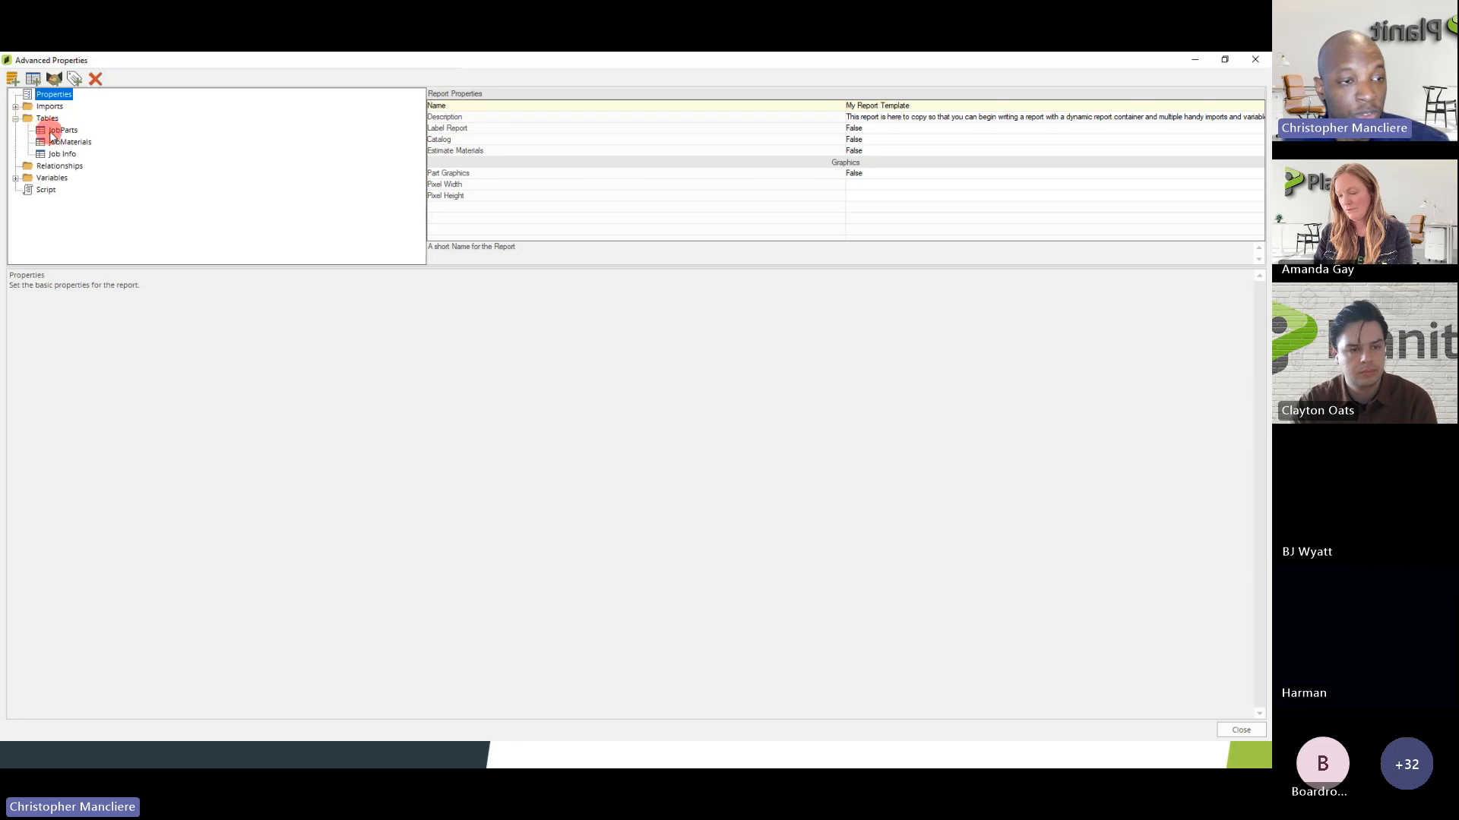
pyautogui.click(52, 132)
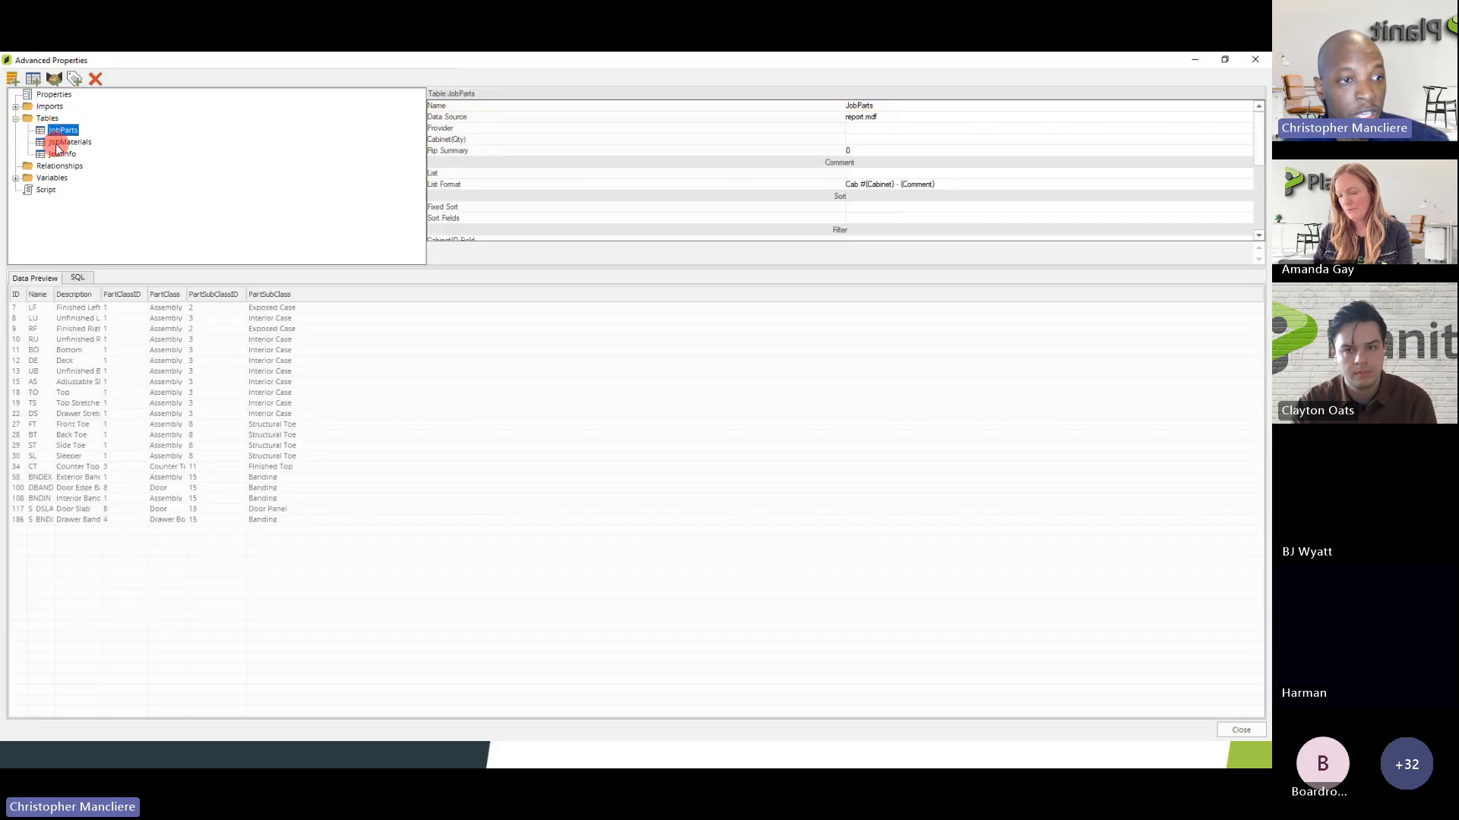
pyautogui.click(58, 143)
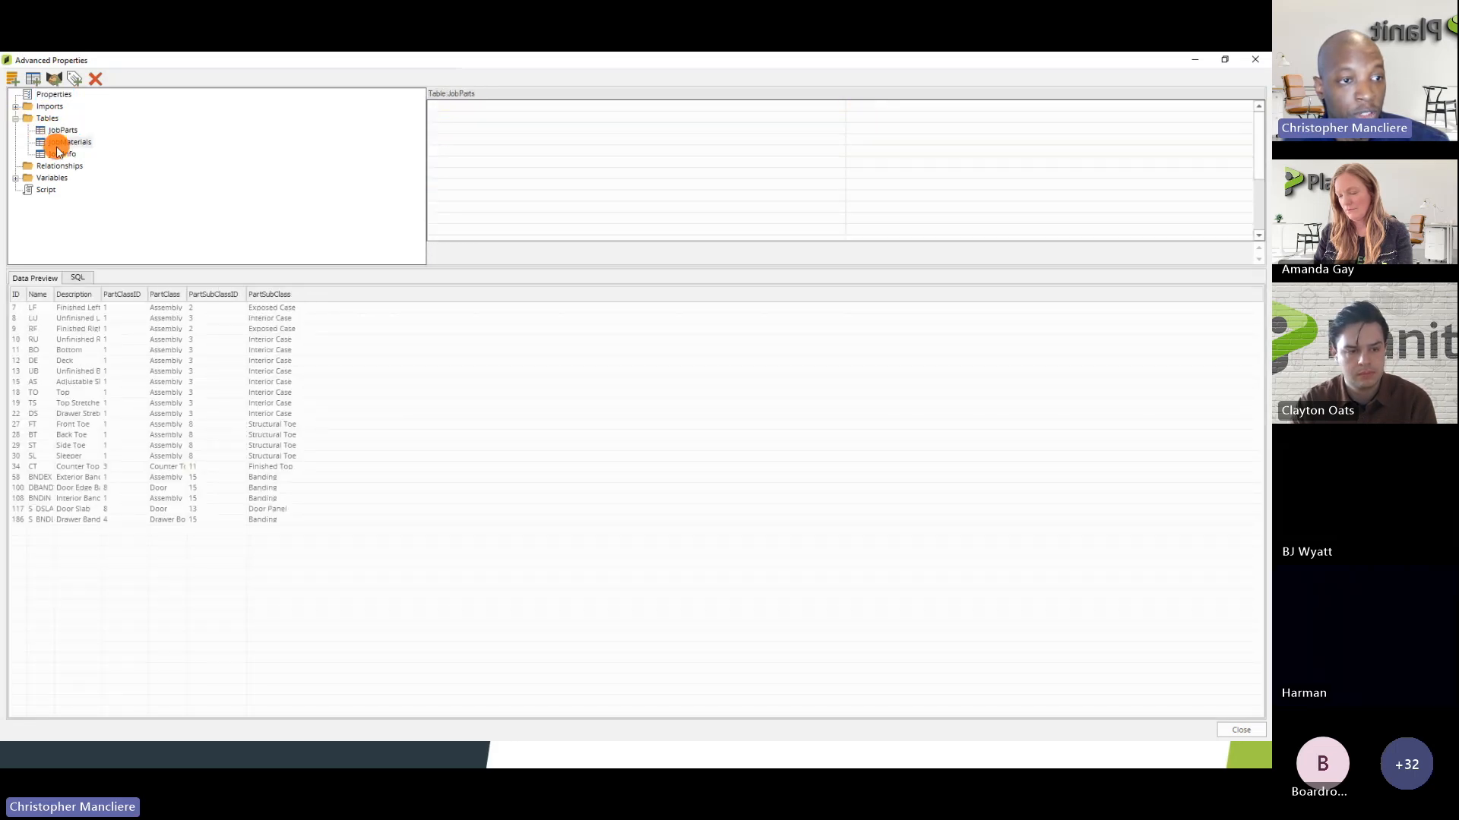
pyautogui.click(49, 132)
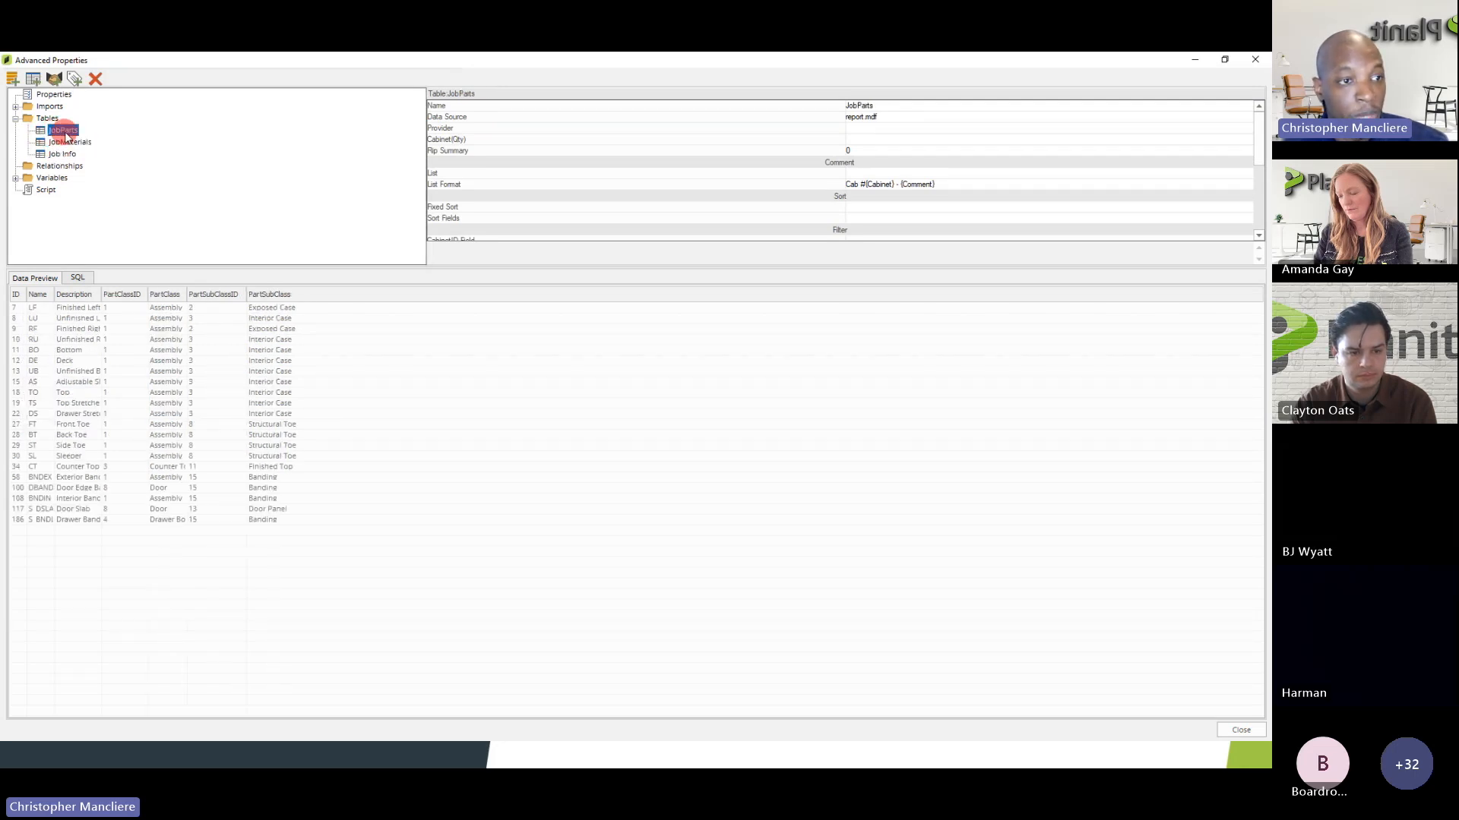
pyautogui.click(59, 143)
pyautogui.click(58, 154)
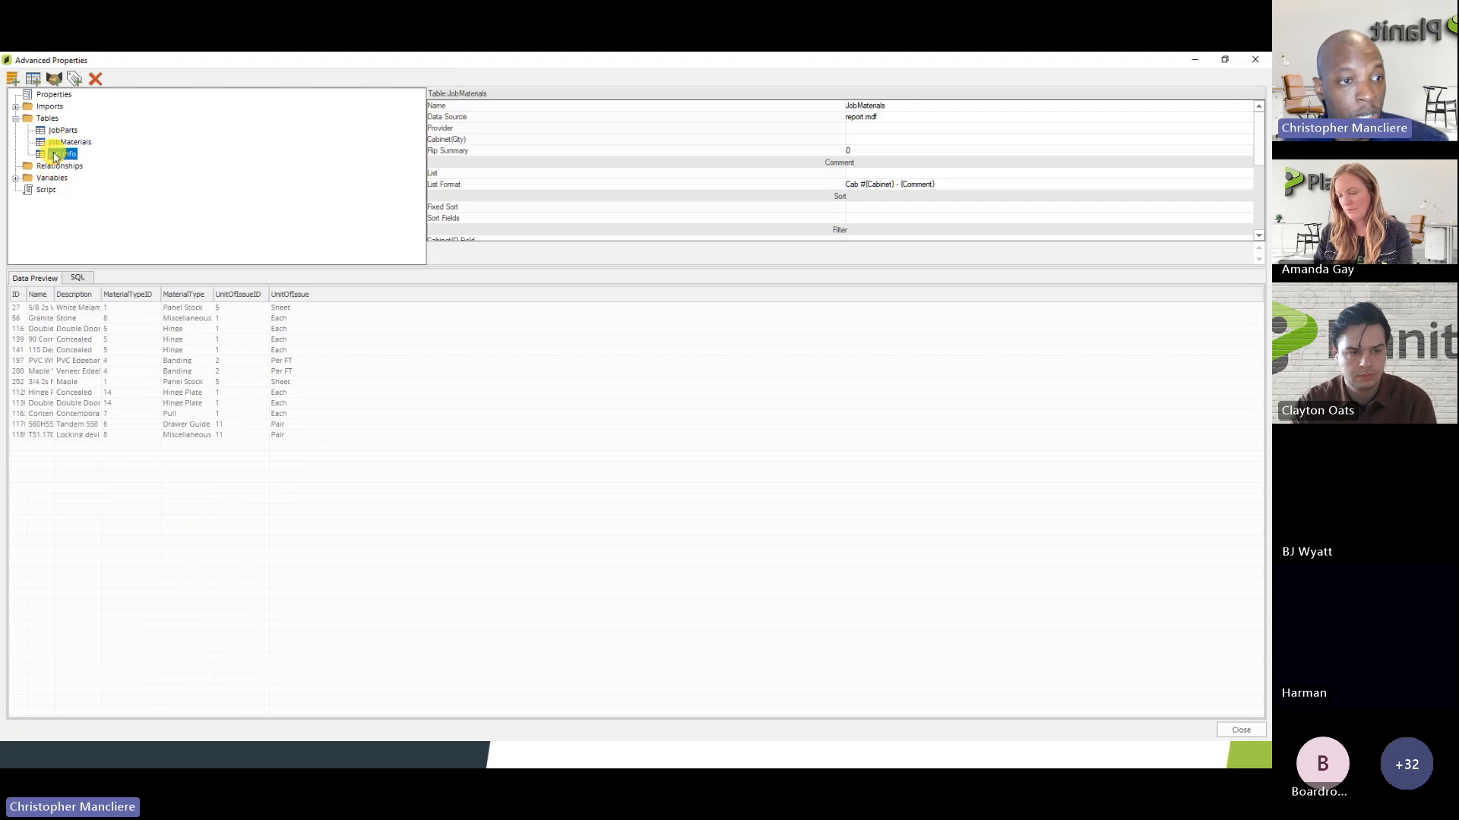
pyautogui.click(55, 132)
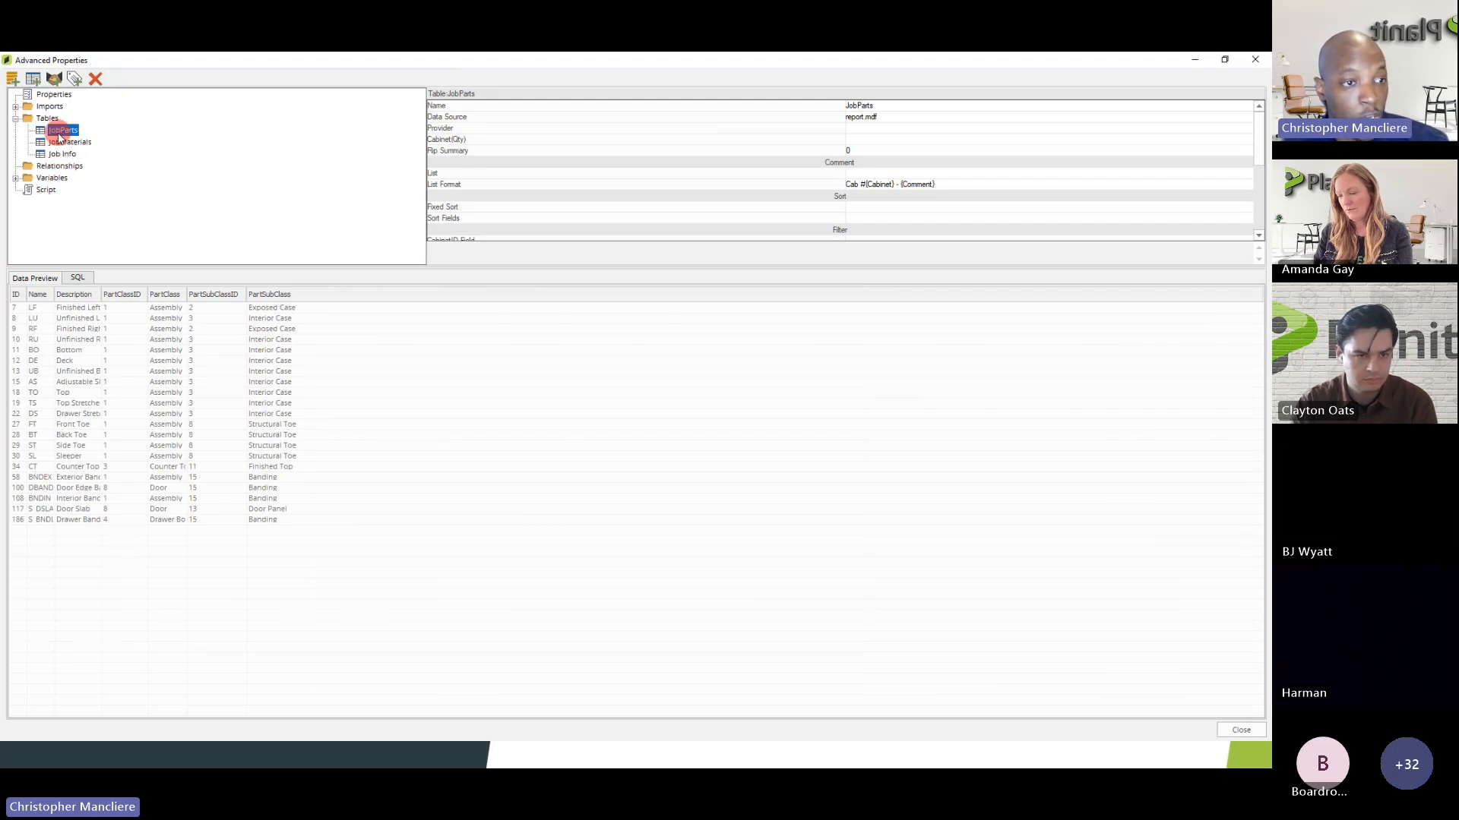
pyautogui.click(55, 144)
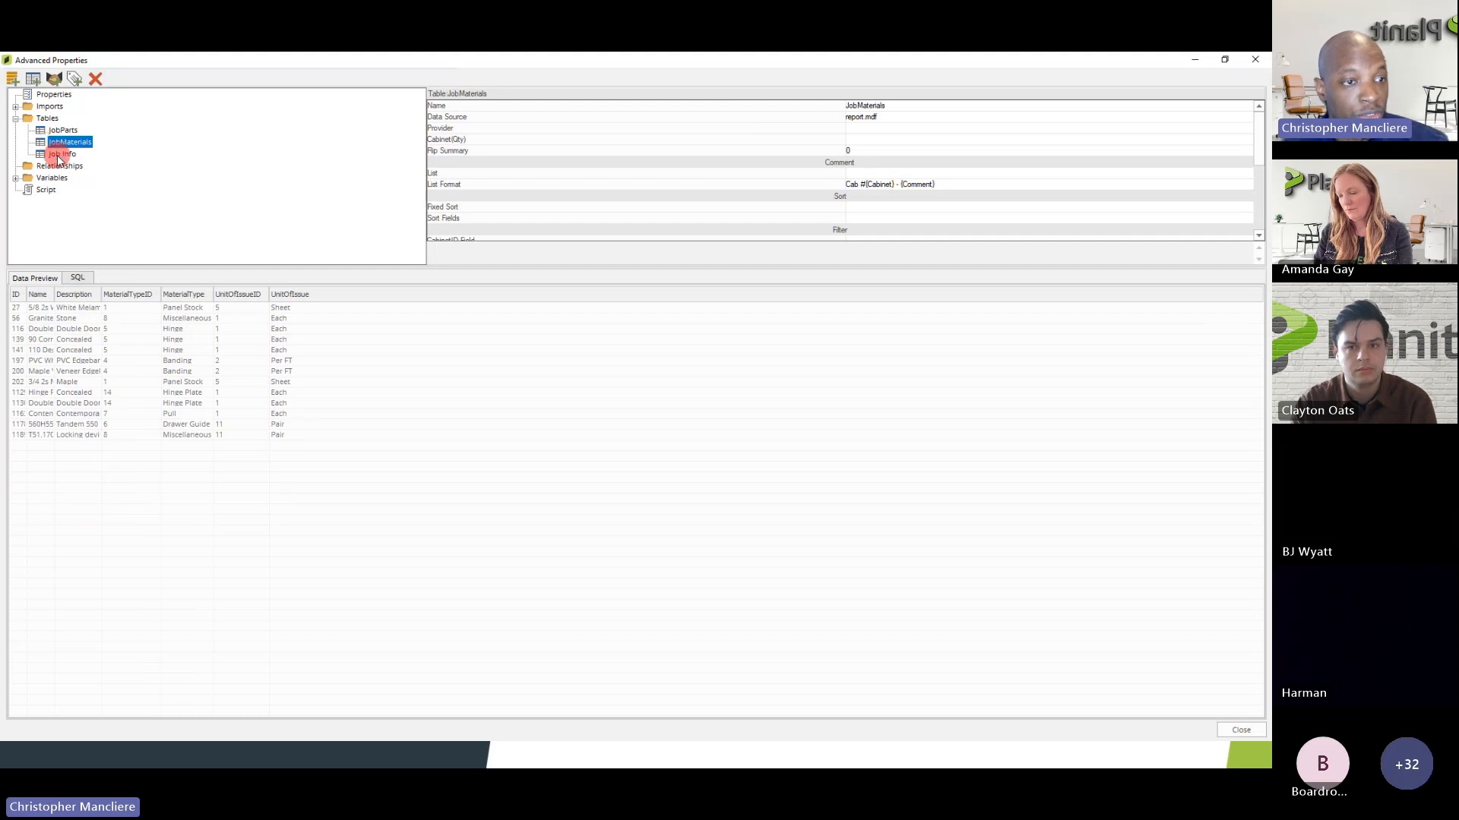
pyautogui.click(59, 156)
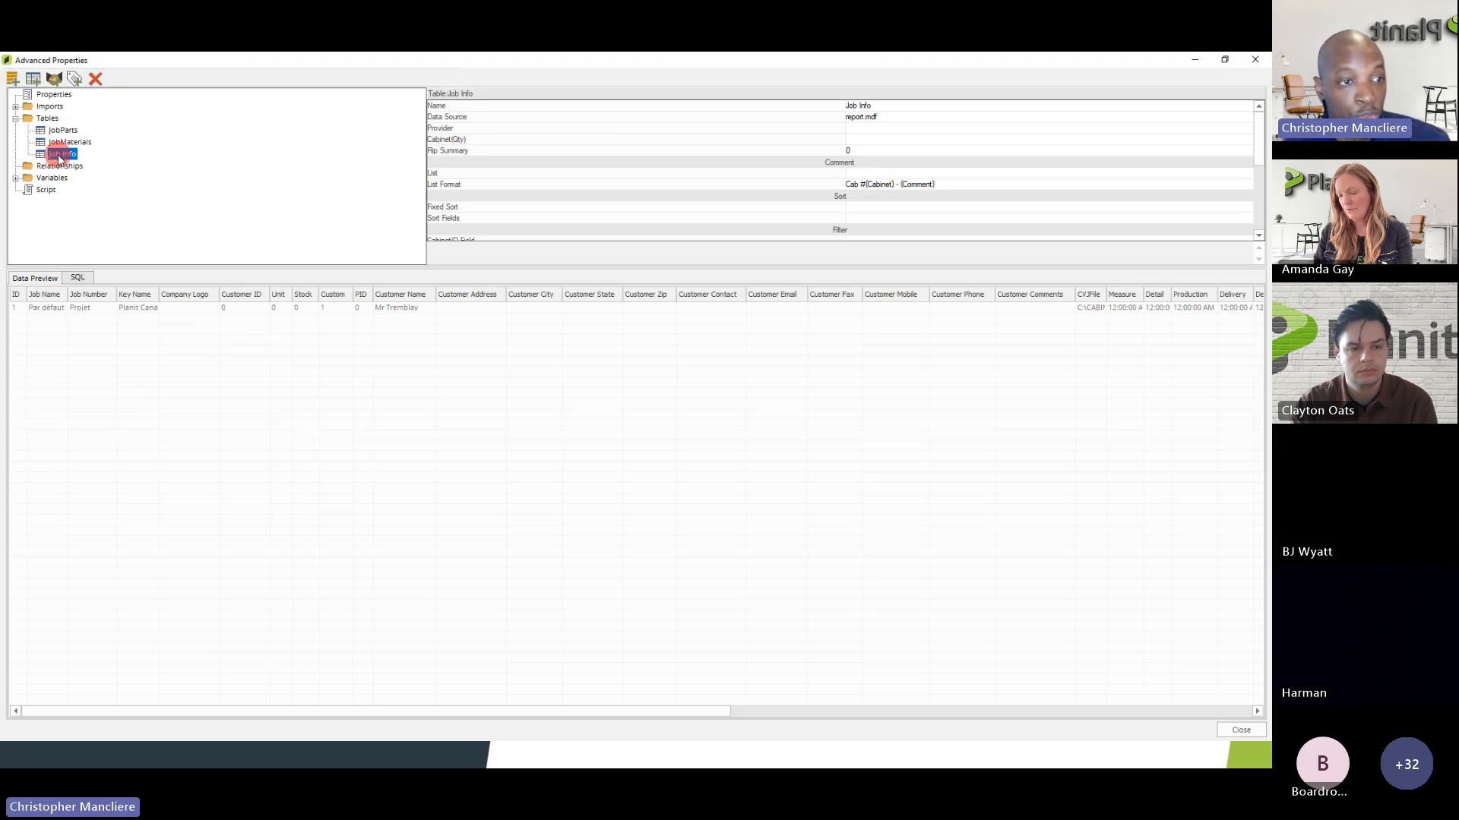
pyautogui.click(61, 130)
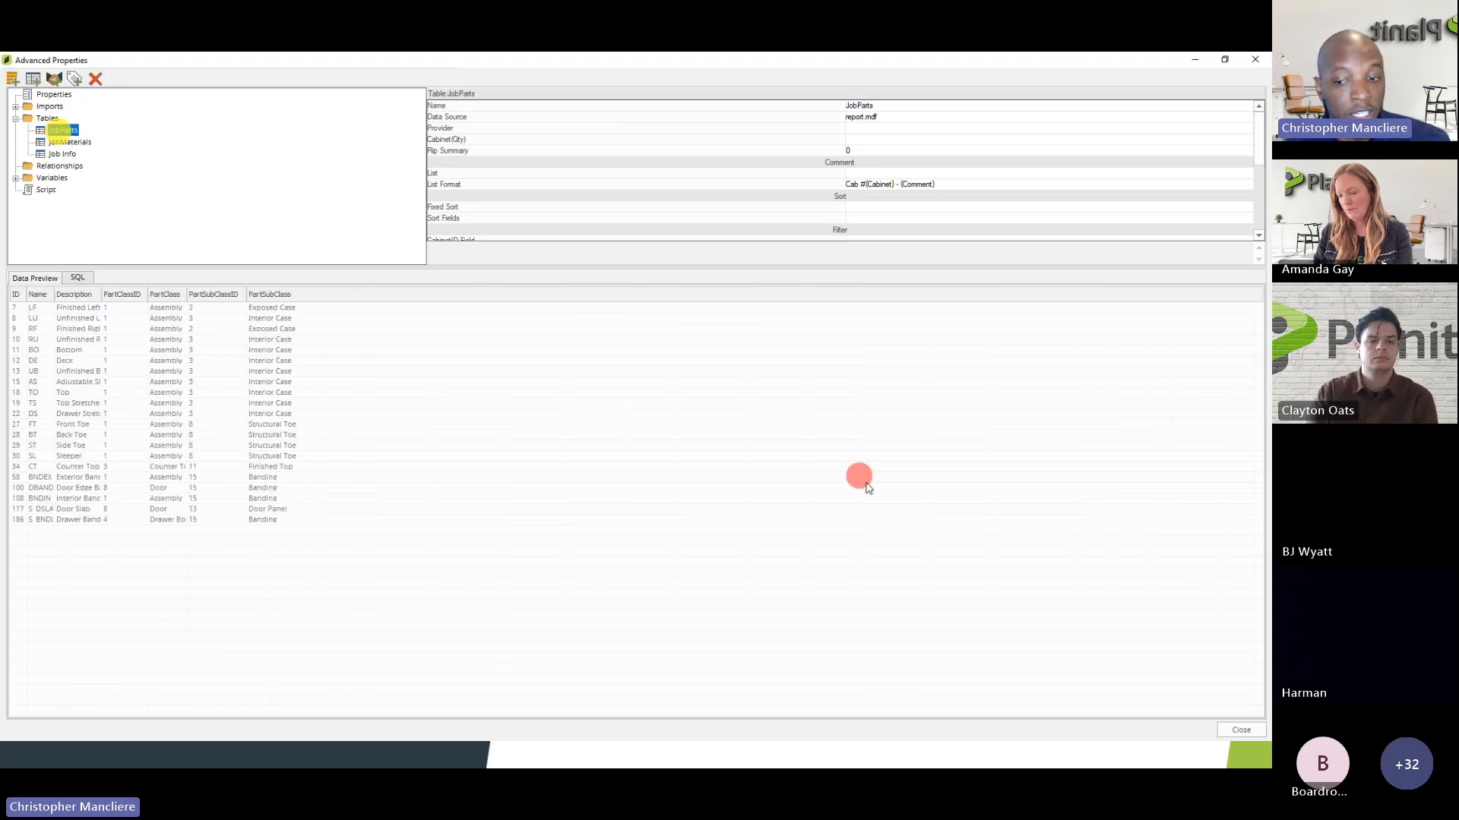
pyautogui.click(1231, 727)
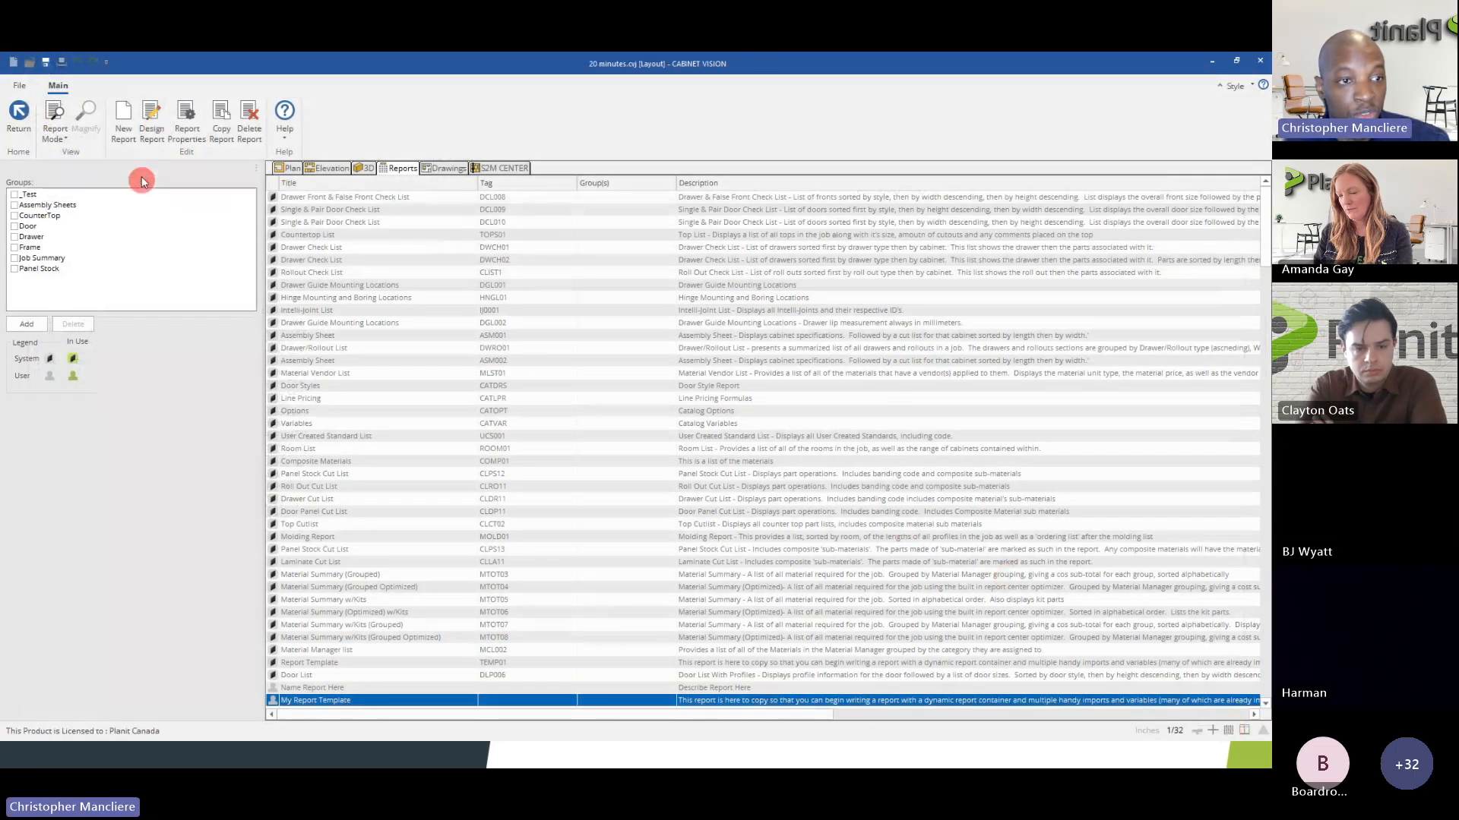
# - Open My Report Template in the report designer and delete the Job Info table holding the explanatory text
pyautogui.click(151, 134)
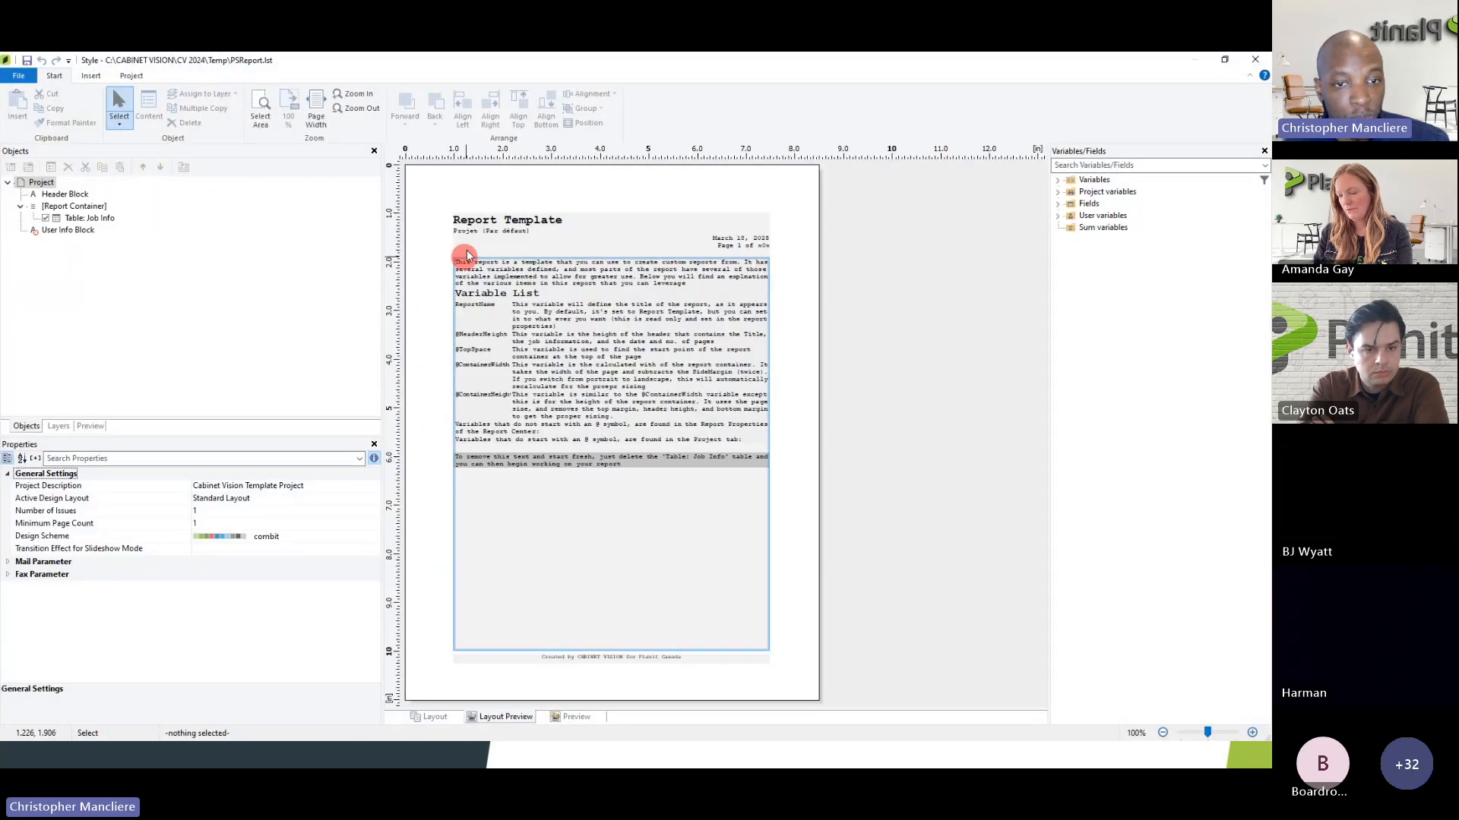
pyautogui.click(541, 354)
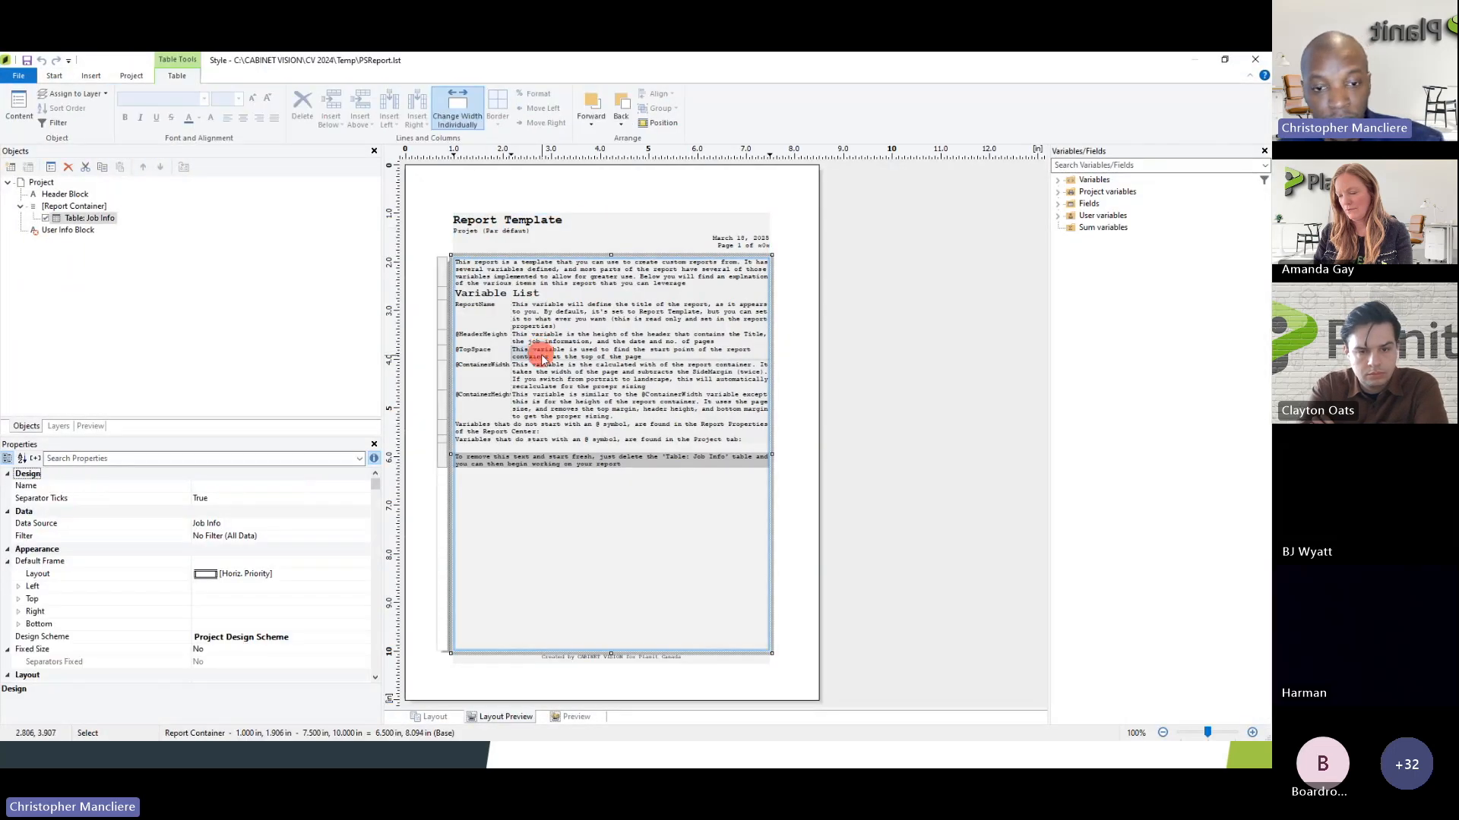
pyautogui.press('Delete')
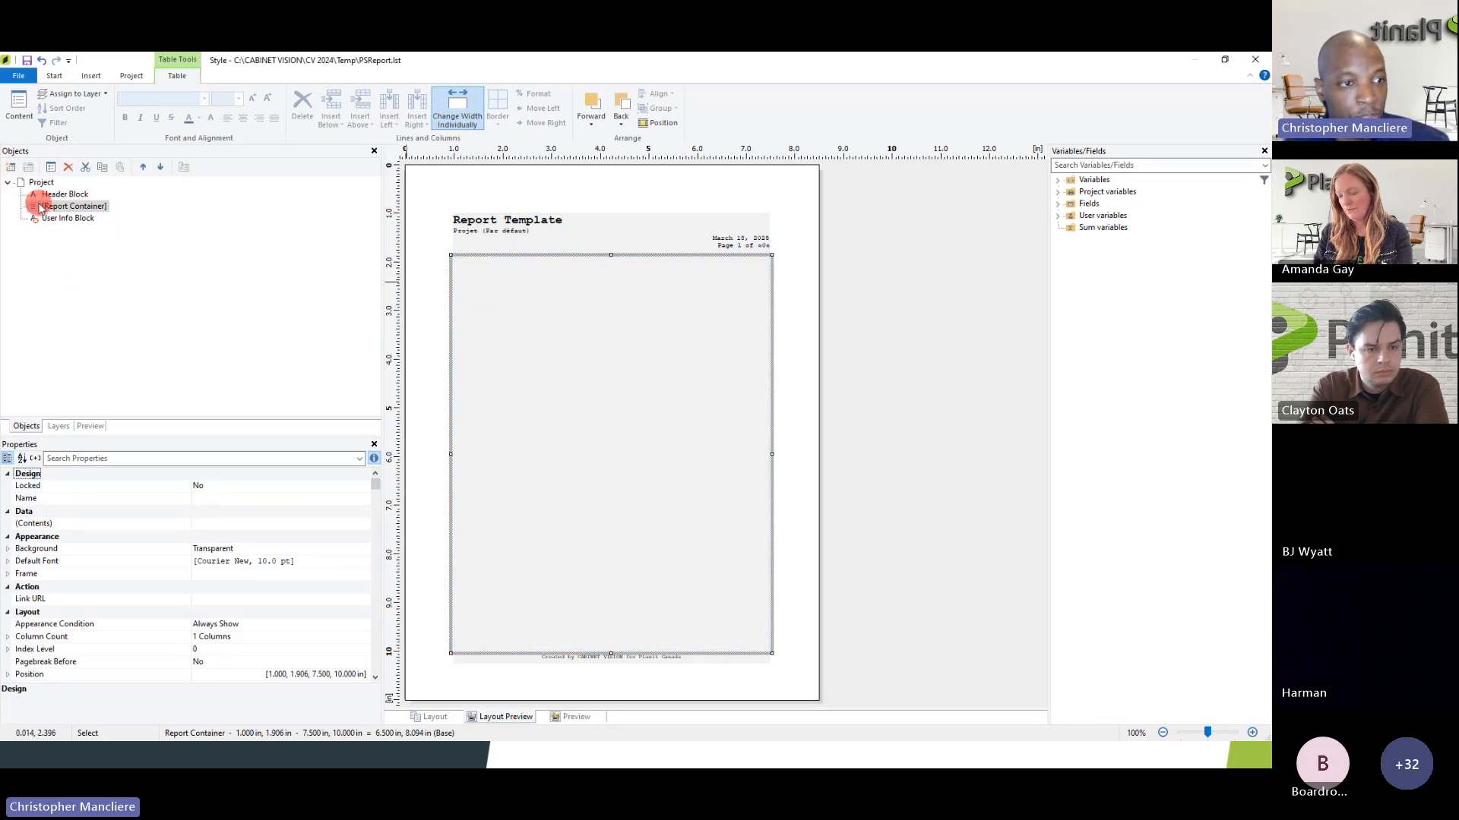
# - Insert a new table element into the Report Container of My Report Template
pyautogui.click(11, 167)
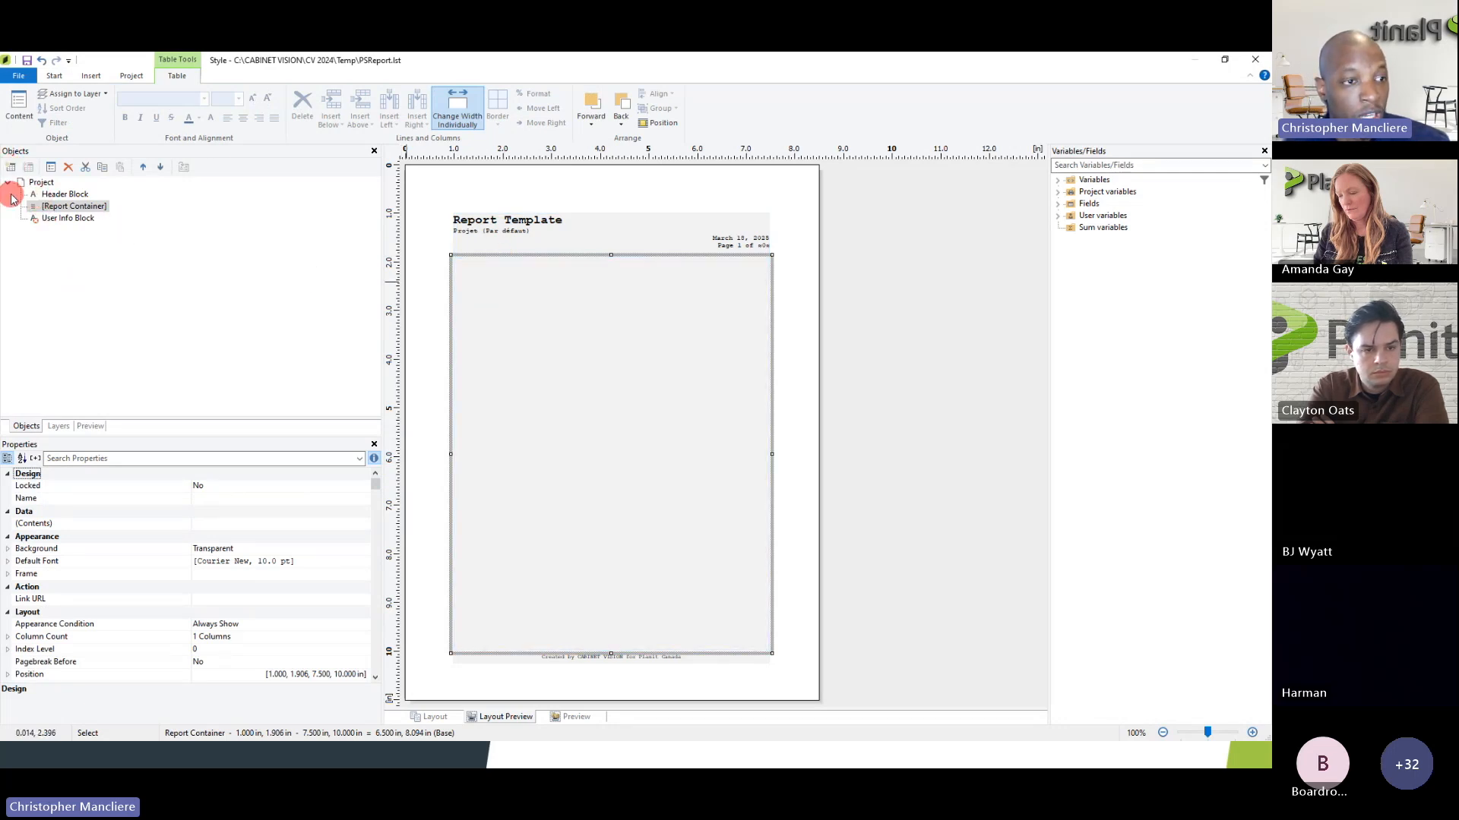
pyautogui.click(48, 208)
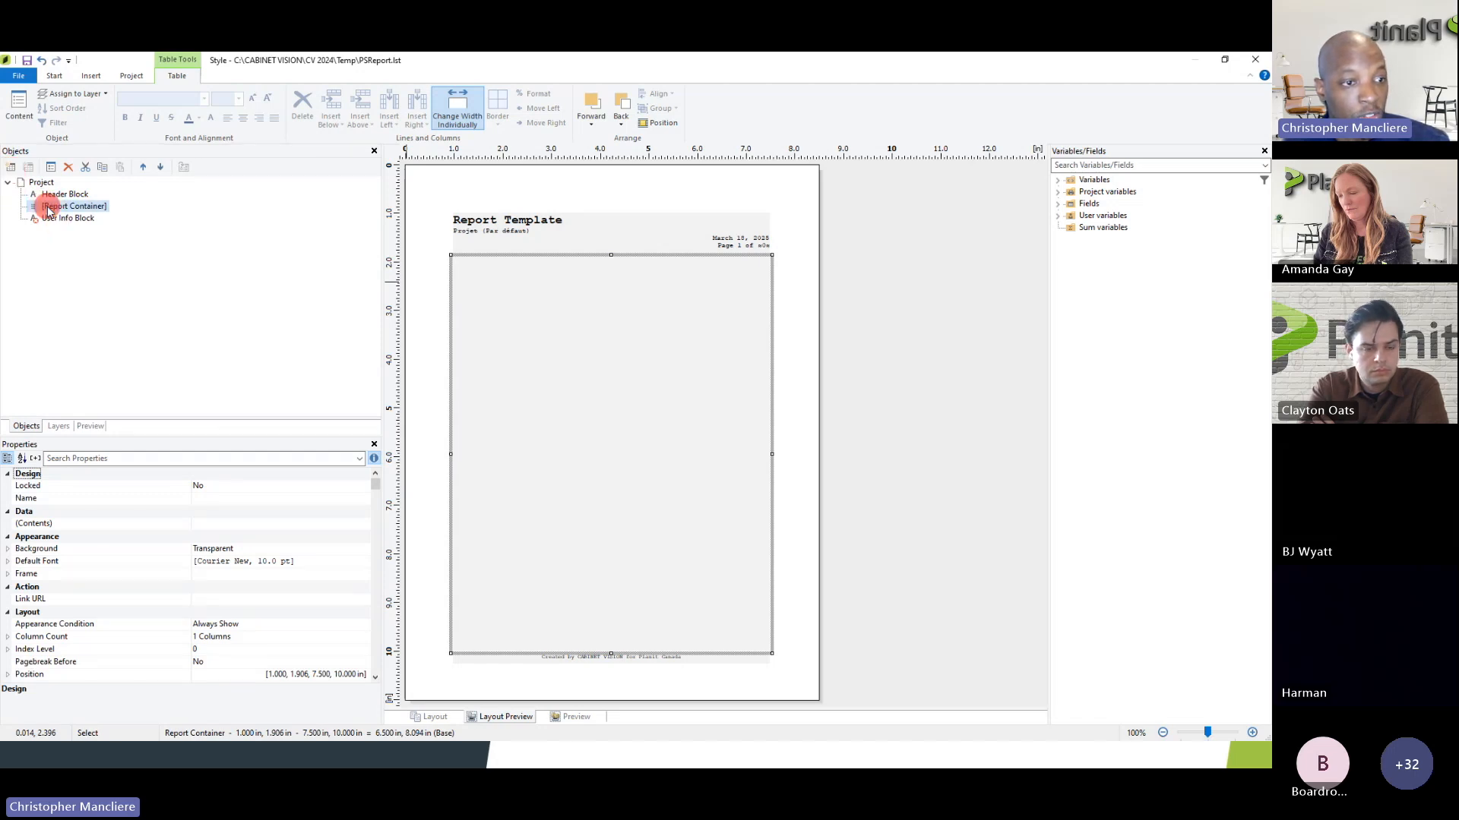
pyautogui.press('ctrl')
pyautogui.press('ctrl')
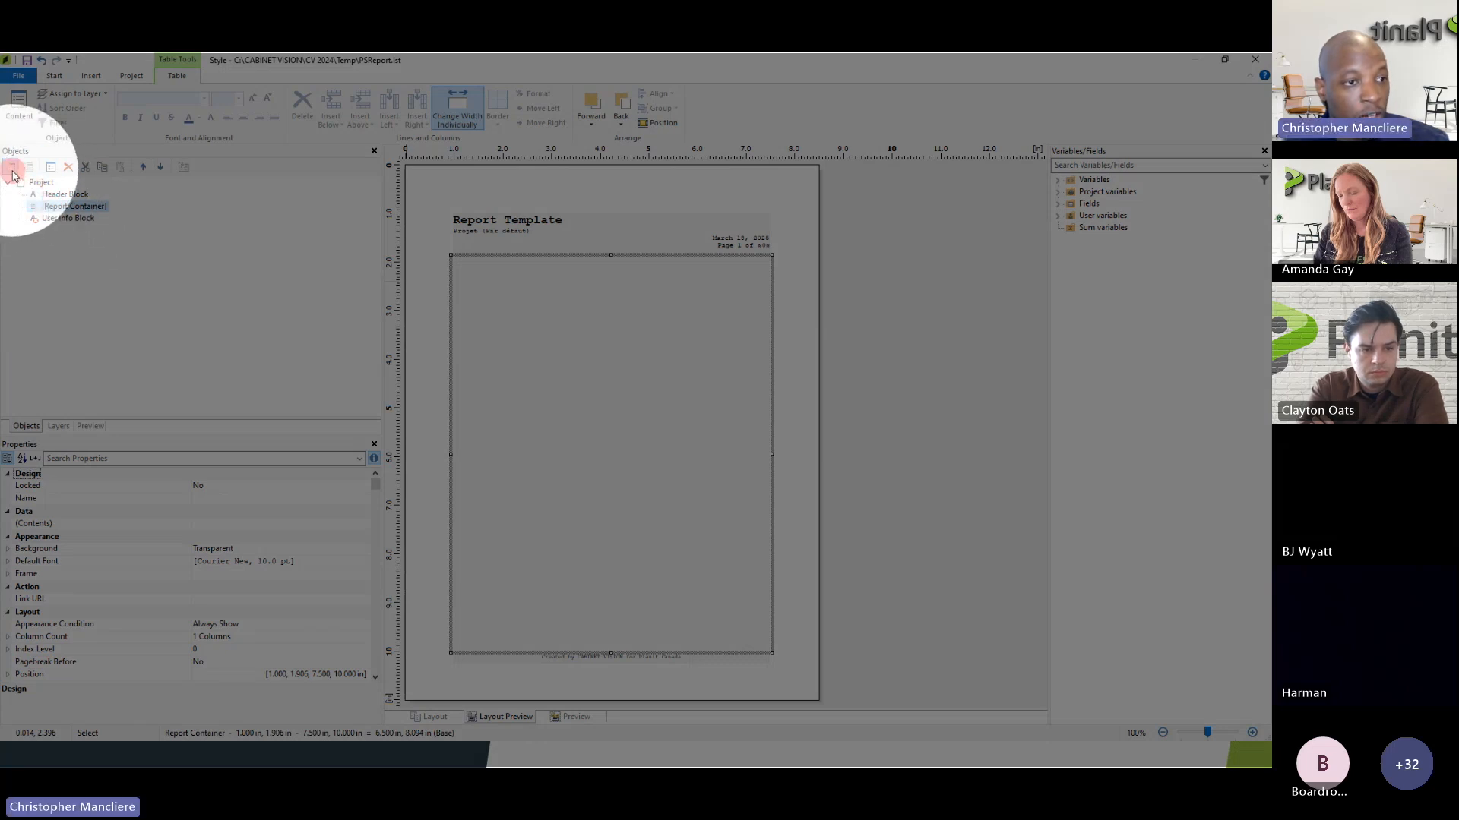
pyautogui.click(12, 171)
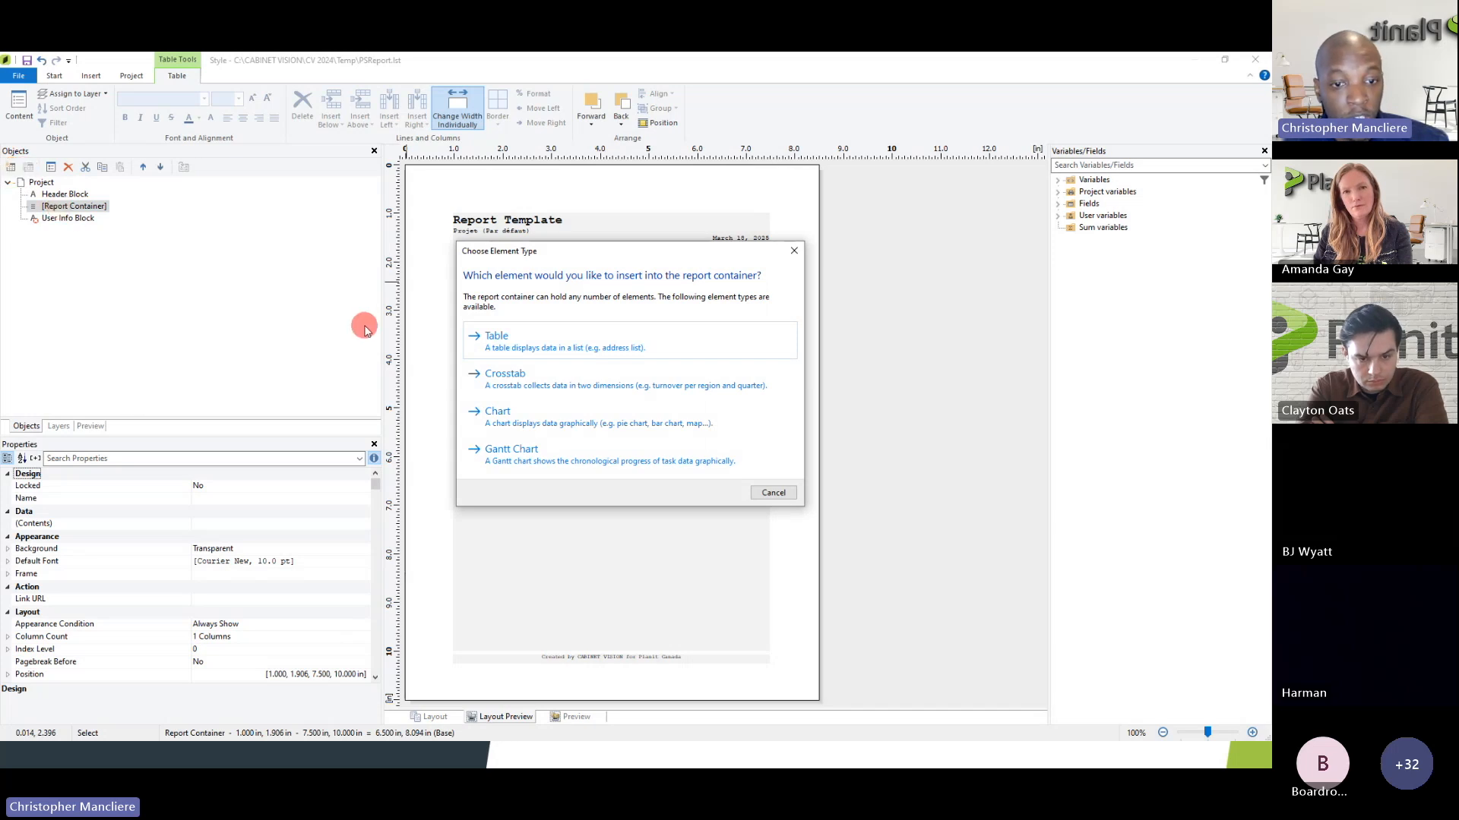
pyautogui.click(519, 346)
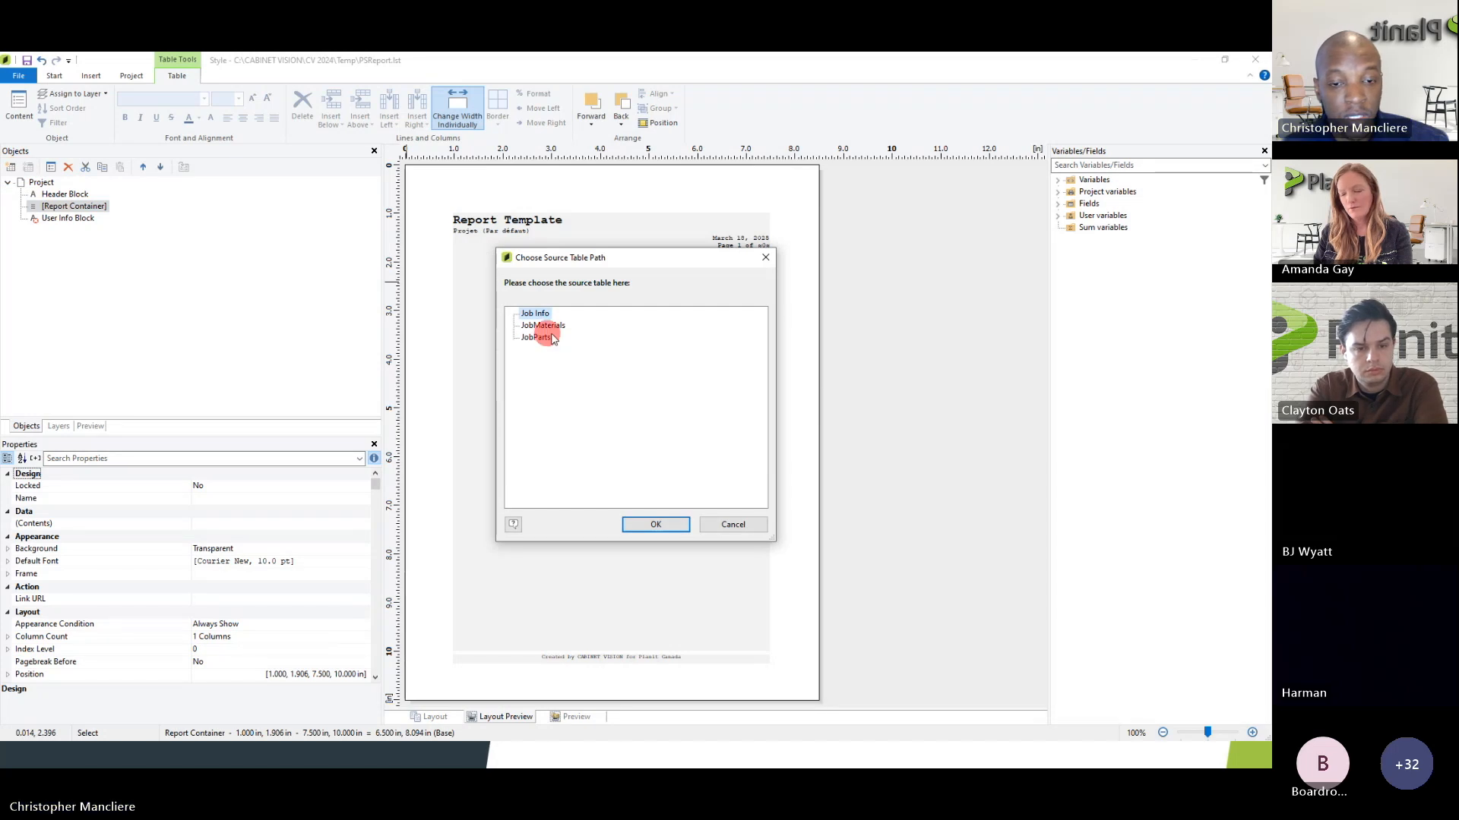
# - Choose JobMaterials as the source table for the new table
pyautogui.click(539, 332)
pyautogui.click(540, 332)
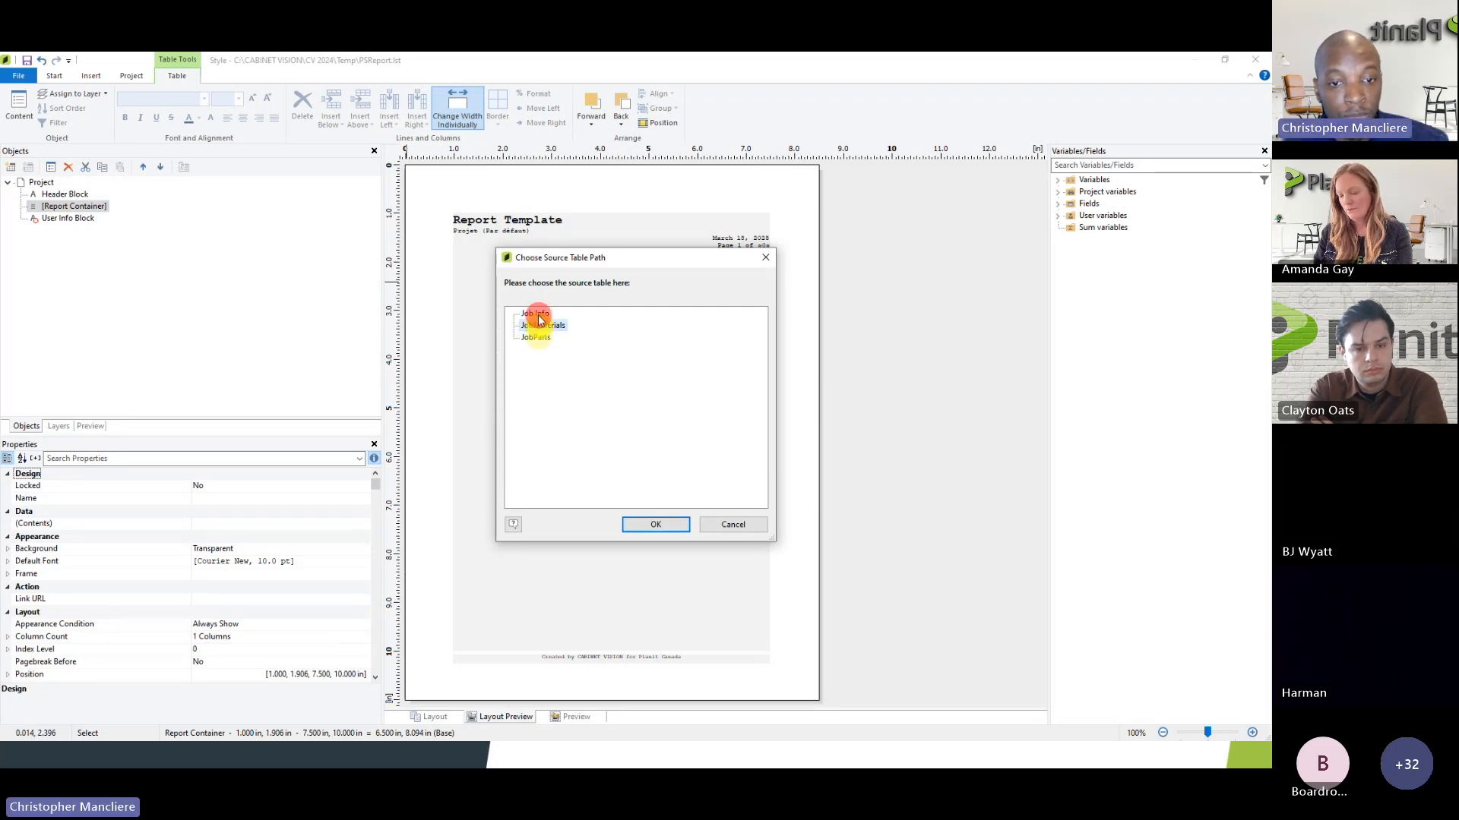
pyautogui.click(538, 335)
pyautogui.click(539, 323)
pyautogui.click(539, 316)
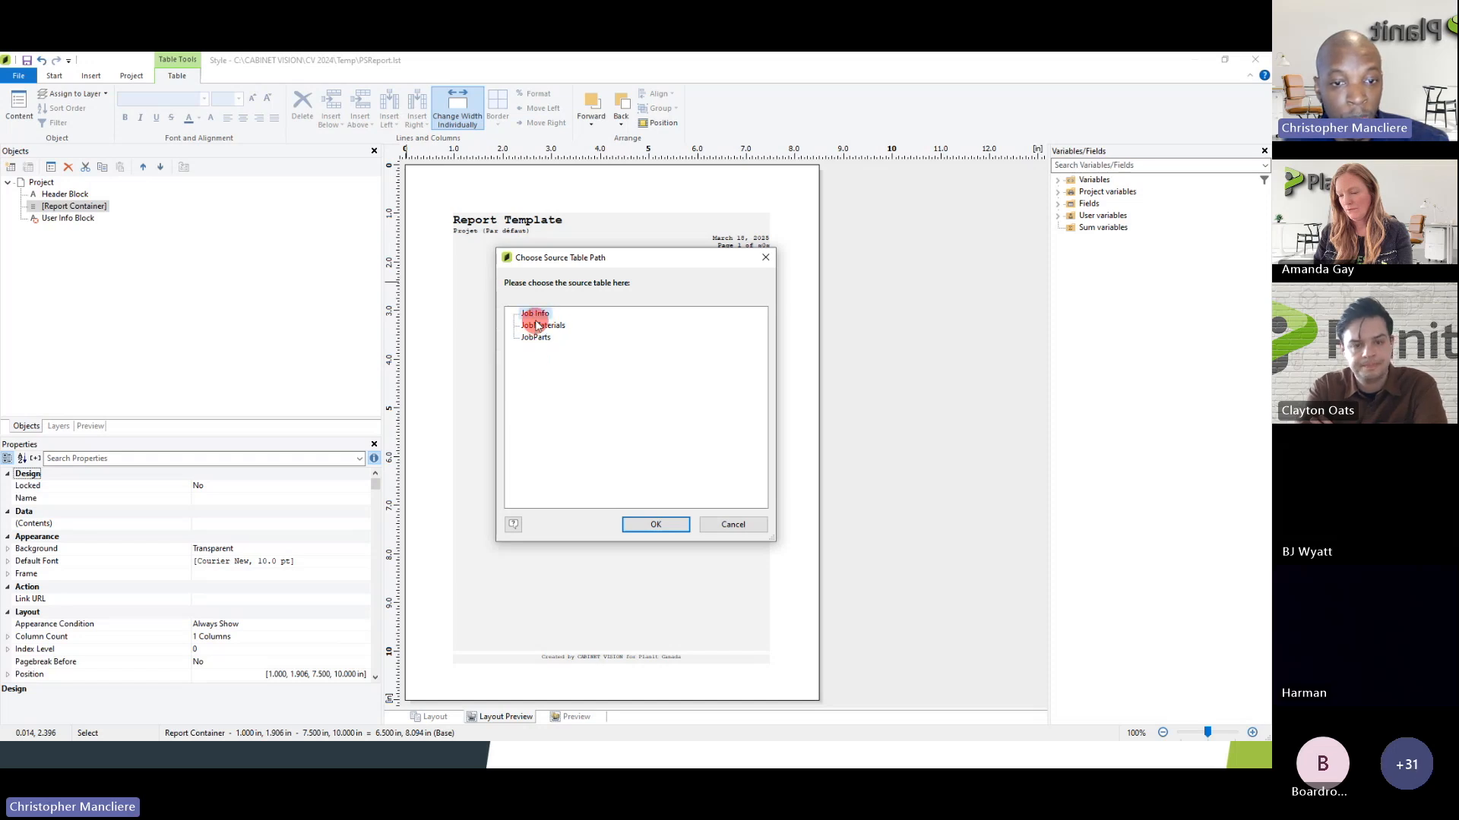
pyautogui.click(537, 339)
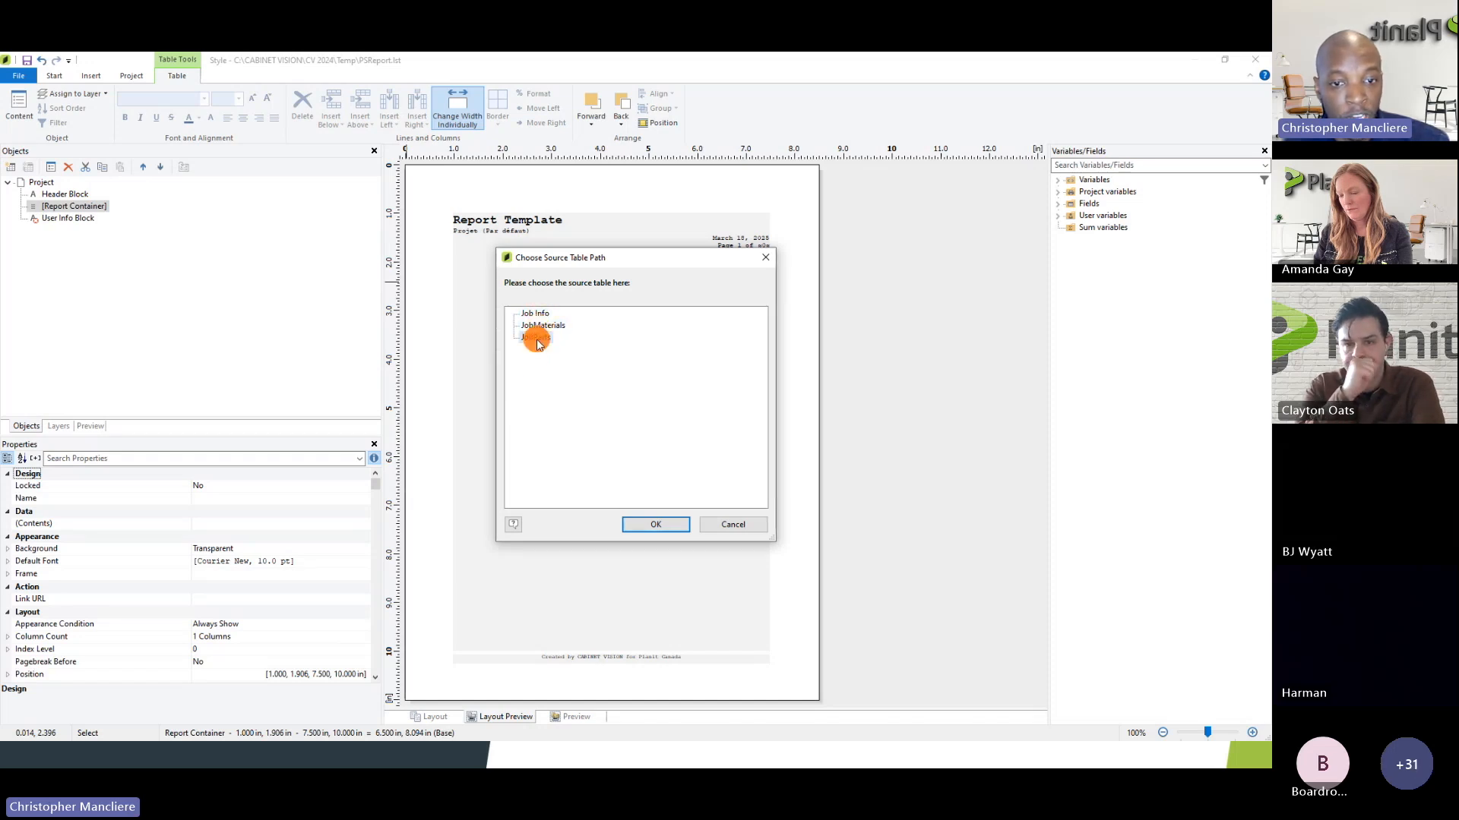
pyautogui.click(541, 325)
pyautogui.click(655, 524)
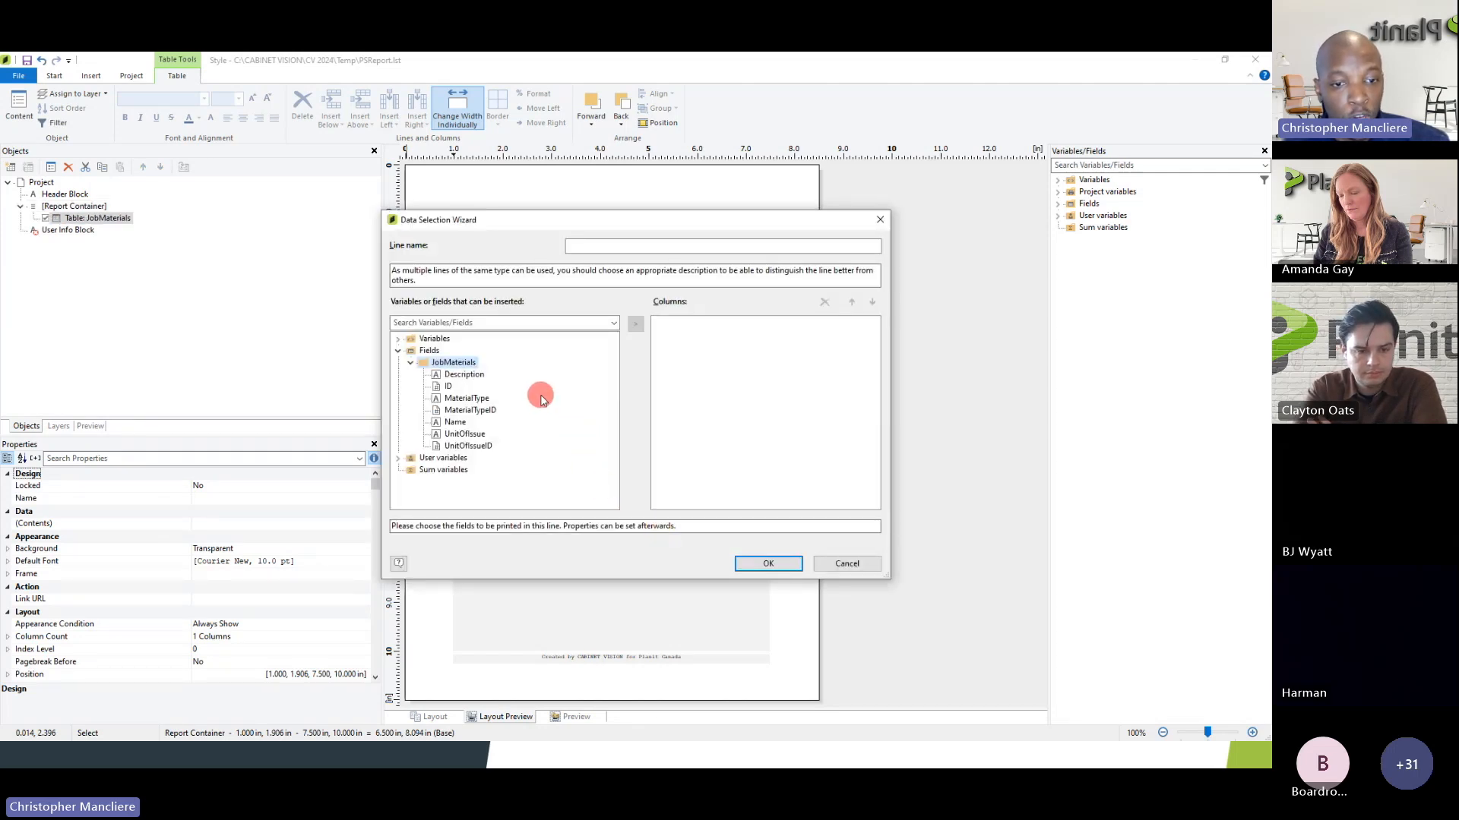
# - Add the JobMaterials Name field as the table's only column, then close the report designer
pyautogui.click(463, 375)
pyautogui.click(635, 325)
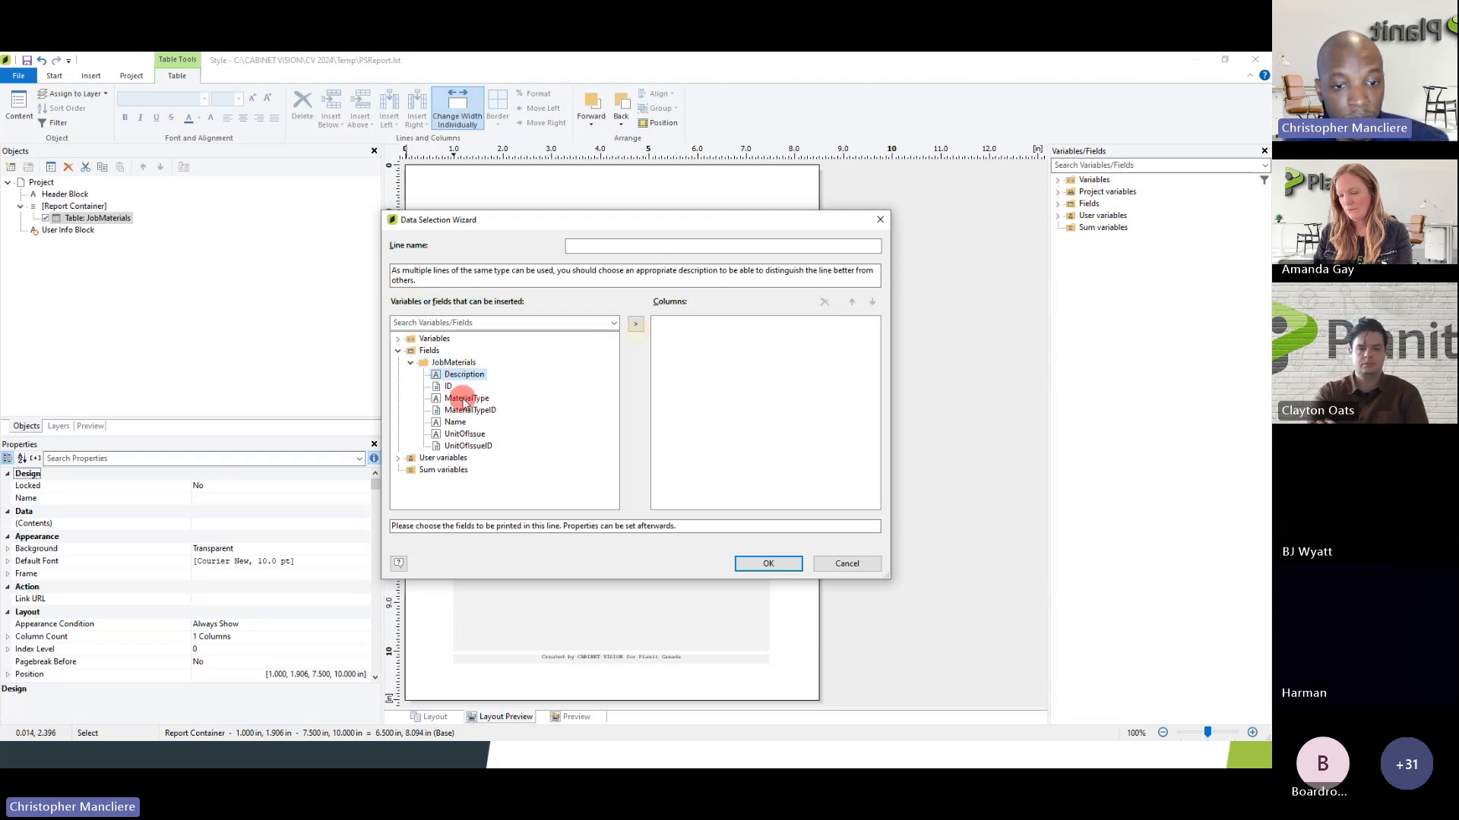
pyautogui.click(455, 422)
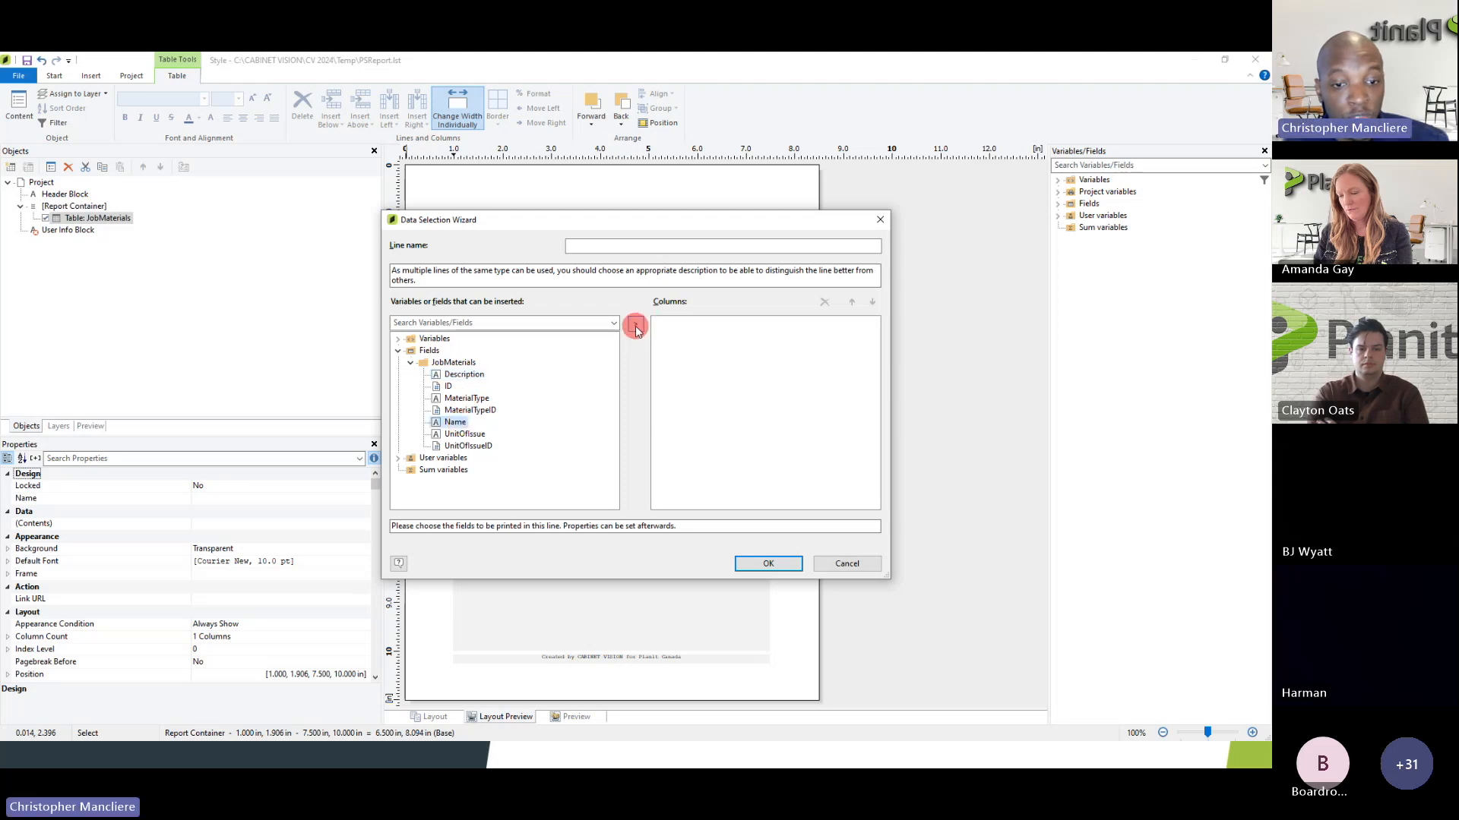
pyautogui.click(635, 325)
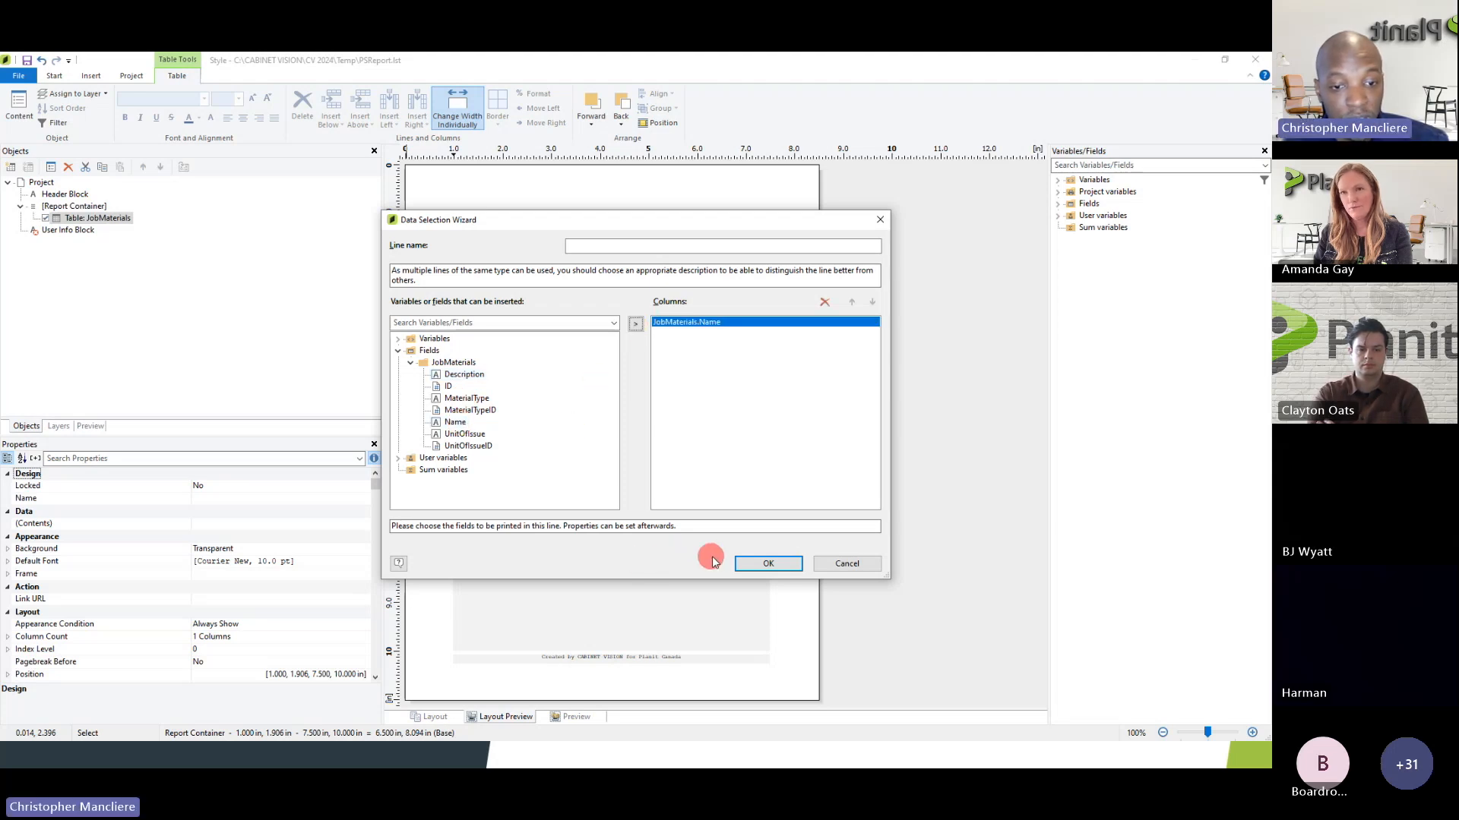
pyautogui.click(745, 560)
pyautogui.click(478, 280)
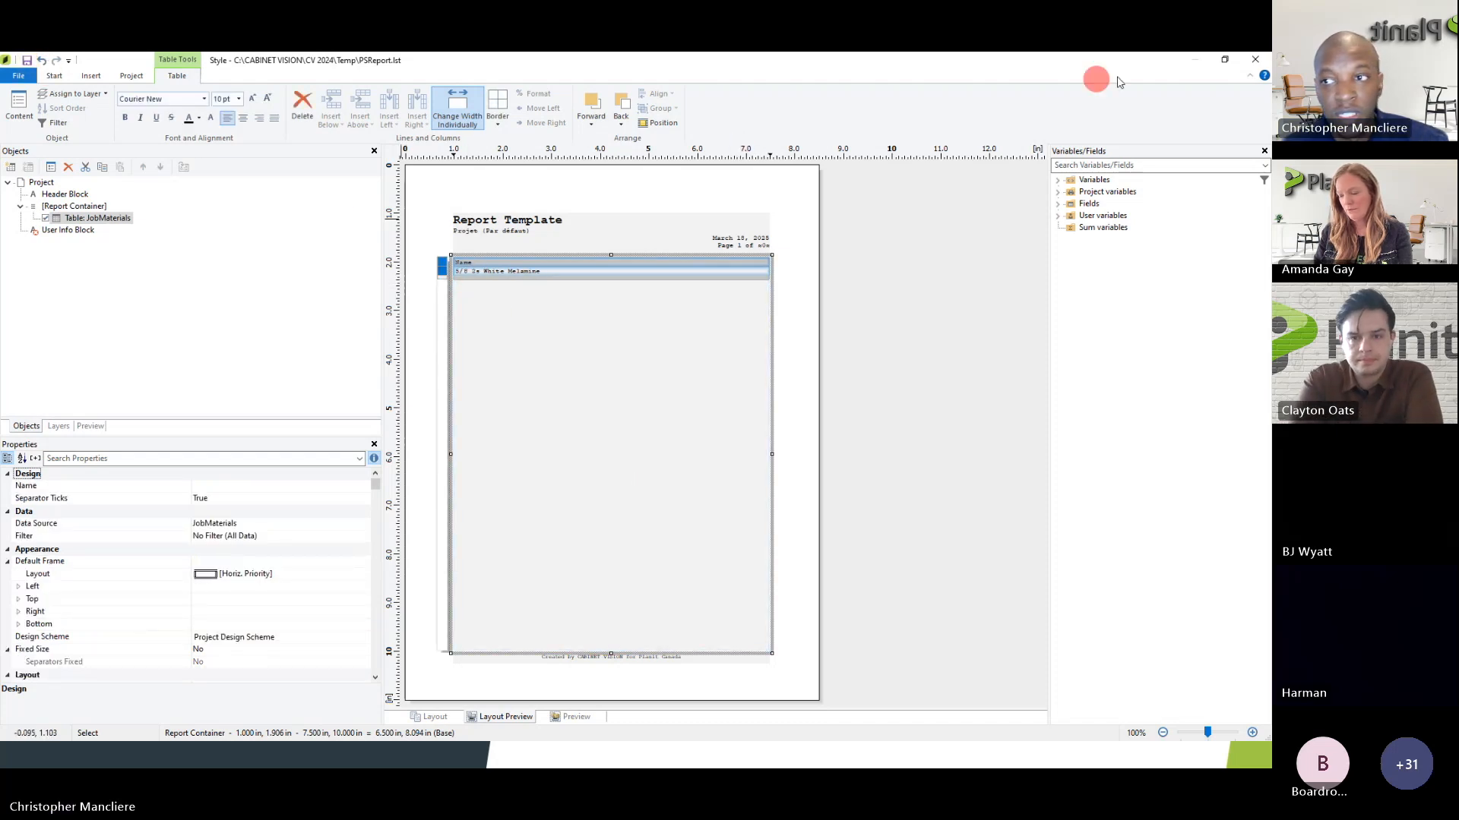
pyautogui.click(1249, 61)
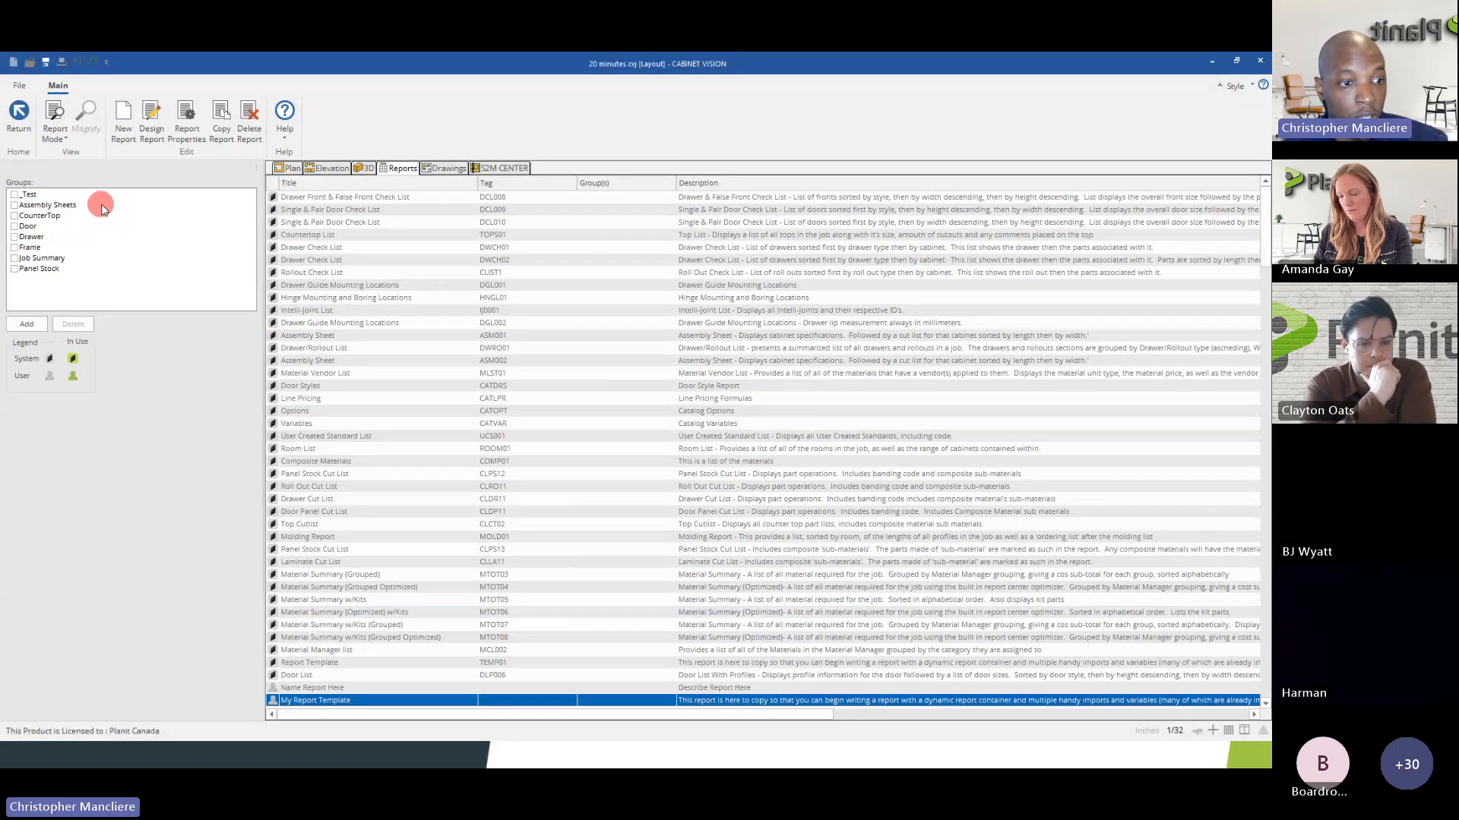
# - Preview My Report Template in View Mode, then return to Setup Mode
pyautogui.click(55, 128)
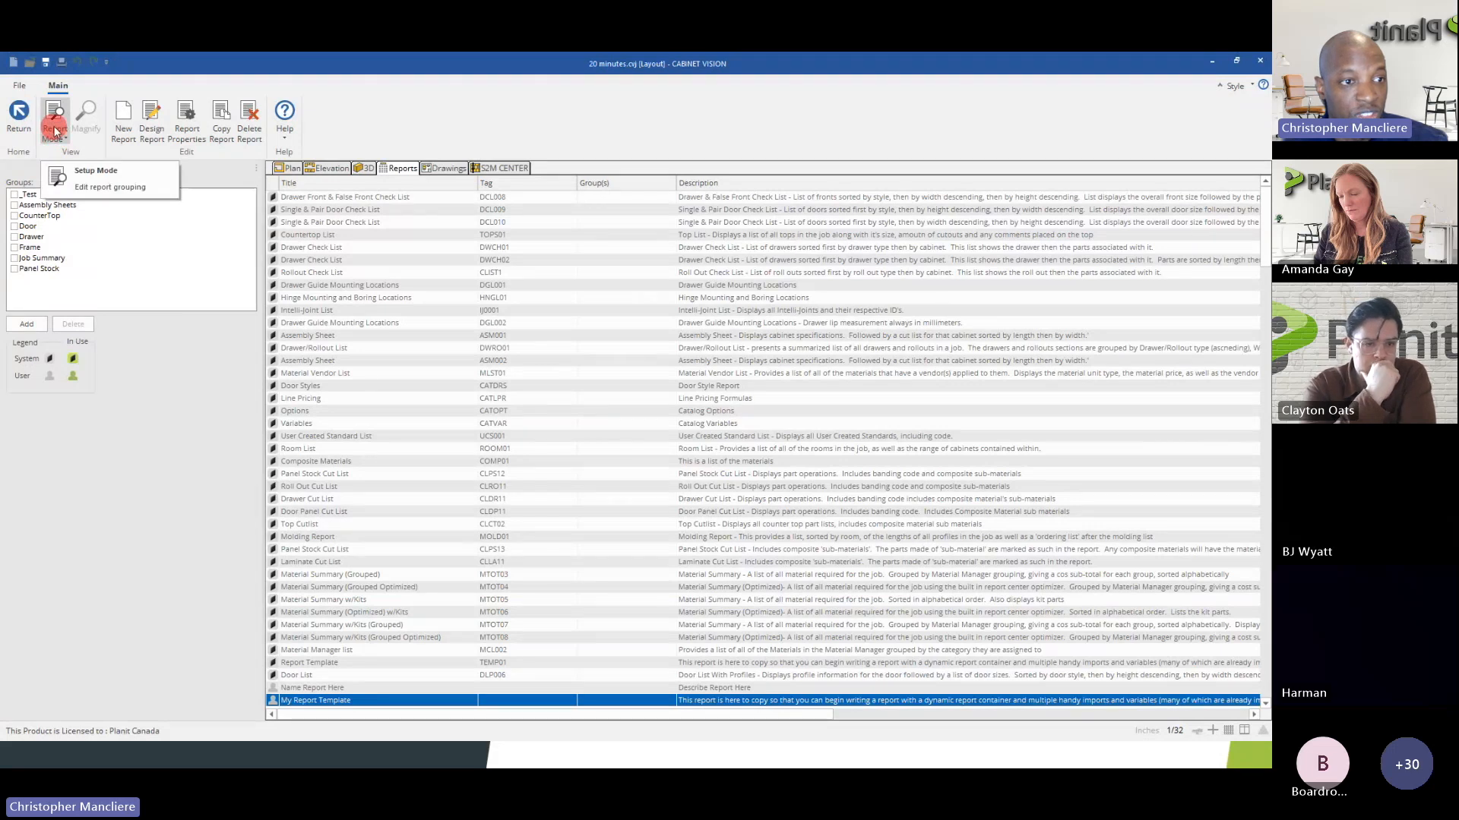
pyautogui.click(58, 134)
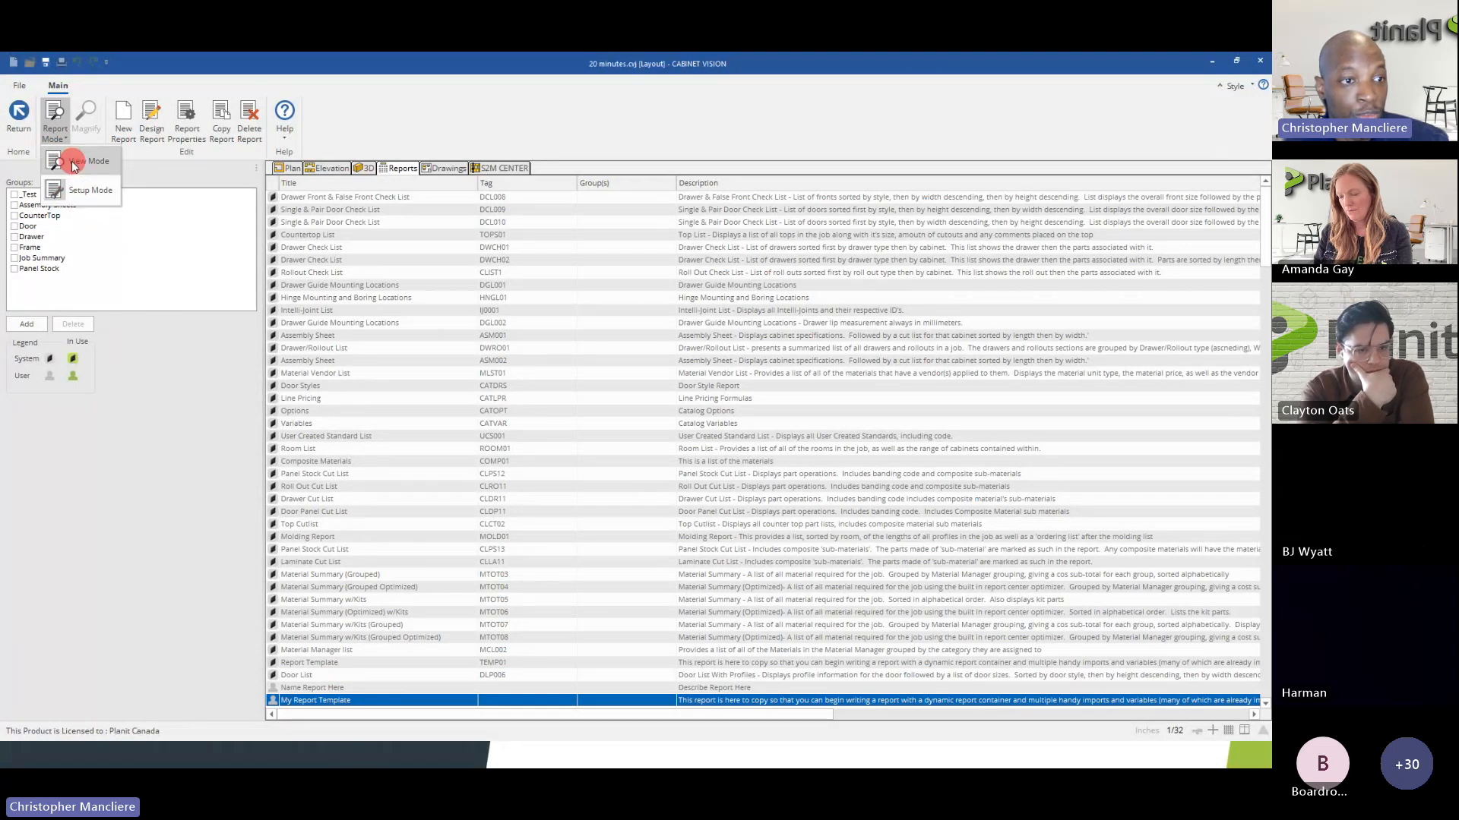
pyautogui.click(71, 161)
pyautogui.click(222, 368)
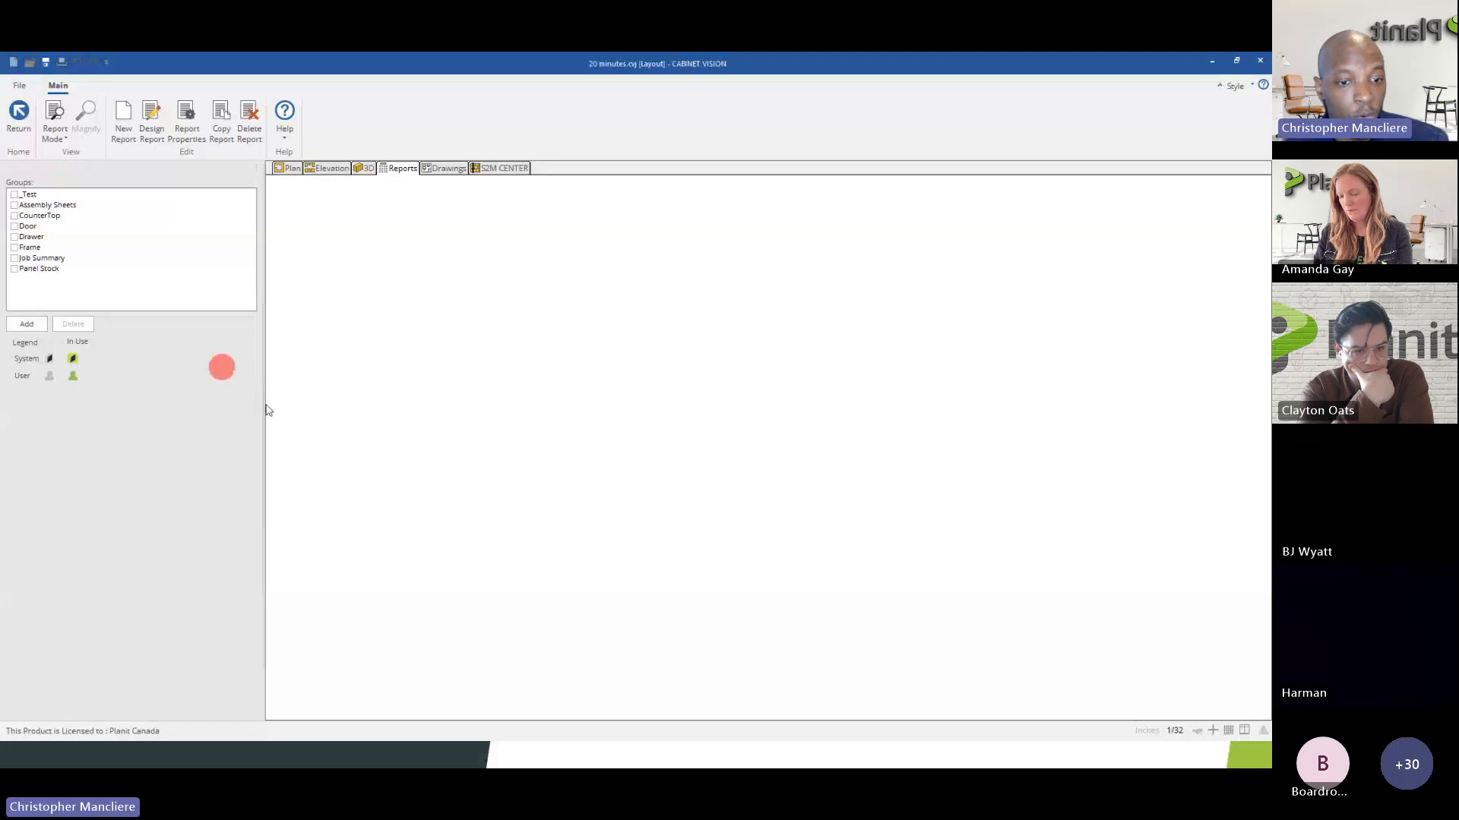
pyautogui.click(380, 440)
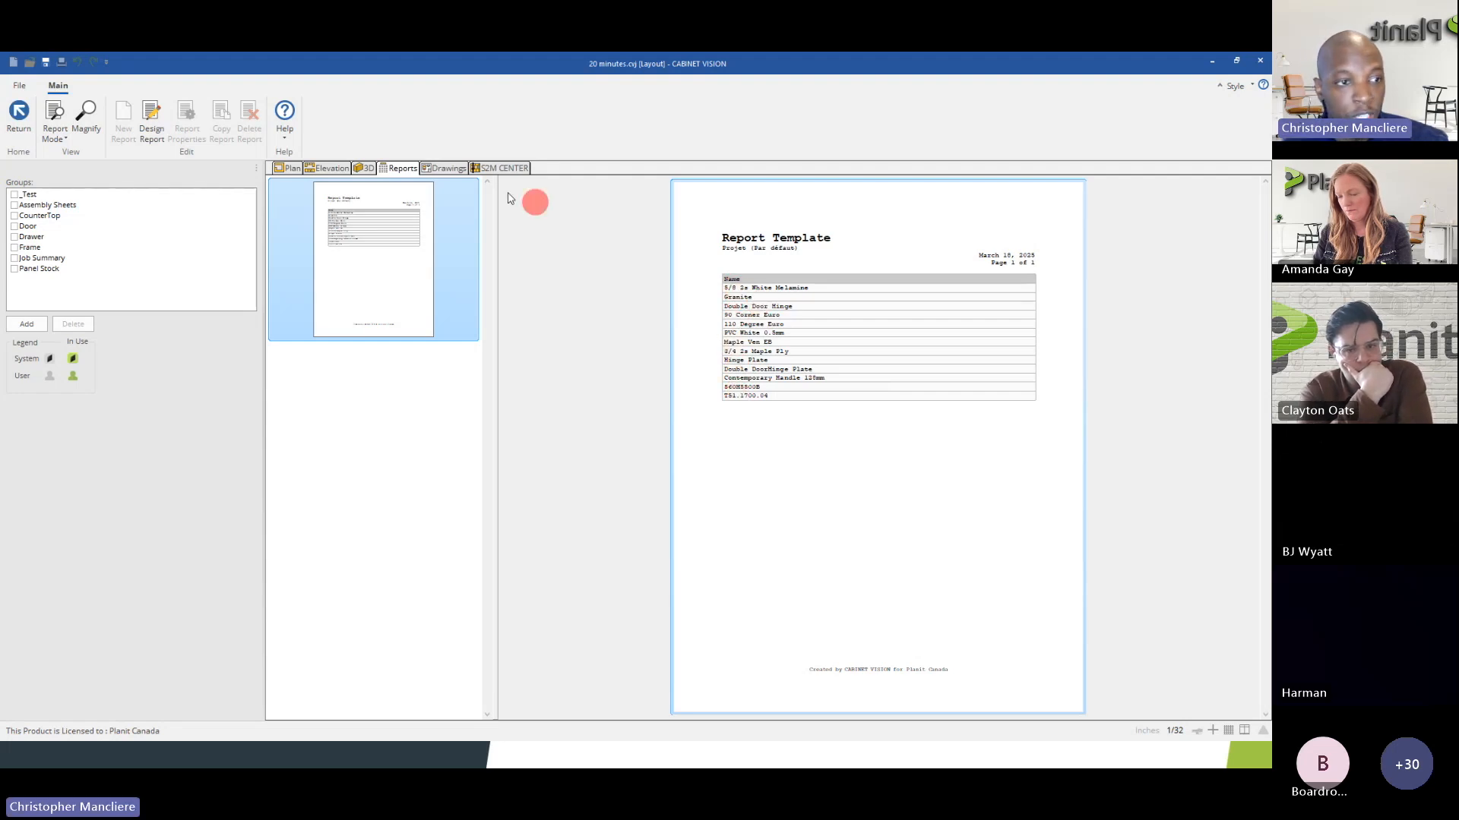
pyautogui.click(59, 128)
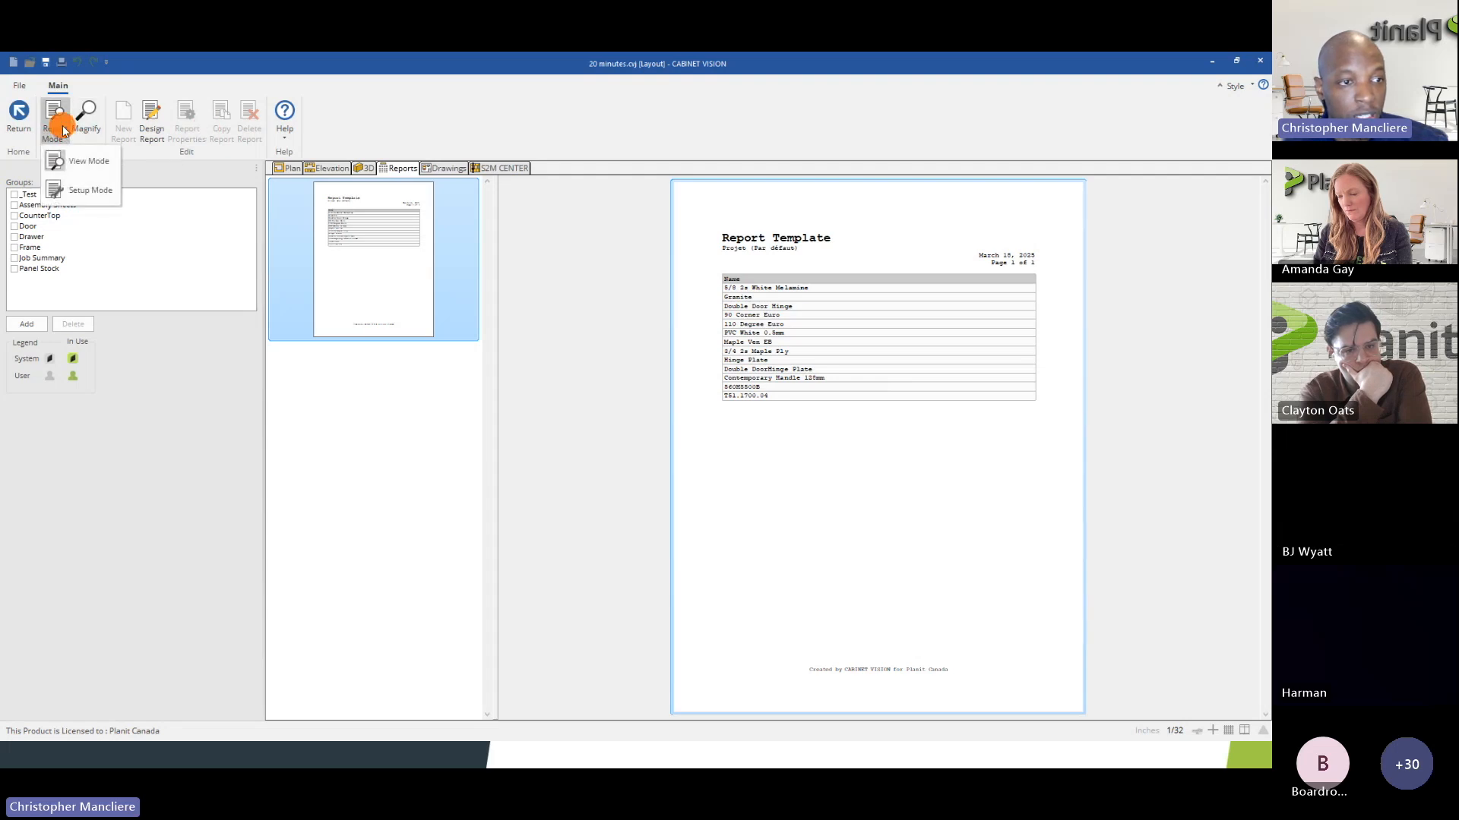
pyautogui.click(72, 191)
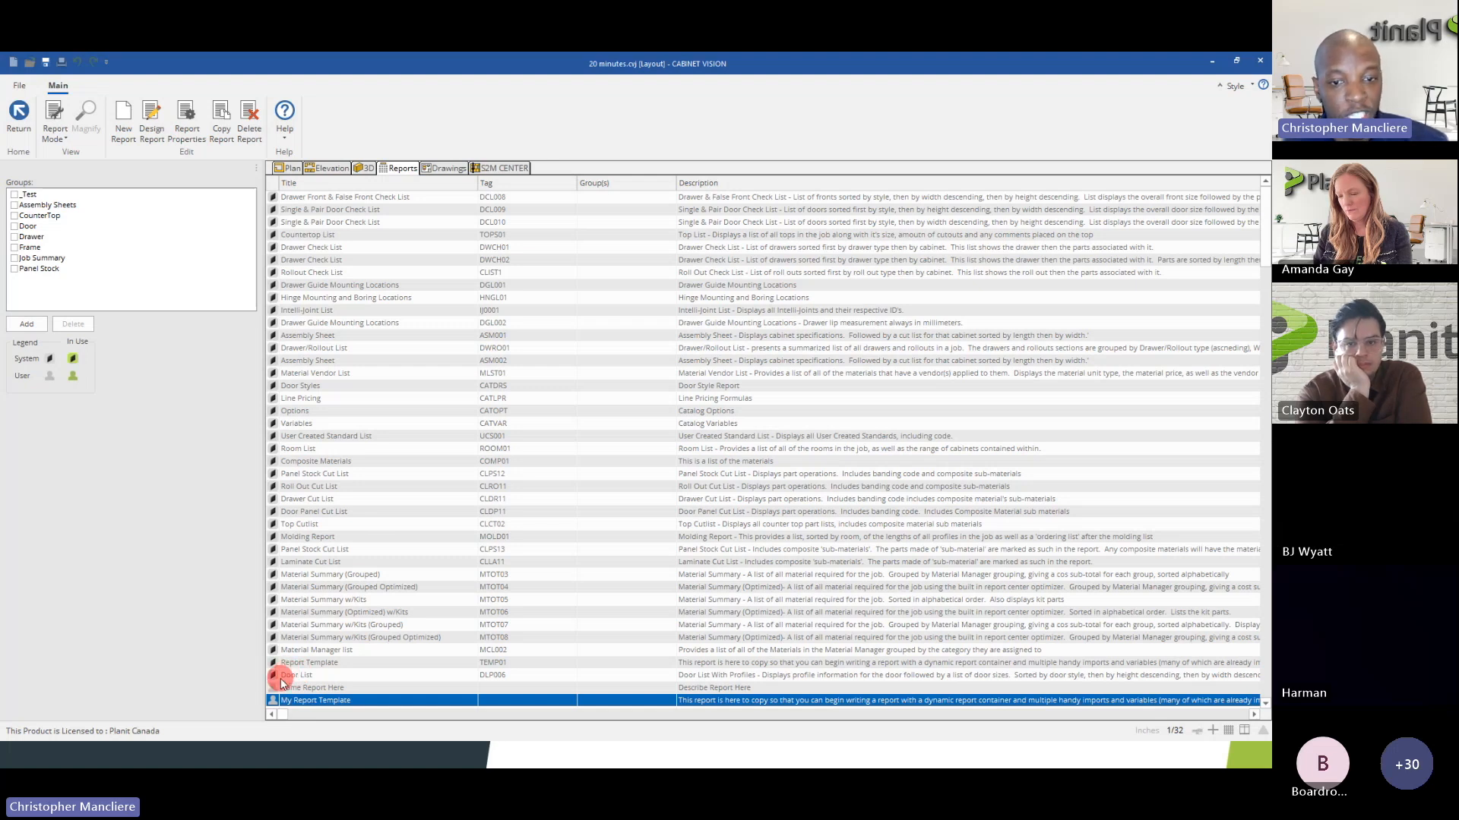
# - Reopen My Report Template in the report designer, inspect its JobMaterials table, and close the designer
pyautogui.click(152, 121)
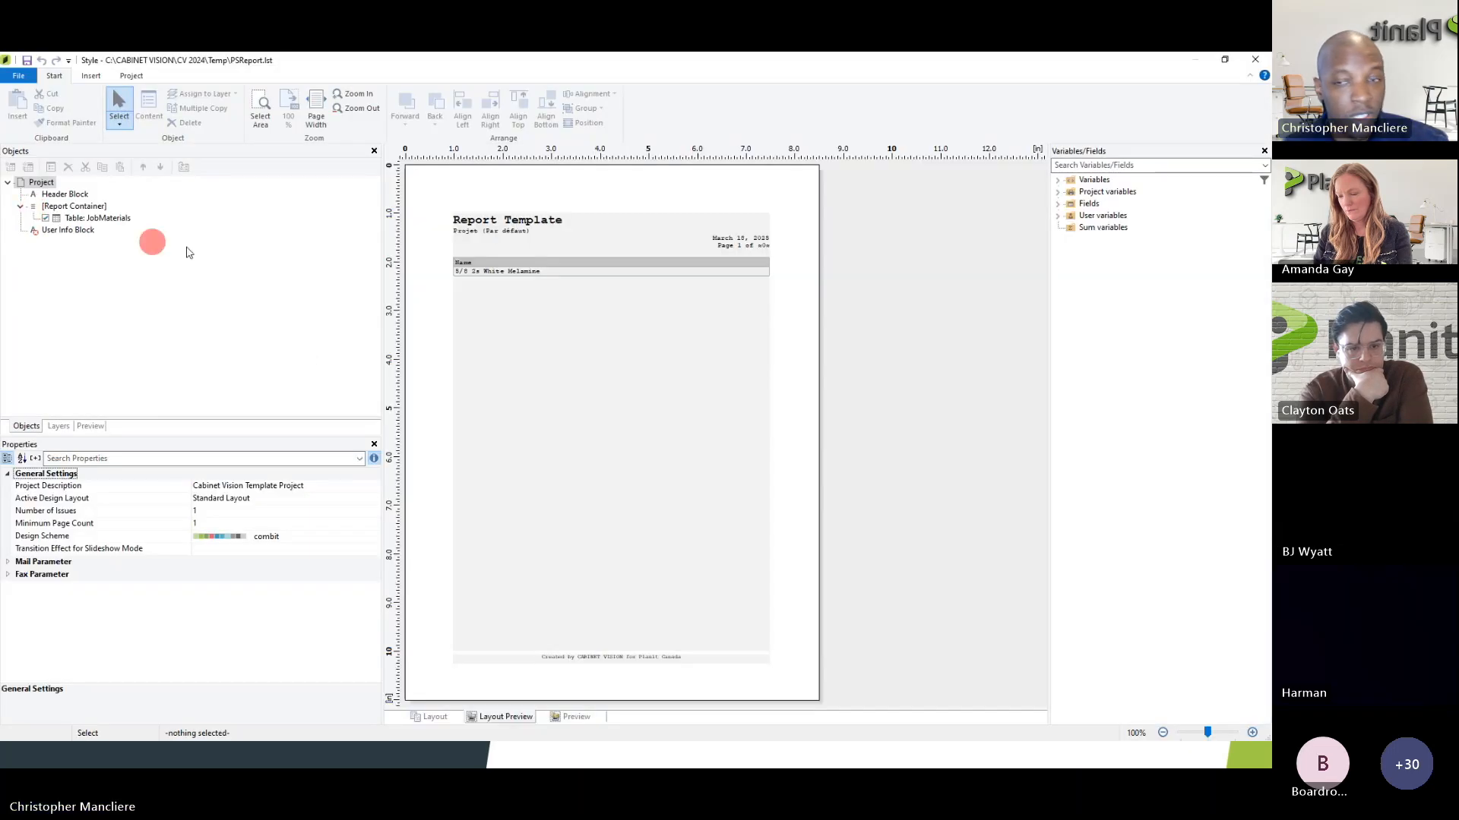
pyautogui.click(76, 218)
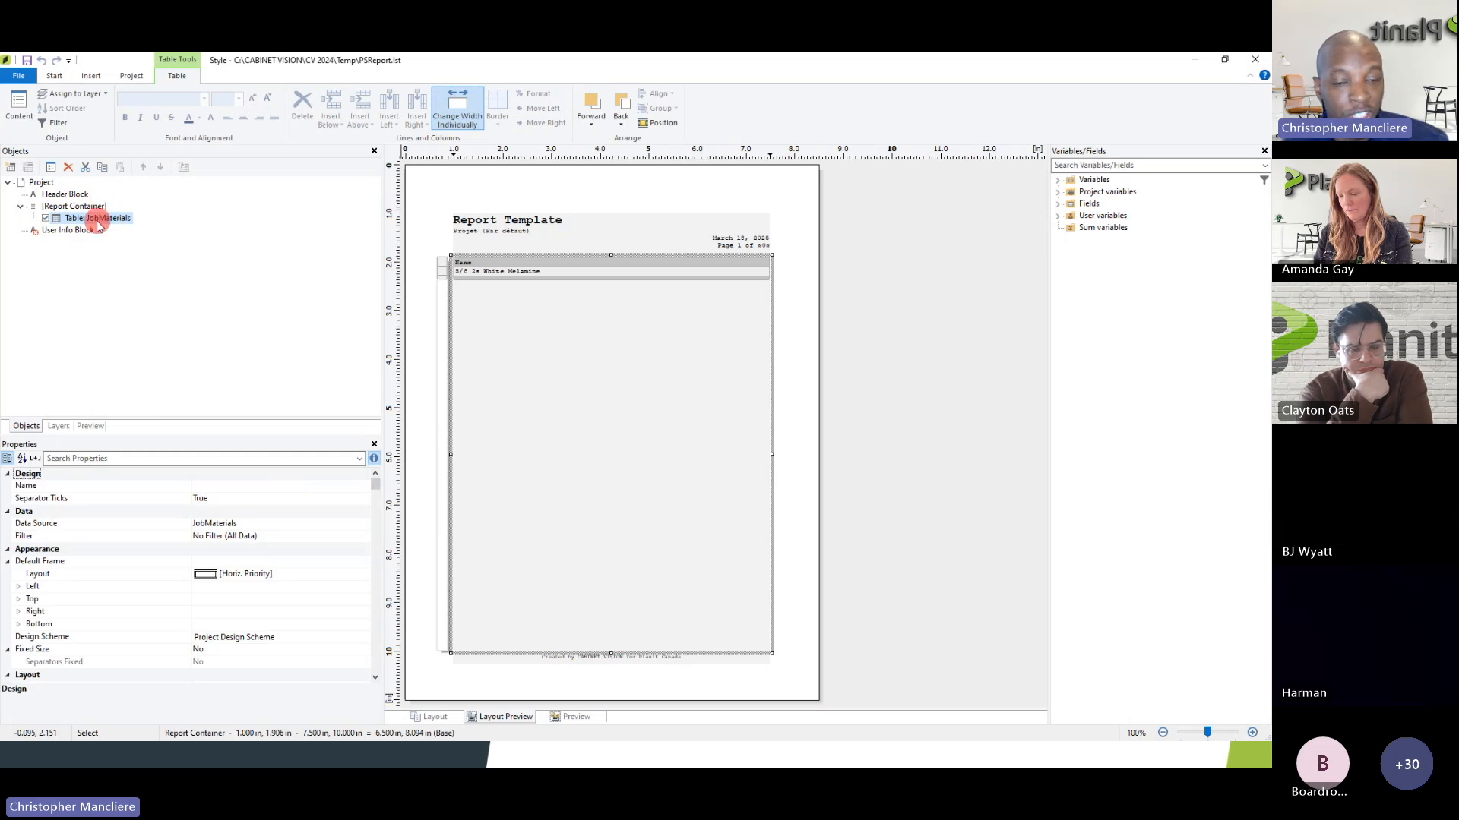
pyautogui.click(1246, 63)
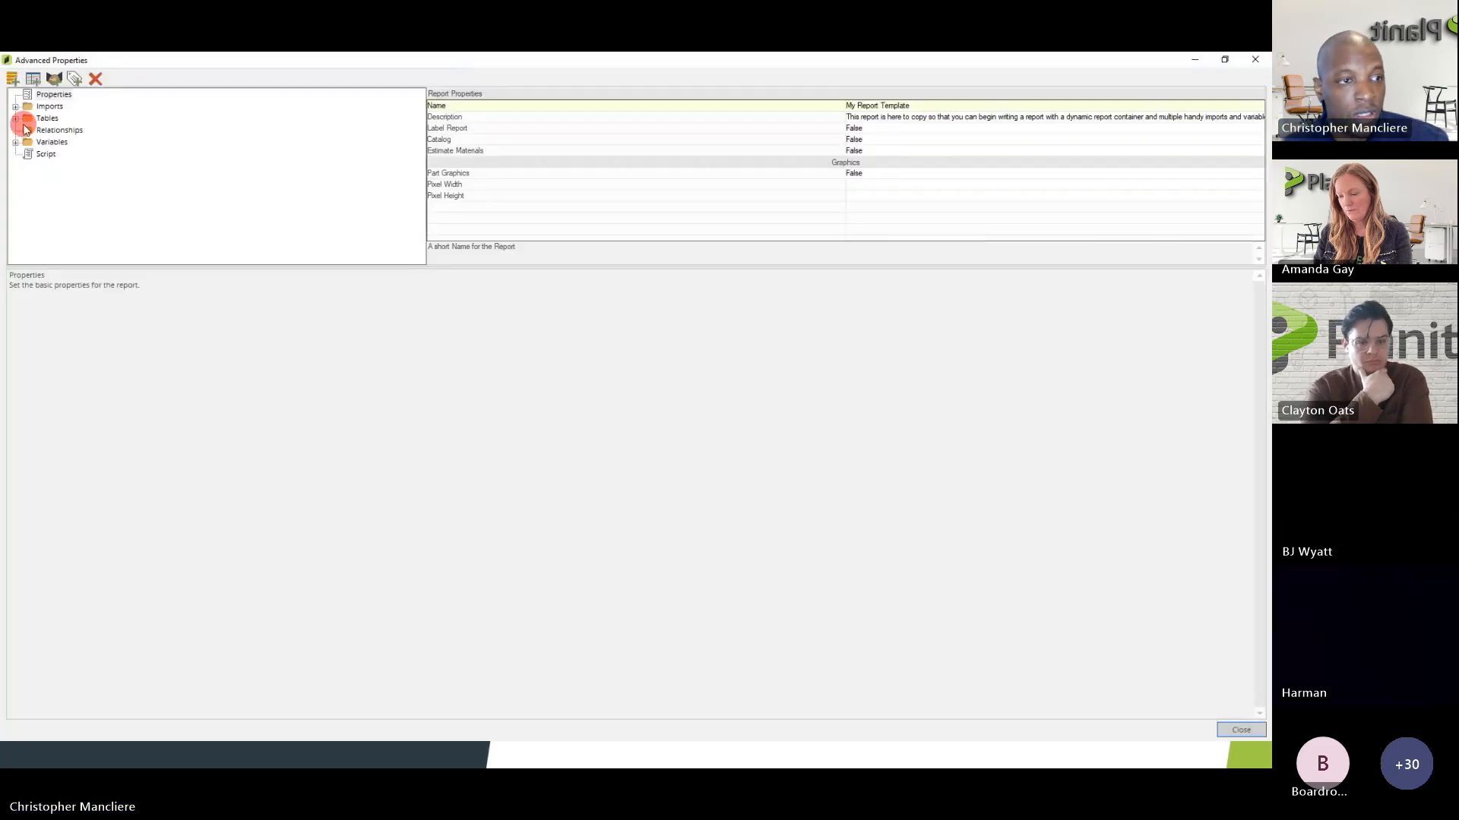
# - Examine the JobParts, JobMaterials and Job Info tables in the advanced properties of My Report Template
pyautogui.click(16, 119)
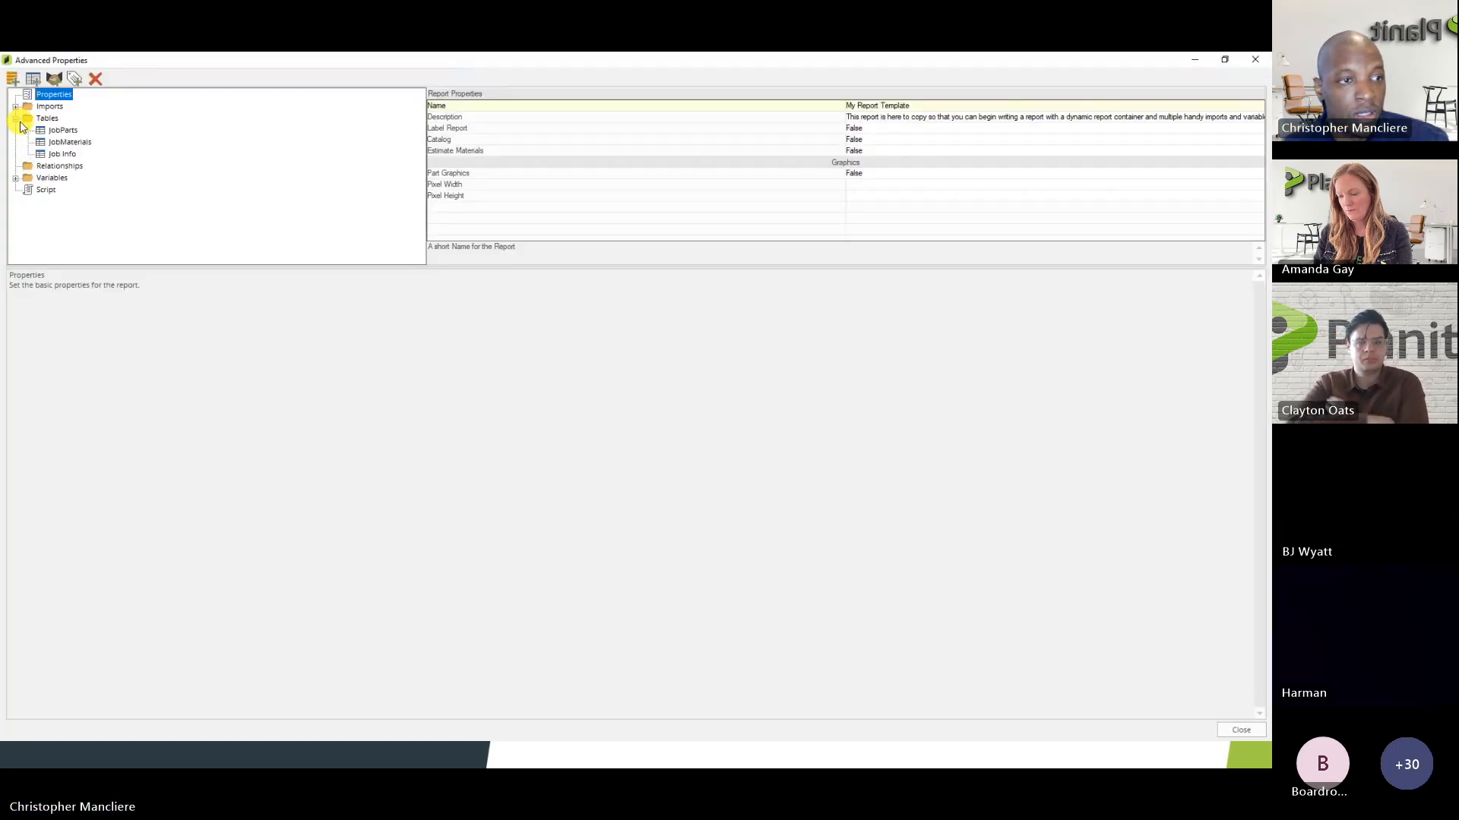
pyautogui.click(56, 132)
pyautogui.click(59, 143)
pyautogui.click(63, 154)
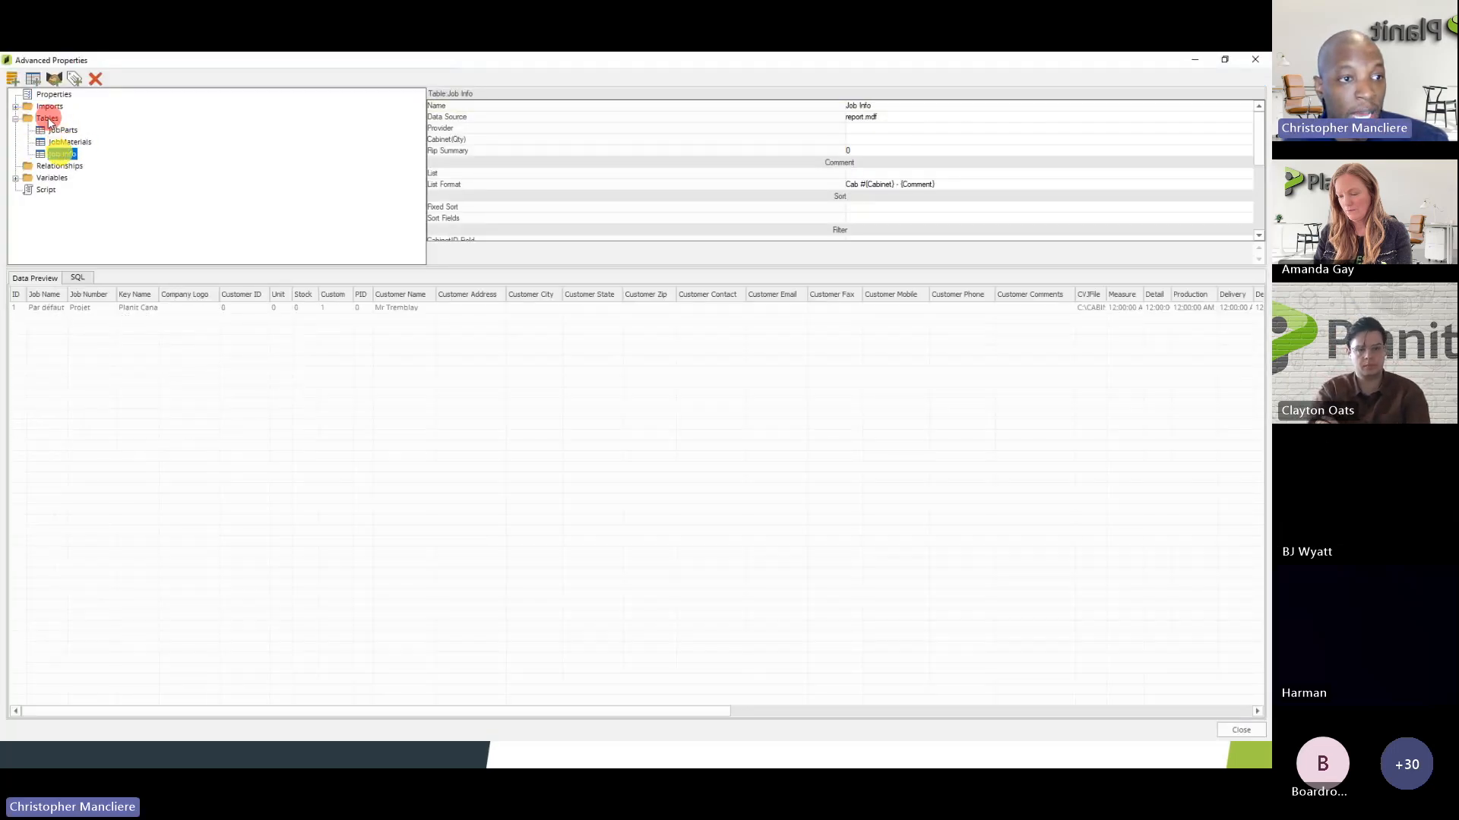
pyautogui.click(48, 117)
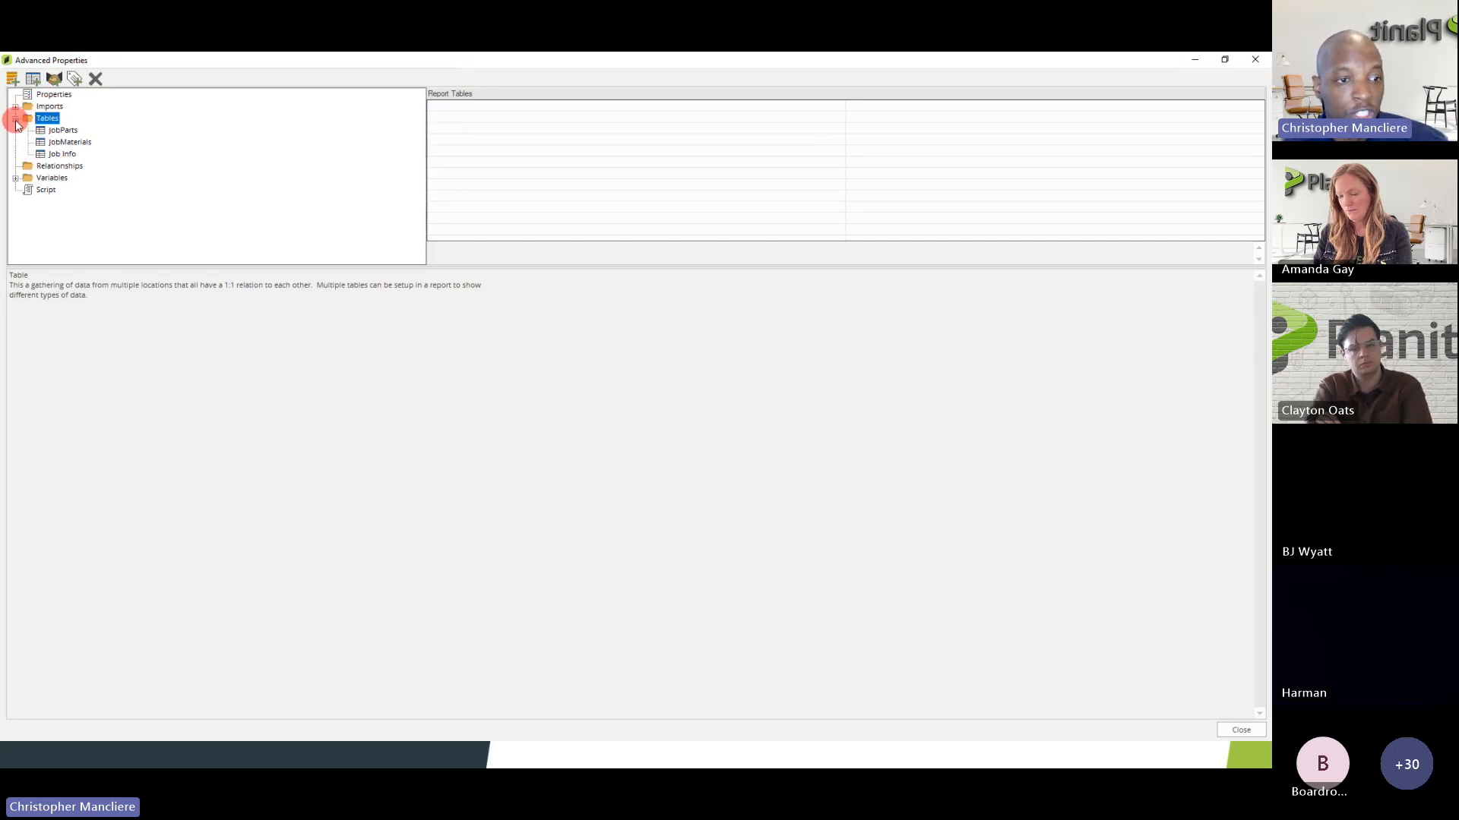
pyautogui.click(61, 130)
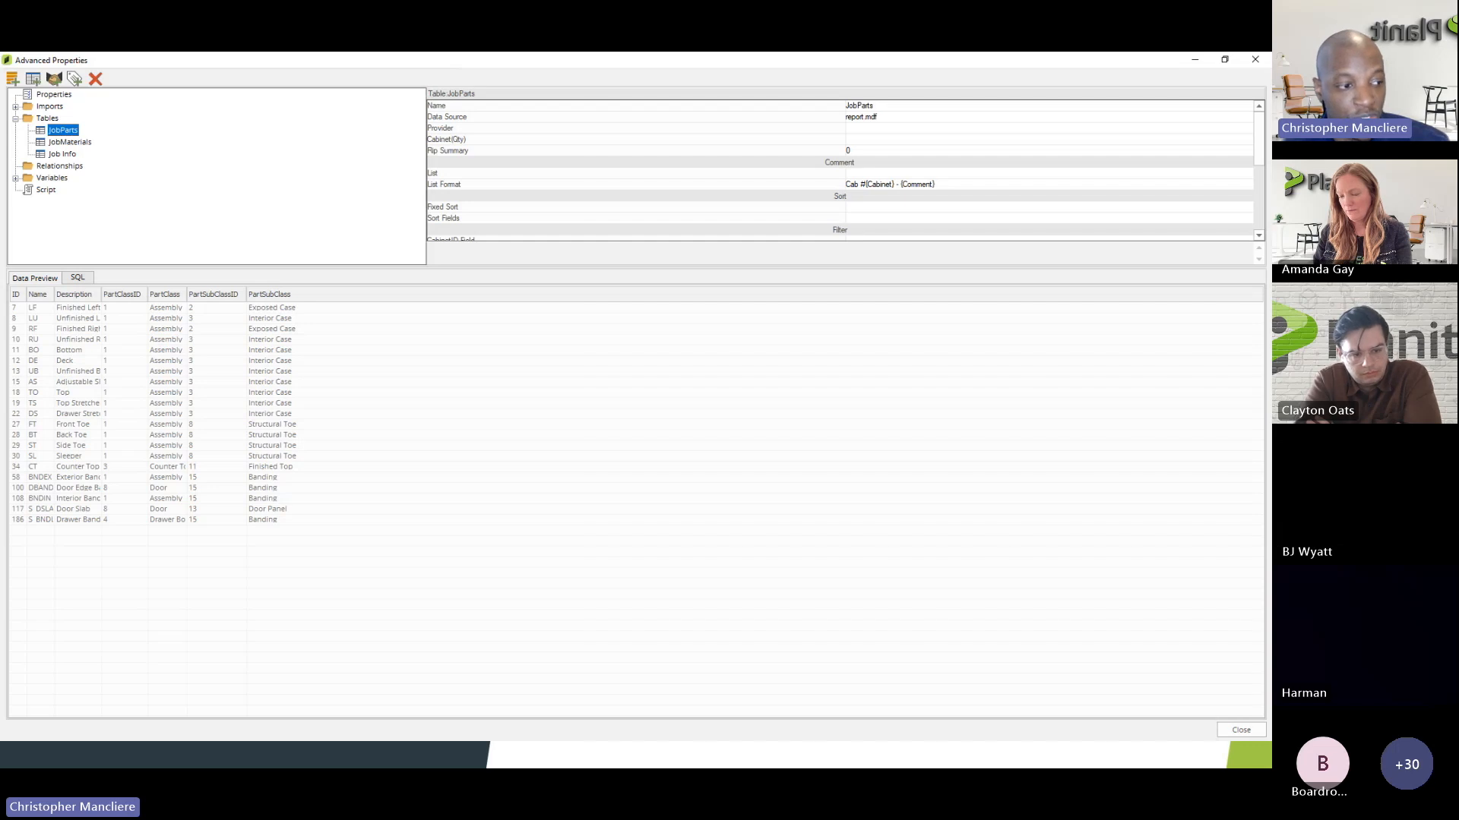
# - Advance the presentation to the SQL Basics slide on the basic SELECT statement
pyautogui.press('Right')
pyautogui.press('Right')
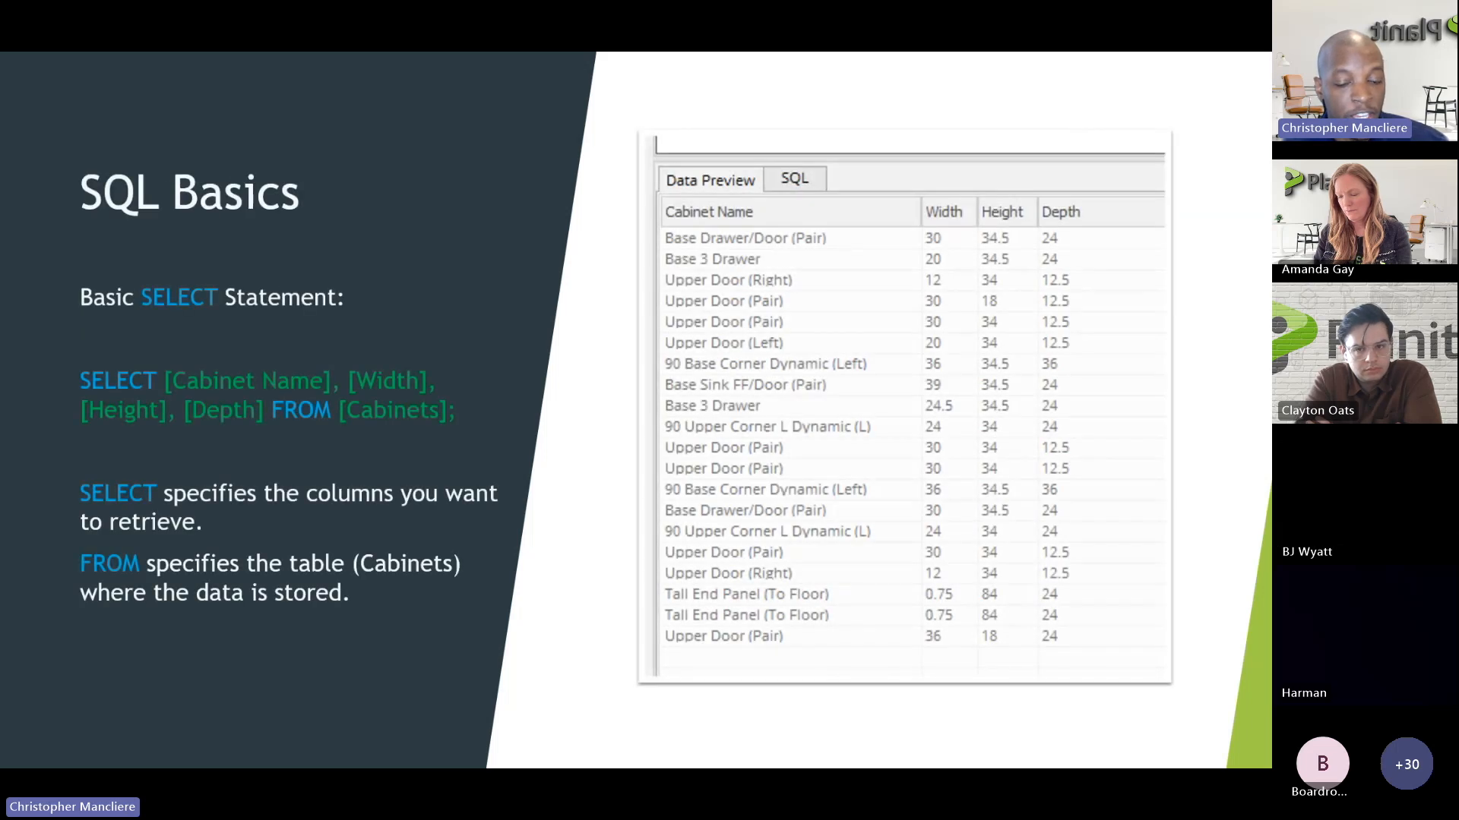
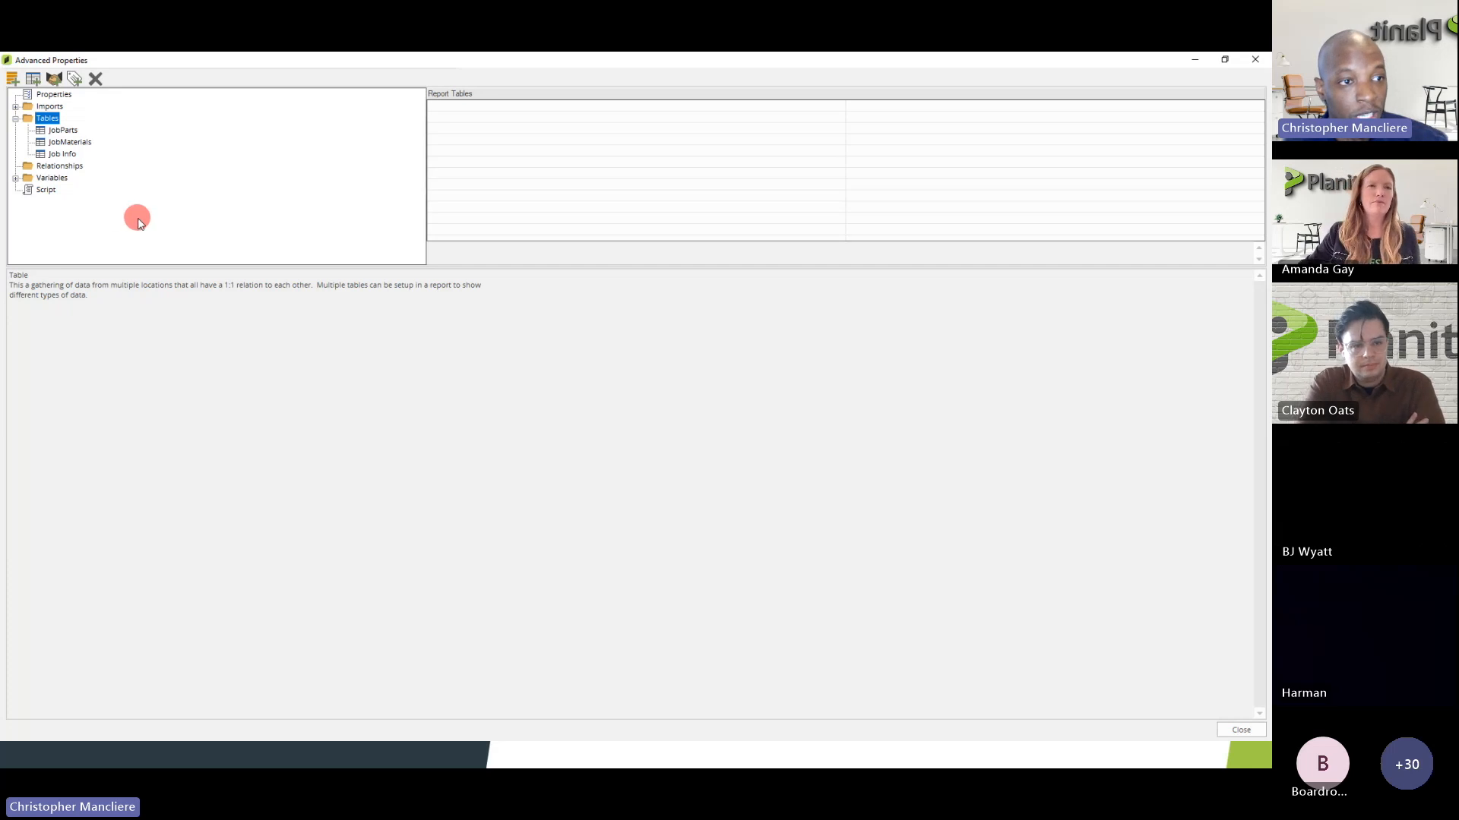
# - Start a new report table with the Create Table Wizard and add Cabinets as the table its fields come from
pyautogui.click(15, 118)
pyautogui.click(15, 118)
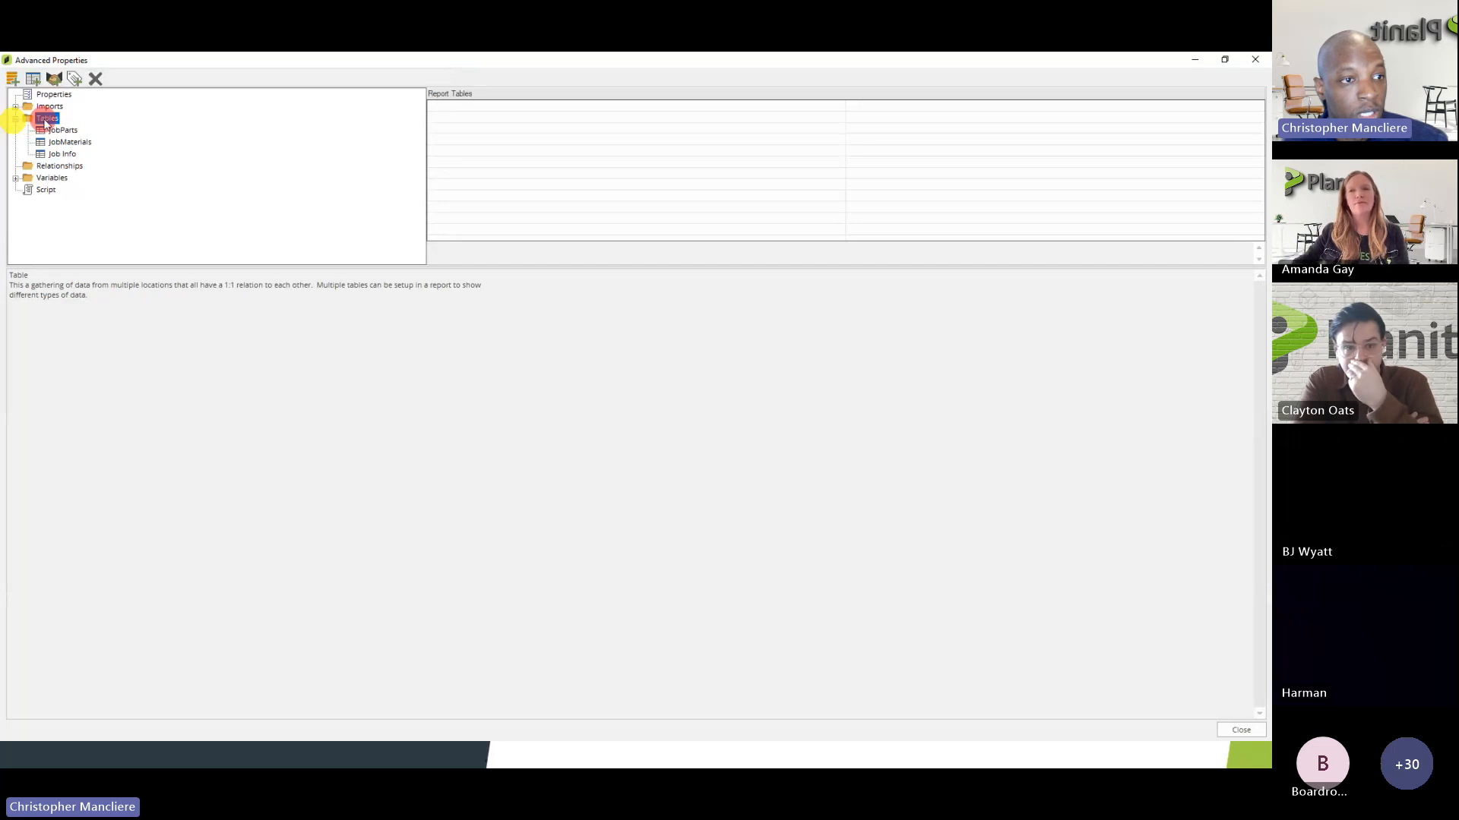
pyautogui.click(33, 79)
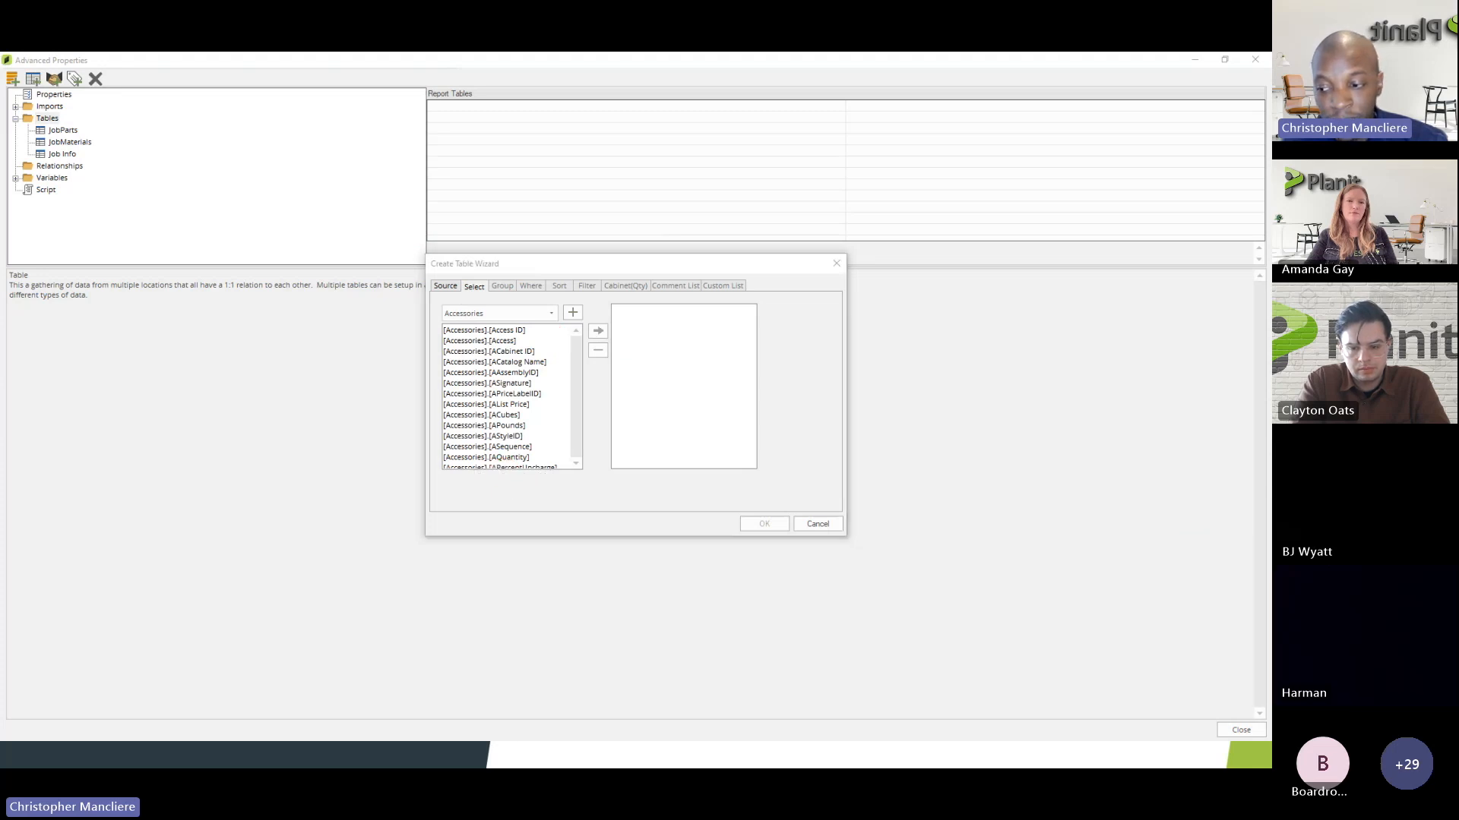
pyautogui.hotkey('alt', 'Tab')
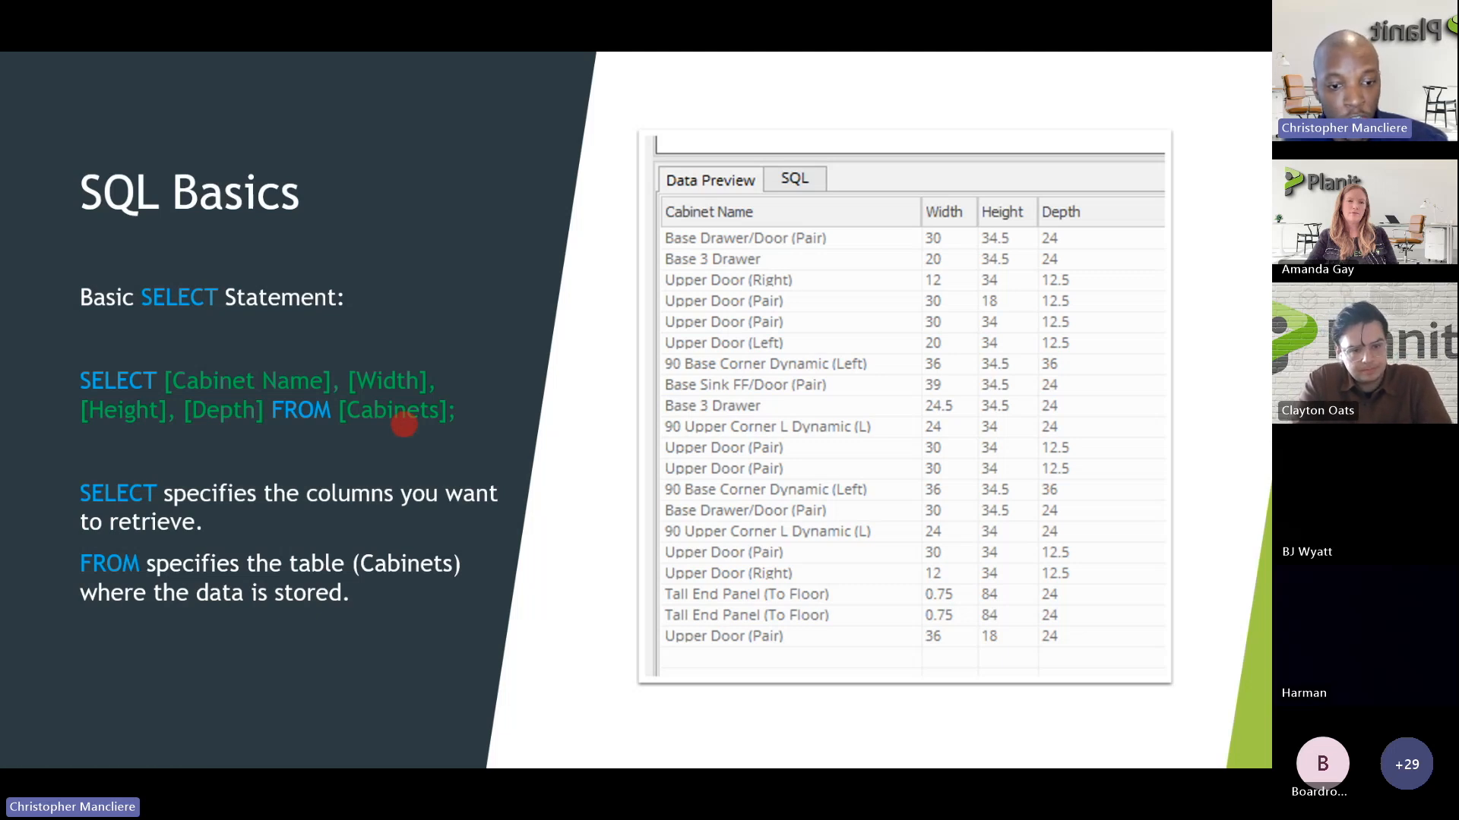
pyautogui.hotkey('alt', 'Tab')
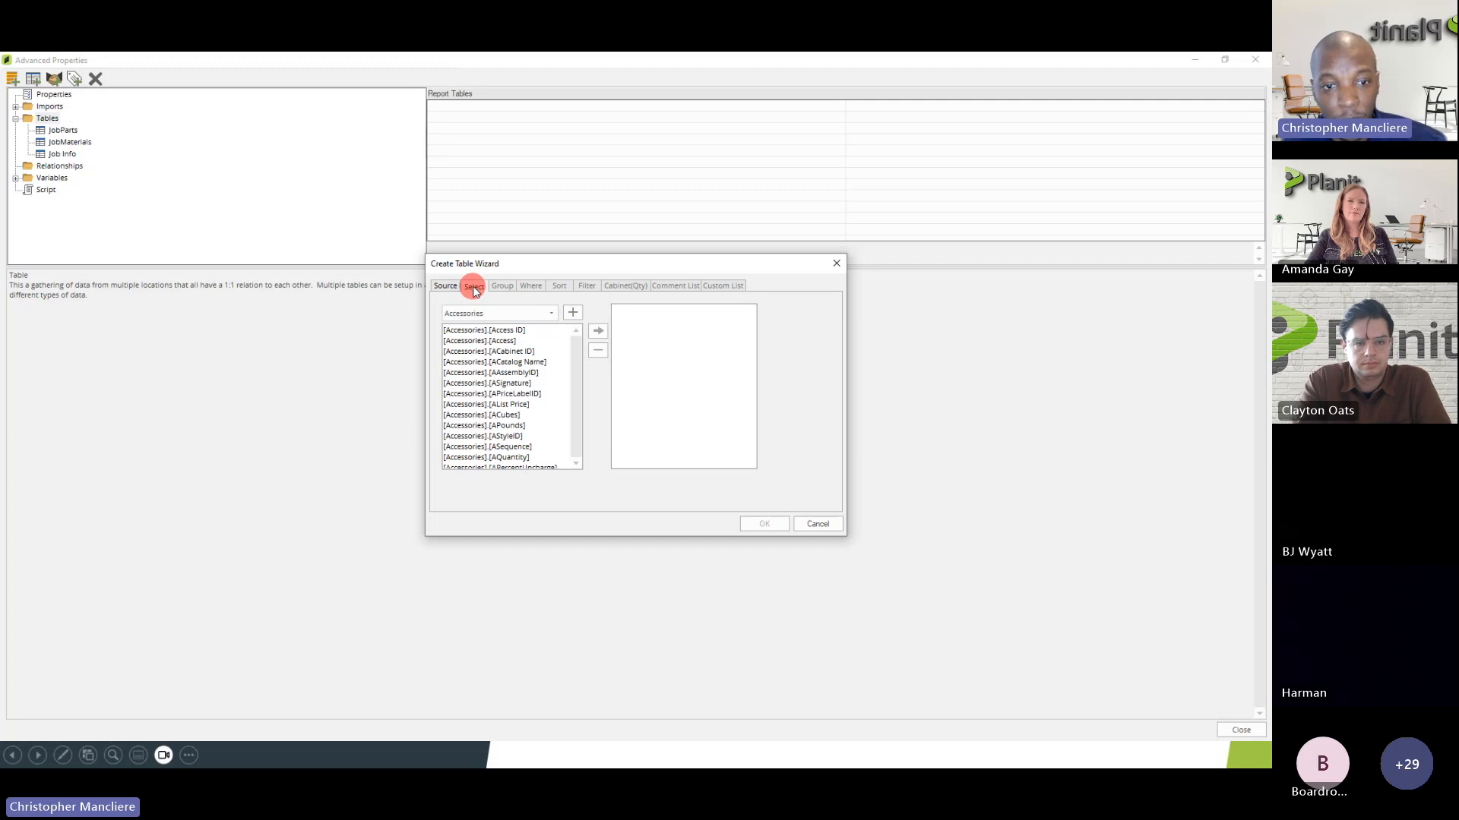
pyautogui.click(552, 314)
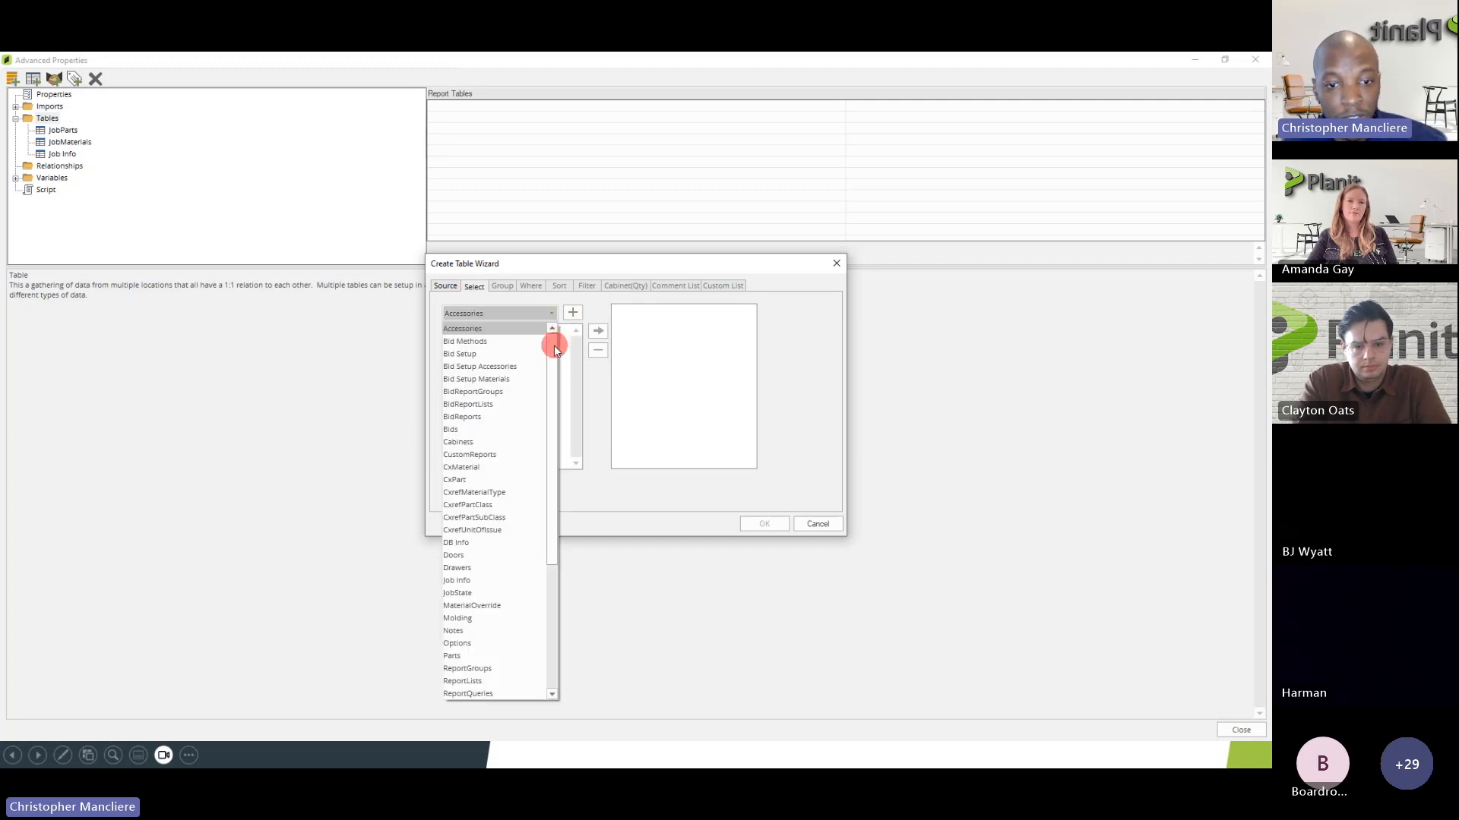
pyautogui.moveTo(552, 339)
pyautogui.mouseDown()
pyautogui.moveTo(550, 456)
pyautogui.moveTo(555, 358)
pyautogui.mouseUp()
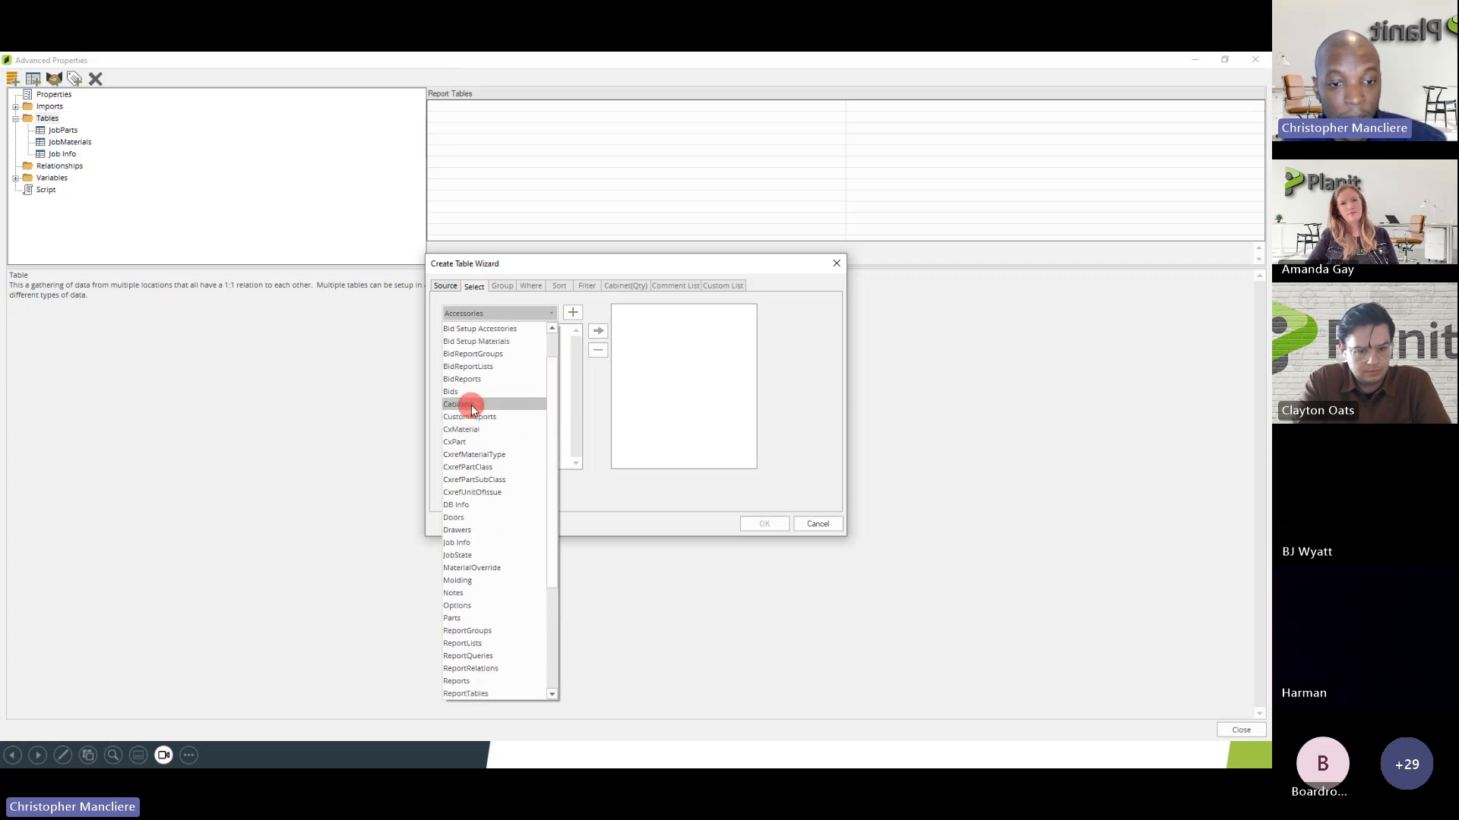
pyautogui.click(469, 405)
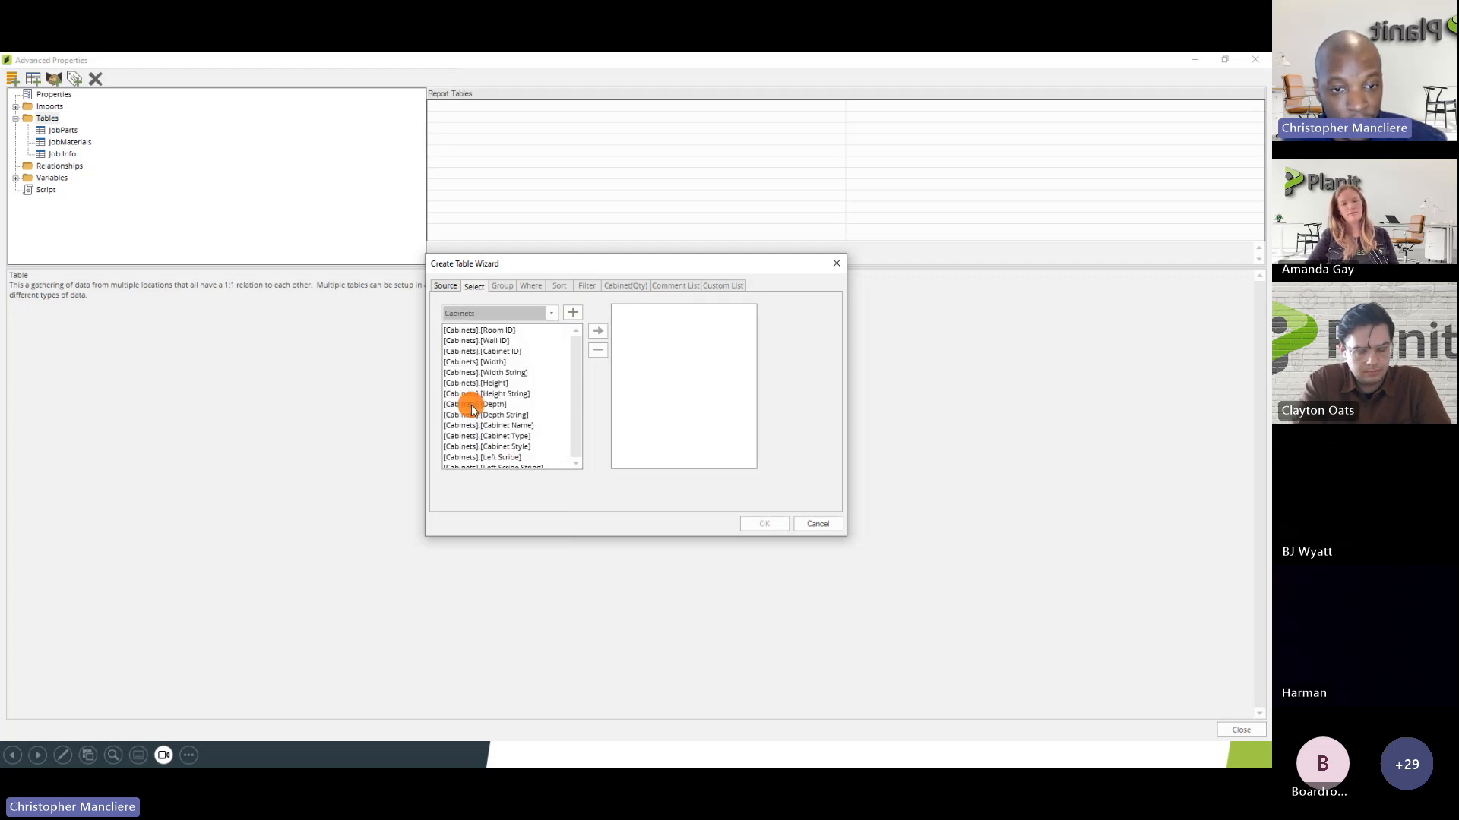
pyautogui.click(506, 314)
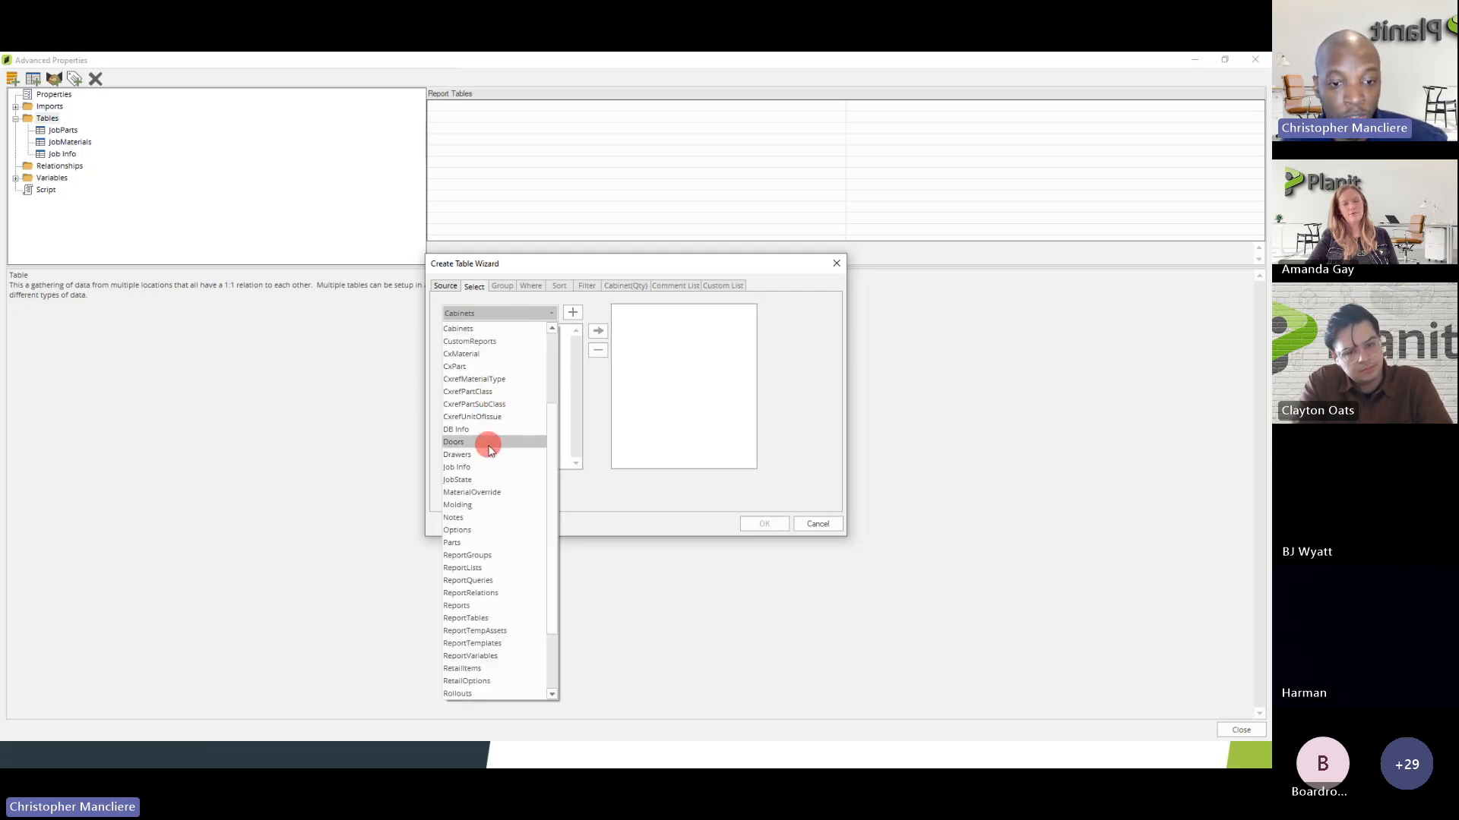
pyautogui.click(492, 316)
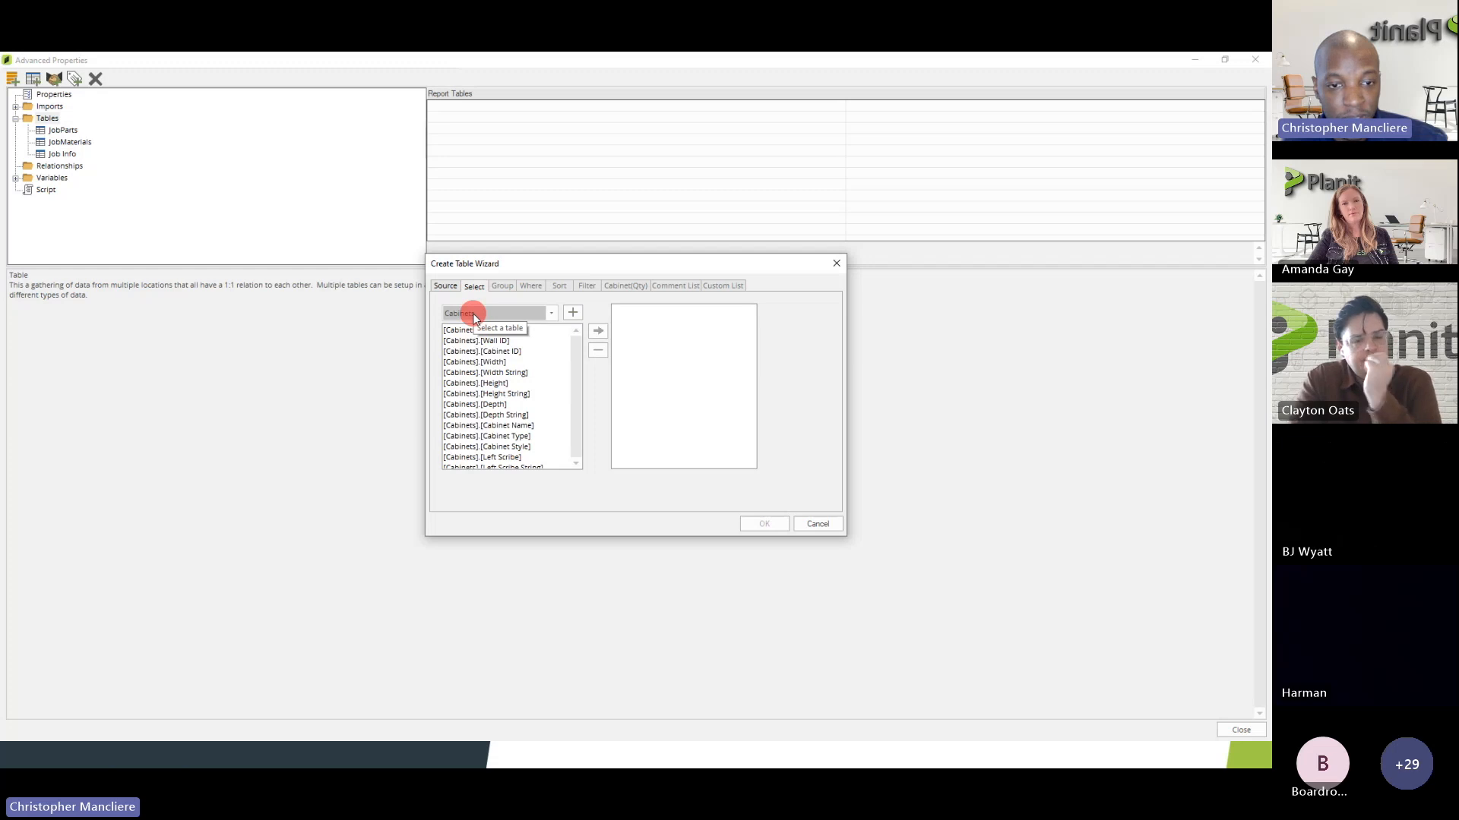
pyautogui.click(573, 313)
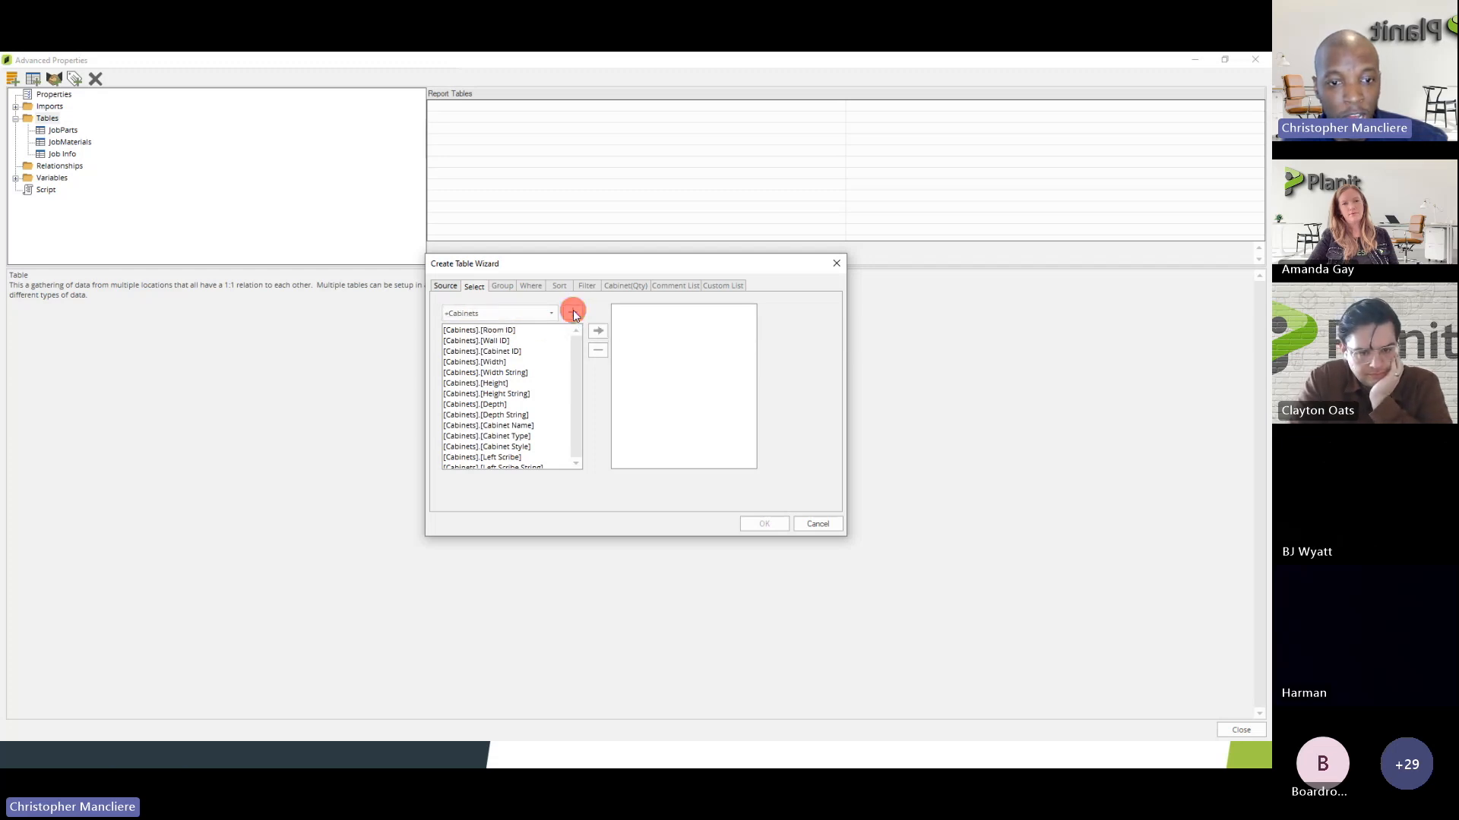
# - Add the Cabinet Name and Width fields from Cabinets to the new table's selected fields
pyautogui.moveTo(572, 342)
pyautogui.mouseDown()
pyautogui.moveTo(572, 408)
pyautogui.moveTo(574, 346)
pyautogui.mouseUp()
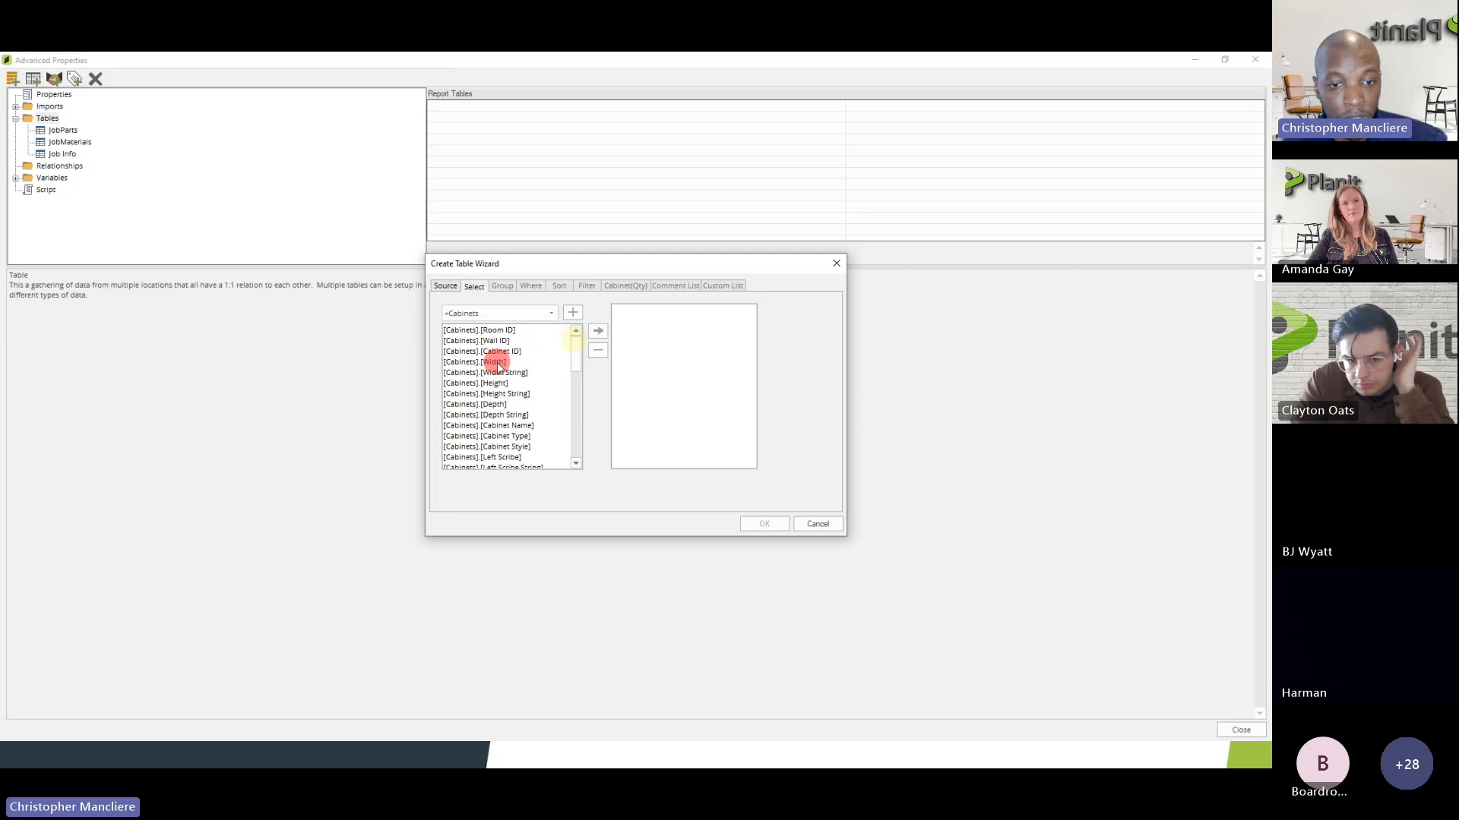
pyautogui.click(513, 425)
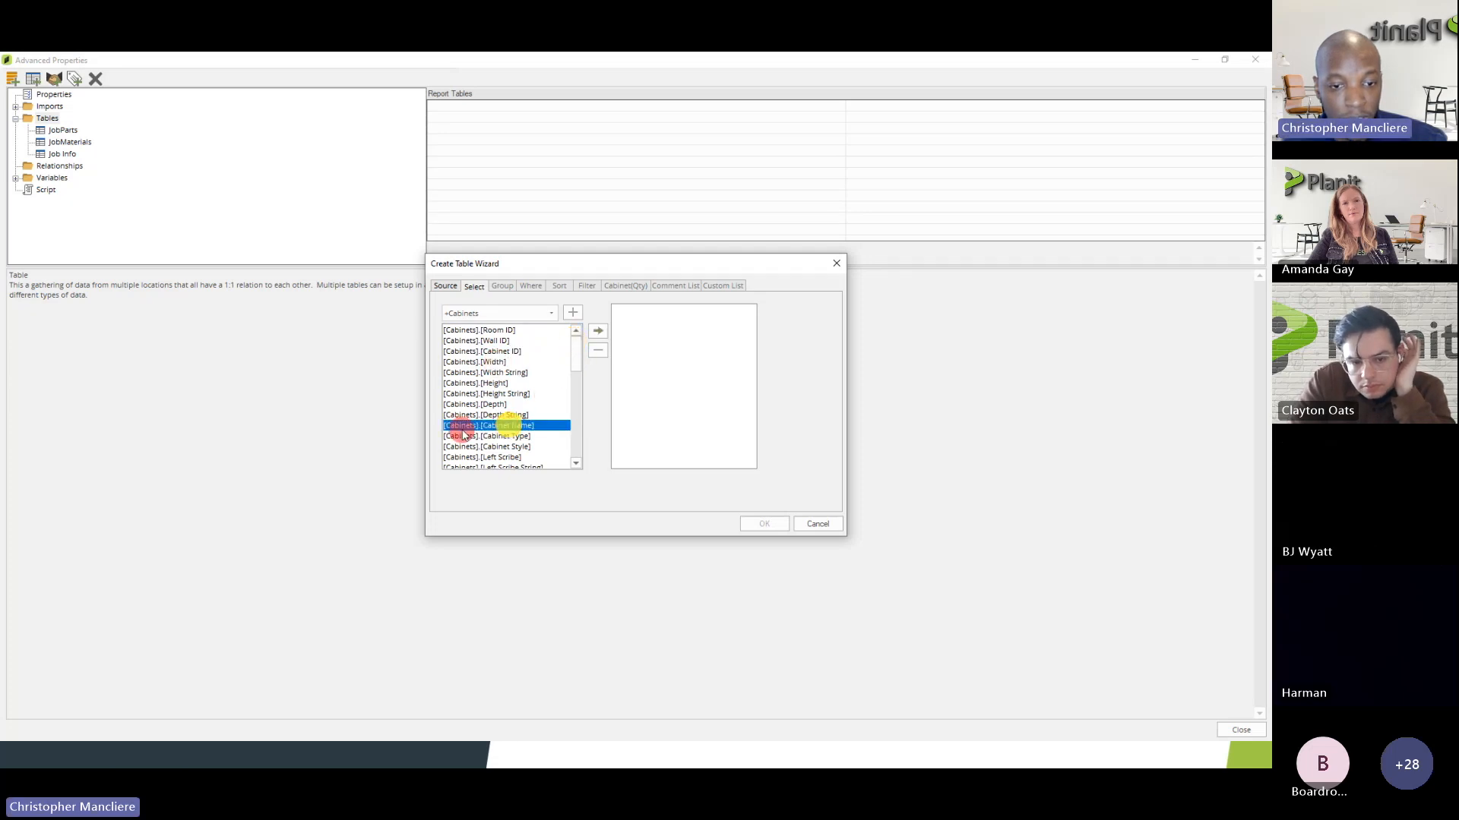
pyautogui.click(599, 331)
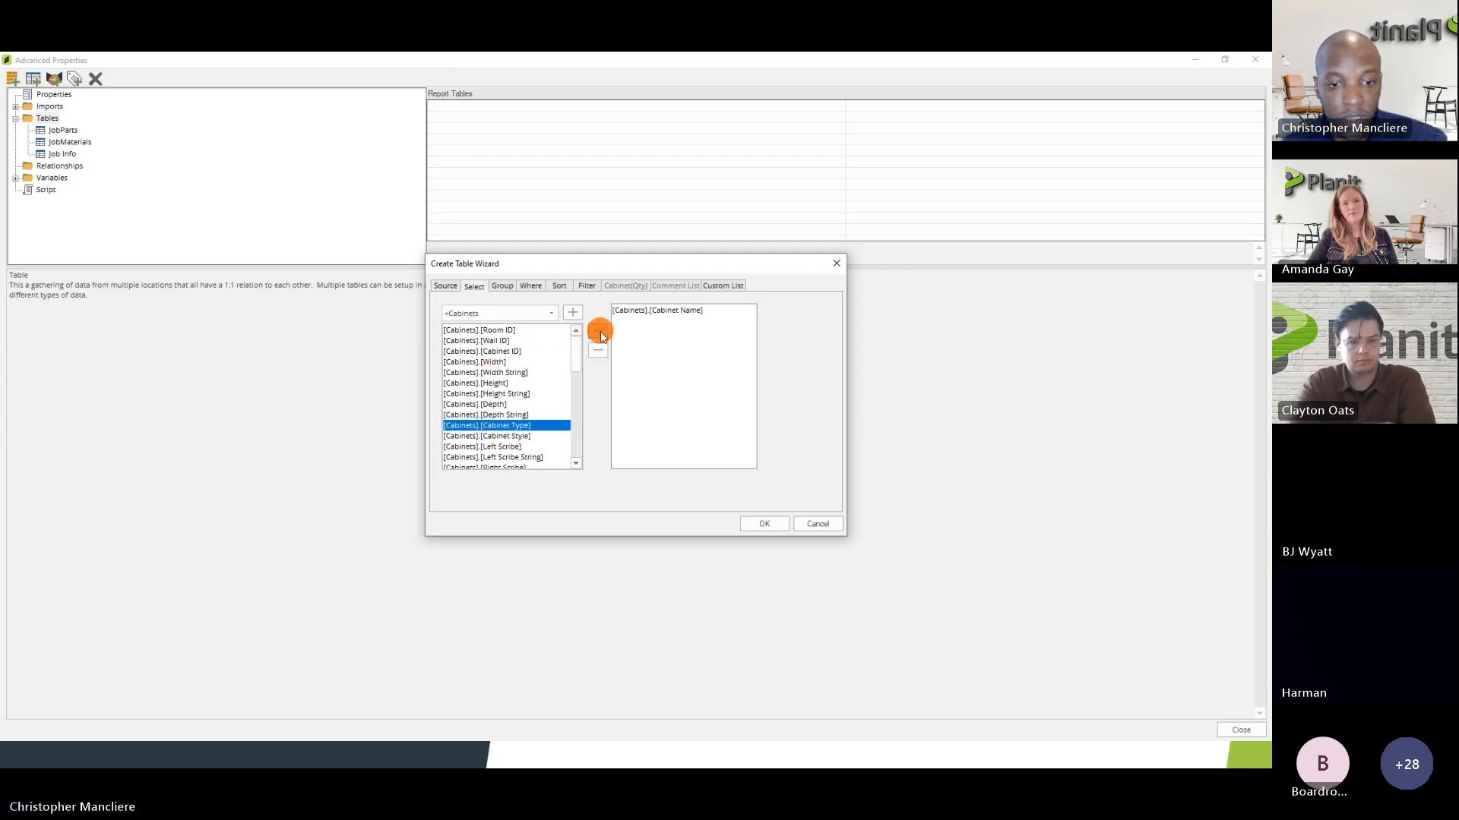
pyautogui.click(480, 365)
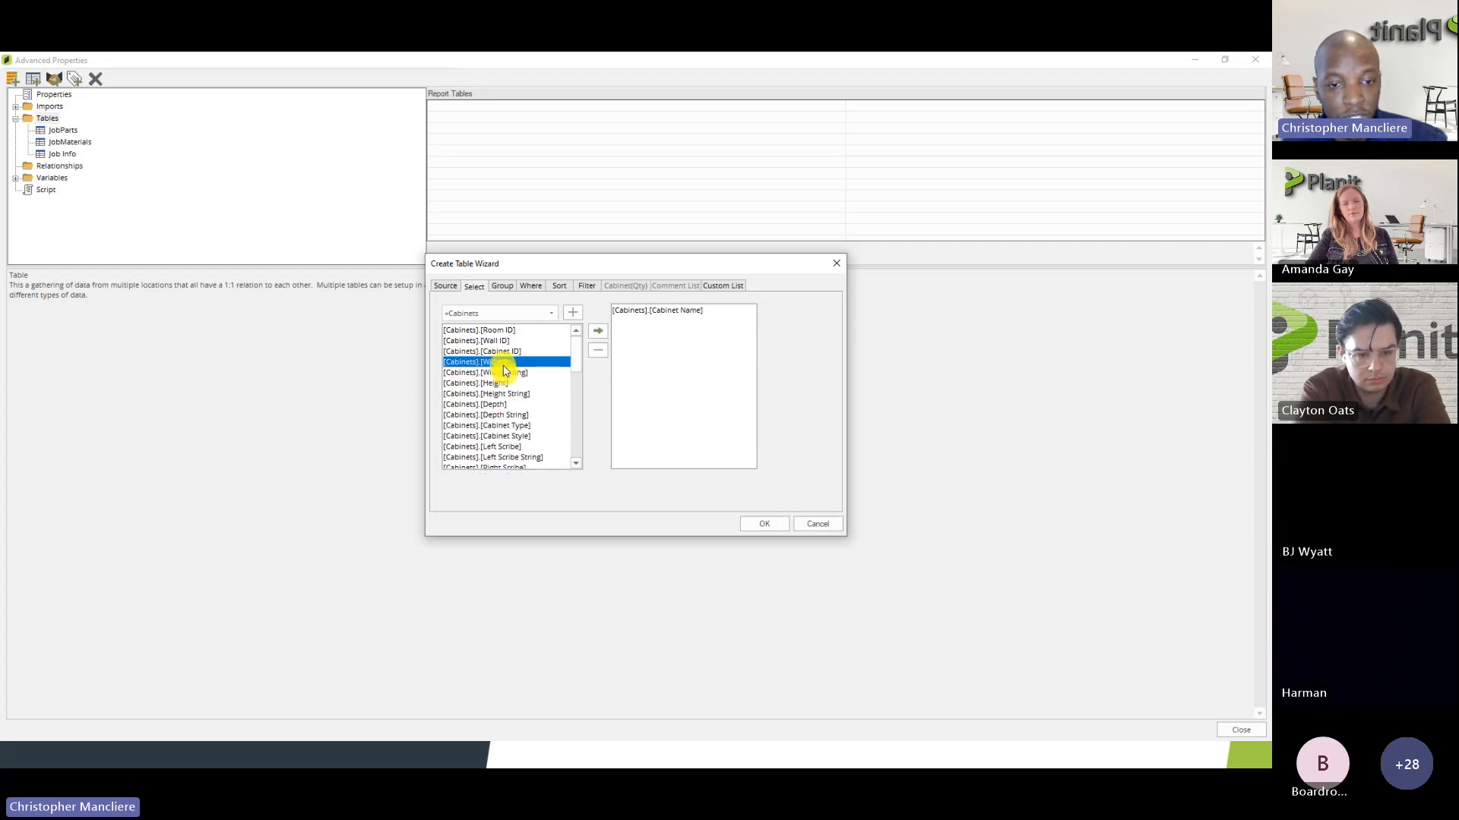
pyautogui.click(506, 372)
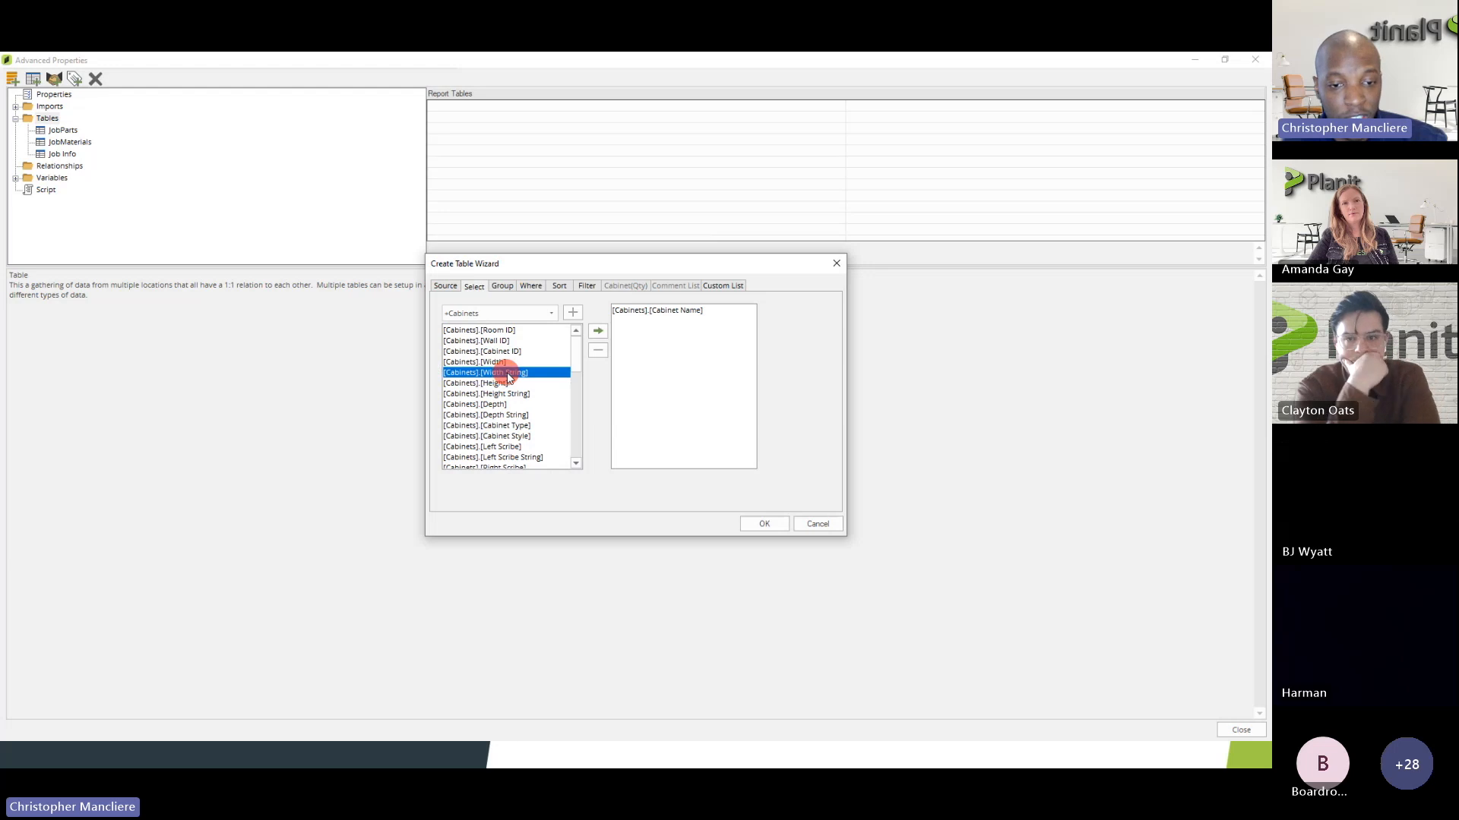
pyautogui.click(496, 362)
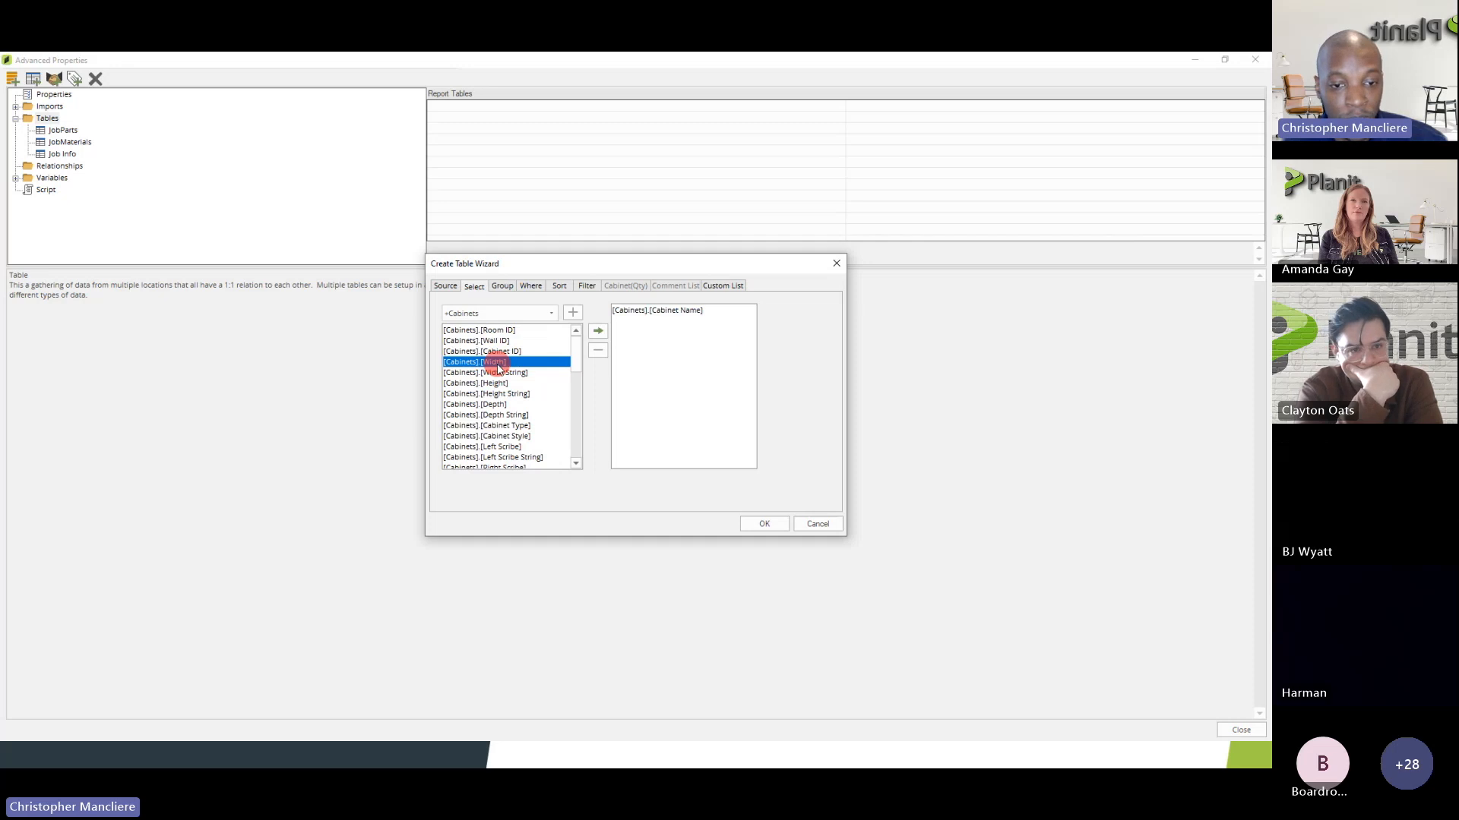
pyautogui.click(499, 373)
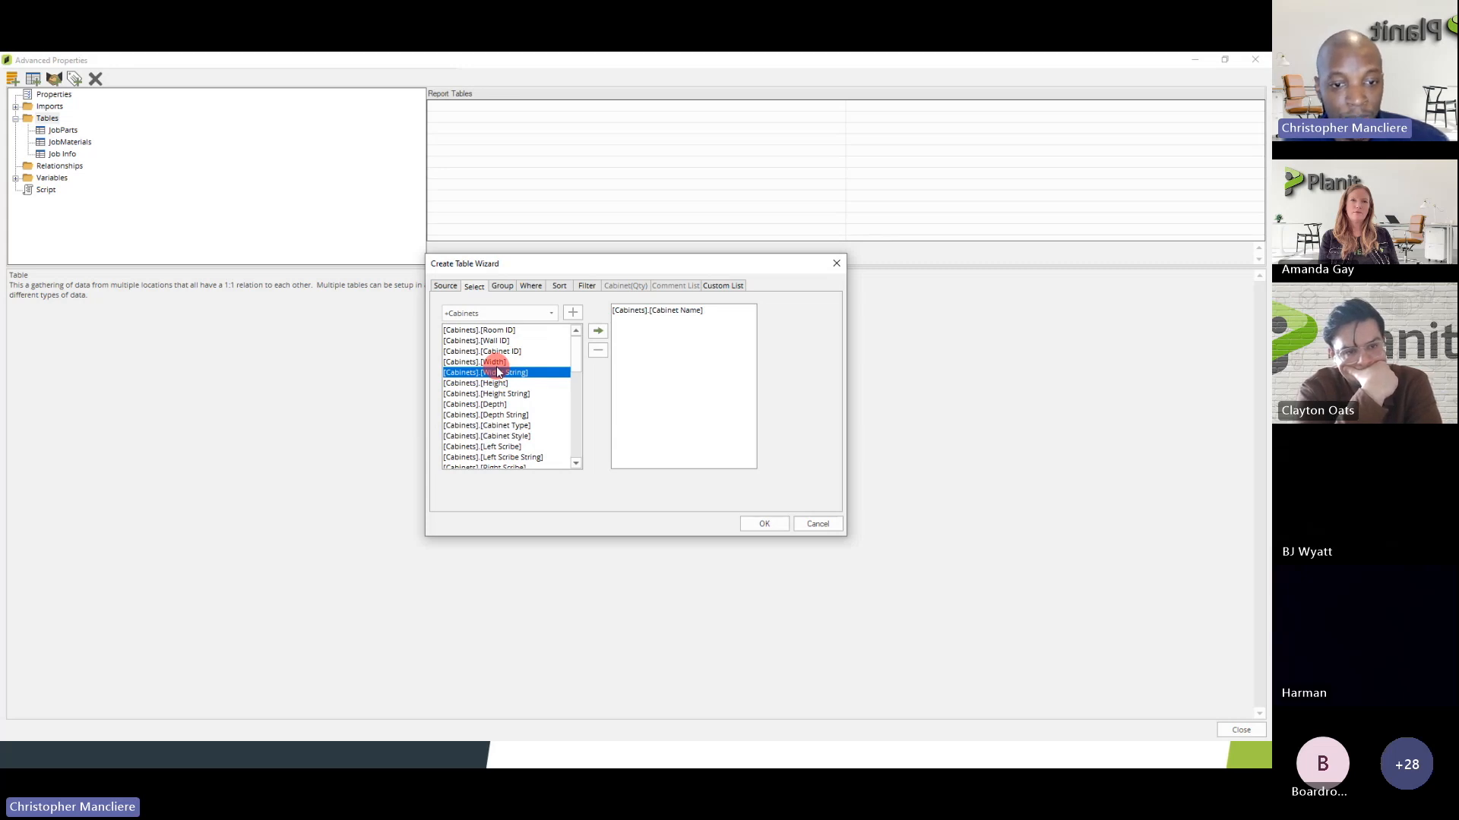
pyautogui.click(495, 363)
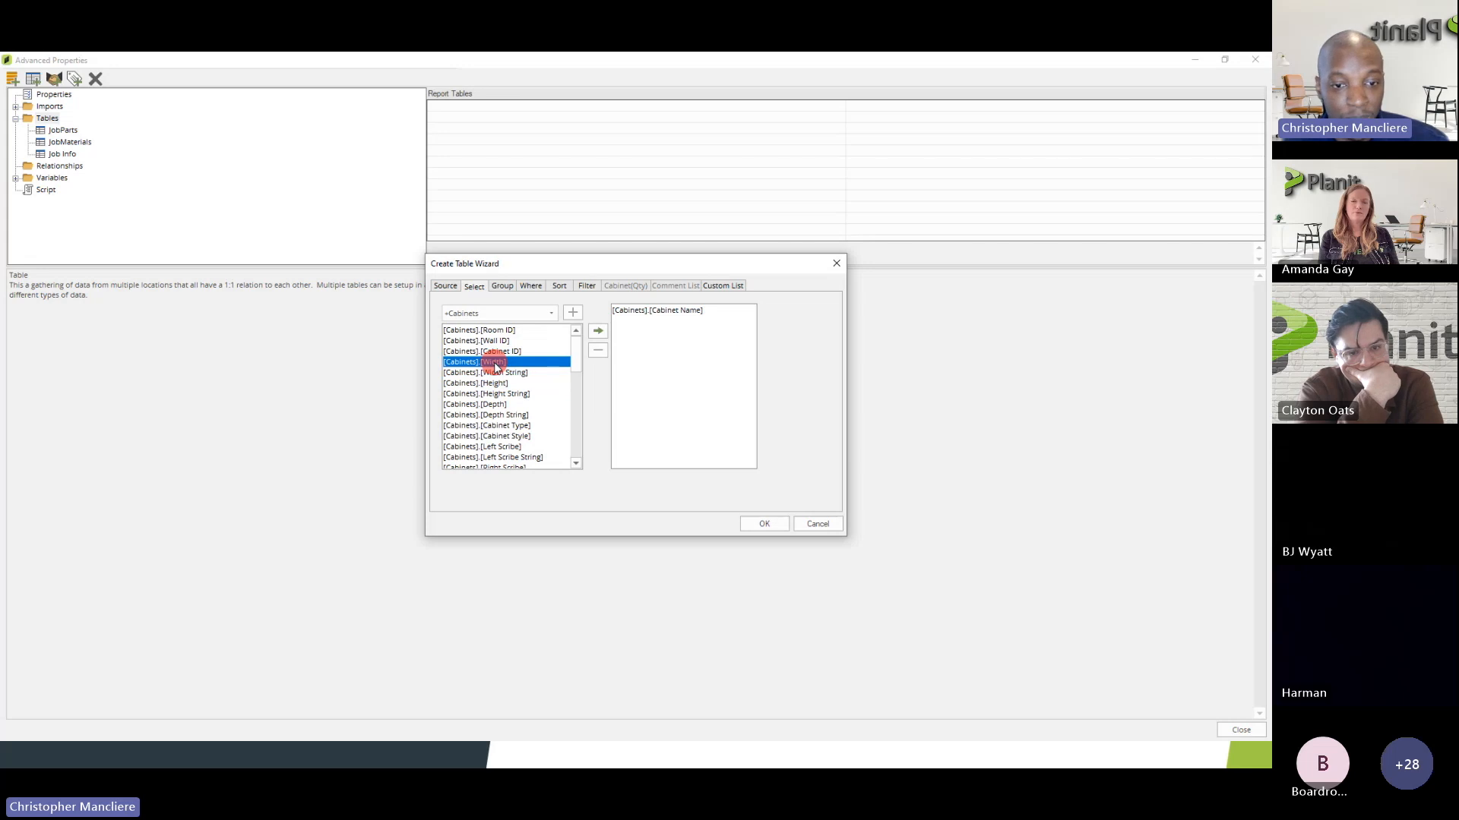
pyautogui.click(598, 337)
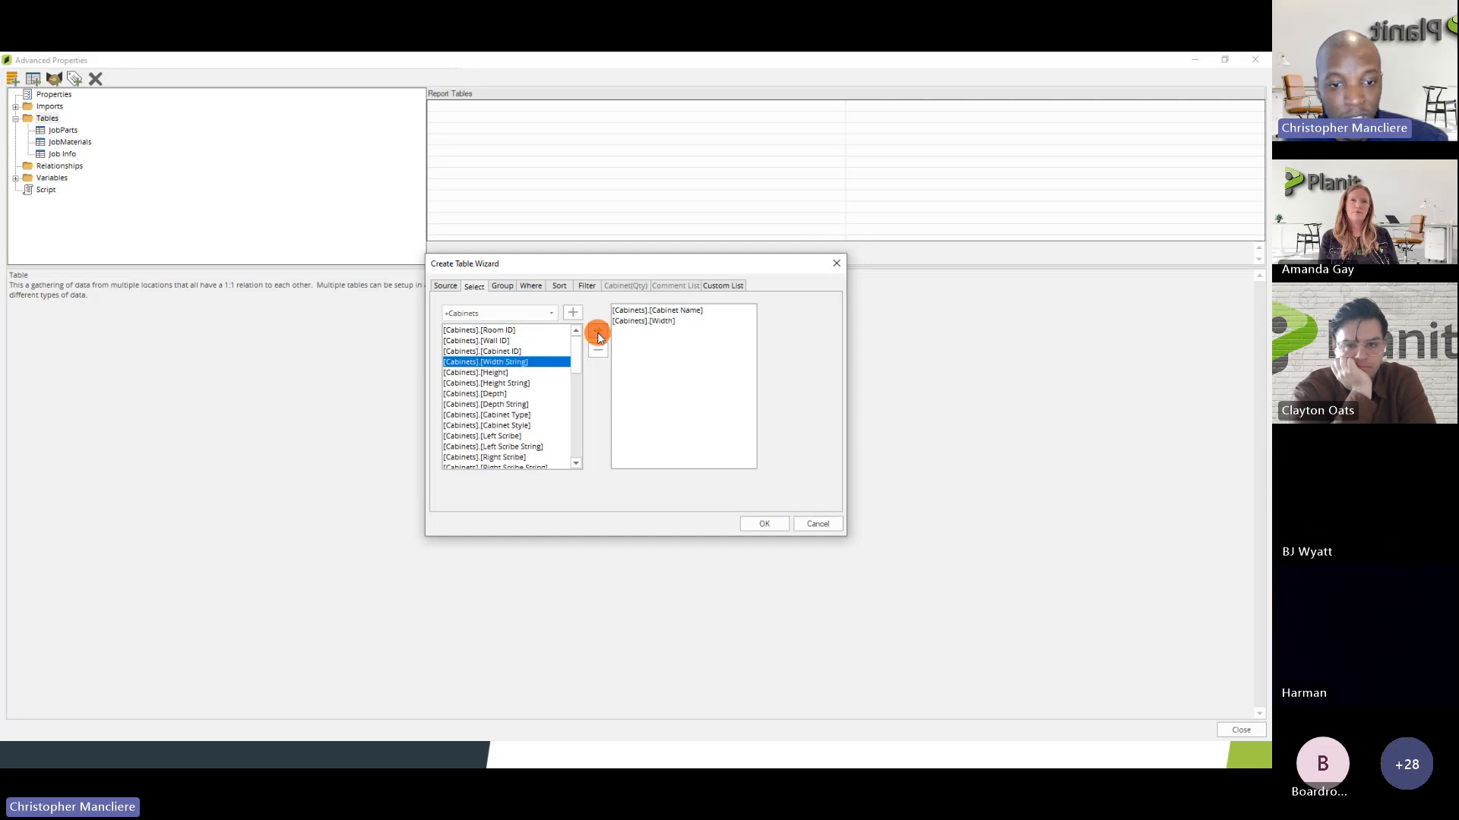
# - Add the Height and Depth fields to the selection and create the Cabinets table
pyautogui.click(600, 336)
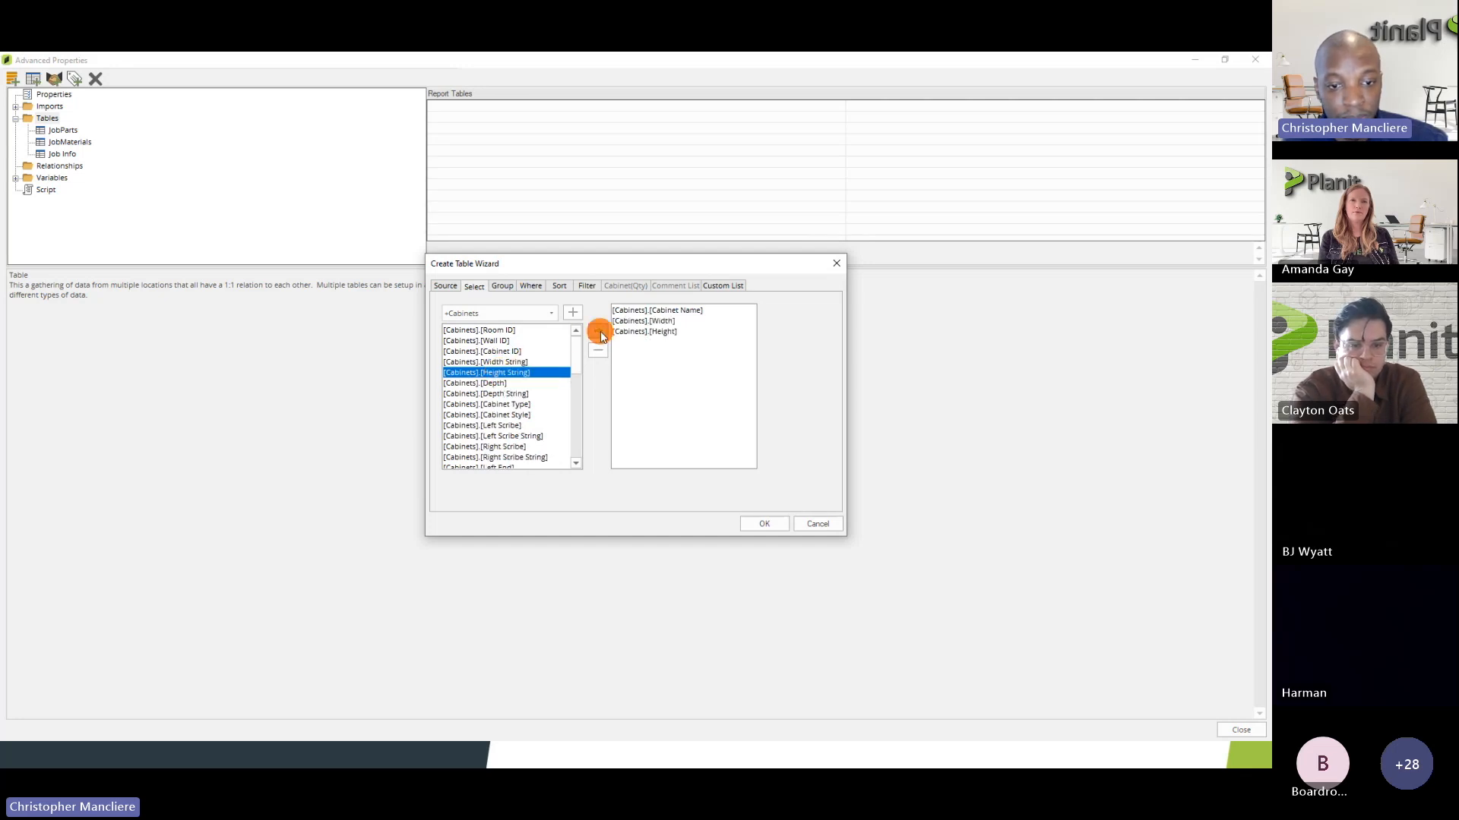
pyautogui.click(490, 383)
pyautogui.click(598, 333)
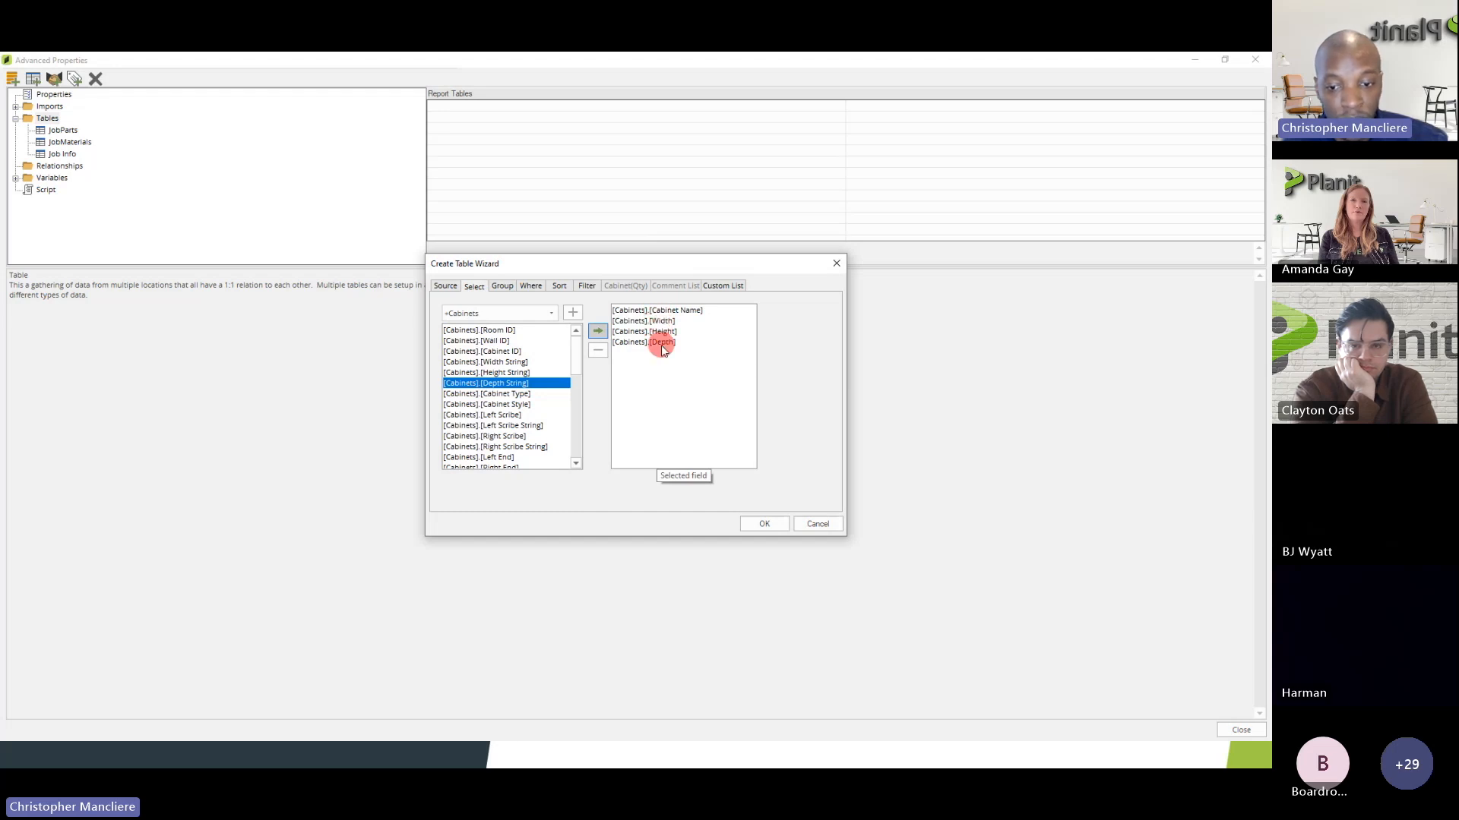
pyautogui.click(764, 524)
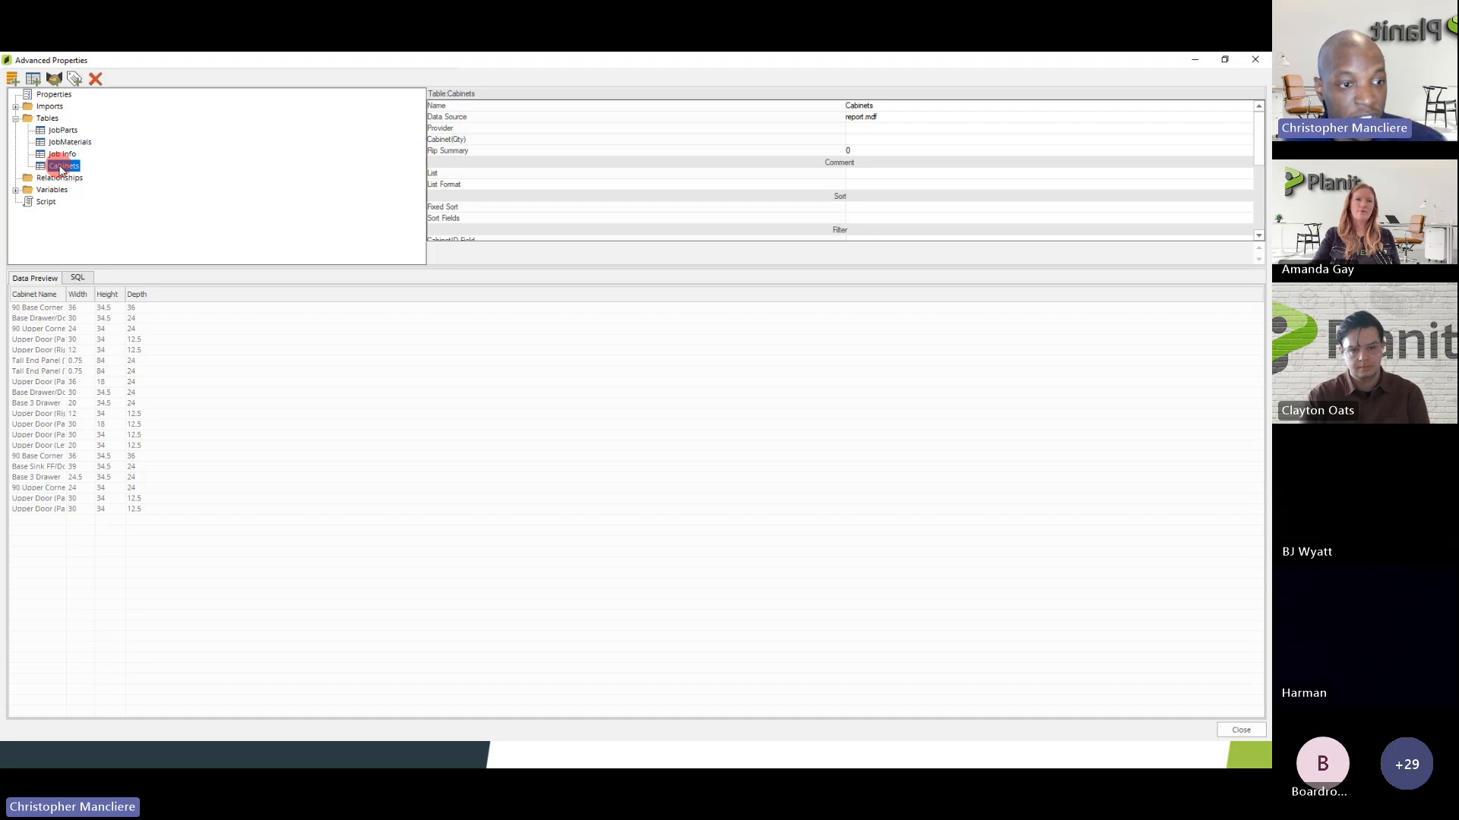
# - Widen the Cabinet Name column in the Cabinets data preview and examine the cabinet rows and dimension columns
pyautogui.click(33, 282)
pyautogui.moveTo(67, 296); pyautogui.dragTo(152, 309)
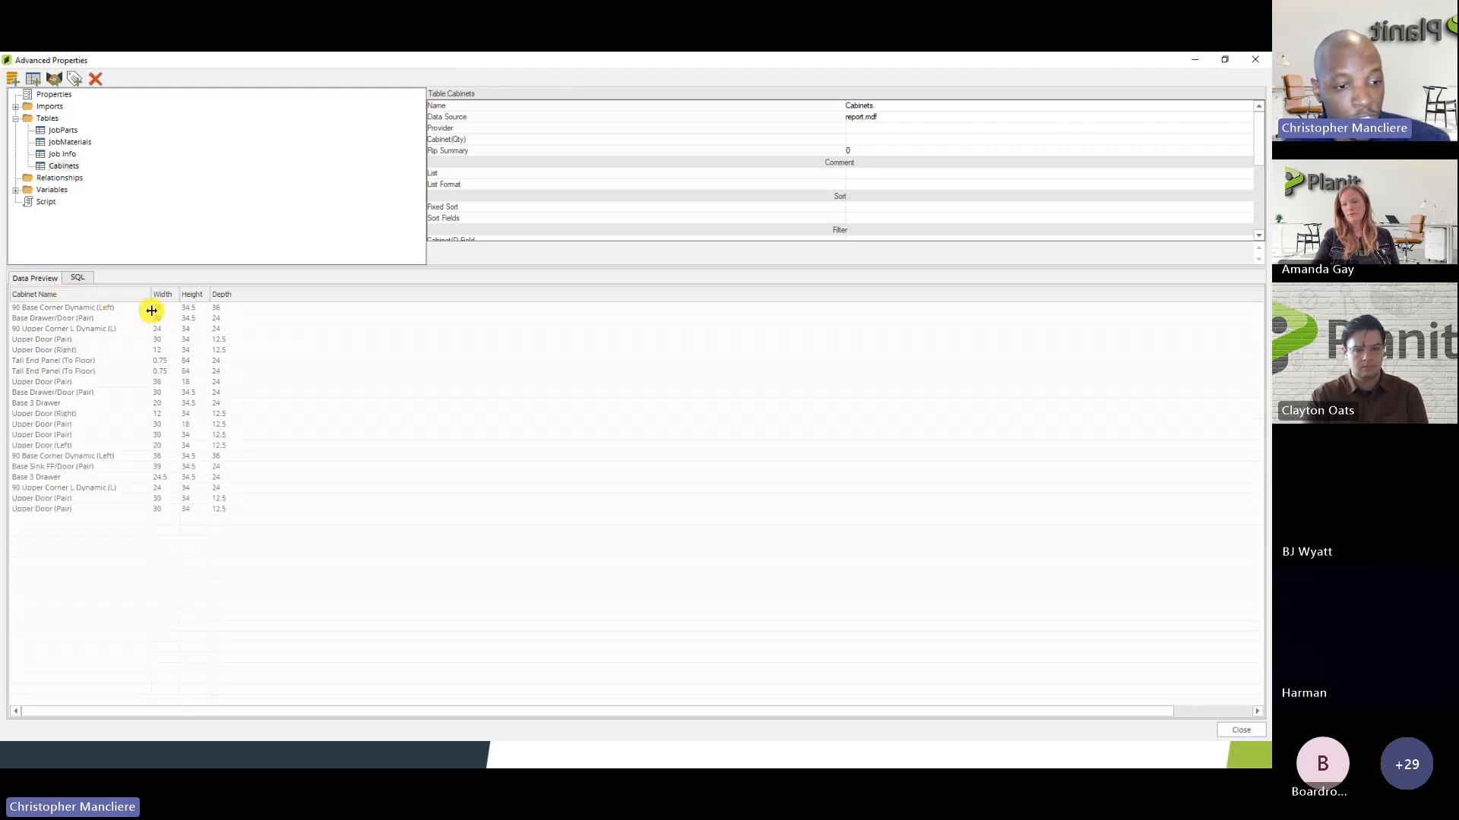
pyautogui.click(83, 313)
pyautogui.click(76, 308)
pyautogui.click(70, 338)
pyautogui.click(69, 361)
pyautogui.click(67, 442)
pyautogui.click(76, 294)
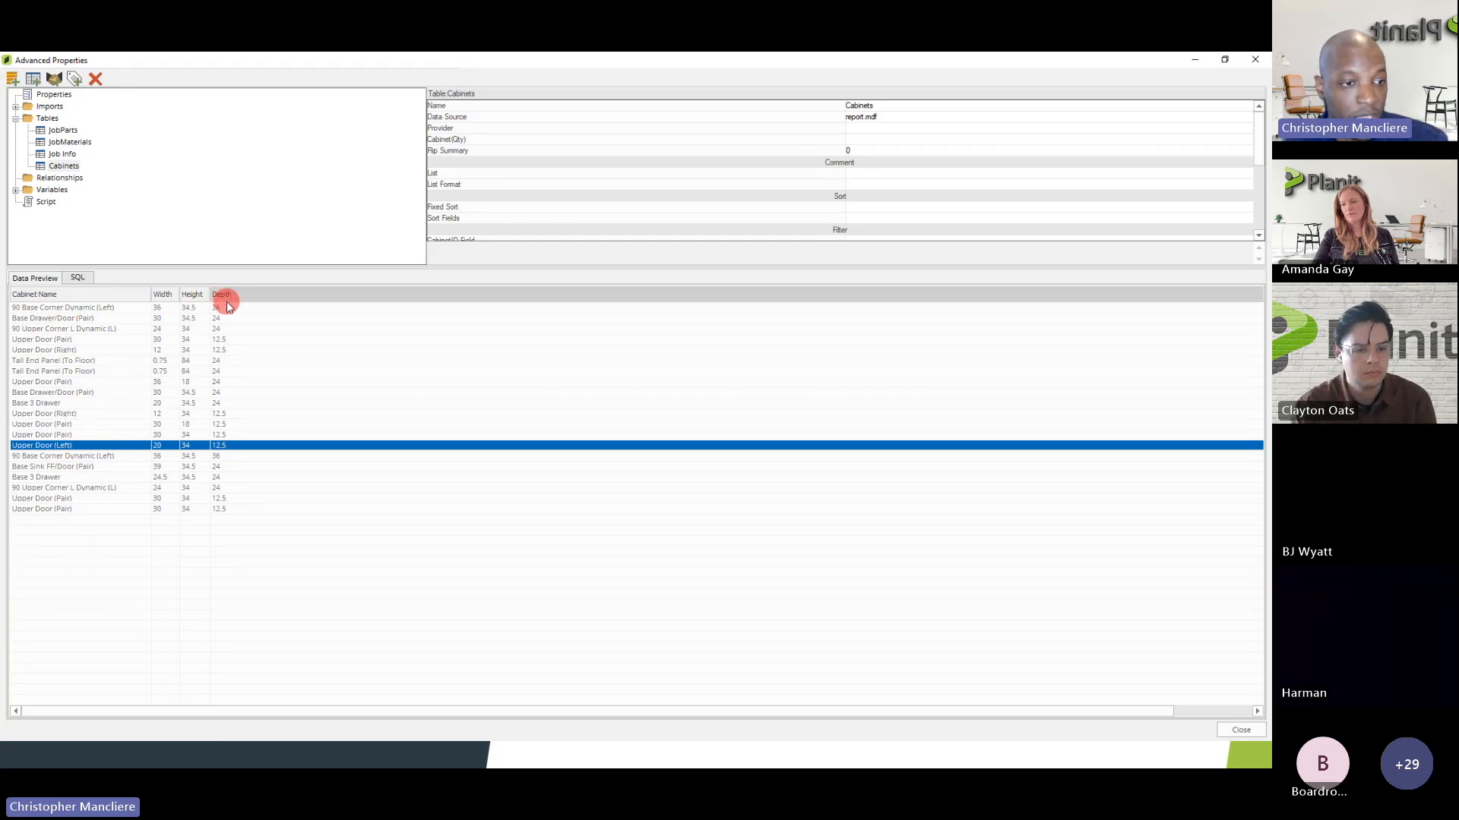
# - Examine the Cabinets table's SELECT and FROM query against its data preview and the SQL Basics slide
pyautogui.click(76, 279)
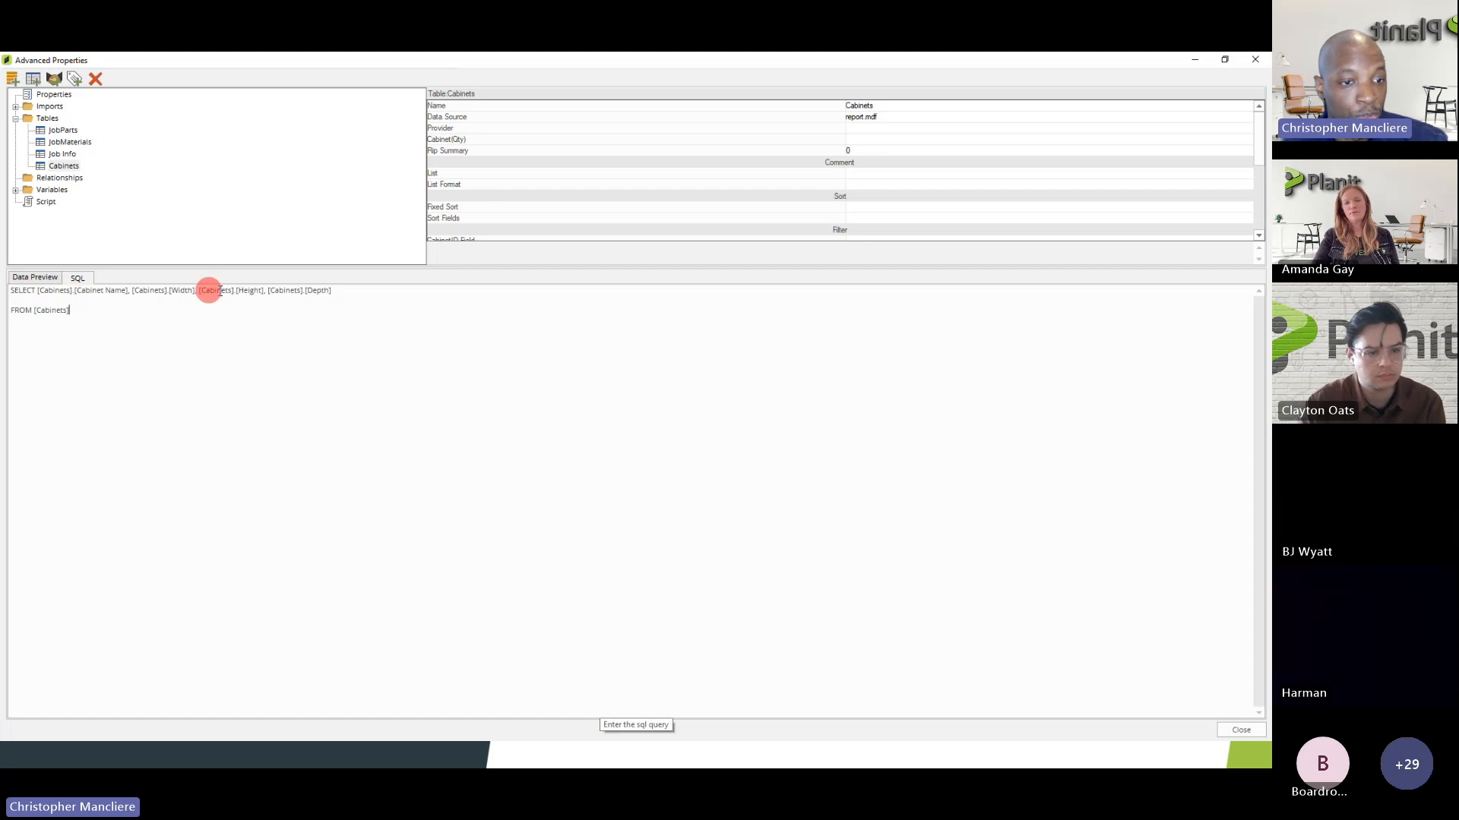
pyautogui.click(36, 278)
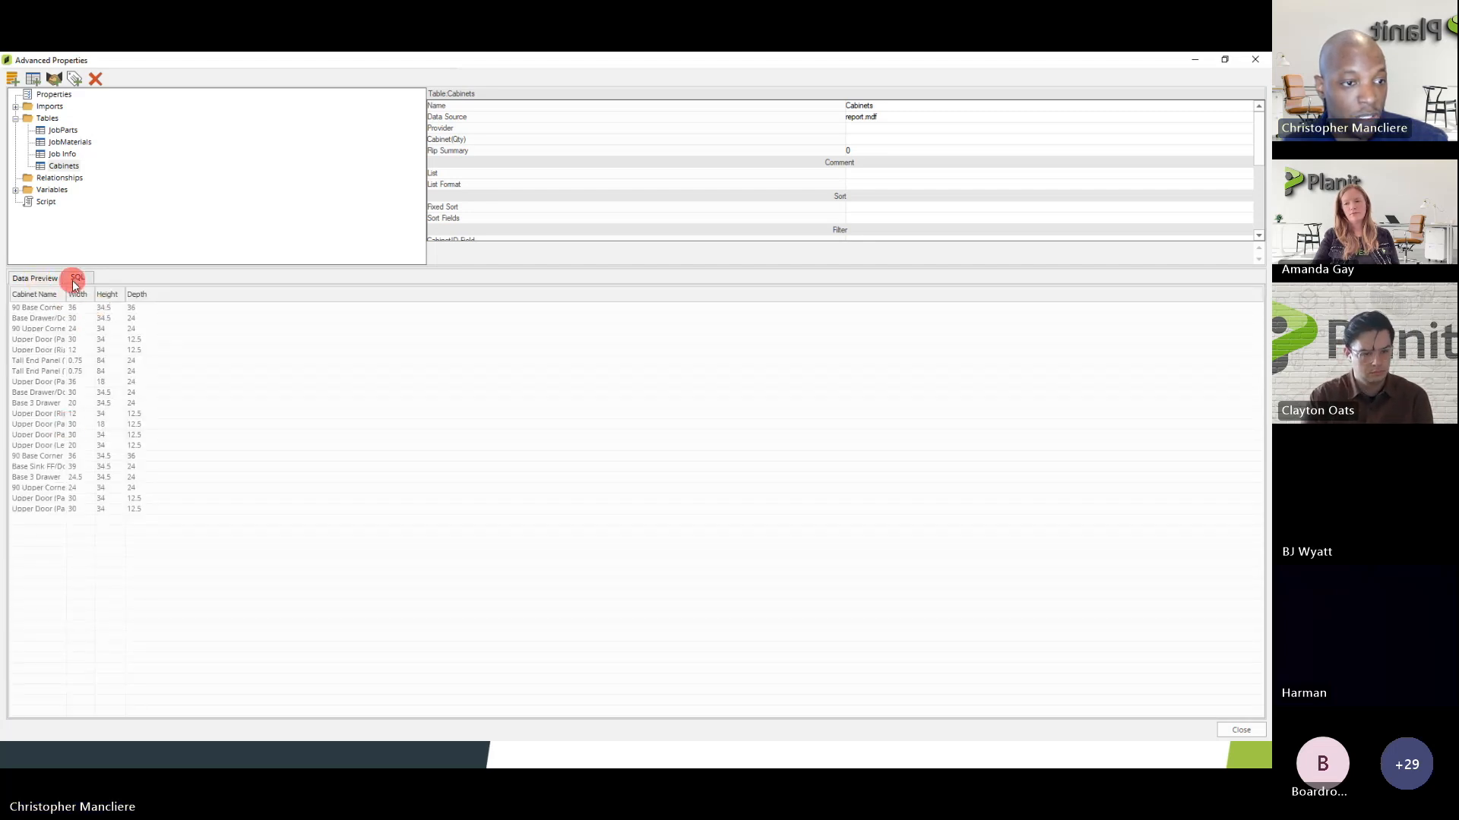
pyautogui.click(75, 278)
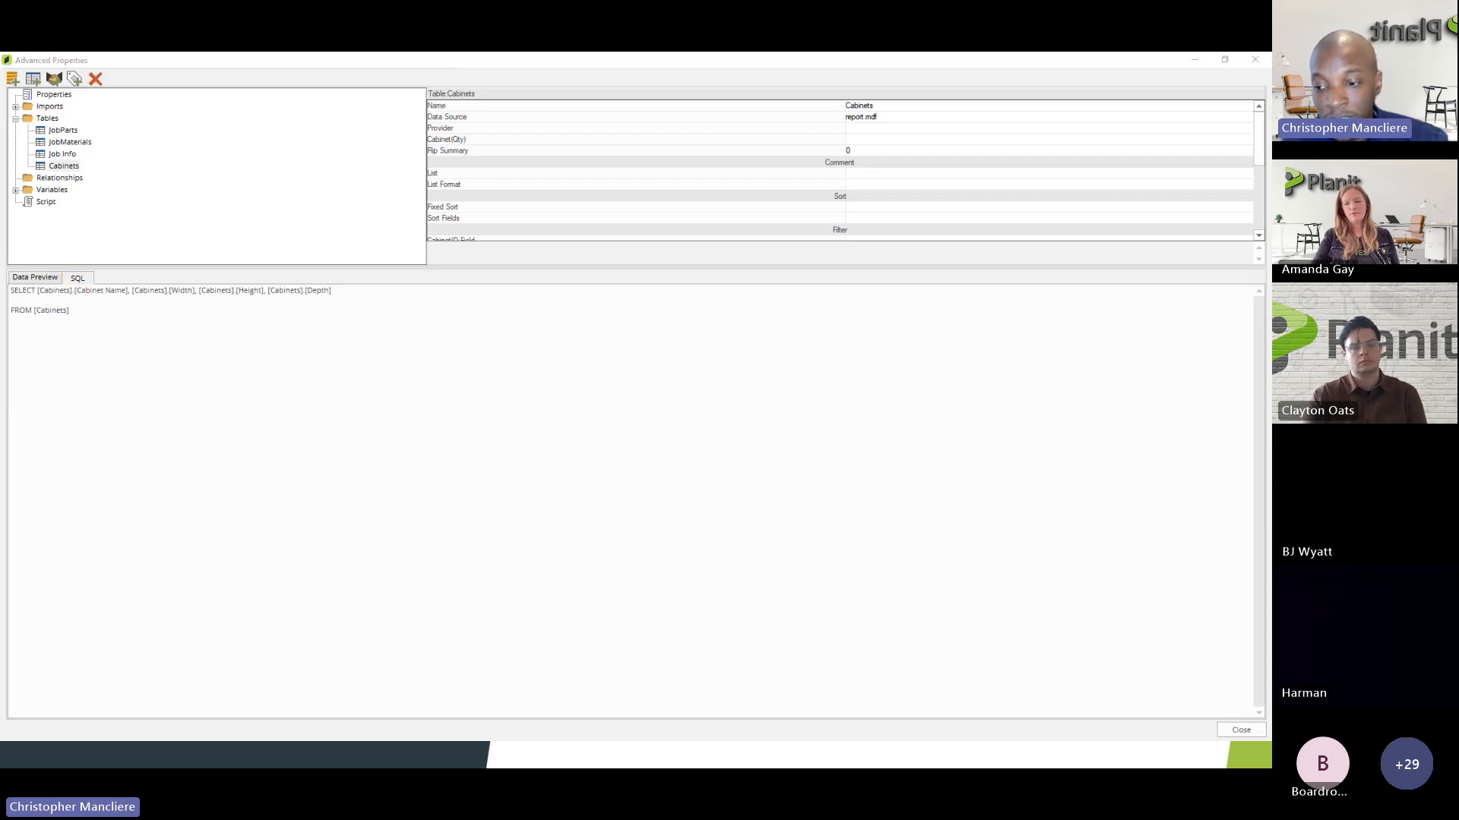
pyautogui.hotkey('alt', 'Tab')
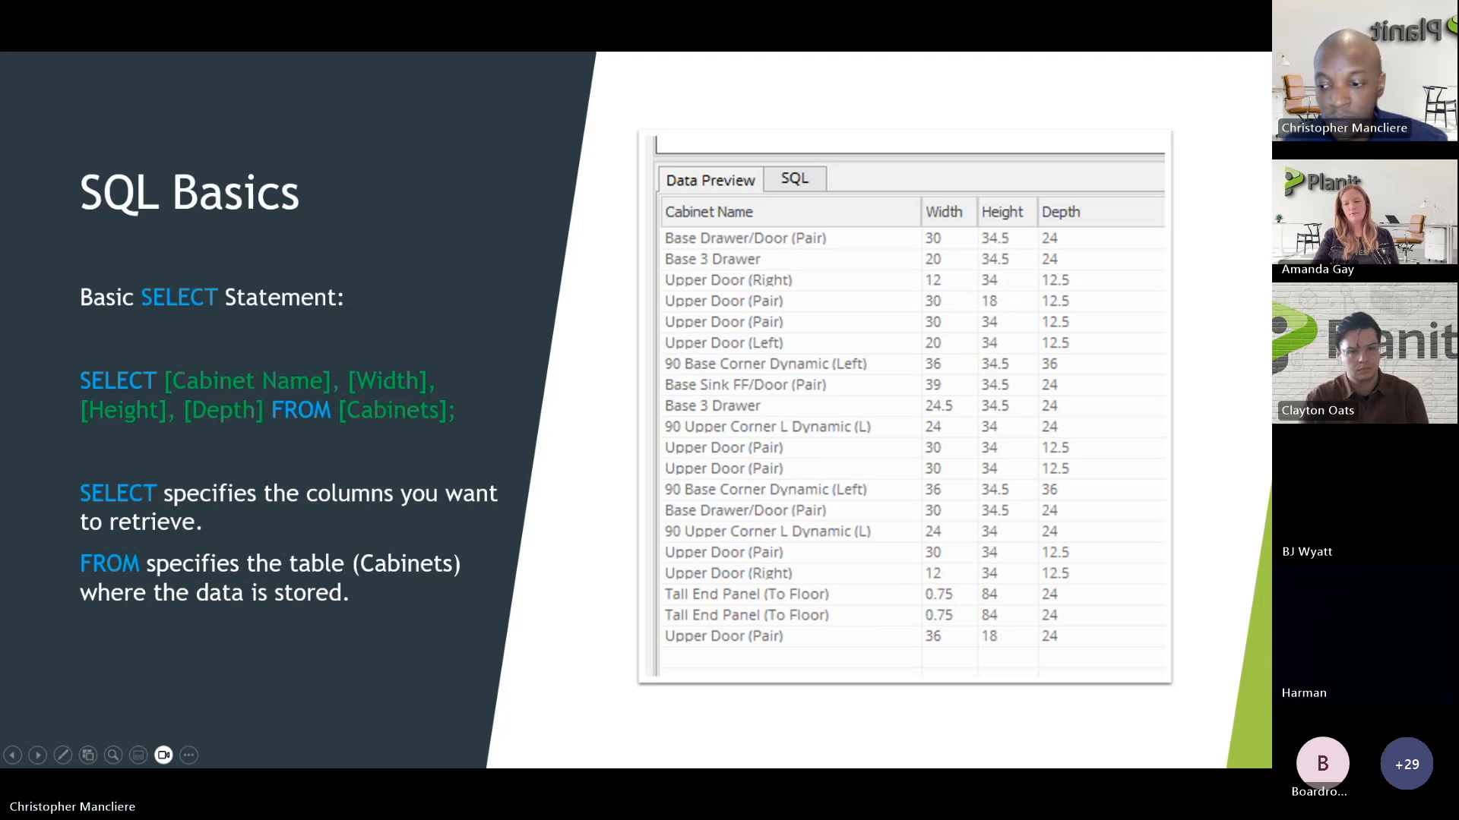
pyautogui.hotkey('alt', 'Tab')
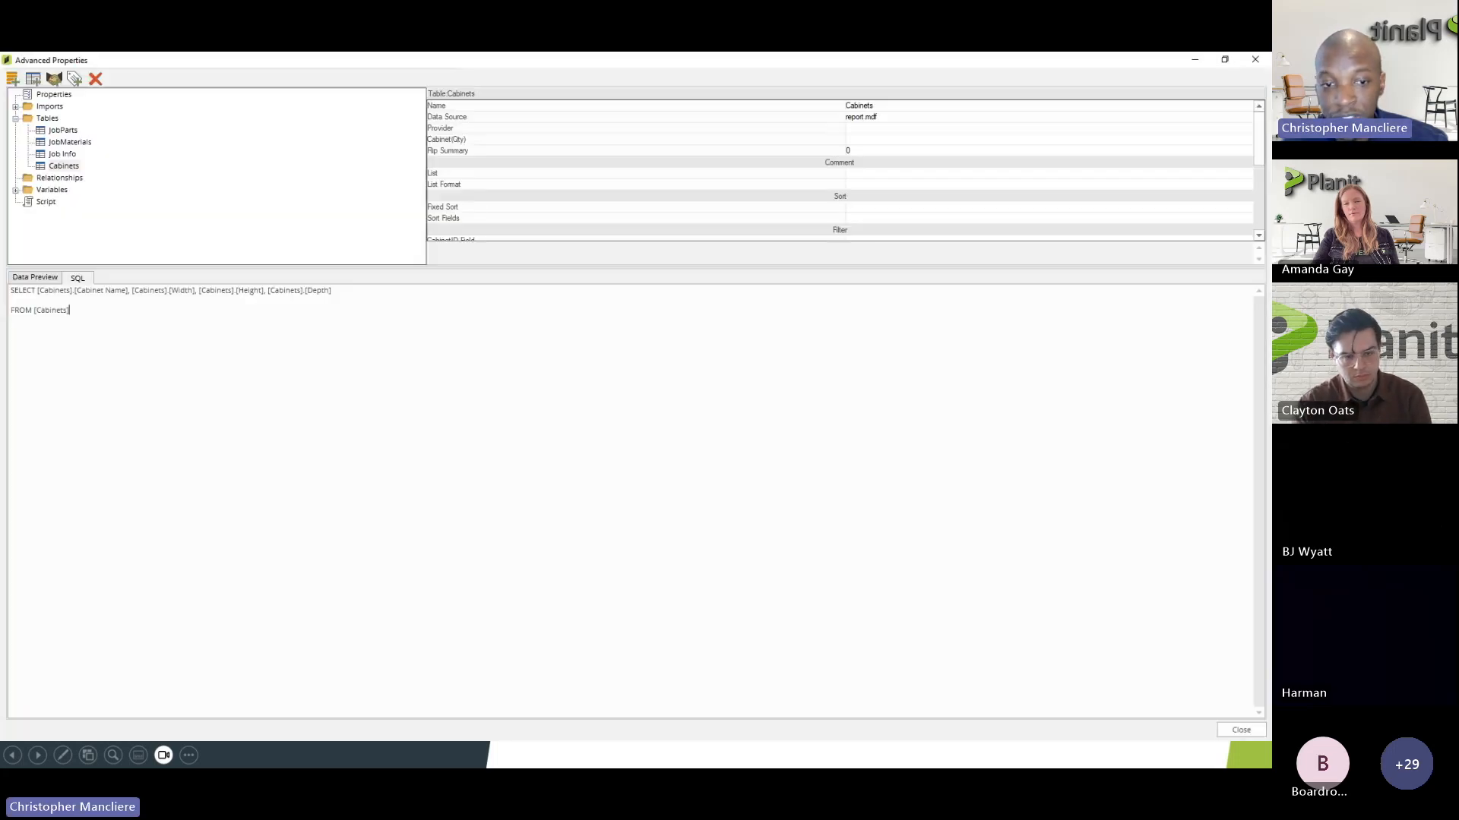
pyautogui.click(38, 302)
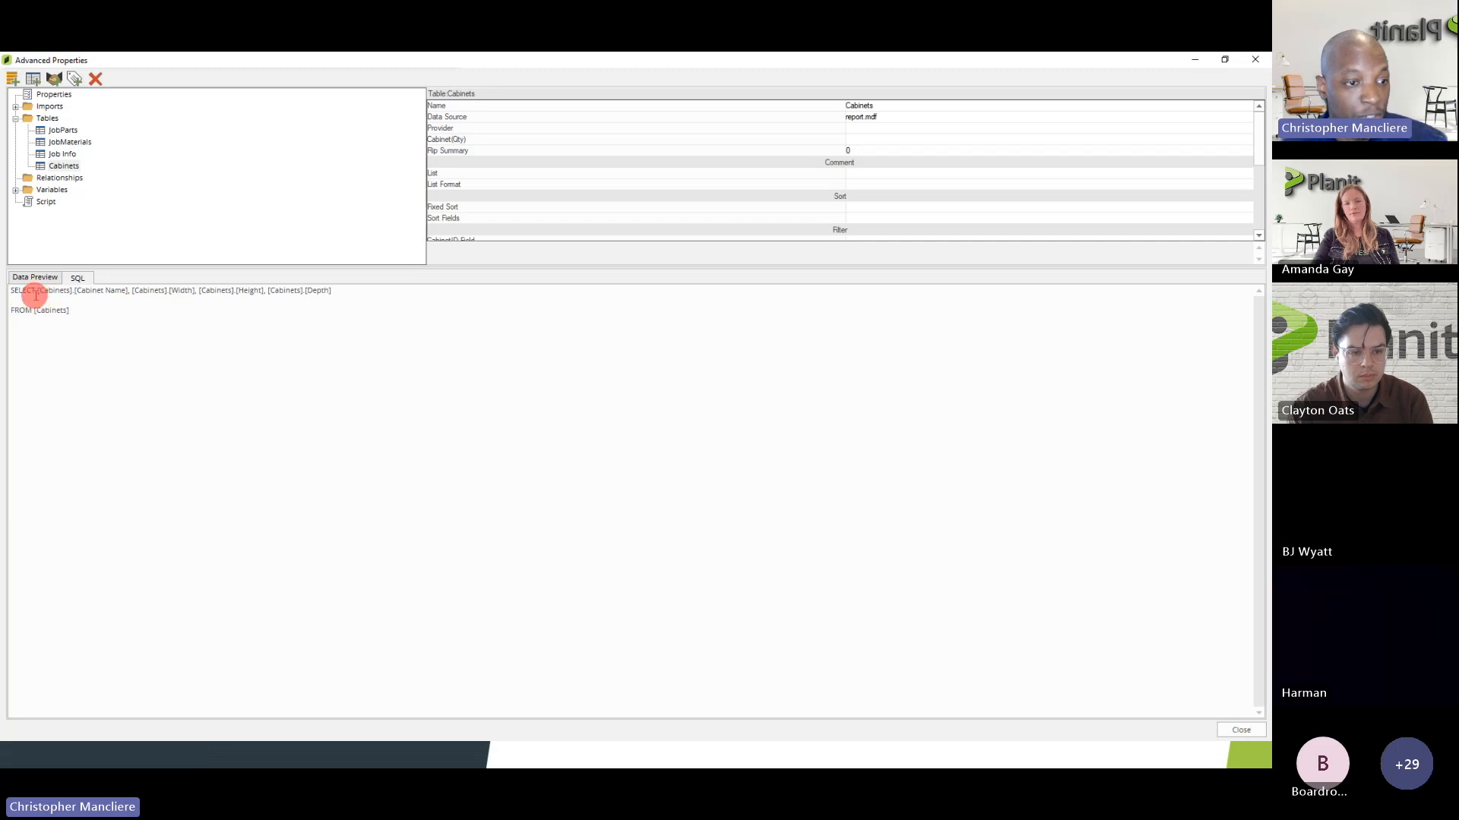
pyautogui.moveTo(38, 291); pyautogui.dragTo(73, 291)
pyautogui.click(51, 291)
pyautogui.click(53, 291)
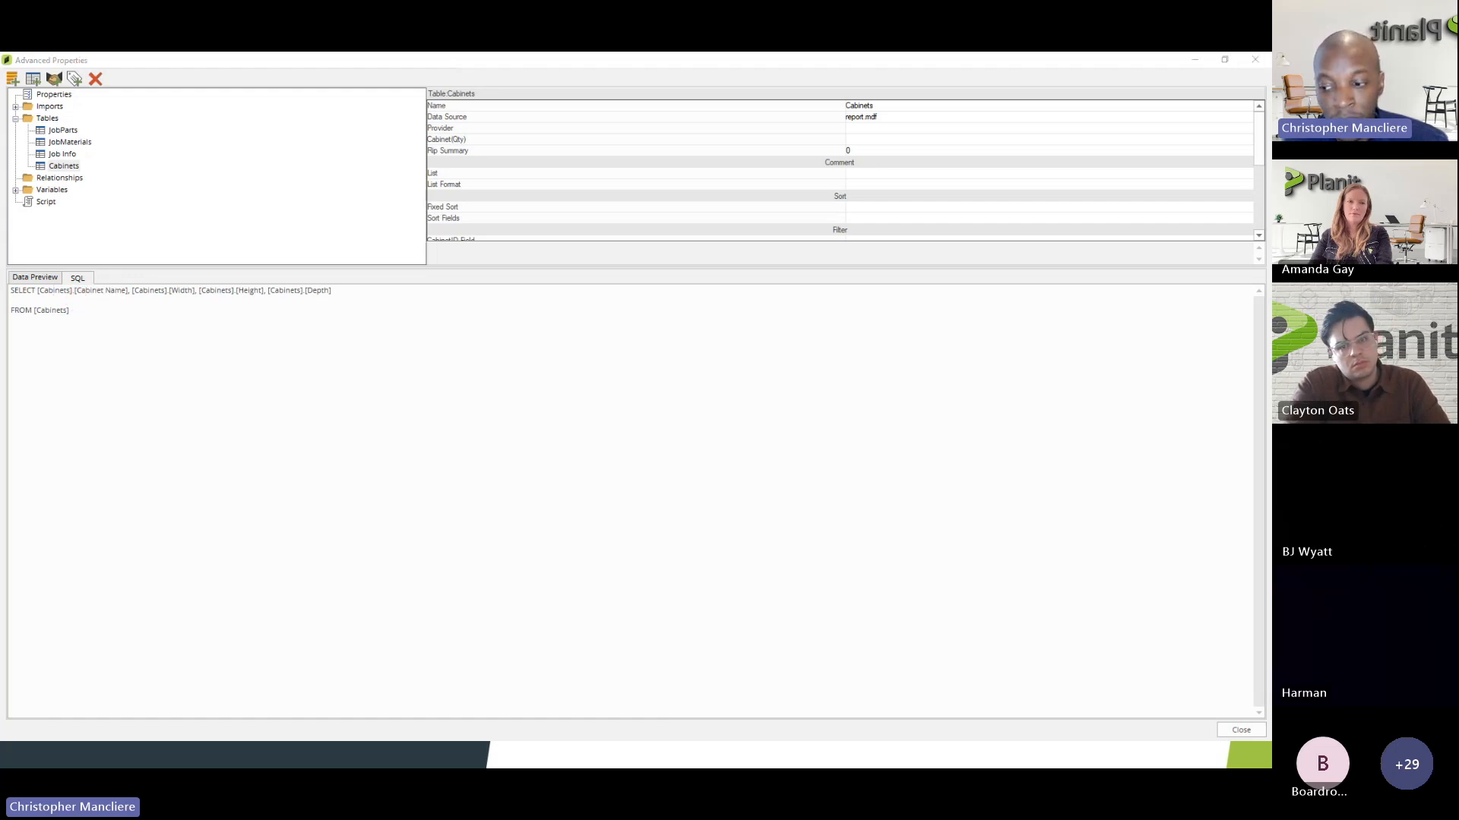
# - Recheck the SQL Basics slide and the Cabinets data preview, then close the advanced properties
pyautogui.hotkey('alt', 'Tab')
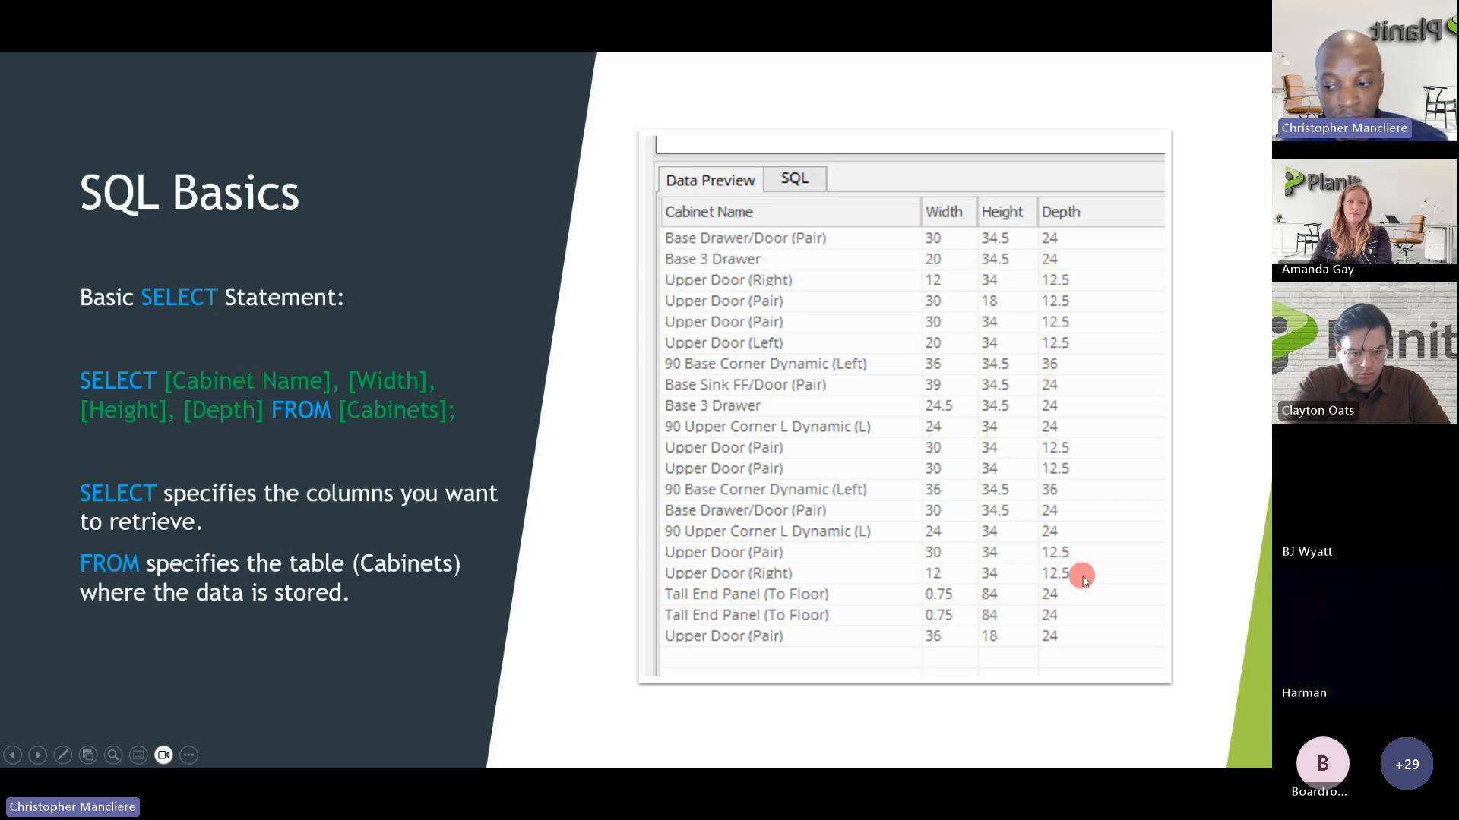
pyautogui.hotkey('alt', 'Tab')
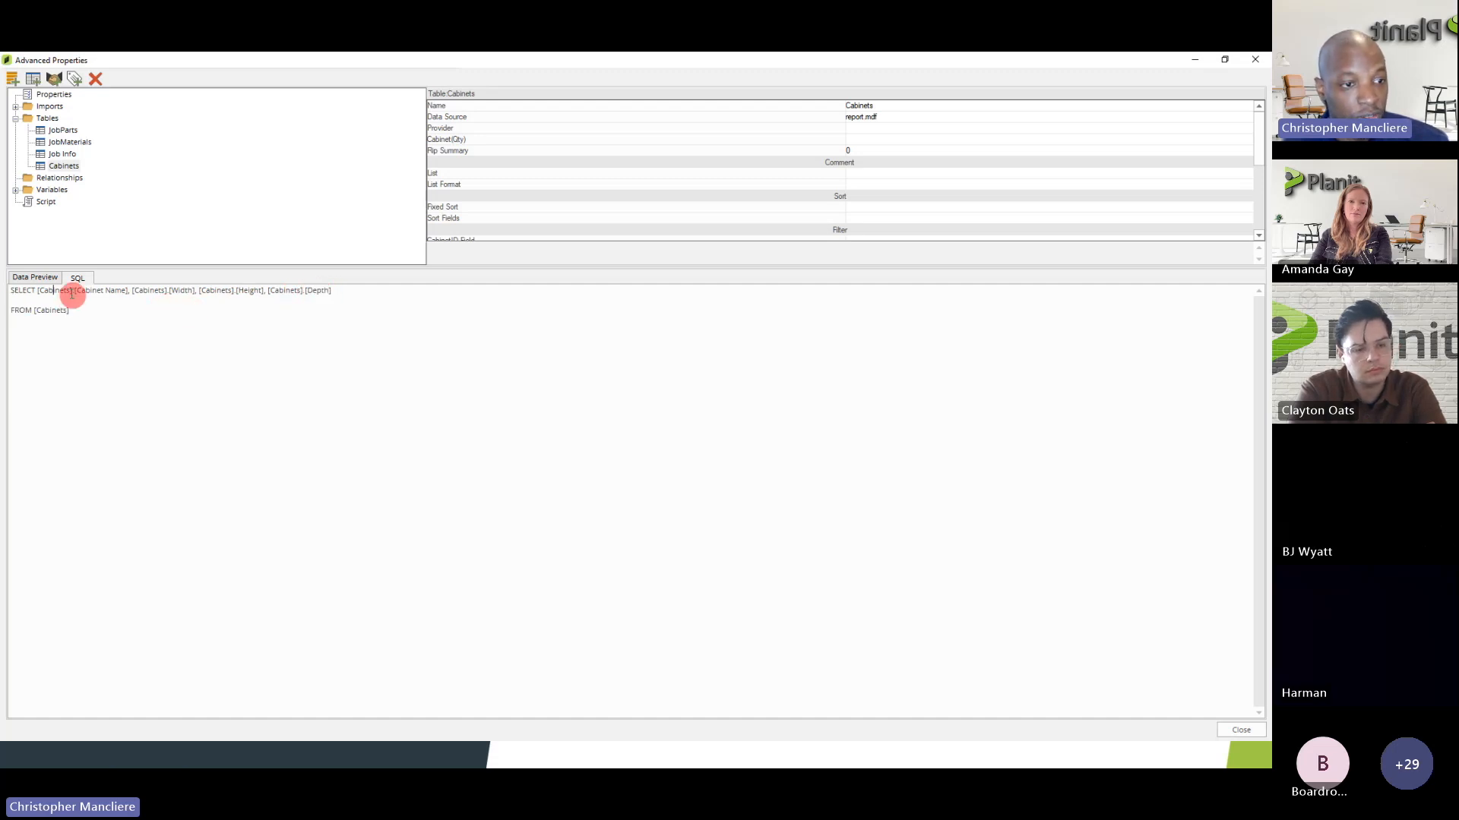
pyautogui.click(45, 279)
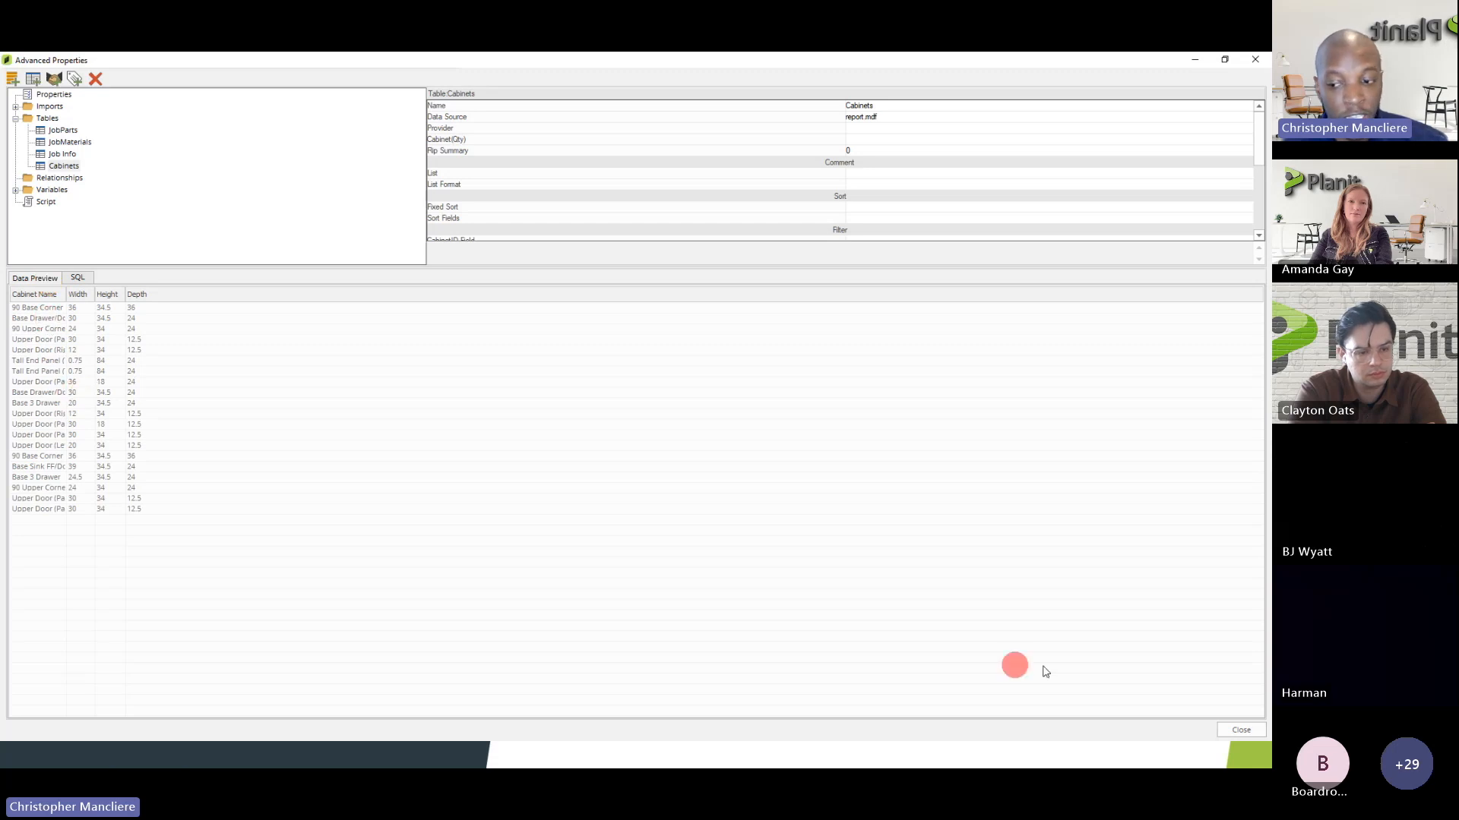
pyautogui.click(1248, 729)
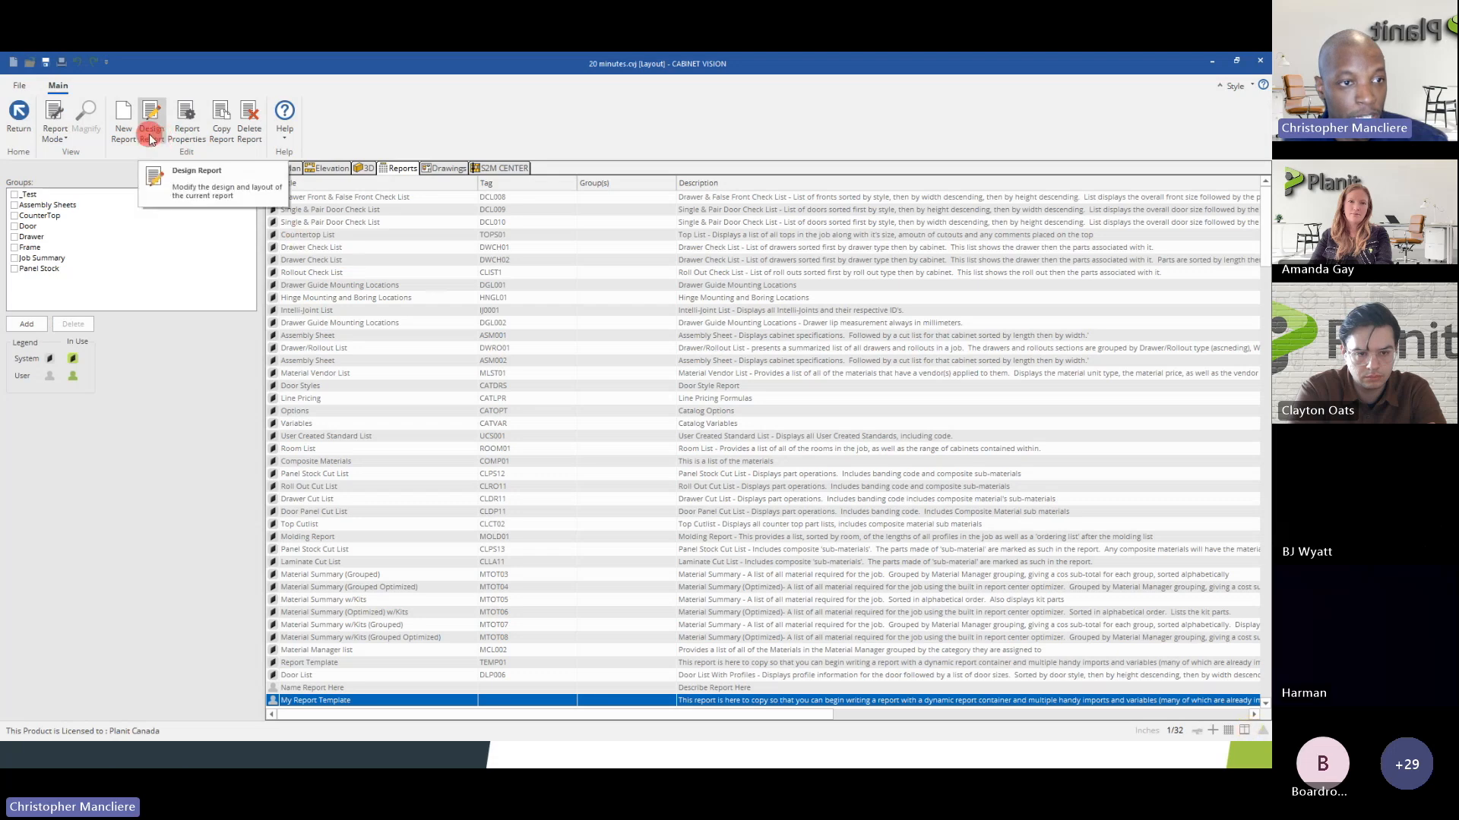
# - Open My Report Template in the report designer and delete the JobMaterials table from the report container
pyautogui.click(151, 134)
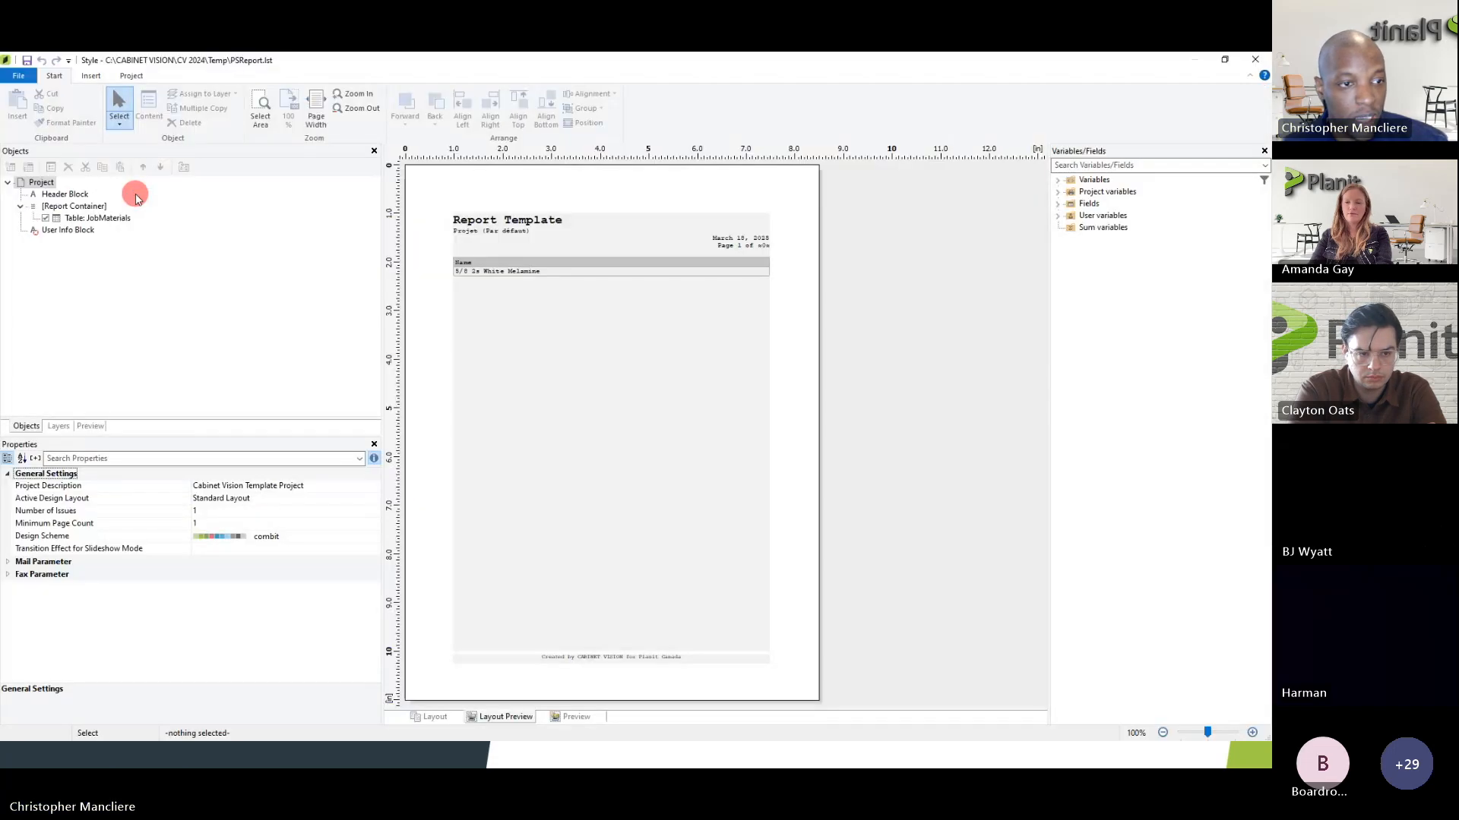
pyautogui.click(79, 218)
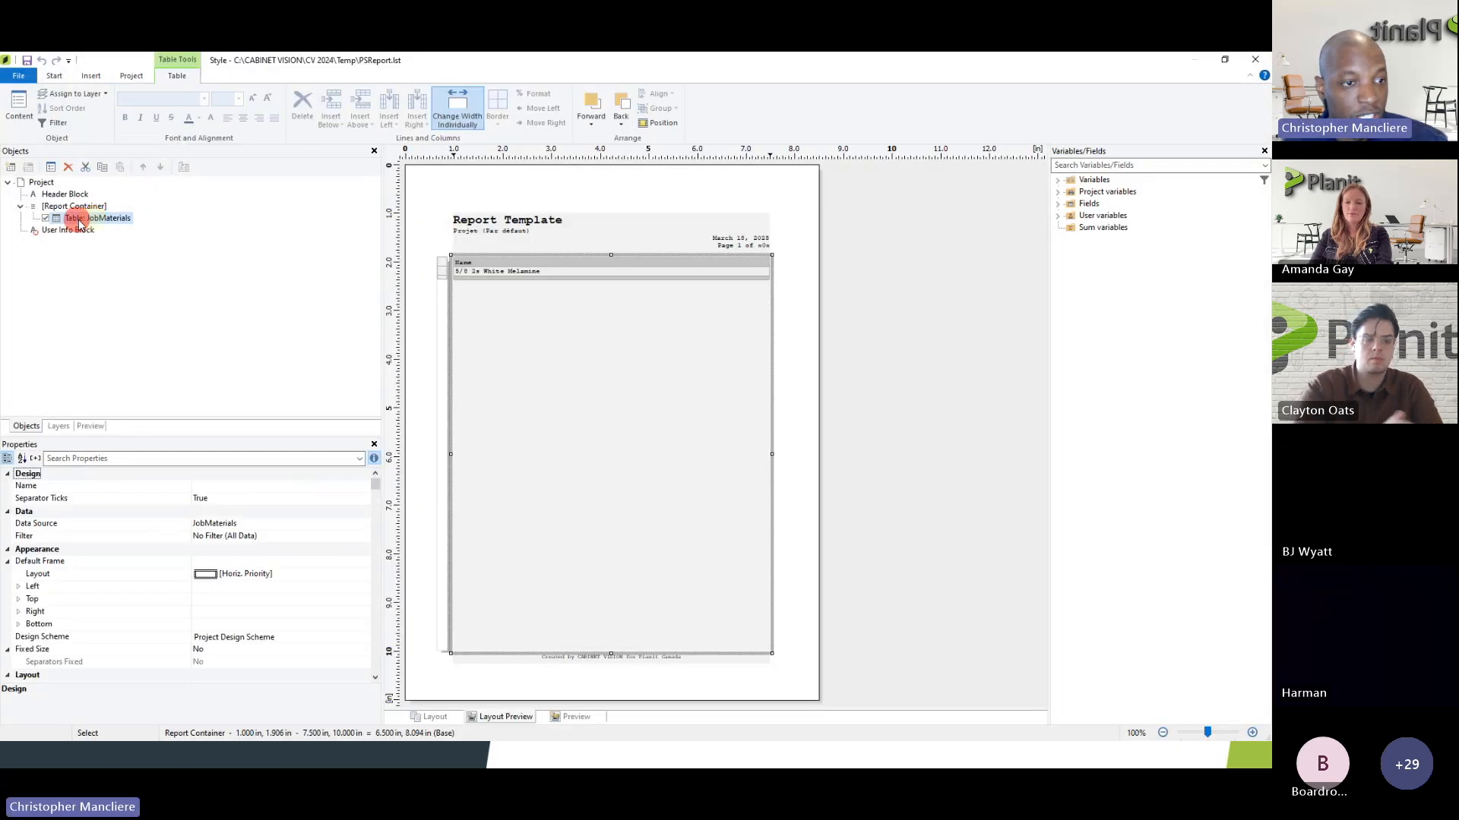
pyautogui.click(68, 167)
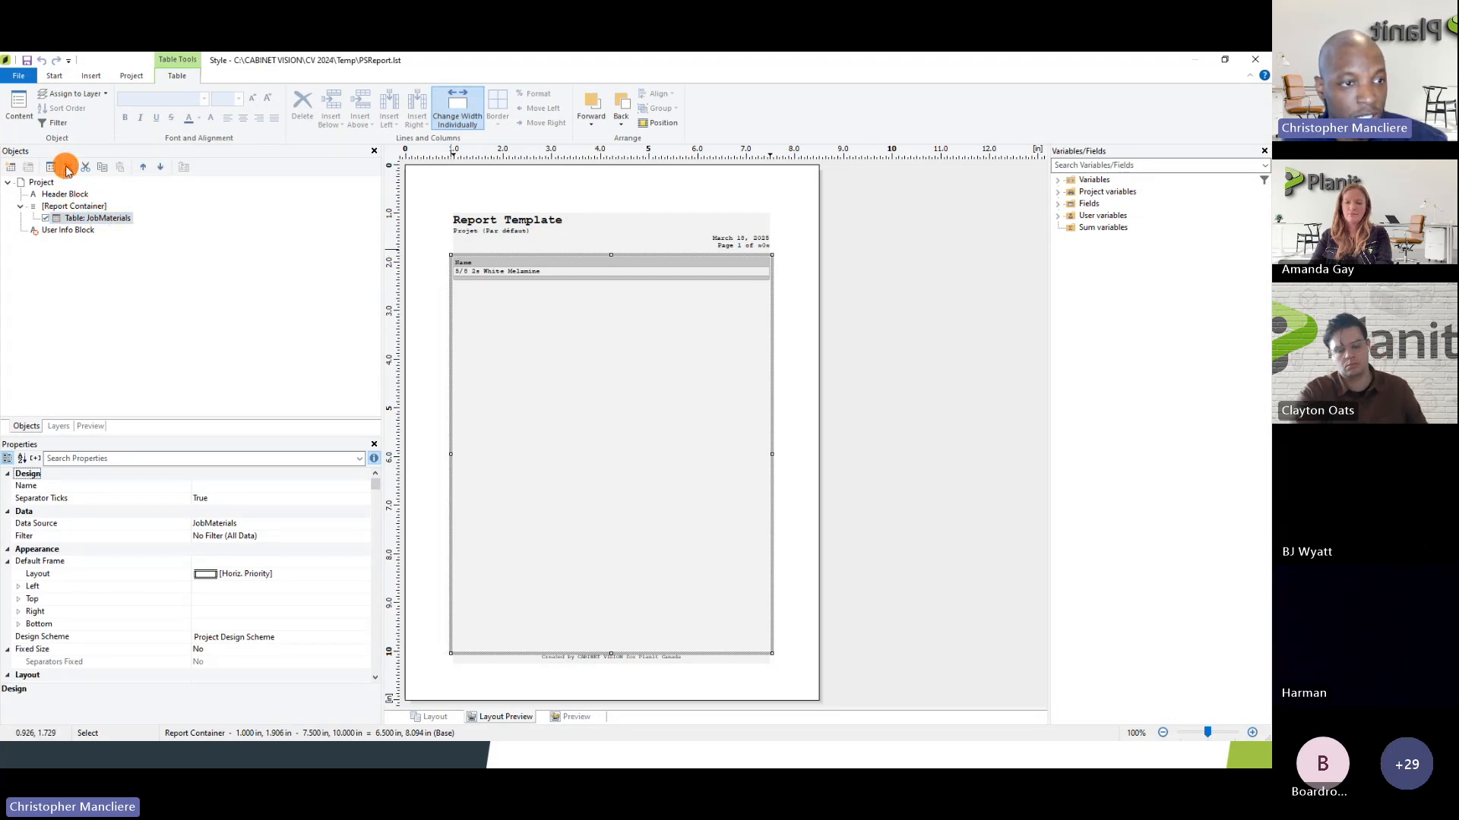
# - Insert a table element into the report container using Cabinets as its source table
pyautogui.click(12, 168)
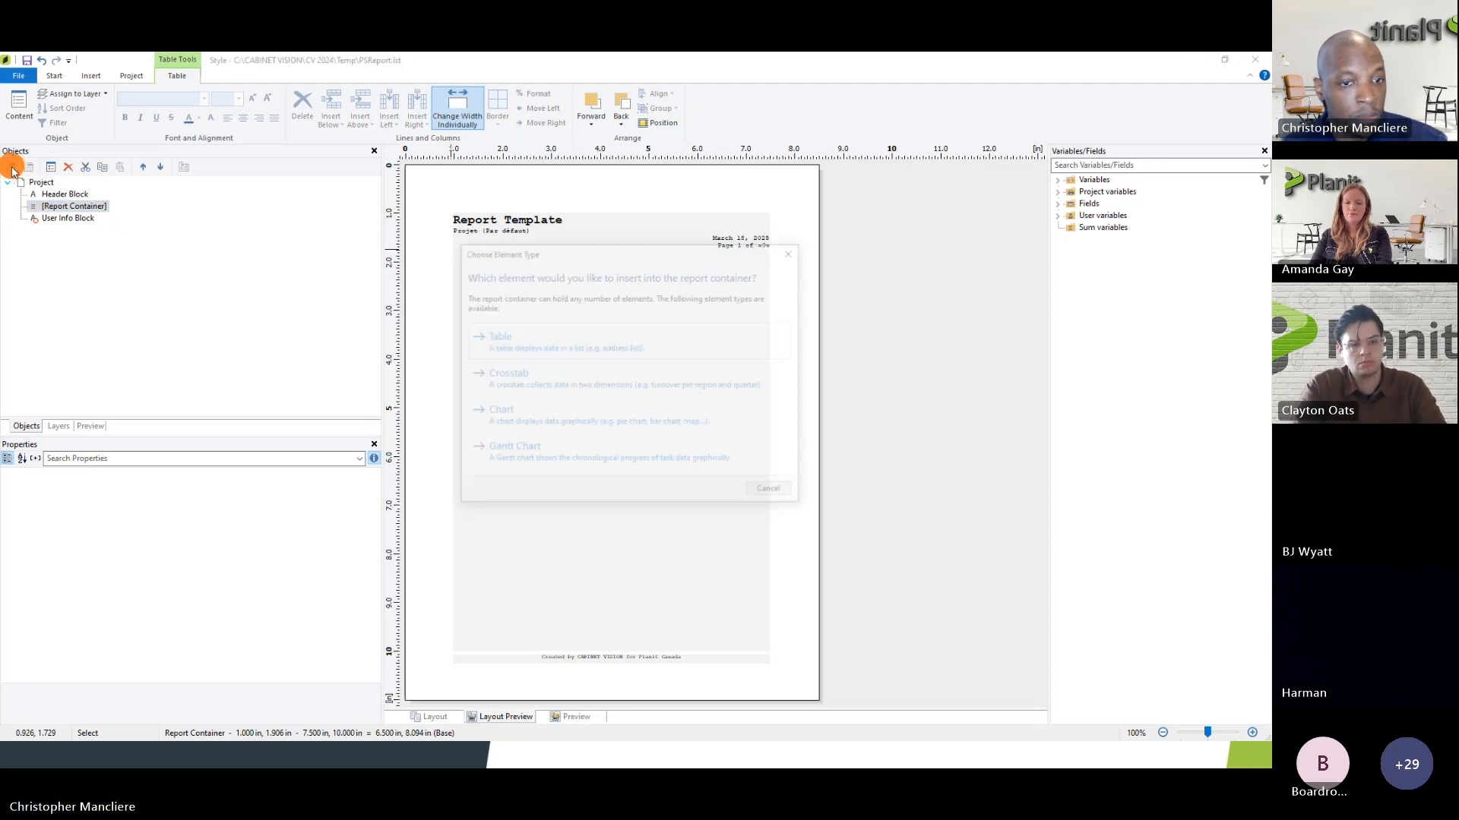
pyautogui.click(535, 345)
pyautogui.click(538, 314)
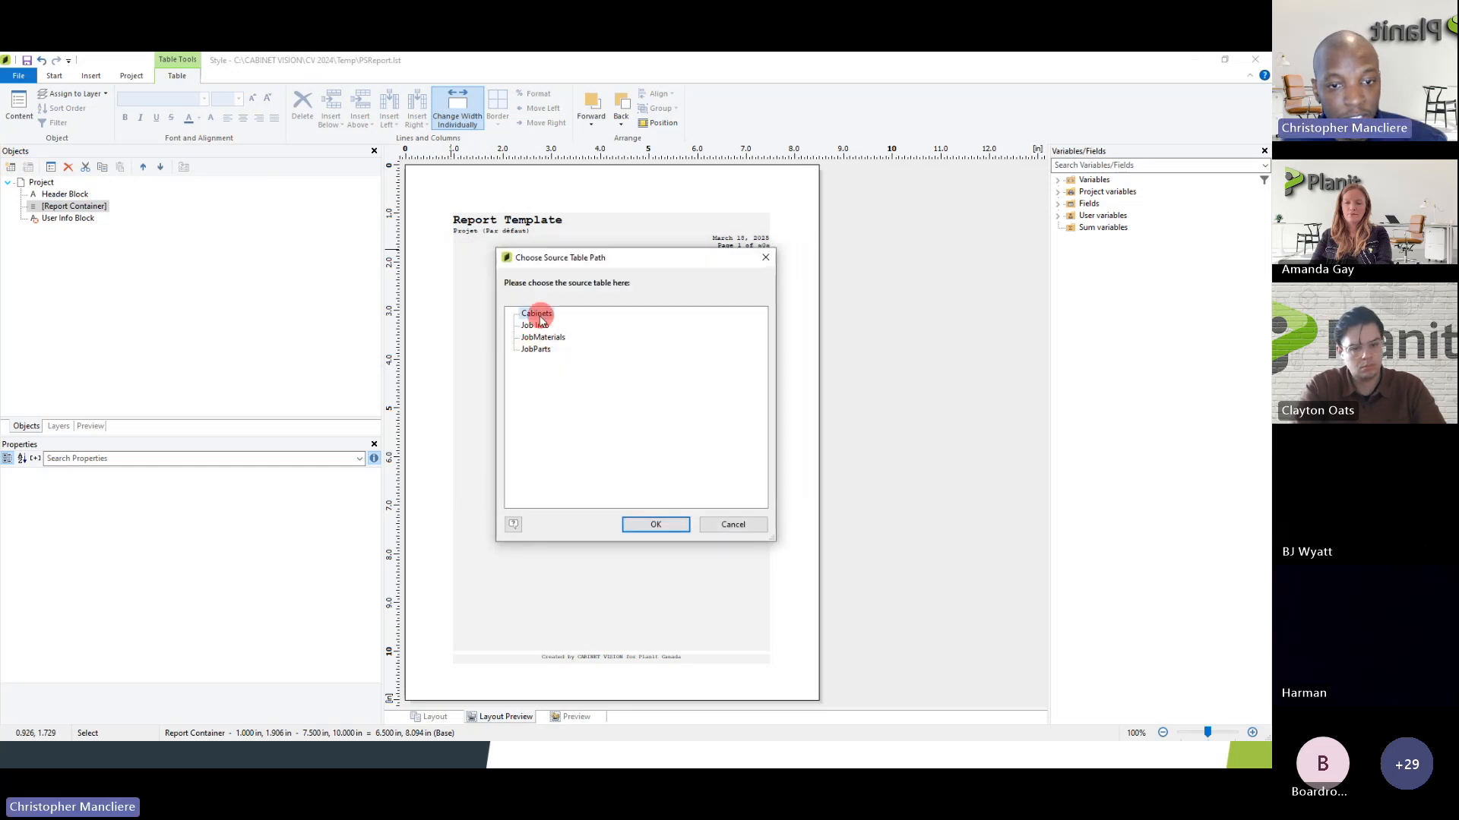
pyautogui.click(668, 535)
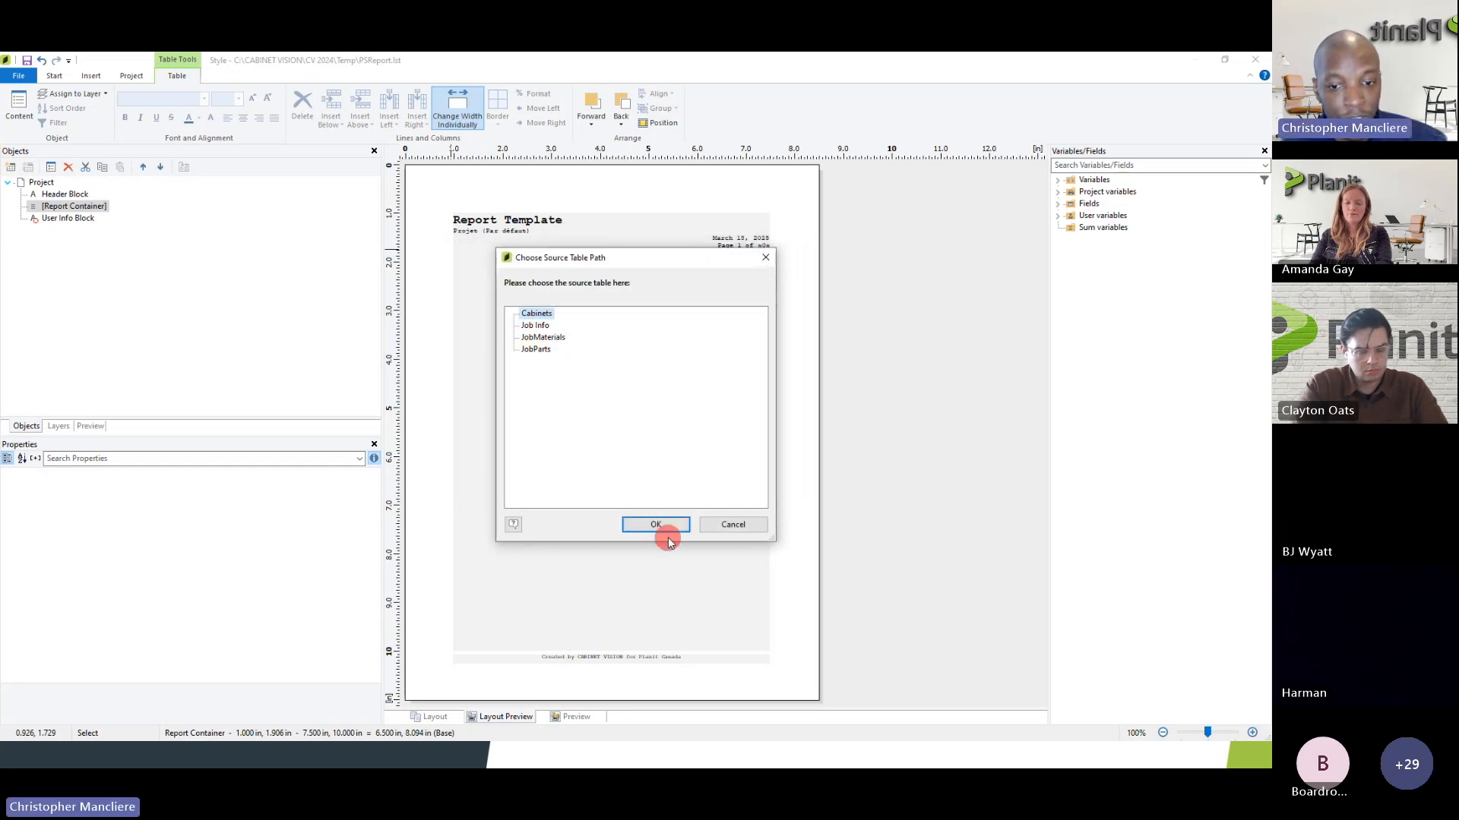
pyautogui.click(665, 524)
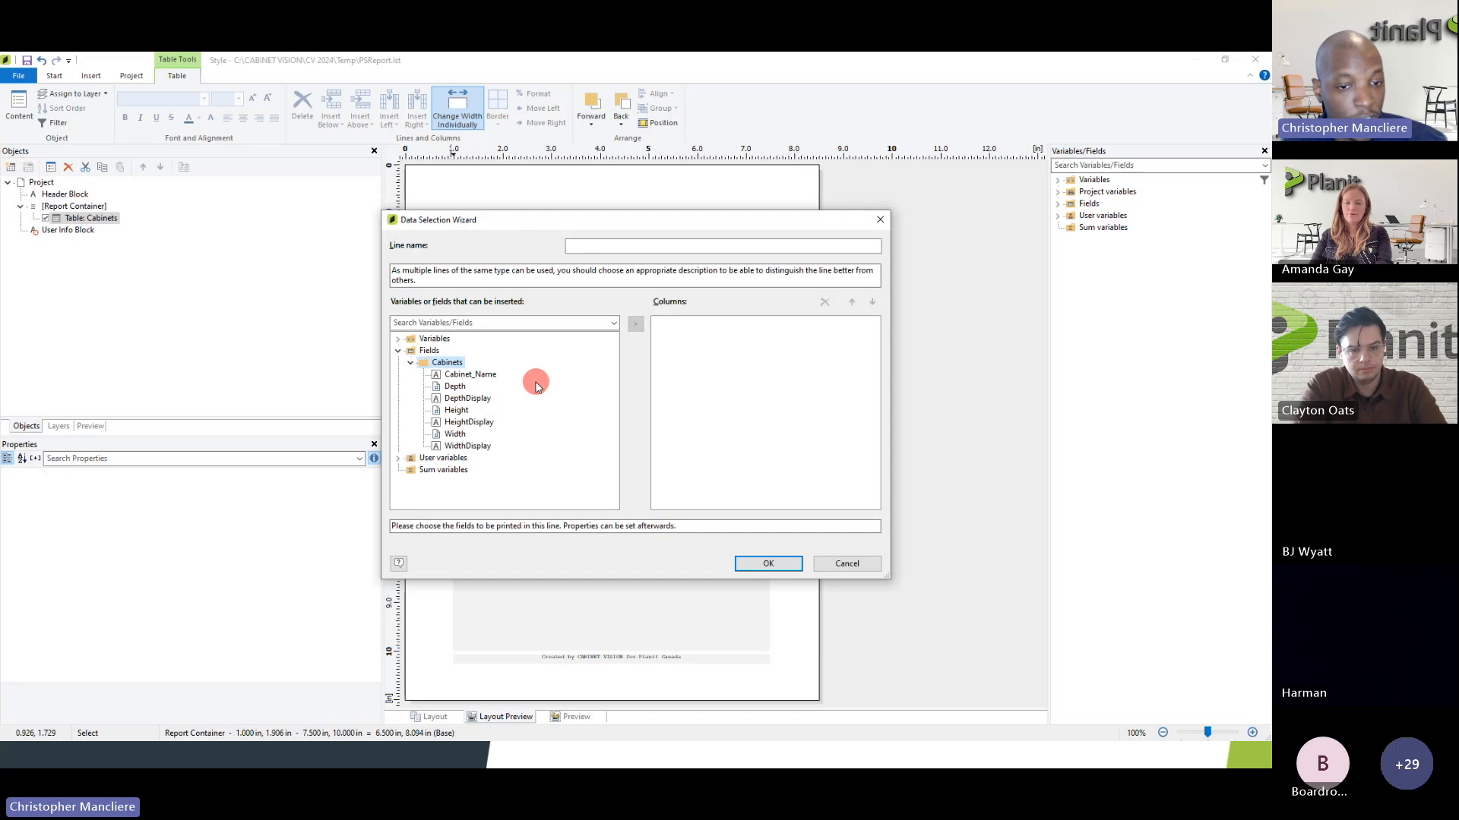
# - Add Cabinet_Name, Width, Height and Depth as the Cabinets table's columns, in that order, and confirm the data selection
pyautogui.click(463, 375)
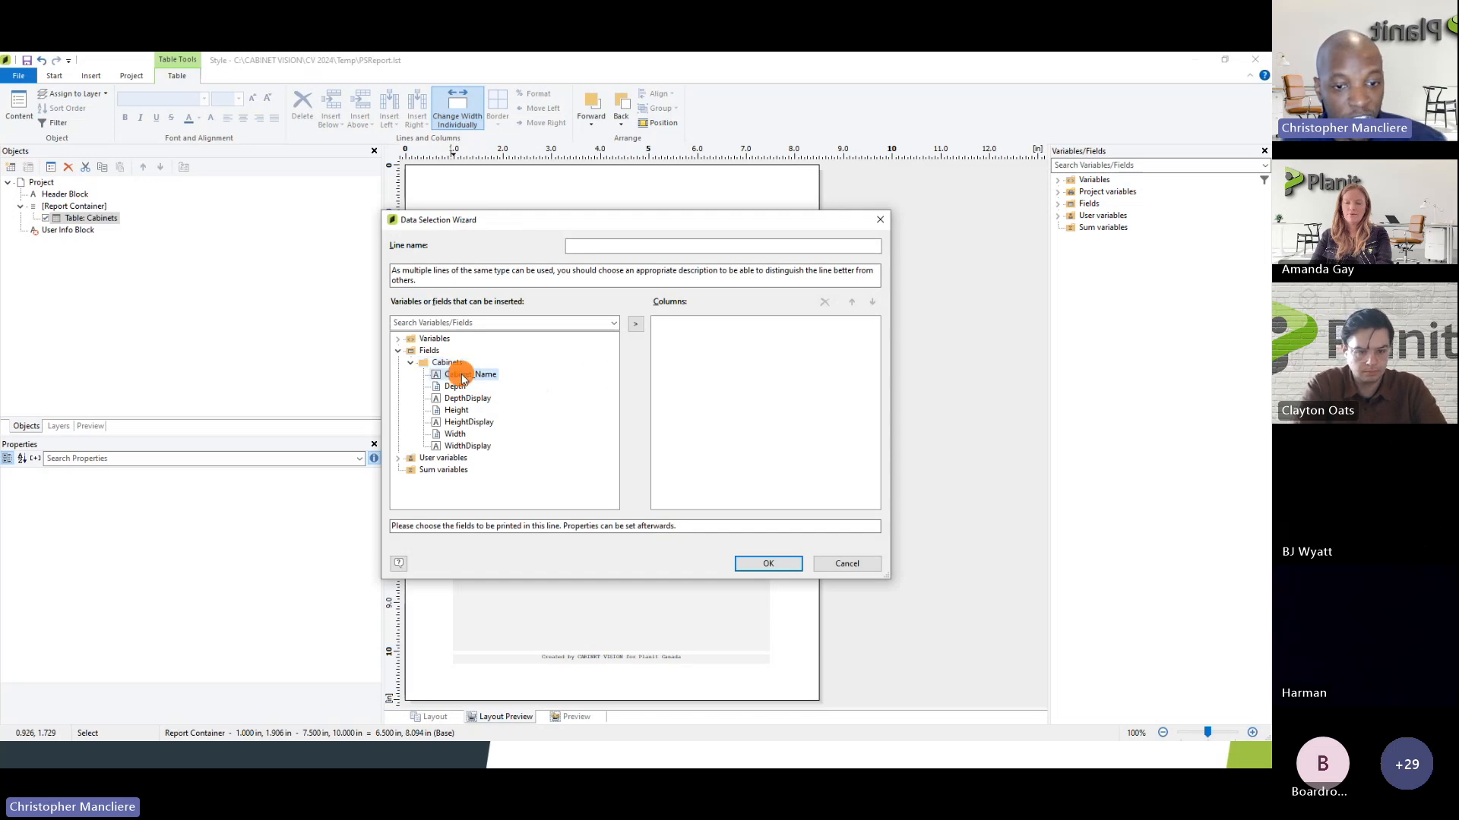
pyautogui.click(635, 323)
pyautogui.click(453, 387)
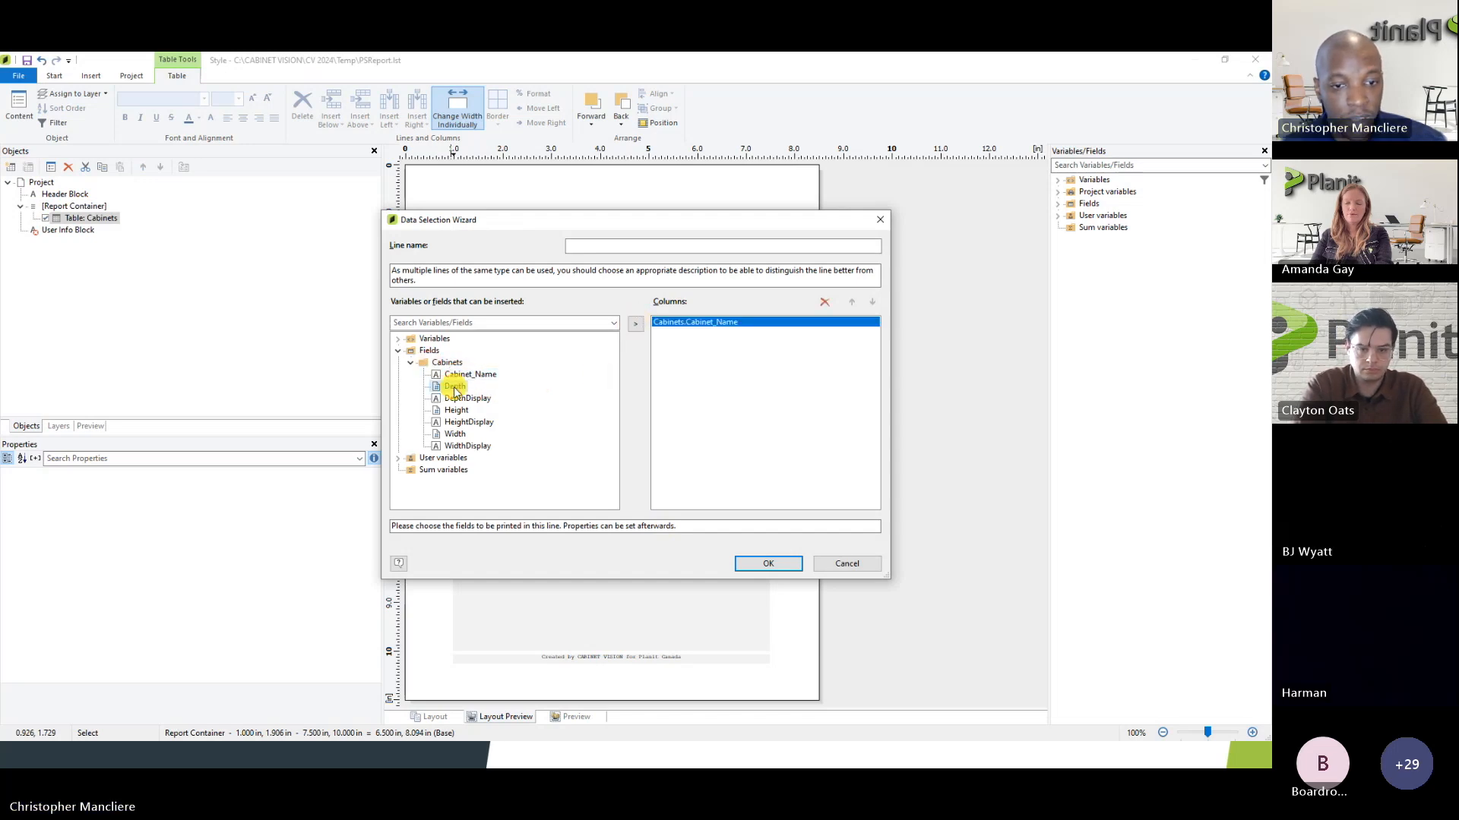
pyautogui.click(458, 433)
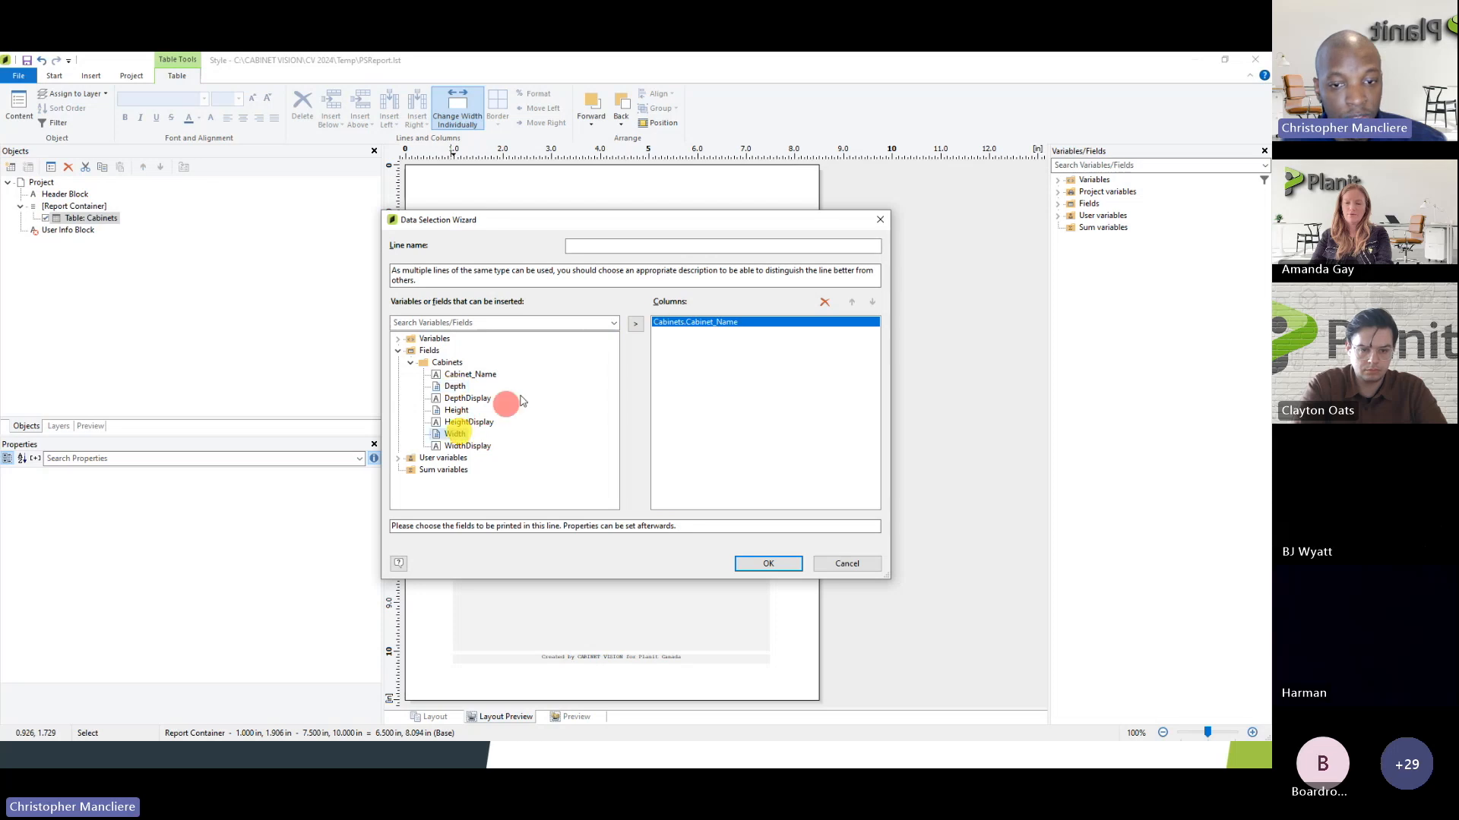
pyautogui.click(635, 324)
pyautogui.click(455, 410)
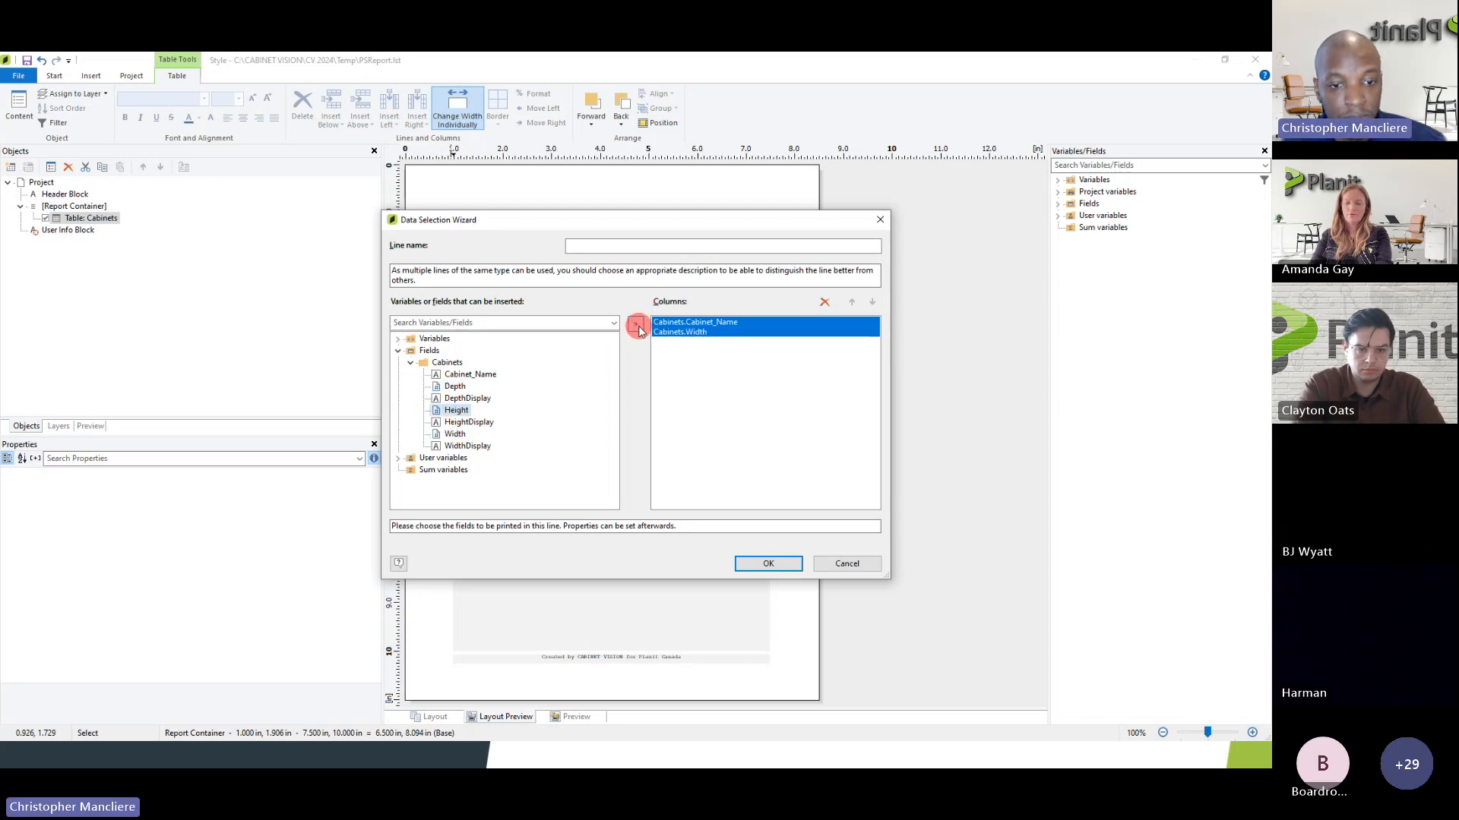
pyautogui.click(635, 324)
pyautogui.click(454, 386)
pyautogui.click(637, 325)
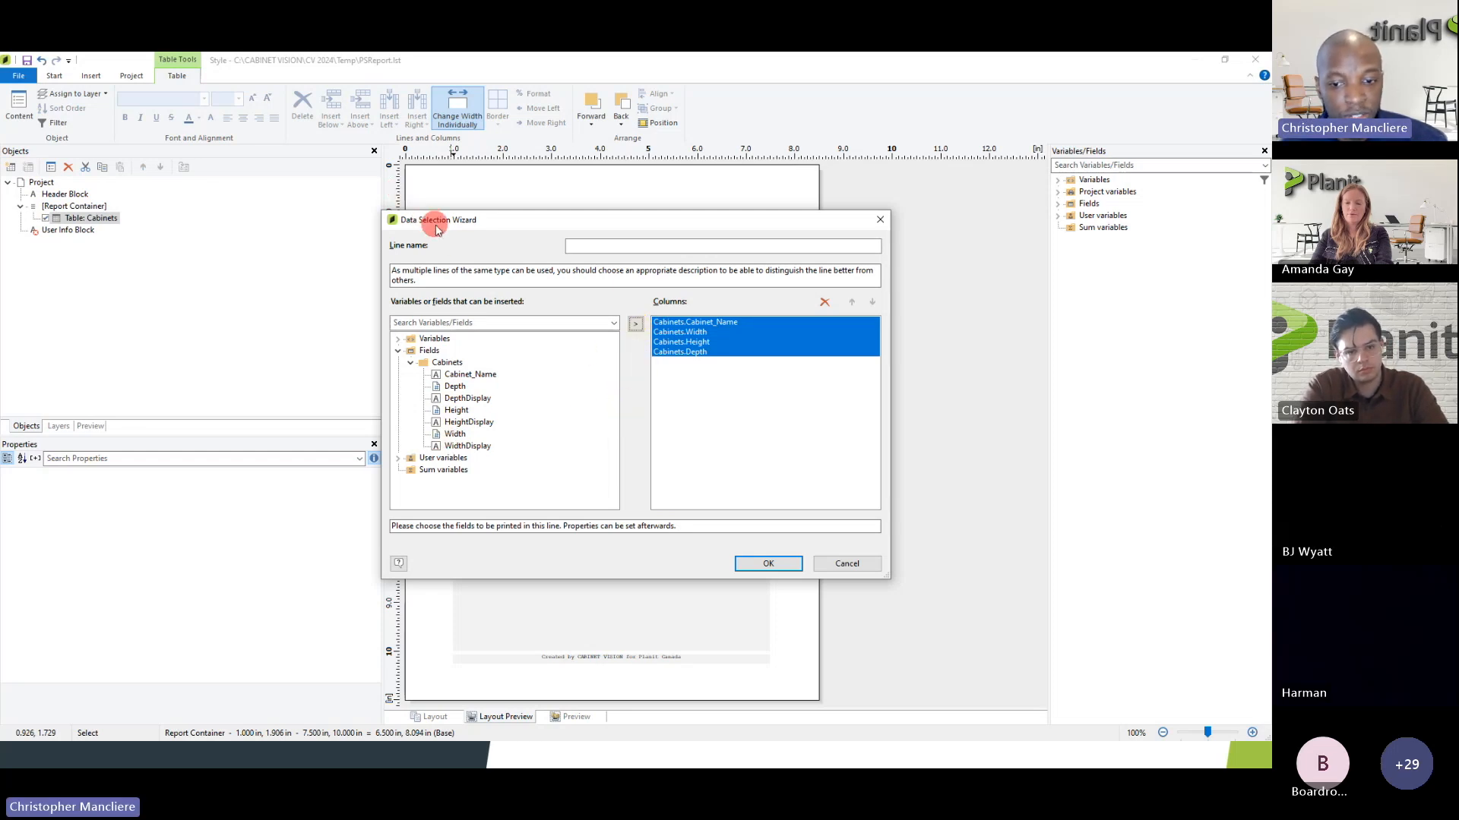
pyautogui.click(756, 563)
pyautogui.click(490, 404)
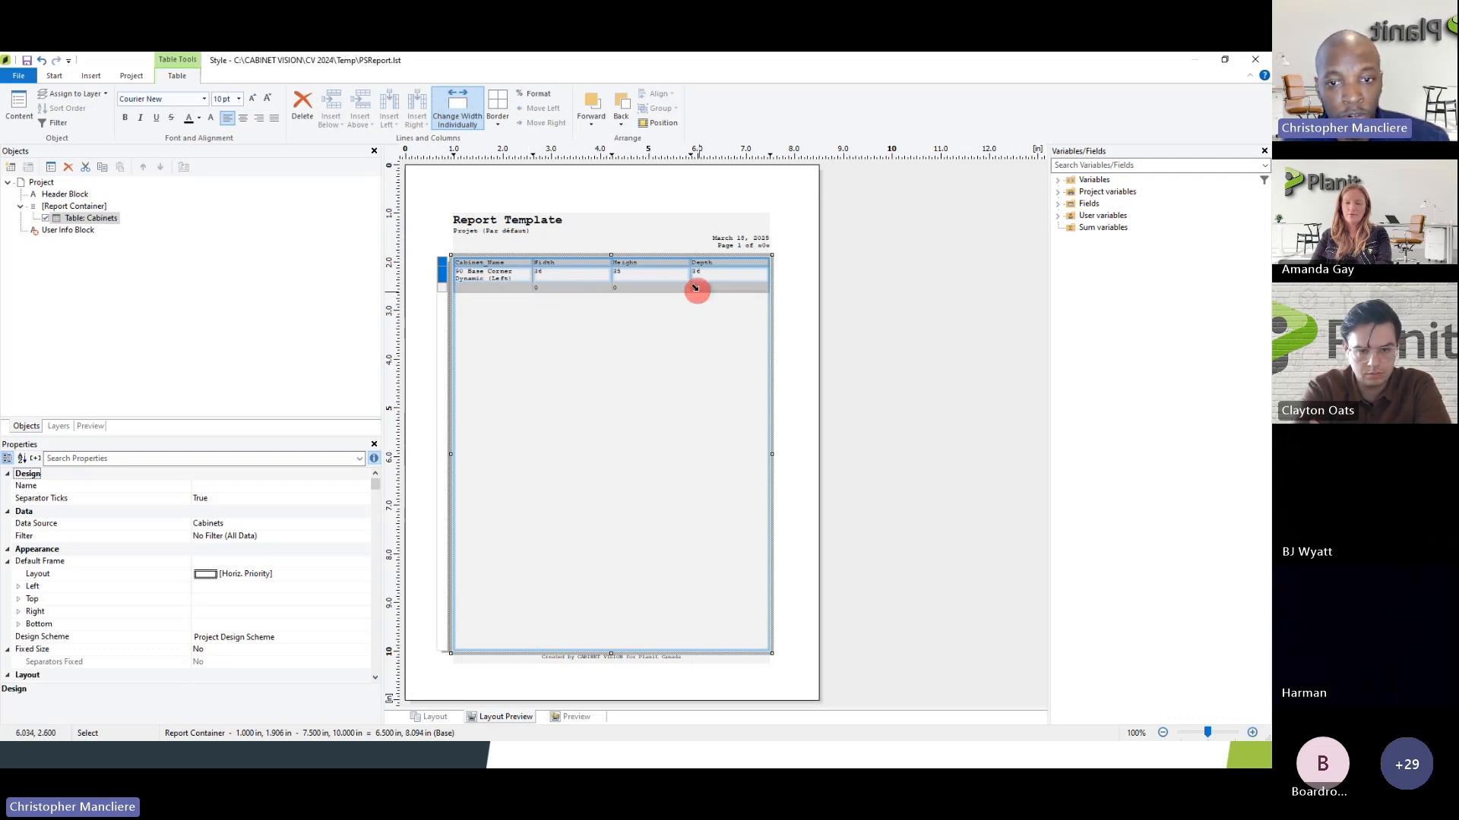
# - Save the report layout, close the designer and display My Report Template in View Mode
pyautogui.click(27, 60)
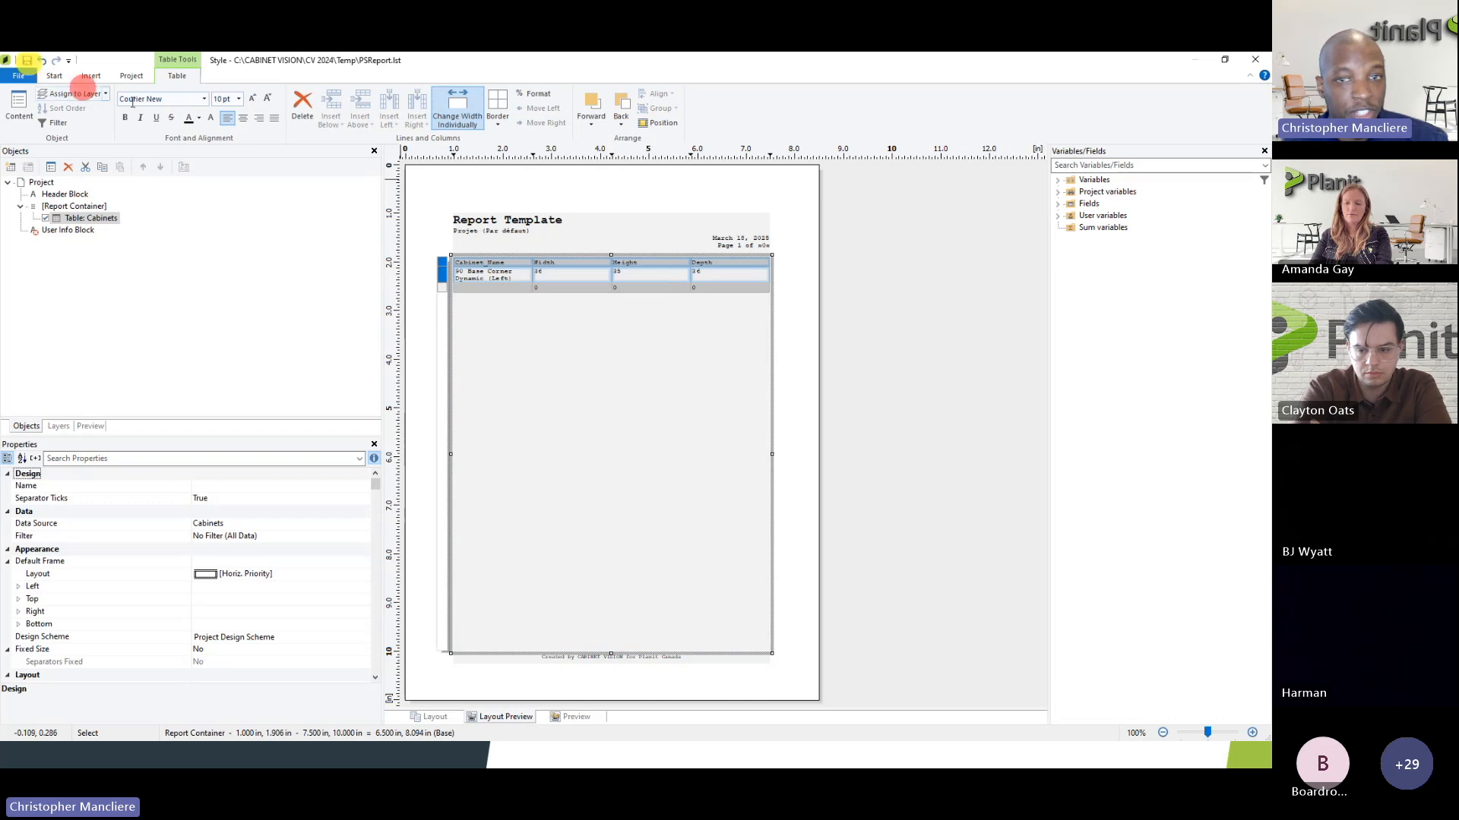
pyautogui.click(1266, 61)
pyautogui.click(55, 125)
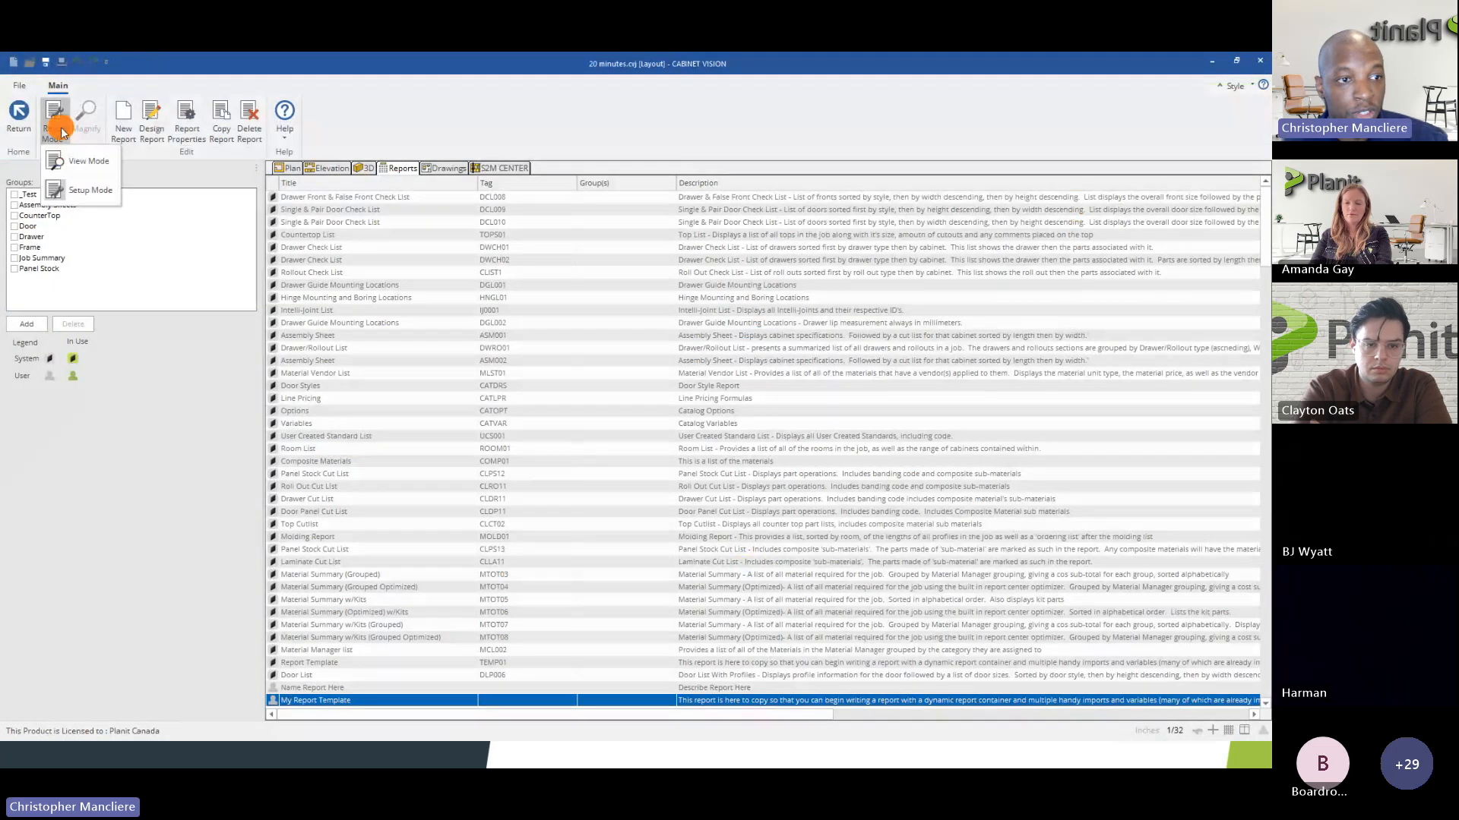
pyautogui.click(73, 161)
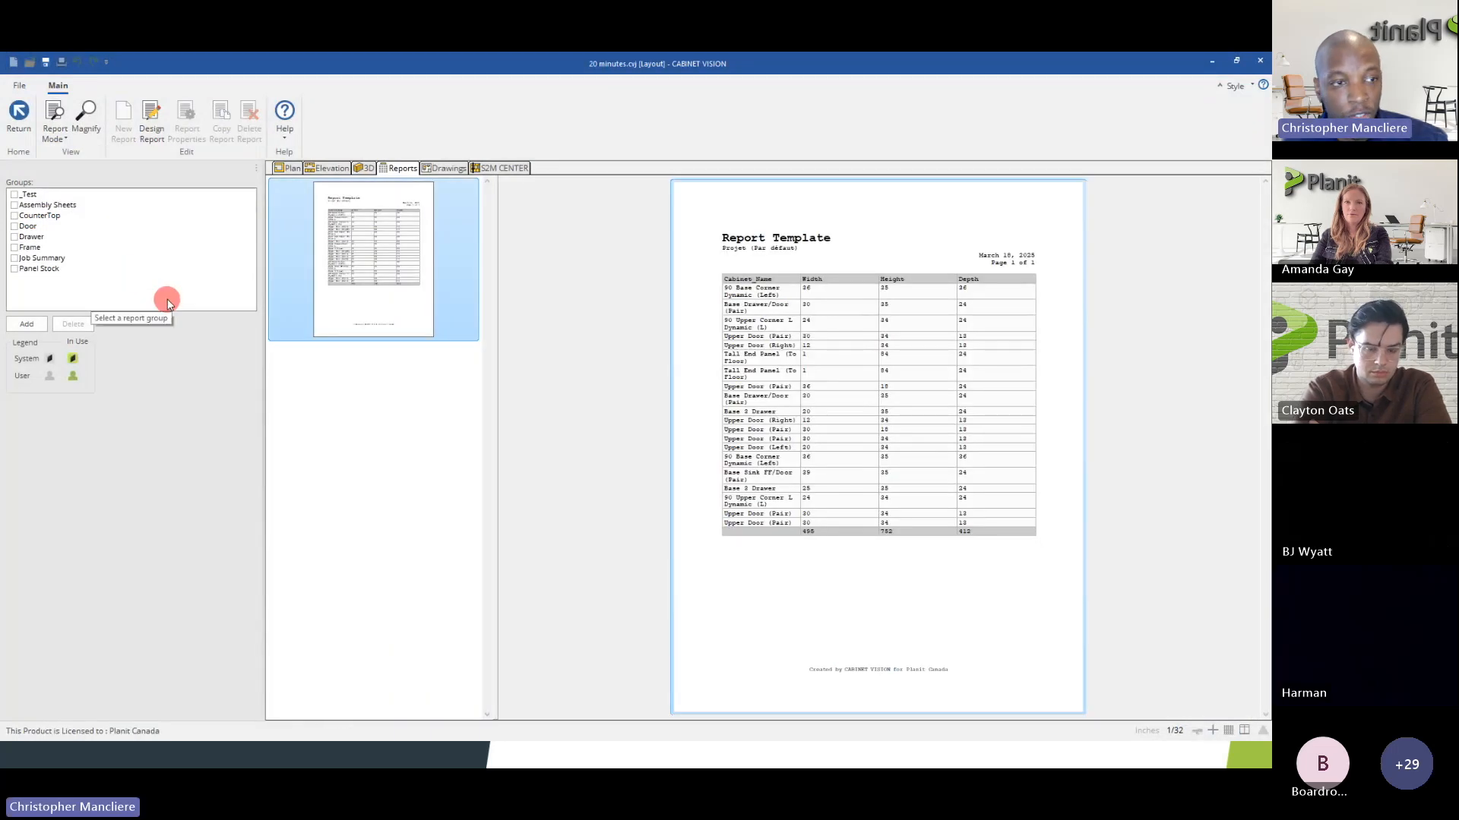
# - Magnify the report and examine its cabinet rows, Width, Height and Depth columns and the footer row
pyautogui.click(86, 125)
pyautogui.scroll(-3, 574, 335)
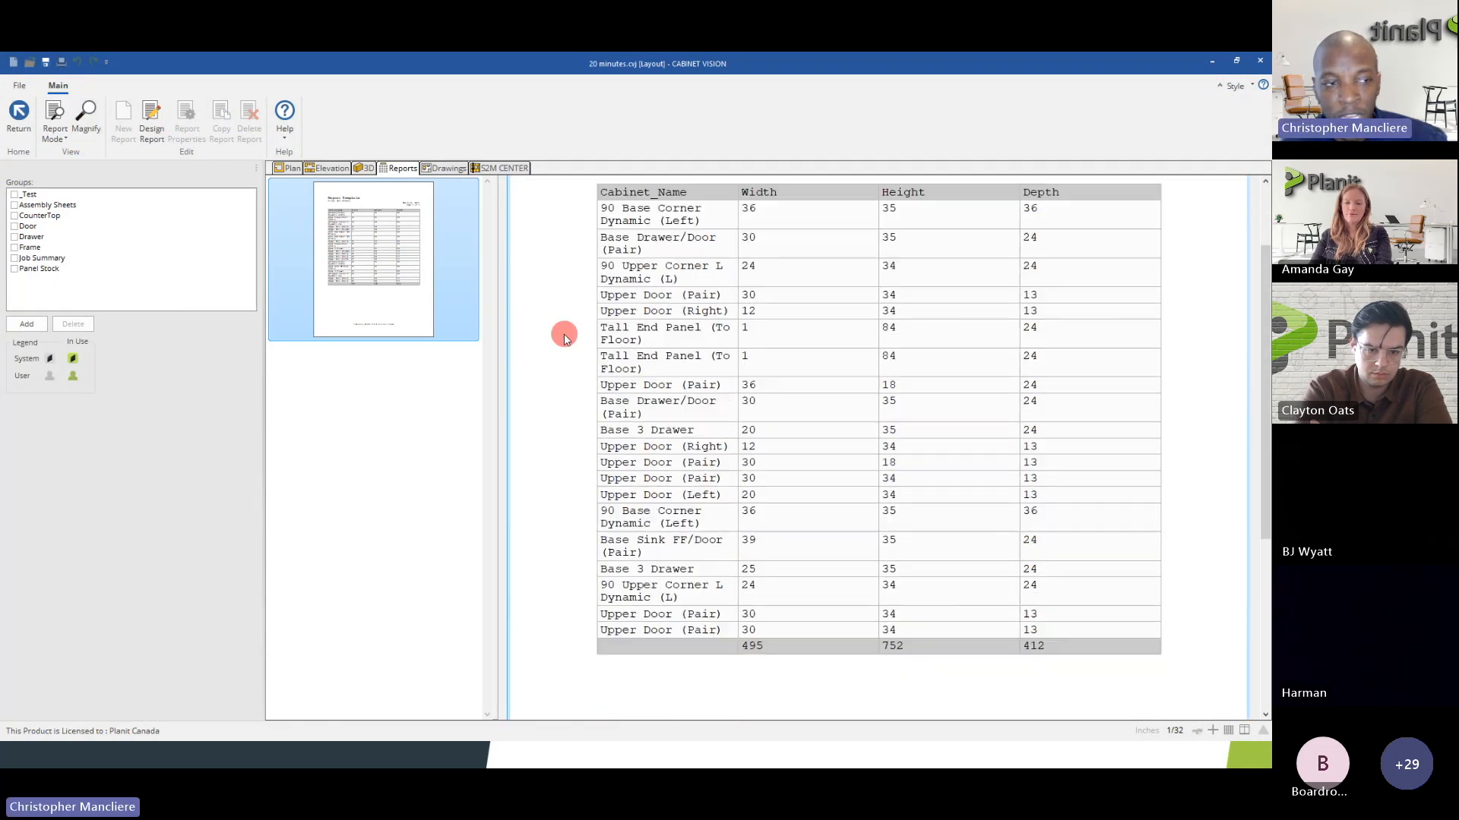
pyautogui.scroll(1, 563, 334)
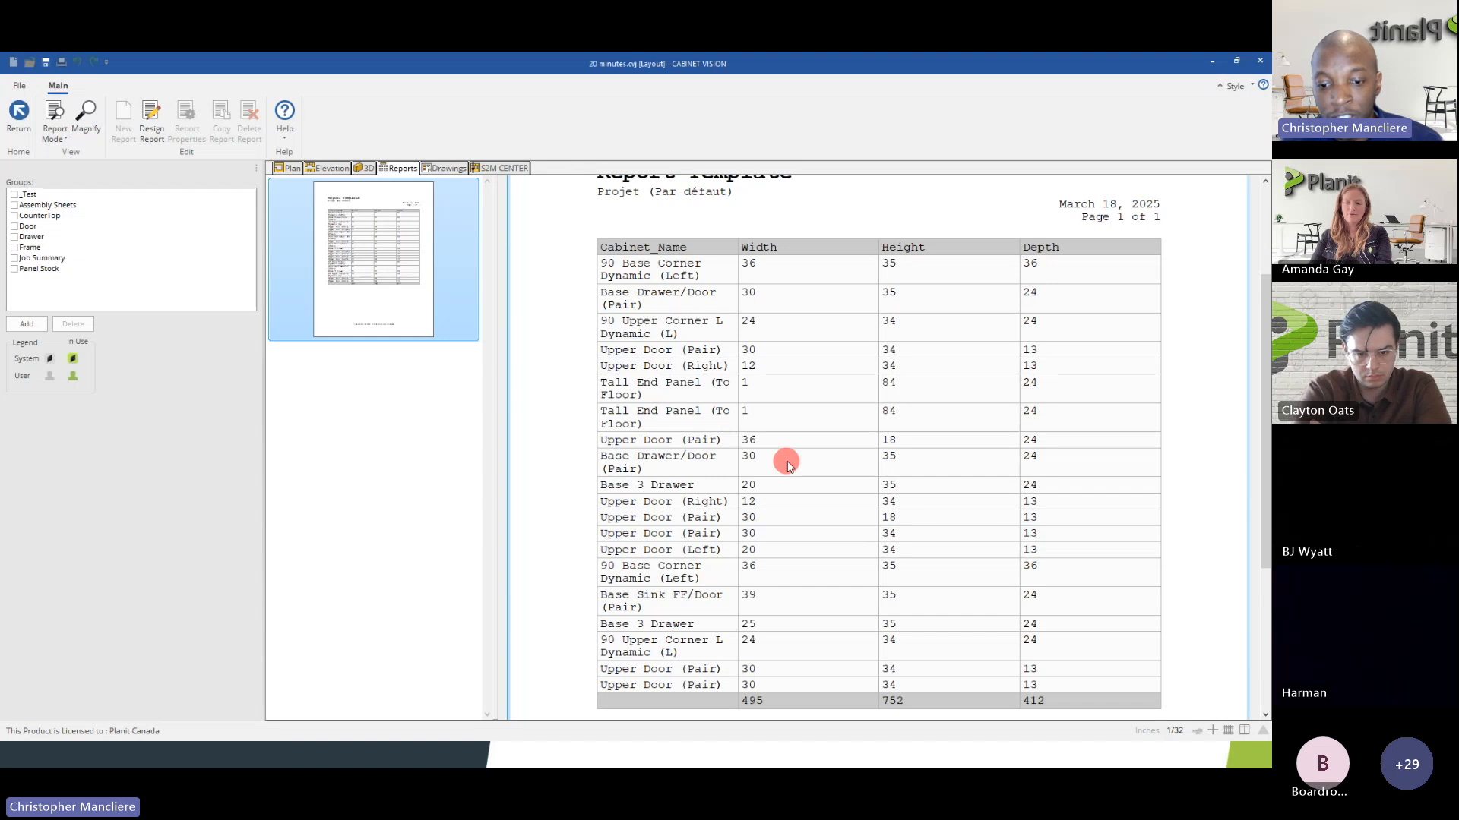
pyautogui.scroll(-3, 782, 465)
pyautogui.scroll(1, 748, 593)
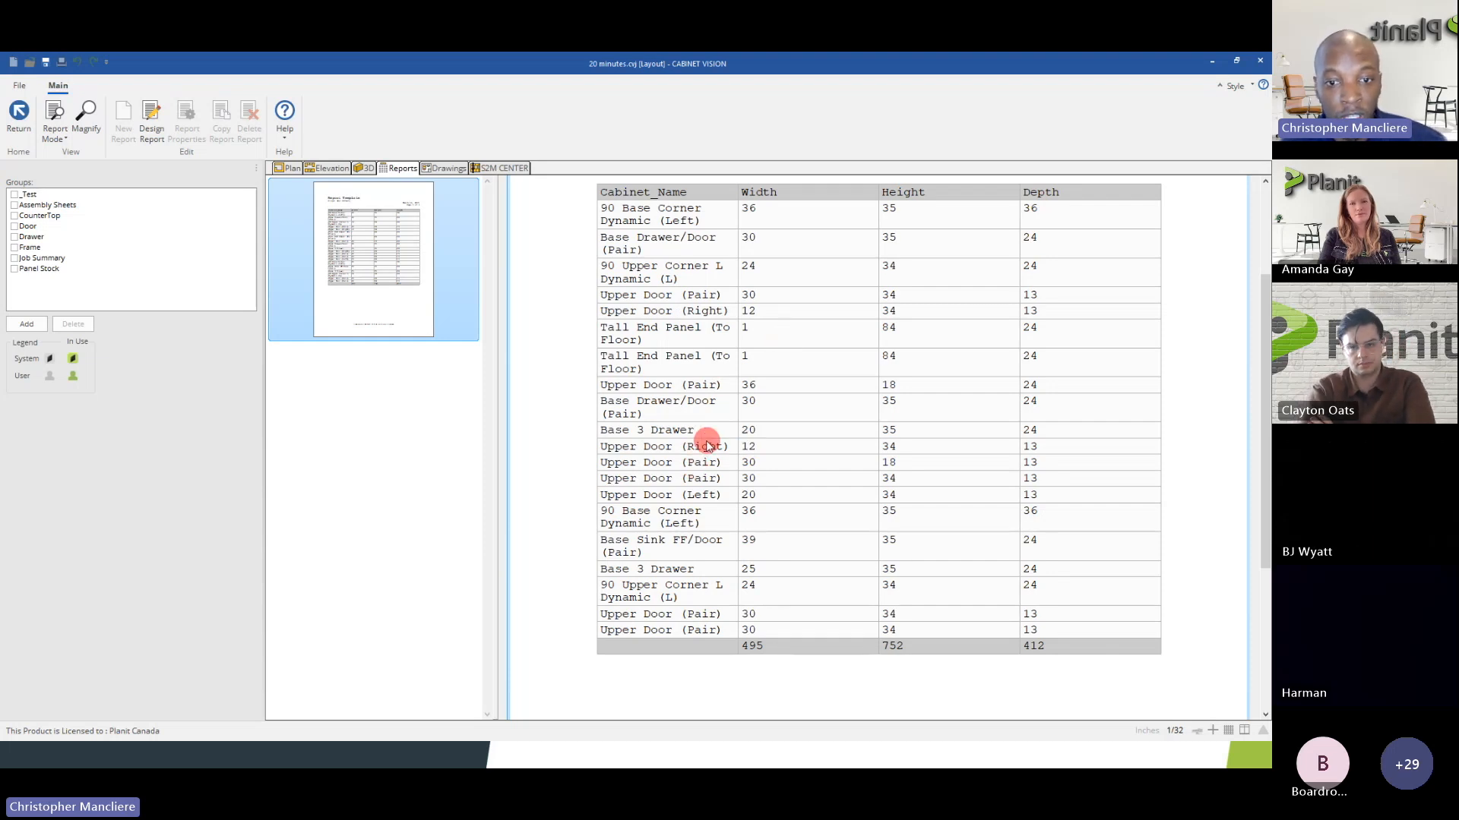
pyautogui.scroll(3, 703, 334)
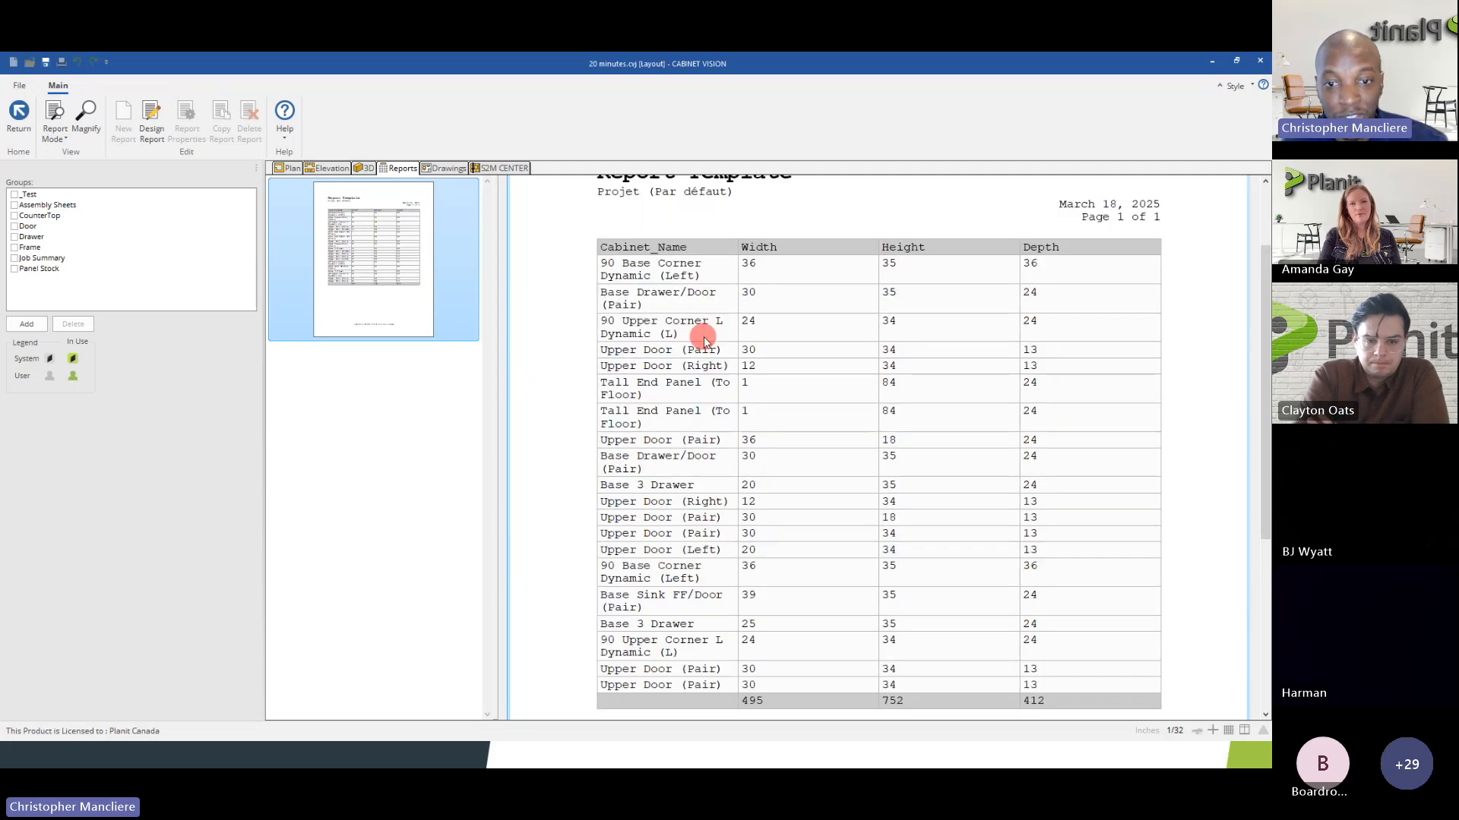
pyautogui.scroll(-2, 704, 339)
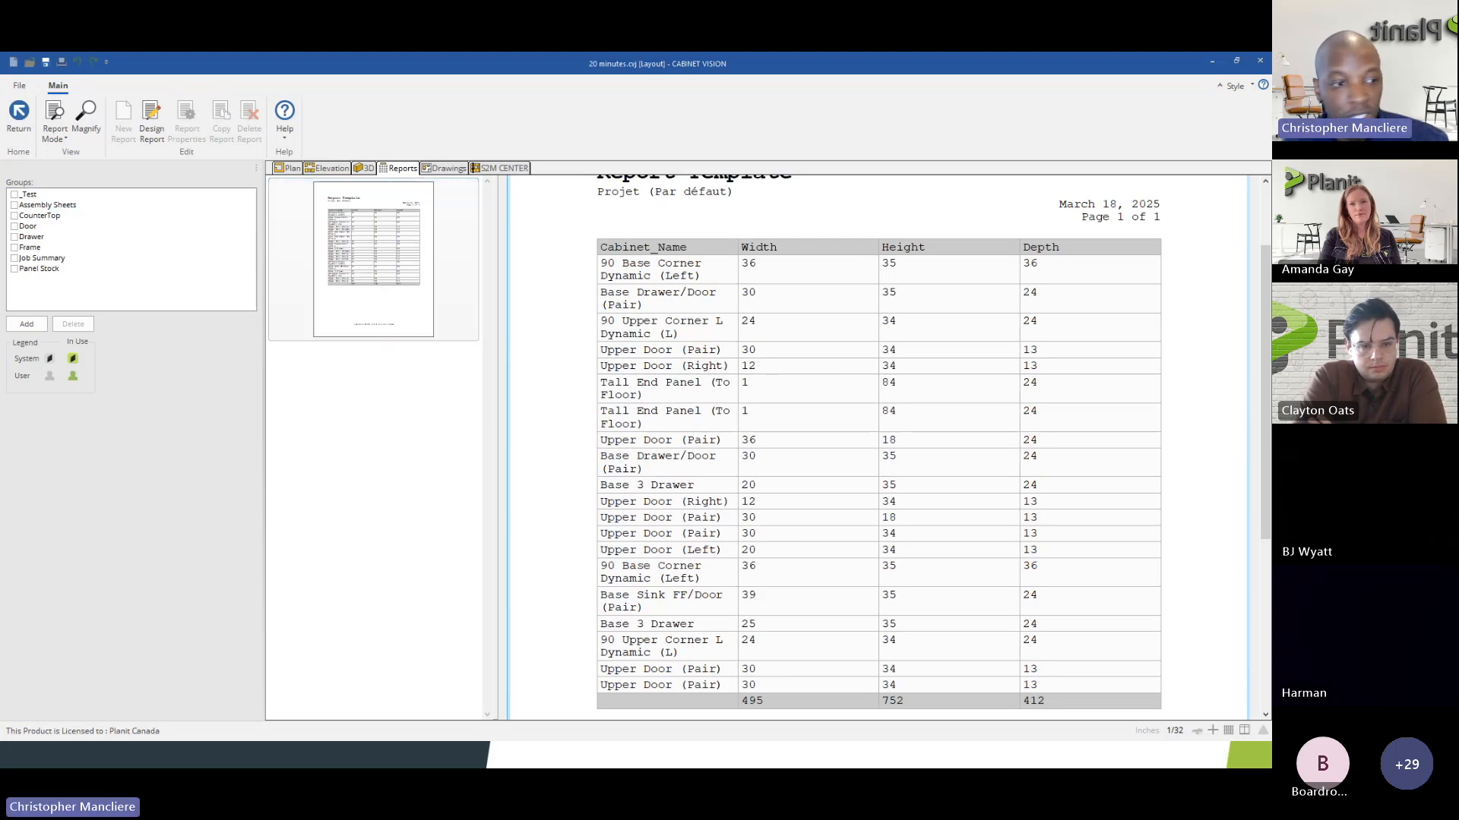
# - Switch to the SQL Basics presentation and advance to the slide on filtering data with the WHERE clause
pyautogui.hotkey('alt', 'Tab')
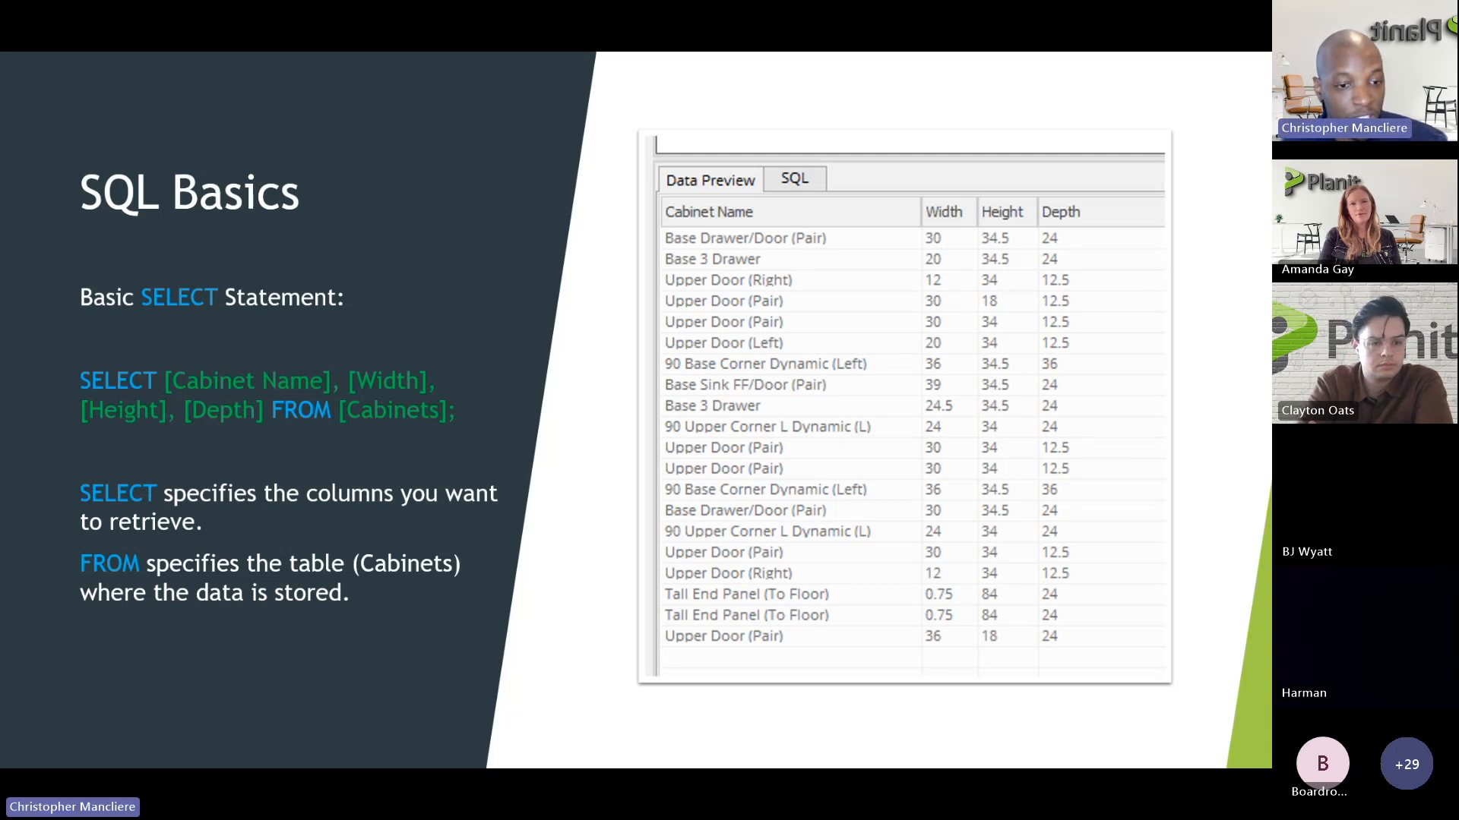
pyautogui.press('Right')
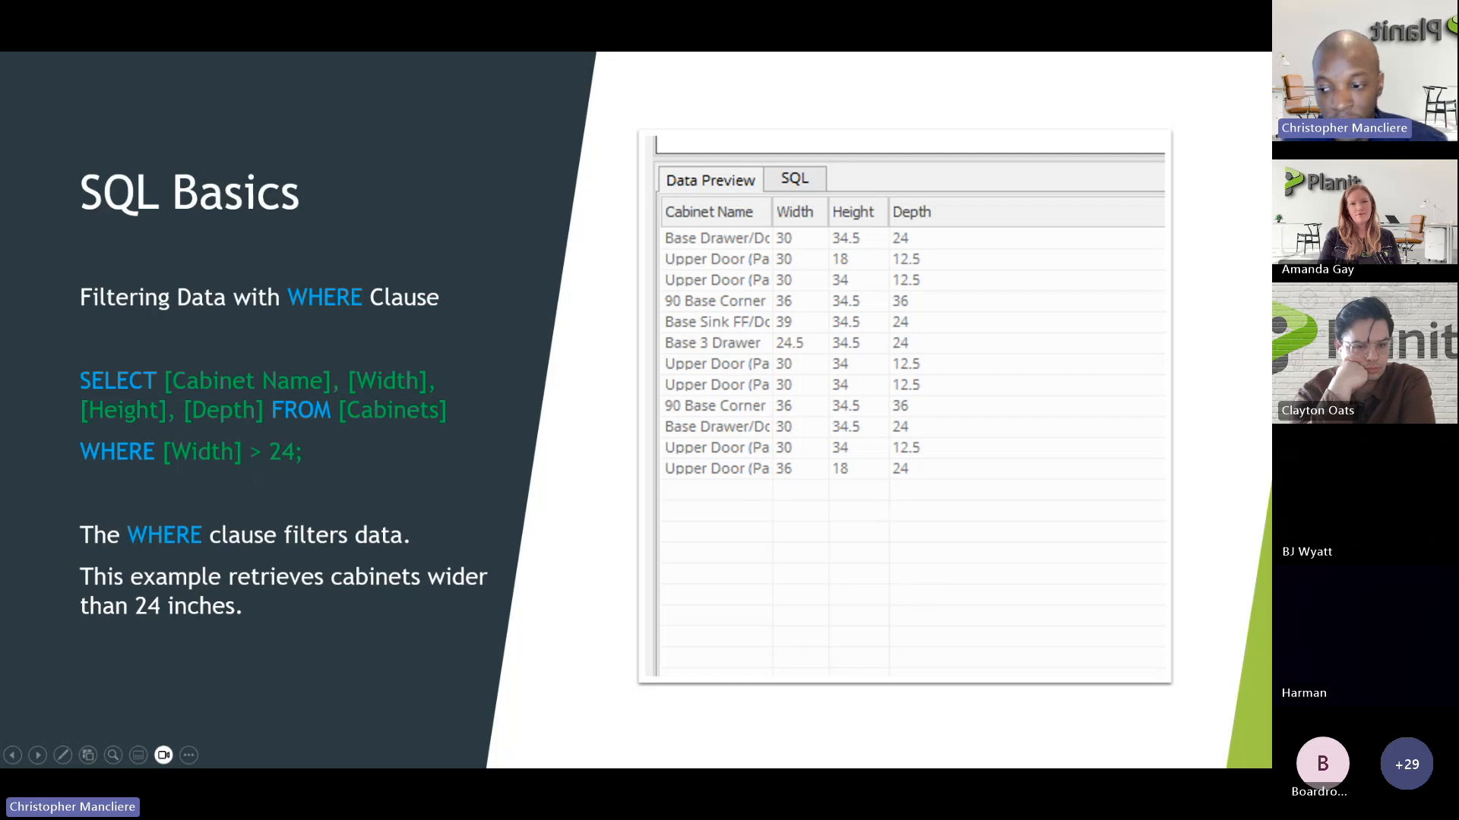
# - Switch to CABINET VISION and review the cabinet names, widths, heights and depths in the report
pyautogui.hotkey('alt', 'Tab')
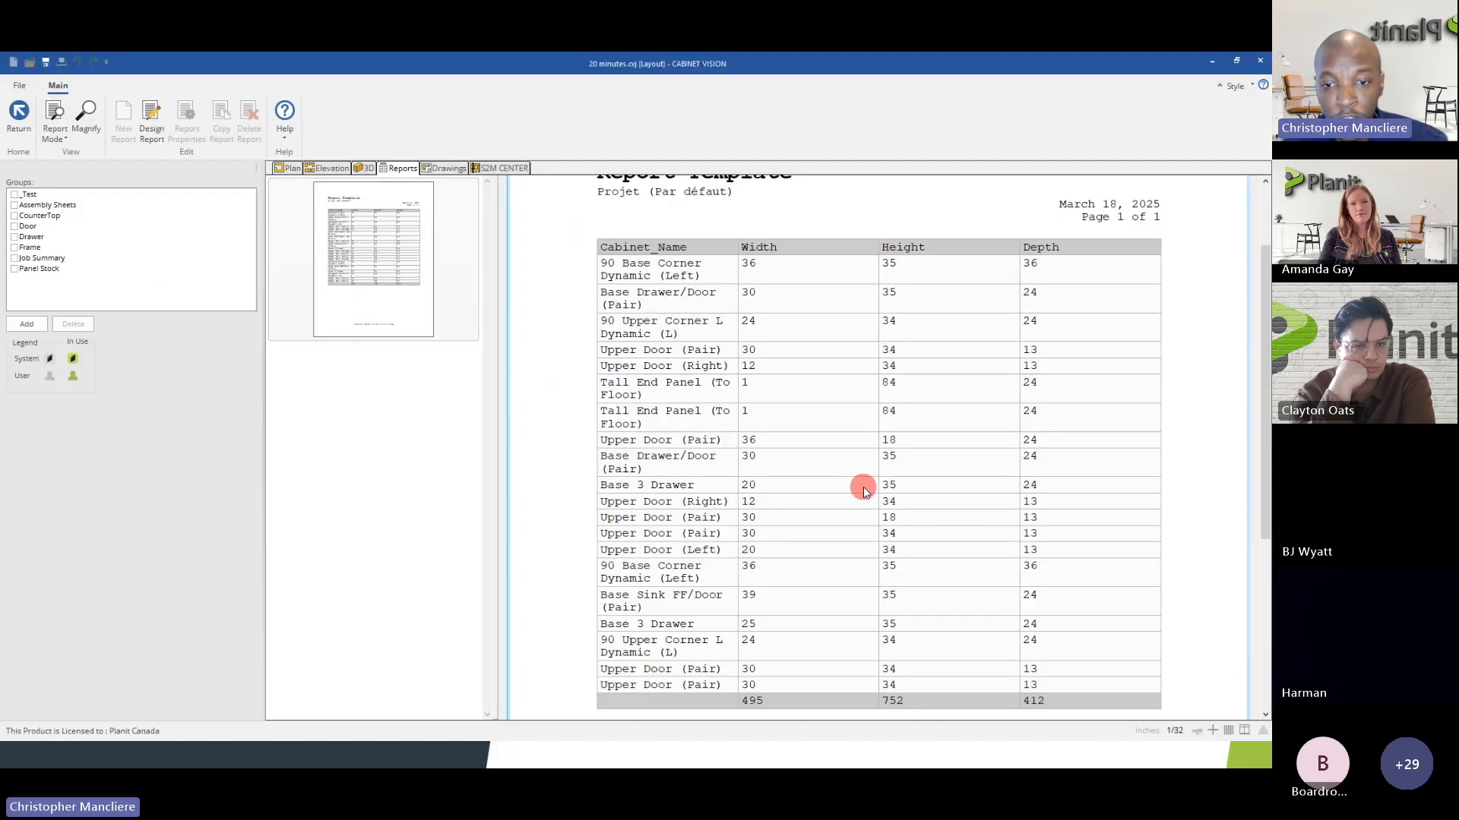
pyautogui.scroll(-5, 860, 486)
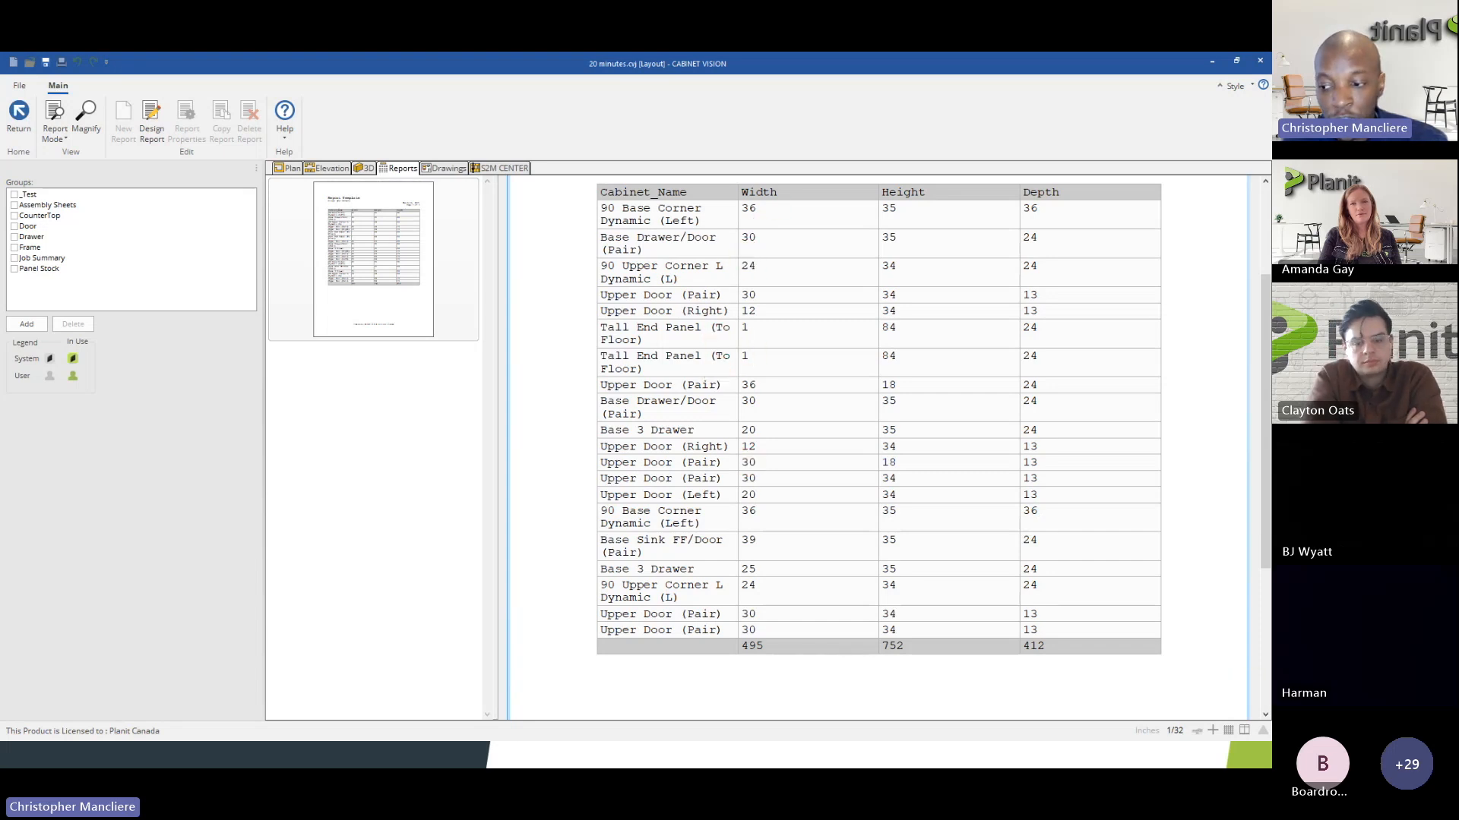
pyautogui.hotkey('alt', 'Tab')
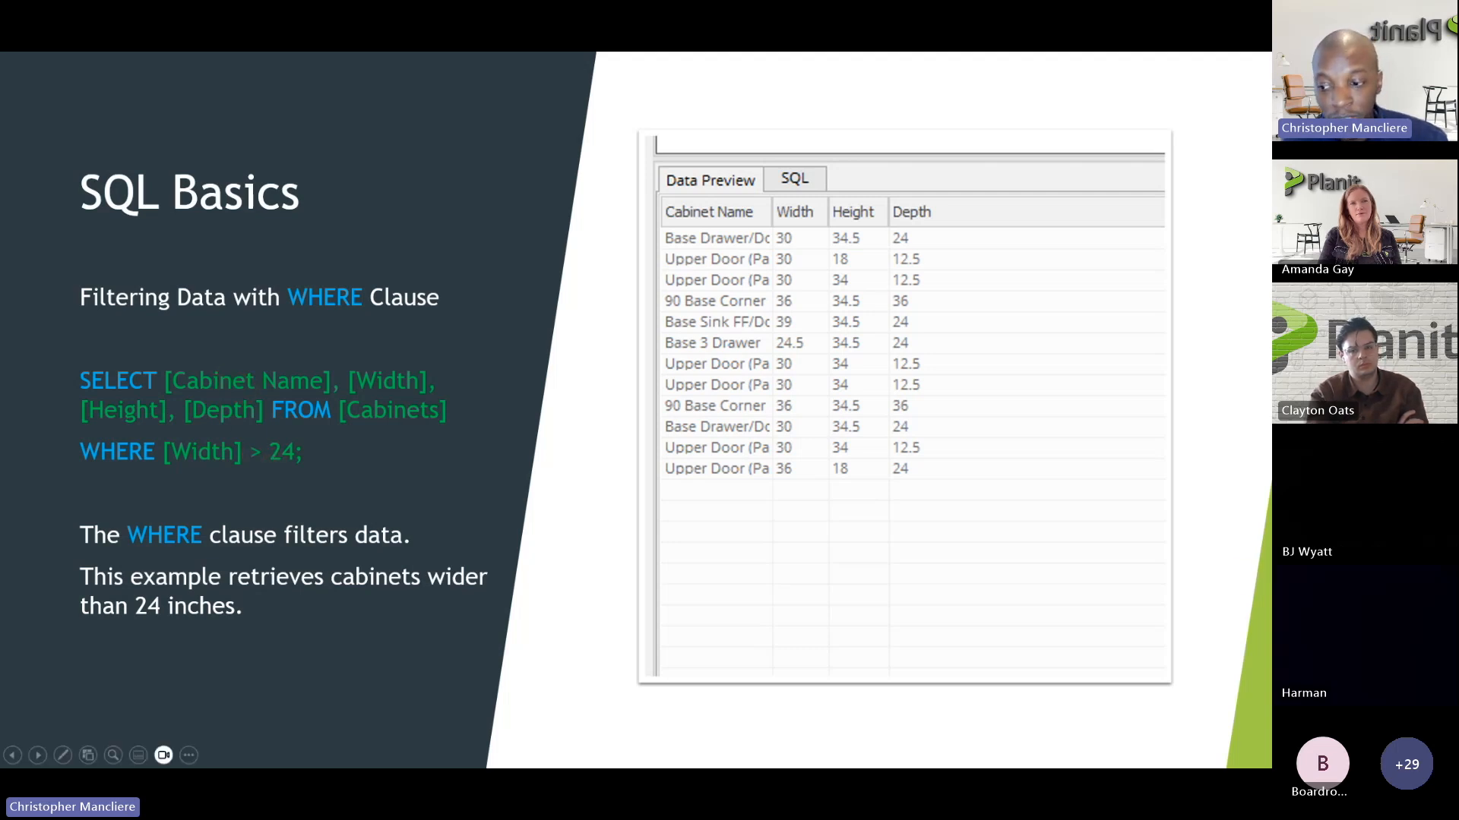
pyautogui.hotkey('alt', 'Tab')
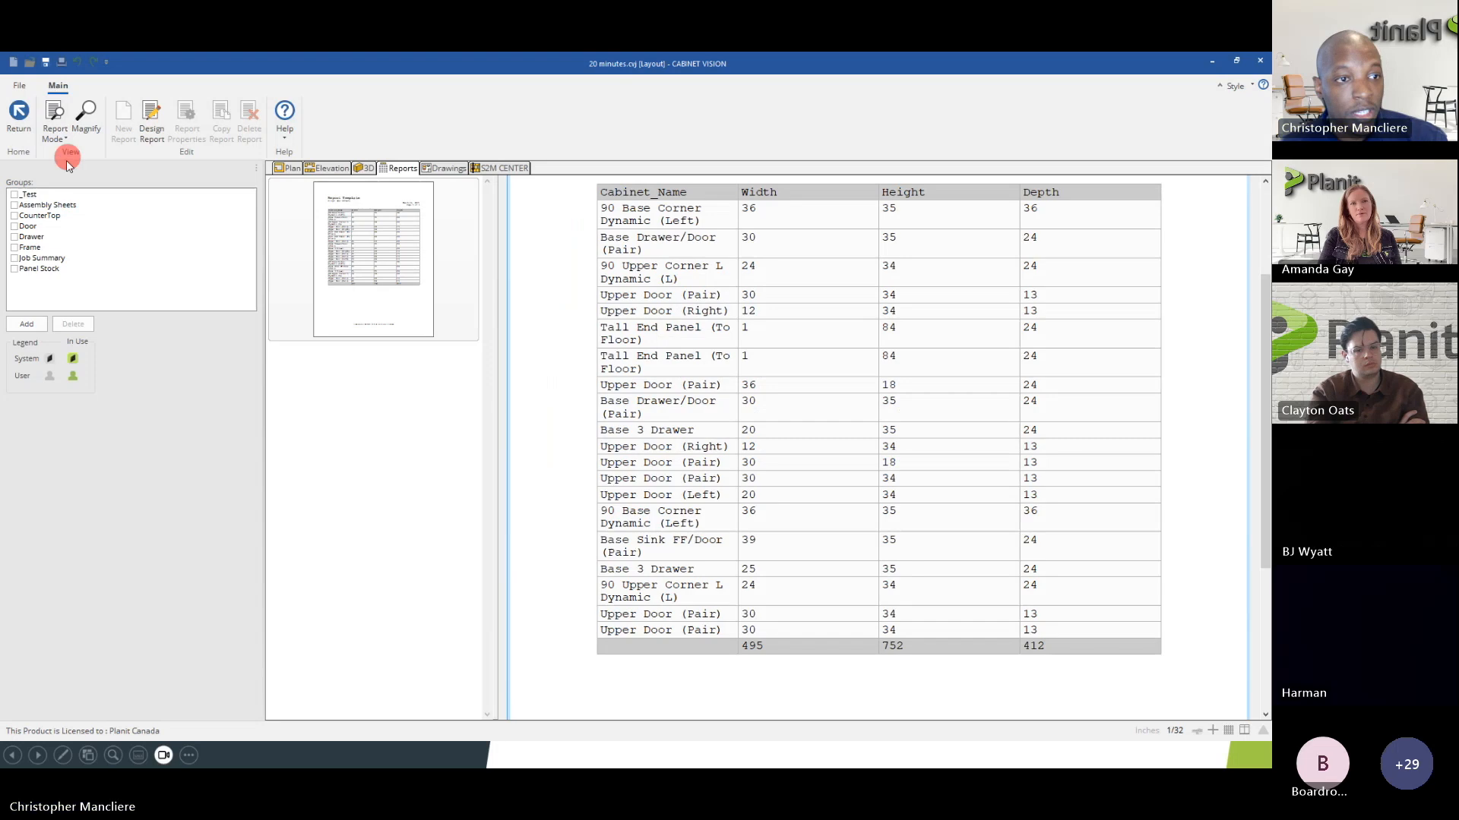
# - Enter the report's Setup Mode, expand the Tables group in Advanced Properties and select the Cabinets table
pyautogui.click(53, 131)
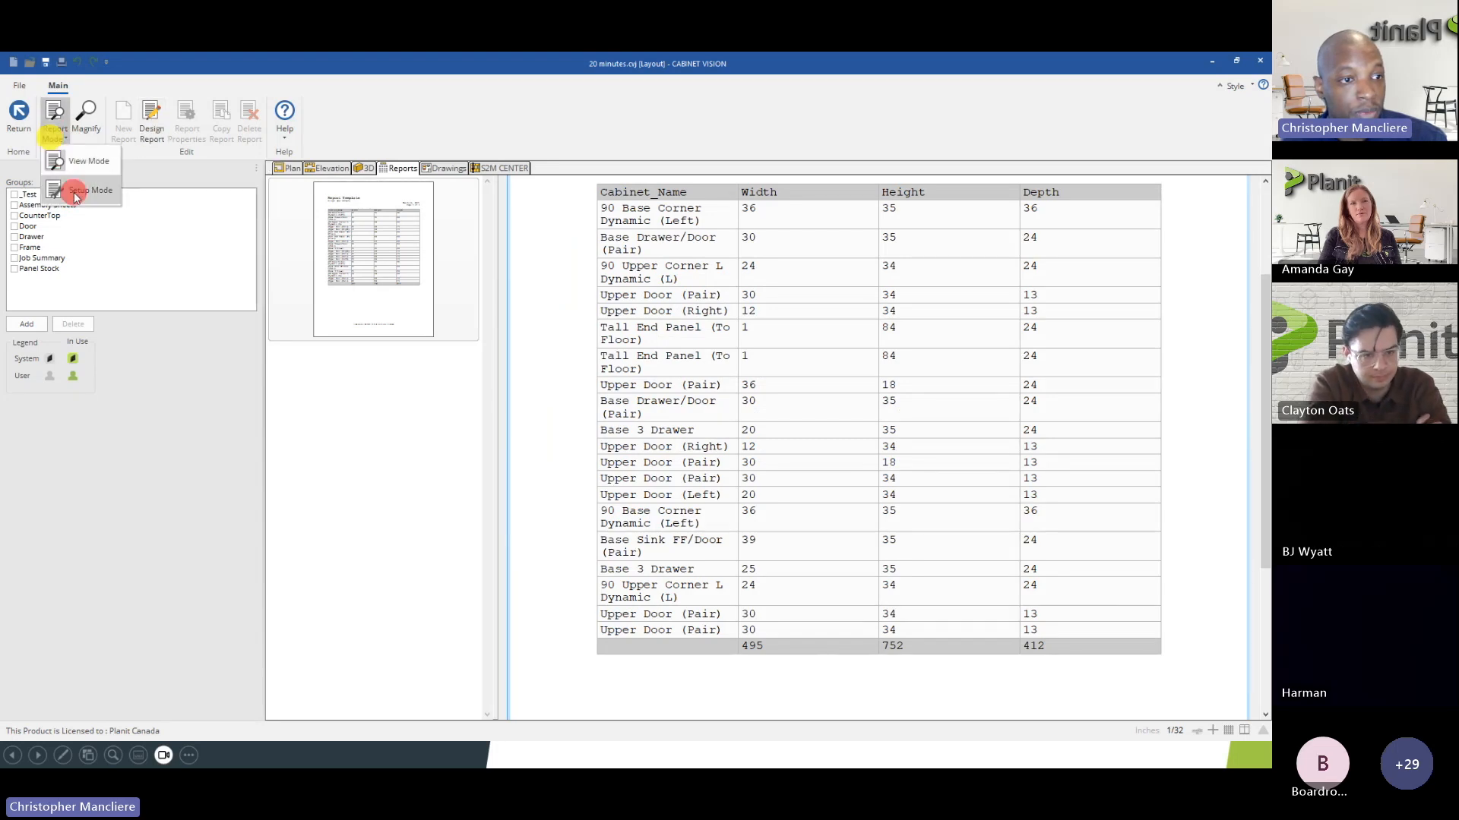
pyautogui.click(76, 197)
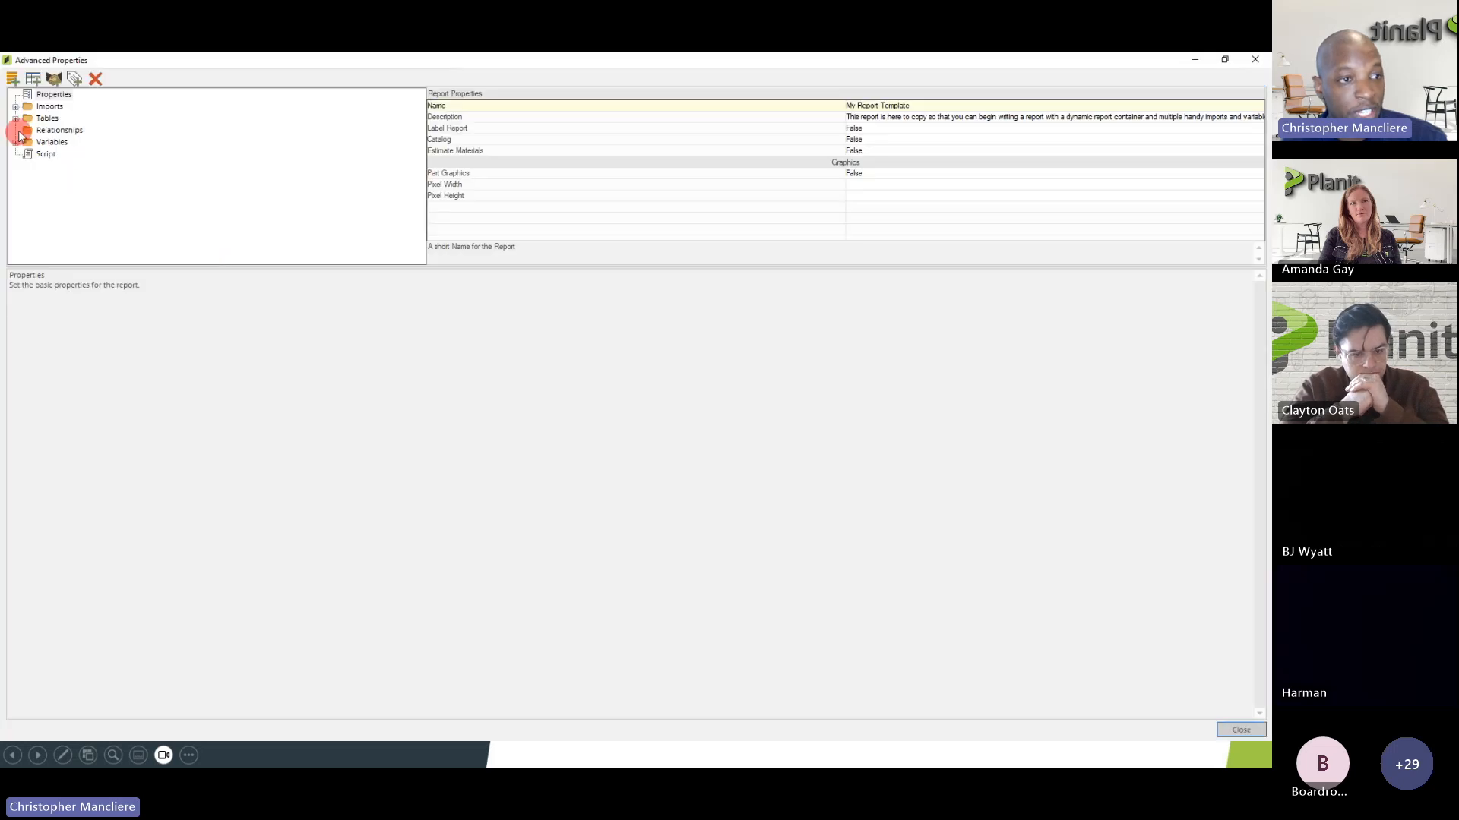
pyautogui.click(15, 118)
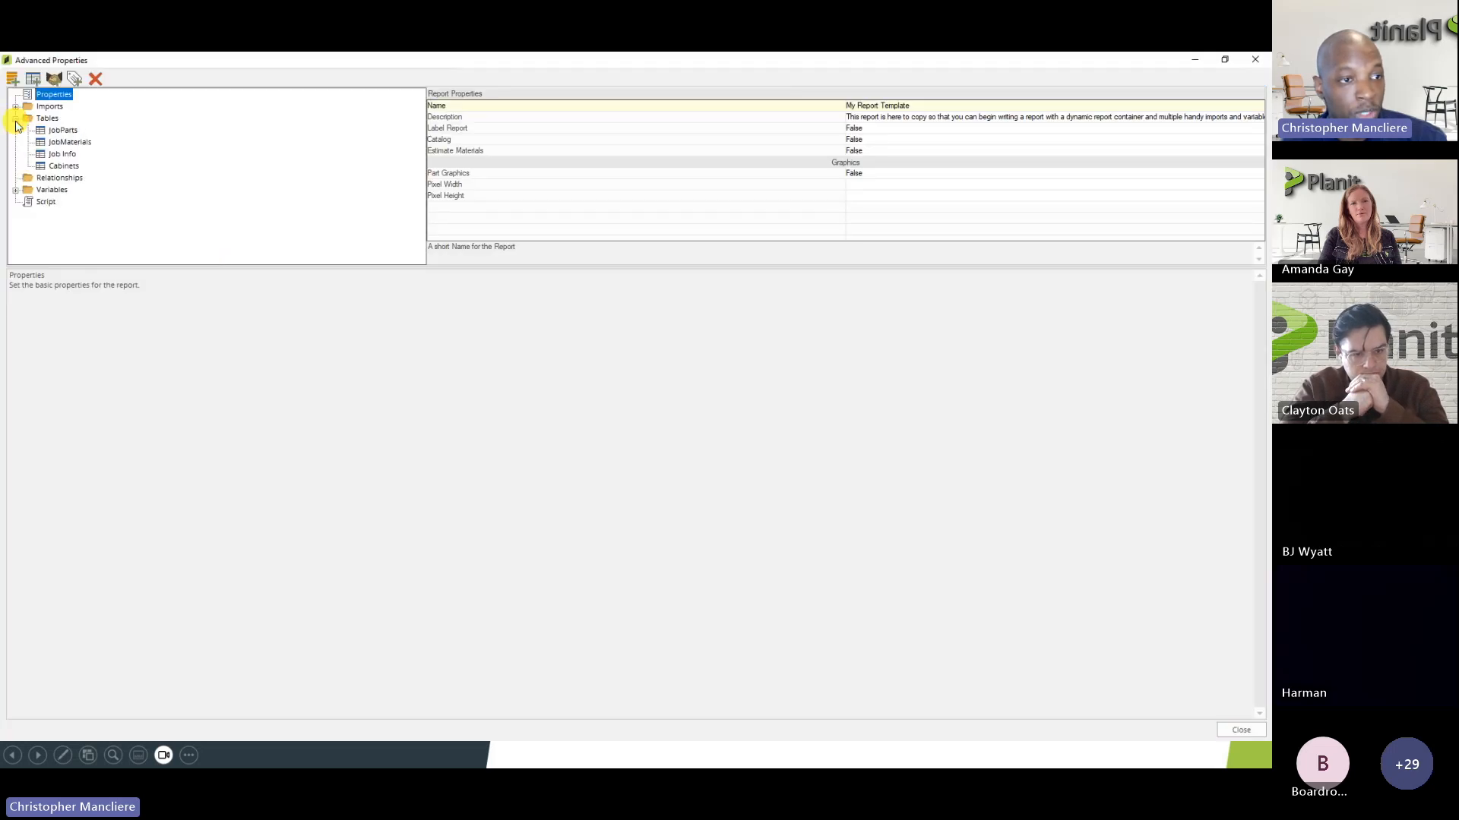
pyautogui.click(60, 166)
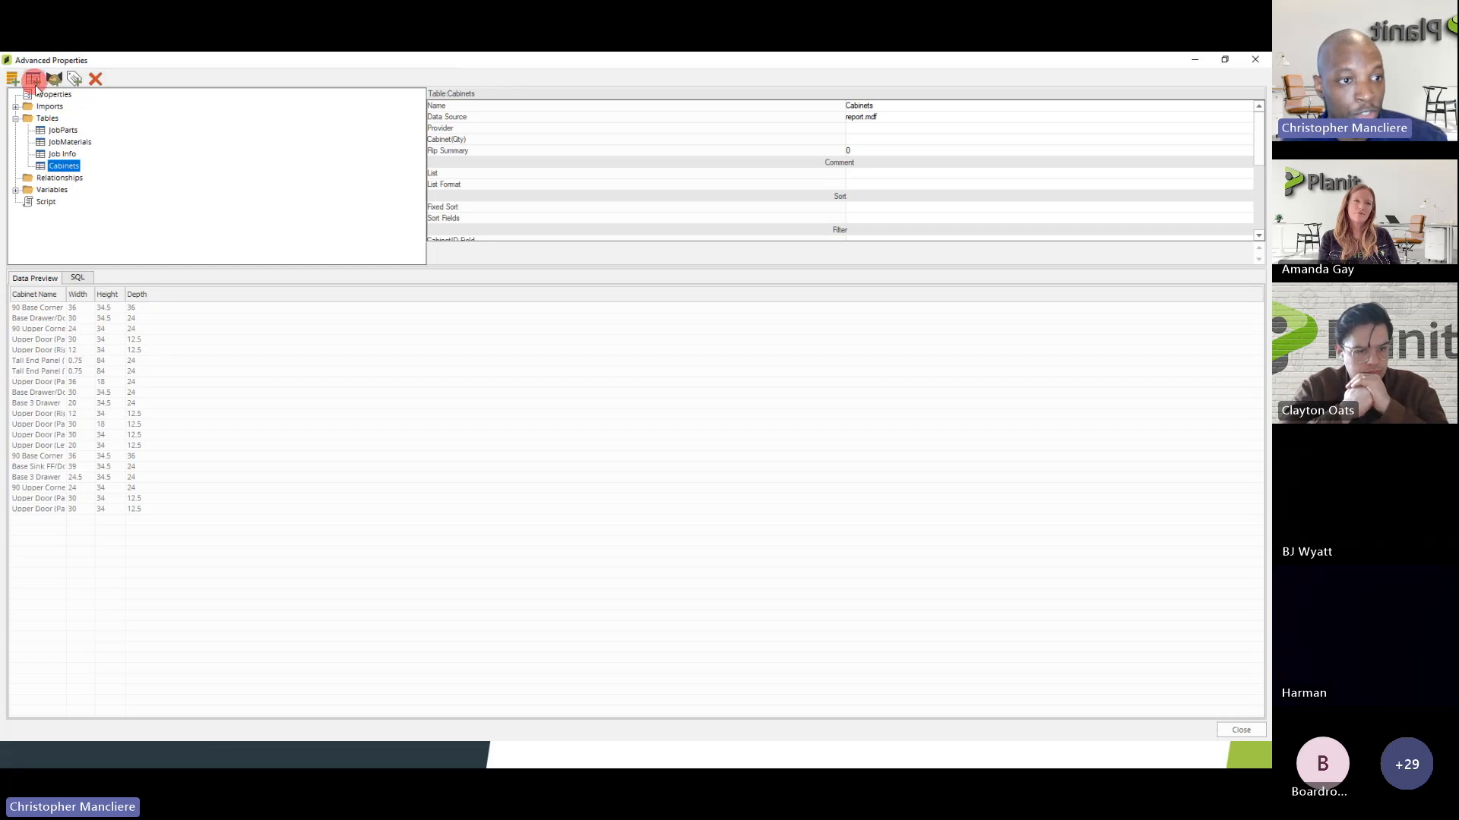
pyautogui.click(62, 164)
pyautogui.click(61, 165)
# - Delete the existing Cabinets table from the report template, dismissing the Create Table Wizard
pyautogui.click(34, 79)
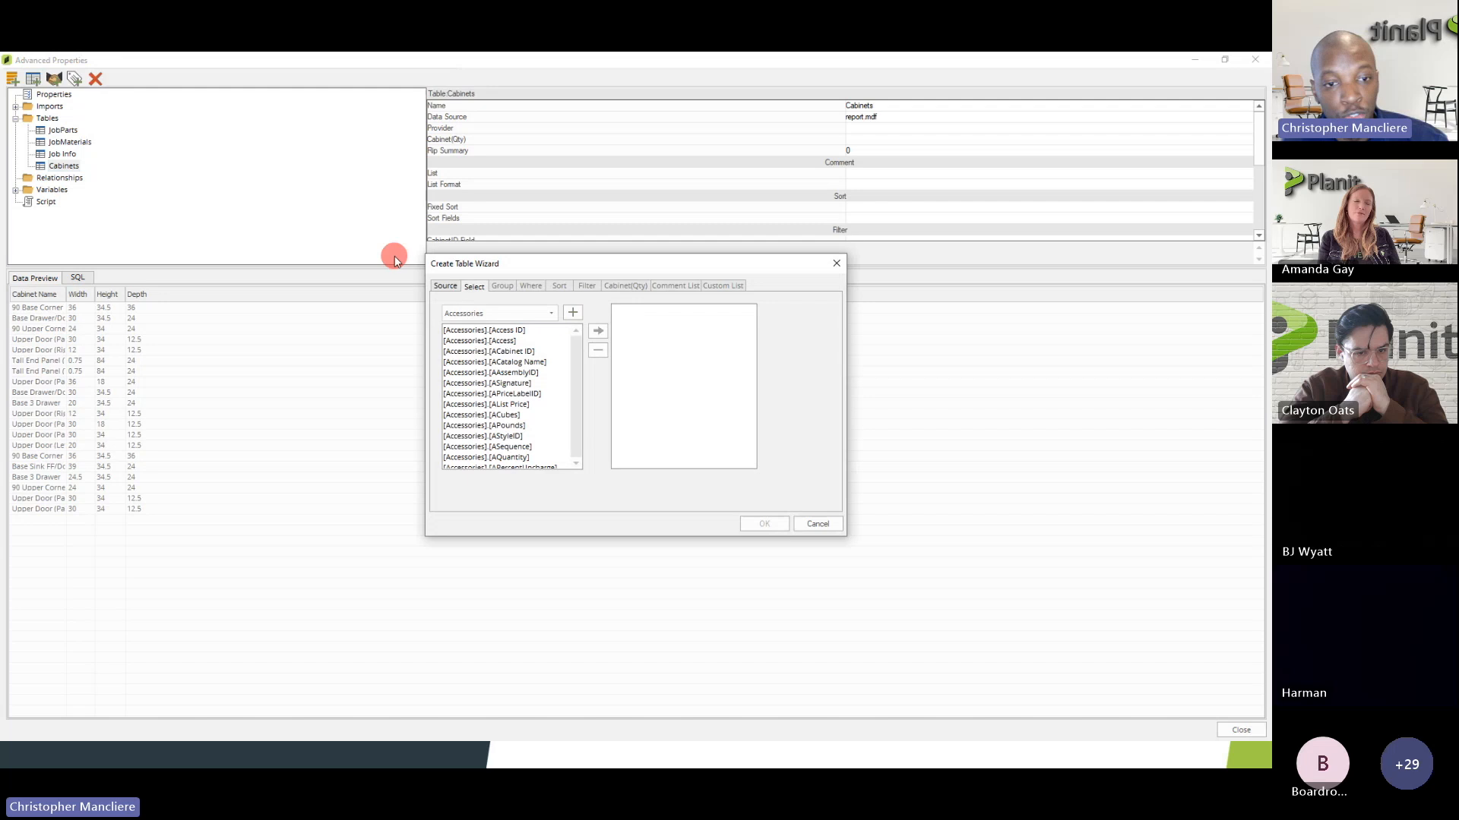
pyautogui.click(818, 524)
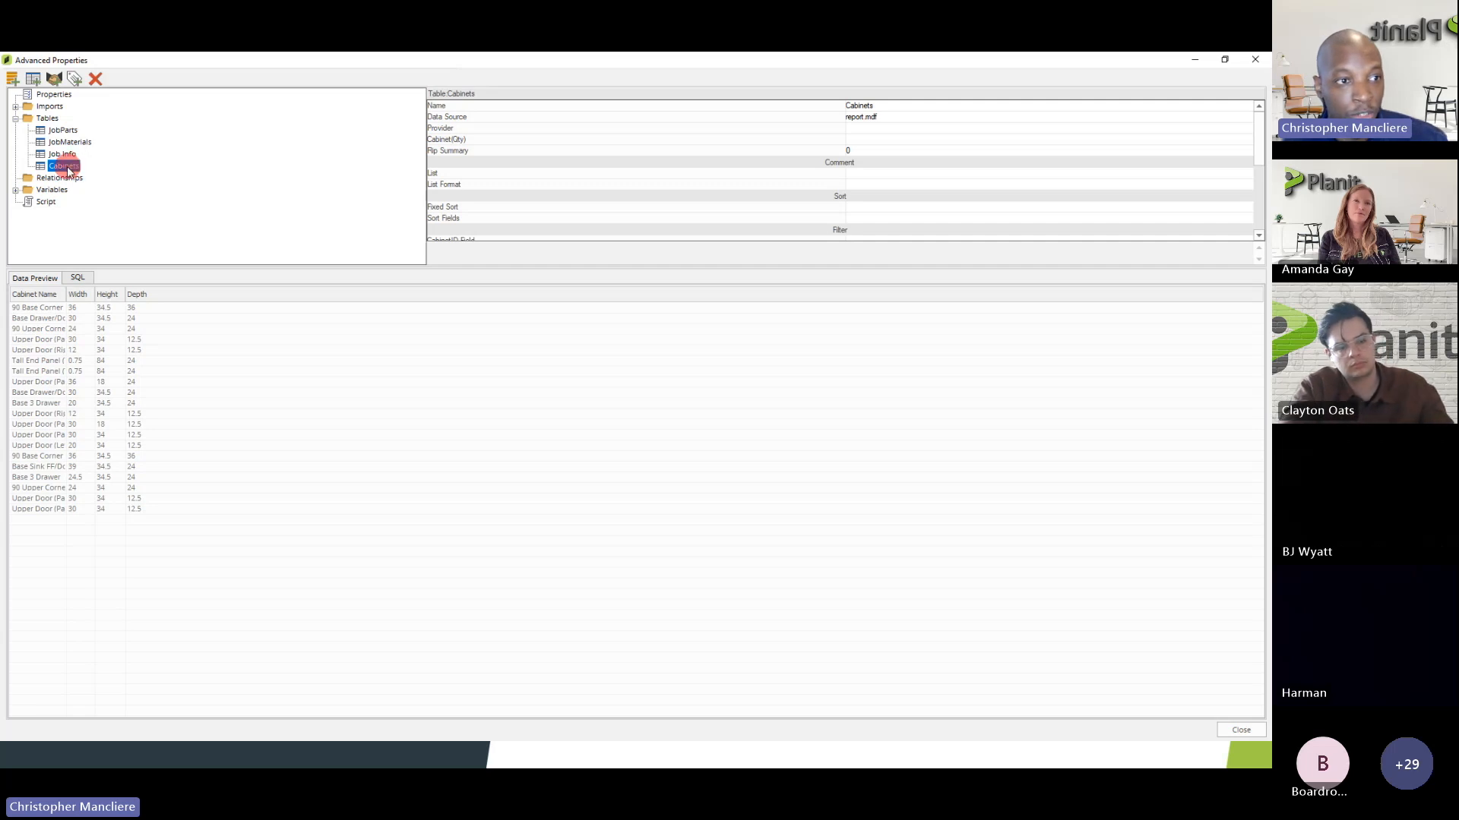
pyautogui.click(94, 79)
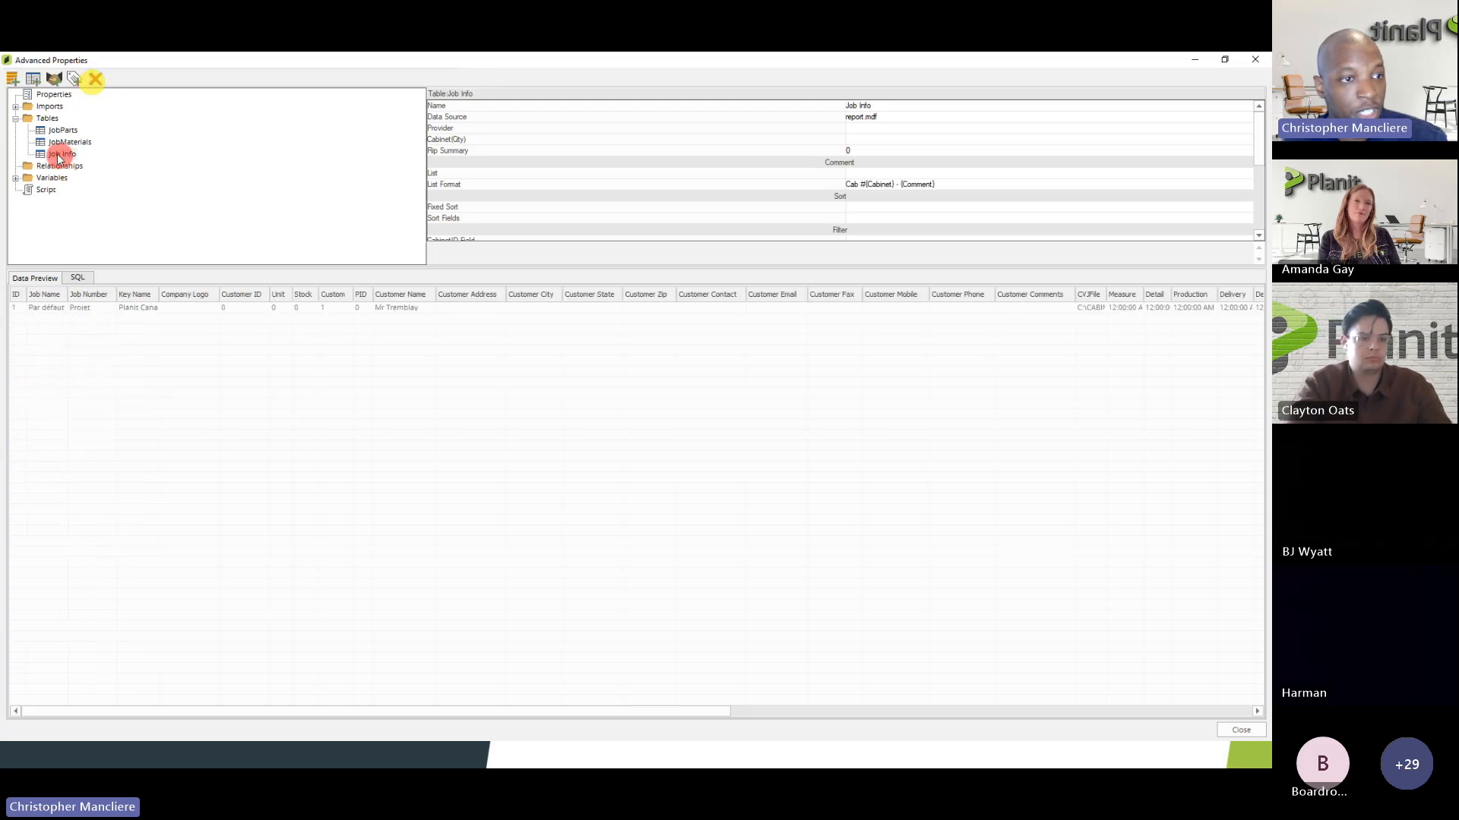
# - Start a new table in the Create Table Wizard with Cabinets as its source
pyautogui.click(34, 79)
pyautogui.click(445, 288)
pyautogui.click(497, 312)
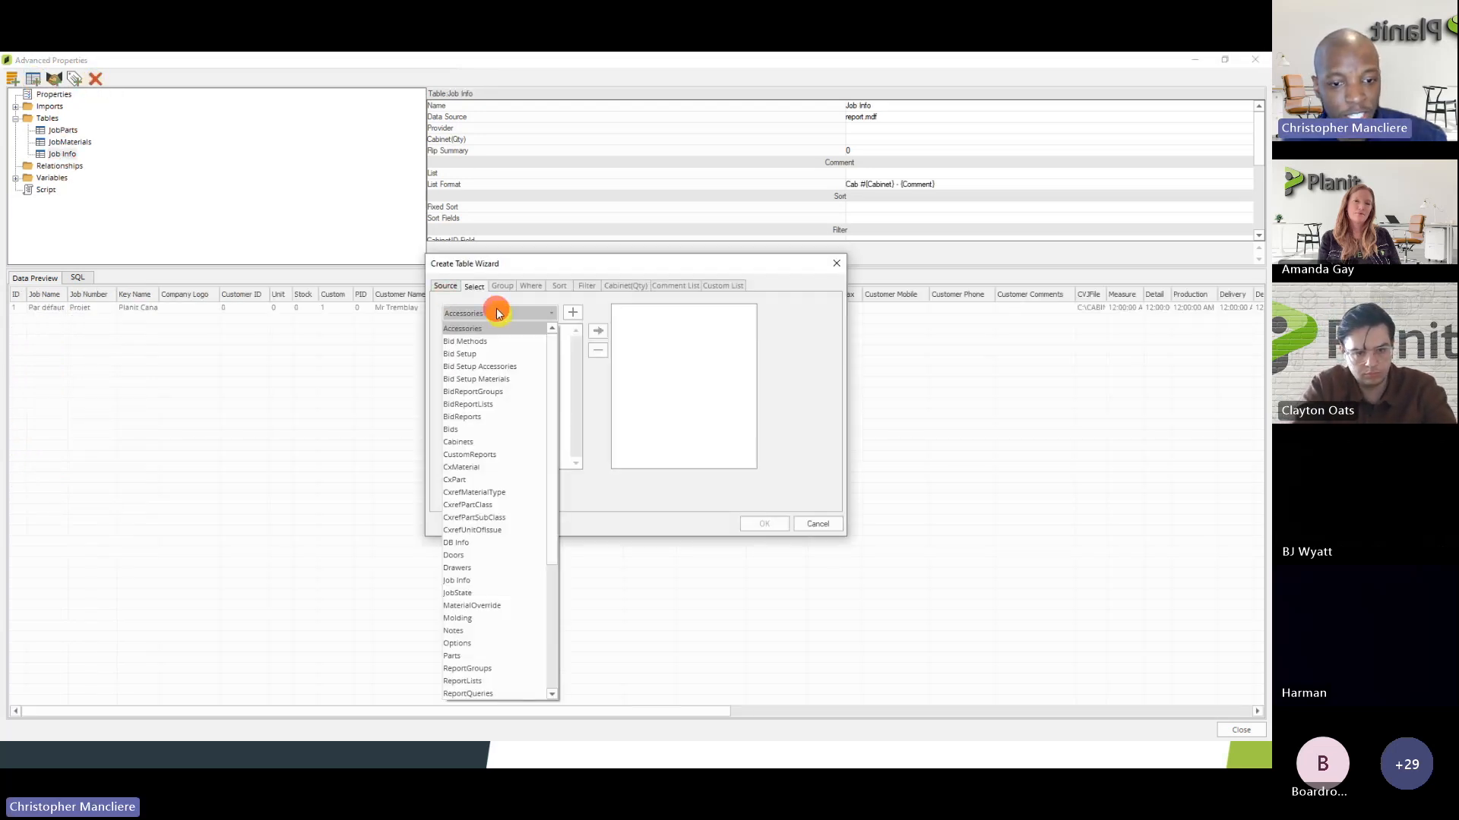
pyautogui.click(477, 441)
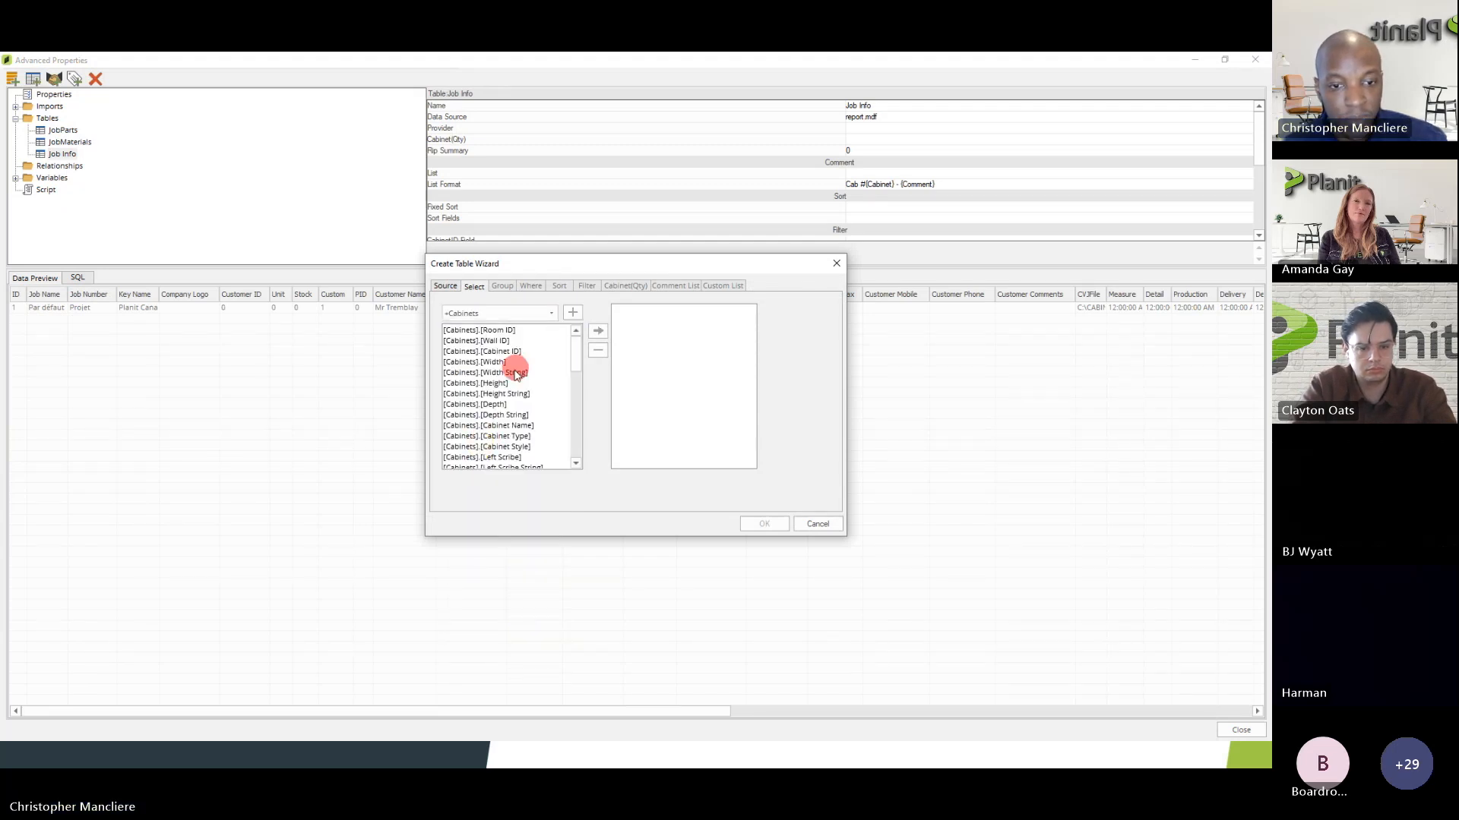
# - Add the Cabinet Name, Width, Height and Depth fields from Cabinets to the table selection
pyautogui.click(511, 426)
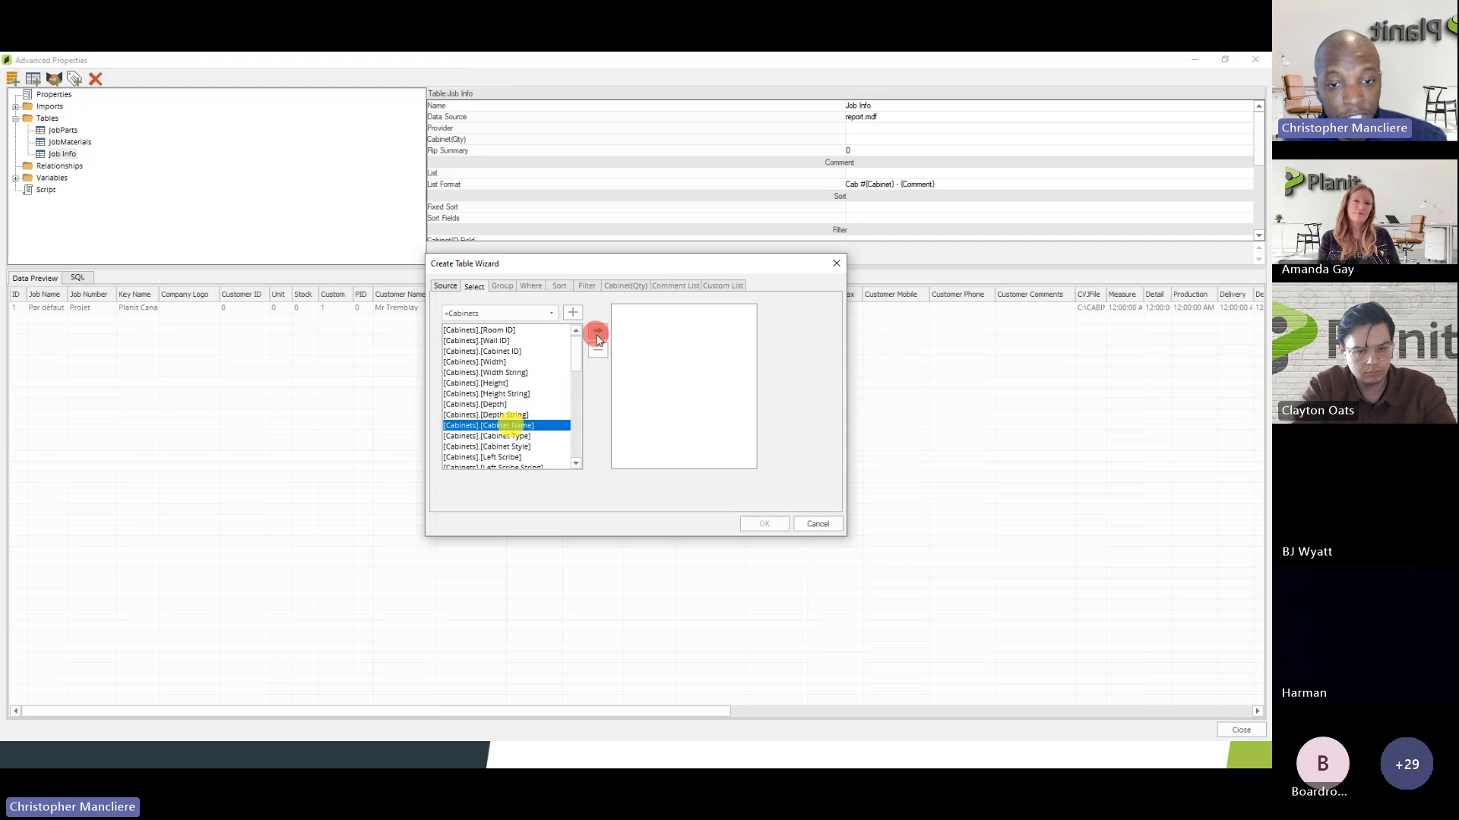
pyautogui.click(598, 330)
pyautogui.click(493, 363)
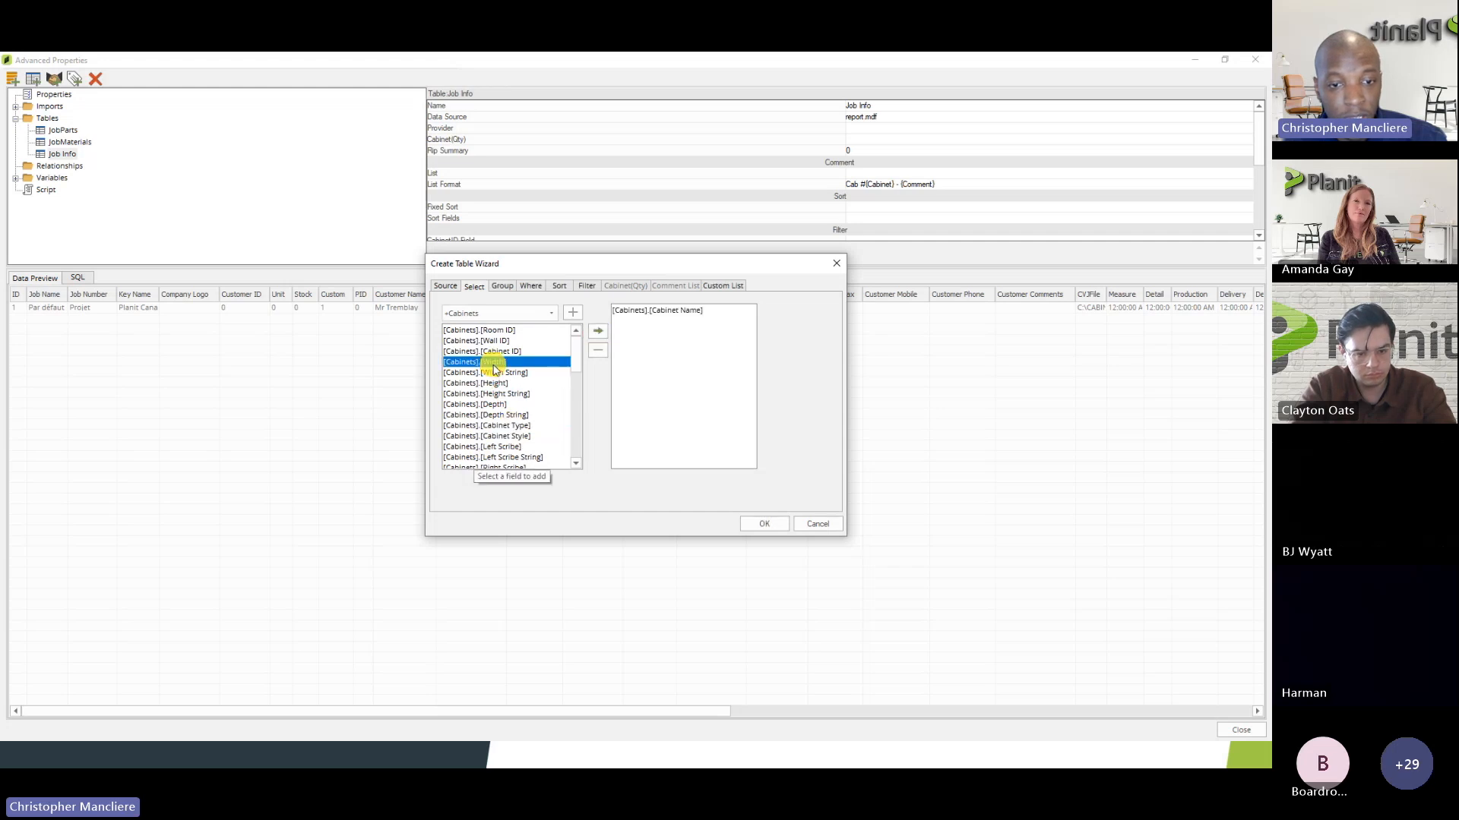
pyautogui.click(598, 330)
pyautogui.click(493, 373)
pyautogui.click(598, 331)
pyautogui.click(480, 383)
pyautogui.click(598, 330)
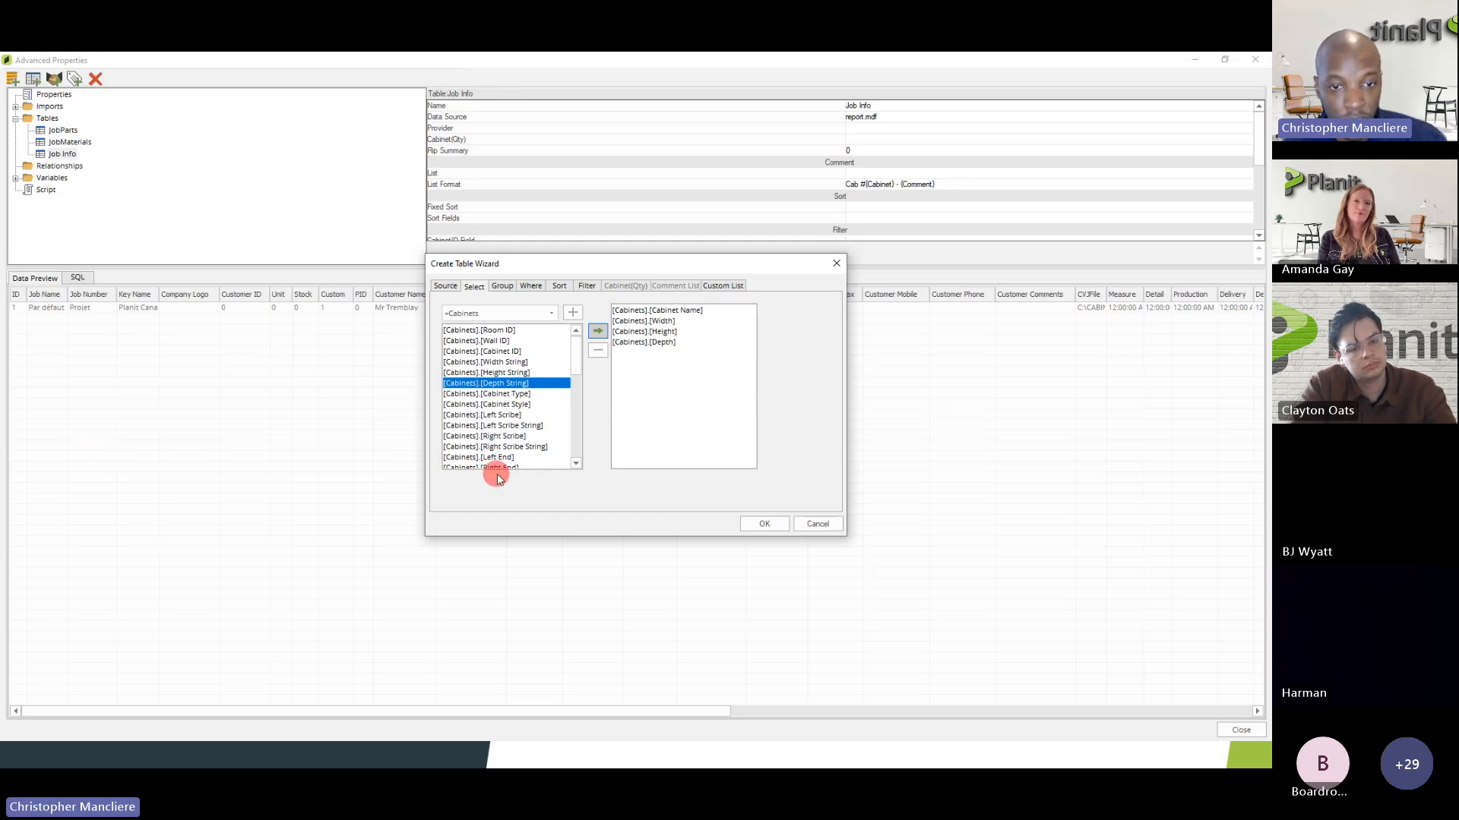
# - Try to add the Where criterion > 24 to the Cabinets Width field
pyautogui.click(531, 287)
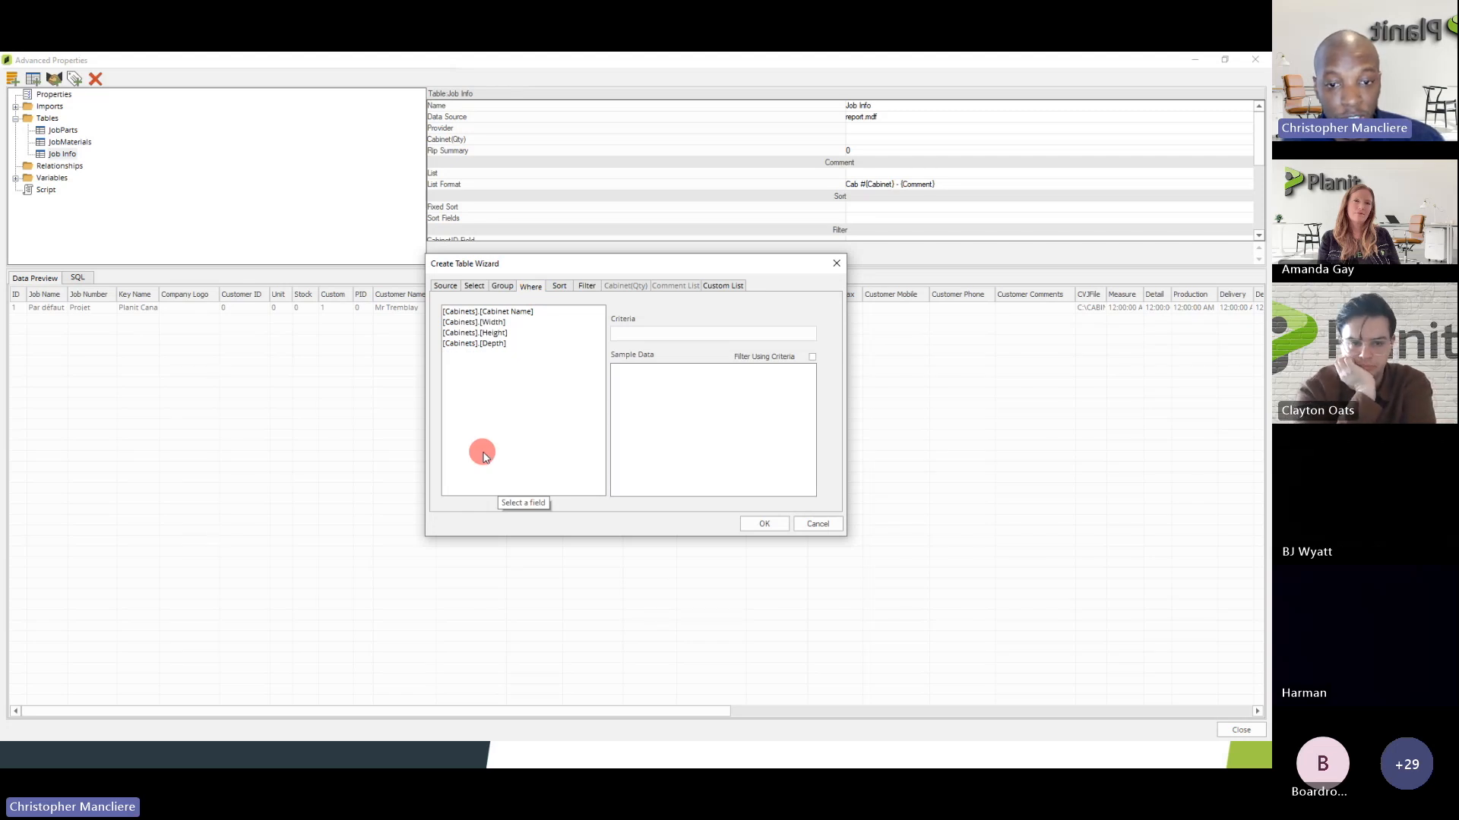
pyautogui.click(483, 324)
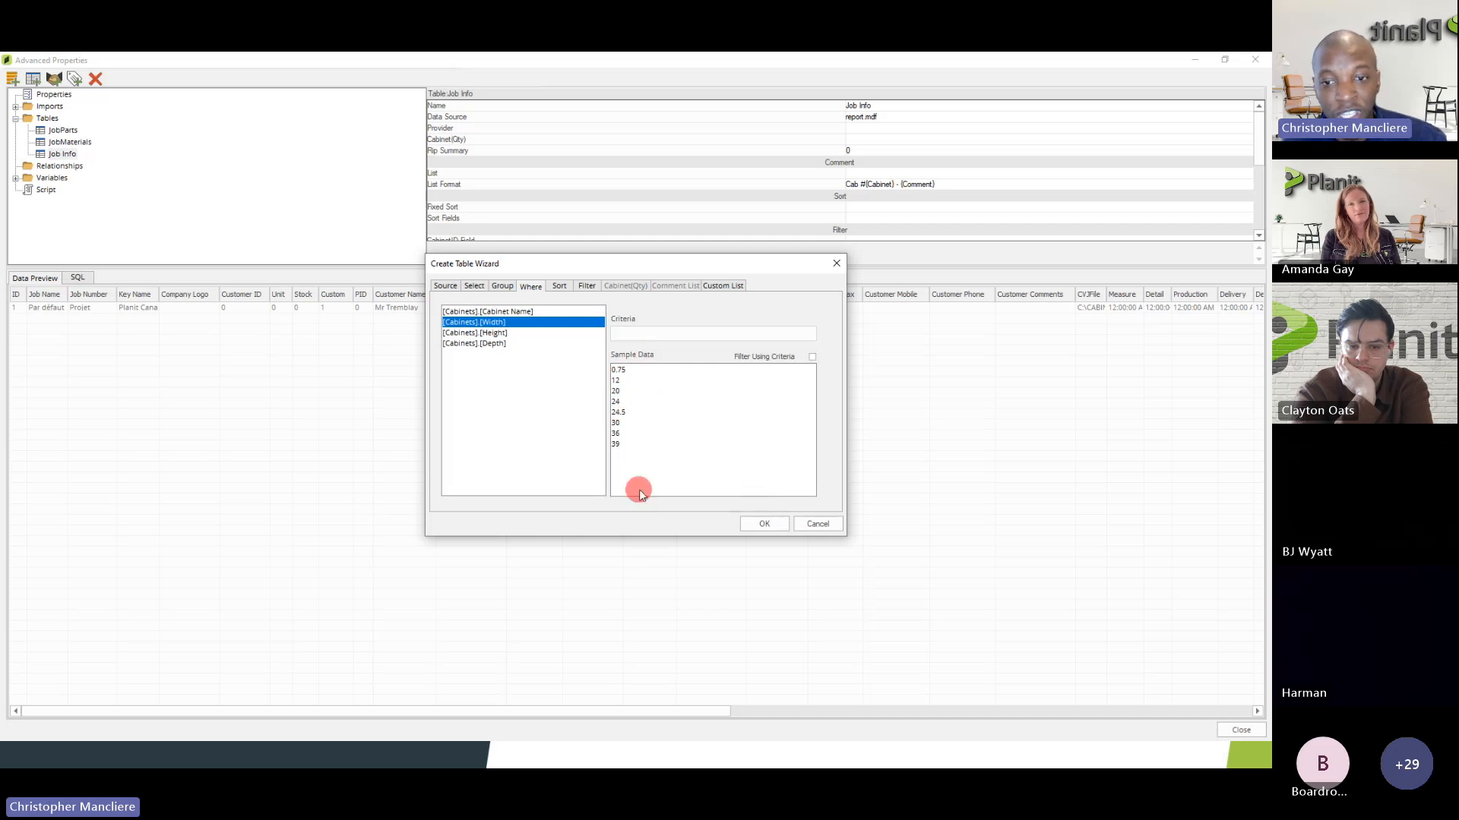
pyautogui.click(623, 333)
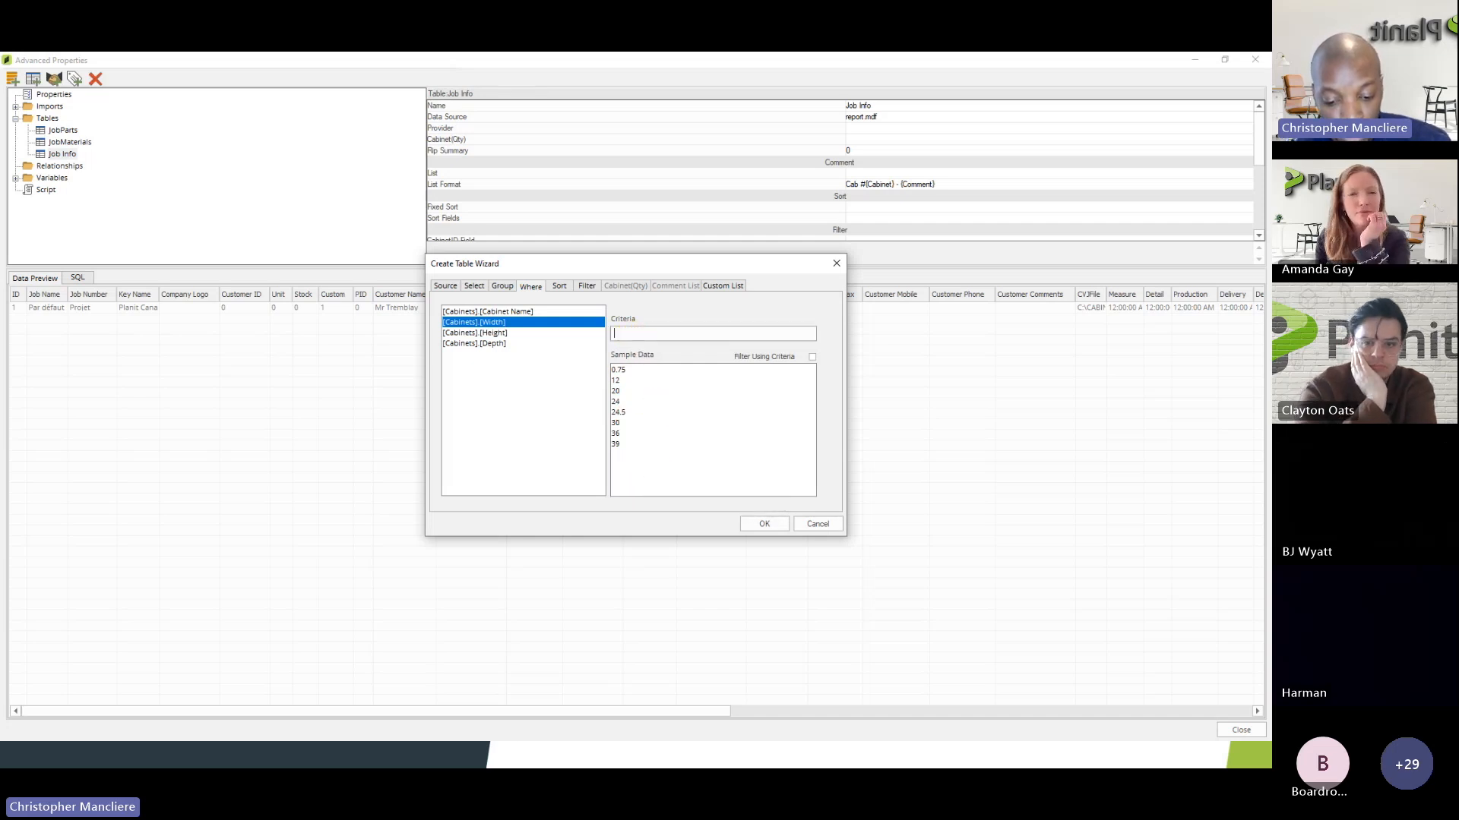
pyautogui.write('> 24')
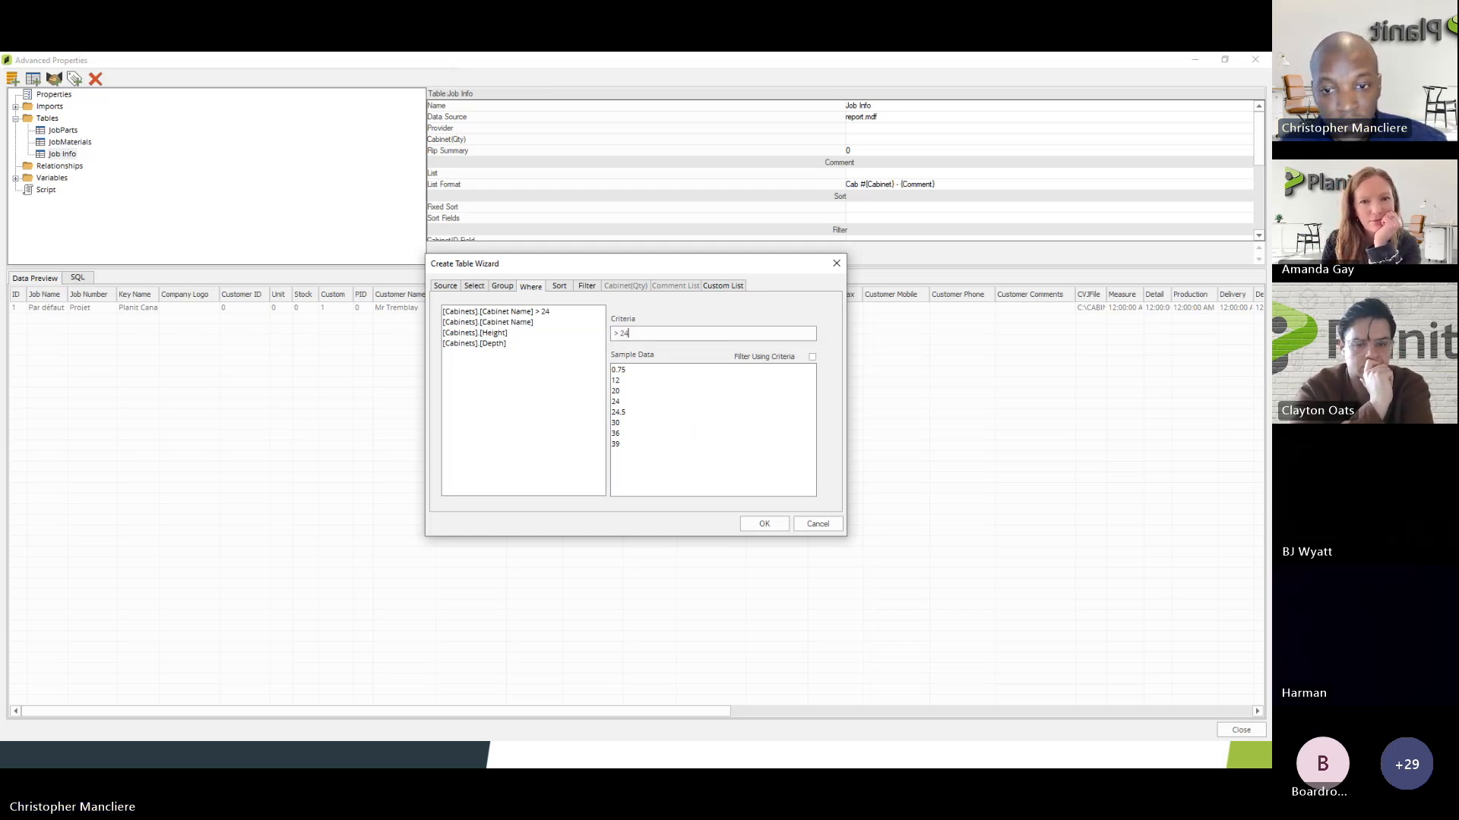
pyautogui.click(610, 336)
pyautogui.click(509, 313)
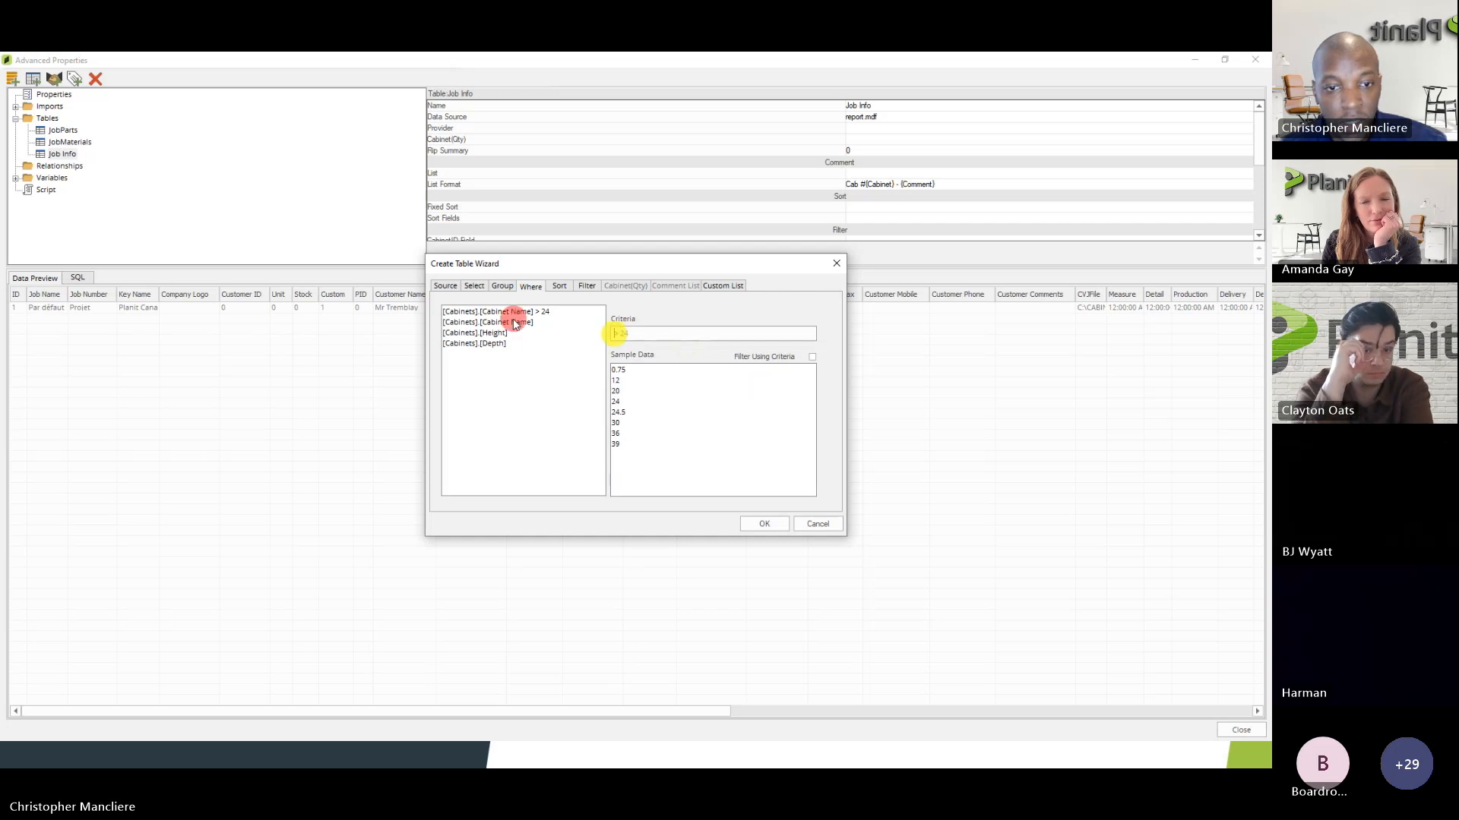
# - Clear the > 24 criterion from the Where conditions
pyautogui.click(646, 332)
pyautogui.press('BackSpace')
pyautogui.press('BackSpace')
pyautogui.press('BackSpace')
pyautogui.press('BackSpace')
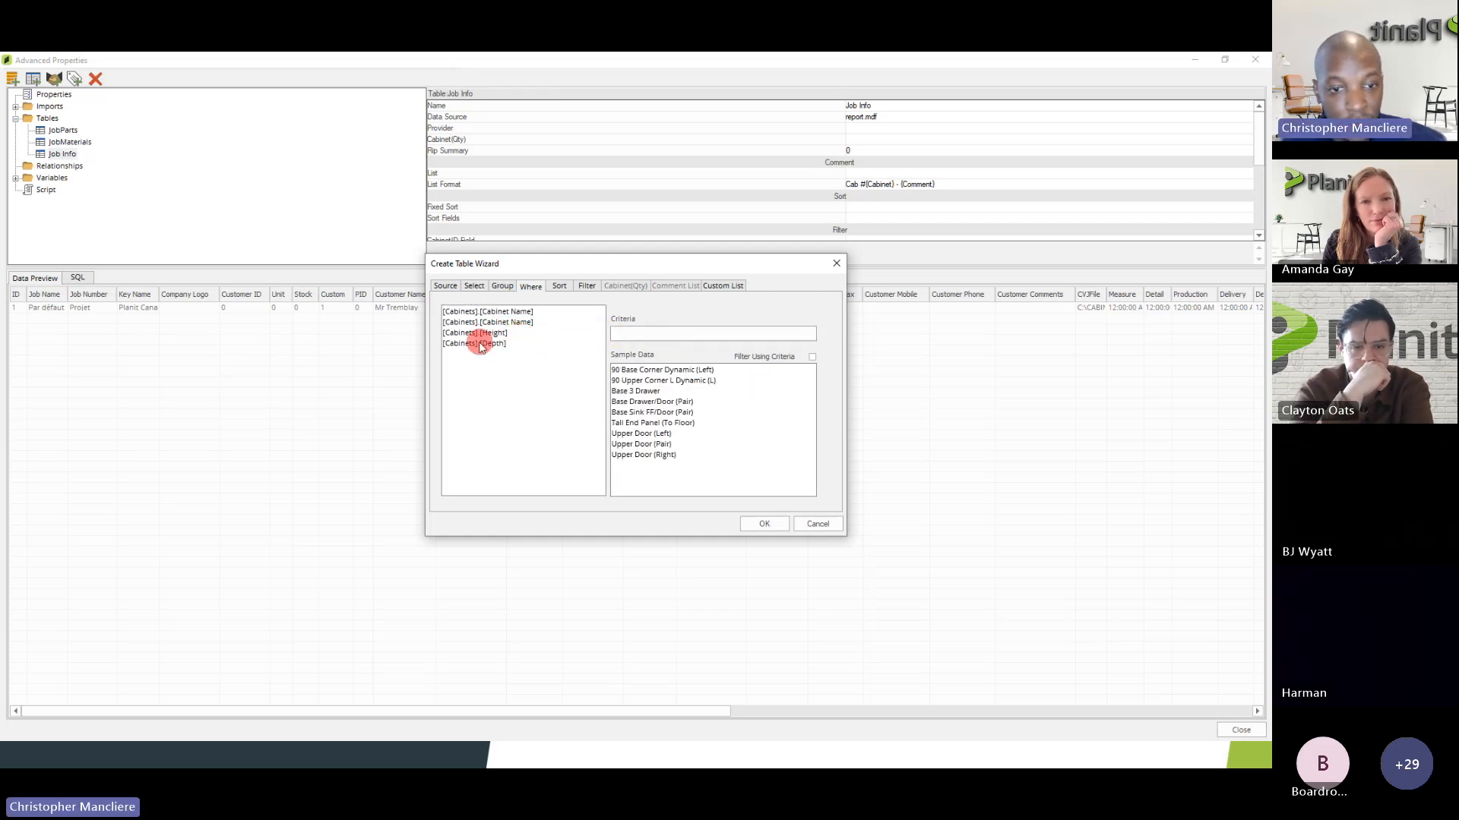
# - Try again to give the Width field the Where criterion > 24, and create the Cabinets table
pyautogui.click(474, 286)
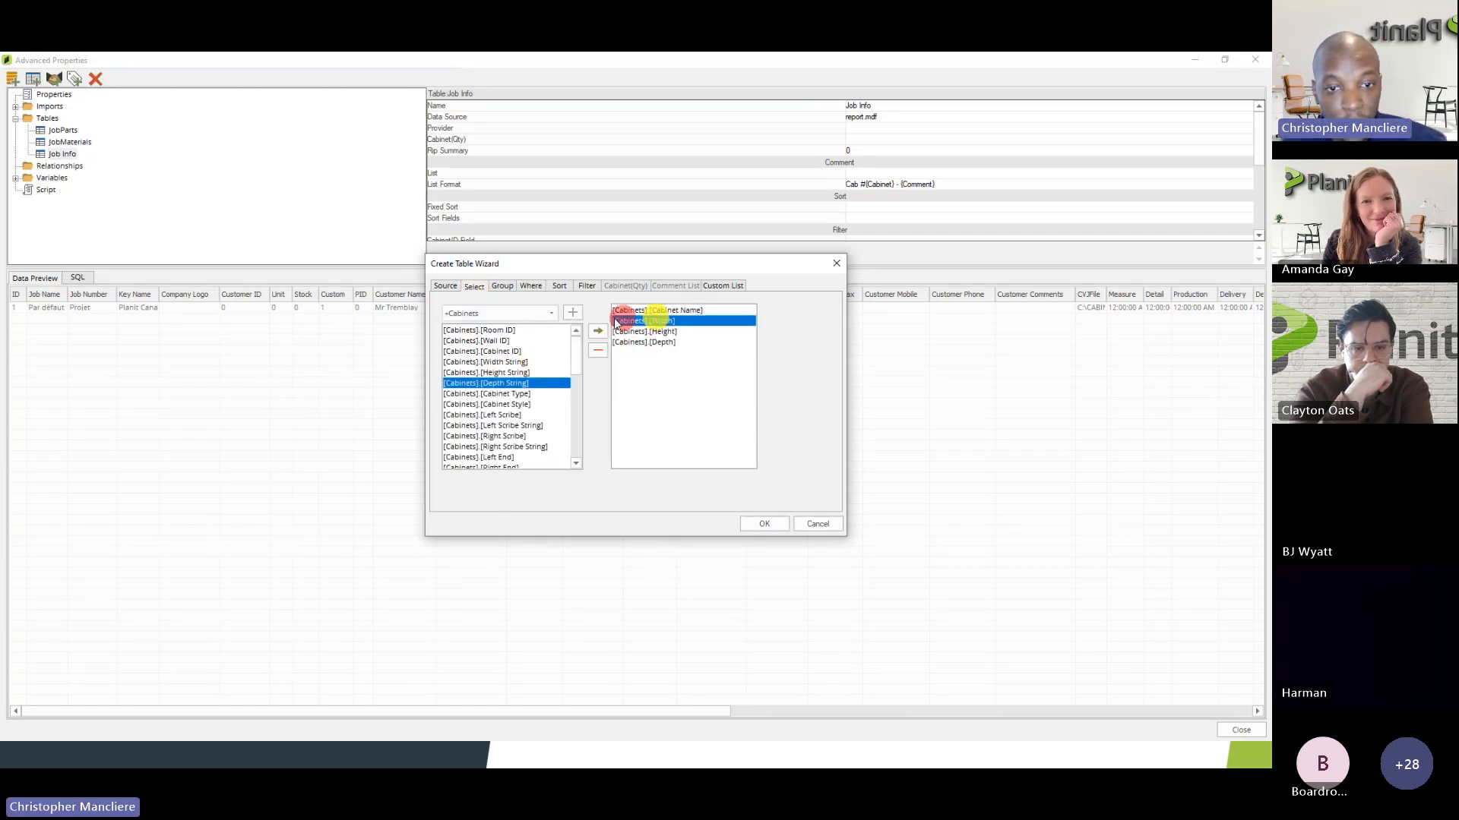
pyautogui.click(529, 287)
pyautogui.click(478, 322)
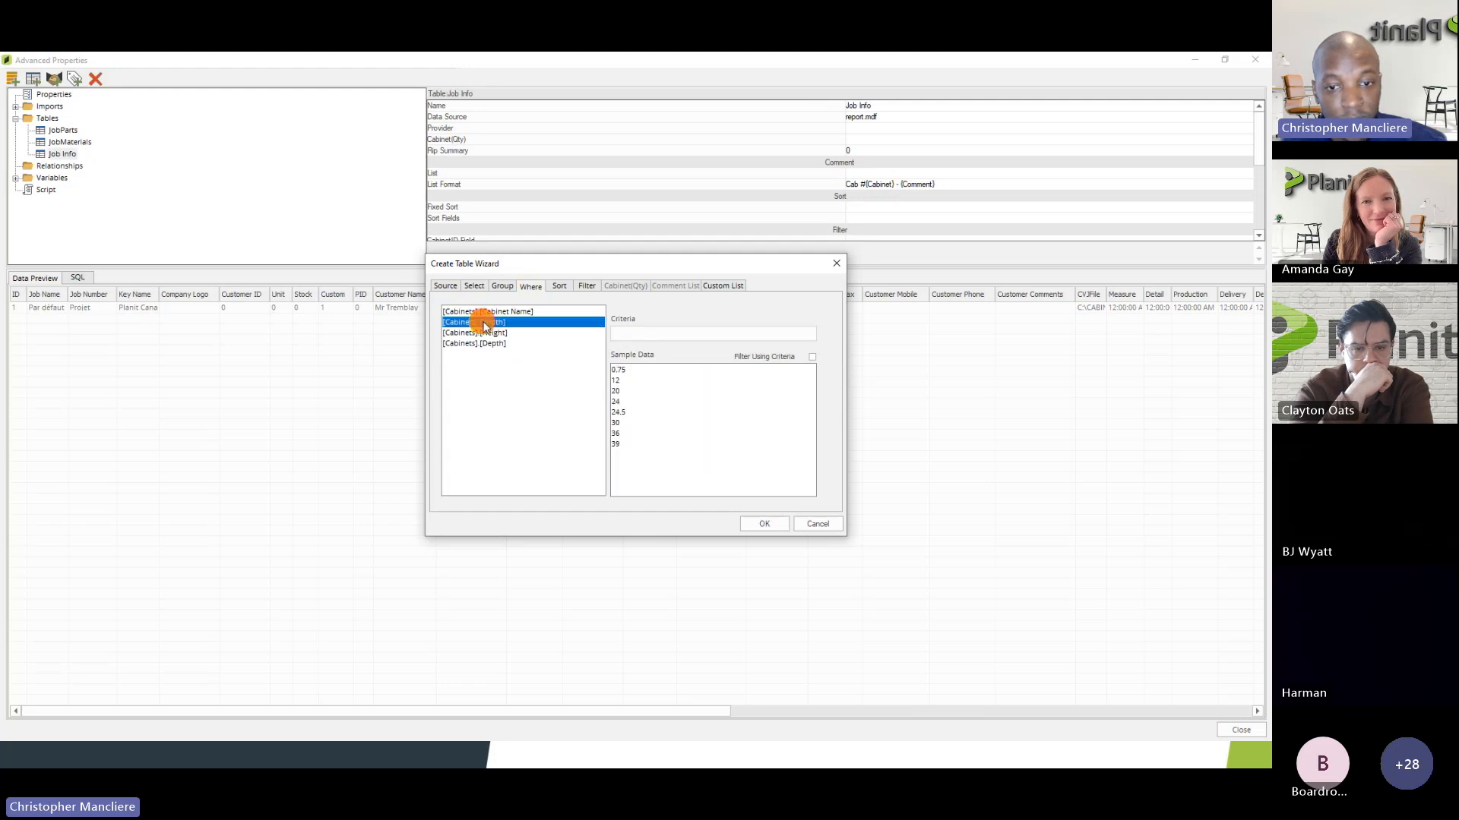
pyautogui.click(639, 333)
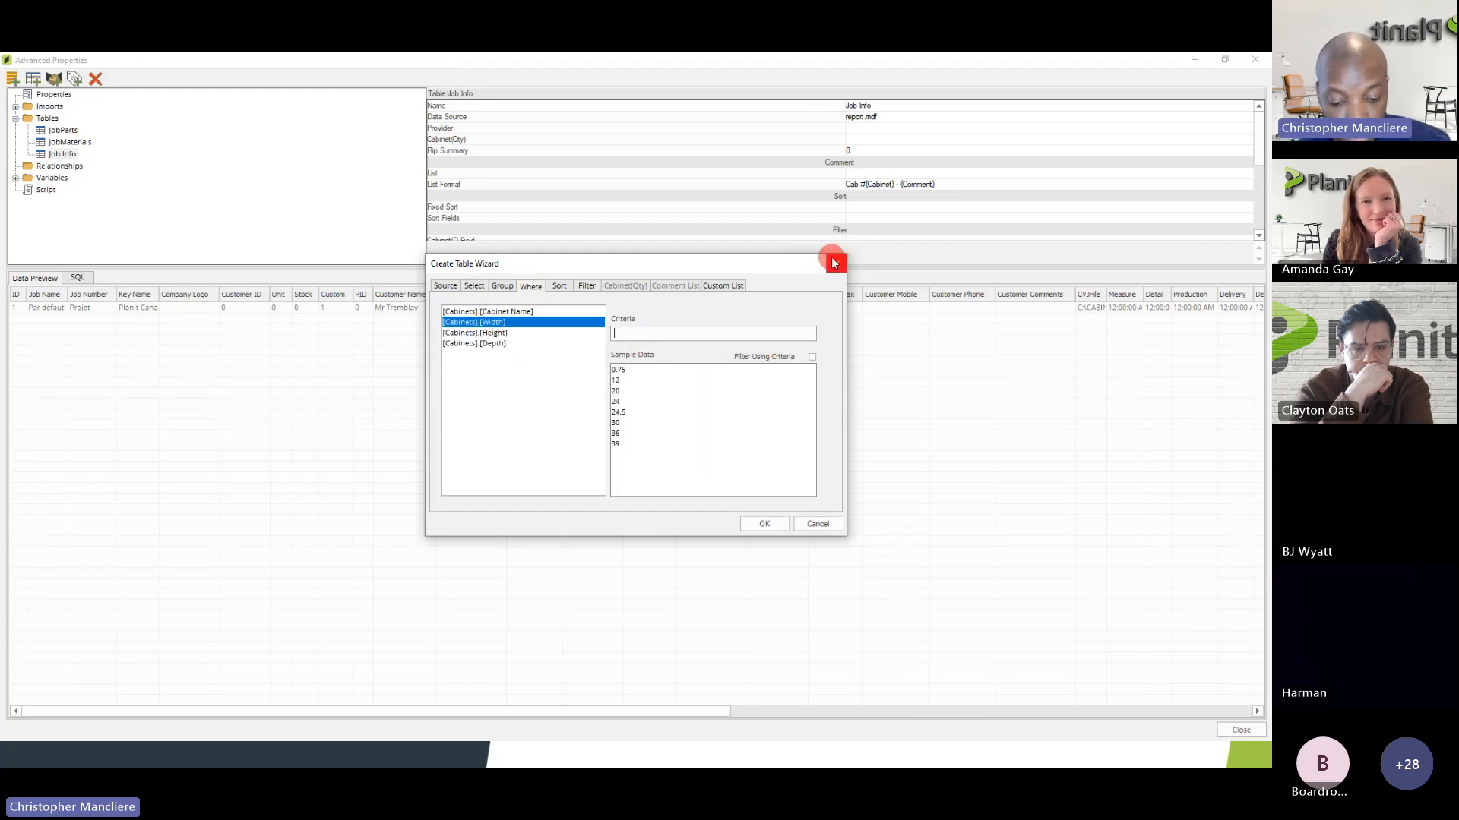
pyautogui.write('> 24')
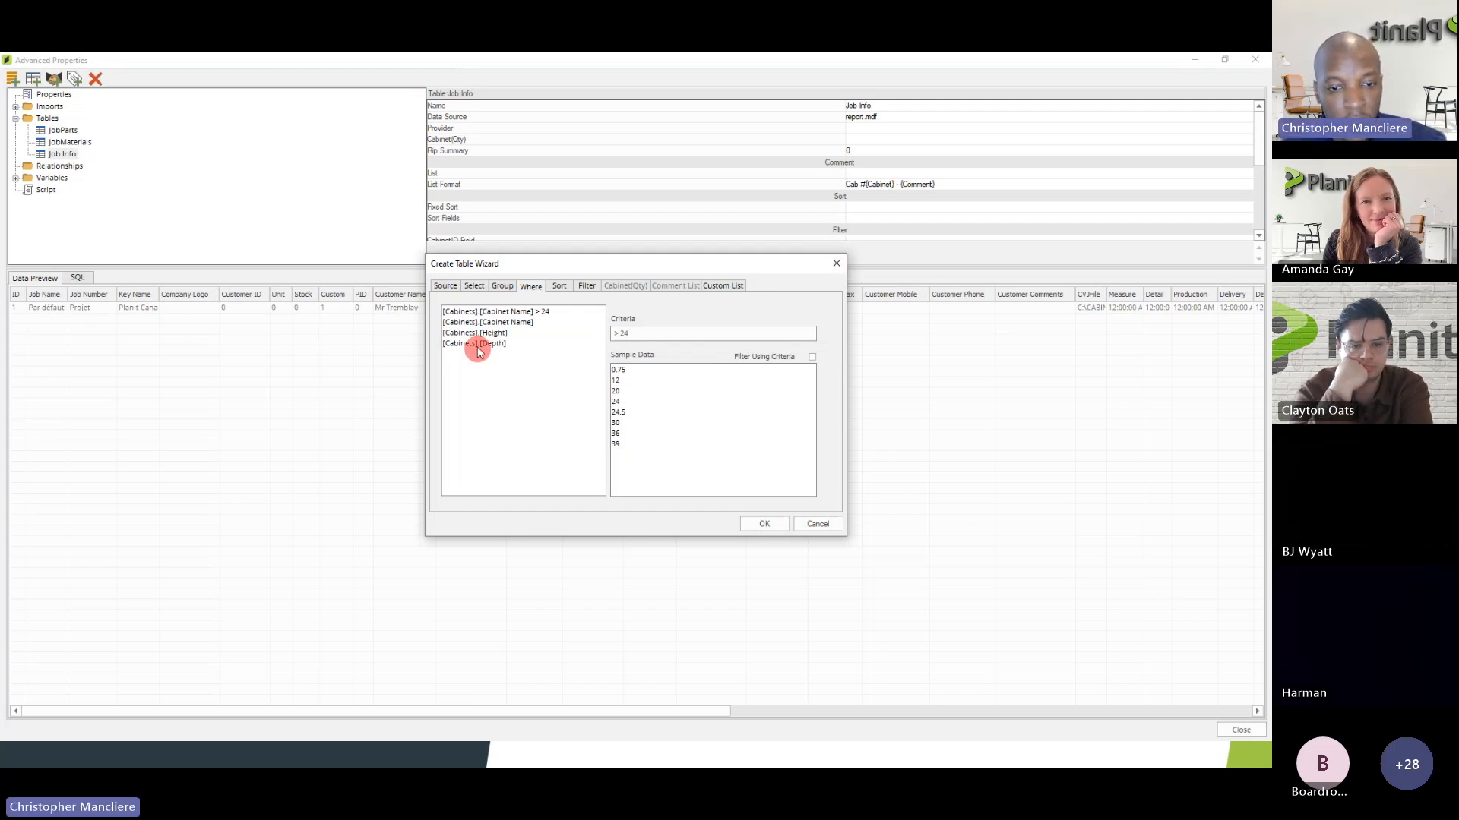
pyautogui.click(760, 524)
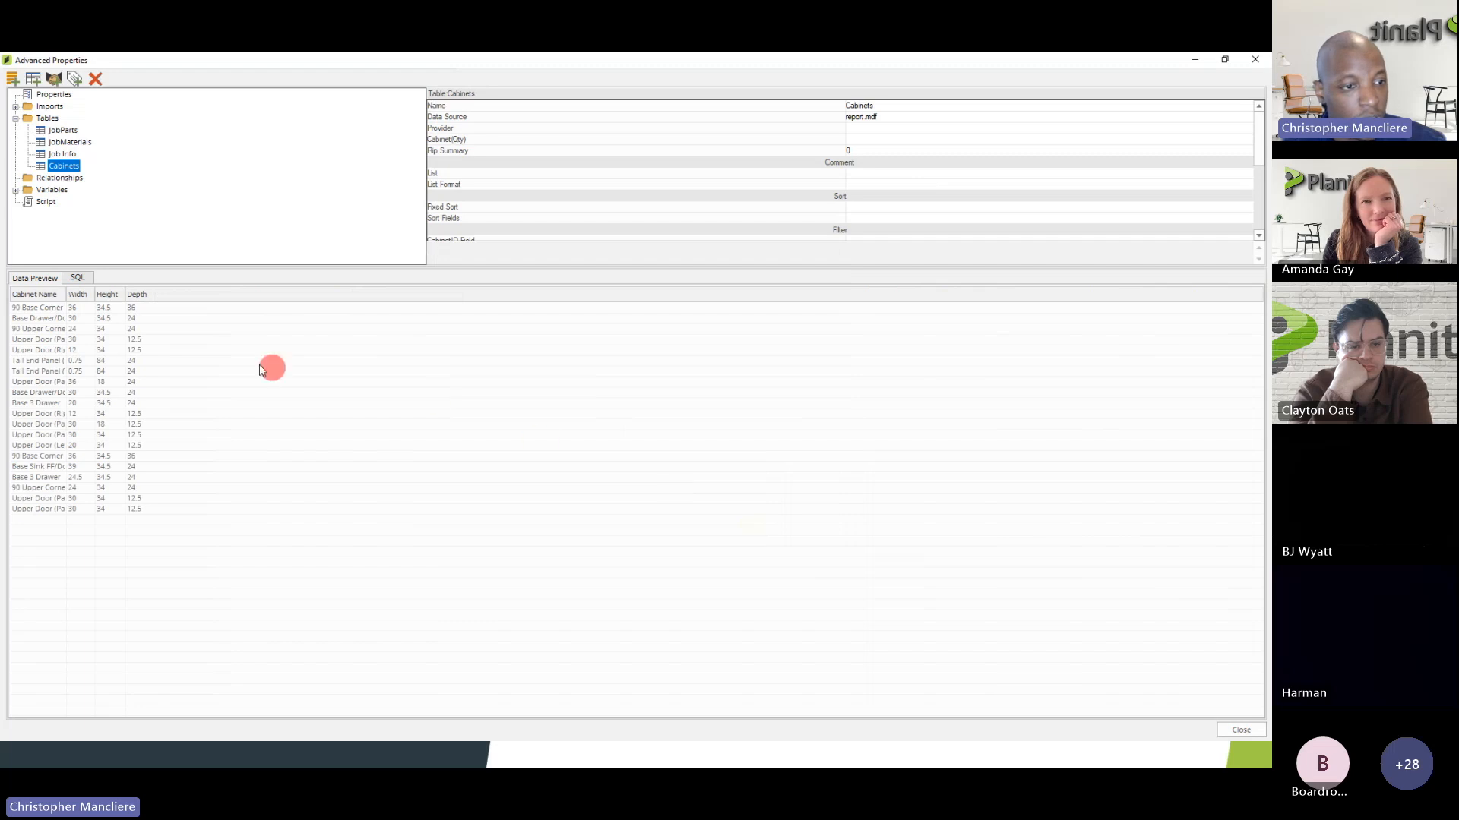
# - Check the new Cabinets table's SQL statement and data preview, and delete the table
pyautogui.click(77, 278)
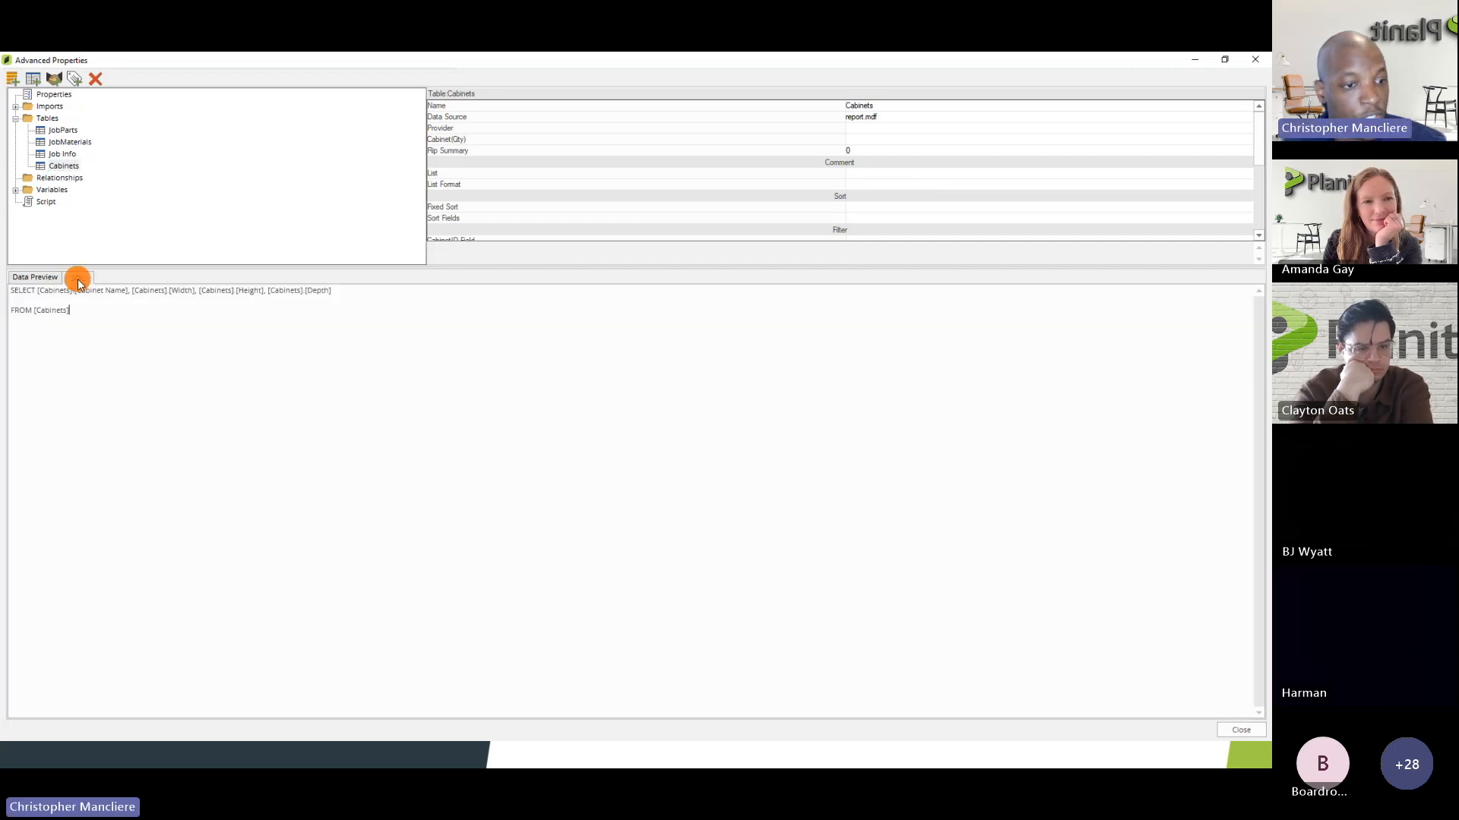
pyautogui.click(32, 277)
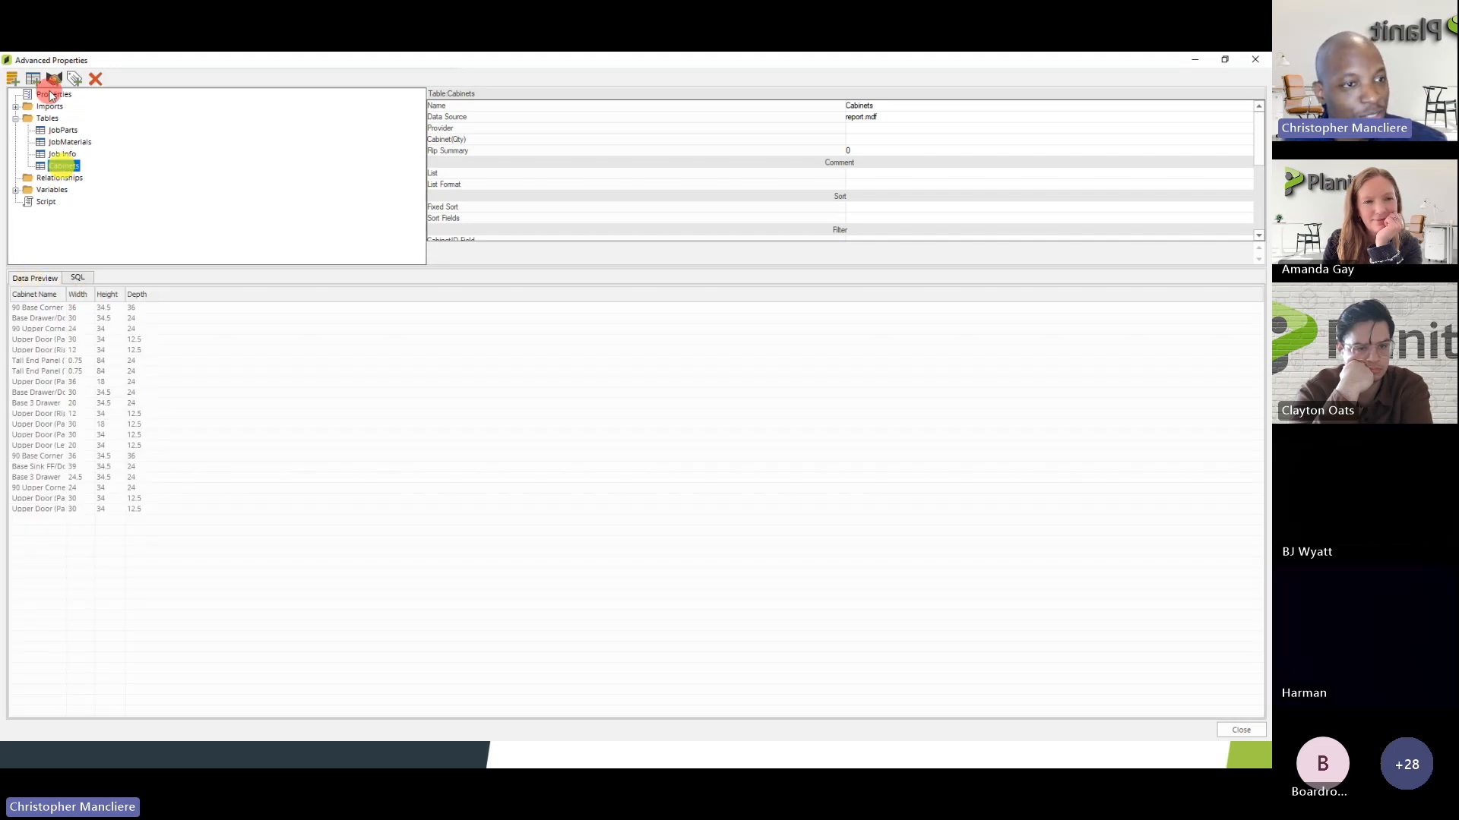
pyautogui.click(94, 79)
# - Create a new table with the wizard again, adding Cabinets as its source
pyautogui.click(33, 79)
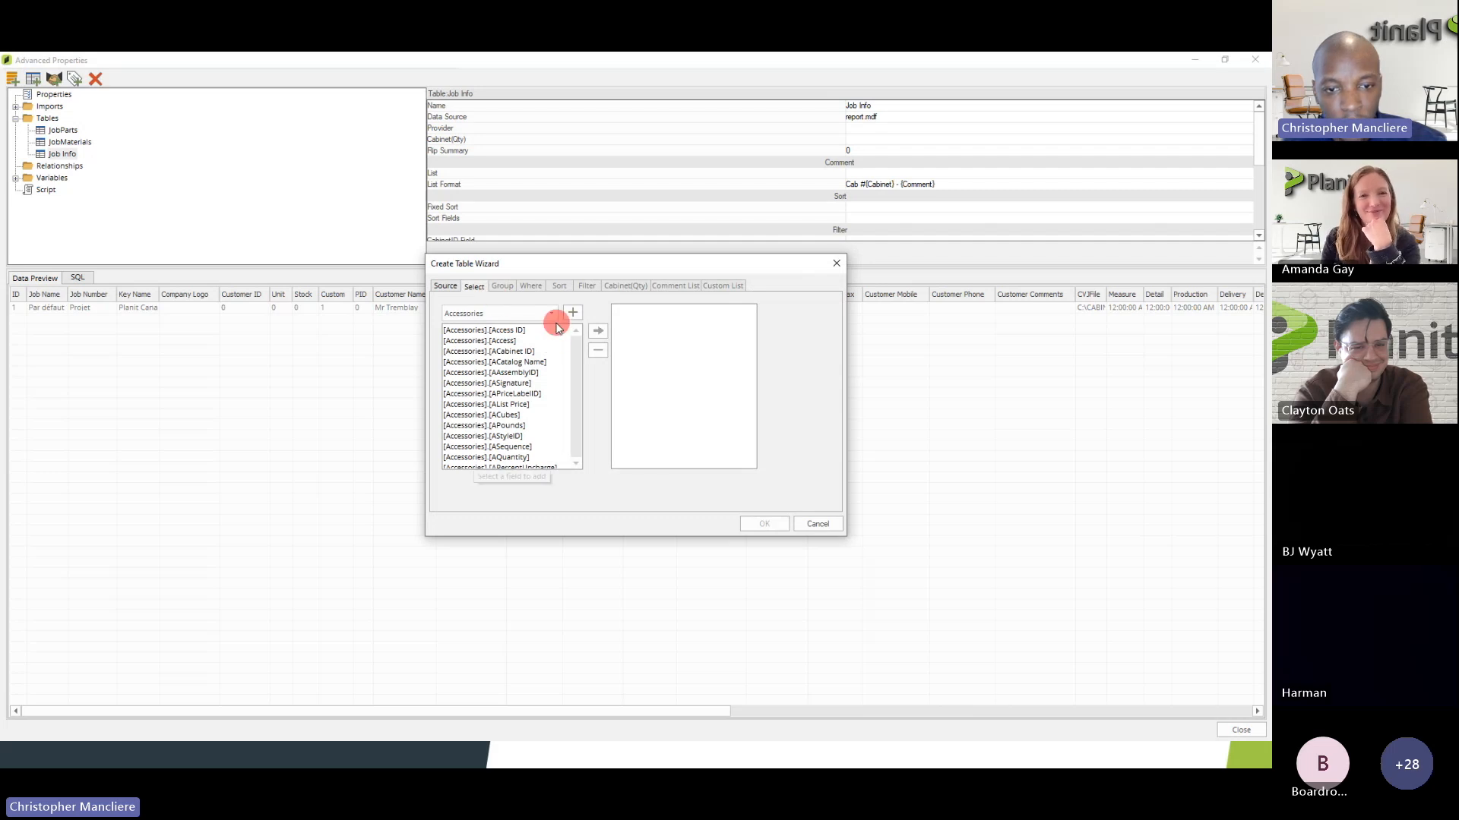
pyautogui.click(552, 314)
pyautogui.click(478, 444)
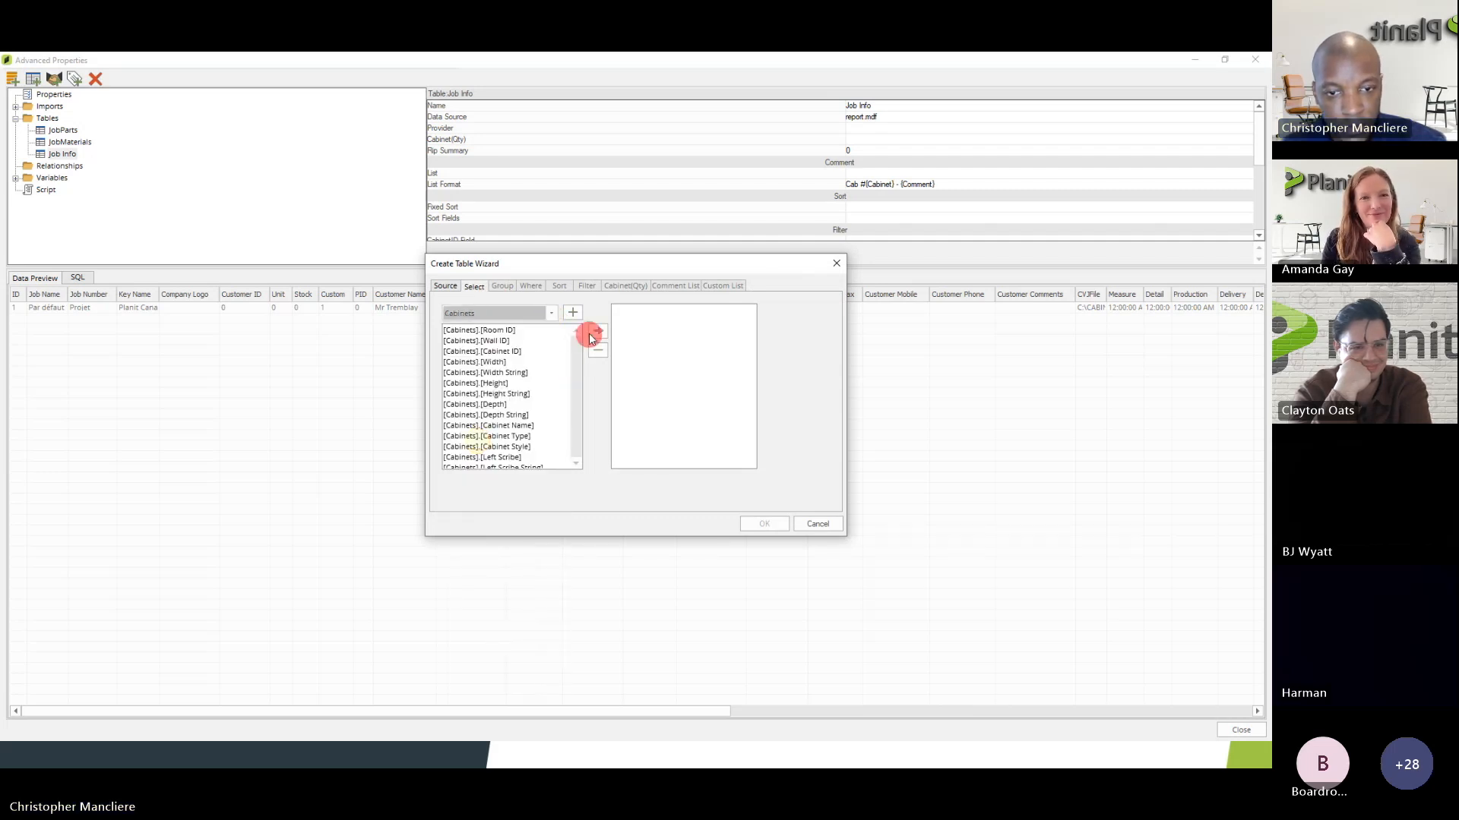
pyautogui.click(573, 313)
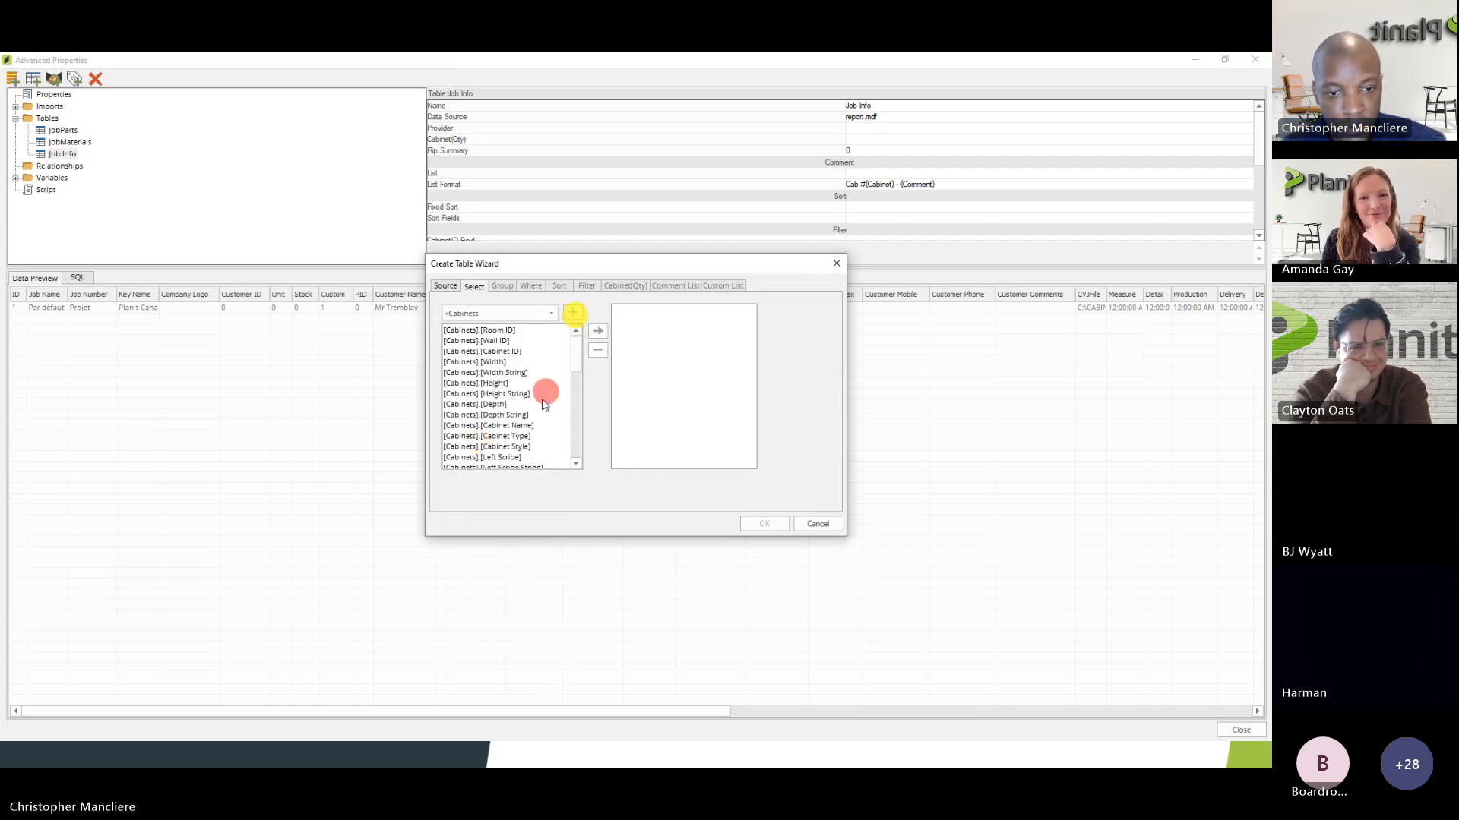
# - Select the Cabinet Name, Width, Height and Depth fields for the new Cabinets table
pyautogui.click(507, 425)
pyautogui.click(598, 331)
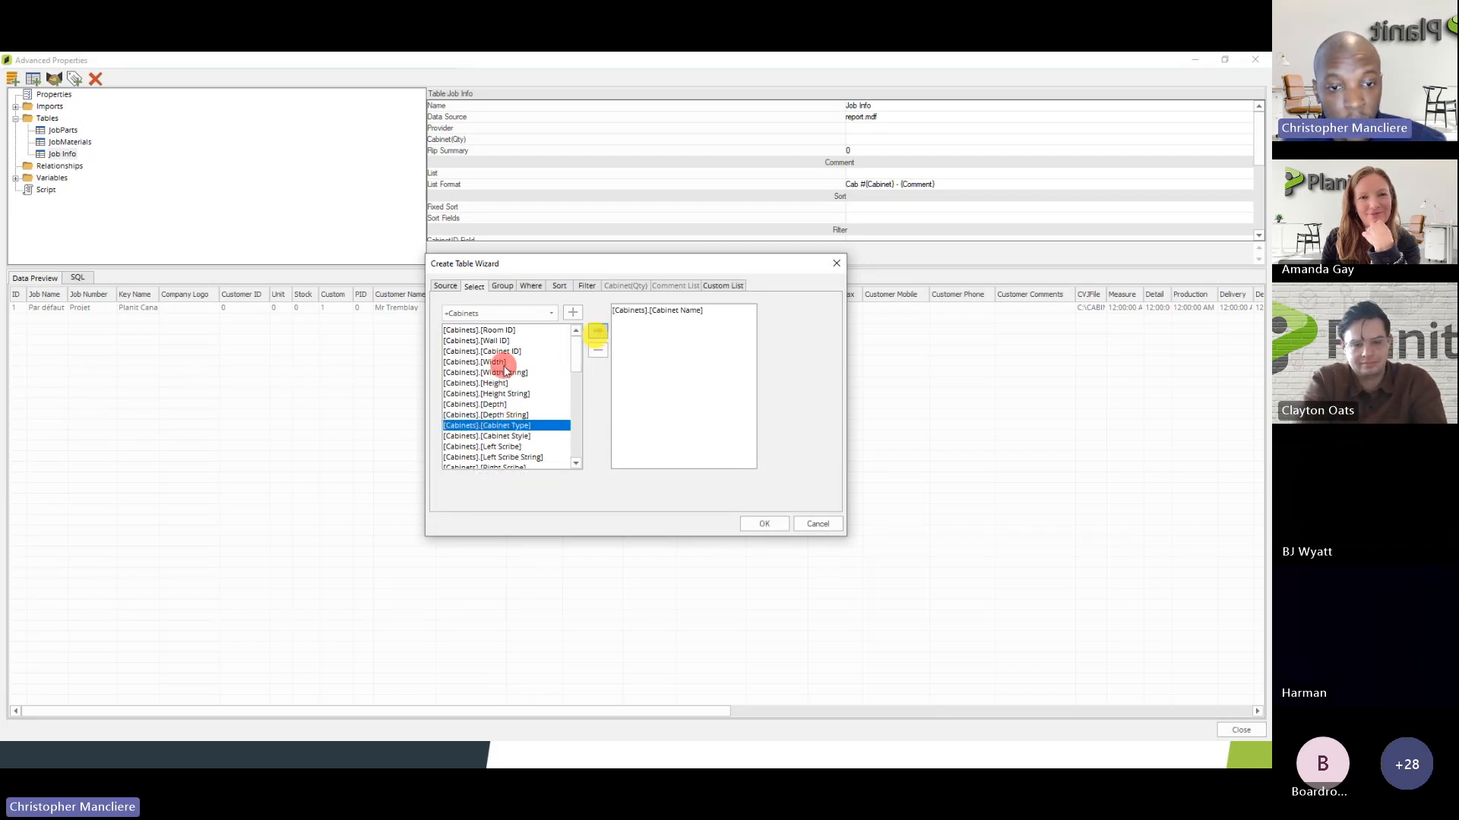
pyautogui.click(500, 362)
pyautogui.click(597, 331)
pyautogui.click(505, 373)
pyautogui.click(598, 334)
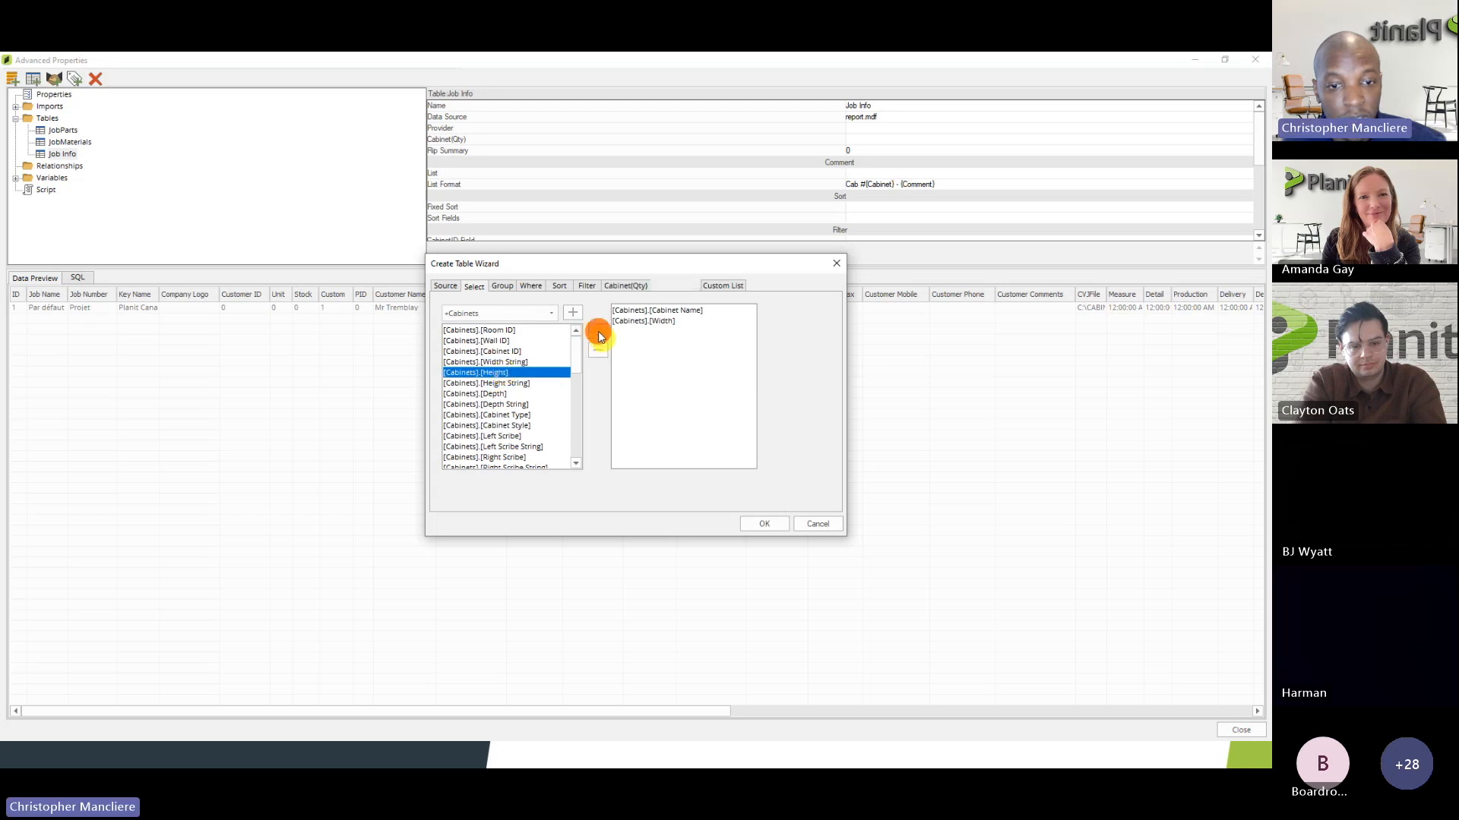
pyautogui.click(494, 383)
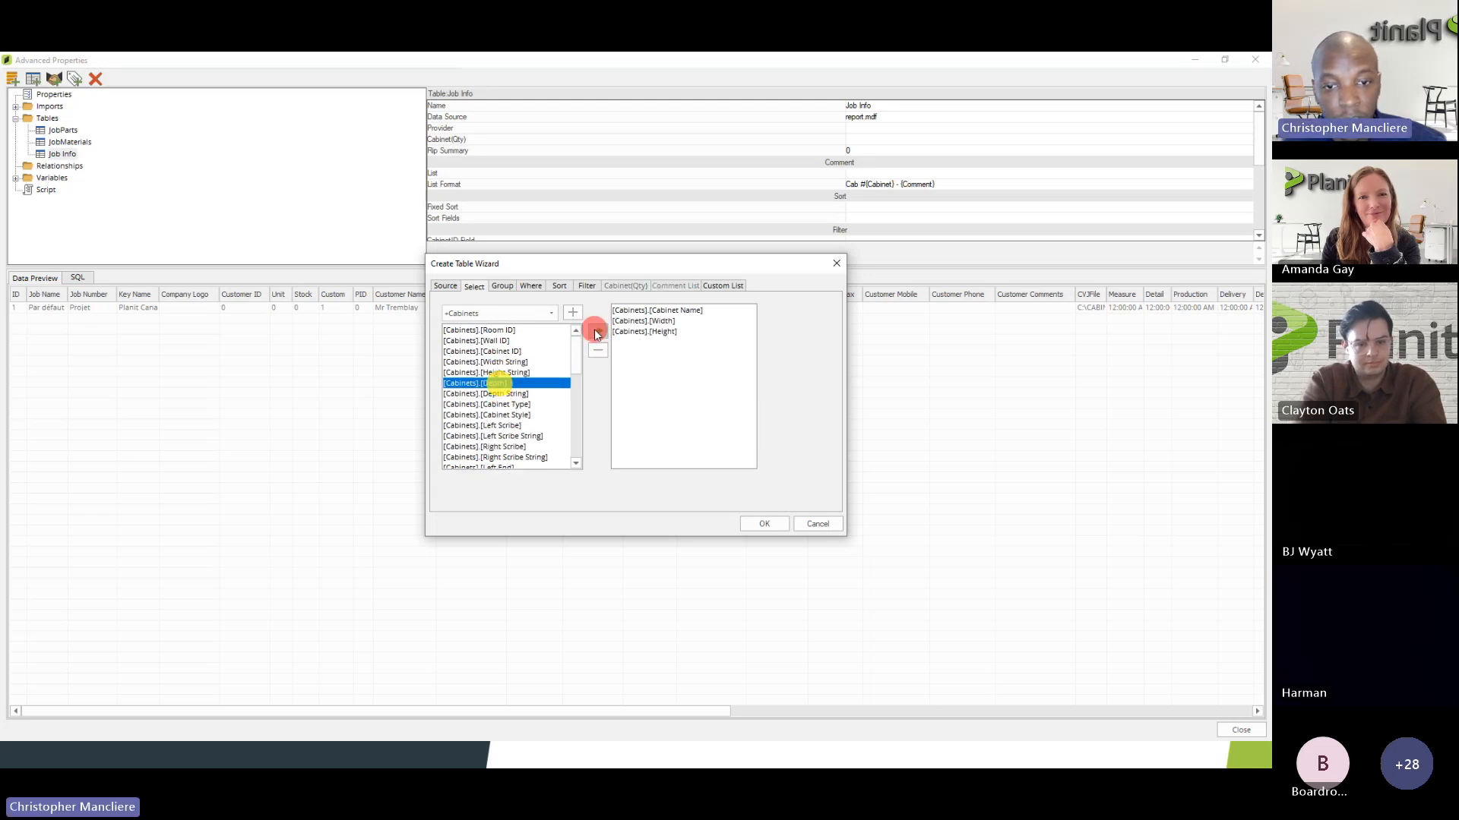
pyautogui.click(598, 332)
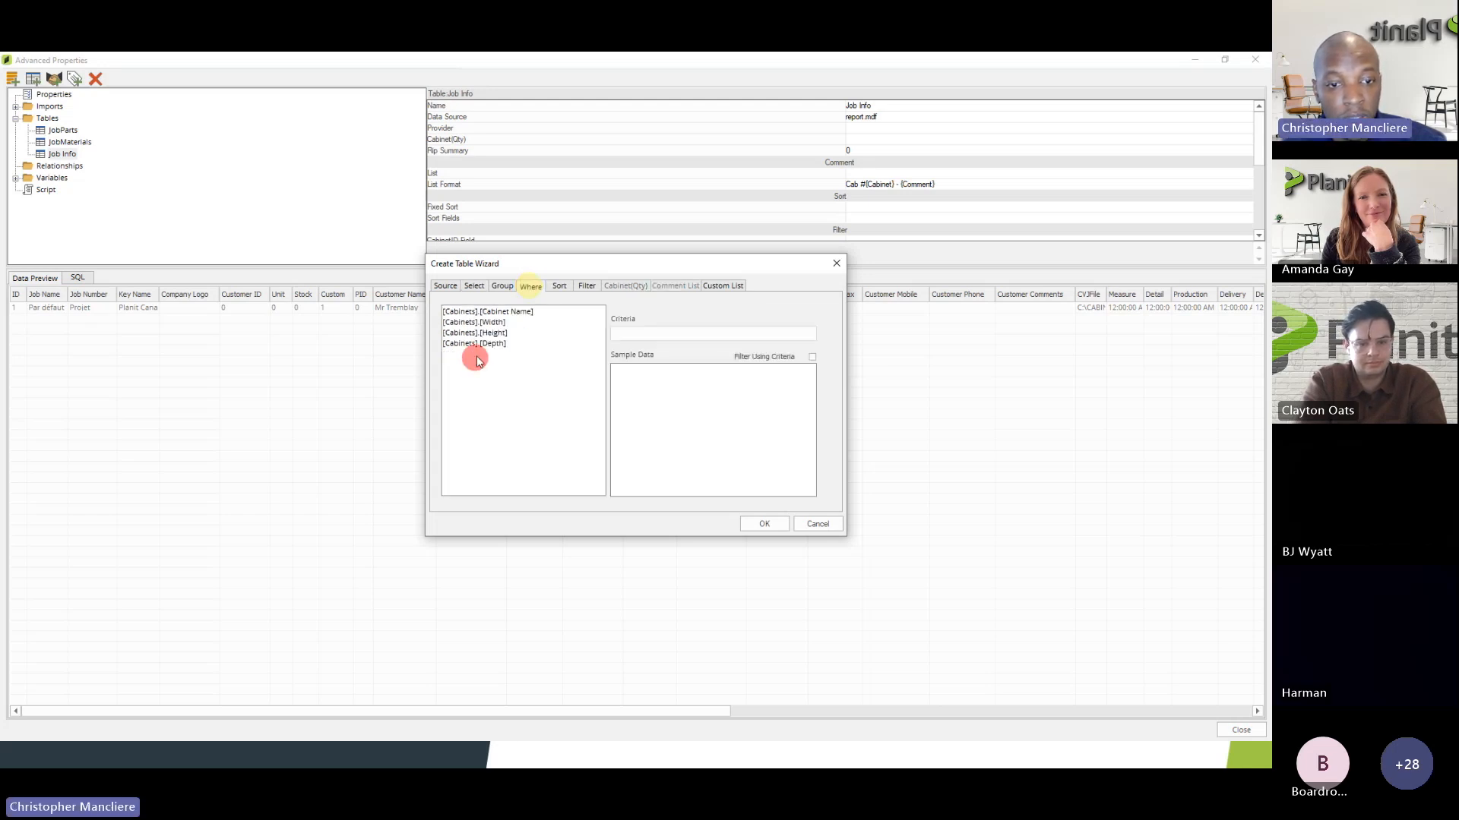
# - Try to set the Where criterion > 24 on the Width field and on the field below it, and cancel the wizard
pyautogui.click(485, 324)
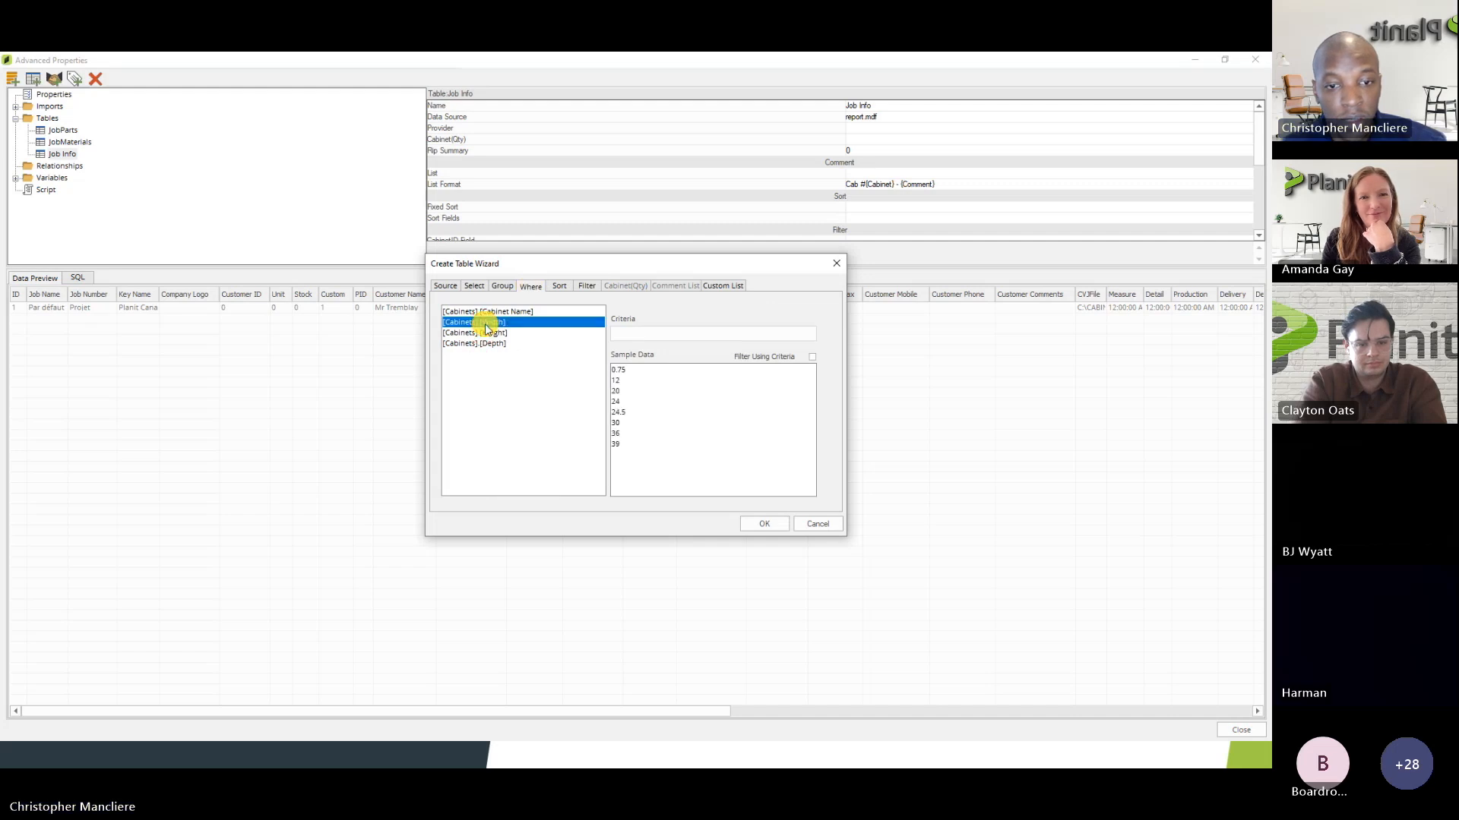
pyautogui.click(710, 332)
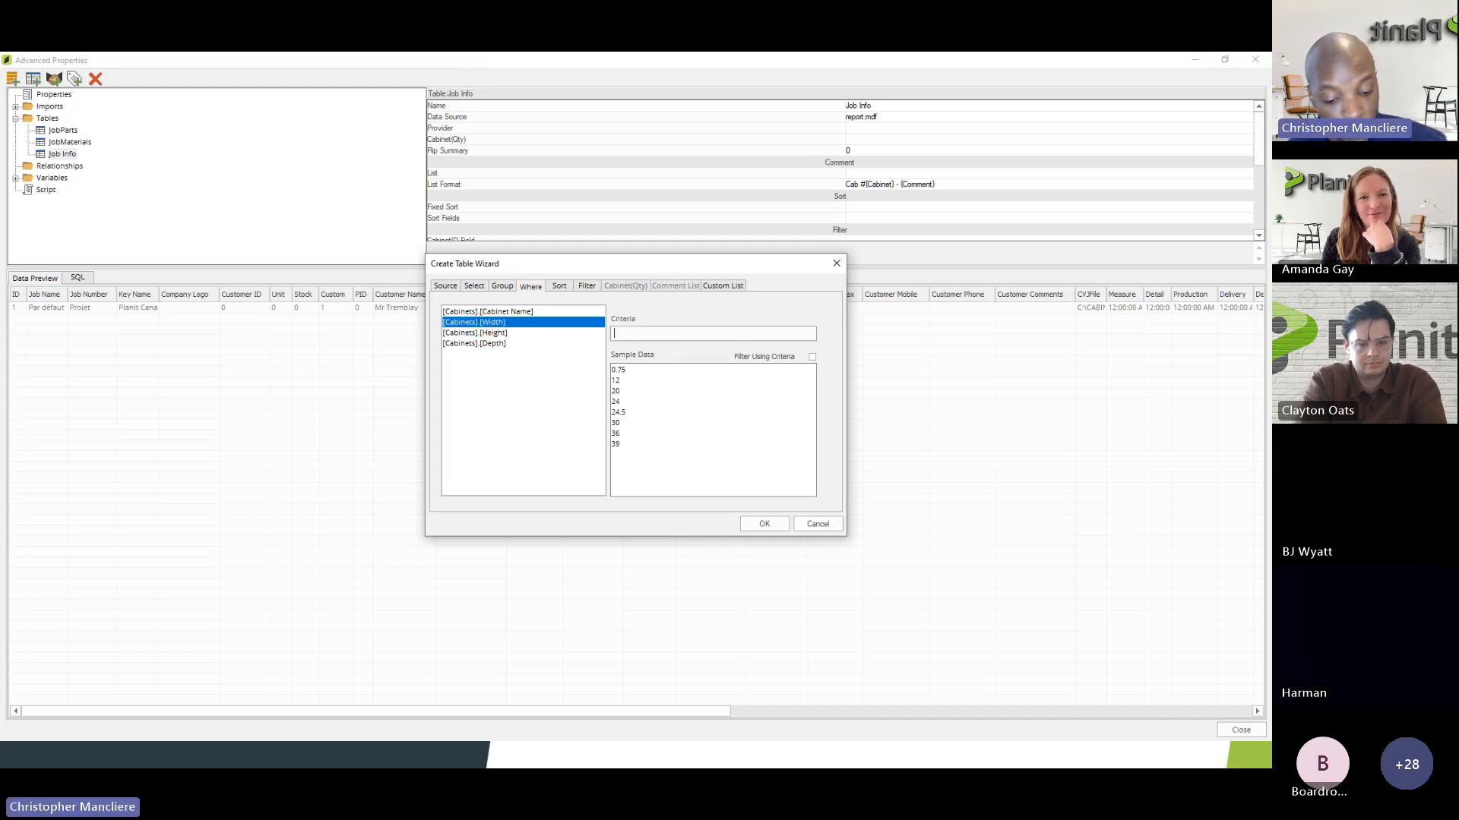
pyautogui.write('> 24')
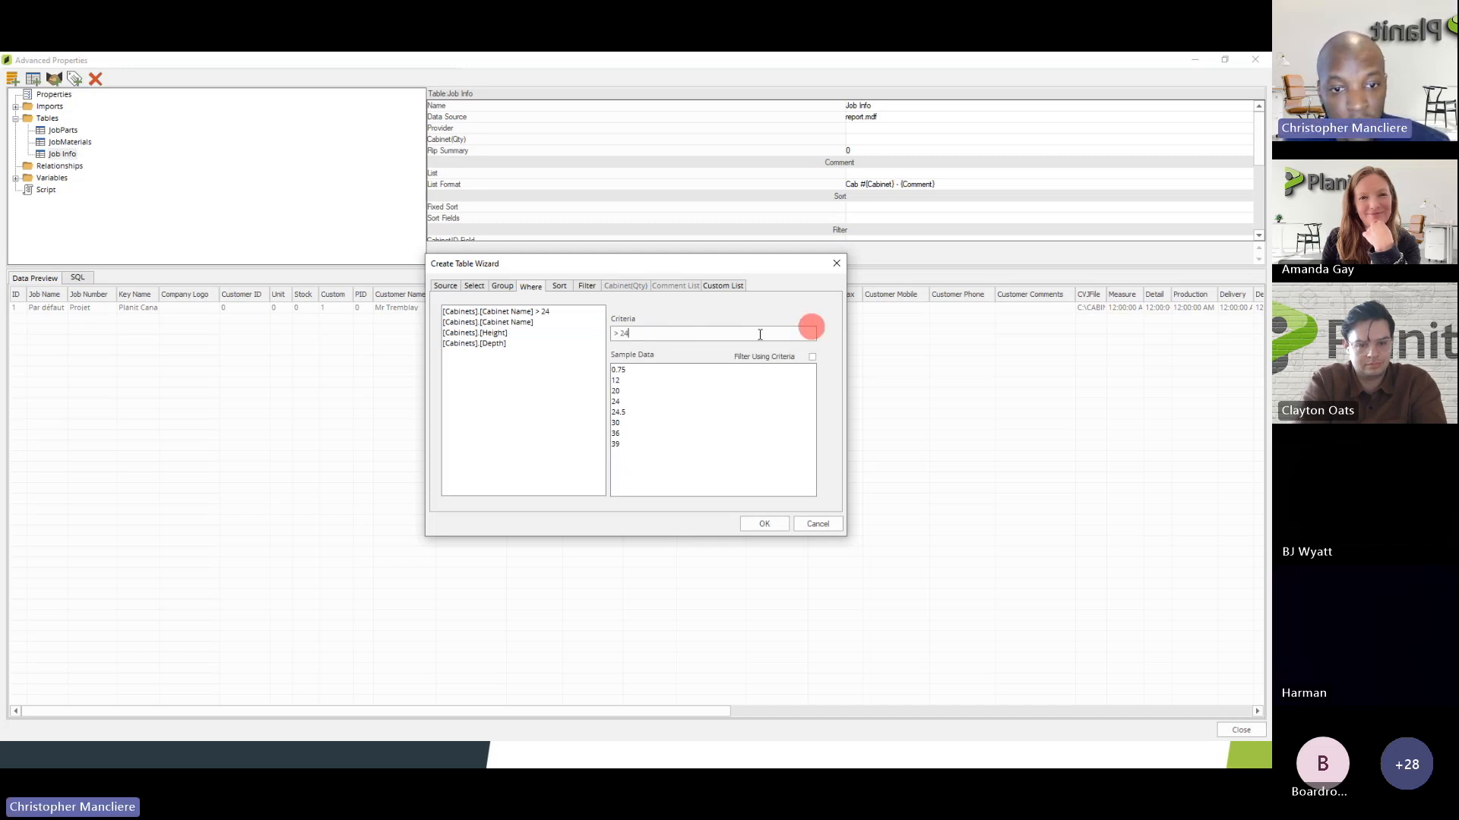
pyautogui.click(488, 333)
pyautogui.click(634, 334)
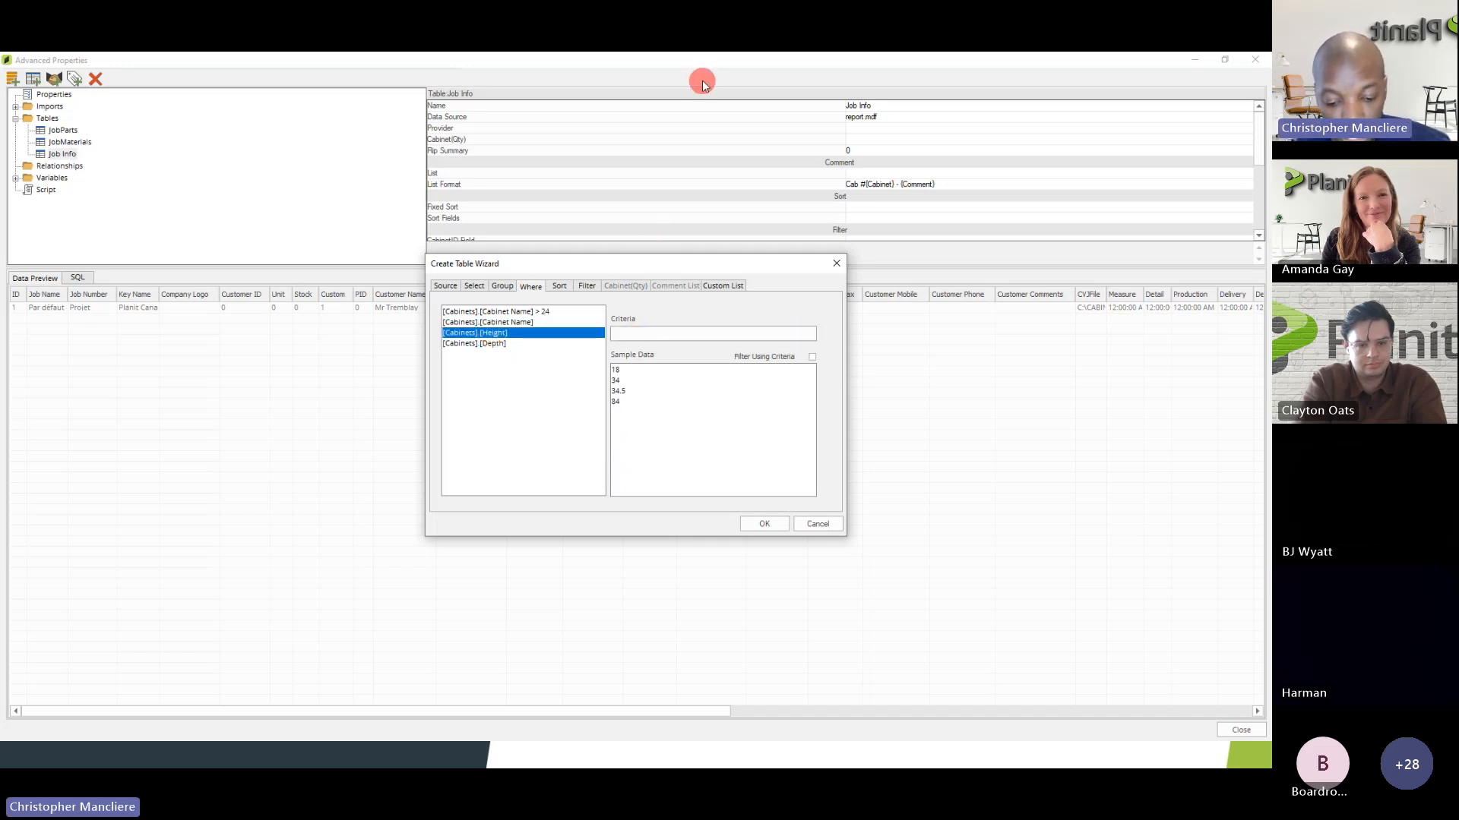
pyautogui.write('> 24')
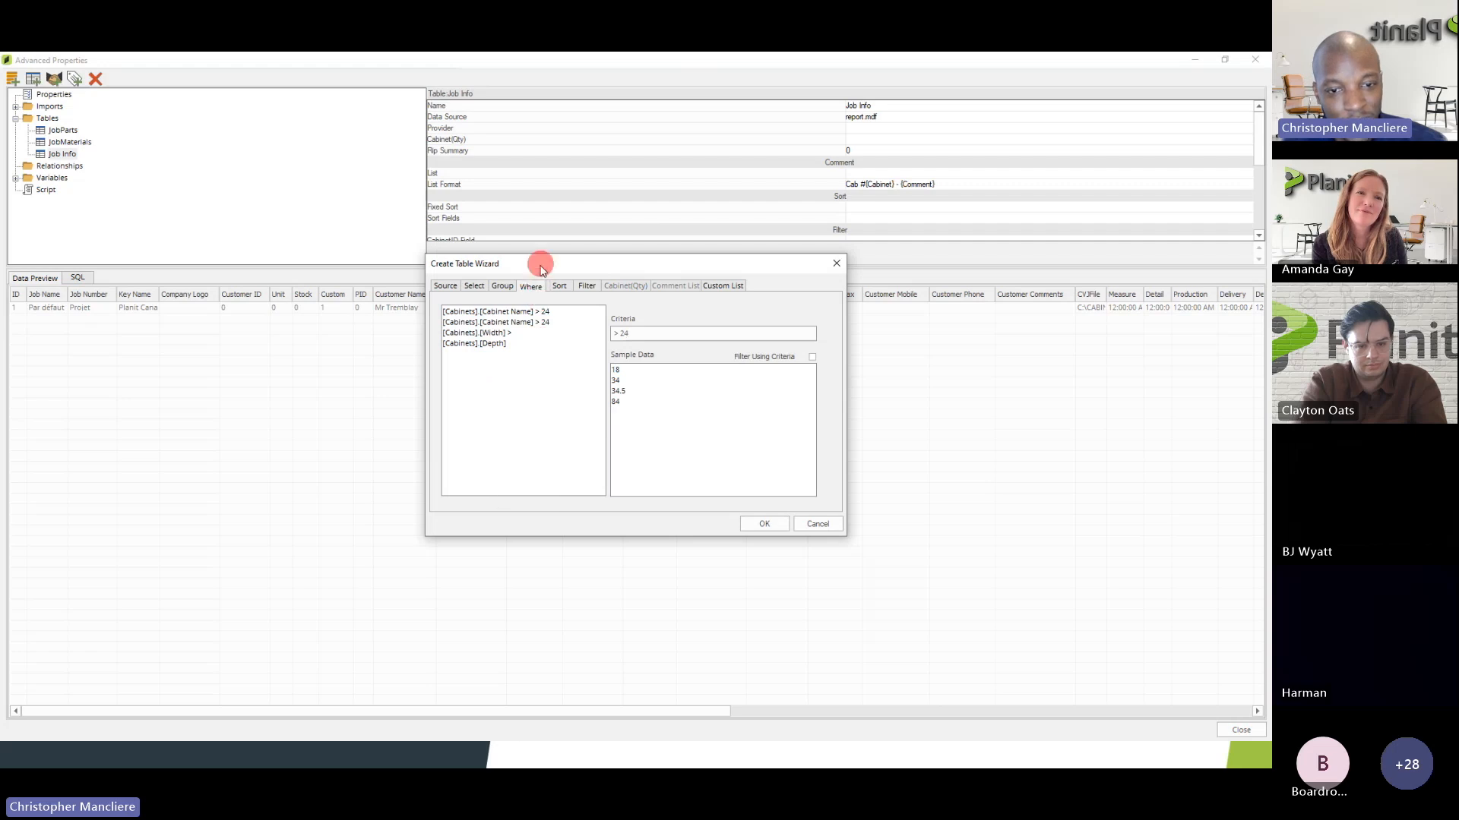
pyautogui.moveTo(554, 268); pyautogui.dragTo(518, 252)
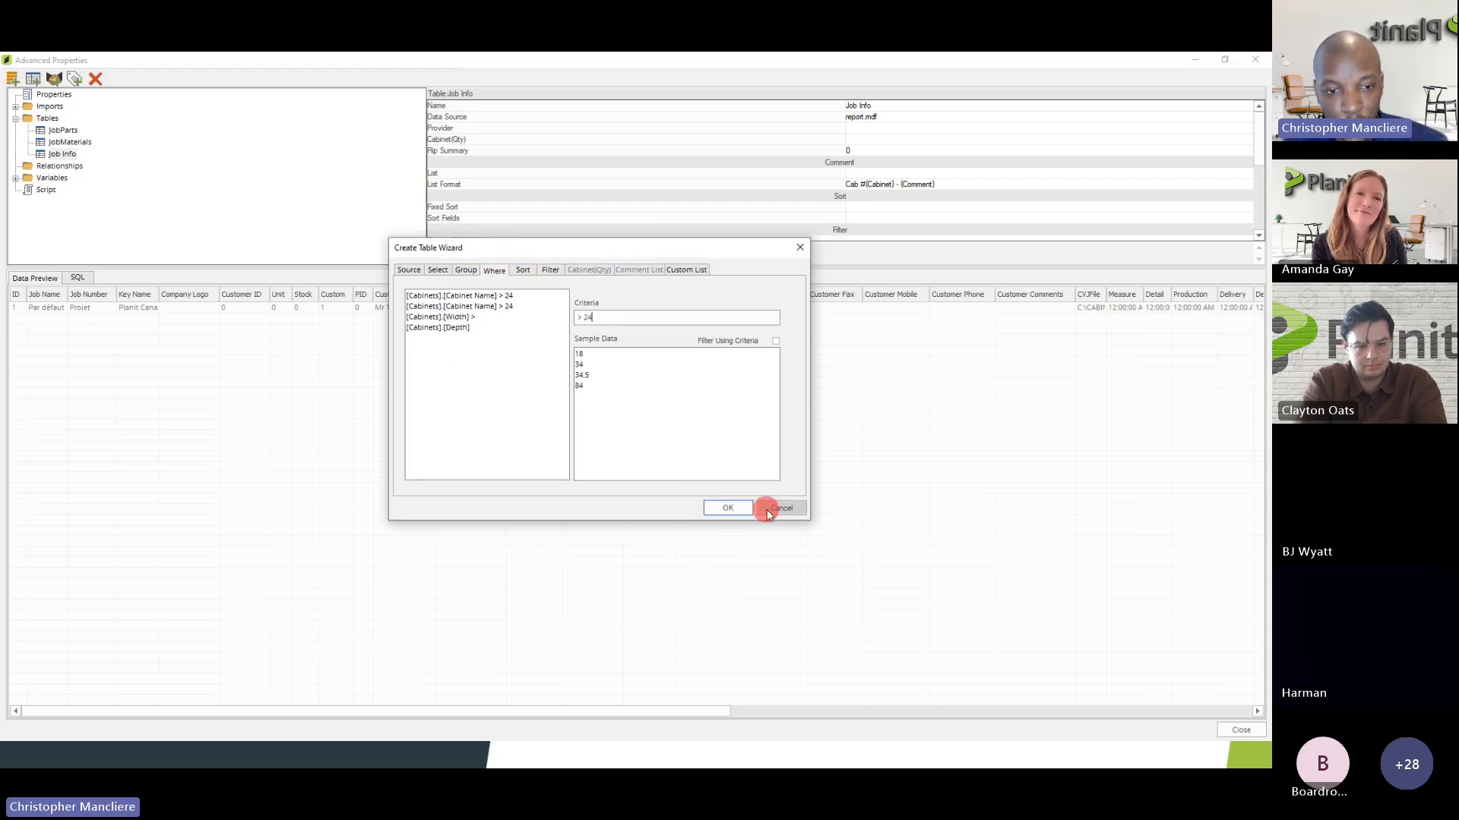
pyautogui.click(768, 514)
# - Start a new table with the wizard and add Cabinets as its source
pyautogui.click(57, 144)
pyautogui.click(53, 154)
pyautogui.click(32, 79)
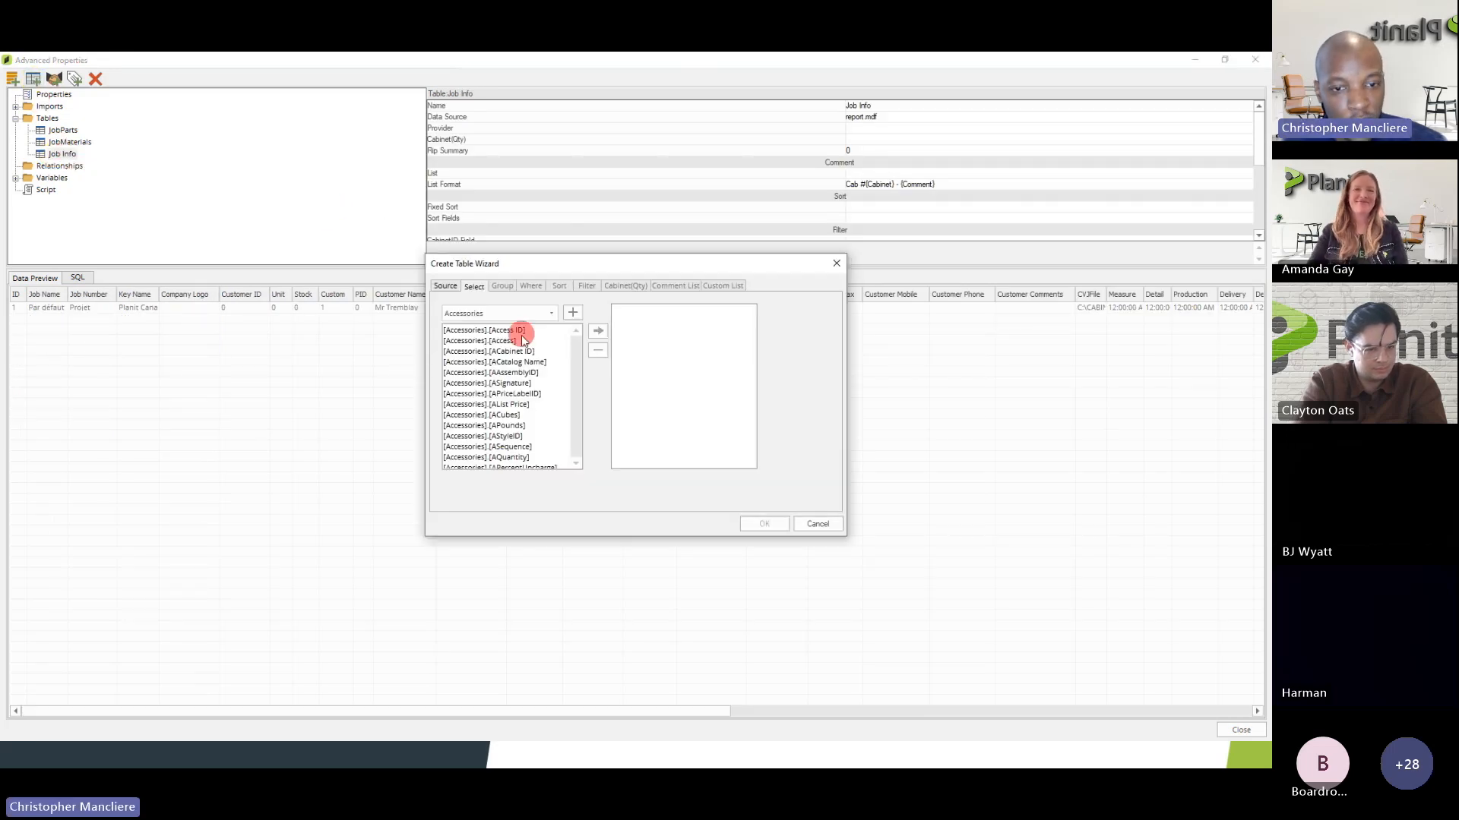
pyautogui.click(548, 313)
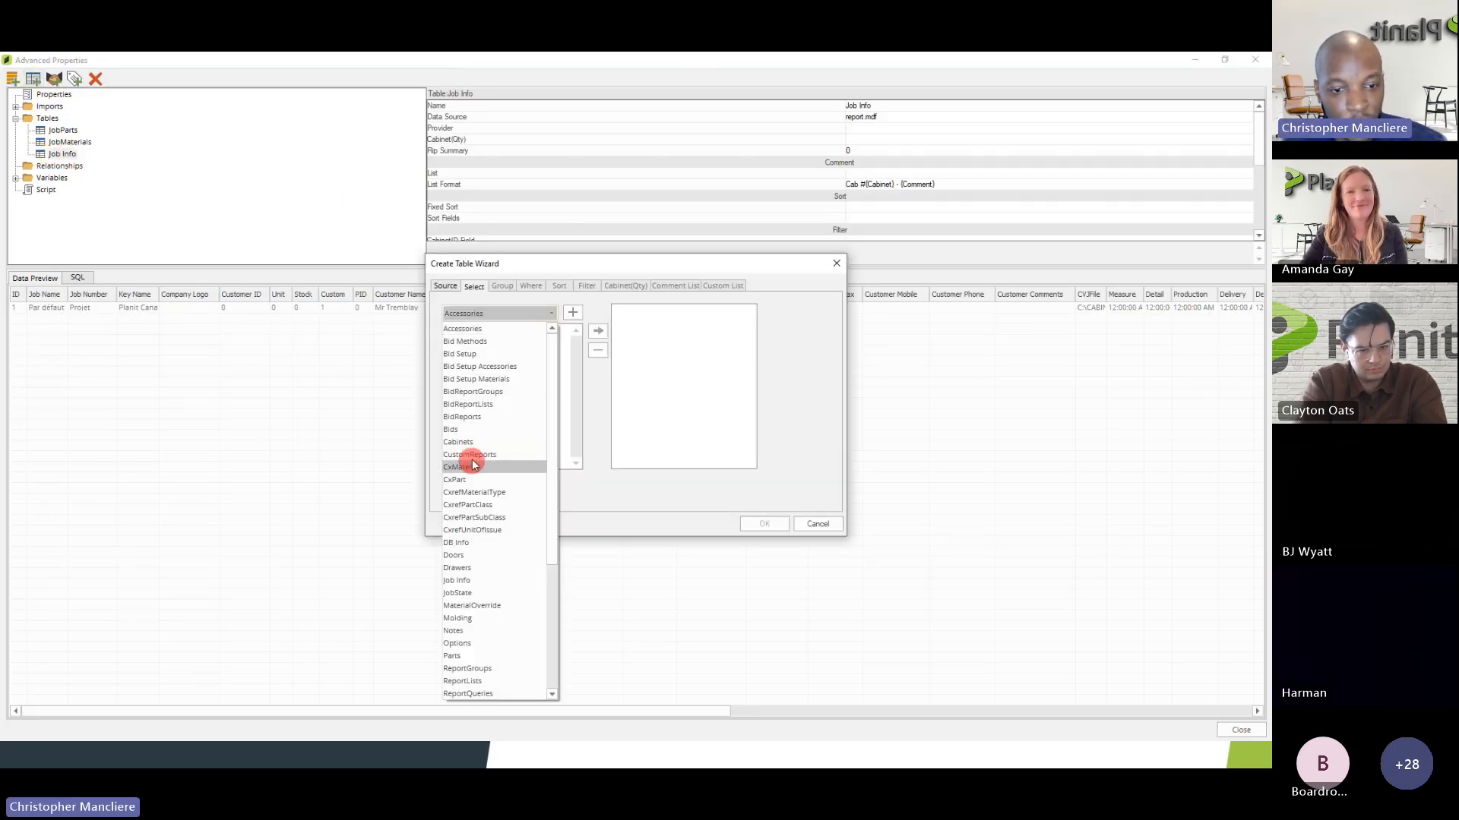
pyautogui.click(475, 443)
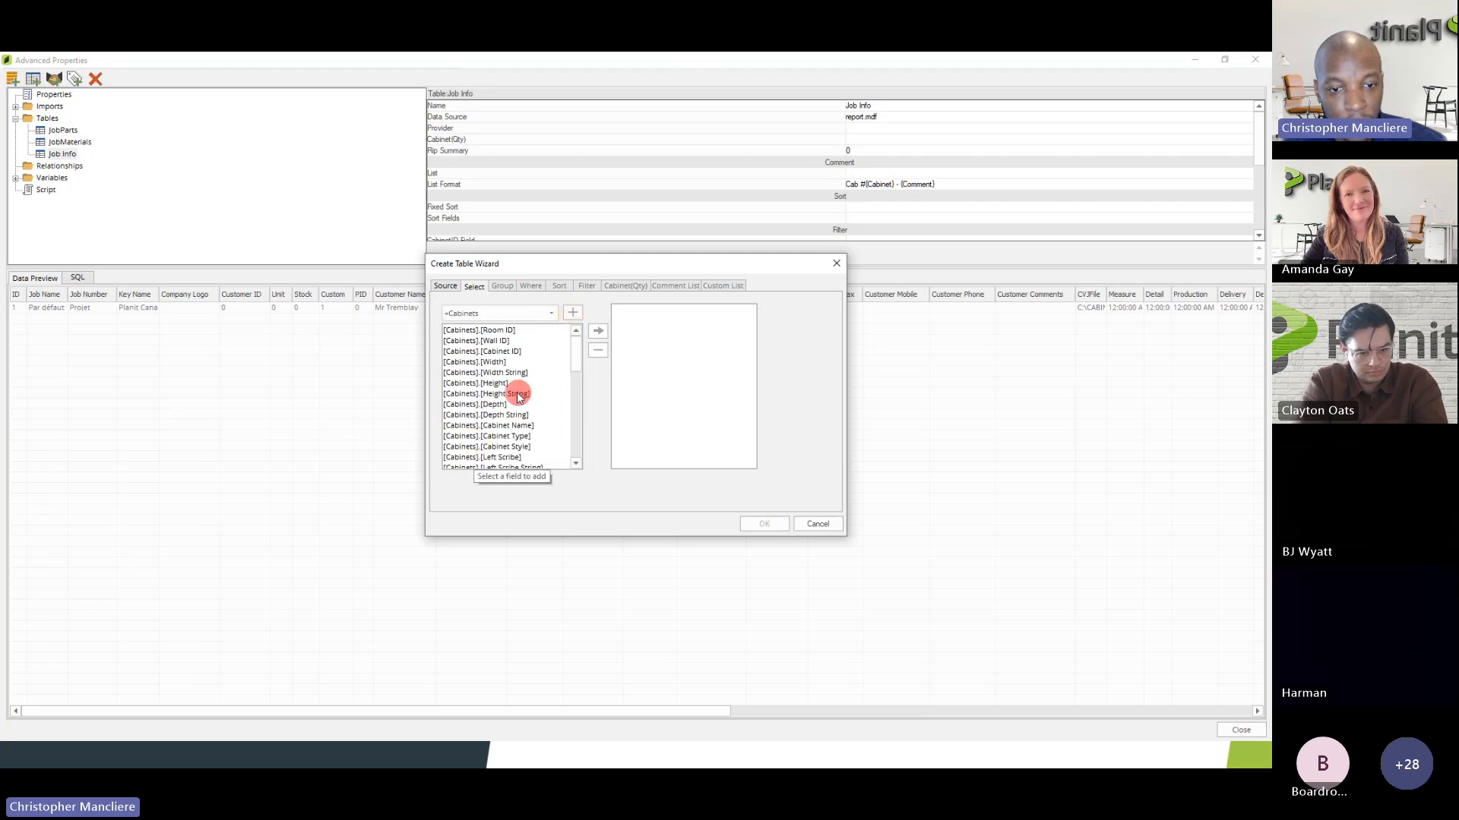
# - Select the Cabinet Name, Width, Height and Depth fields, and create the Cabinets table without Where criteria
pyautogui.click(508, 426)
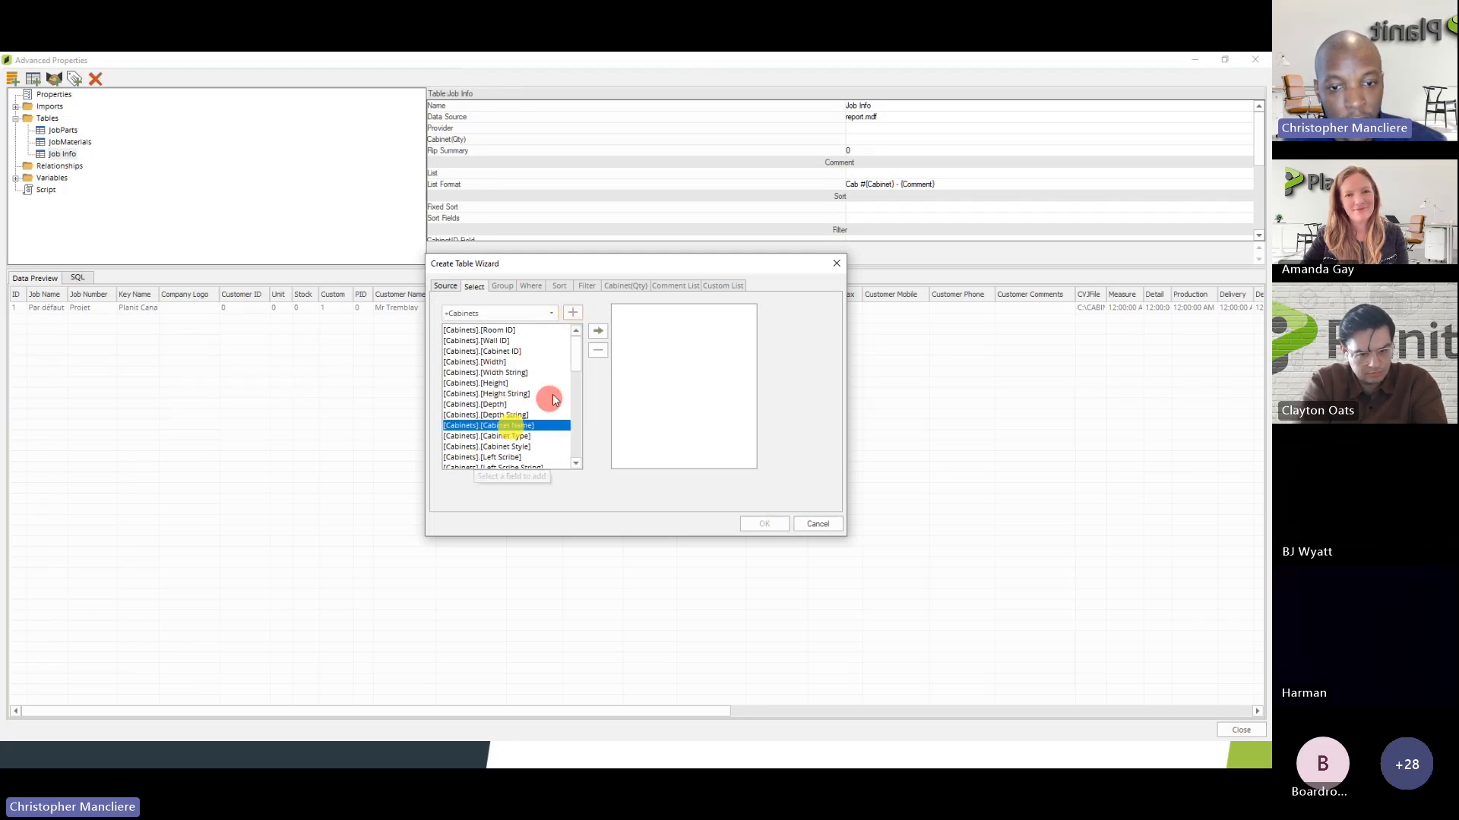
pyautogui.click(598, 331)
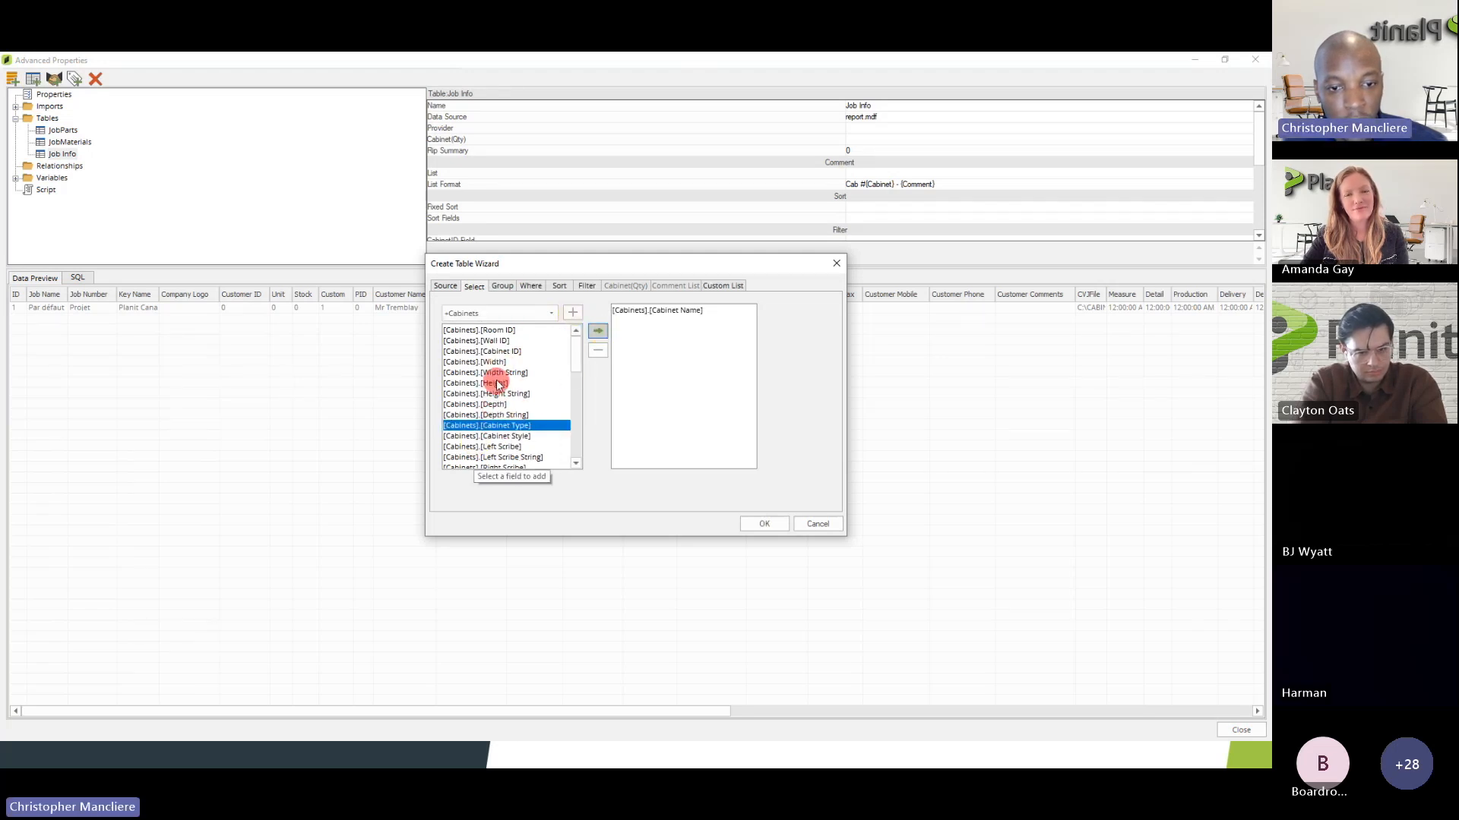
pyautogui.click(494, 363)
pyautogui.click(598, 331)
pyautogui.click(494, 372)
pyautogui.click(598, 331)
pyautogui.click(494, 384)
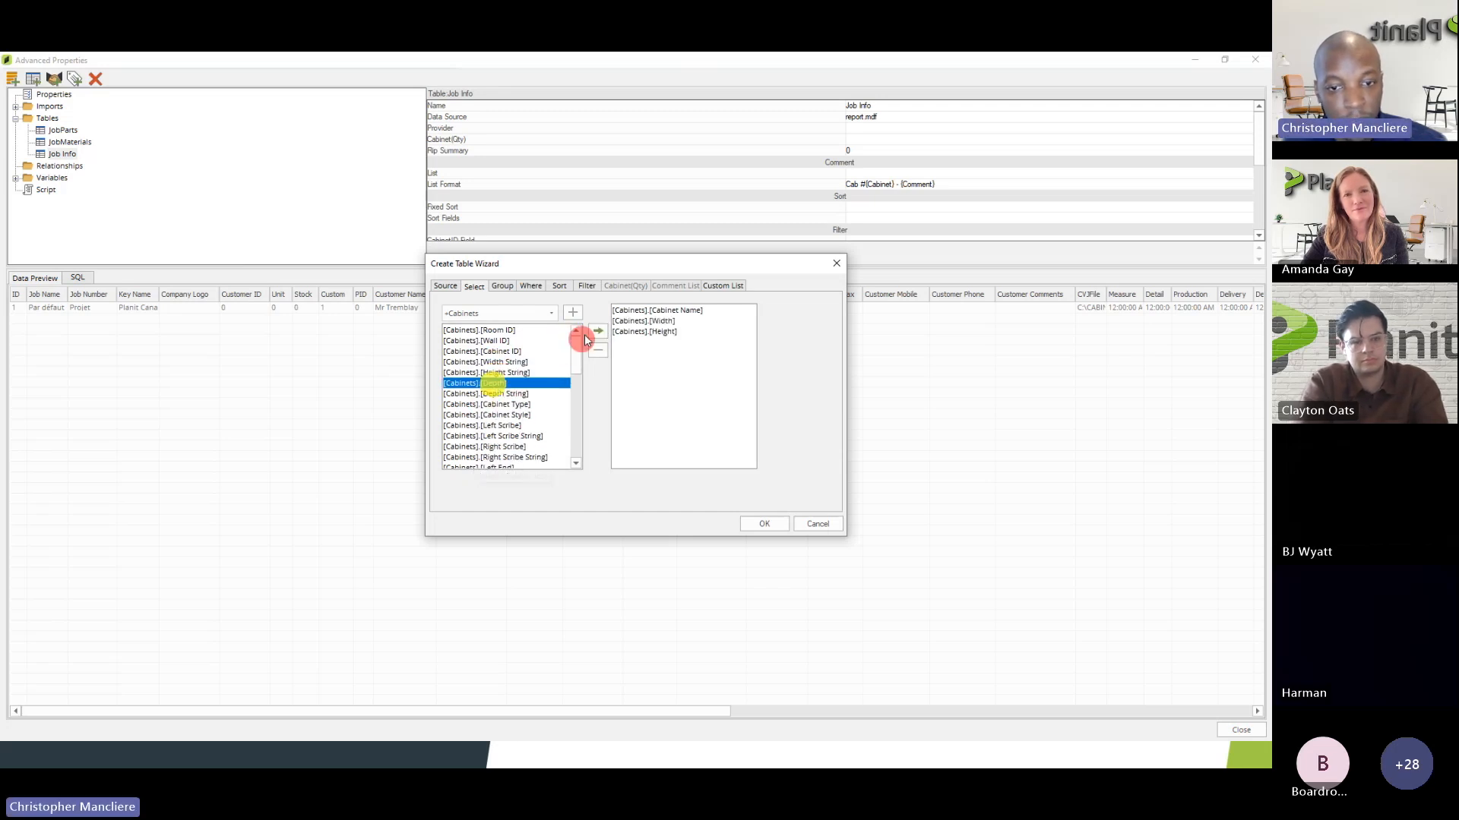
pyautogui.click(598, 330)
pyautogui.click(764, 524)
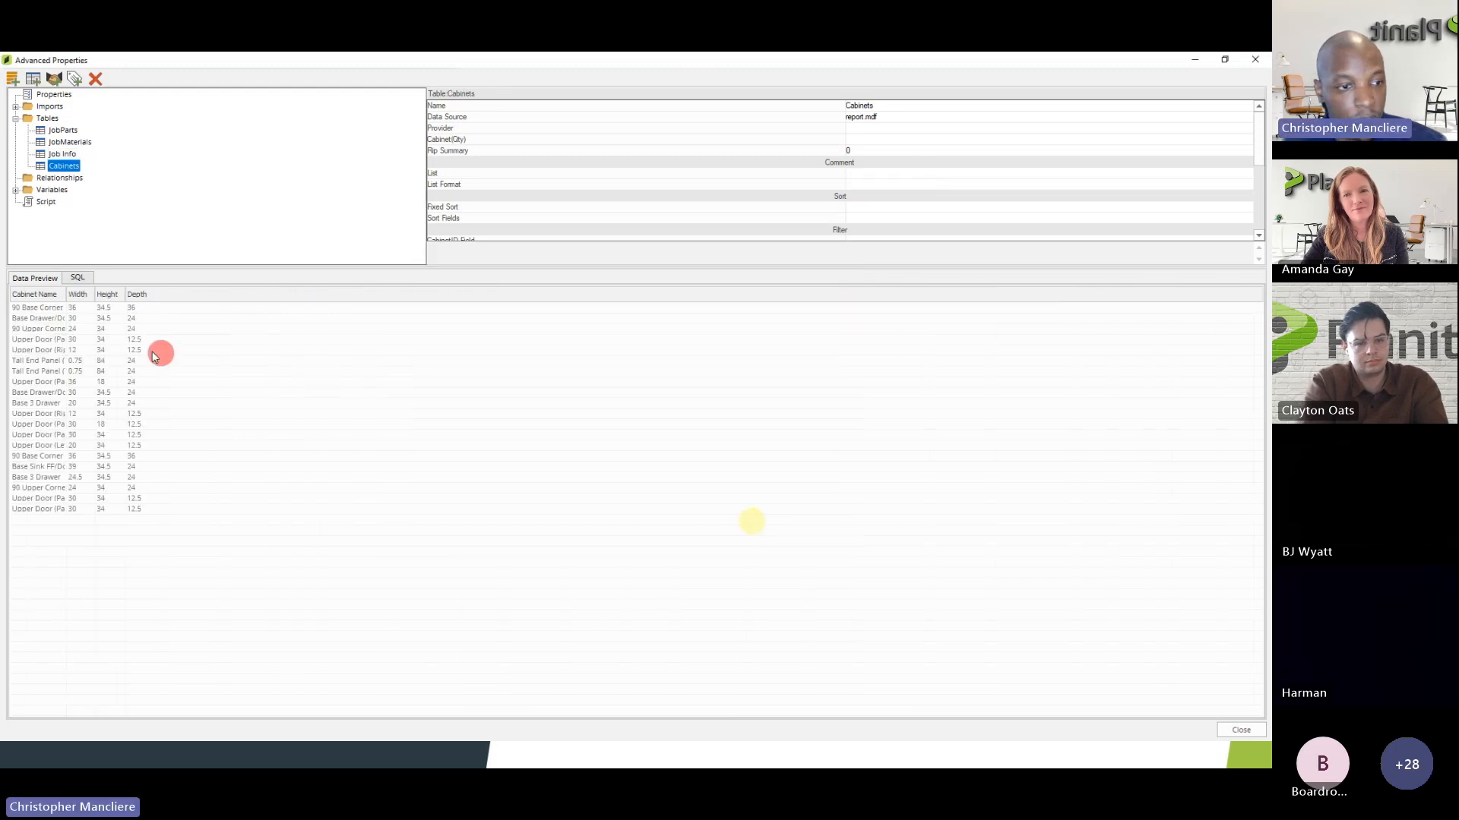
# - Add the clause WHERE [Cabinets].[Width] > 24 to the Cabinets table's SQL statement, and reselect the table to validate it
pyautogui.click(78, 278)
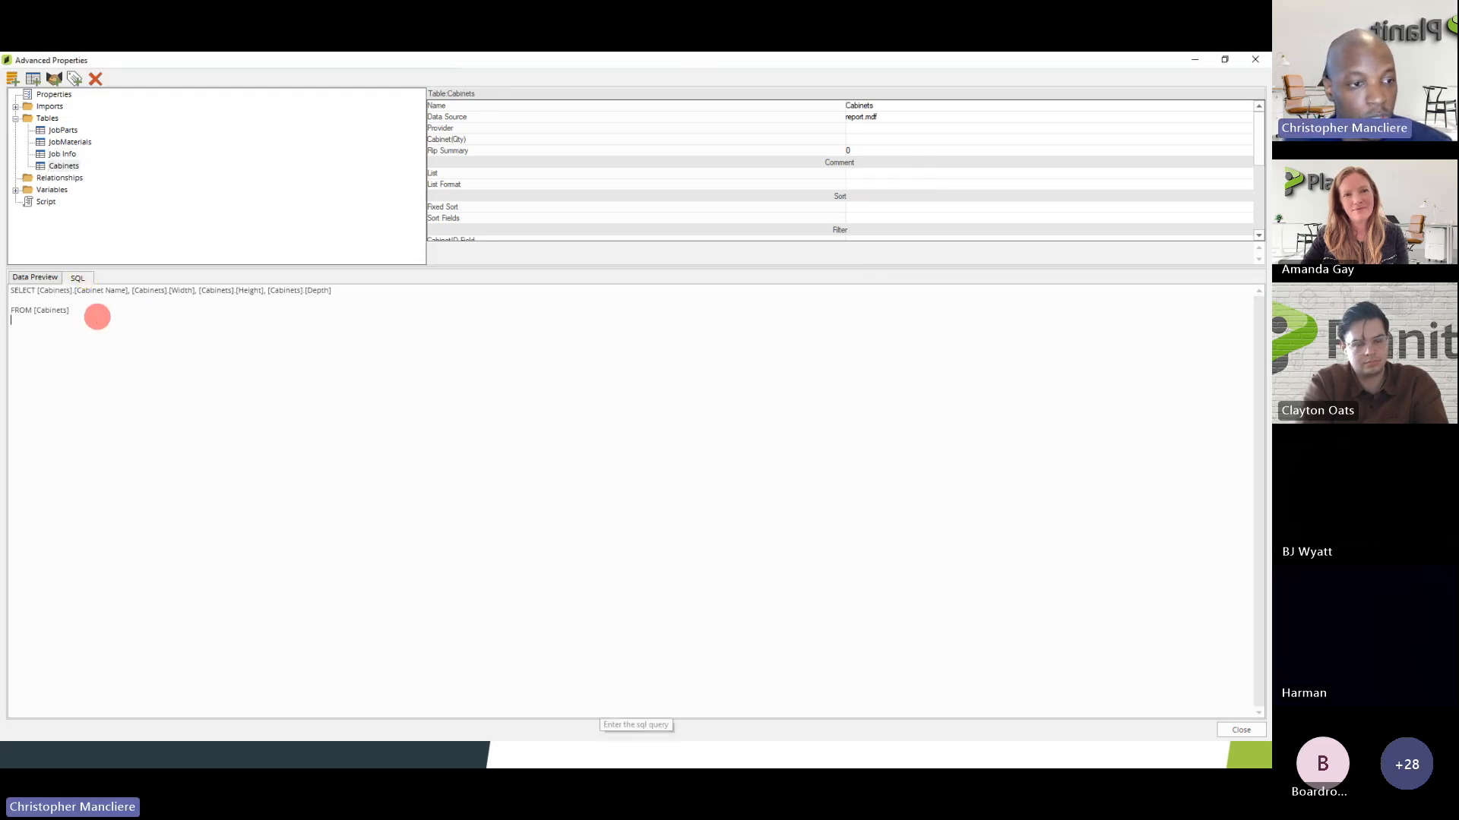
pyautogui.press('Return')
pyautogui.write('WHERE')
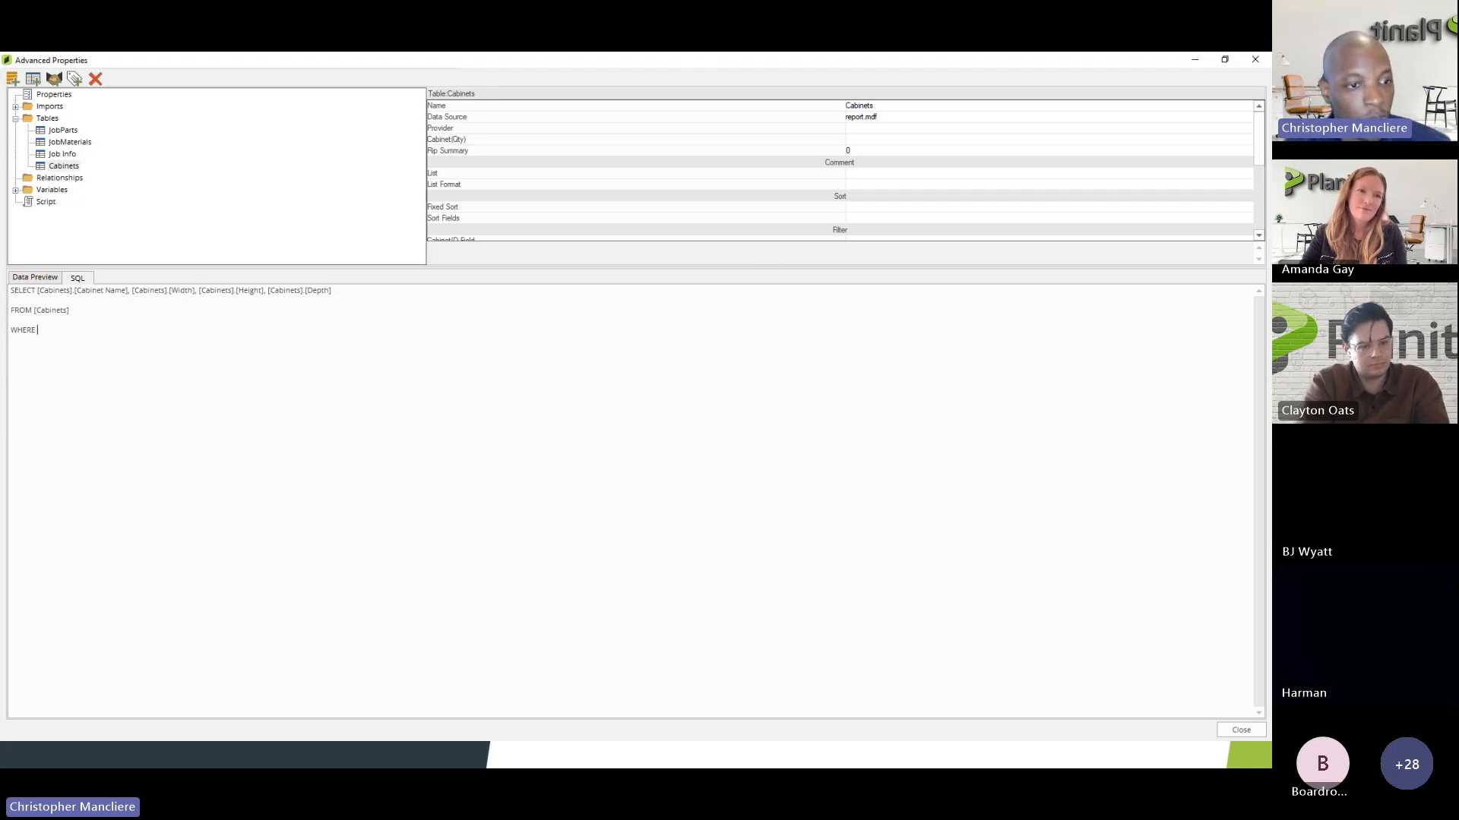
pyautogui.moveTo(132, 291); pyautogui.dragTo(187, 293)
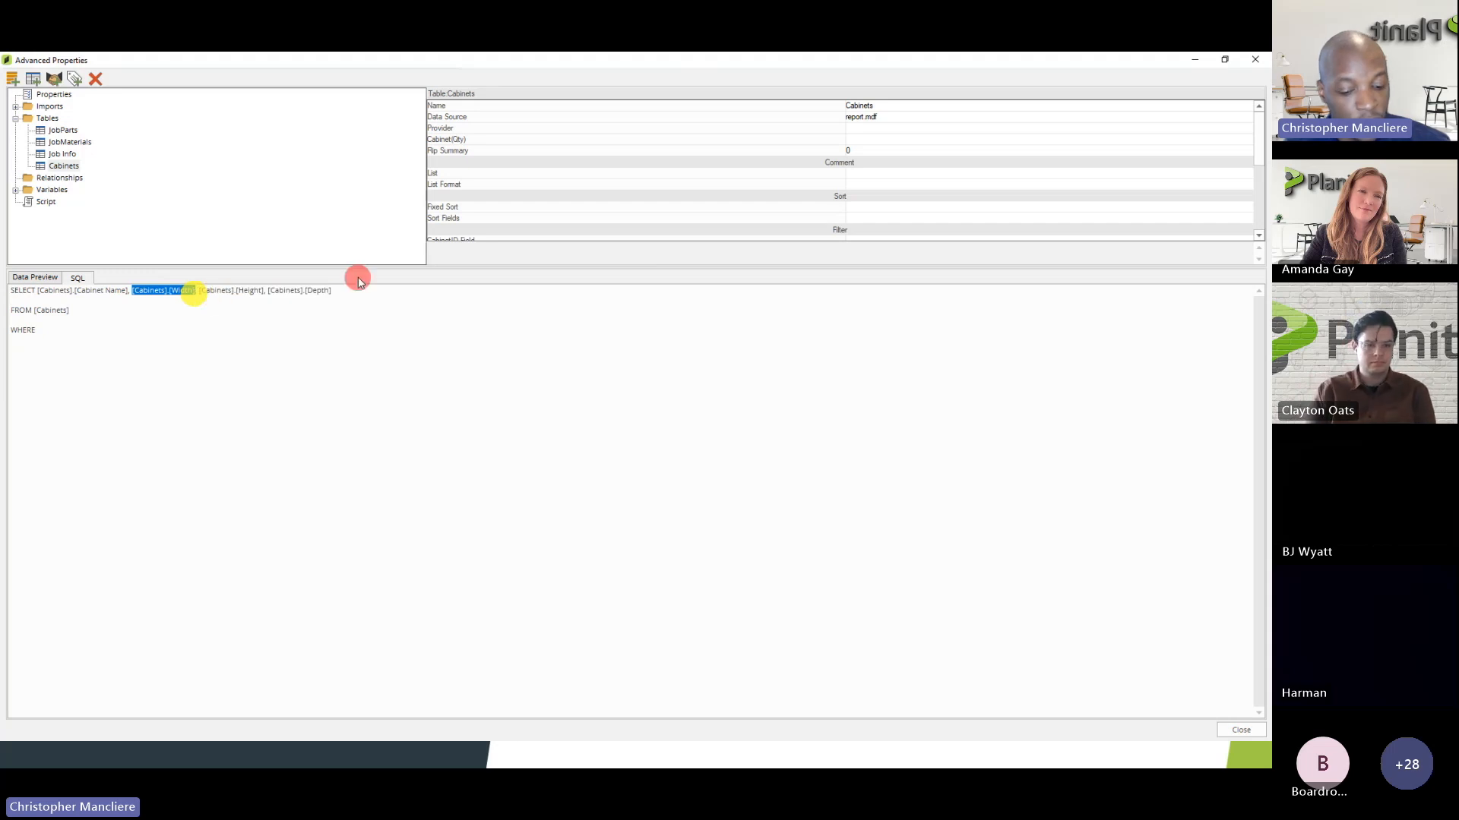
pyautogui.click(61, 329)
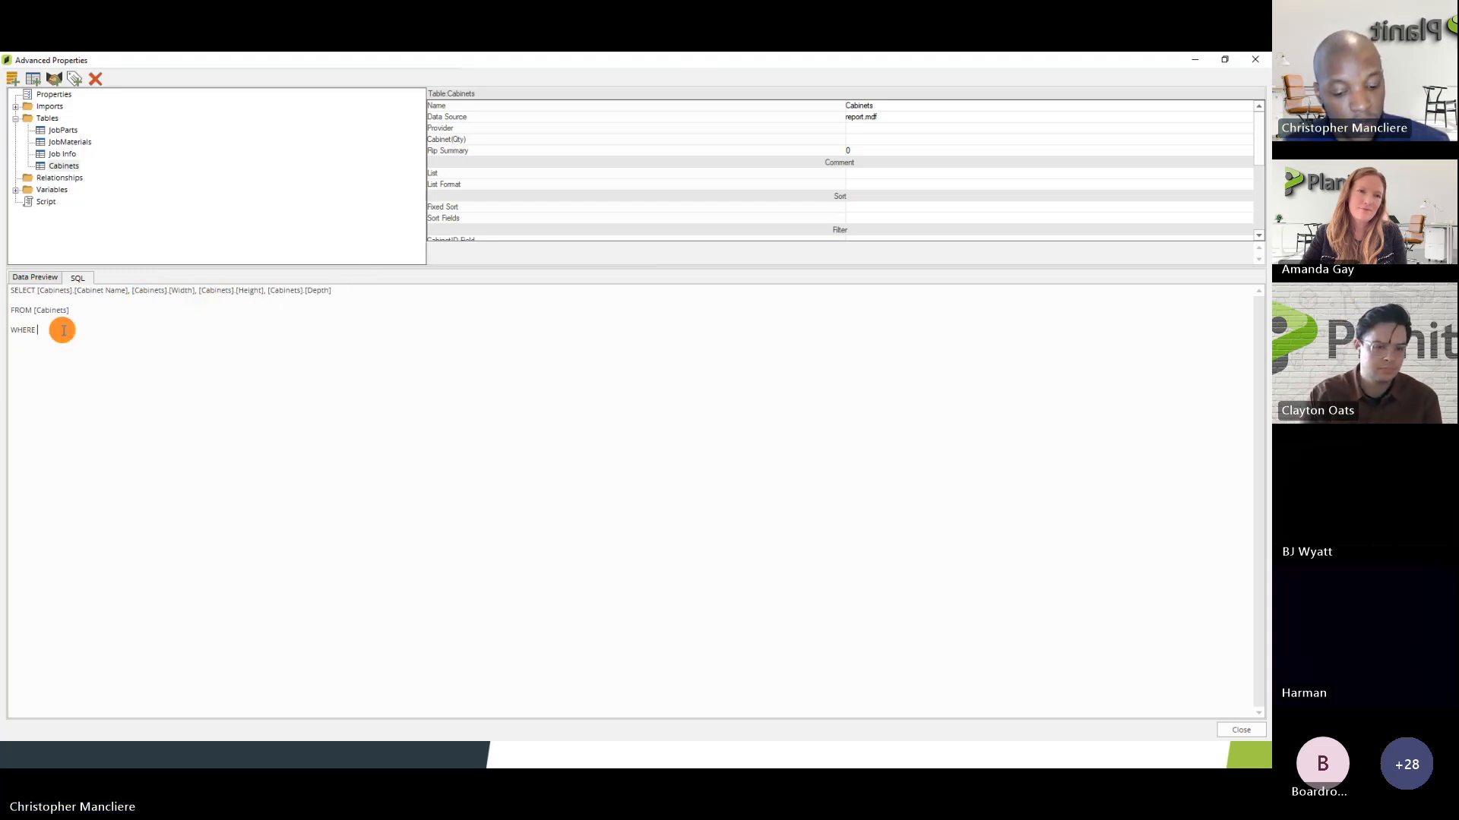
pyautogui.write('>')
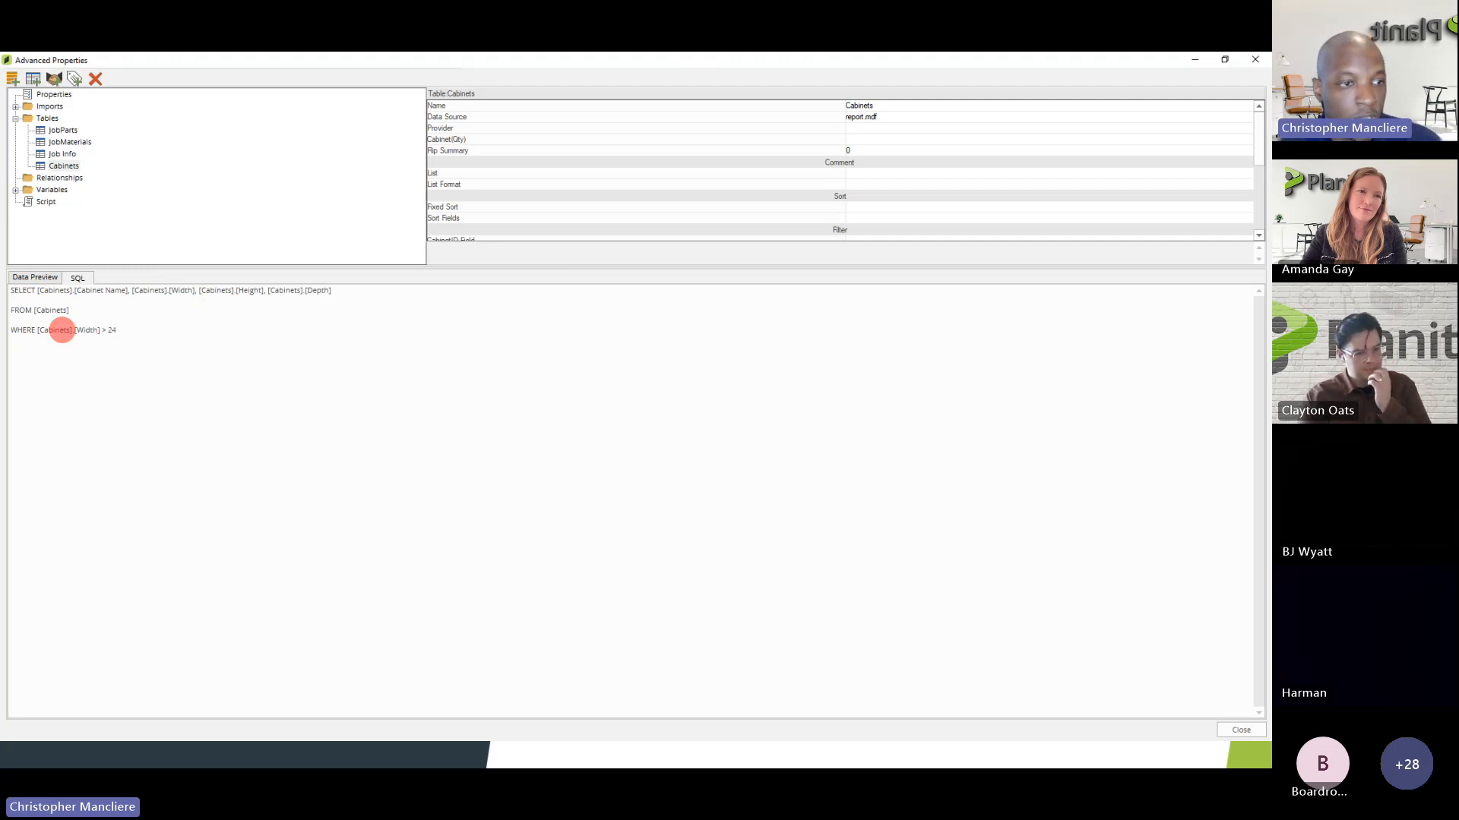
pyautogui.write(' 24')
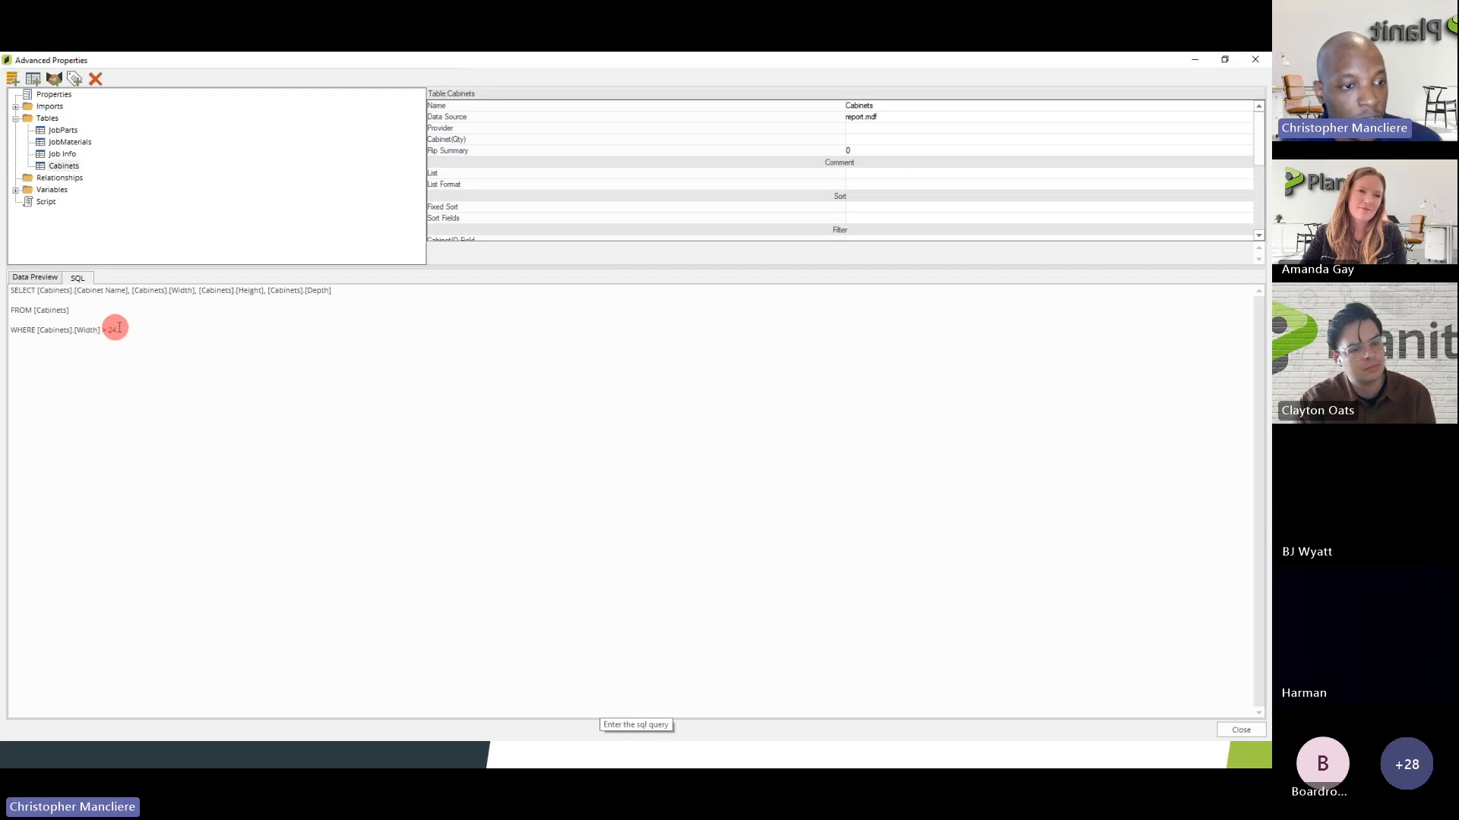
pyautogui.click(62, 154)
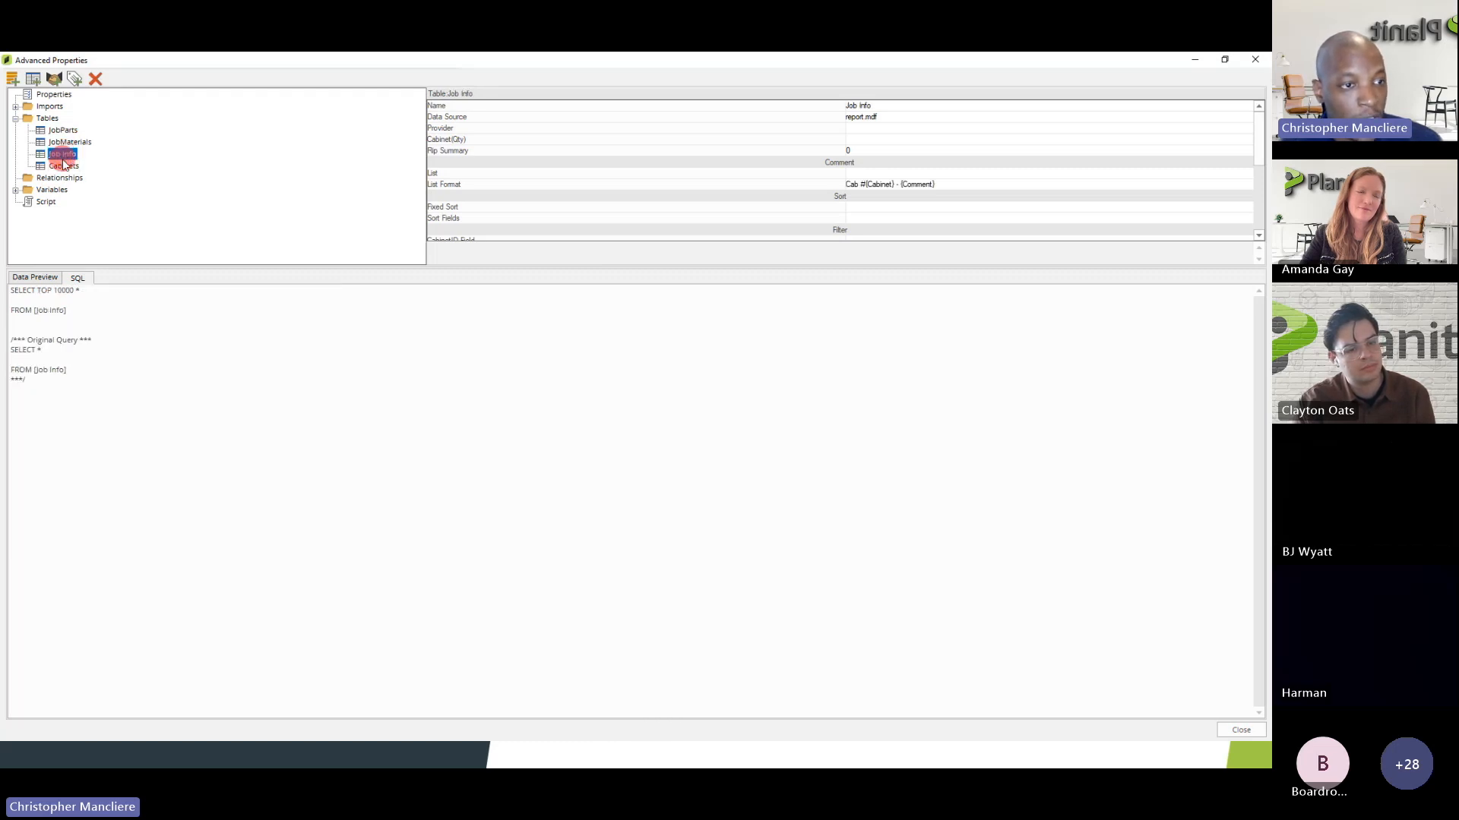
pyautogui.click(64, 166)
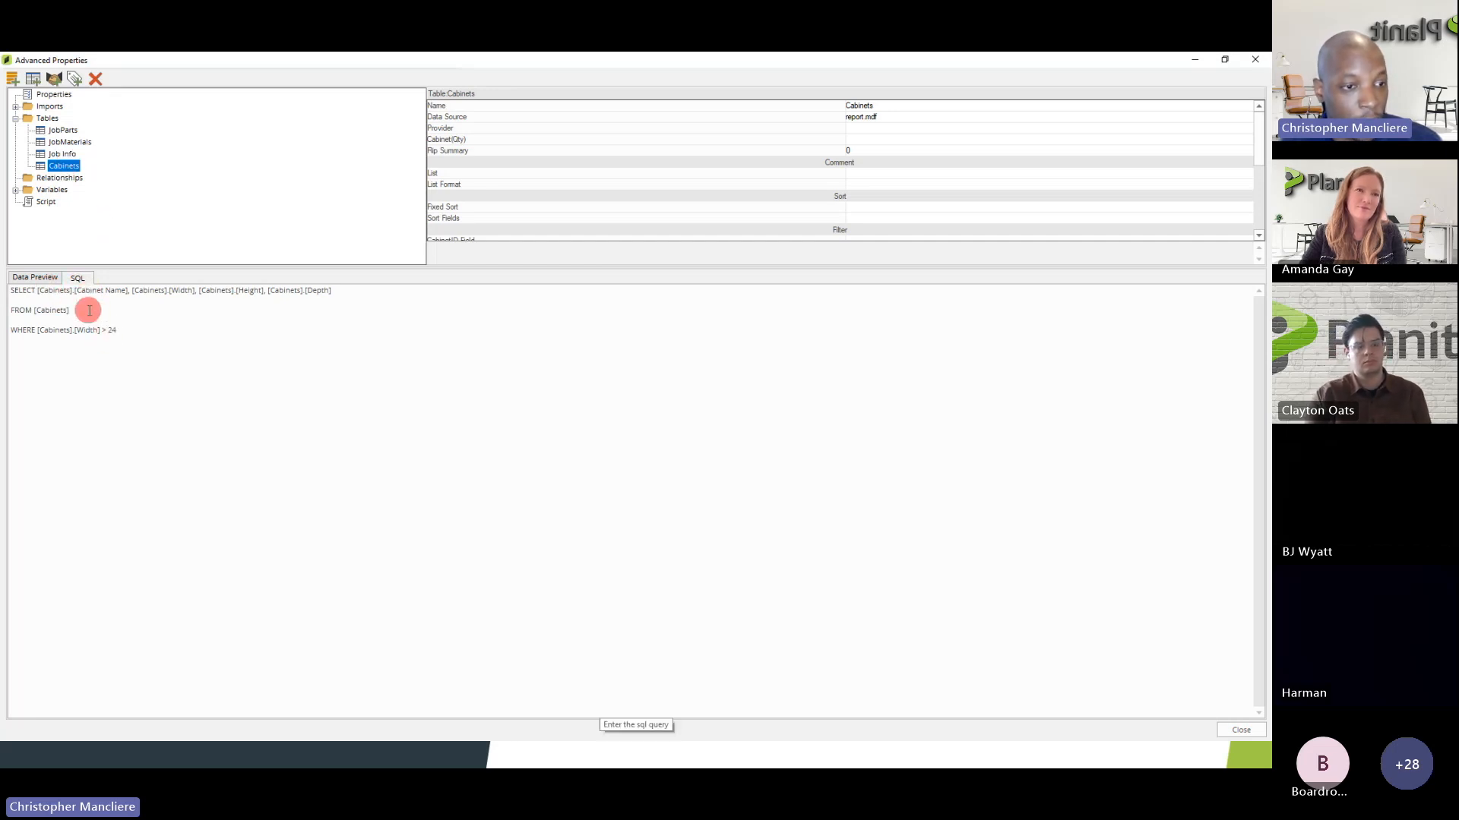
# - Test the syntax check by removing the > operator from the WHERE clause, and restore the operator before 24
pyautogui.click(115, 331)
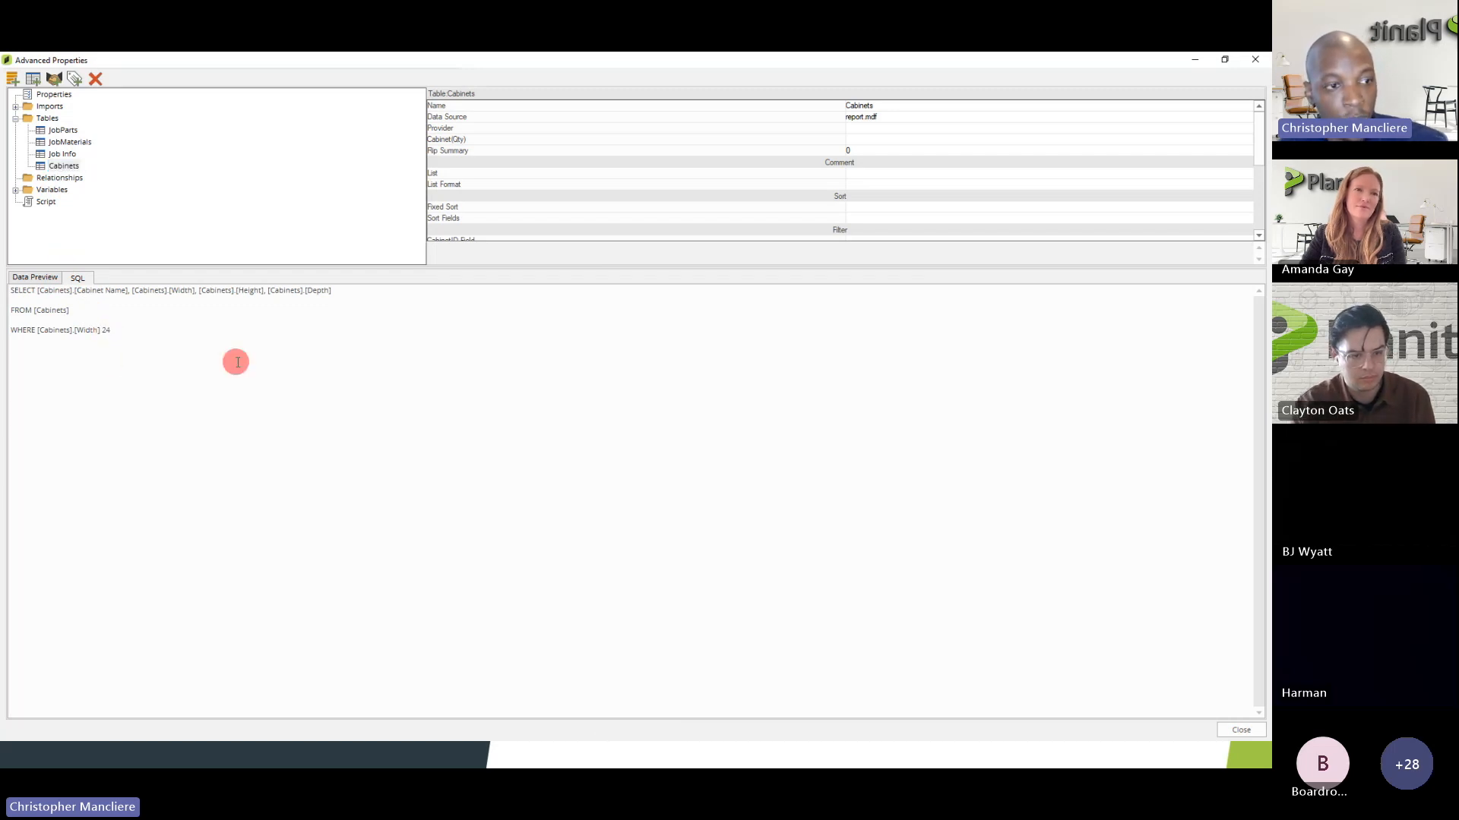
pyautogui.click(56, 155)
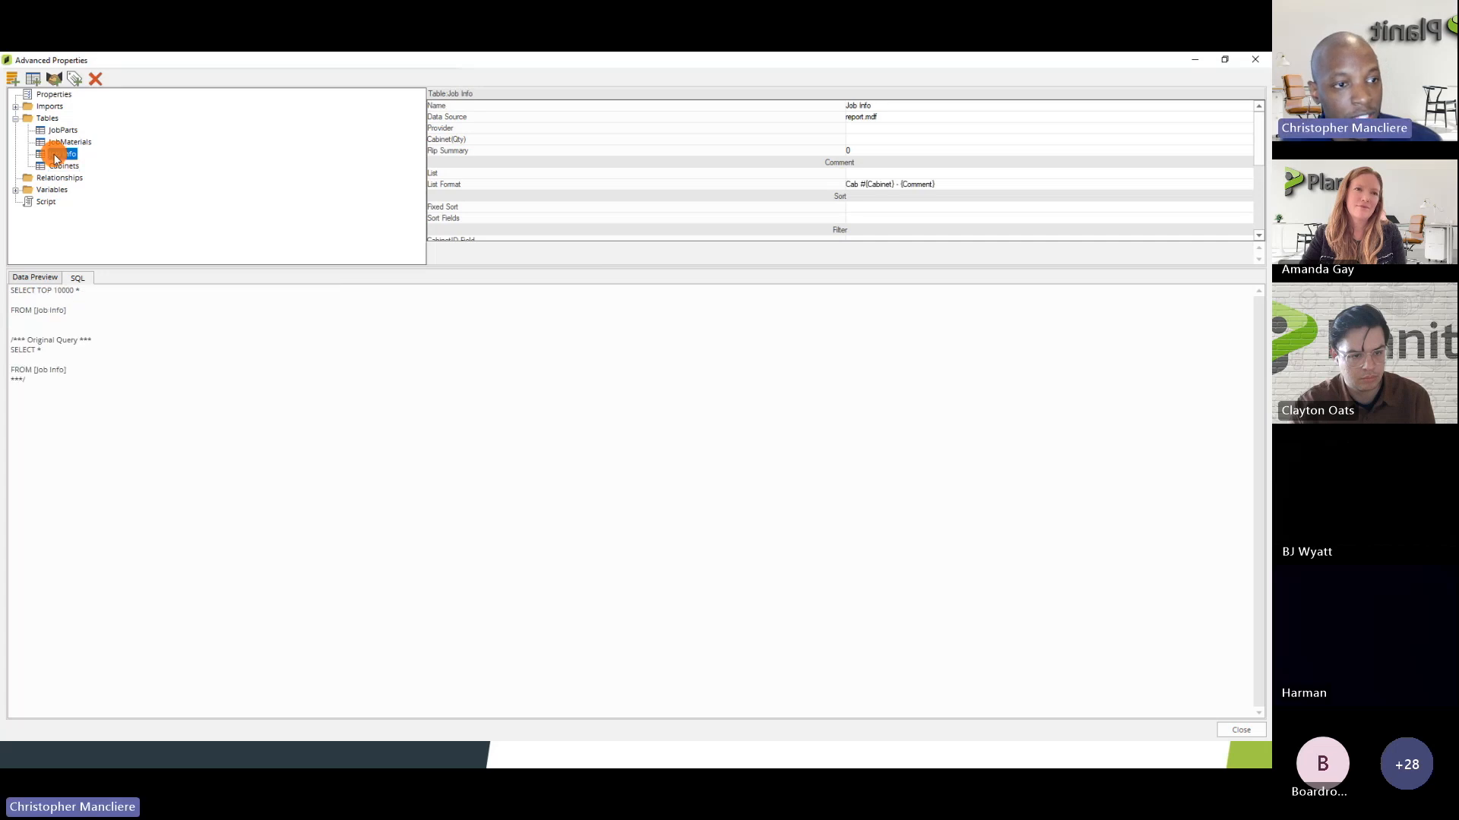
pyautogui.click(59, 166)
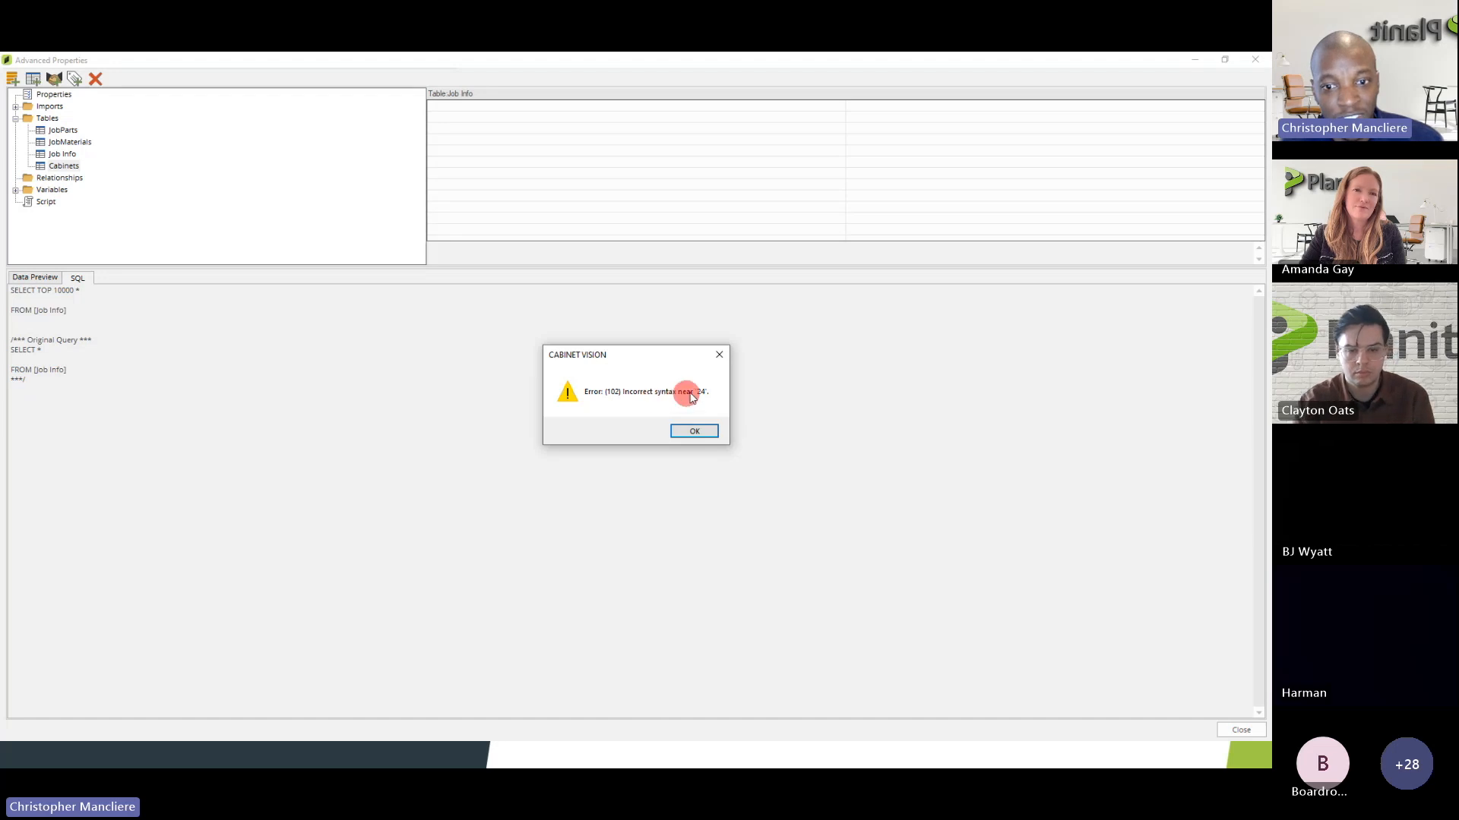
pyautogui.click(694, 430)
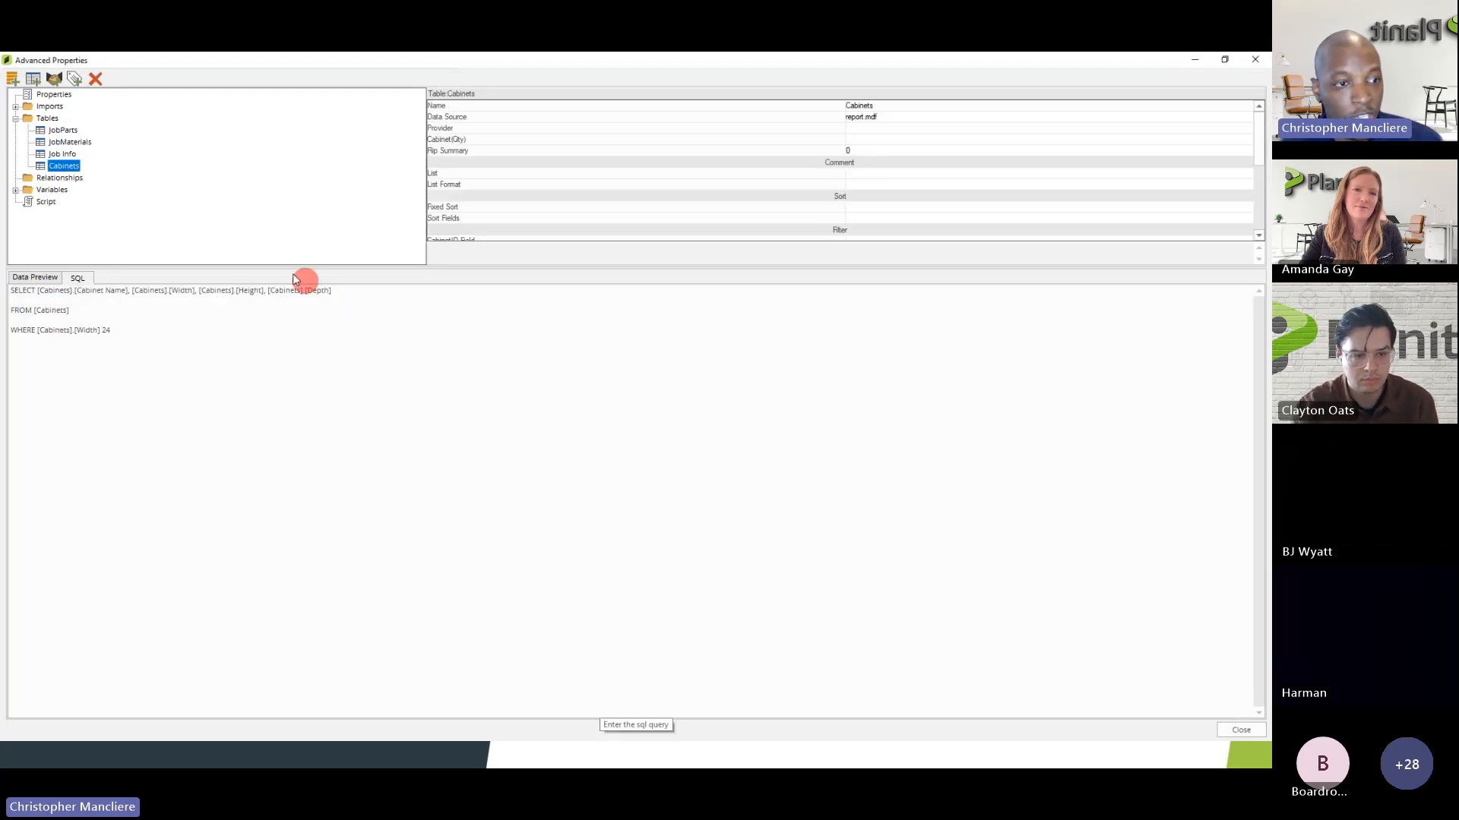
pyautogui.click(98, 330)
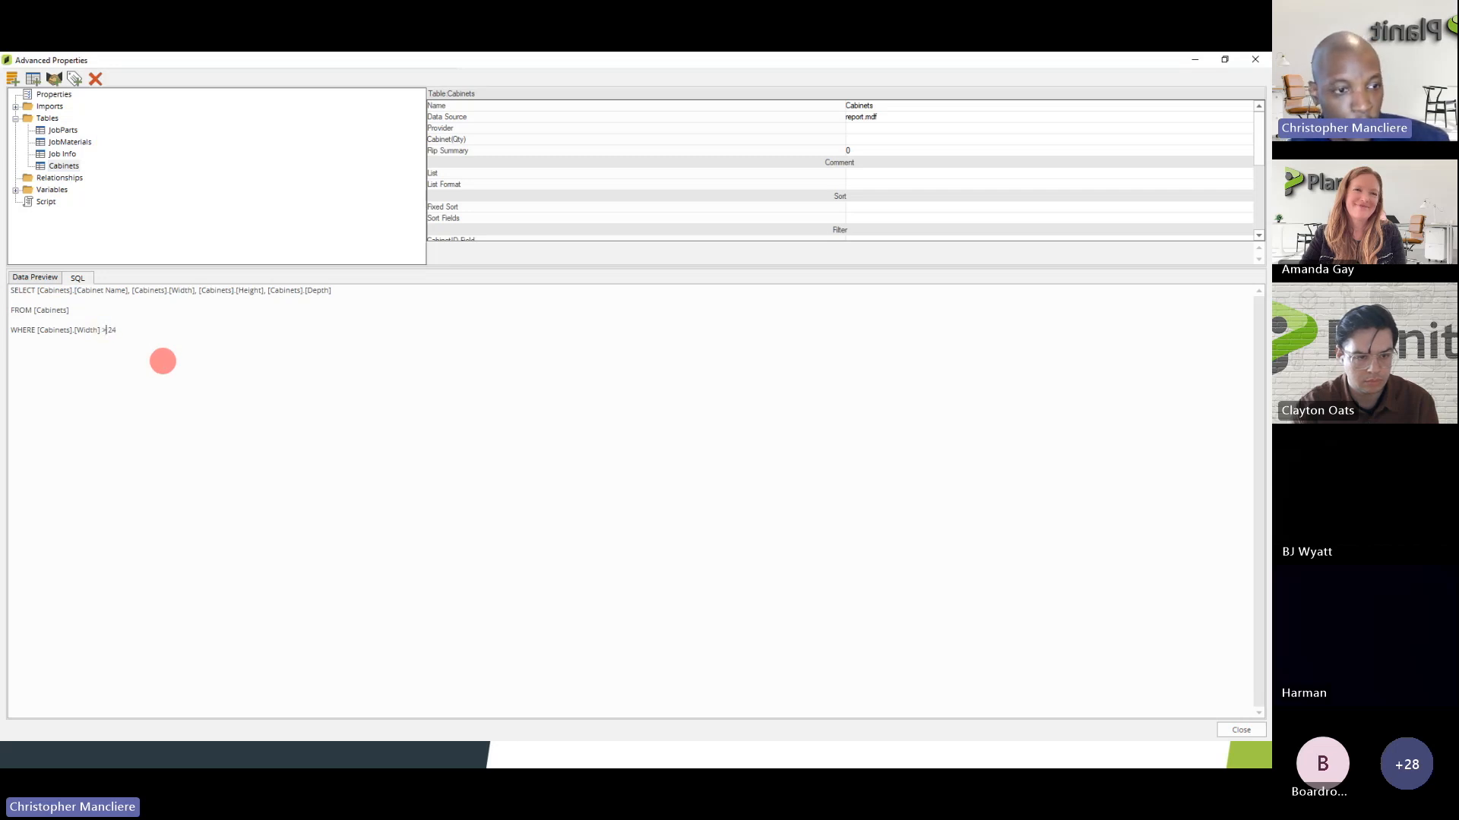
pyautogui.click(60, 154)
pyautogui.click(59, 166)
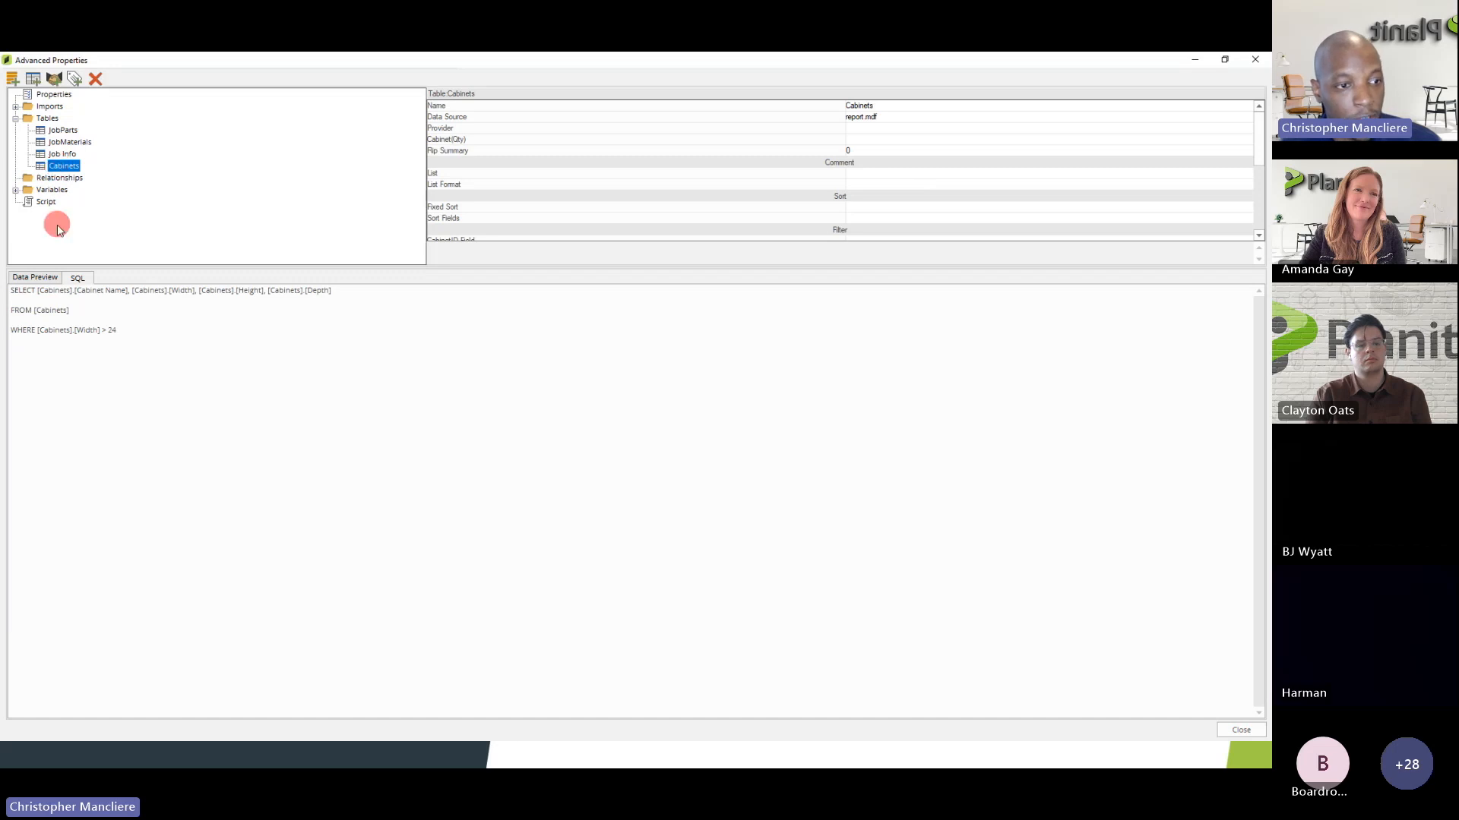
# - Check the filtered widths in the Cabinets table's data preview, review its SQL statement, and close the advanced properties
pyautogui.click(33, 279)
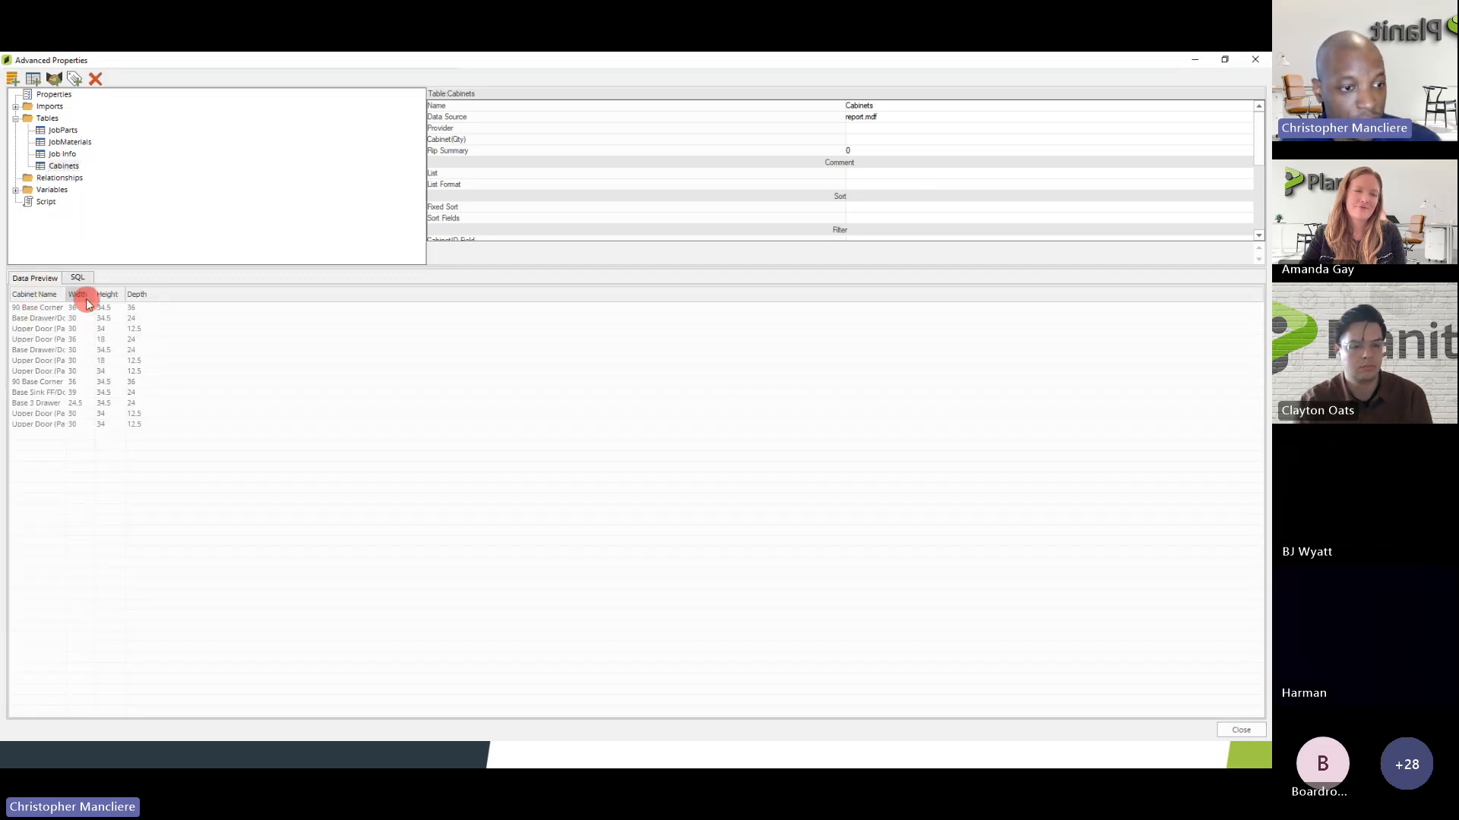
pyautogui.click(41, 404)
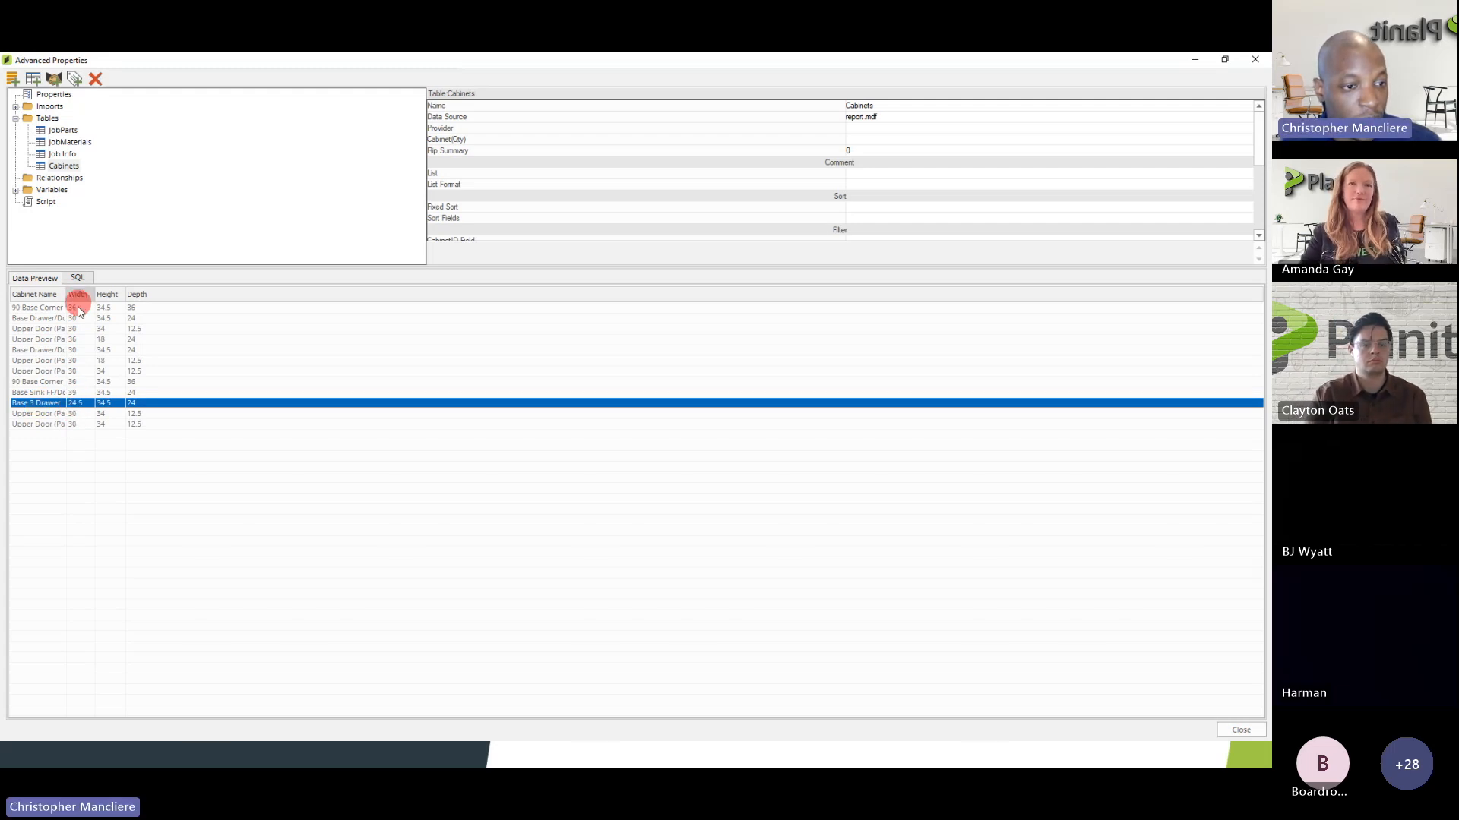
pyautogui.click(77, 277)
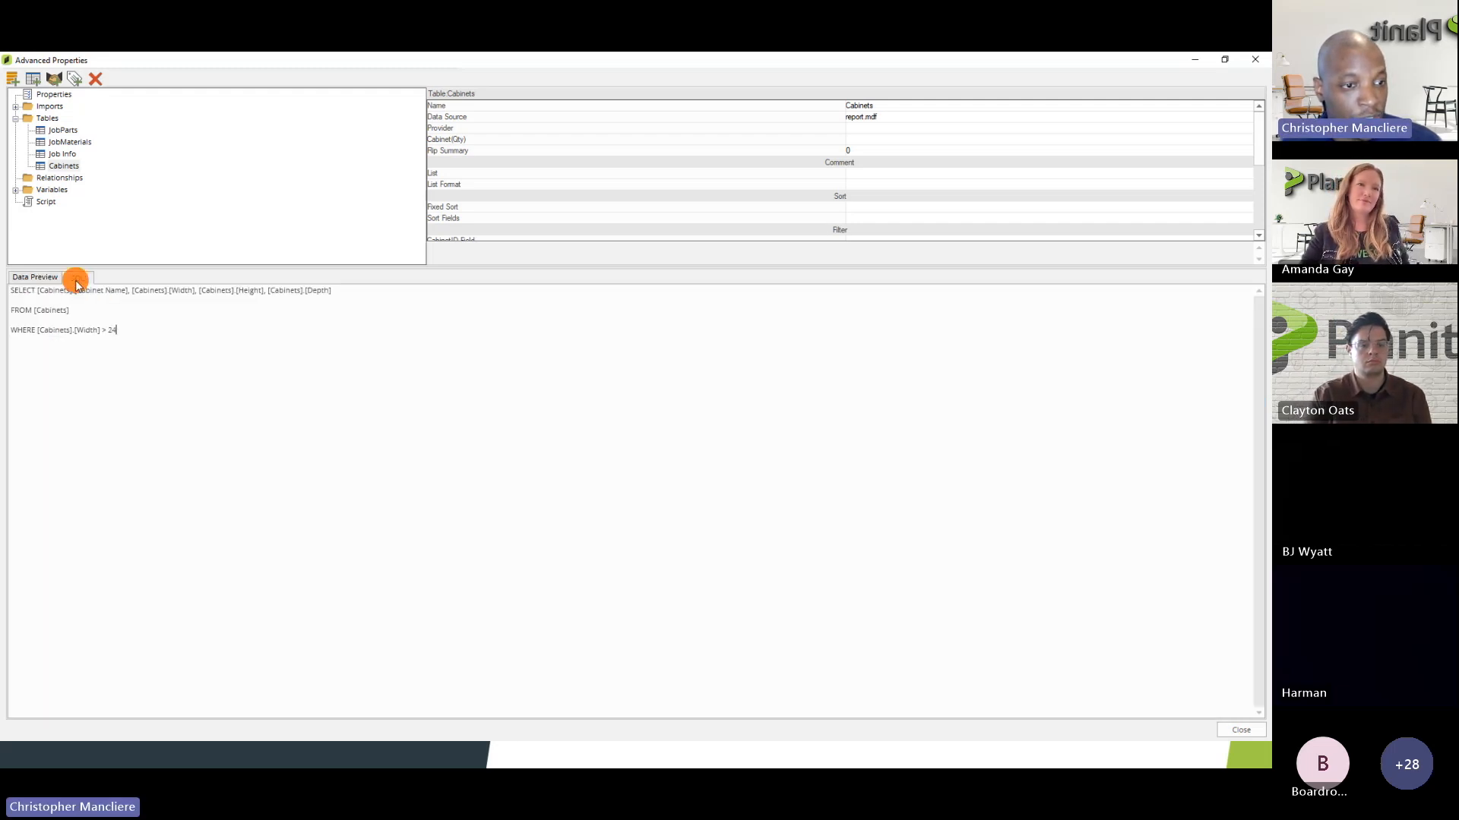
pyautogui.click(1233, 732)
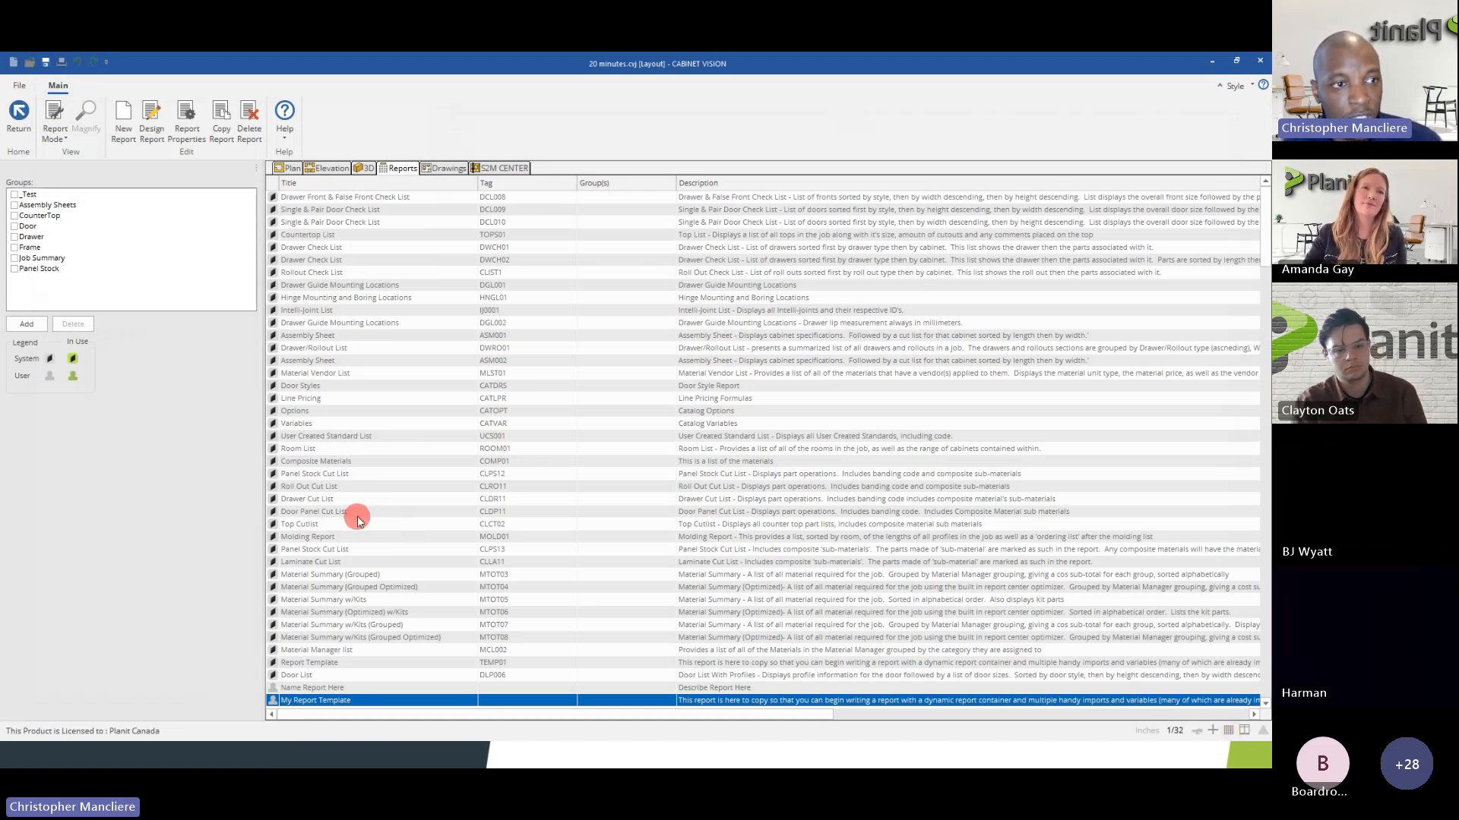
# - Preview and magnify the My Report Template report to check its cabinet table, and return to setup mode
pyautogui.click(53, 131)
pyautogui.click(67, 190)
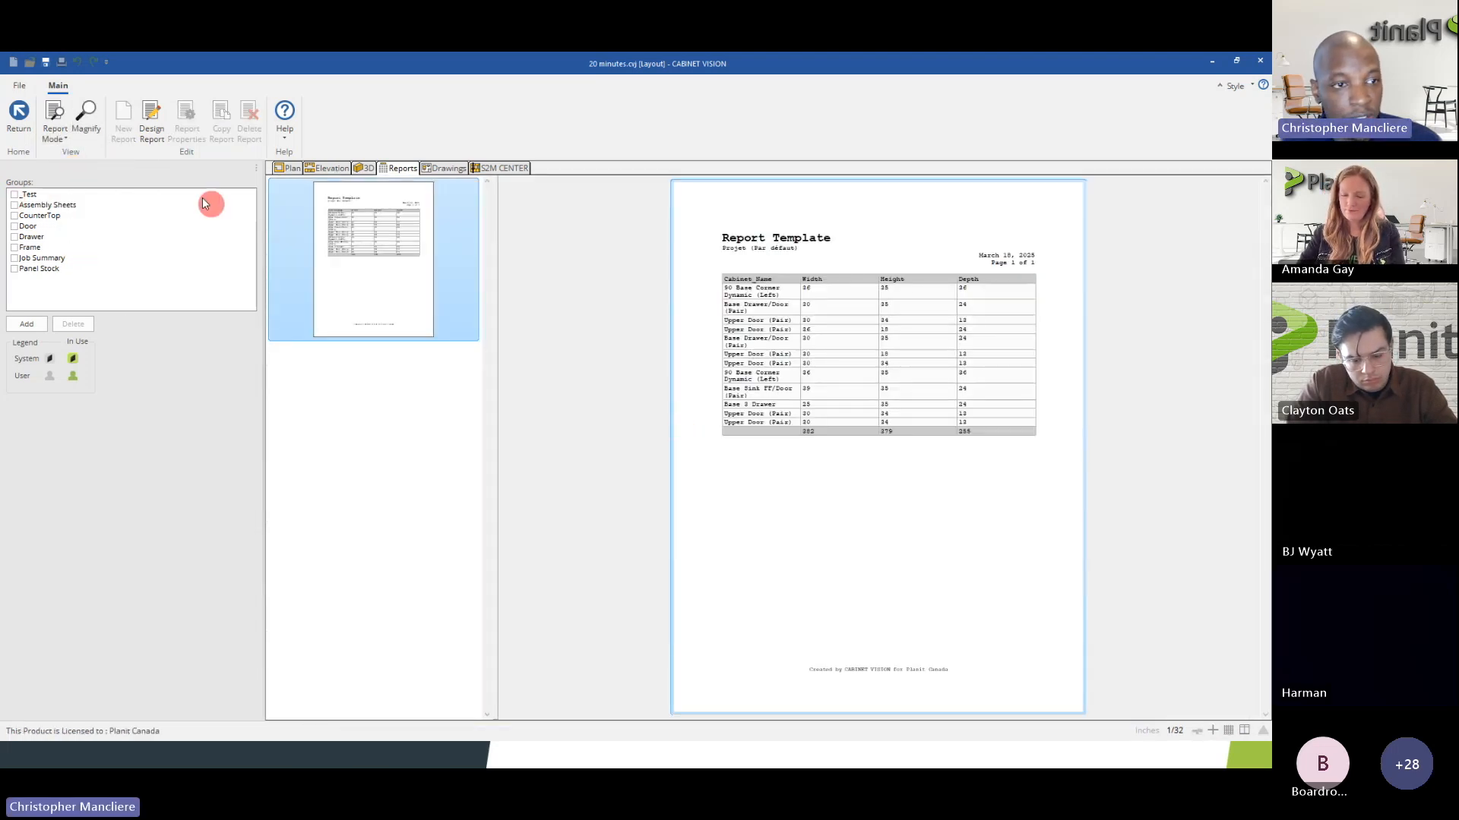
pyautogui.click(86, 120)
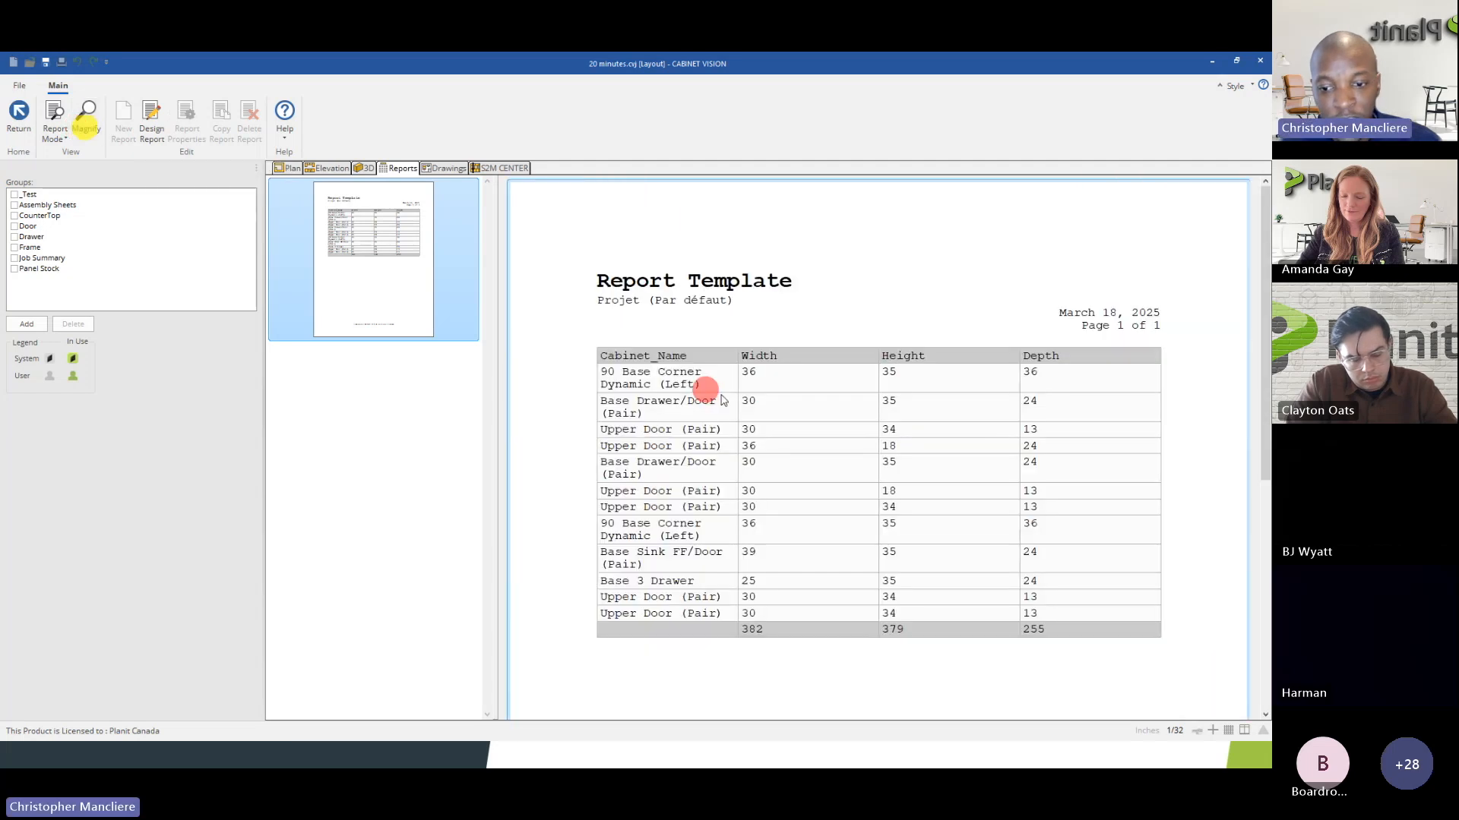
pyautogui.scroll(-3, 687, 403)
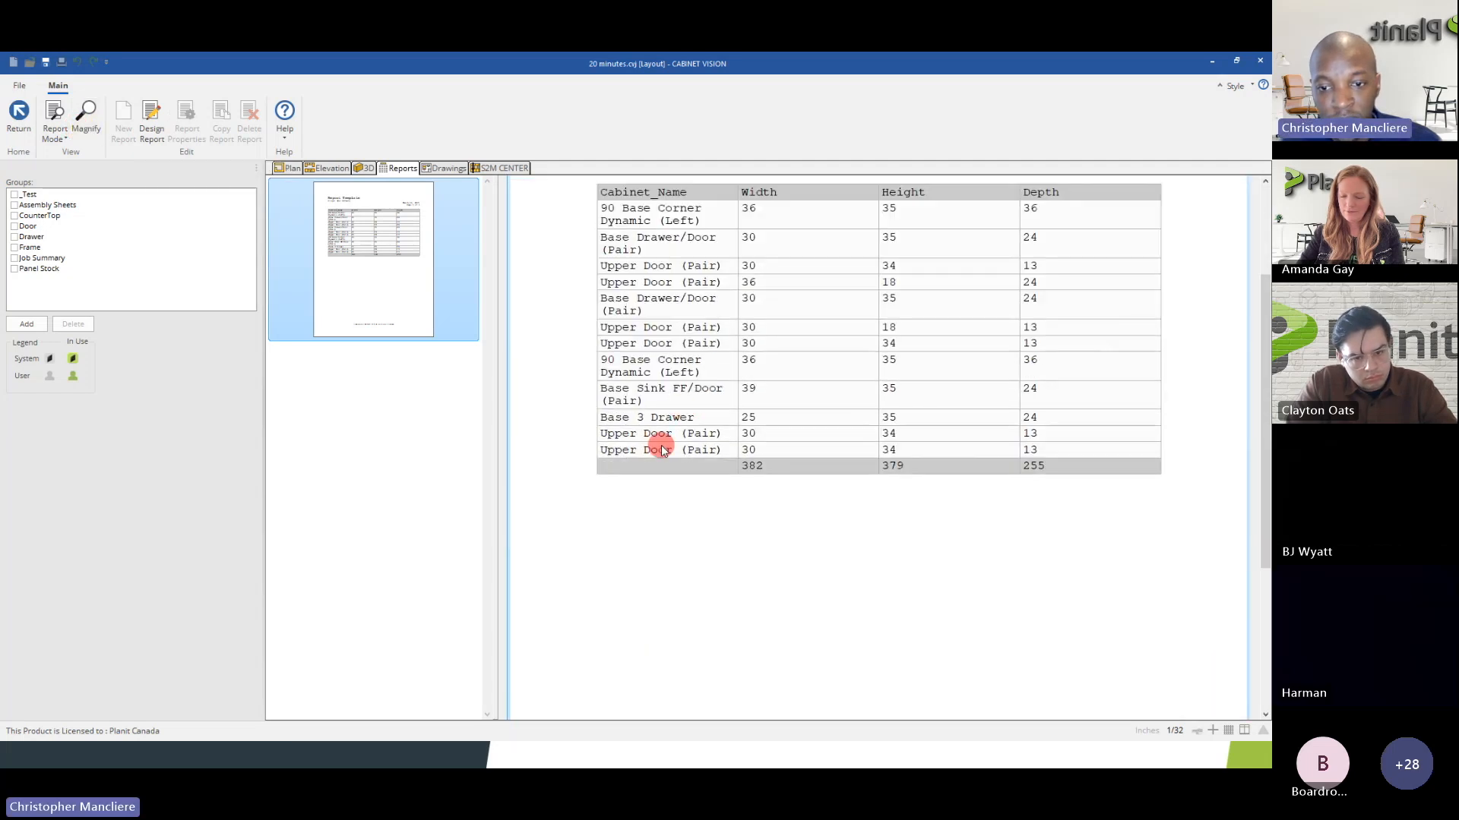
pyautogui.scroll(2, 662, 443)
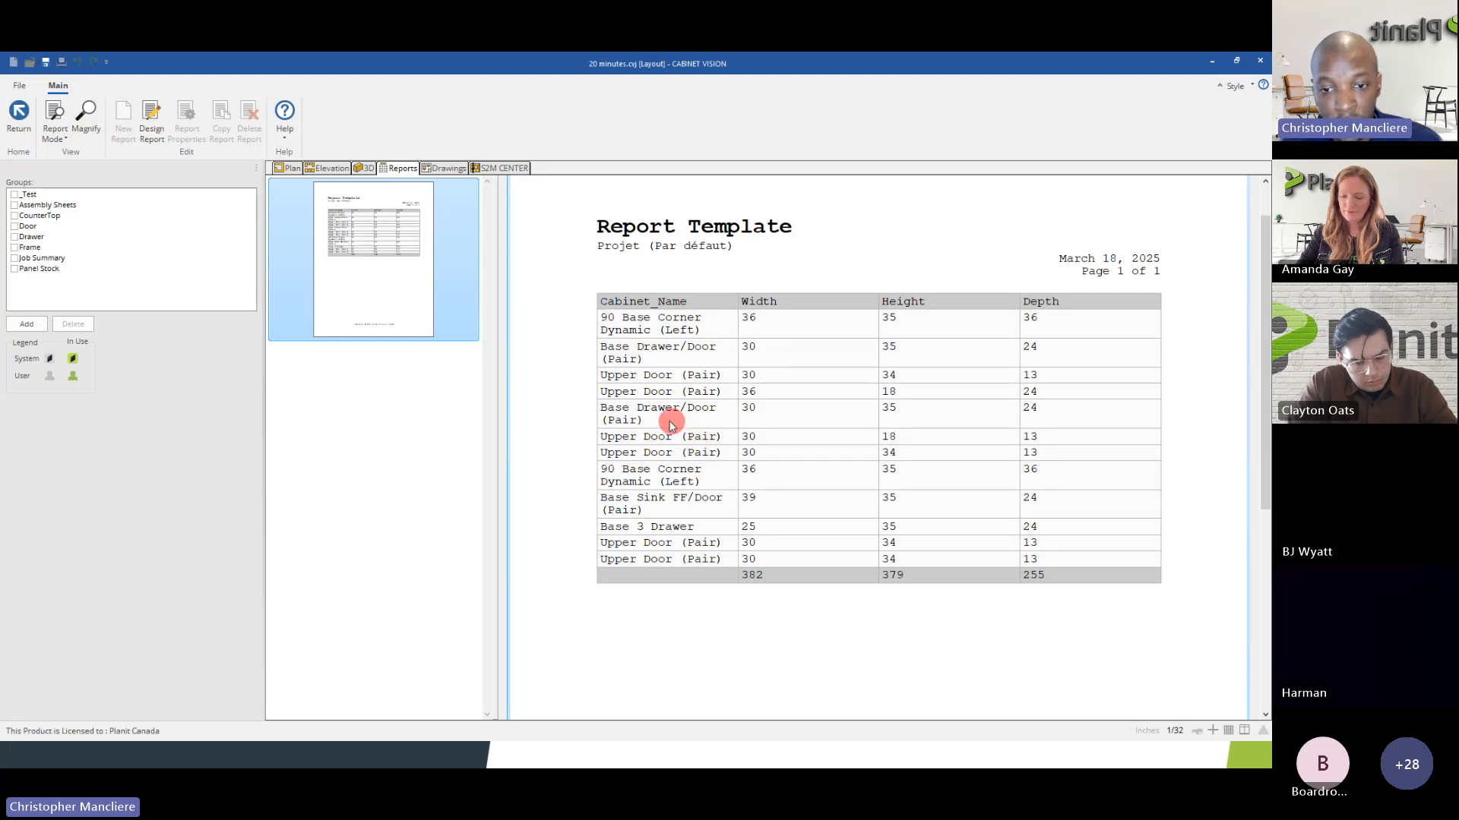
pyautogui.click(53, 135)
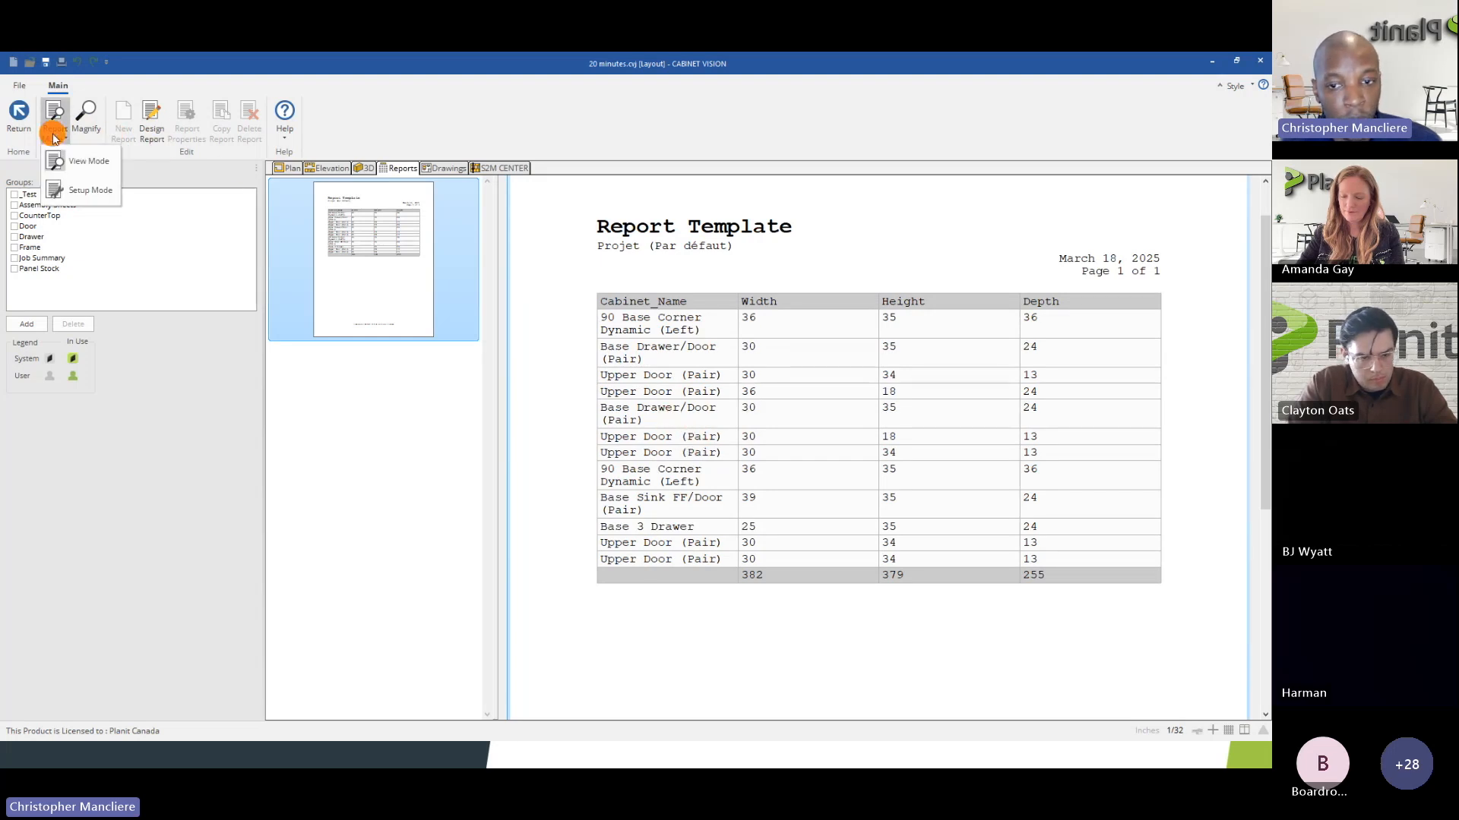
pyautogui.click(84, 192)
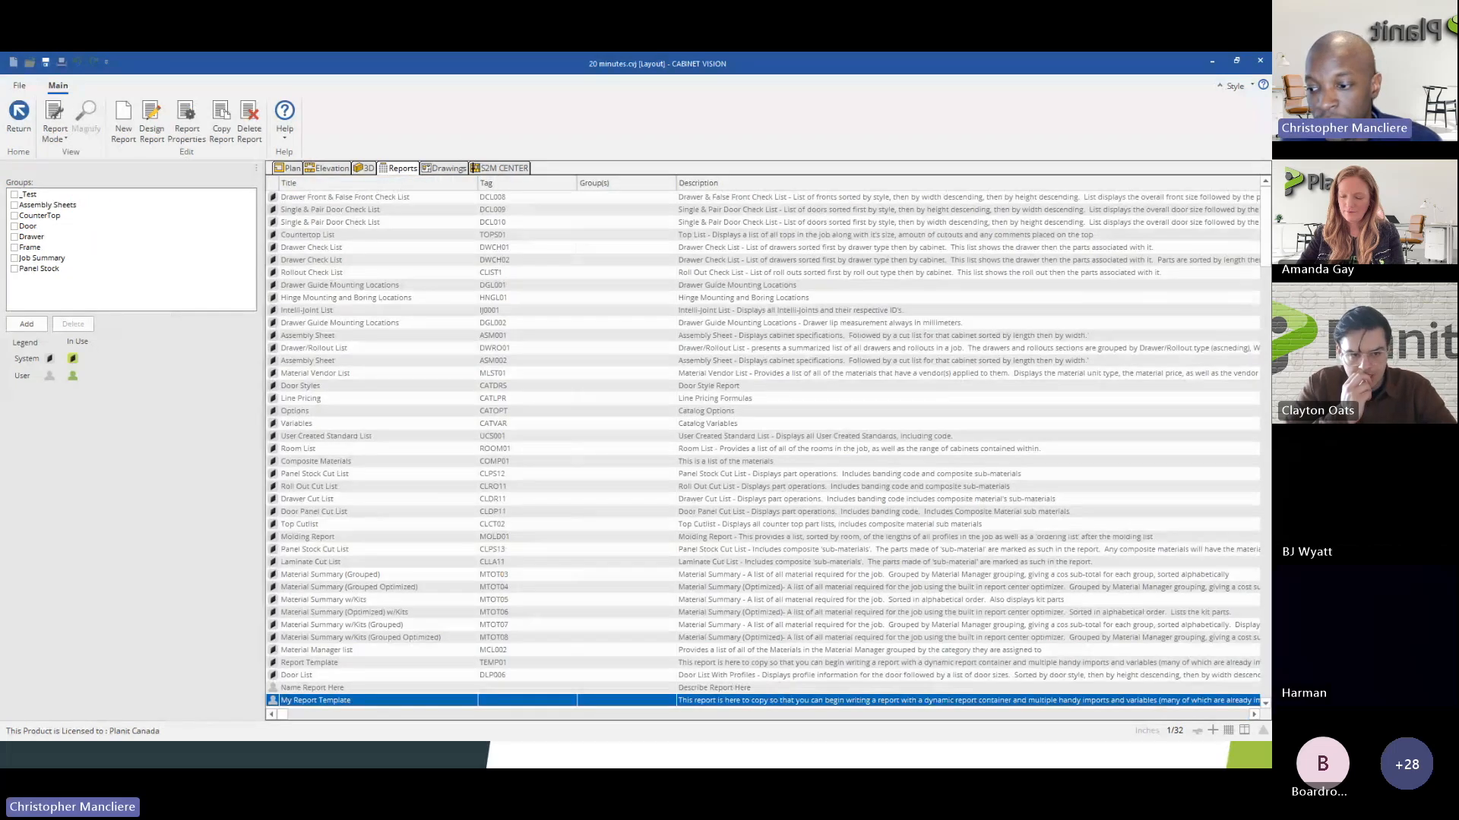
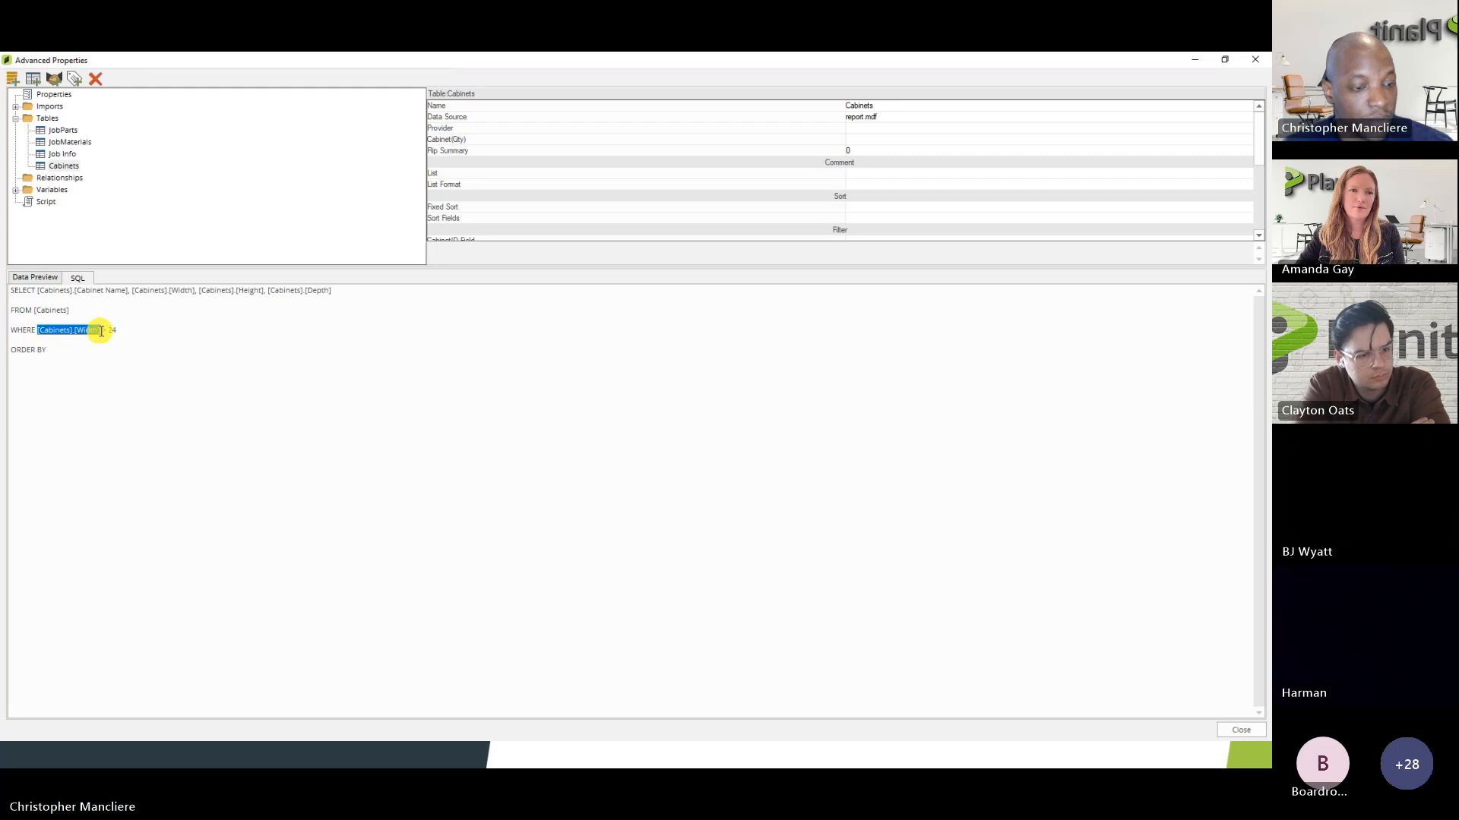
# - Complete the Cabinets table's SQL sort clause as ORDER BY [Cabinets].[Width], and reselect the table to validate it
pyautogui.click(67, 351)
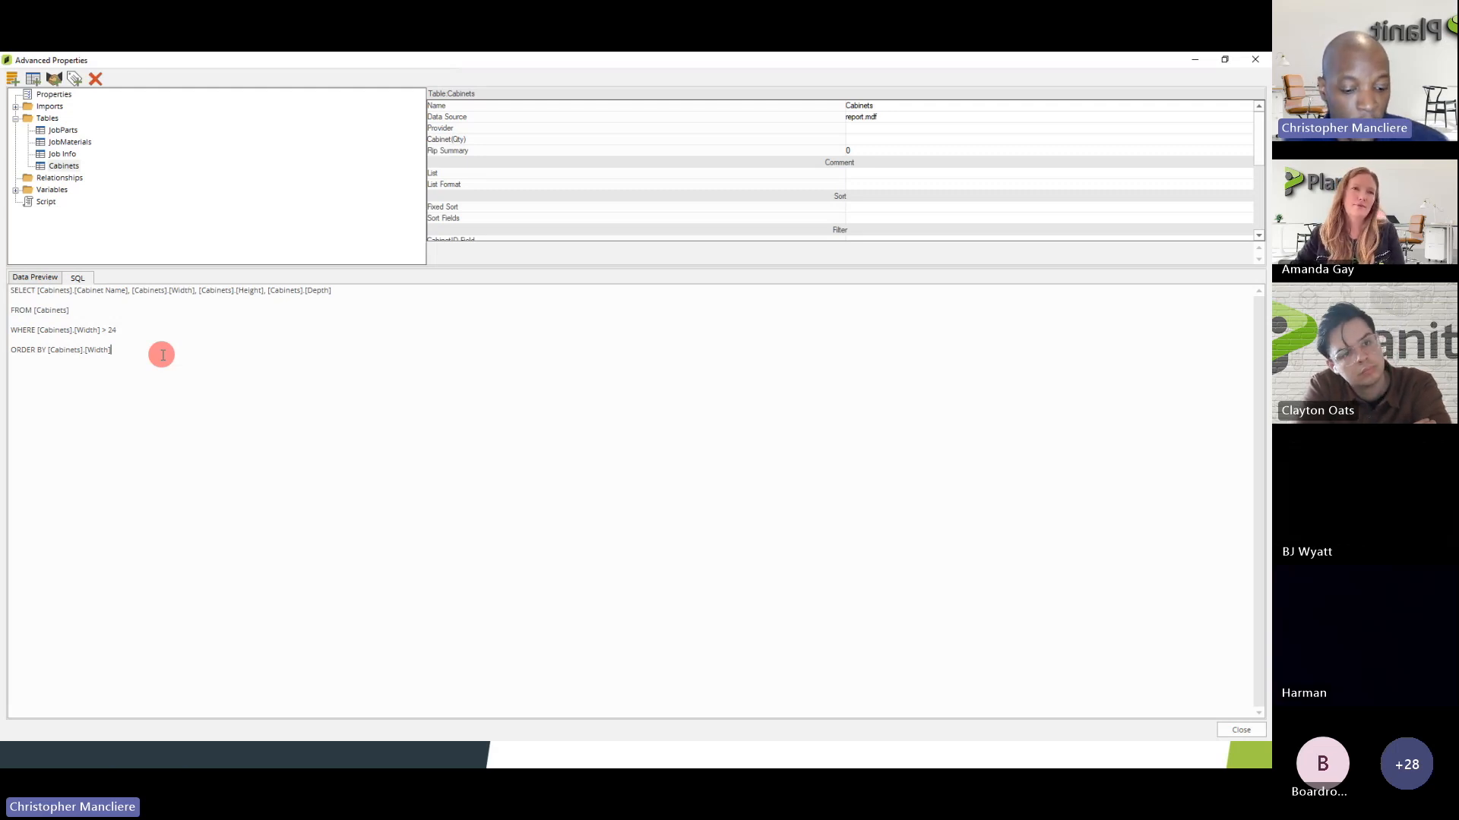
pyautogui.write('DESC')
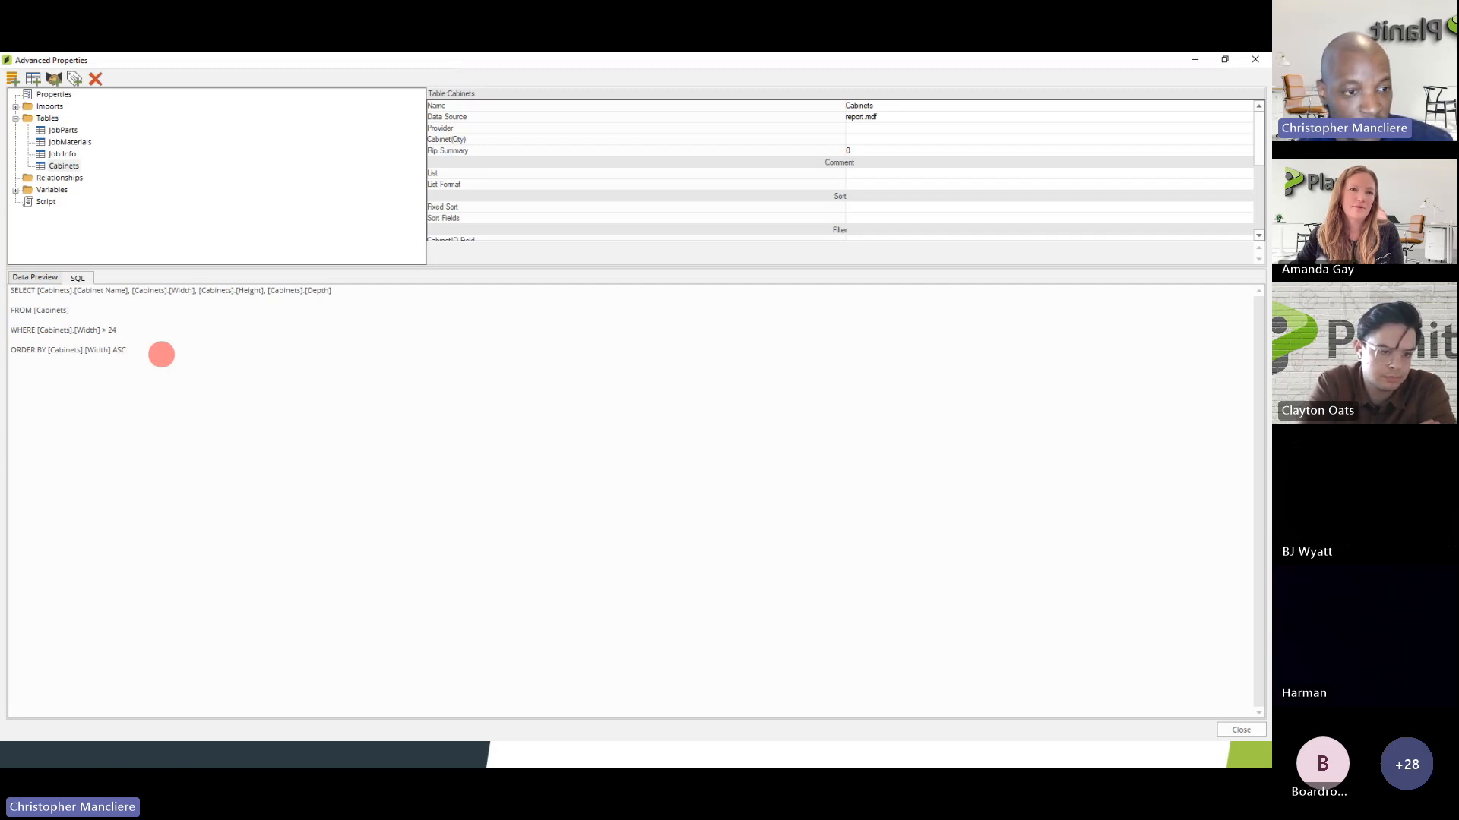
pyautogui.click(64, 143)
pyautogui.click(64, 166)
# - Examine the order of the widths from first to last row in the Cabinets table's data preview
pyautogui.click(30, 277)
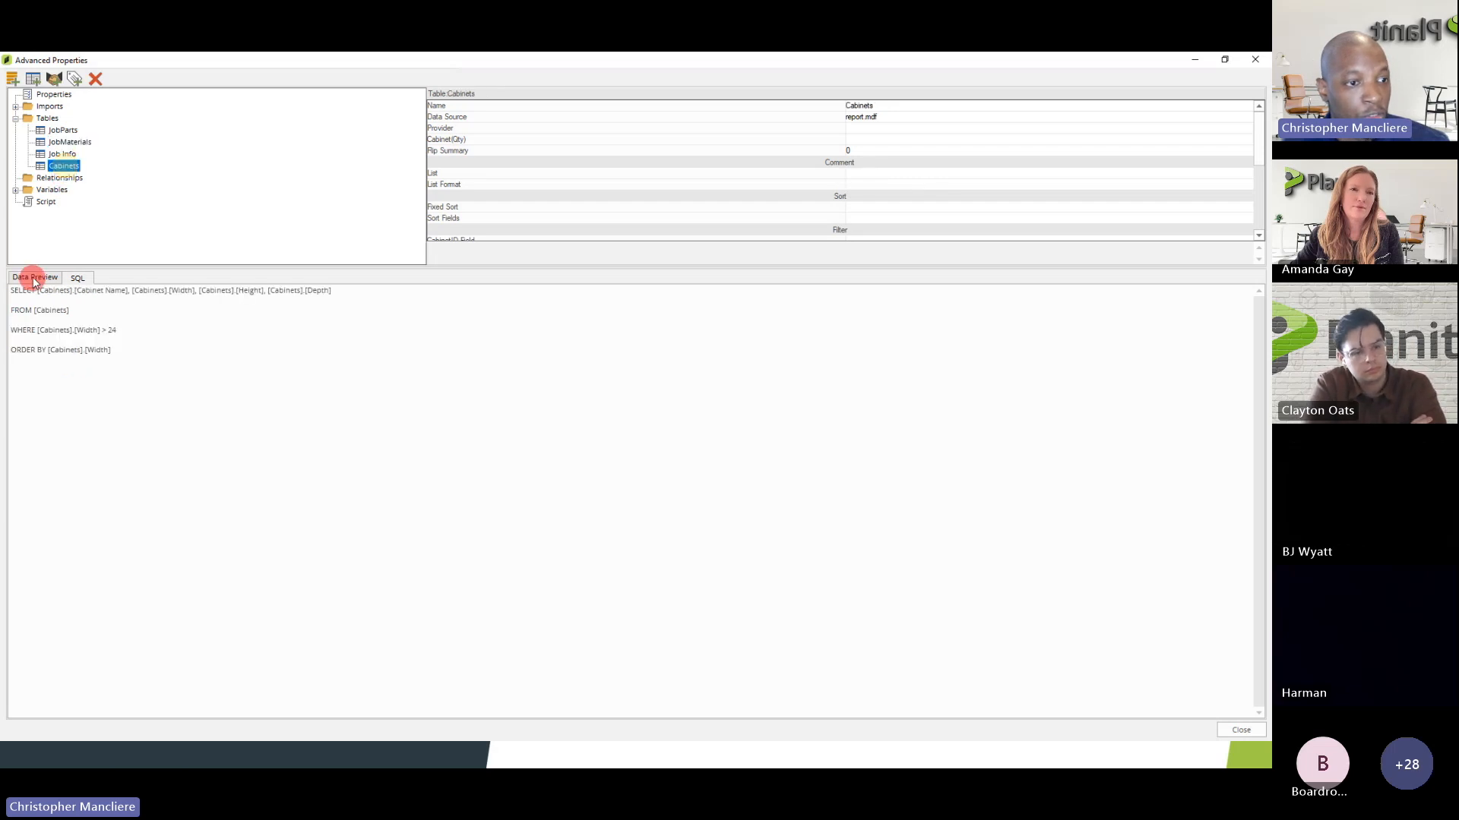
pyautogui.click(76, 318)
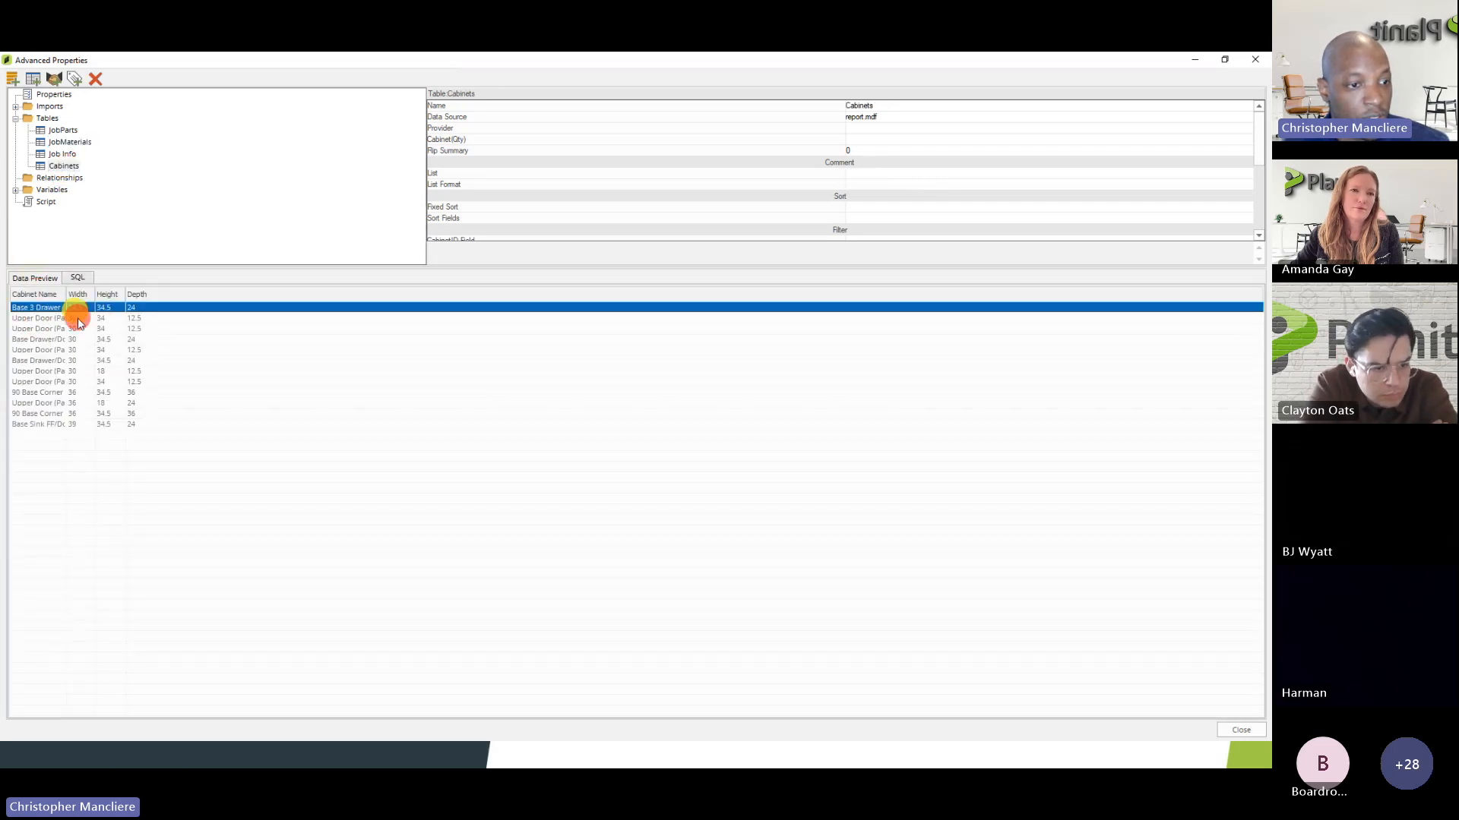
pyautogui.click(75, 424)
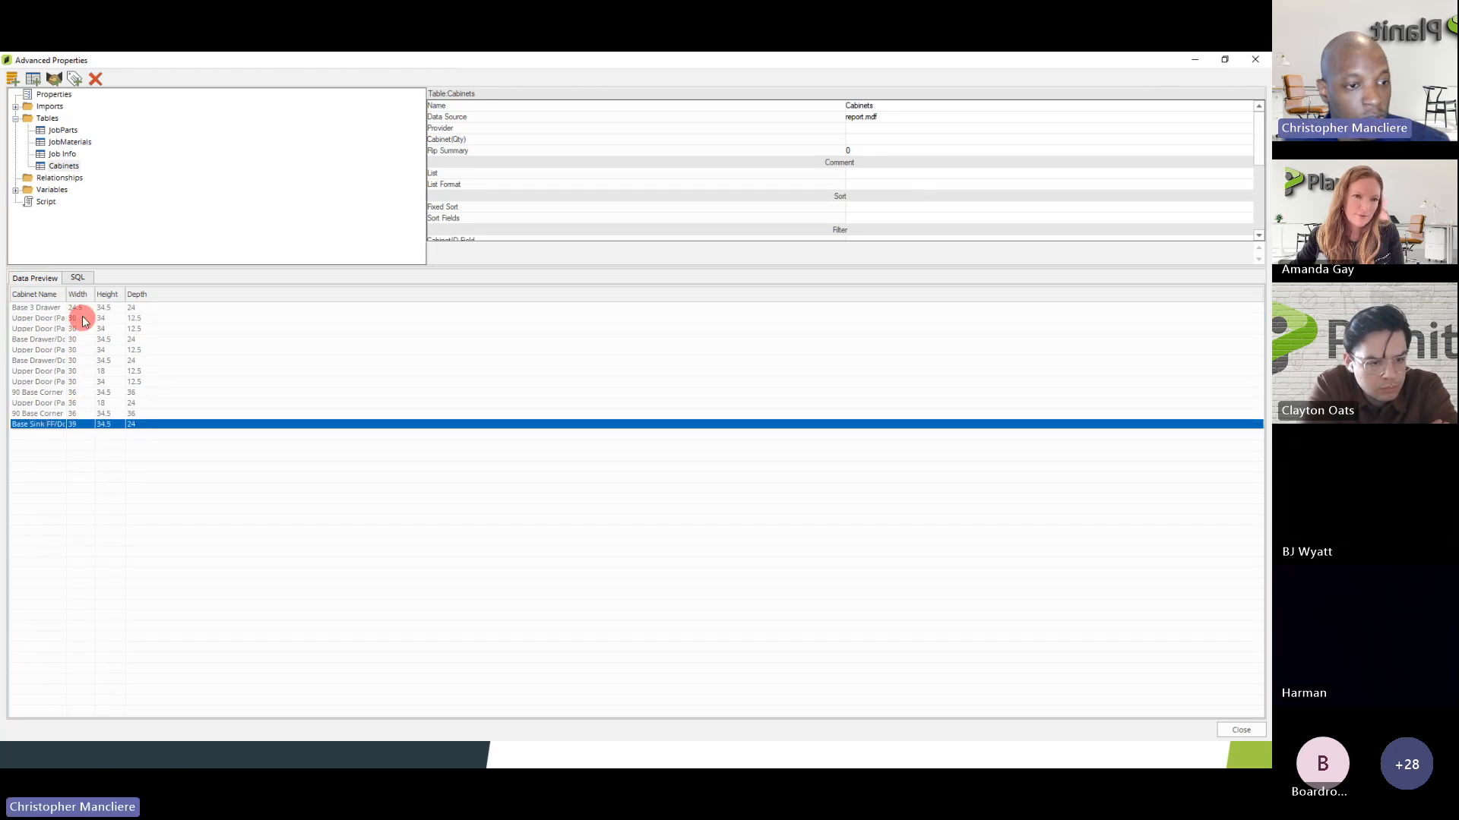
pyautogui.click(76, 318)
pyautogui.click(76, 360)
pyautogui.click(78, 424)
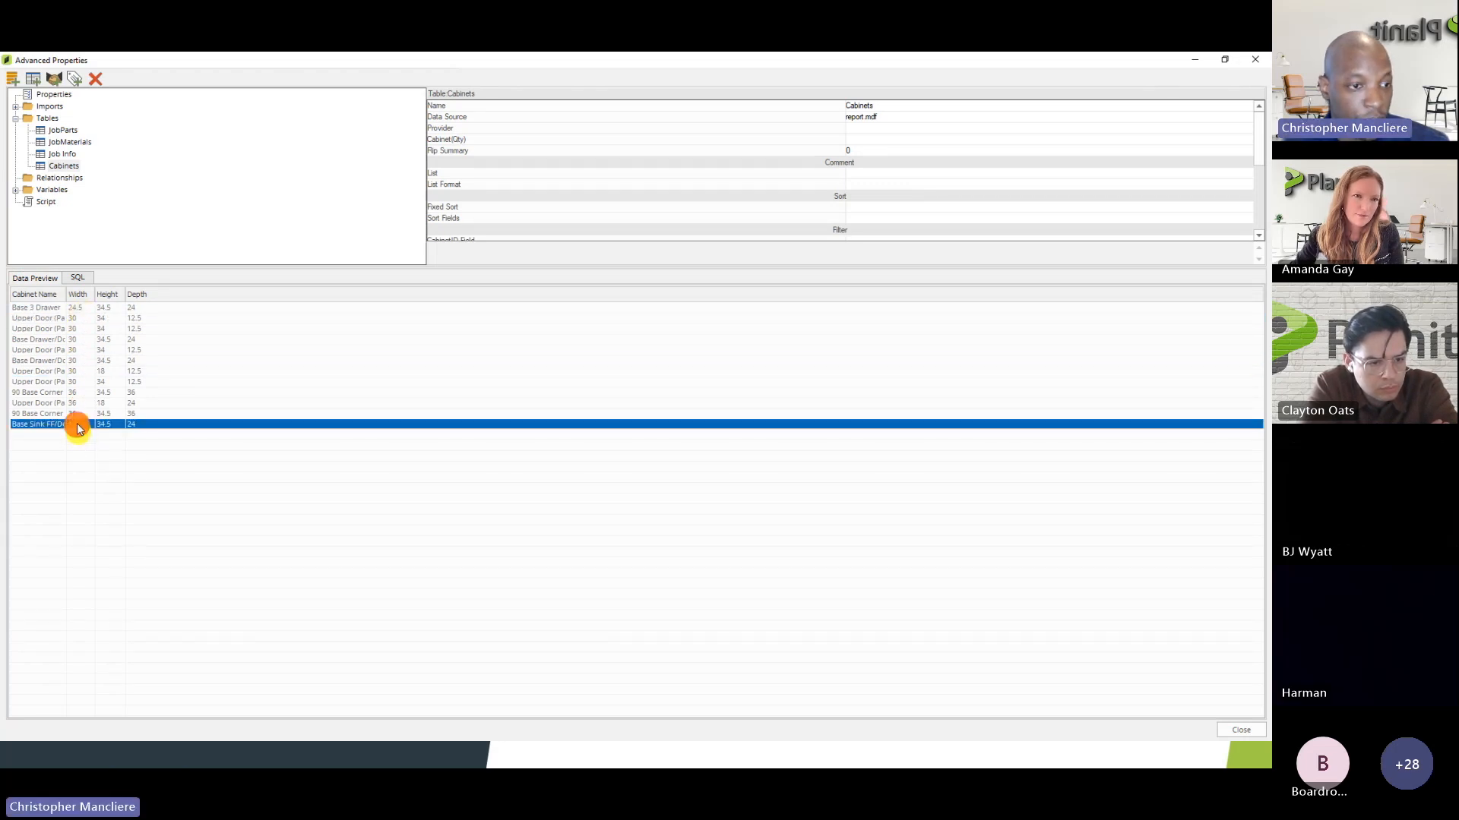
# - Add DESC after [Cabinets].[Width] in the ORDER BY clause, reselect the Cabinets table and check its data preview
pyautogui.click(76, 278)
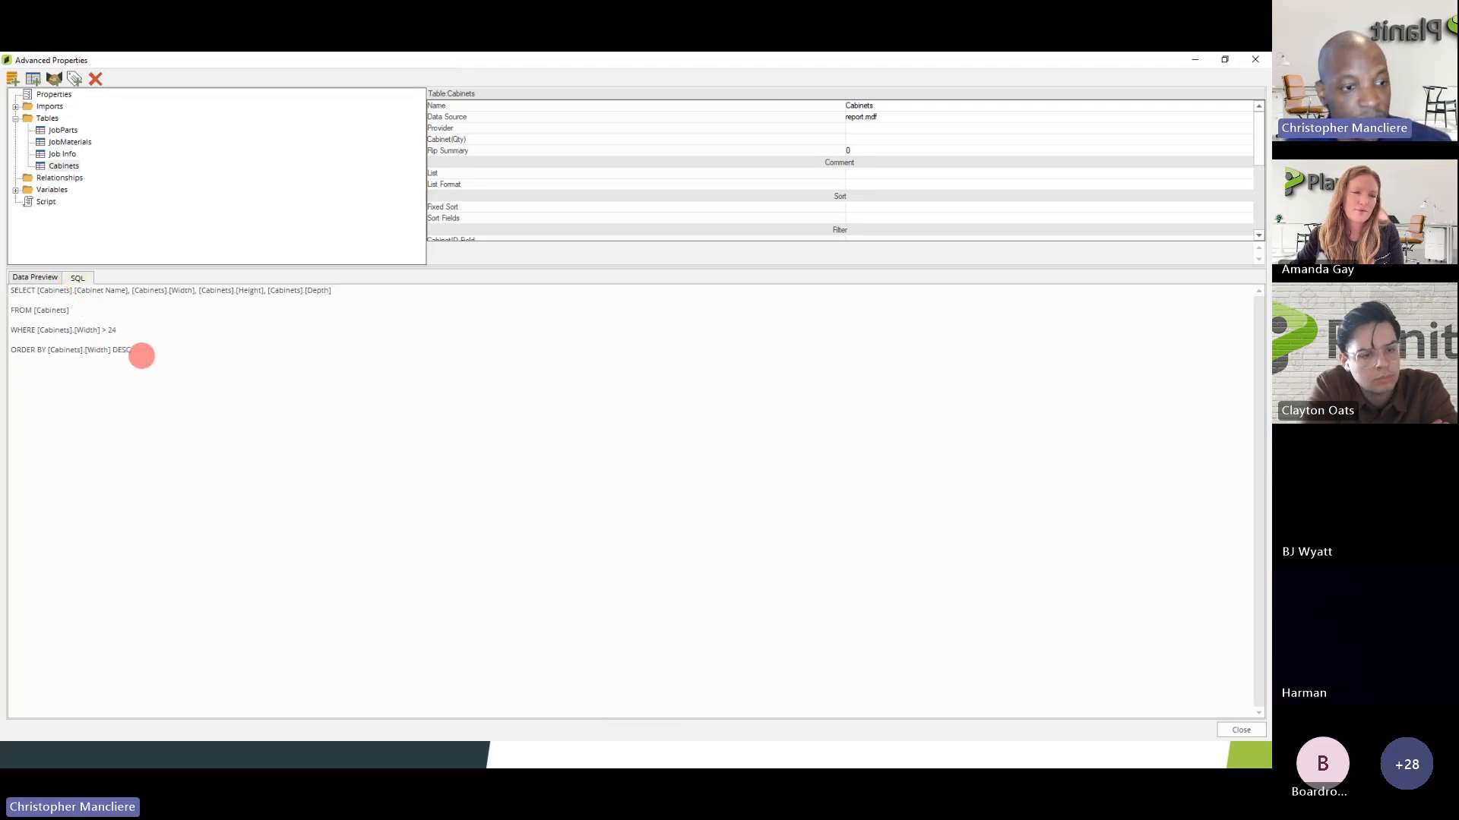
pyautogui.click(62, 154)
pyautogui.click(64, 167)
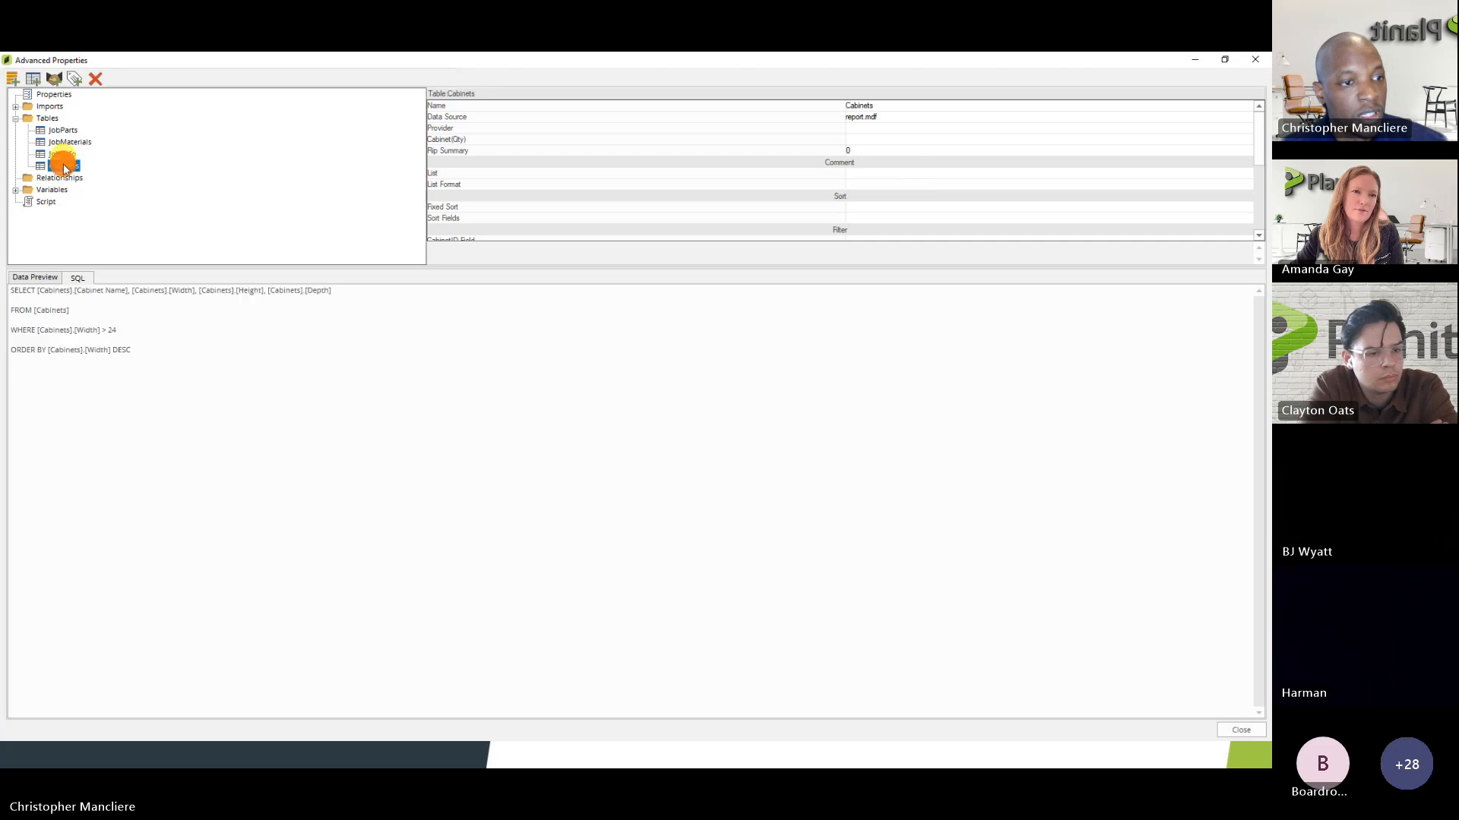
pyautogui.click(53, 278)
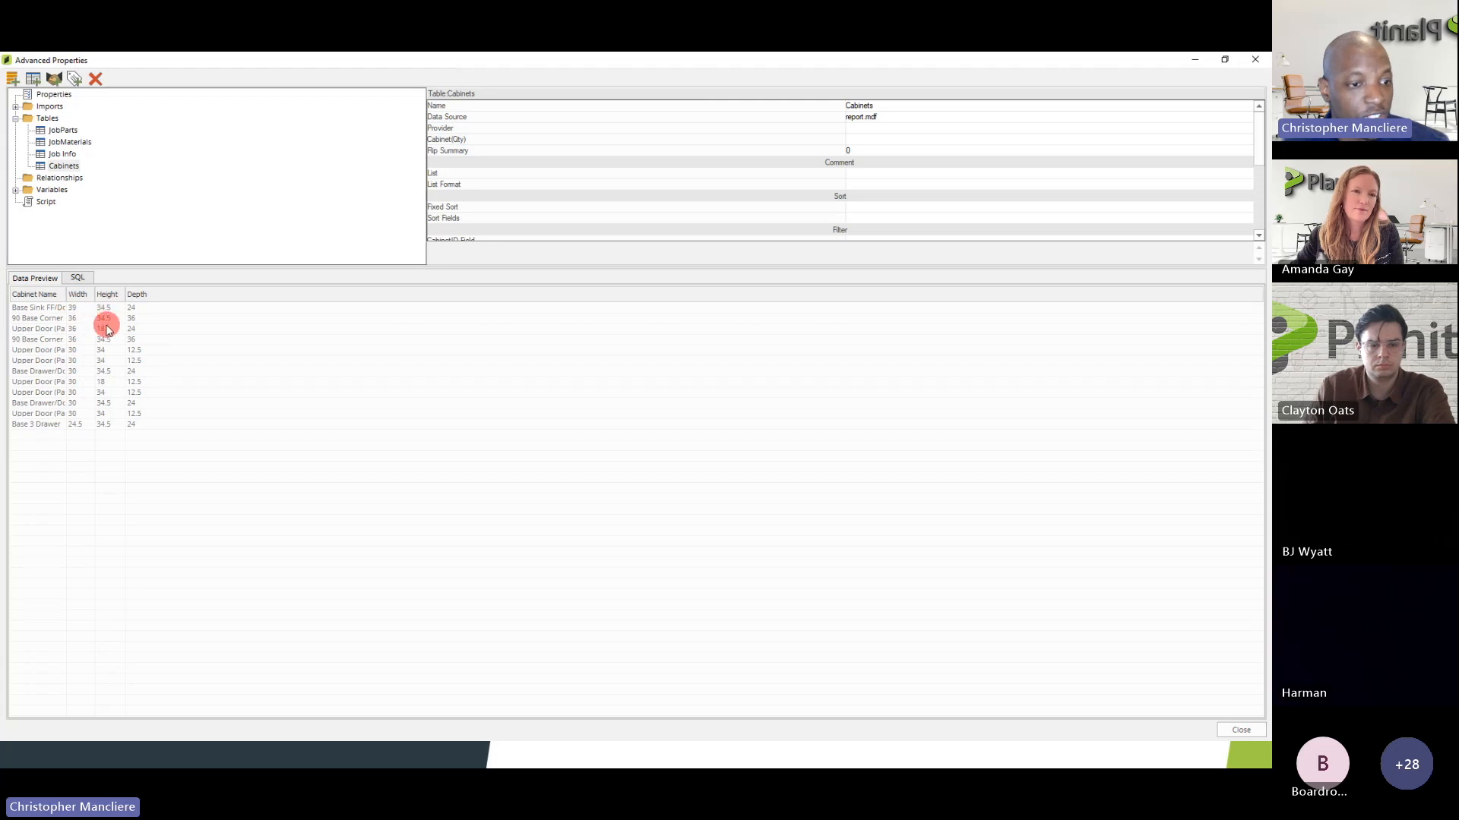
# - Extend the Cabinets sort clause to ORDER BY [Cabinets].[Width] DESC, [Cabinets].[Height] DESC, and reselect the table to validate it
pyautogui.click(80, 277)
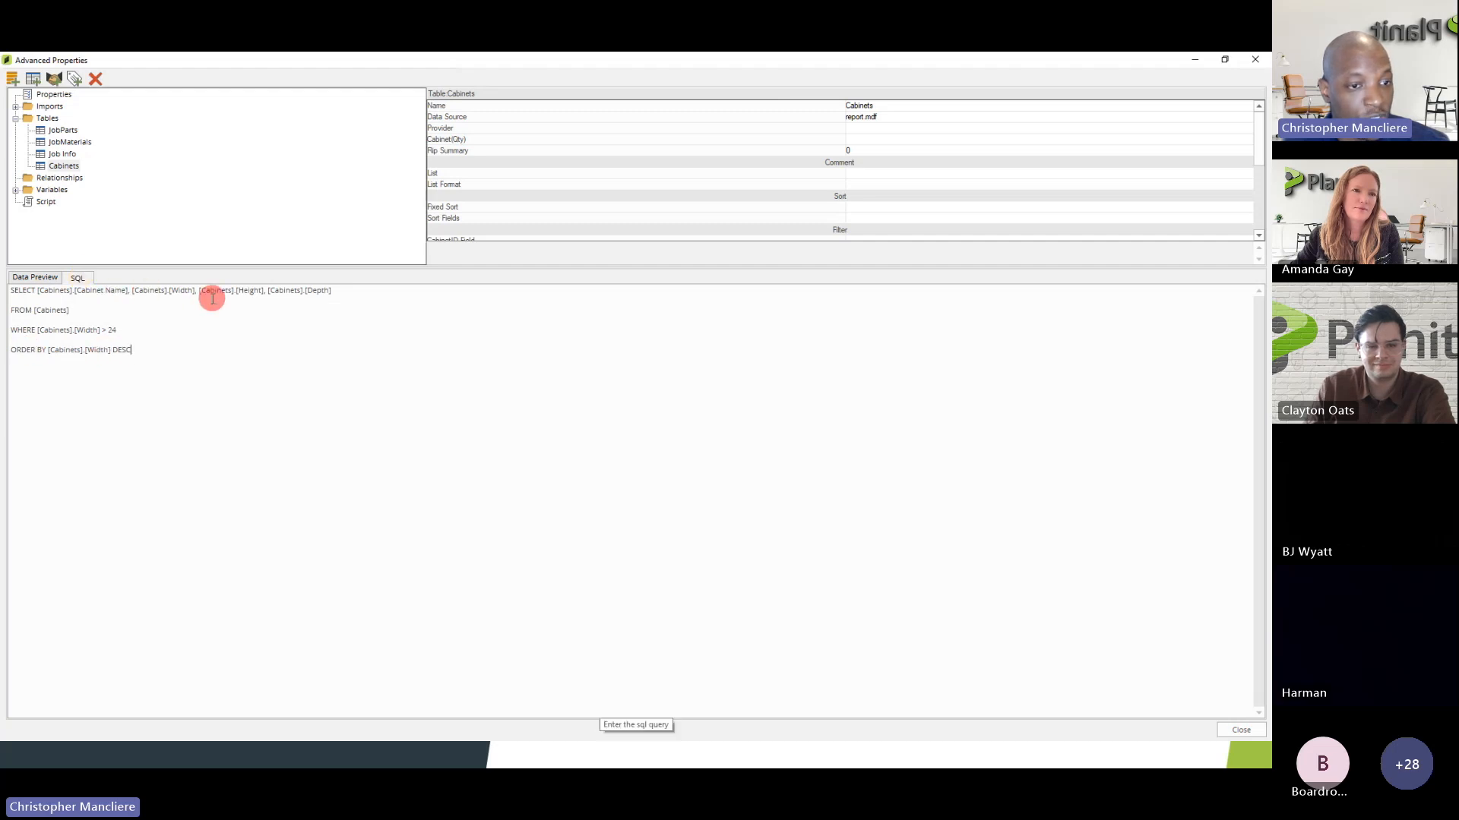
pyautogui.moveTo(199, 290); pyautogui.dragTo(262, 290)
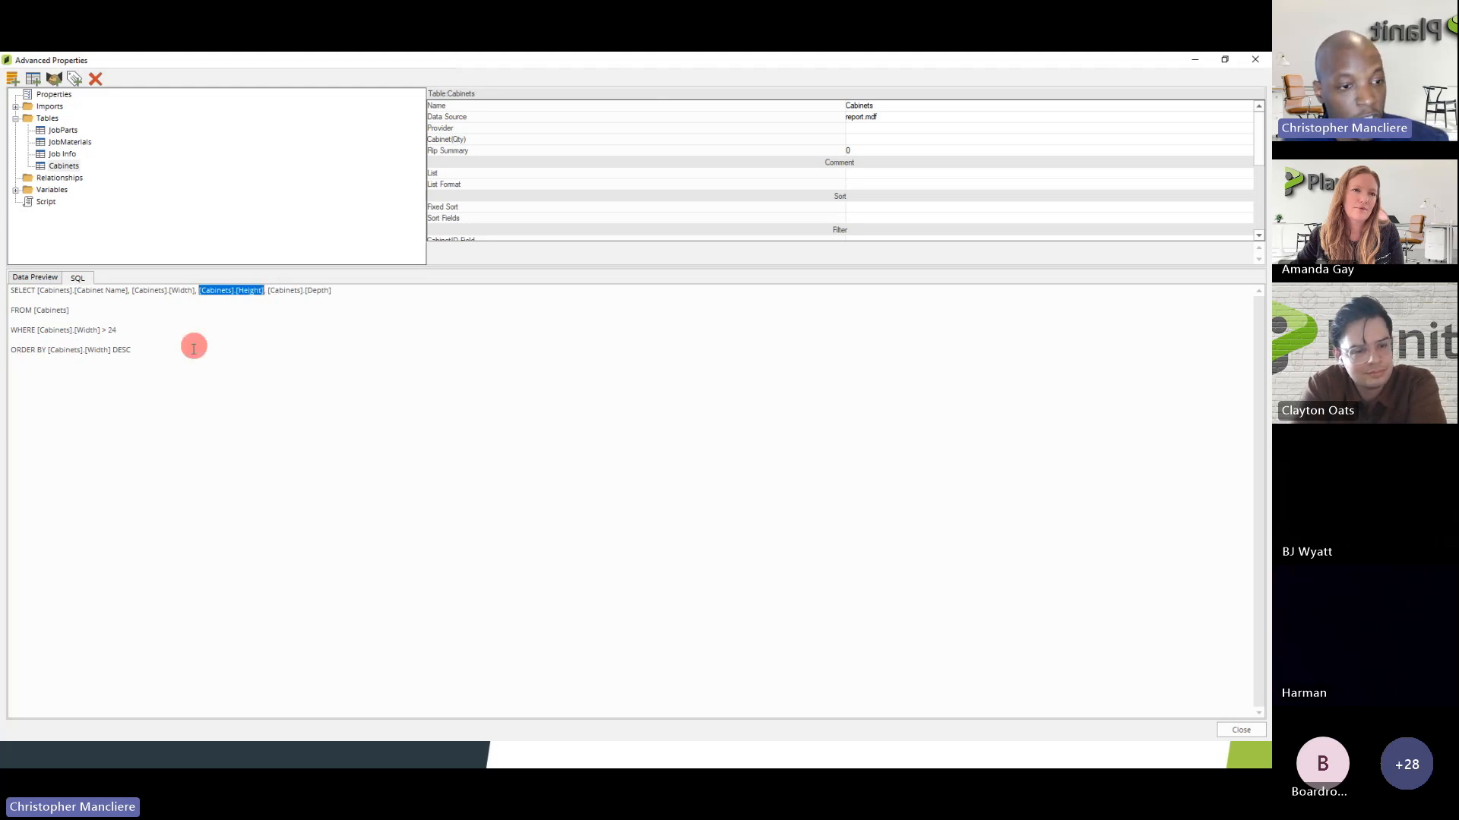
pyautogui.click(110, 350)
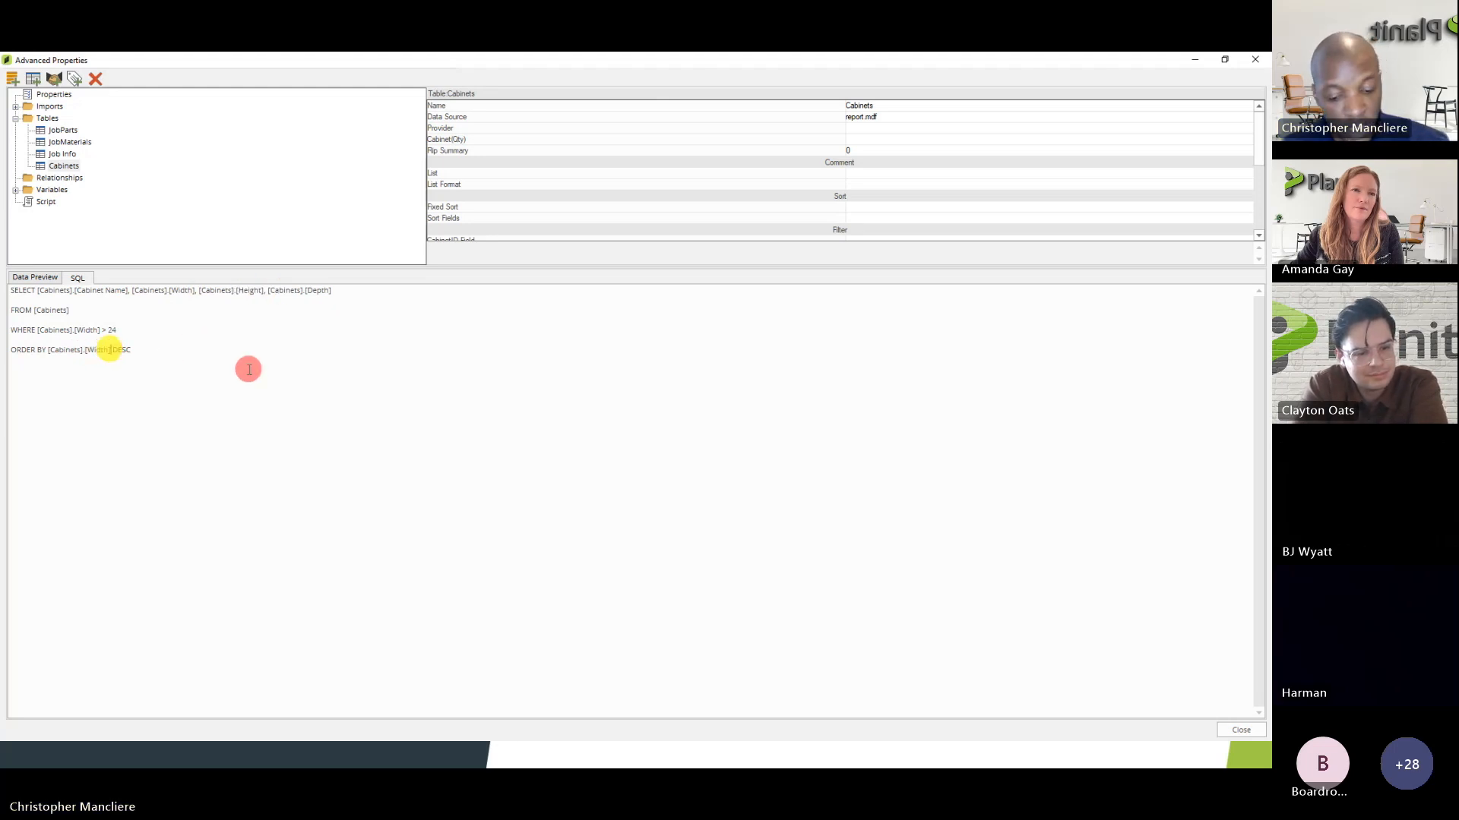
pyautogui.write(', [Cabinets].[Height')
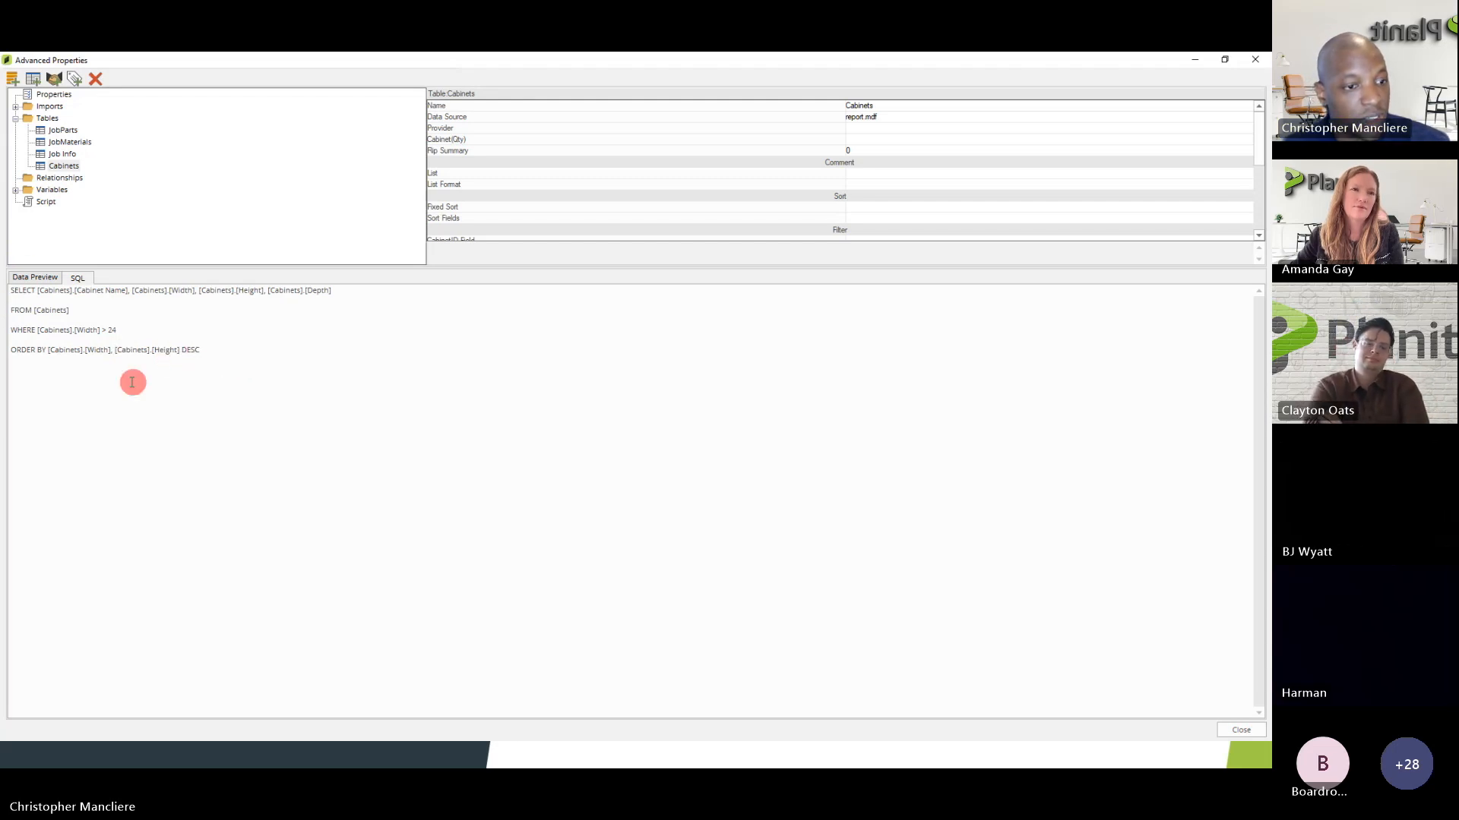
pyautogui.click(110, 350)
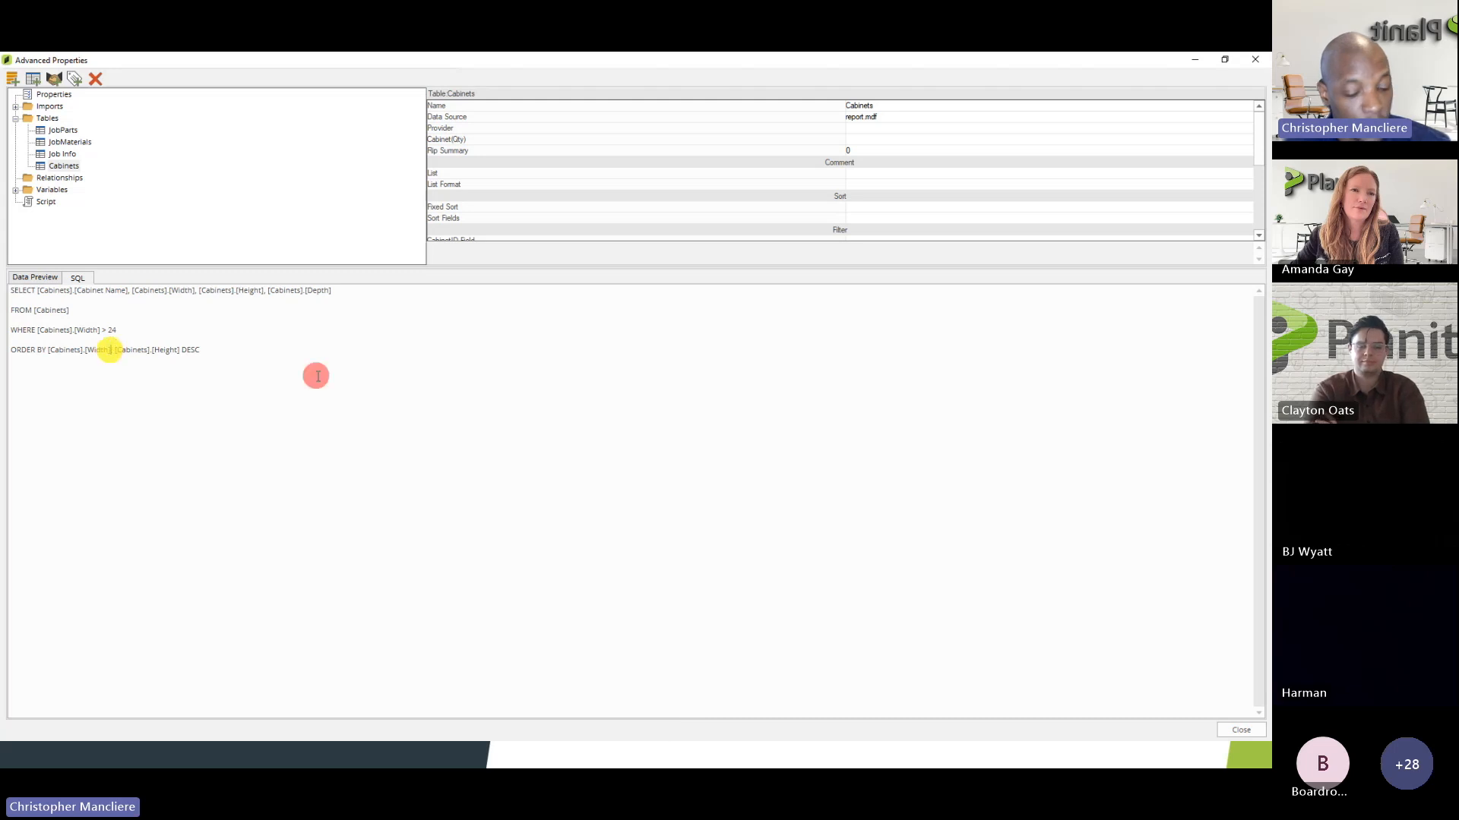
pyautogui.write('DESC,')
pyautogui.click(57, 165)
# - Check the two-level sort in the Cabinets data preview with the Cabinet Name column widened, and review the Job Info and Cabinets SQL statements
pyautogui.click(38, 276)
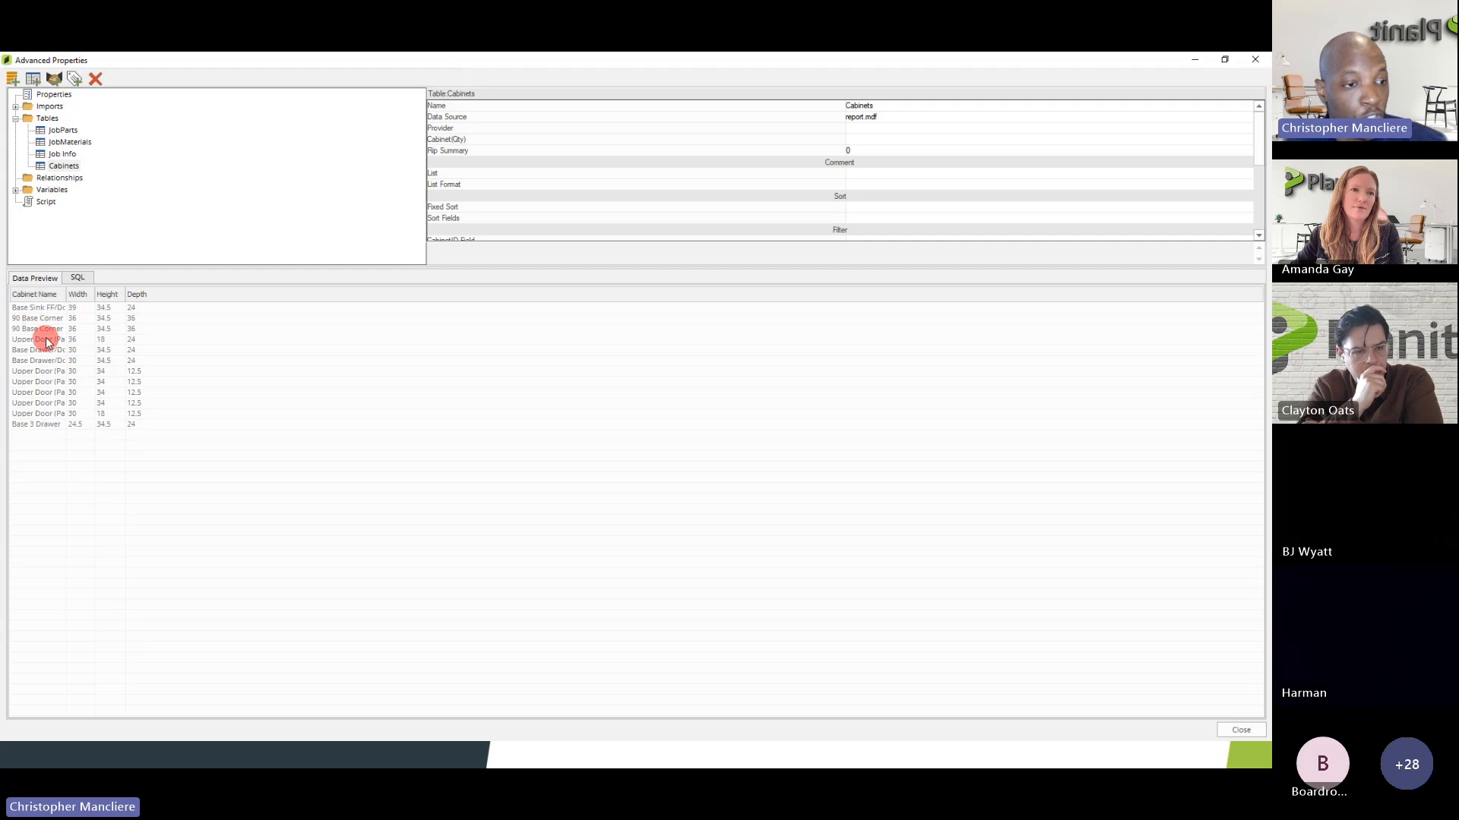
pyautogui.moveTo(64, 297); pyautogui.dragTo(111, 297)
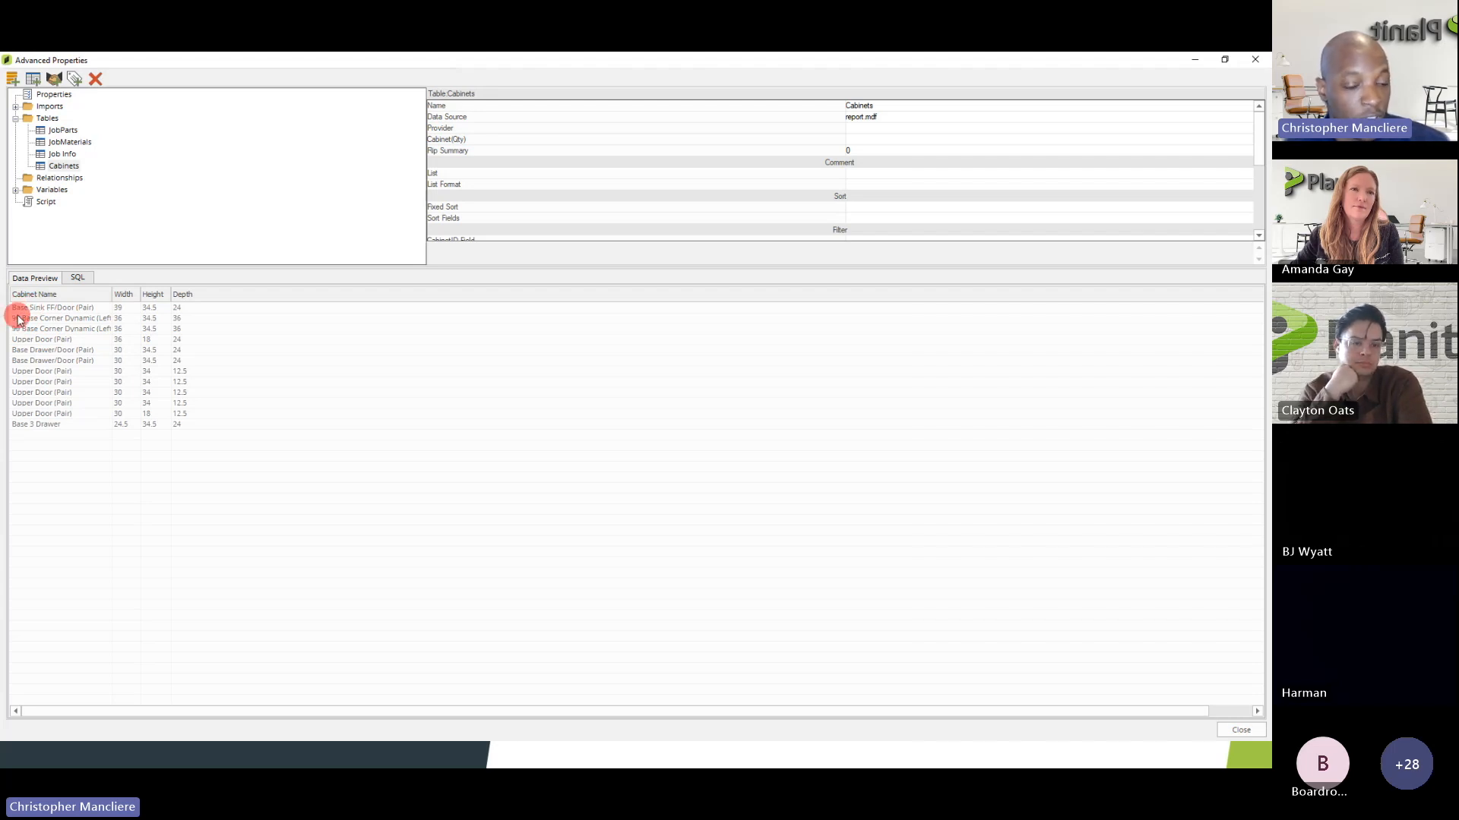
pyautogui.click(62, 153)
pyautogui.click(76, 277)
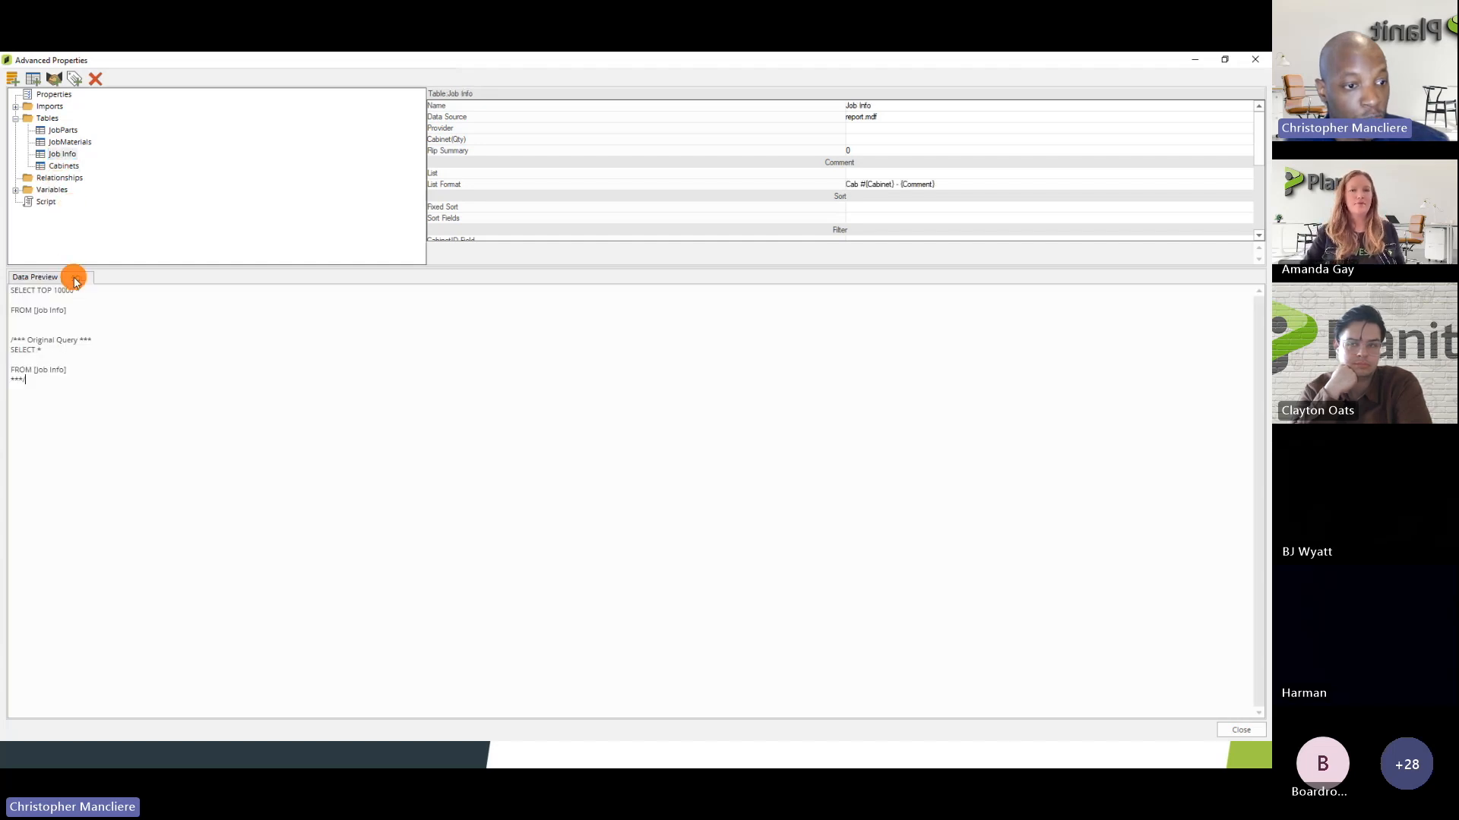
pyautogui.click(49, 278)
pyautogui.click(64, 167)
pyautogui.click(78, 277)
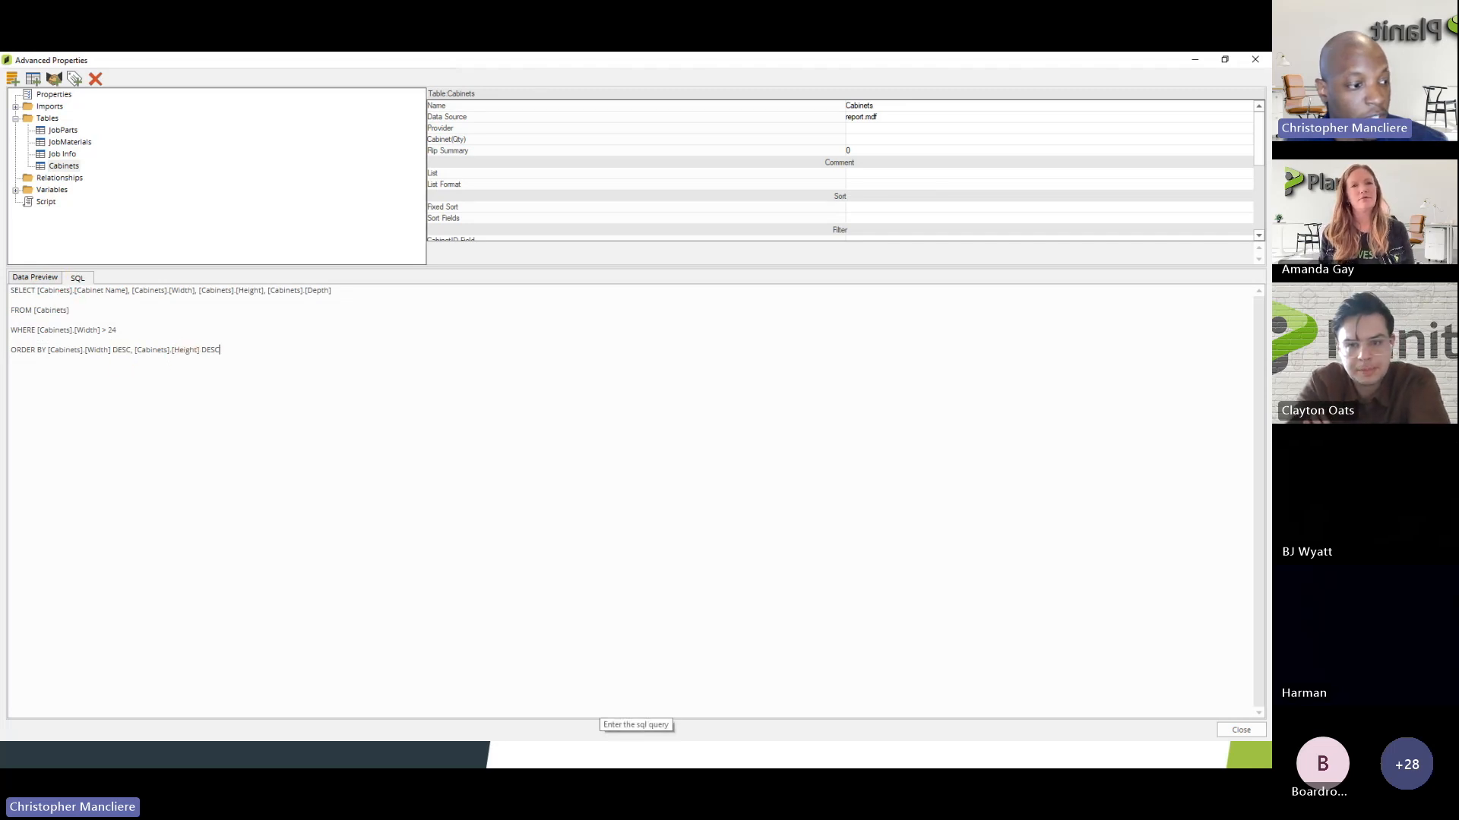
pyautogui.hotkey('alt', 'Tab')
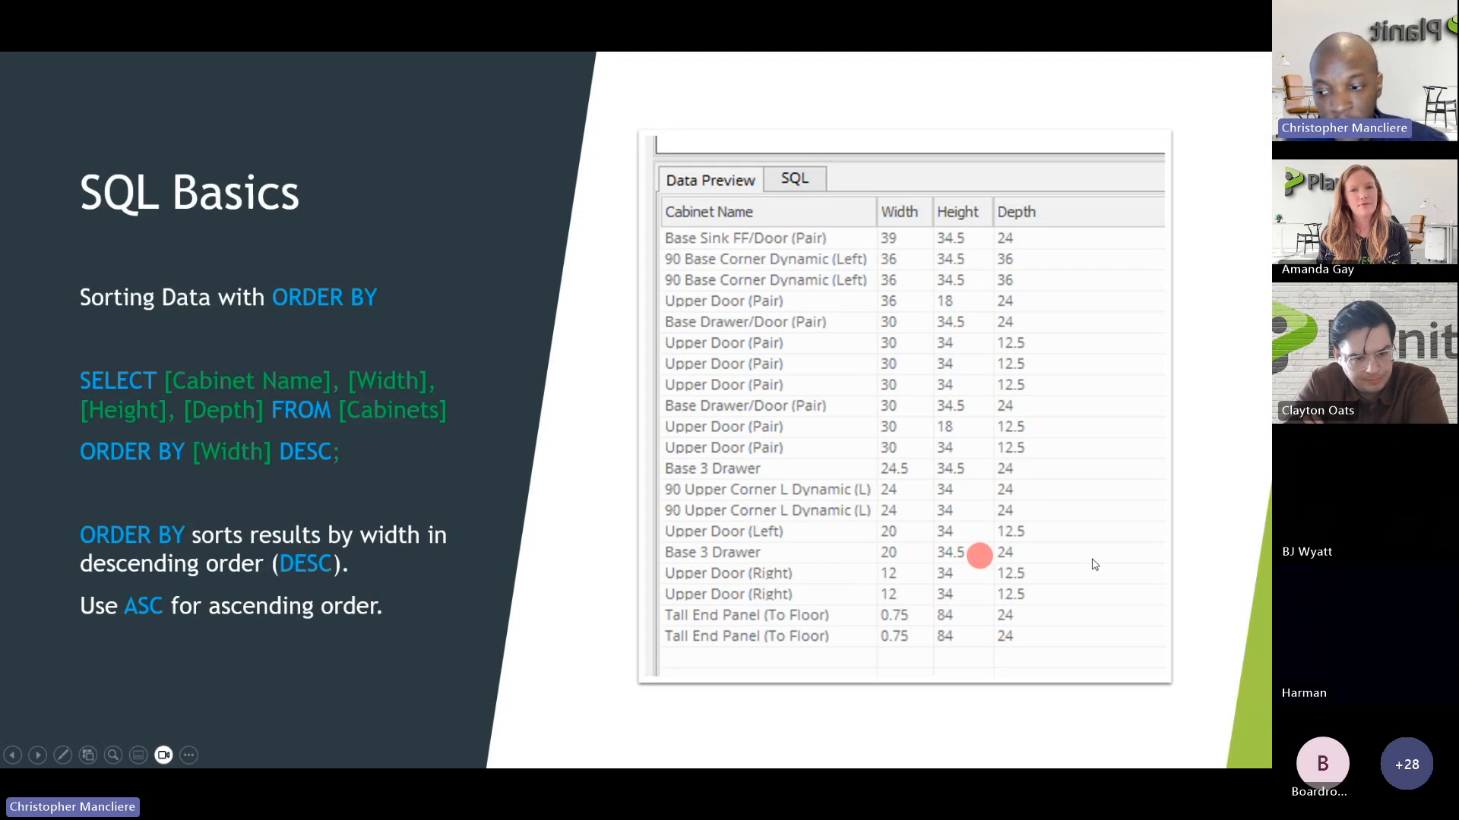
pyautogui.hotkey('alt', 'Tab')
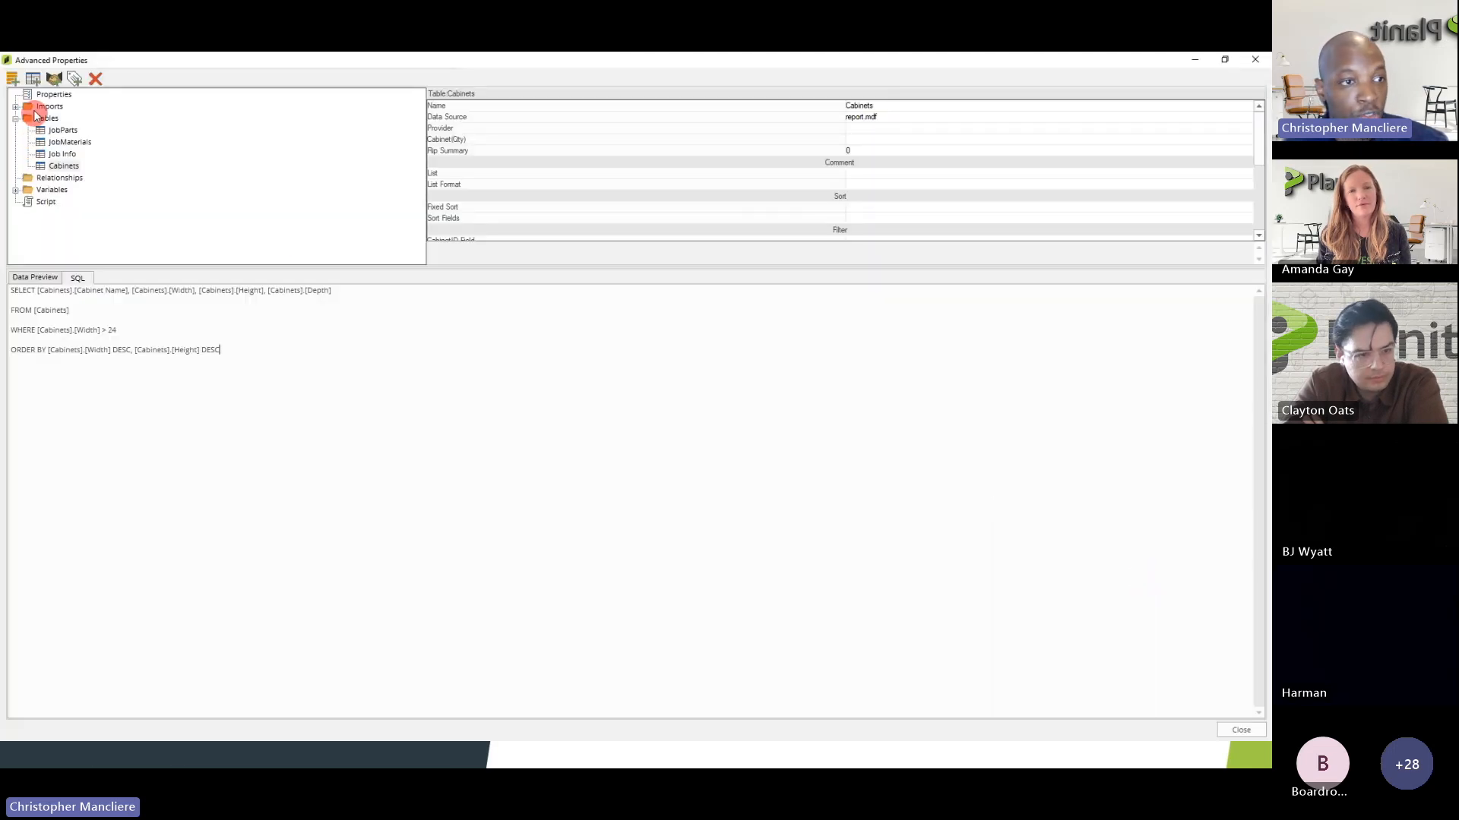
# - Start a new table with the Create Table Wizard and add Doors as its source table
pyautogui.click(33, 78)
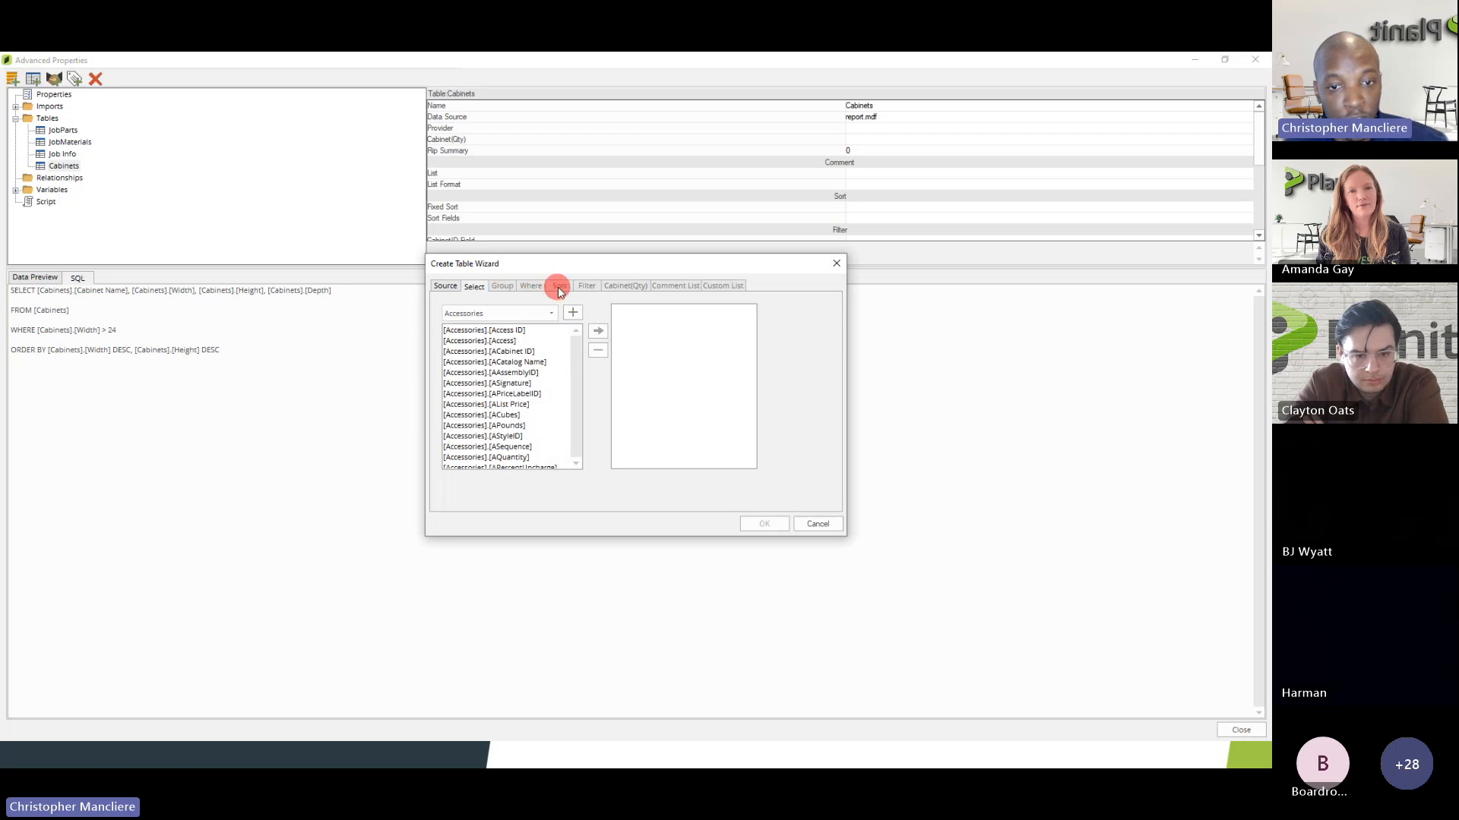
pyautogui.click(547, 313)
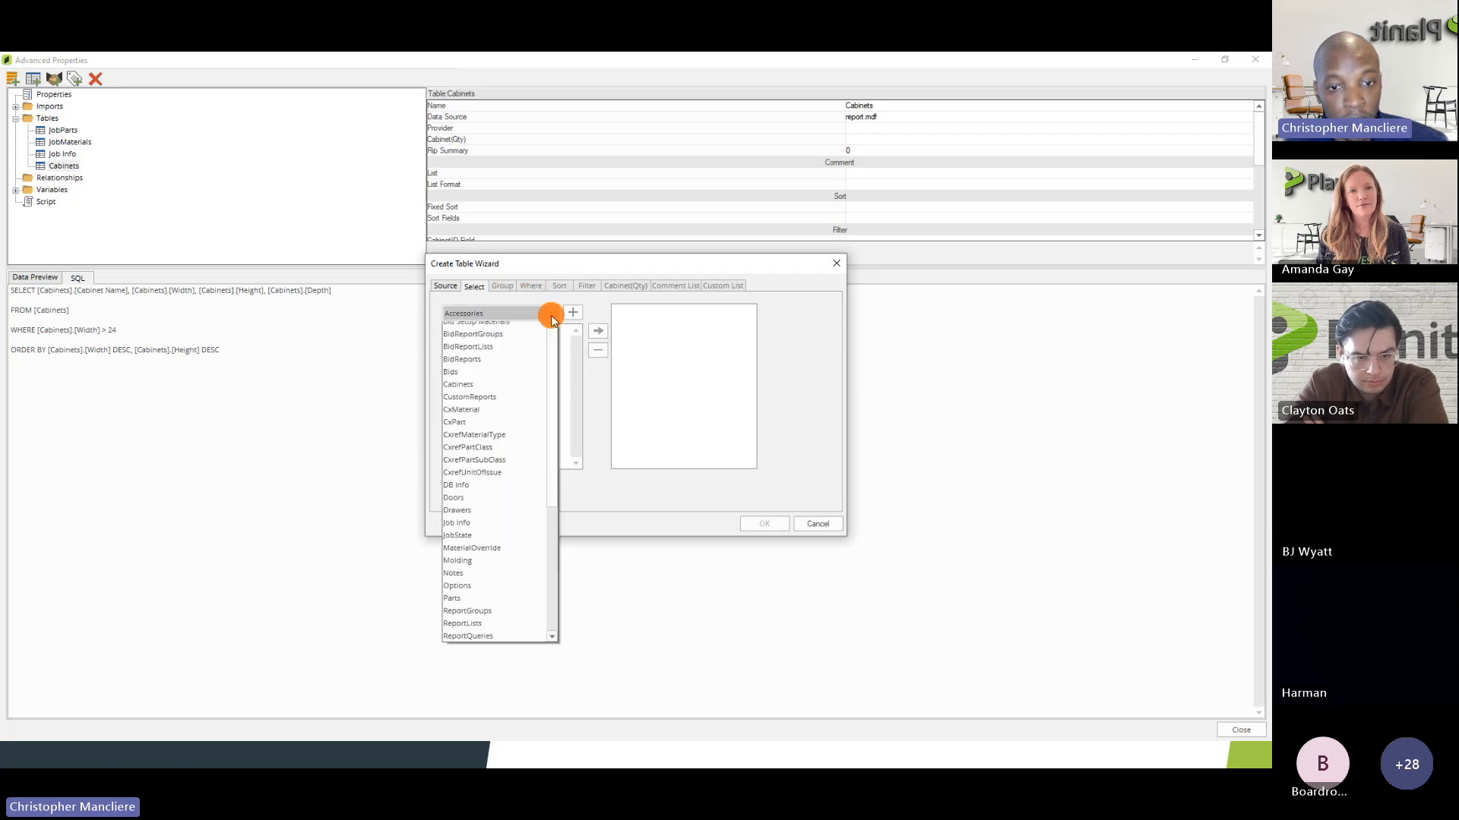
pyautogui.click(489, 442)
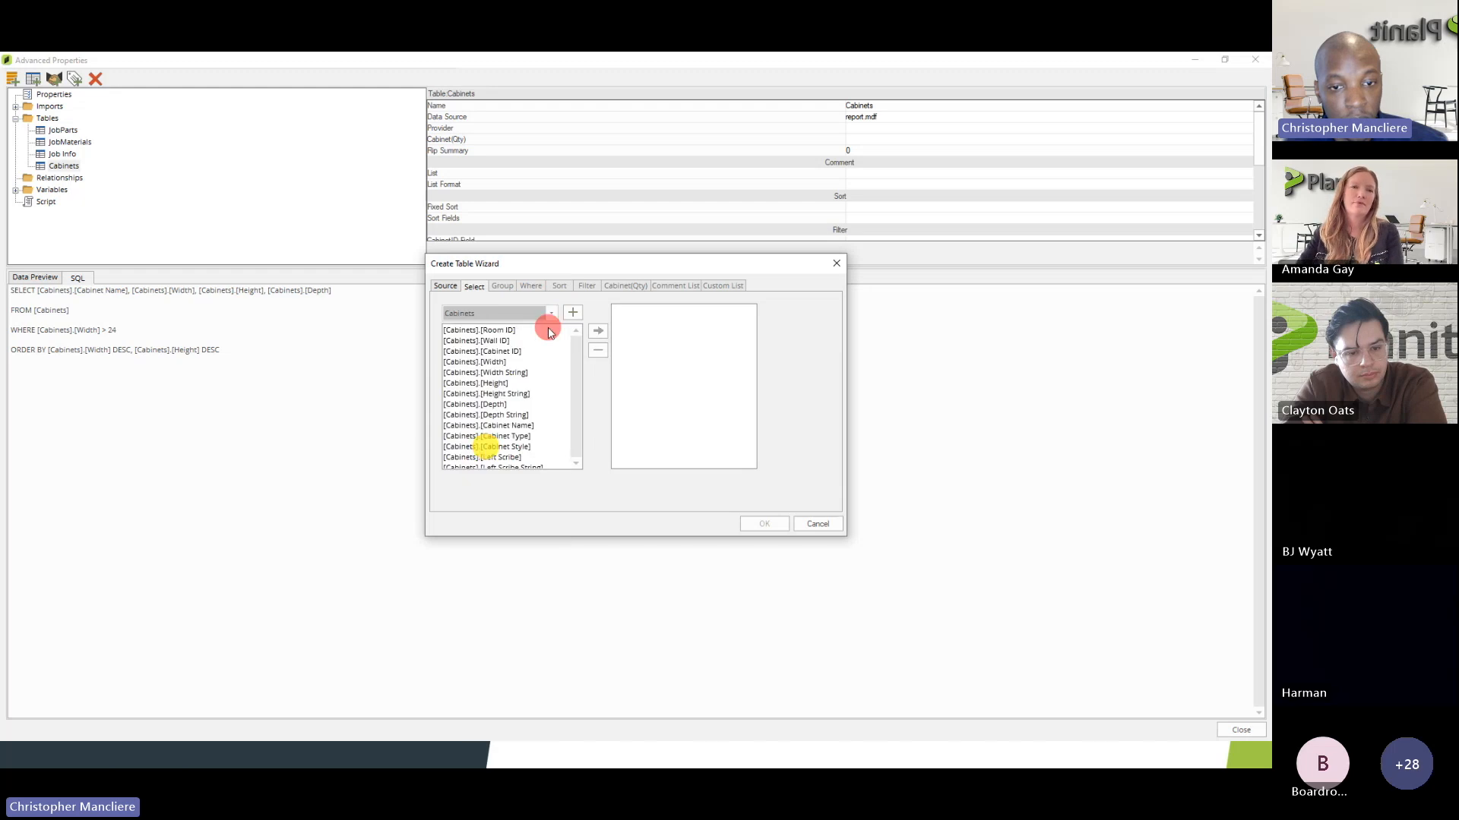
pyautogui.click(548, 313)
pyautogui.click(486, 442)
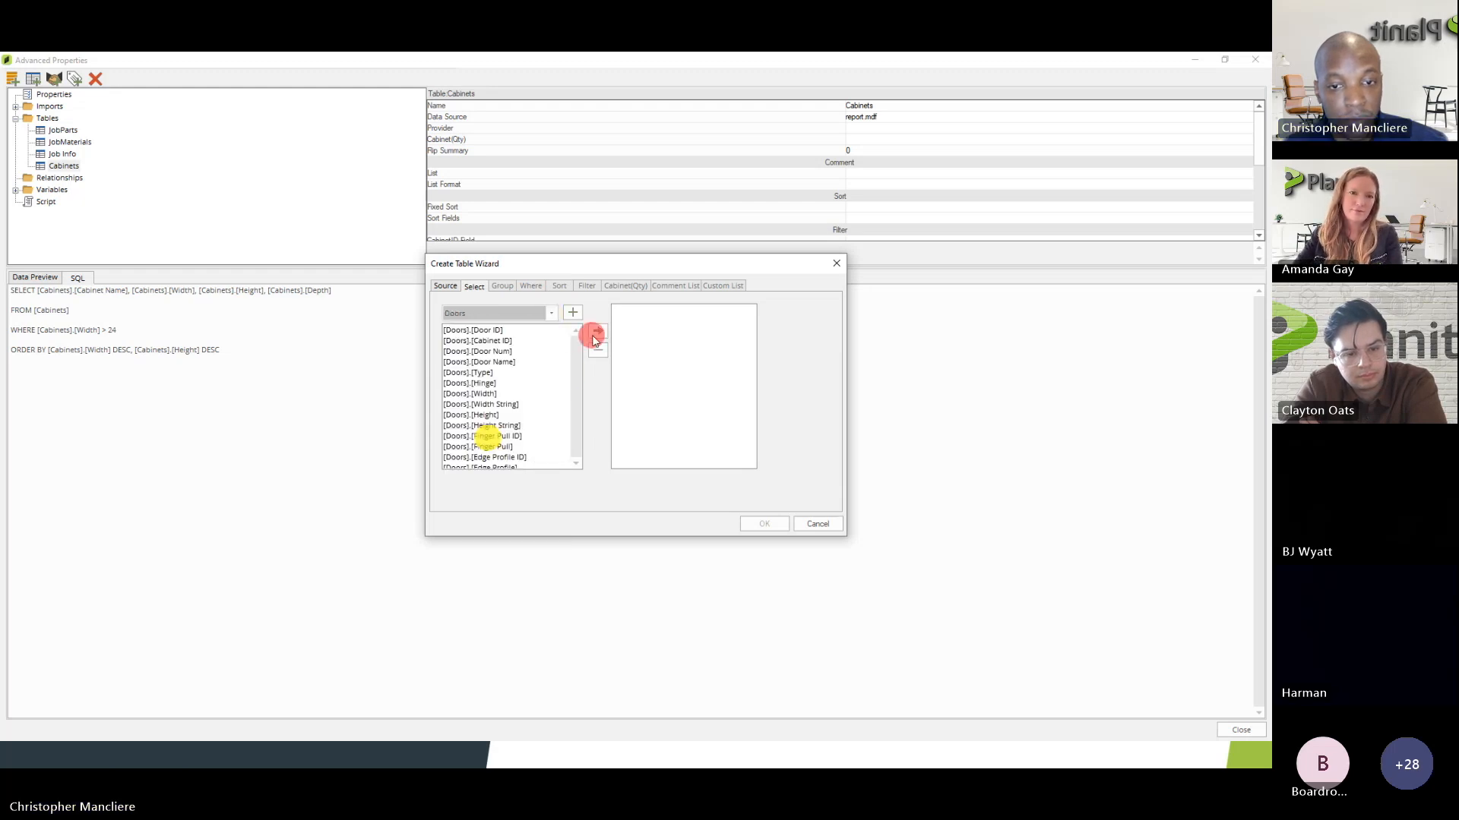
pyautogui.click(573, 312)
# - Add the Door Name, Width and Height fields of Doors to the new table's selected fields
pyautogui.click(509, 361)
pyautogui.click(598, 331)
pyautogui.click(495, 383)
pyautogui.click(598, 331)
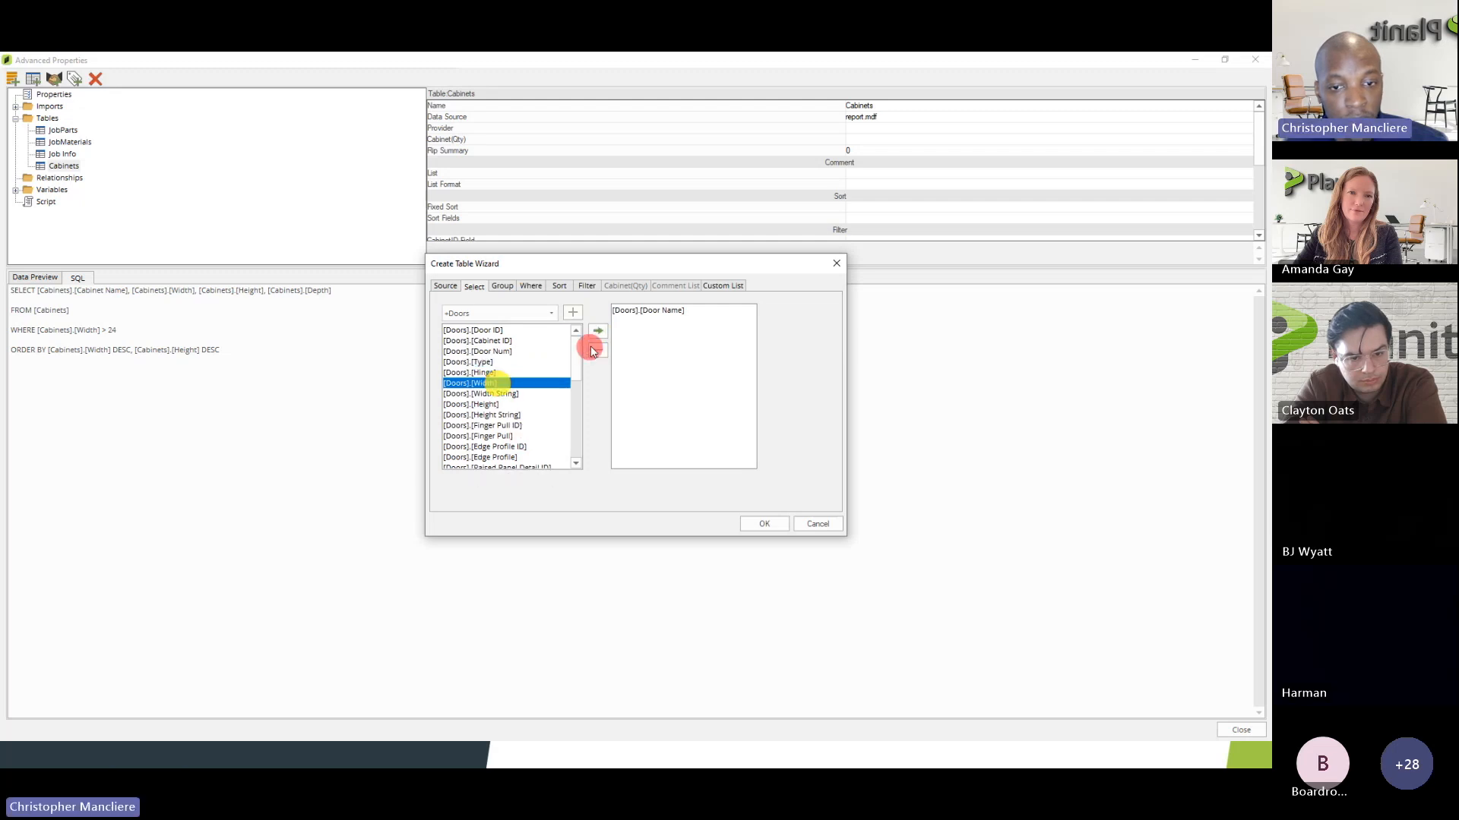
pyautogui.click(497, 394)
pyautogui.click(598, 330)
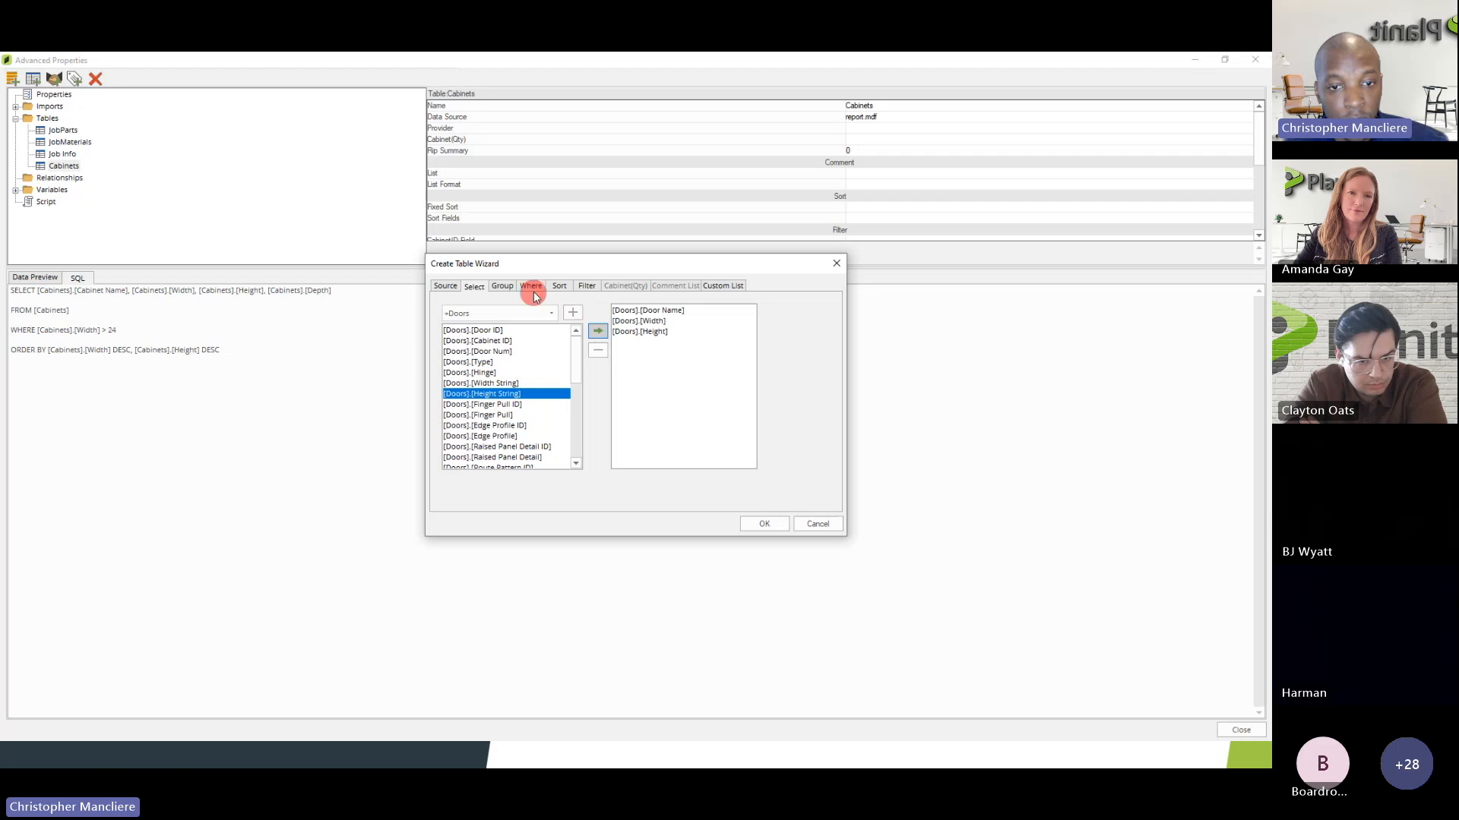
# - Sort the new Doors table ascending by Width and then by Height, and create the table
pyautogui.click(558, 286)
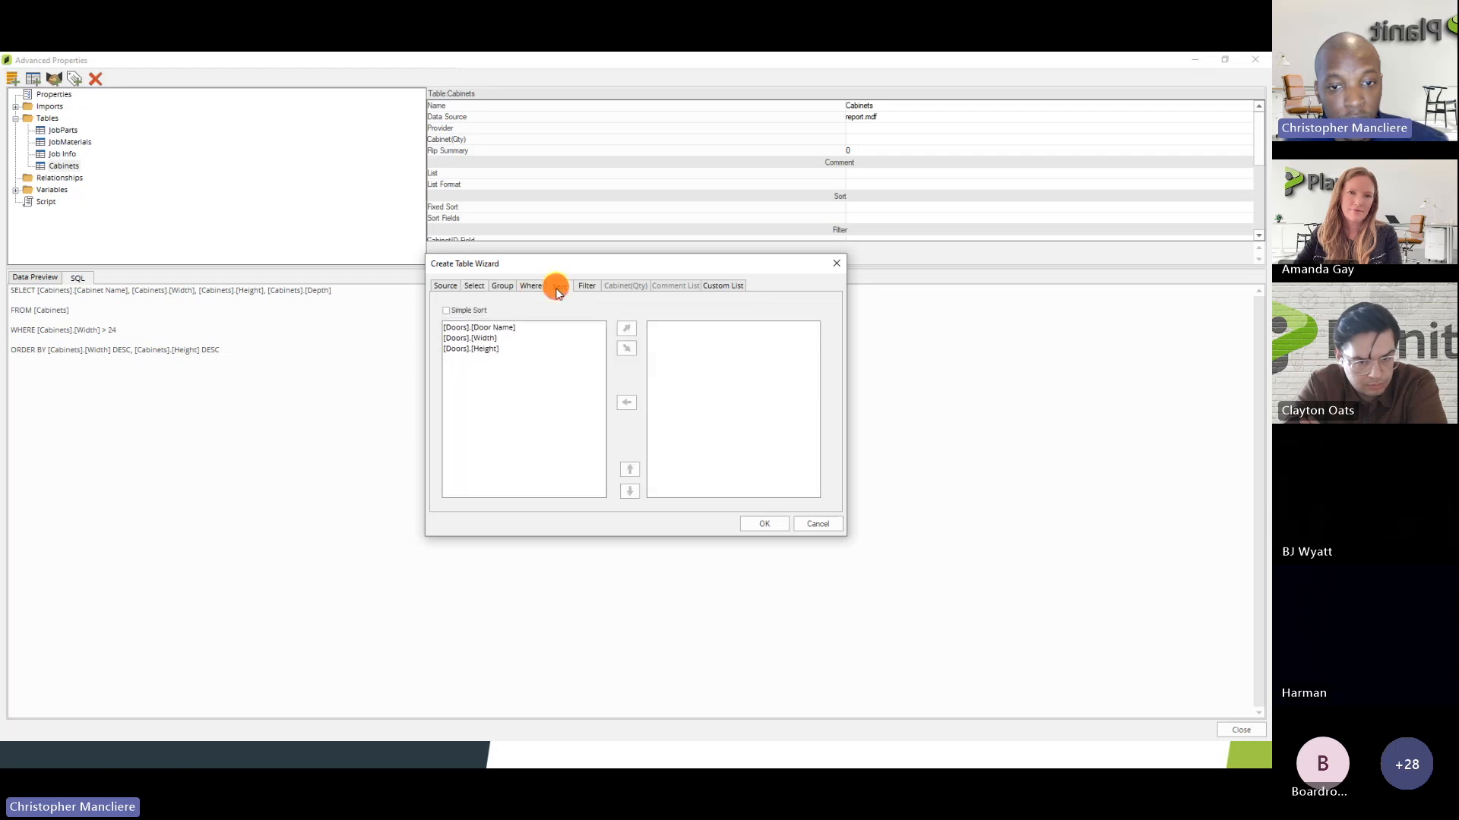
pyautogui.click(485, 340)
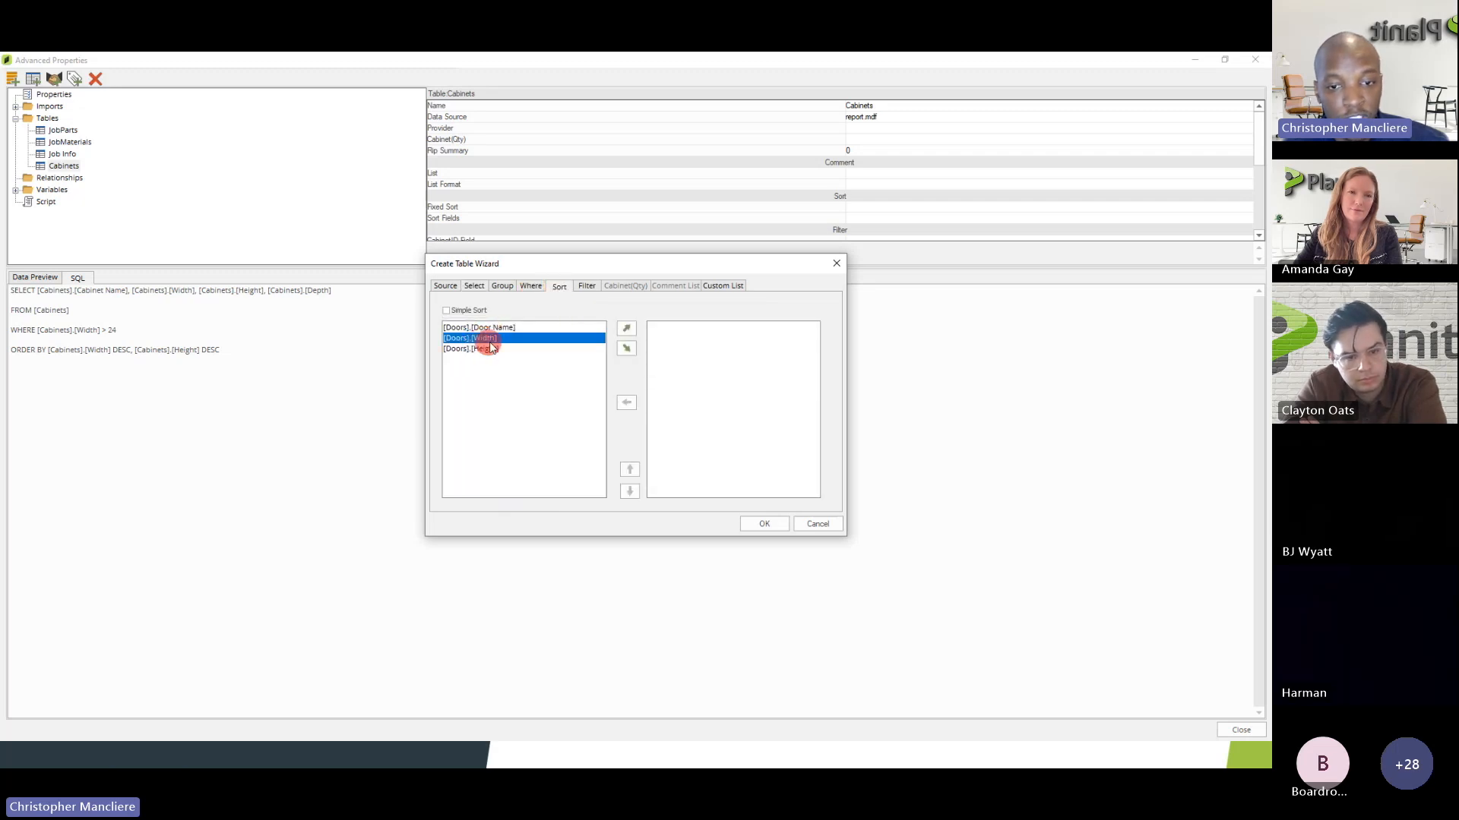
pyautogui.click(626, 329)
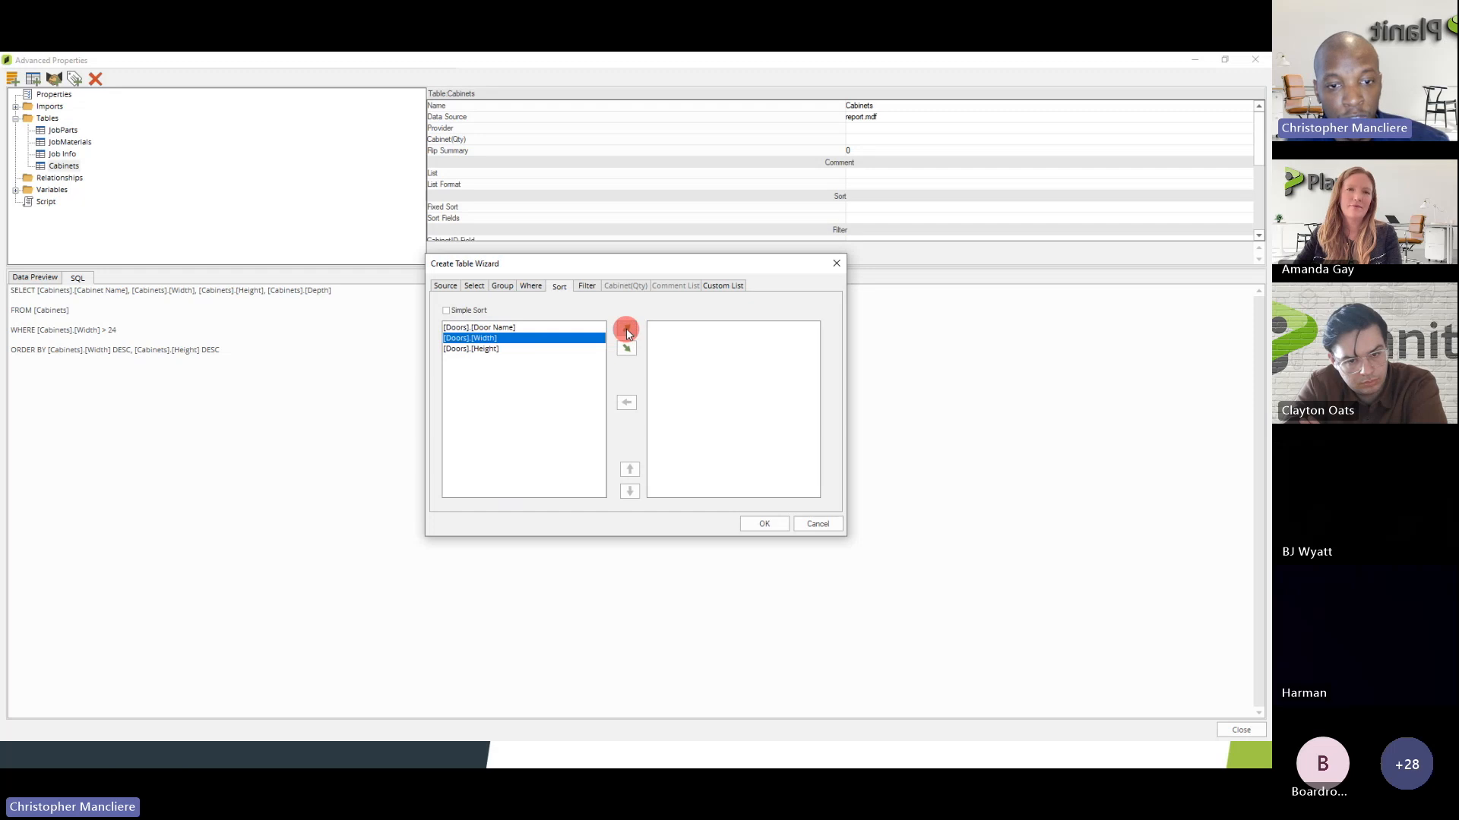
pyautogui.click(626, 329)
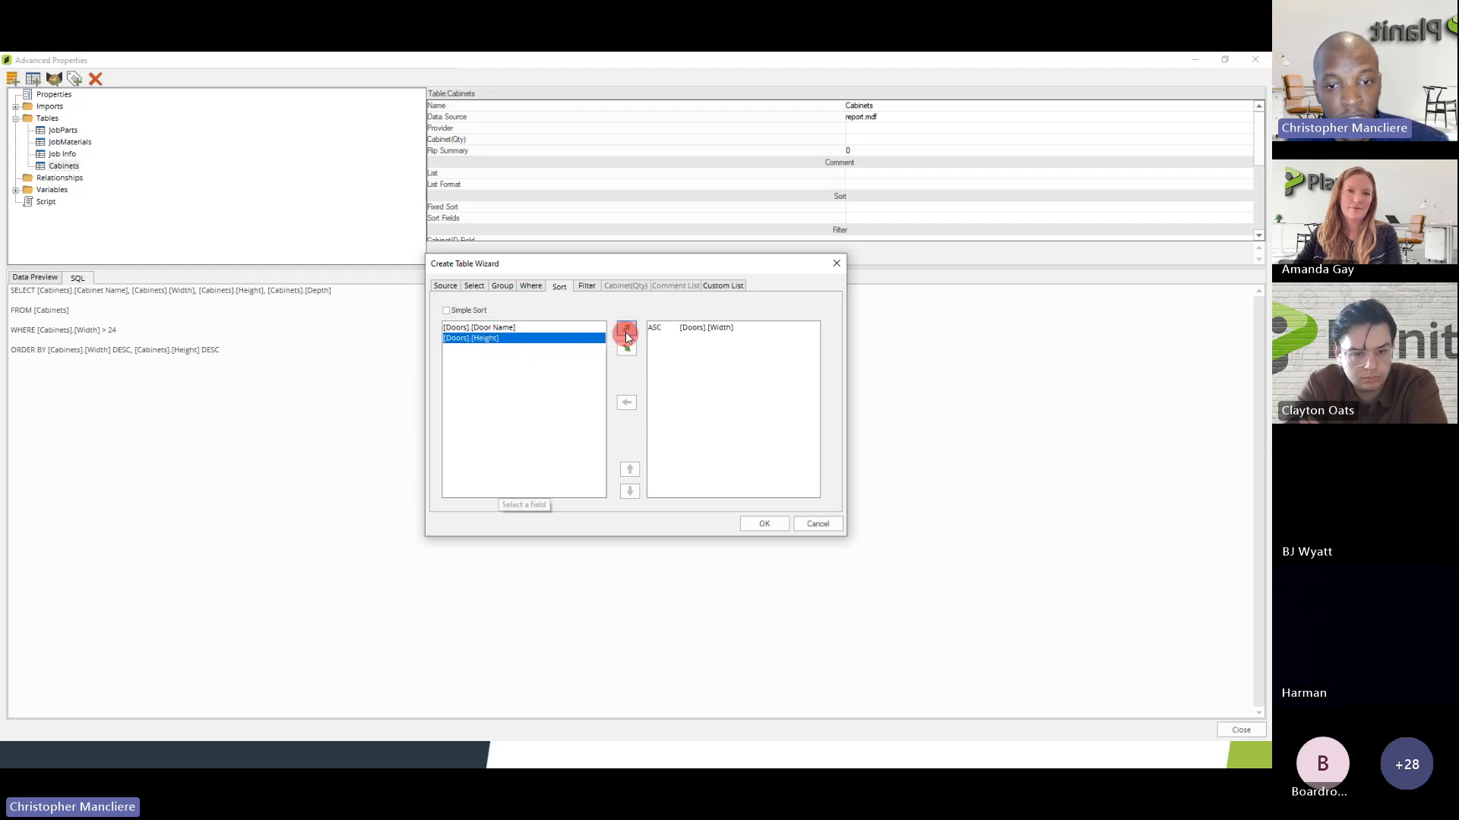
pyautogui.click(626, 331)
pyautogui.click(680, 331)
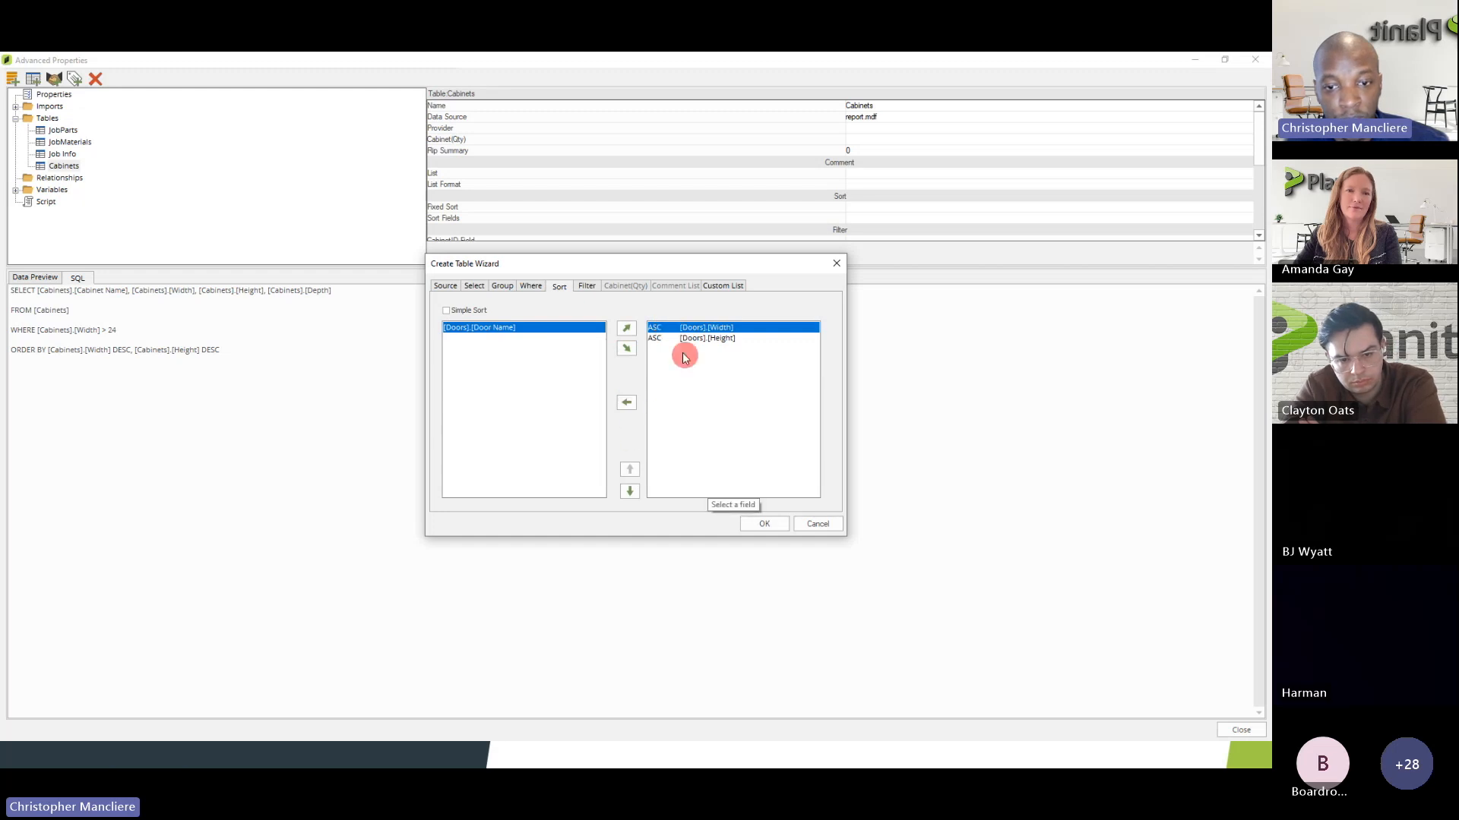
pyautogui.click(746, 522)
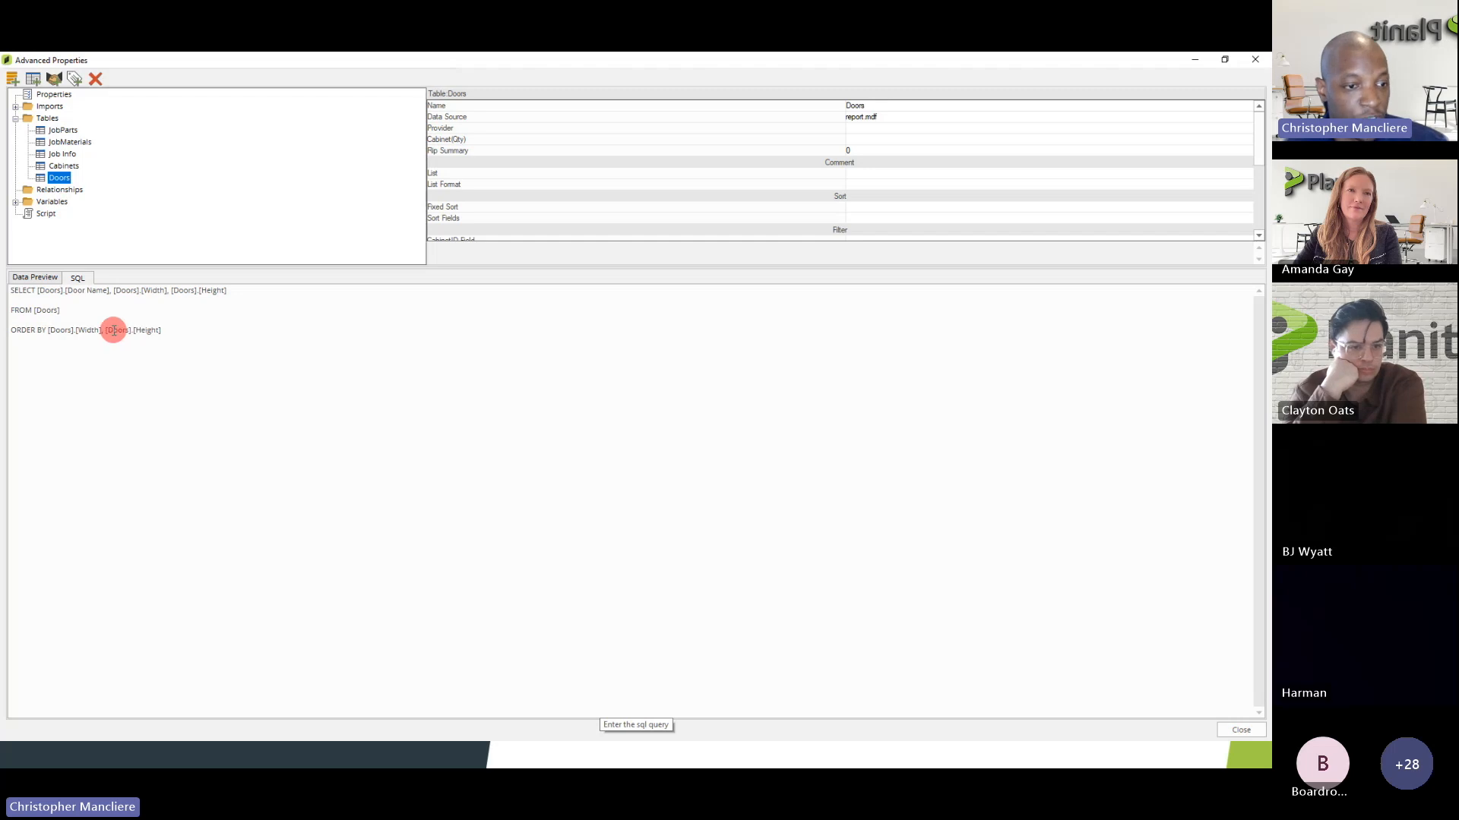
# - Check the sorted widths and heights in the Doors data preview with the Door Name column widened, and reselect the table
pyautogui.click(169, 331)
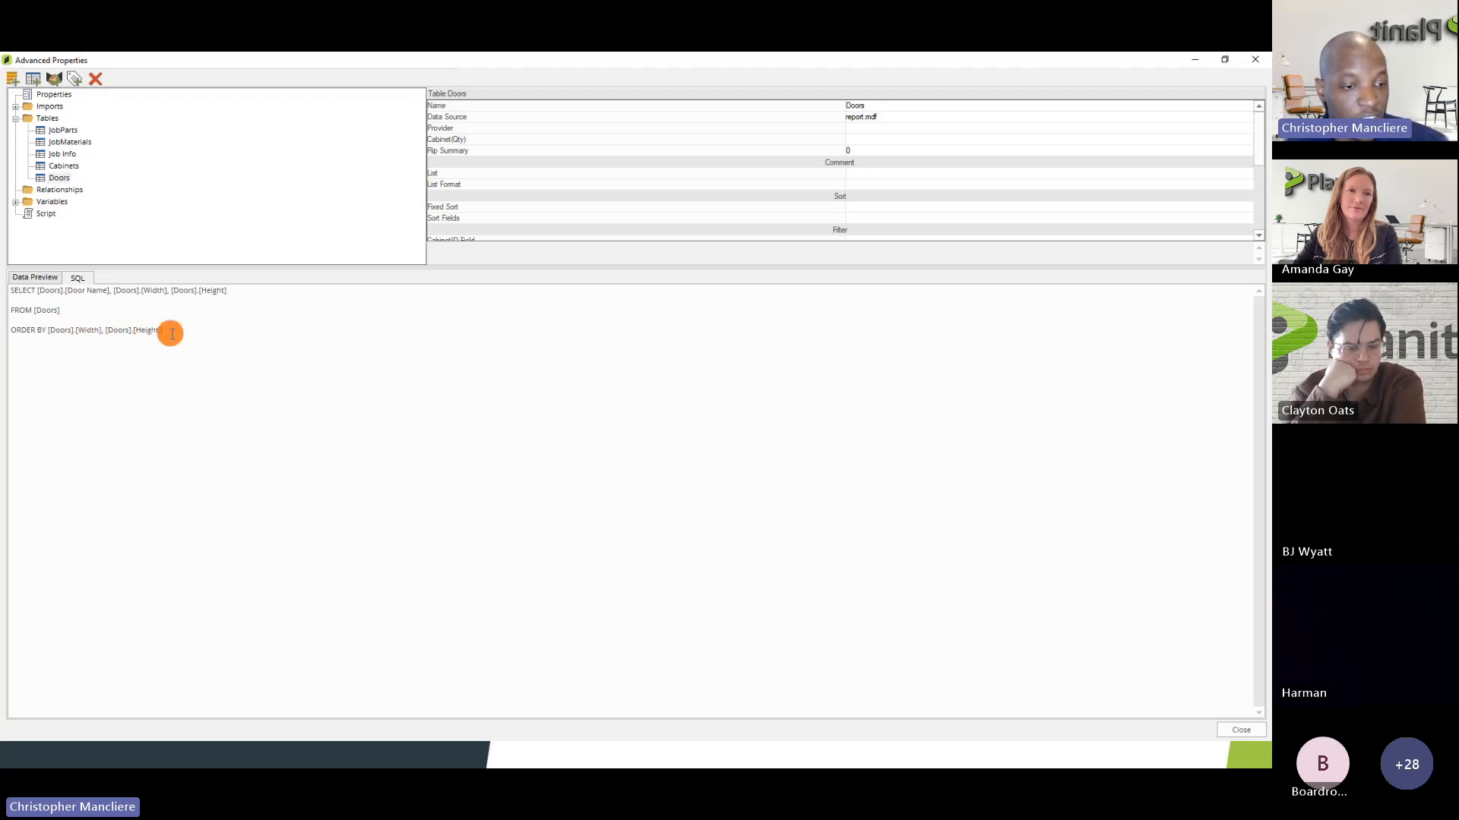
pyautogui.click(36, 278)
pyautogui.moveTo(55, 291); pyautogui.dragTo(118, 295)
pyautogui.click(142, 296)
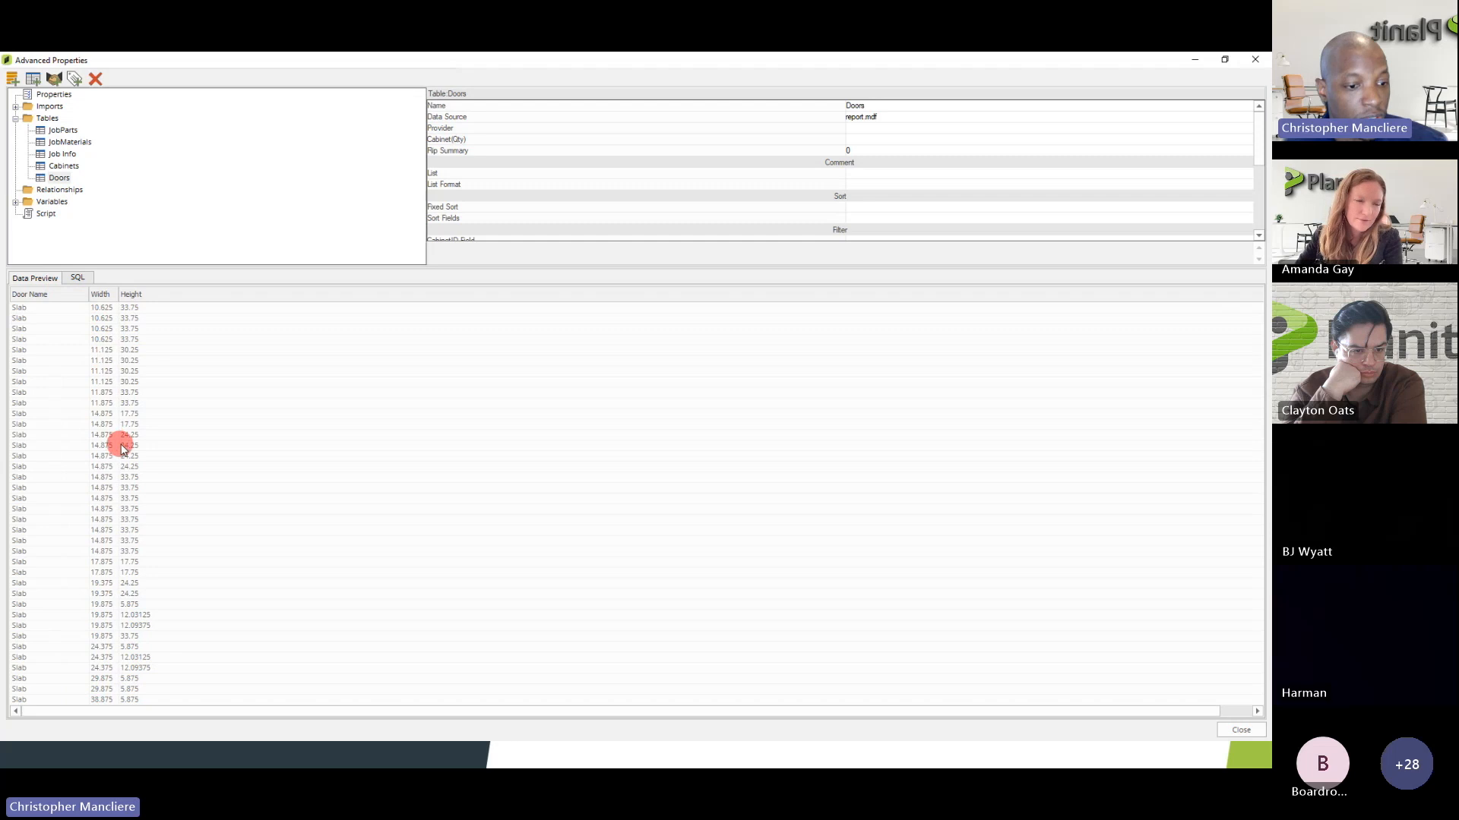
pyautogui.scroll(-2, 120, 444)
pyautogui.scroll(2, 119, 443)
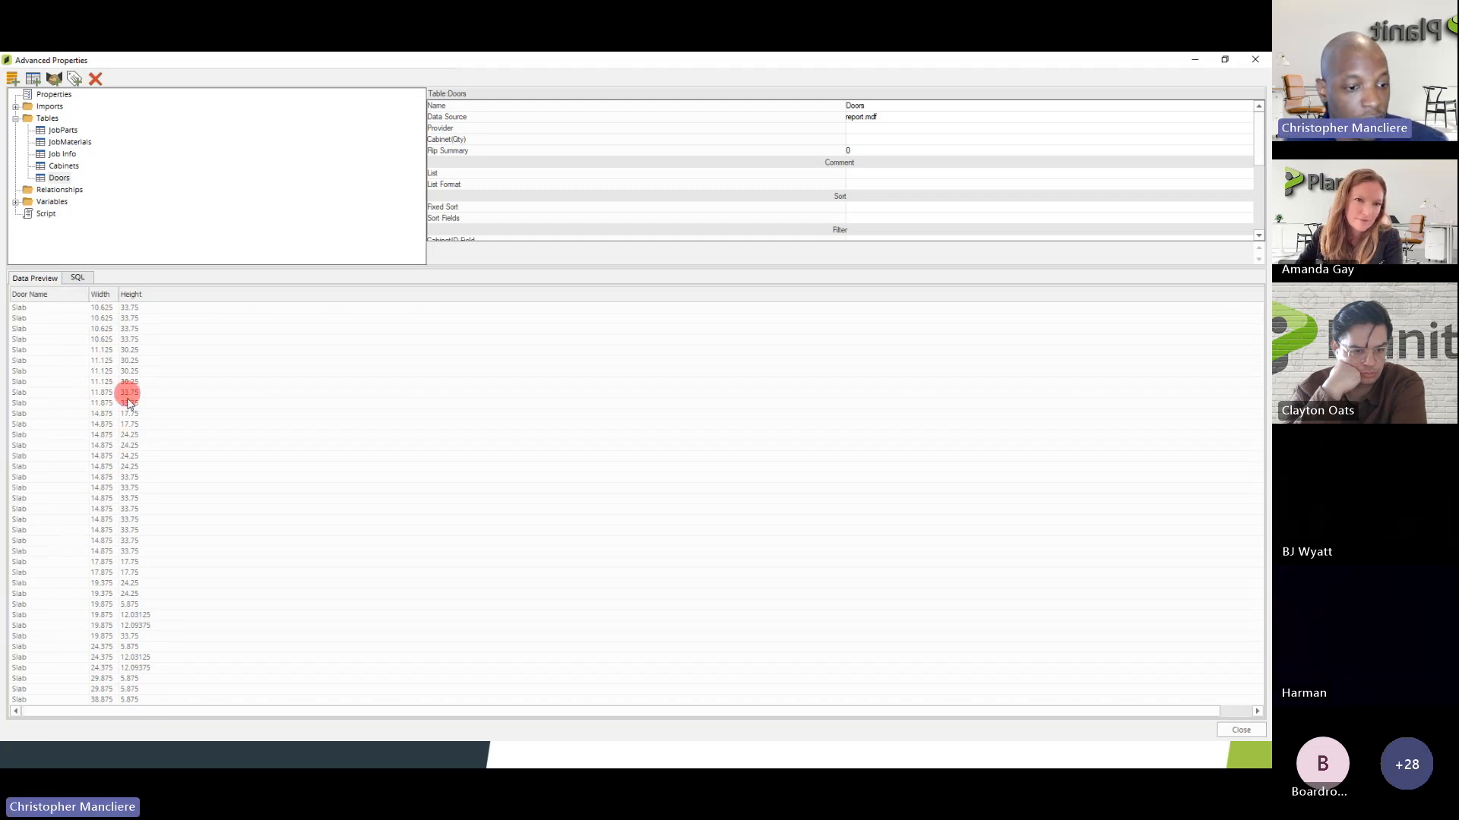
pyautogui.click(59, 180)
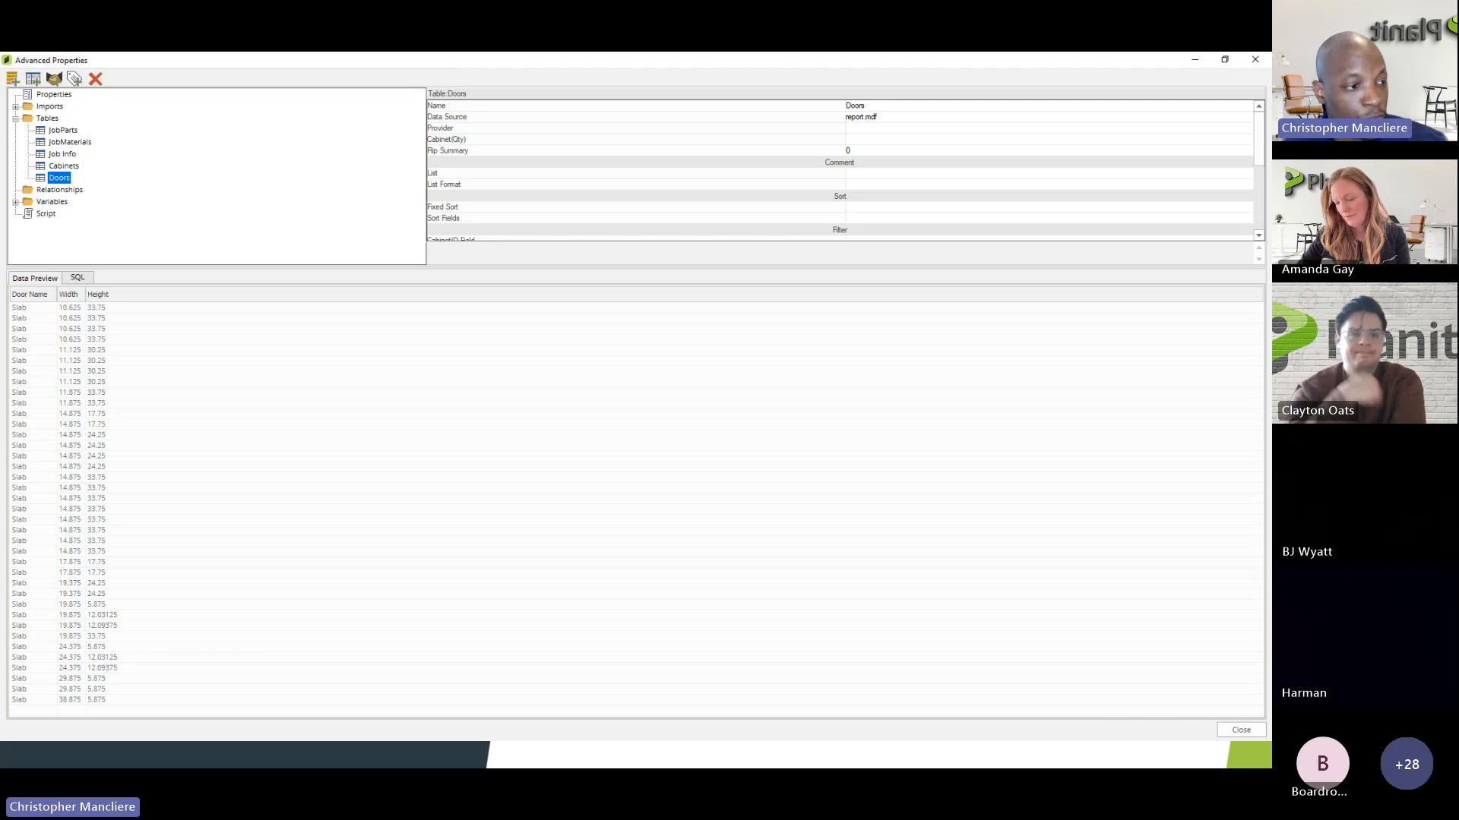
# - Switch to the SQL Basics presentation and advance to the slide following ORDER BY
pyautogui.hotkey('alt', 'Tab')
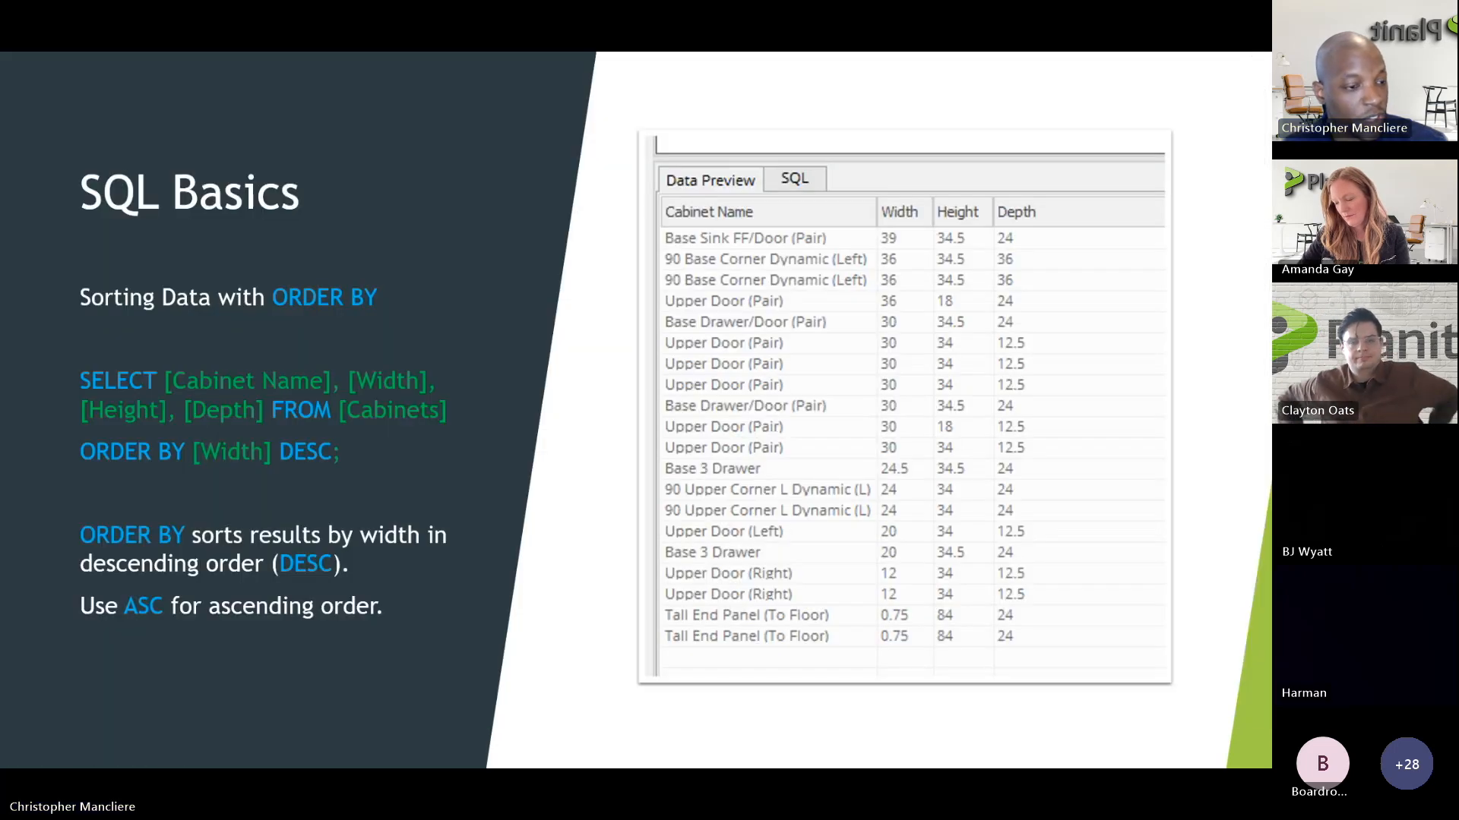
pyautogui.press('Right')
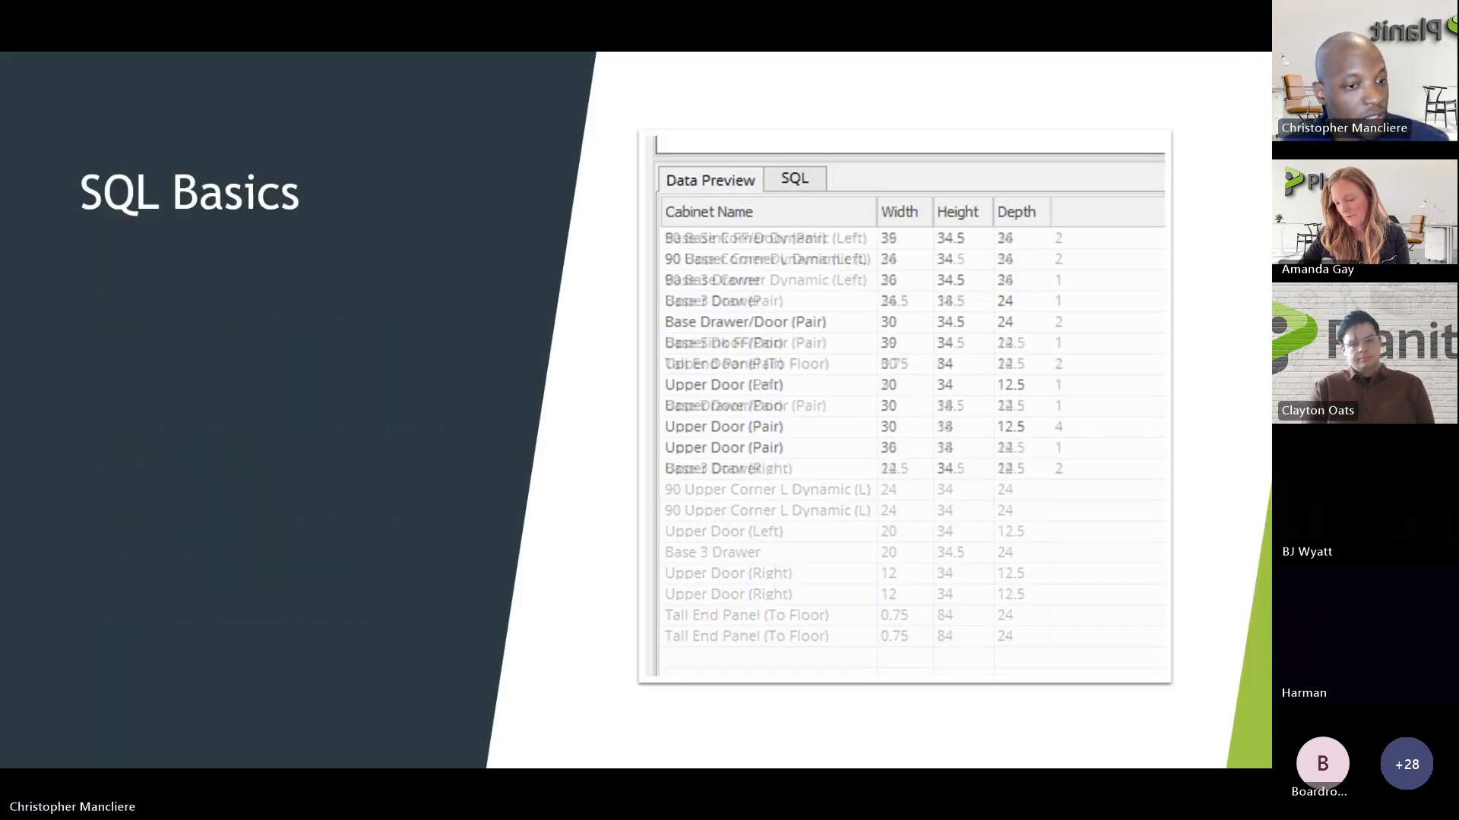
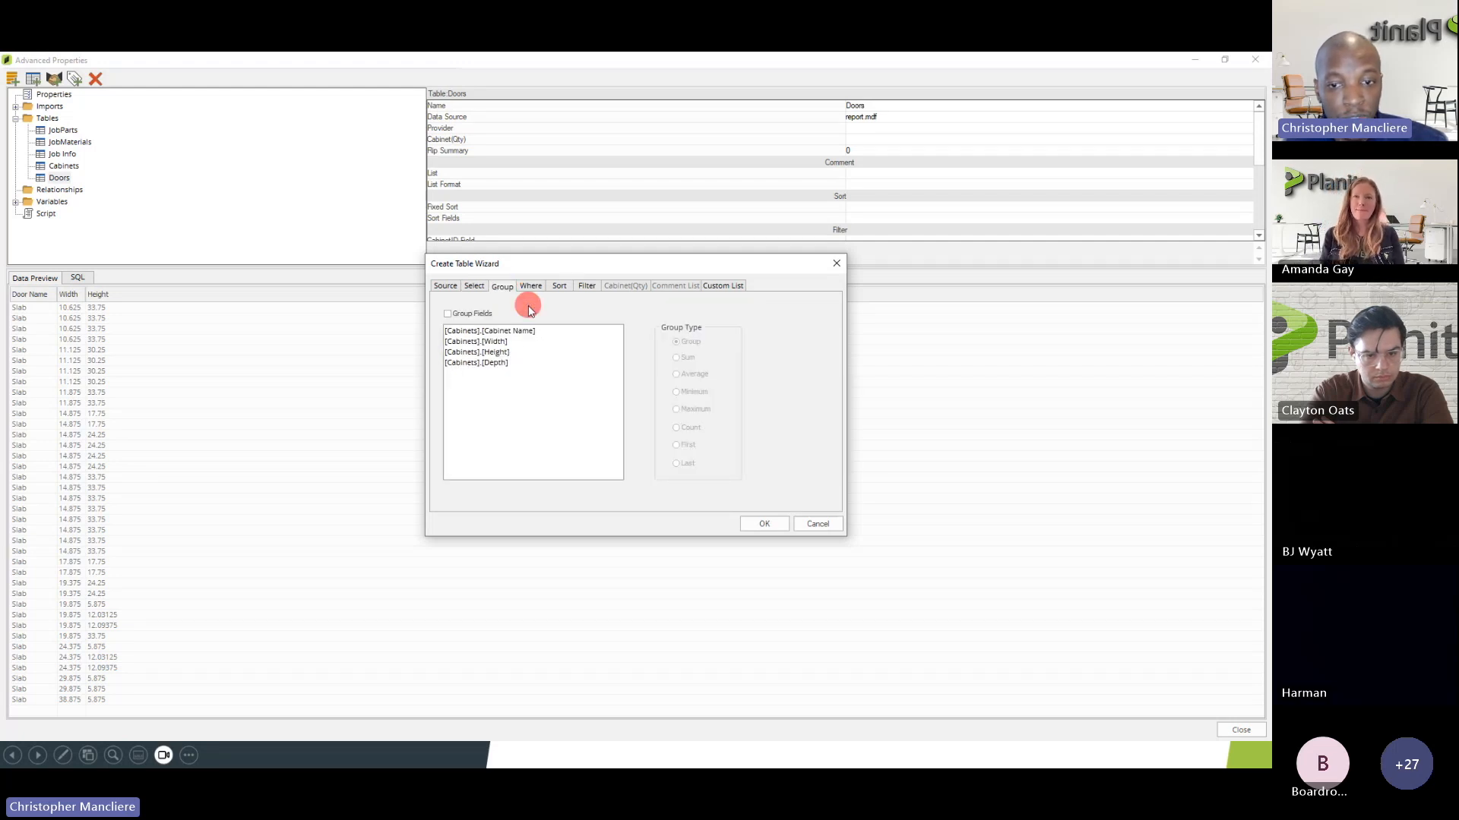
# - Enable field grouping for the new Cabinets table and add Cabinet ID to its selected fields
pyautogui.click(448, 315)
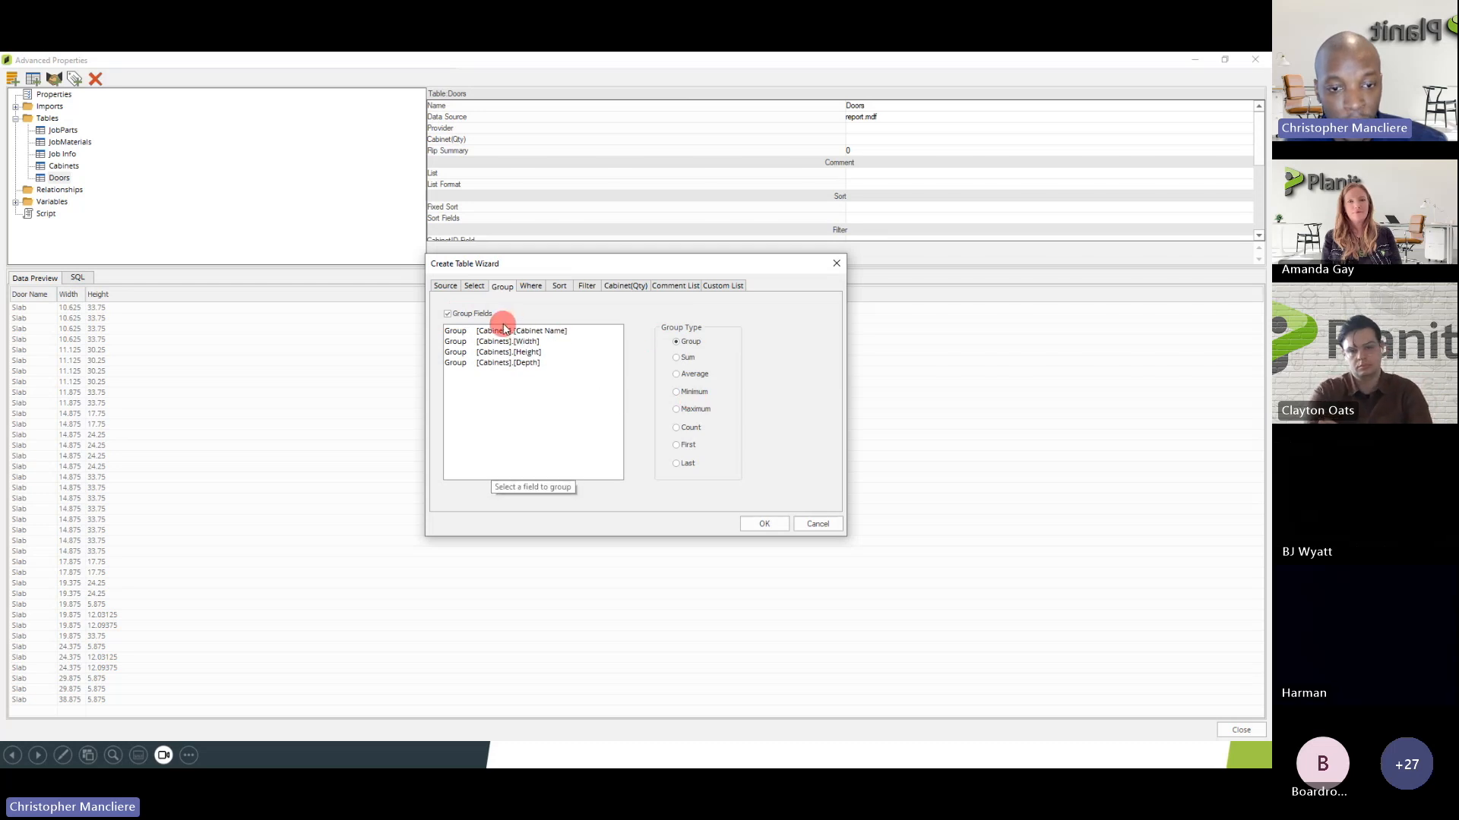
pyautogui.click(475, 288)
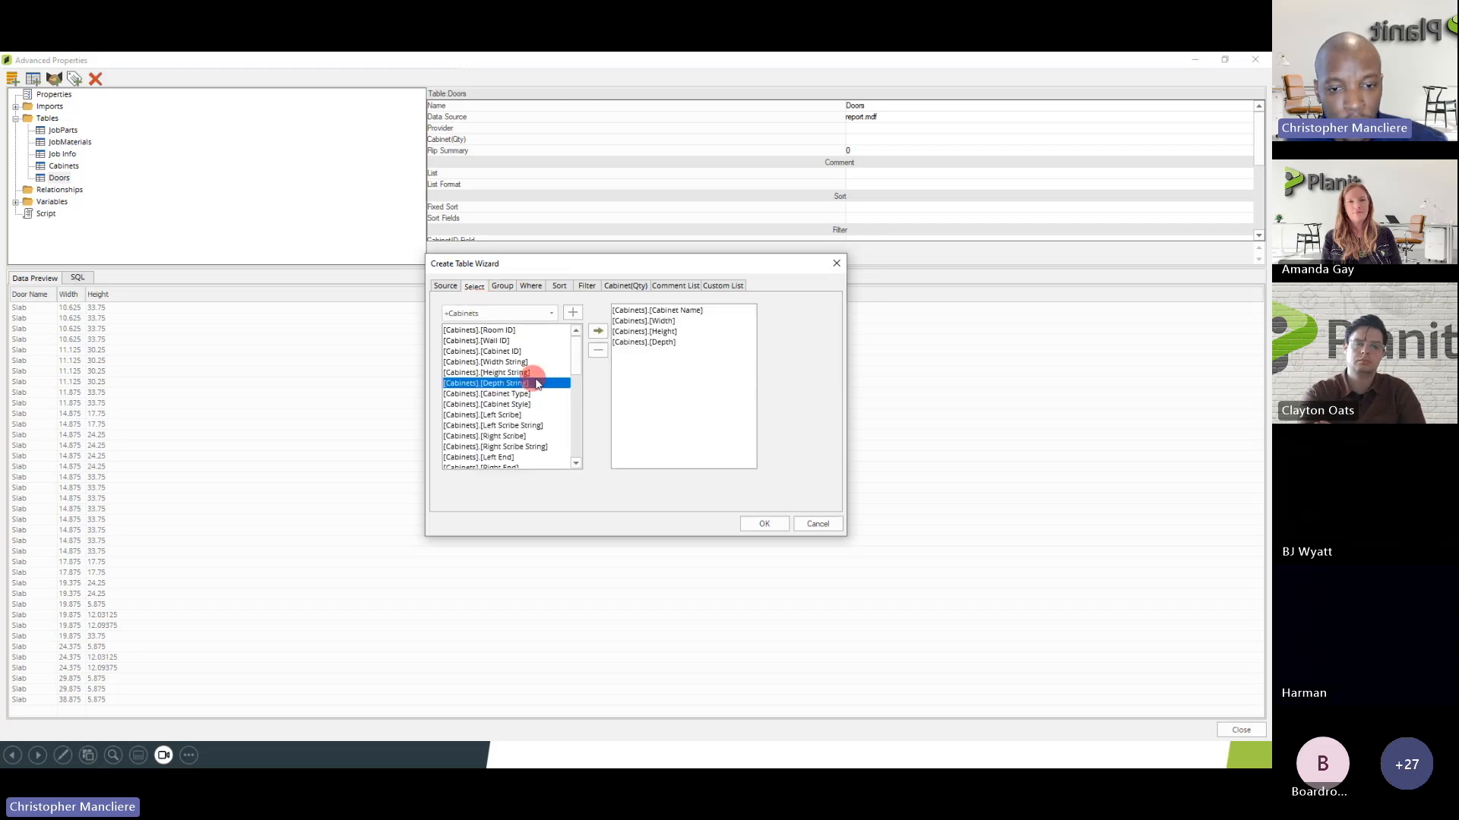
pyautogui.click(507, 353)
pyautogui.click(599, 334)
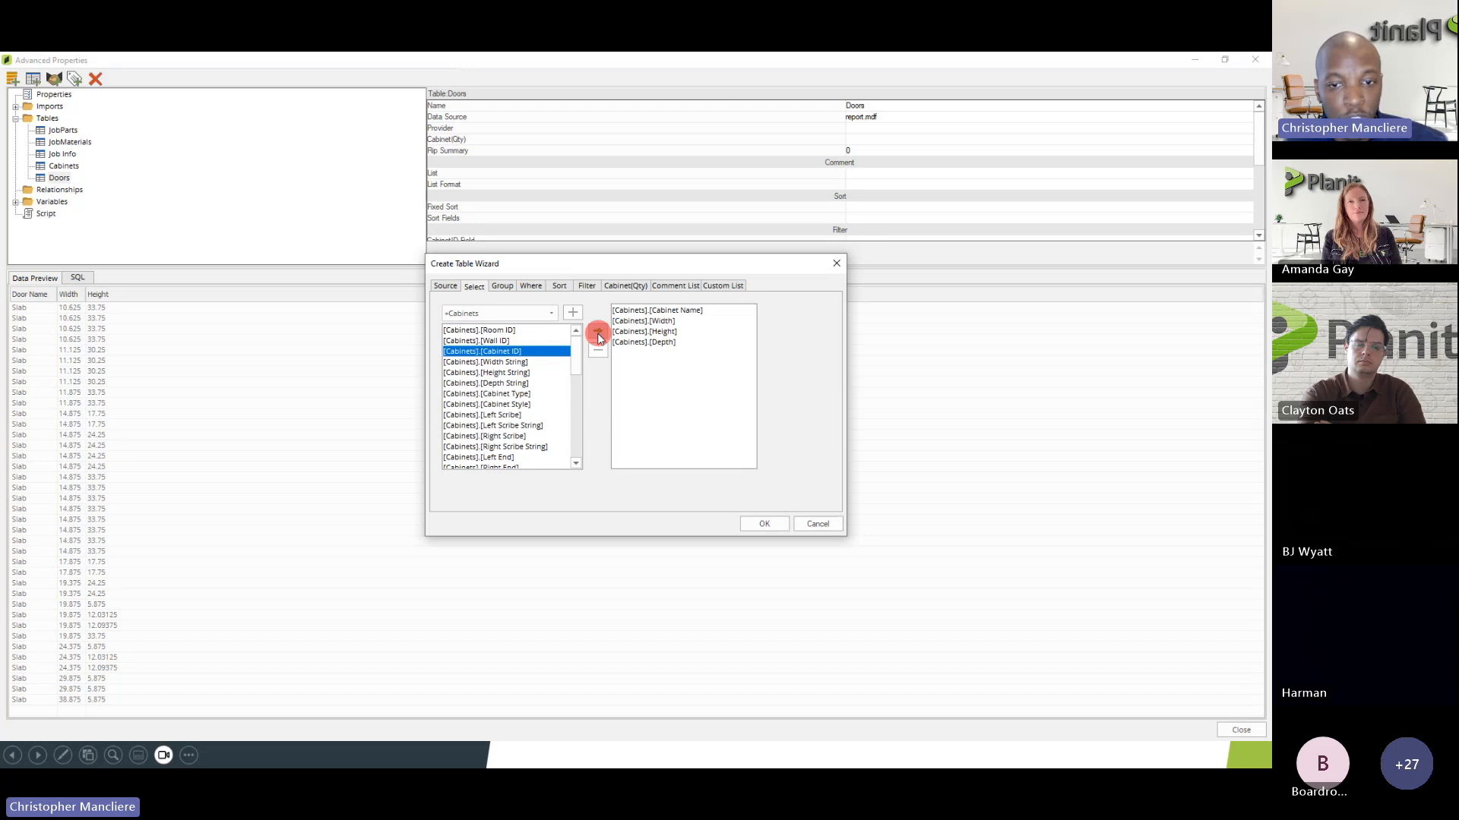
# - Set the group type of the Cabinet ID field to Count and create the table
pyautogui.click(500, 287)
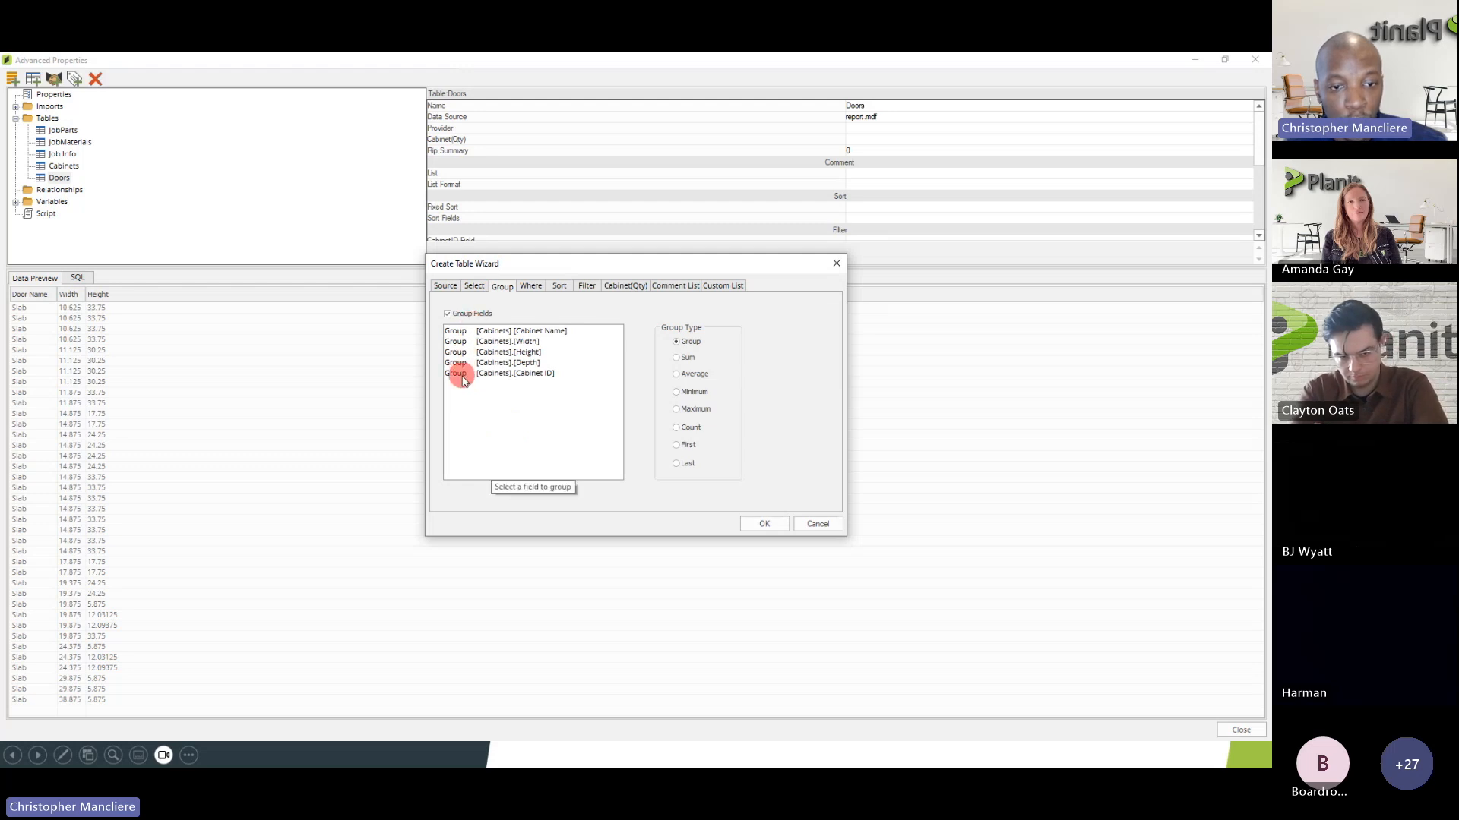
pyautogui.click(465, 374)
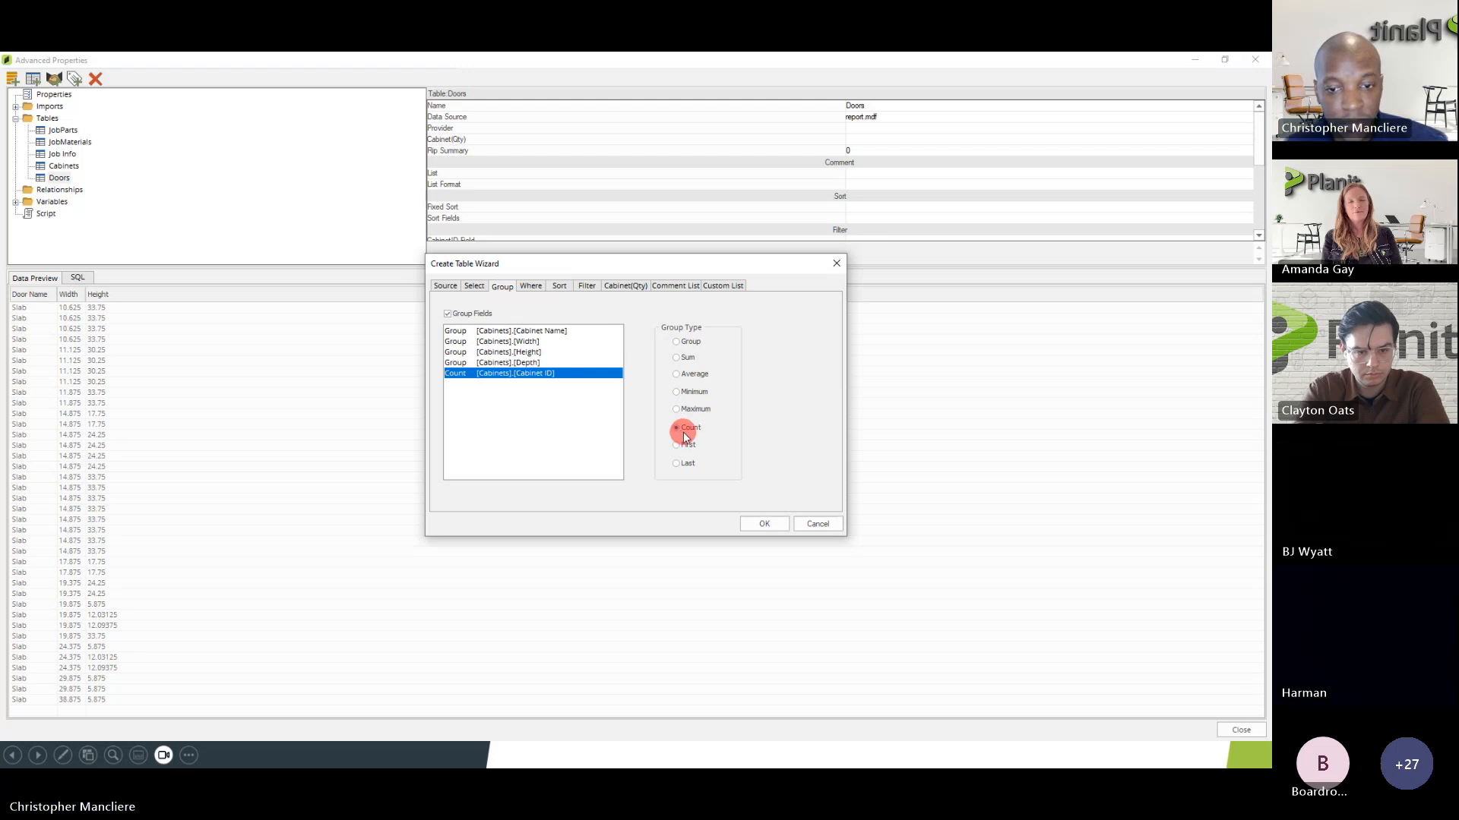
pyautogui.click(750, 524)
# - Examine the Count expression, its AS alias and the GROUP BY clause in the SQL of Cabinets2
pyautogui.click(77, 280)
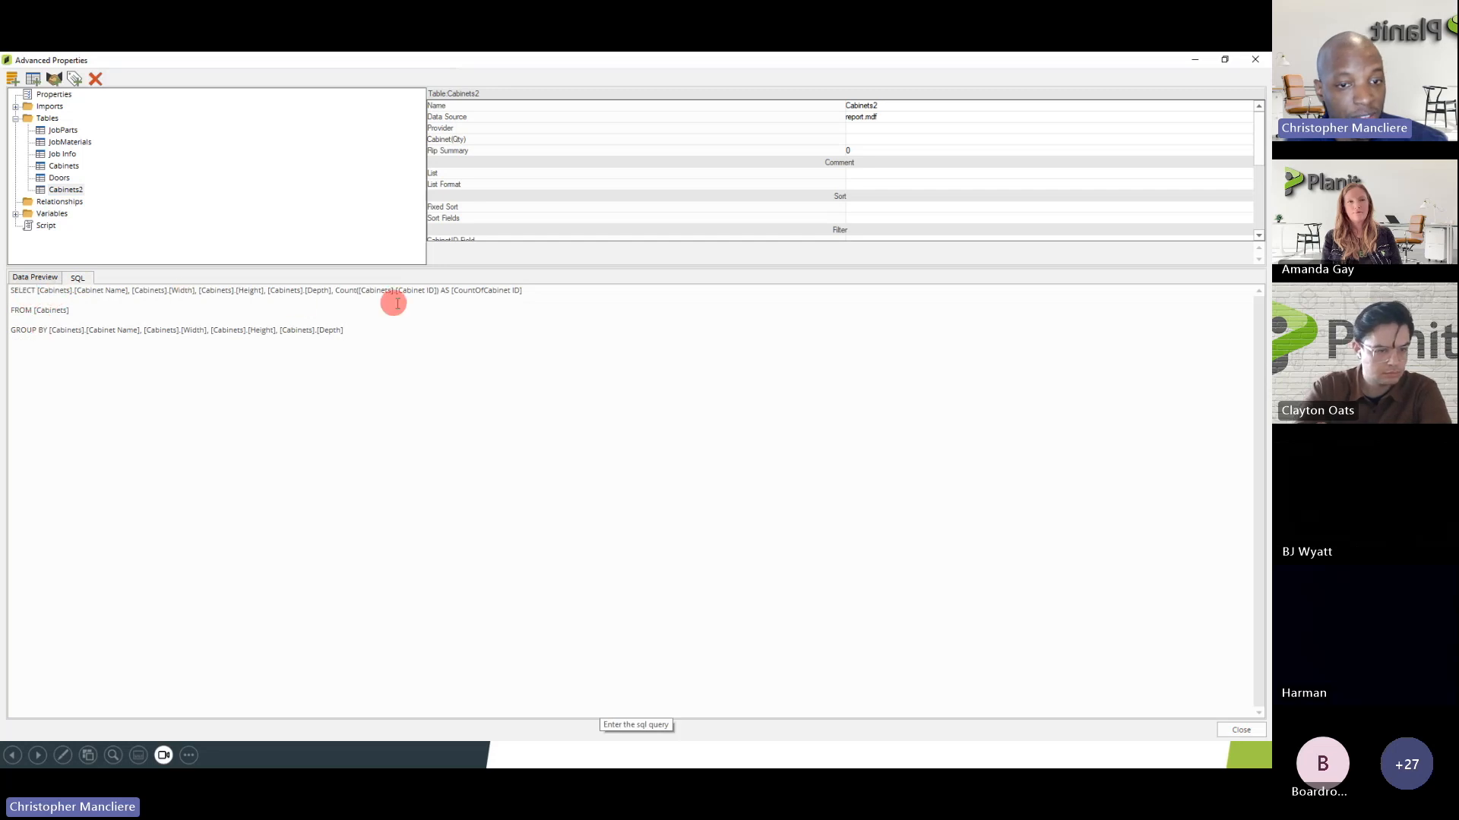
pyautogui.moveTo(336, 295); pyautogui.dragTo(486, 296)
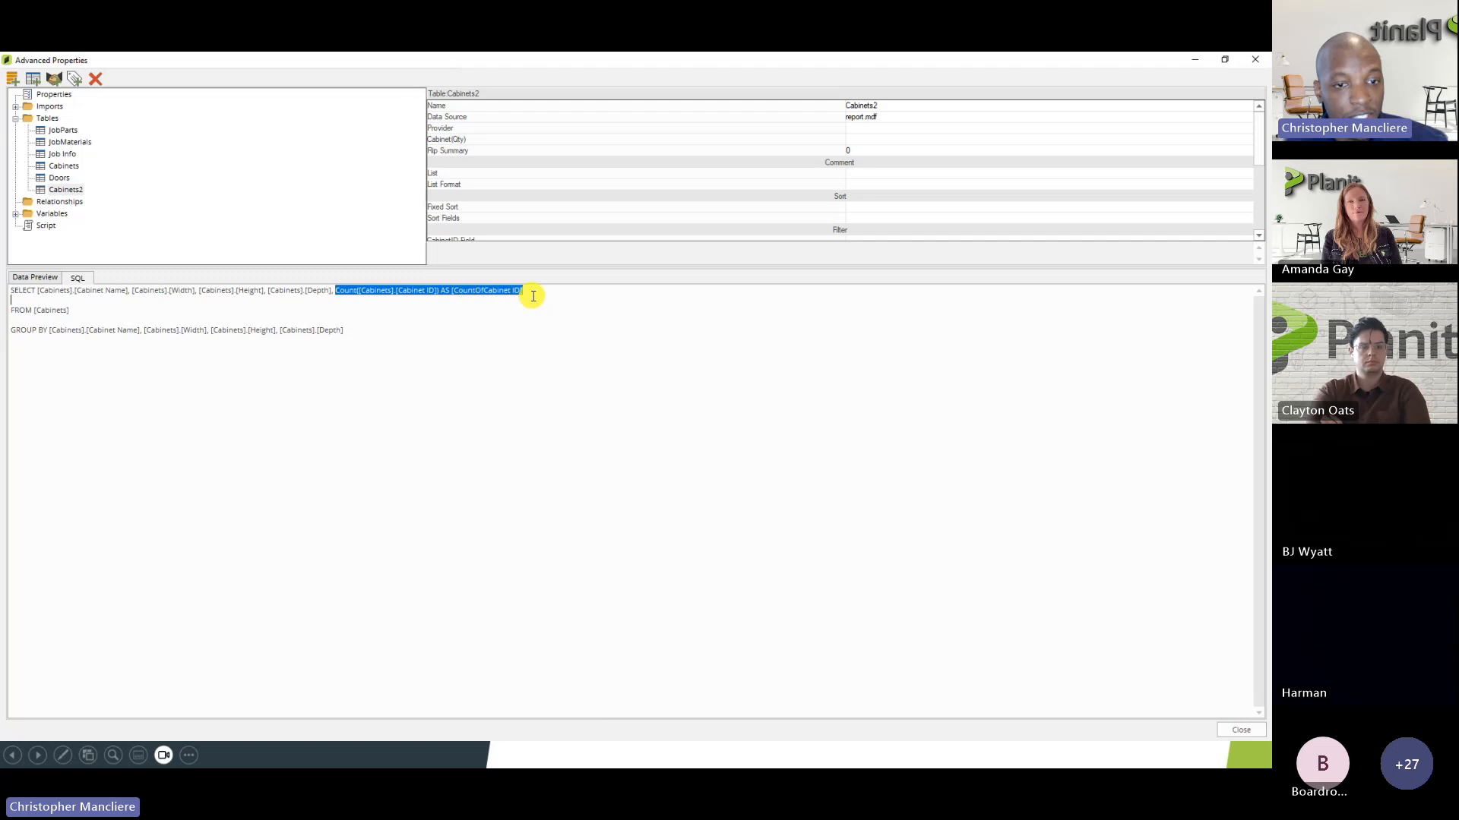
pyautogui.click(346, 300)
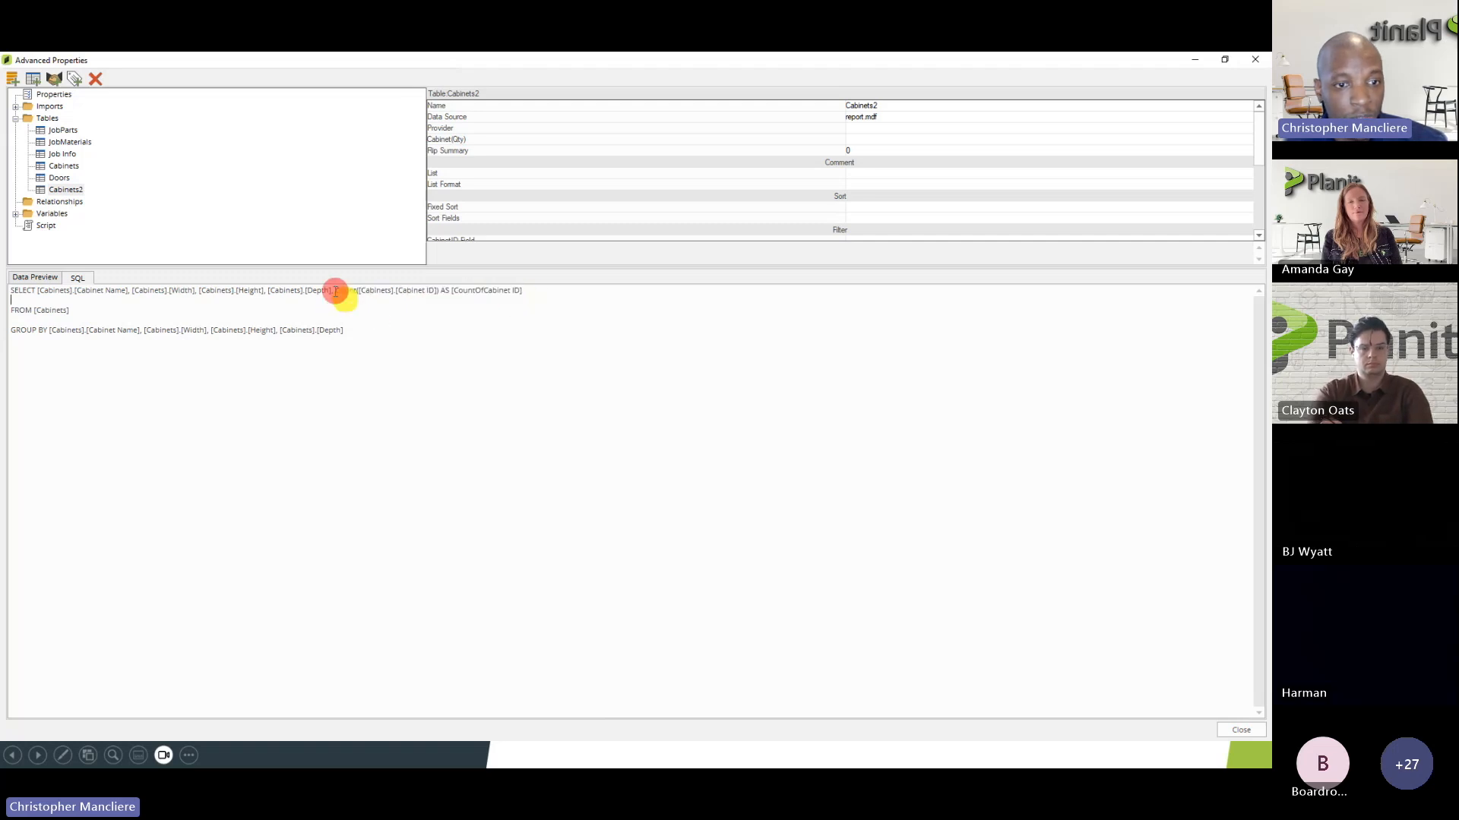
pyautogui.moveTo(339, 290); pyautogui.dragTo(357, 290)
pyautogui.click(334, 298)
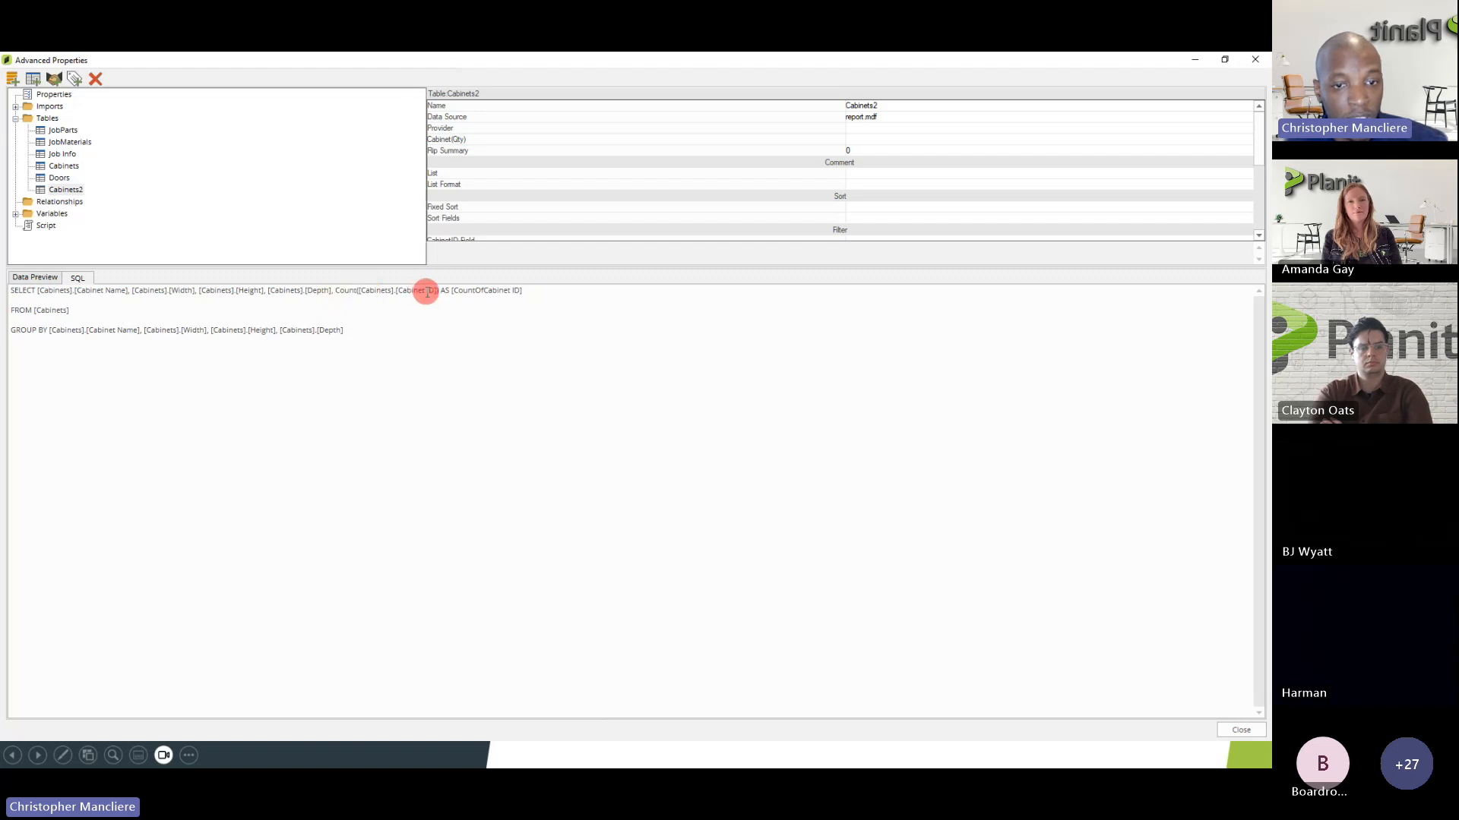
pyautogui.moveTo(469, 292); pyautogui.dragTo(517, 288)
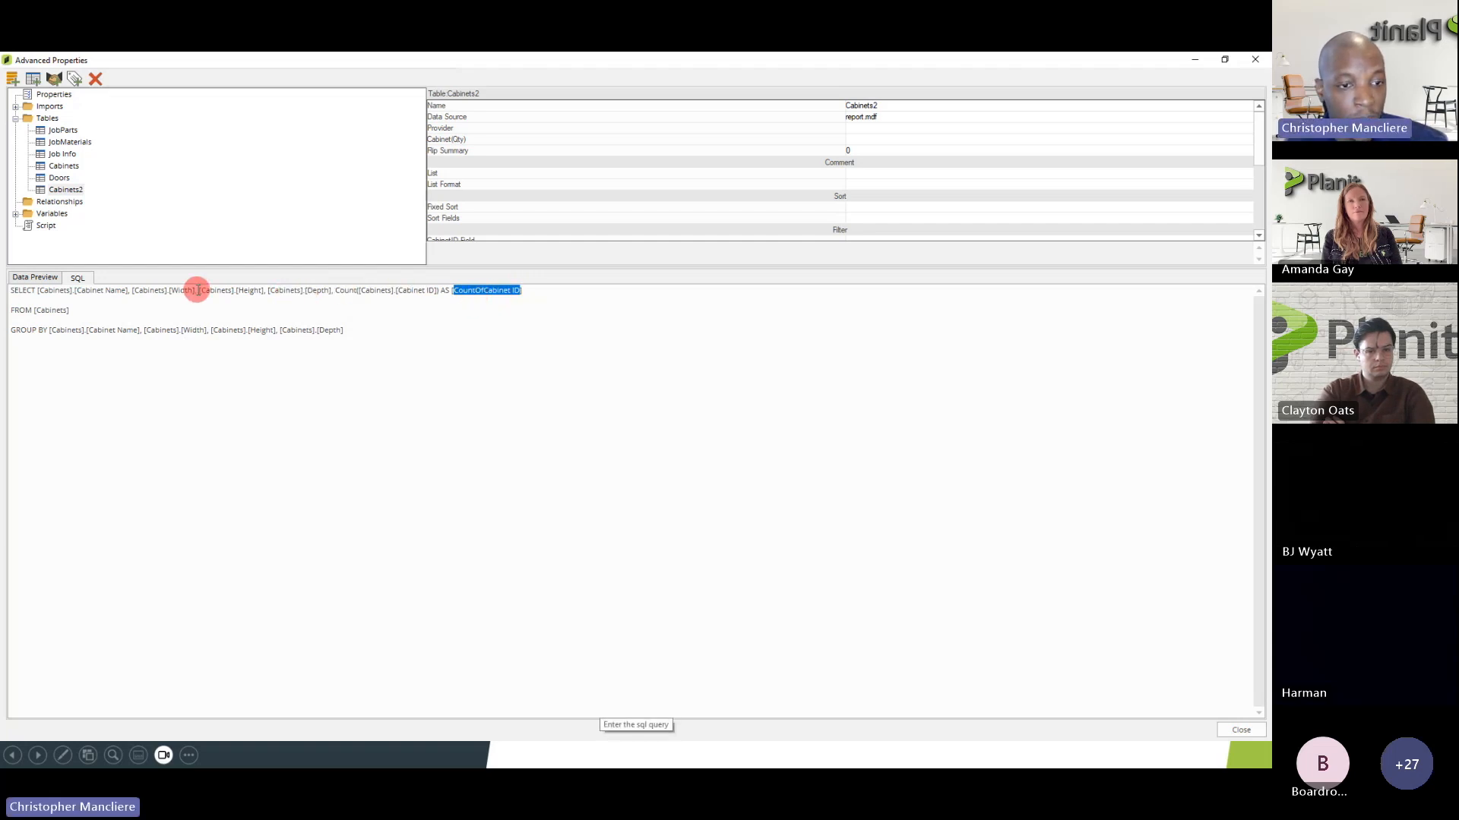
pyautogui.click(115, 330)
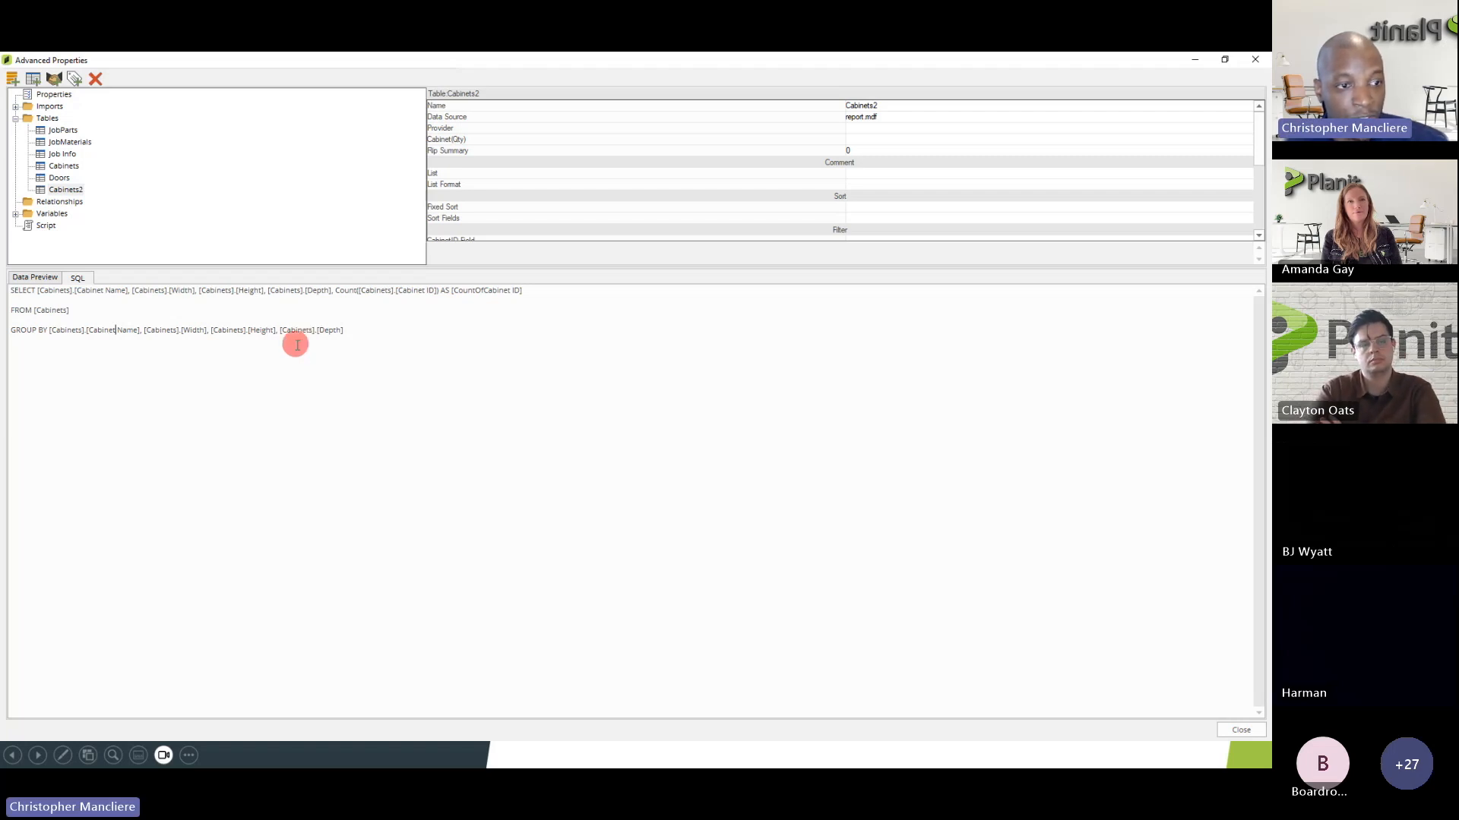
# - Inspect the grouped cabinet rows and their counts in the Cabinets2 data preview, with the Cabinet Name column widened
pyautogui.click(35, 278)
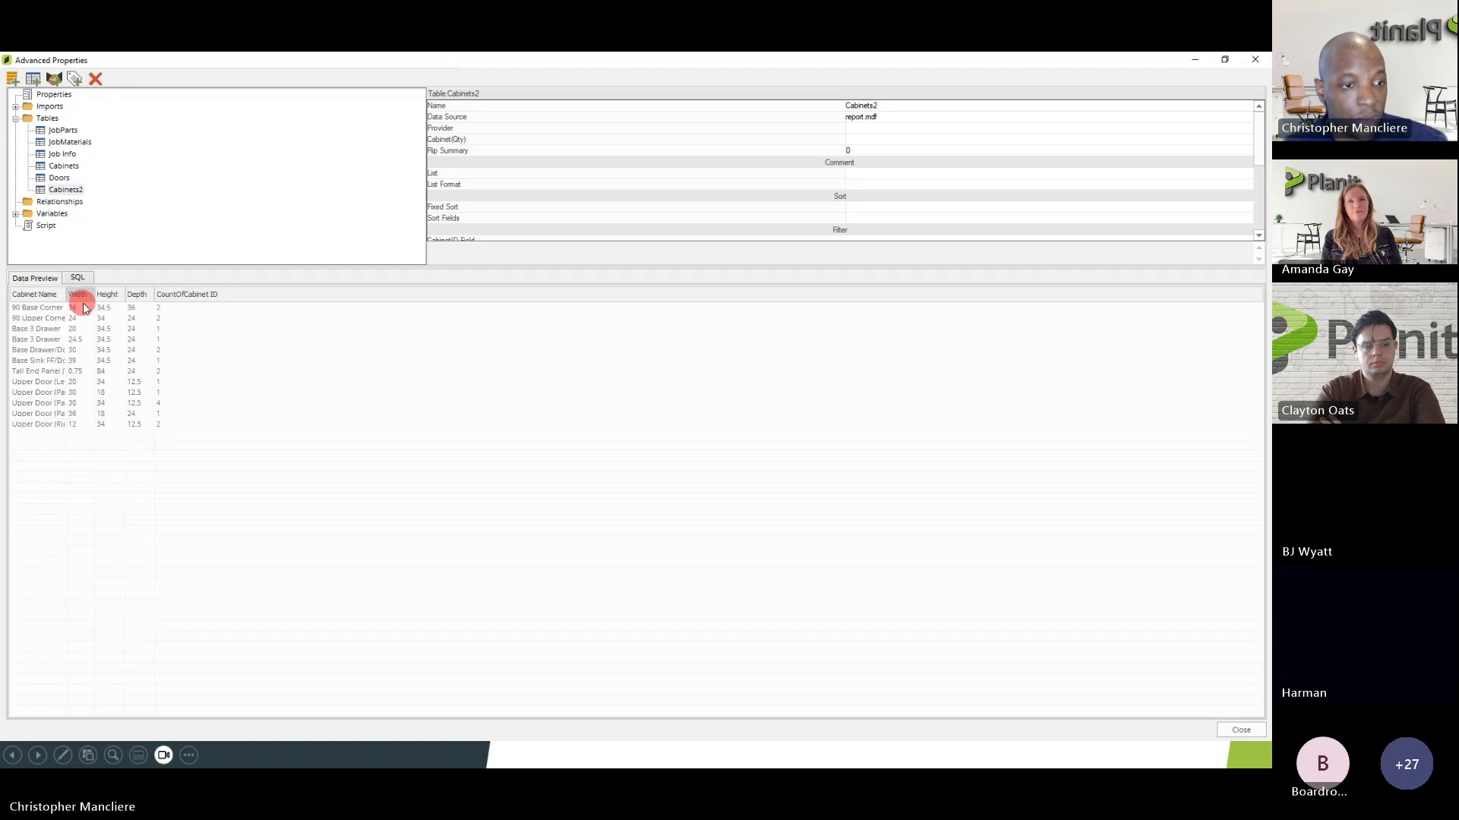
pyautogui.moveTo(65, 292); pyautogui.dragTo(133, 295)
pyautogui.click(18, 308)
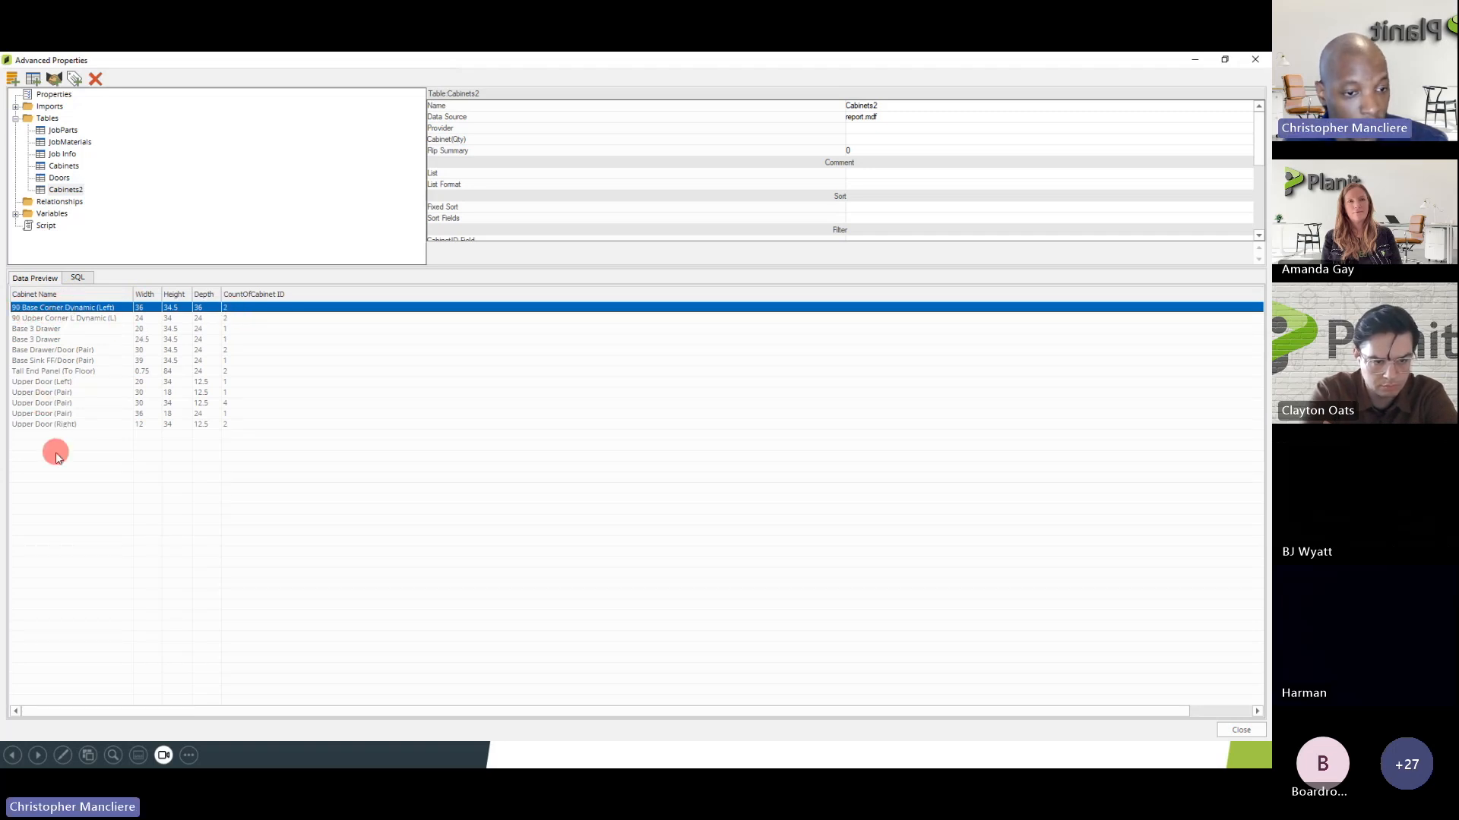
pyautogui.click(45, 413)
pyautogui.click(46, 404)
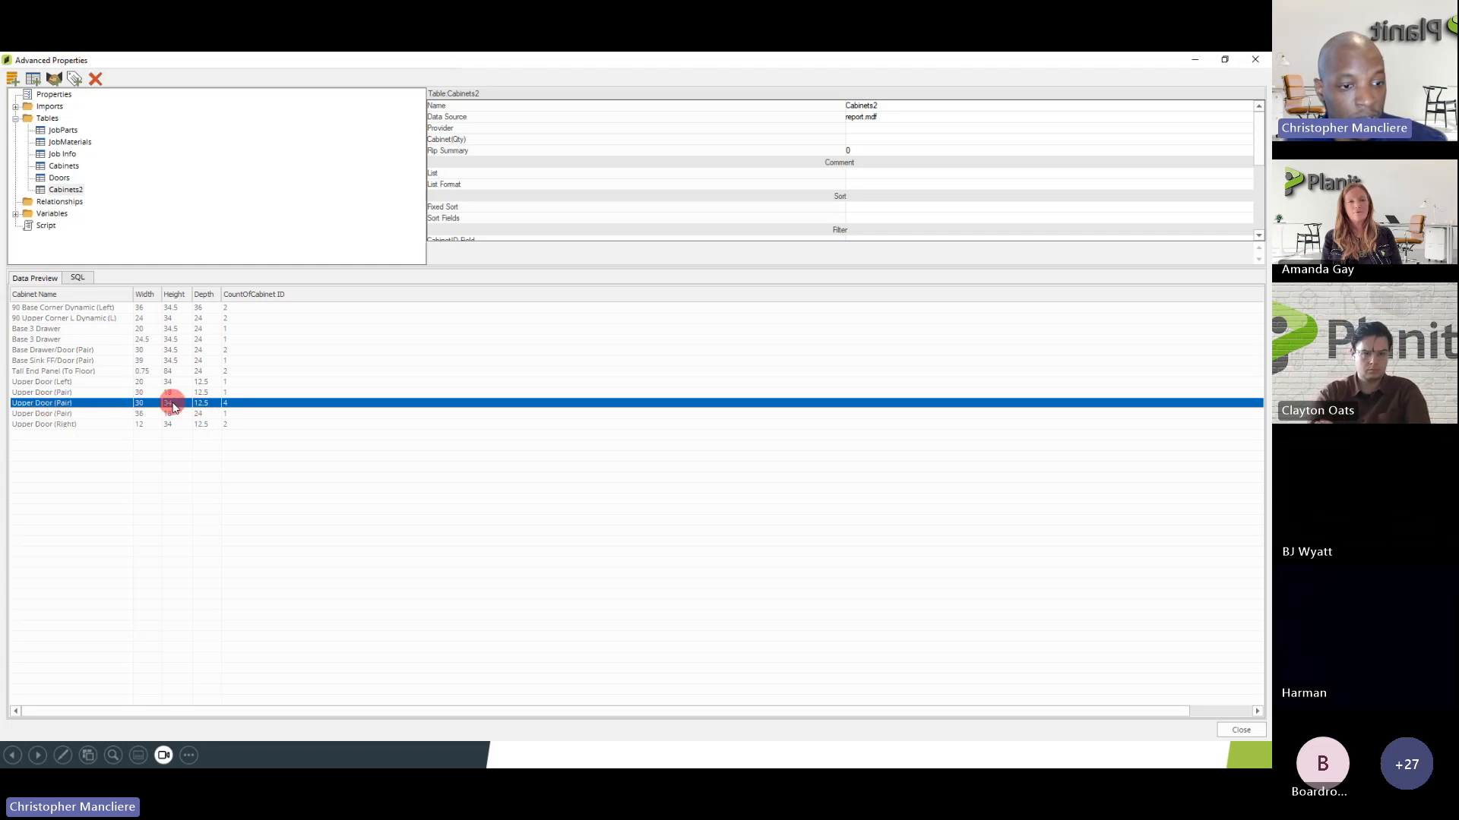
# - Rename the alias of the Cabinet ID count to QTY in the SELECT statement of Cabinets2
pyautogui.click(78, 278)
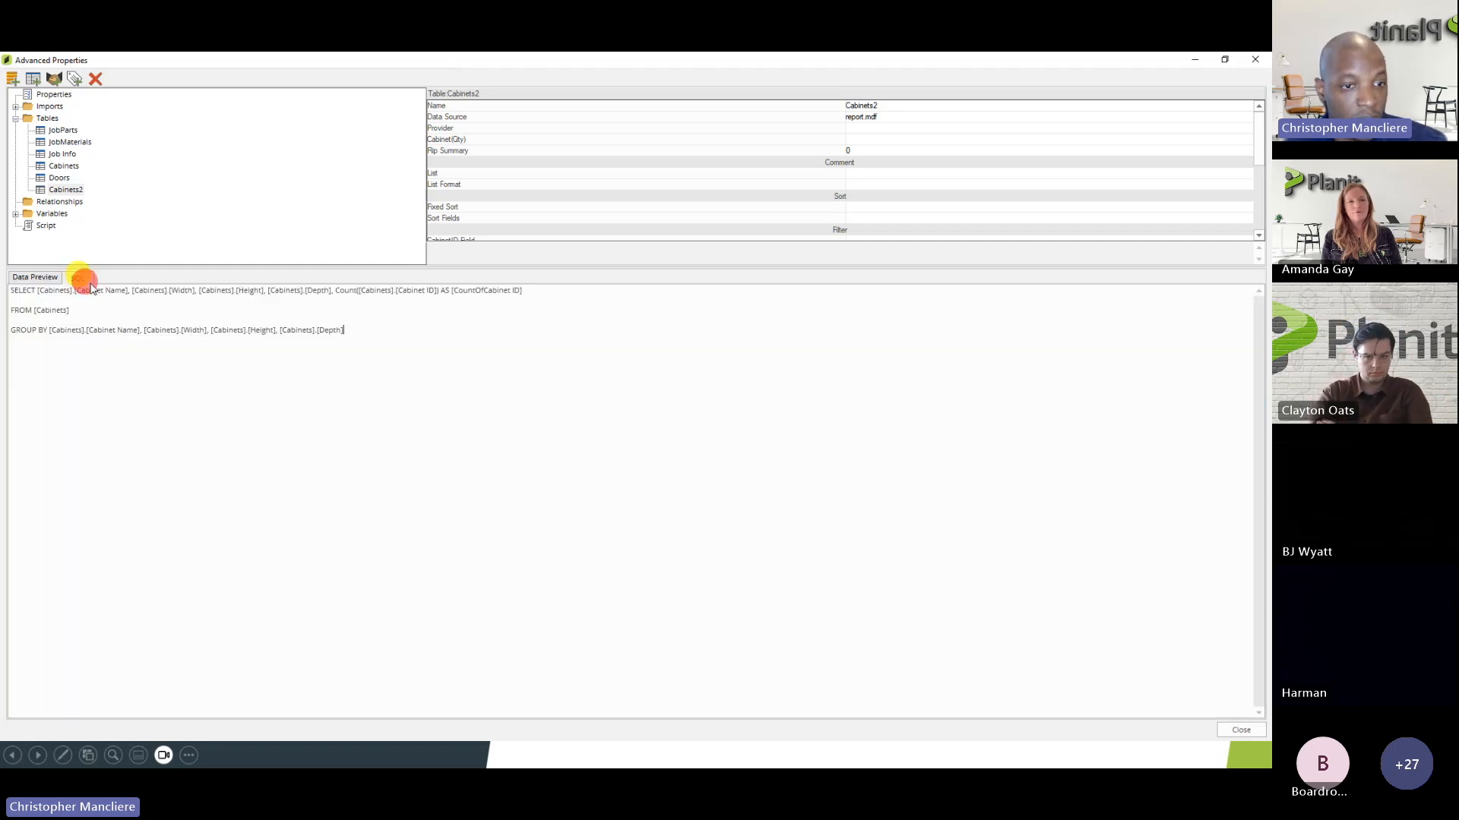
pyautogui.click(35, 278)
pyautogui.click(78, 278)
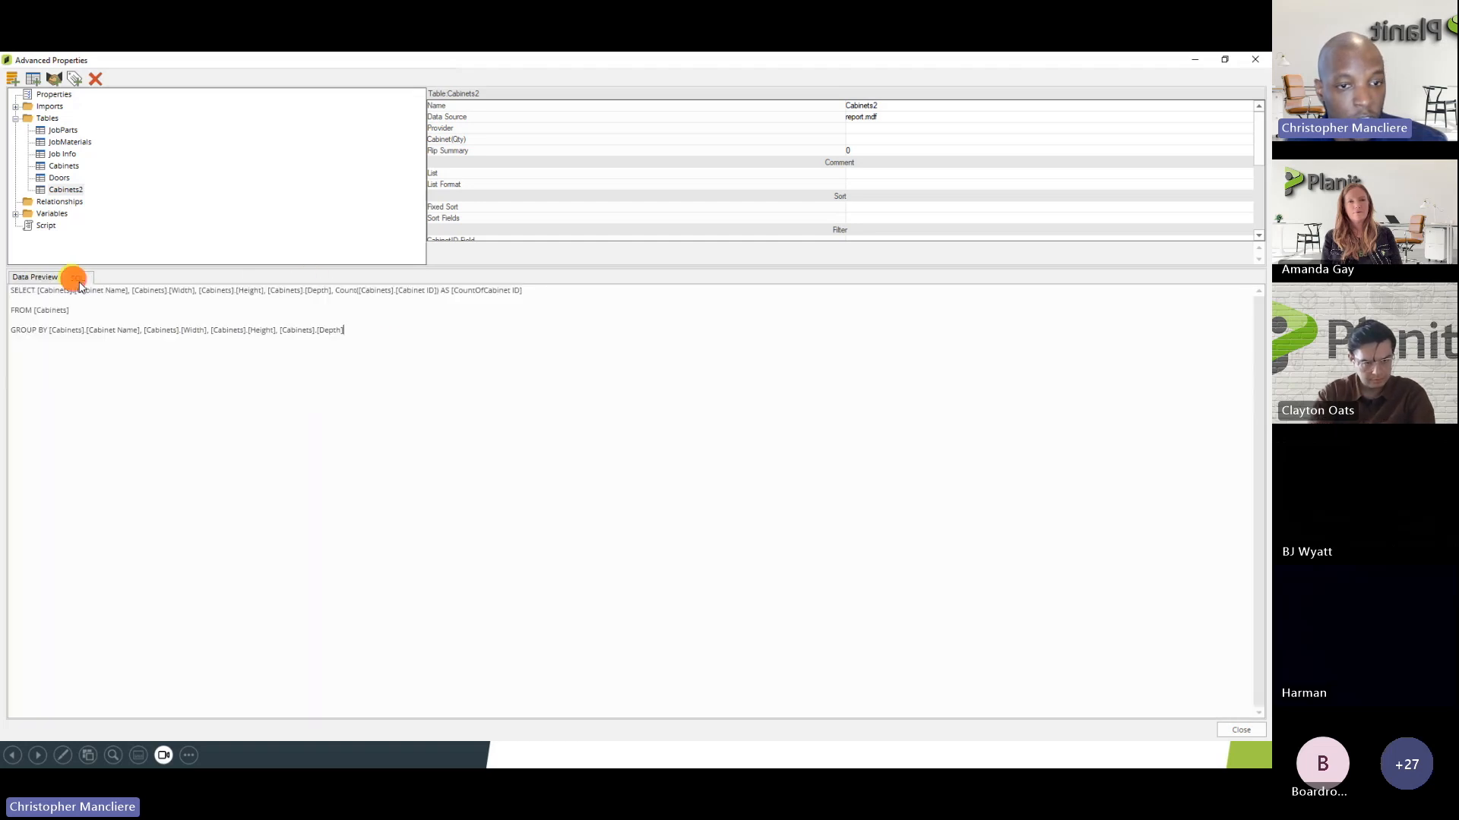
pyautogui.moveTo(441, 290); pyautogui.dragTo(449, 290)
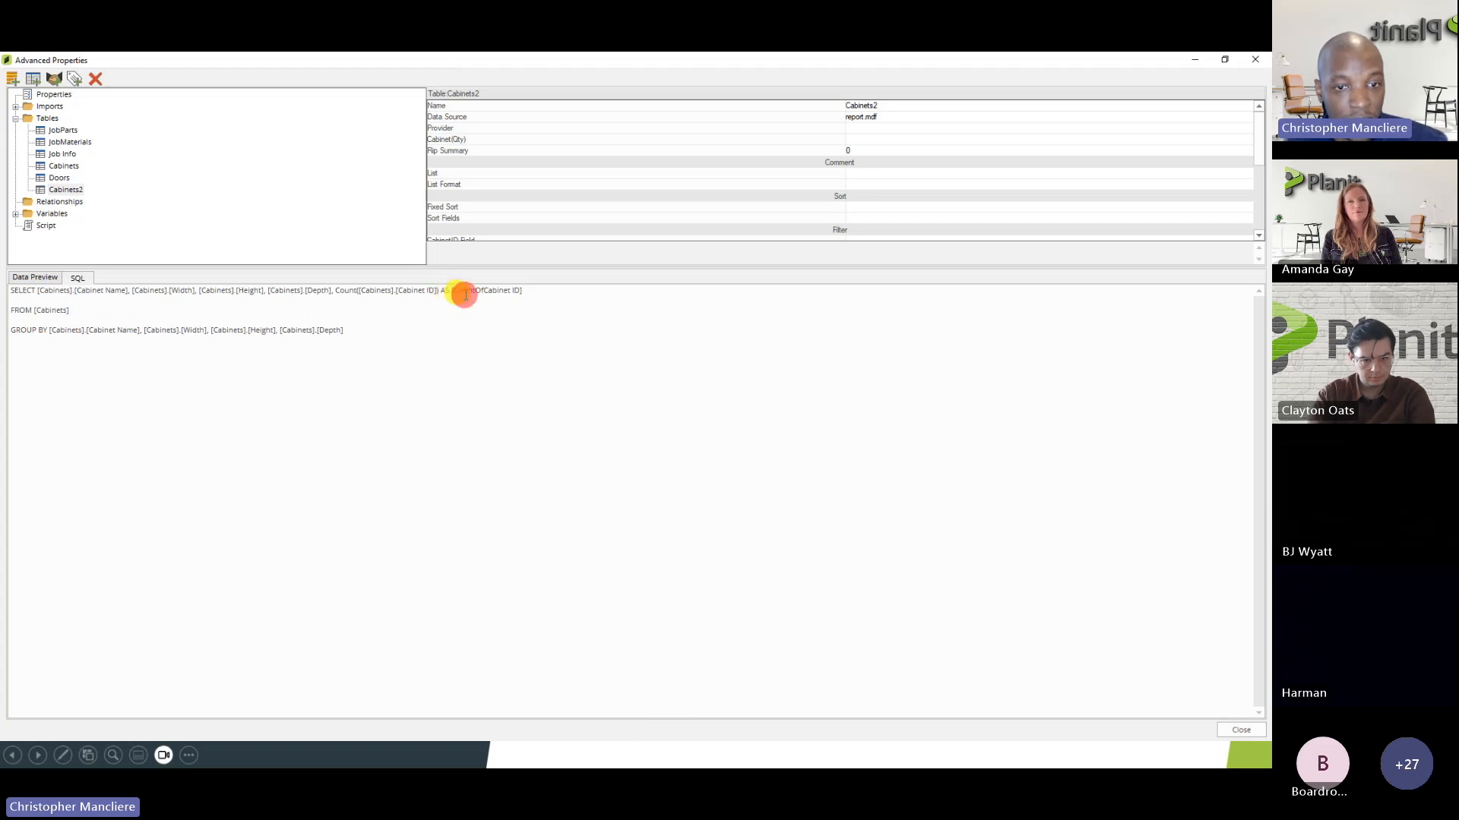
pyautogui.moveTo(454, 290); pyautogui.dragTo(522, 291)
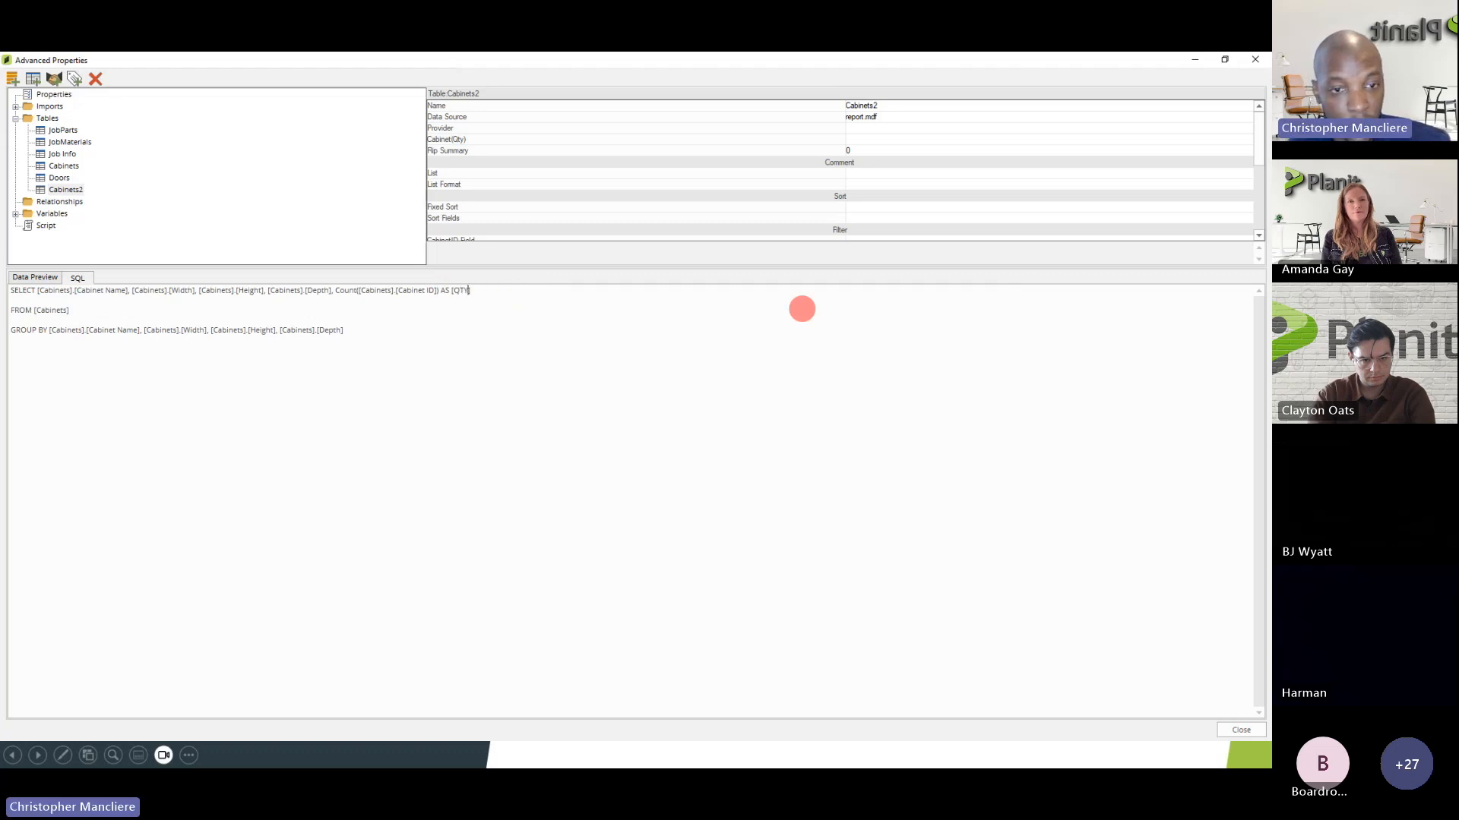
# - Check the QTY column in the Cabinets2 data preview, reselect the table, and review its SQL statement
pyautogui.click(38, 277)
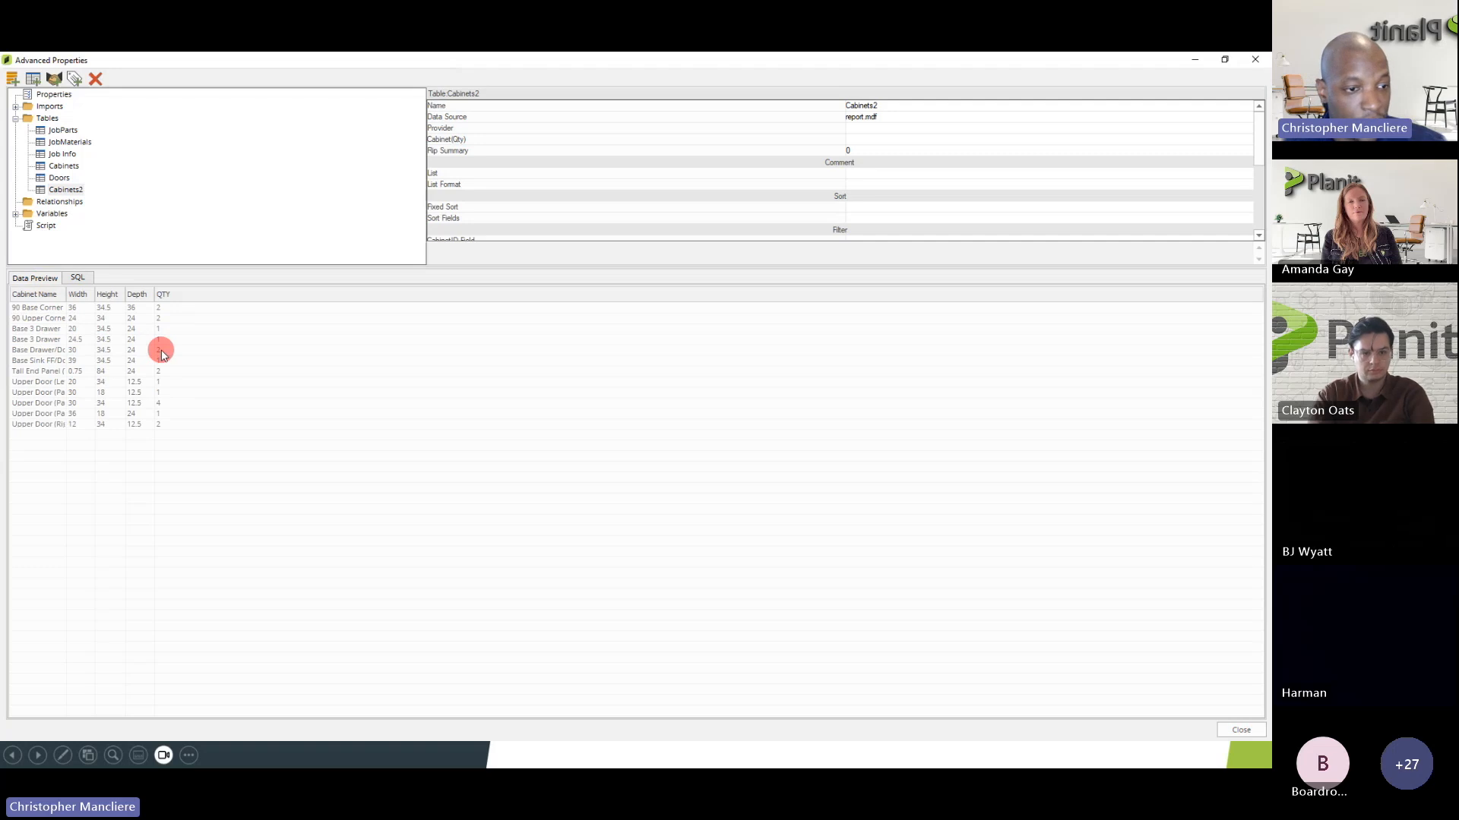
pyautogui.doubleClick(67, 295)
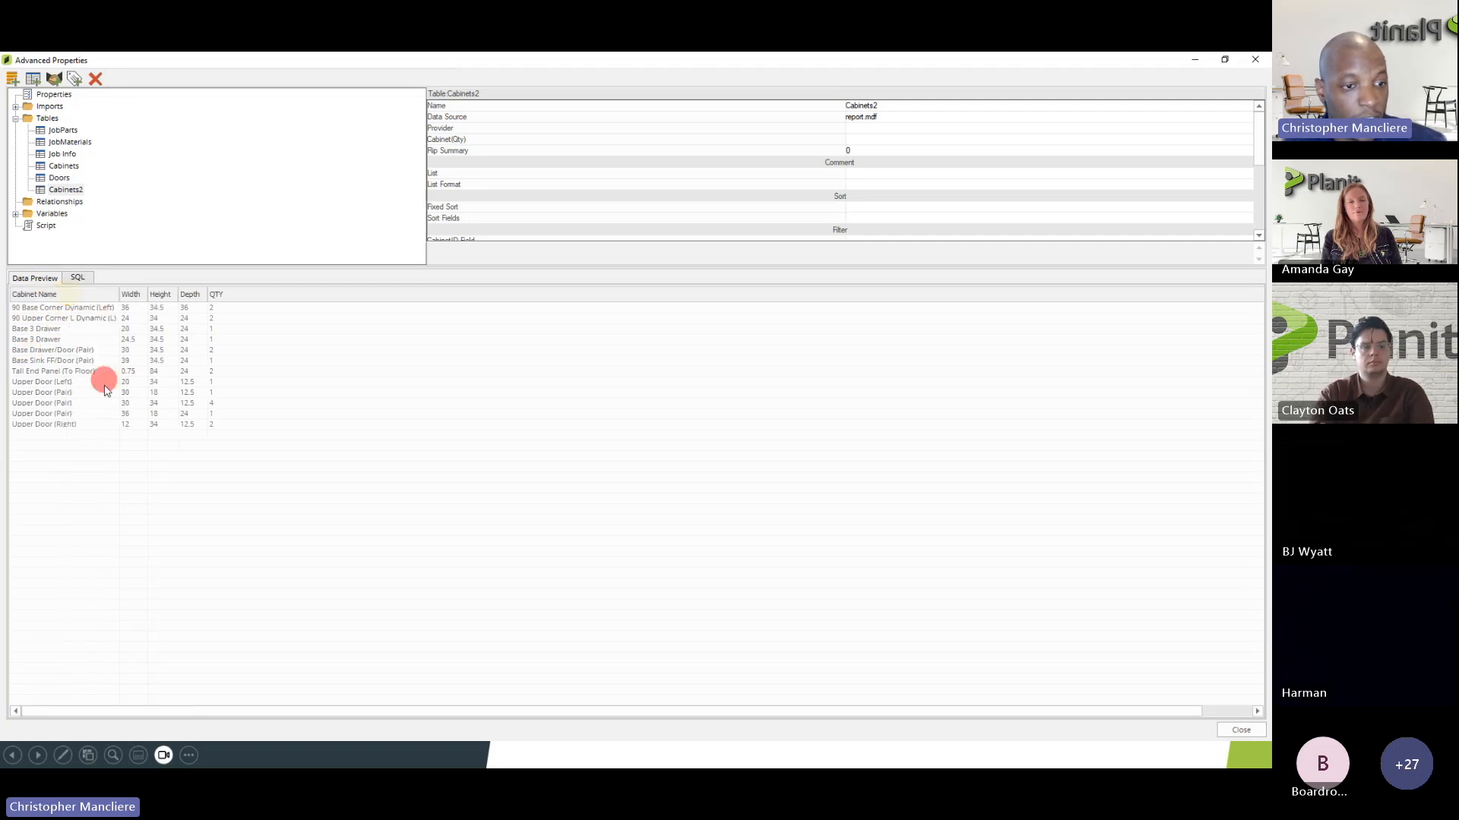
pyautogui.click(64, 190)
pyautogui.click(53, 180)
pyautogui.click(54, 191)
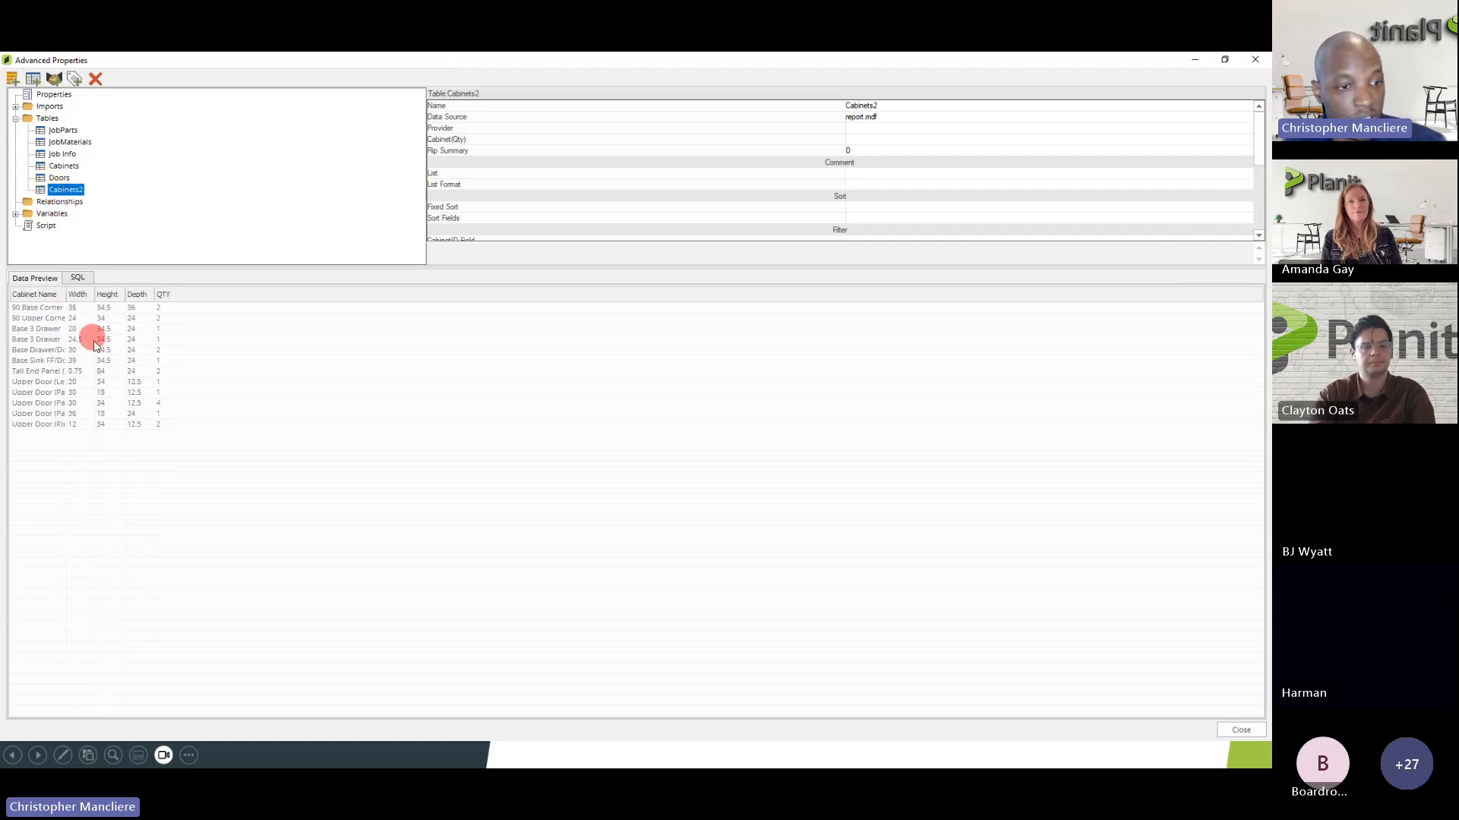
pyautogui.click(79, 278)
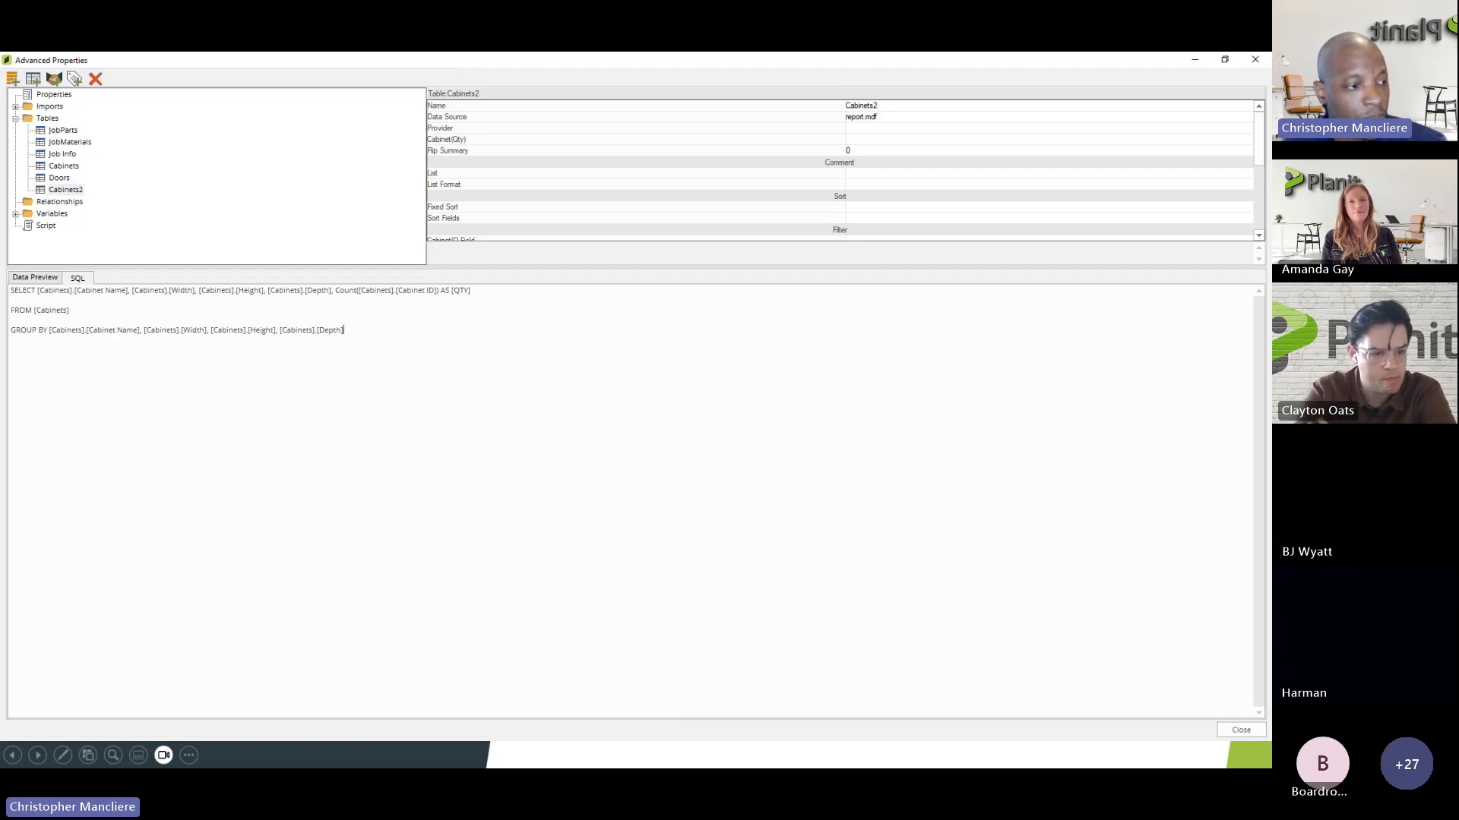
# - Switch to the presentation and view the SQL Basics slide on using JOIN to connect related tables
pyautogui.hotkey('alt', 'Tab')
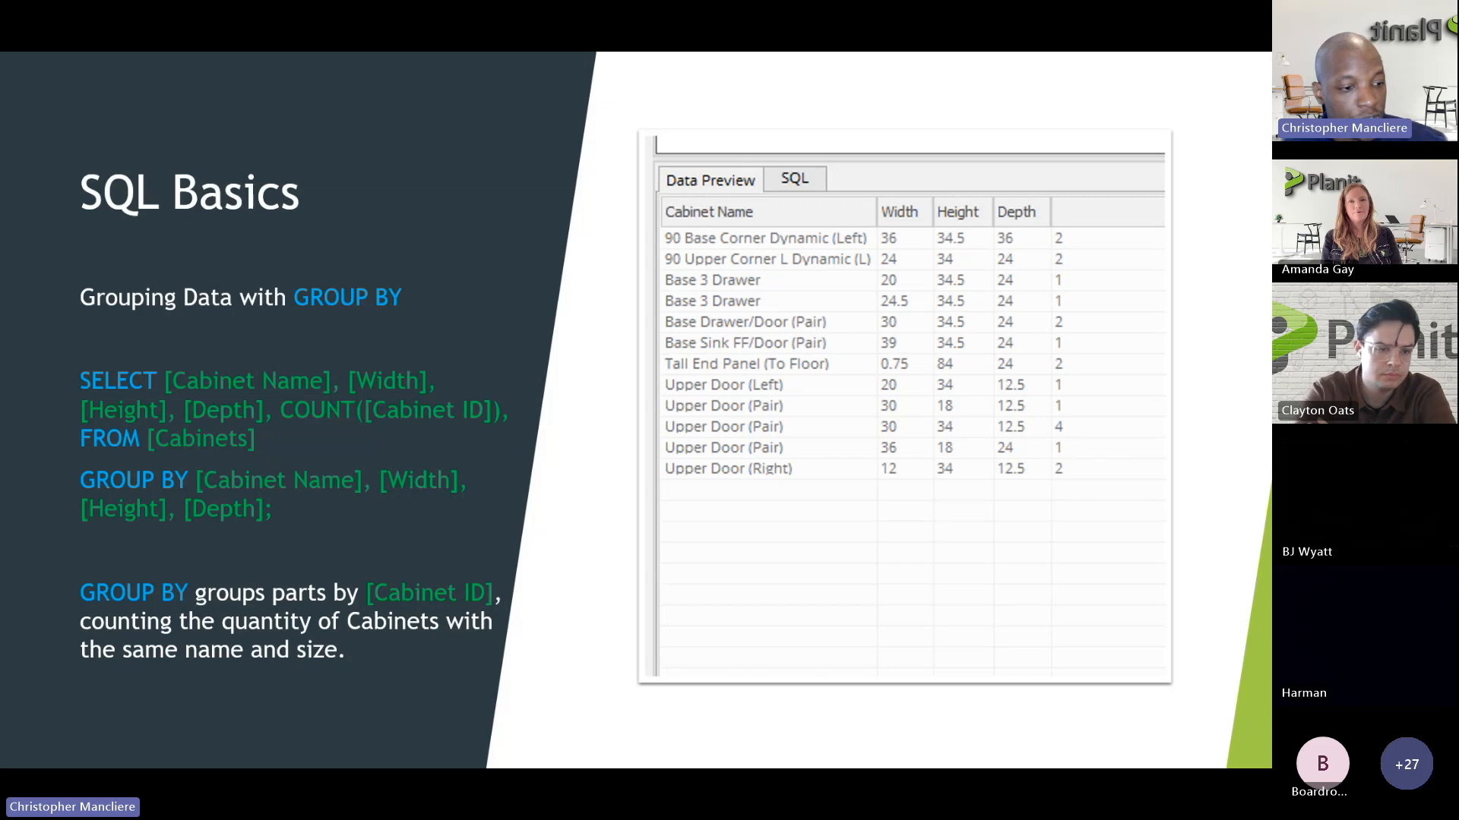
pyautogui.press('Right')
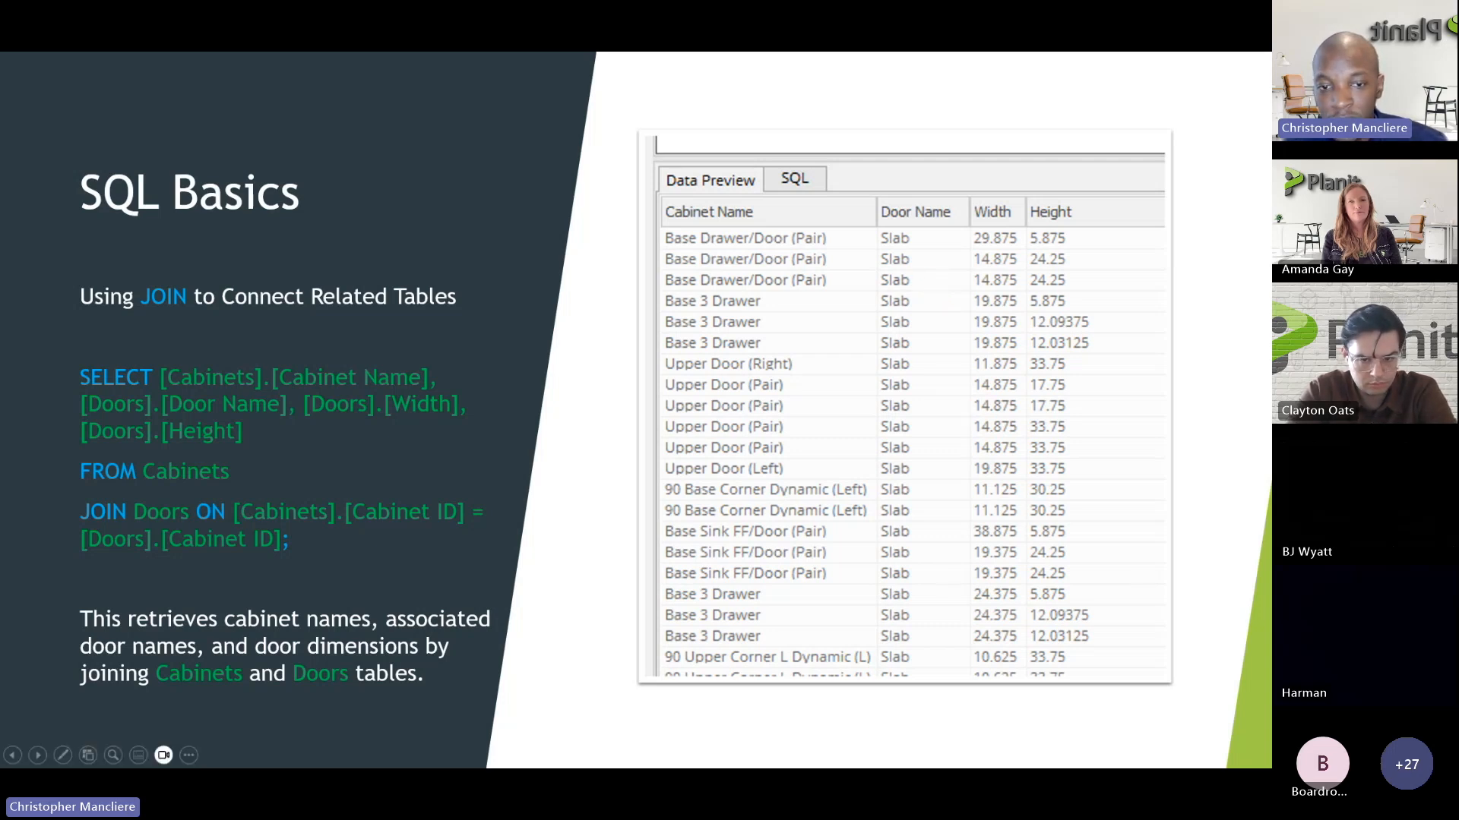
pyautogui.hotkey('alt', 'Tab')
# - Start a new table in the report's Advanced Properties and add Doors as its source table
pyautogui.click(33, 79)
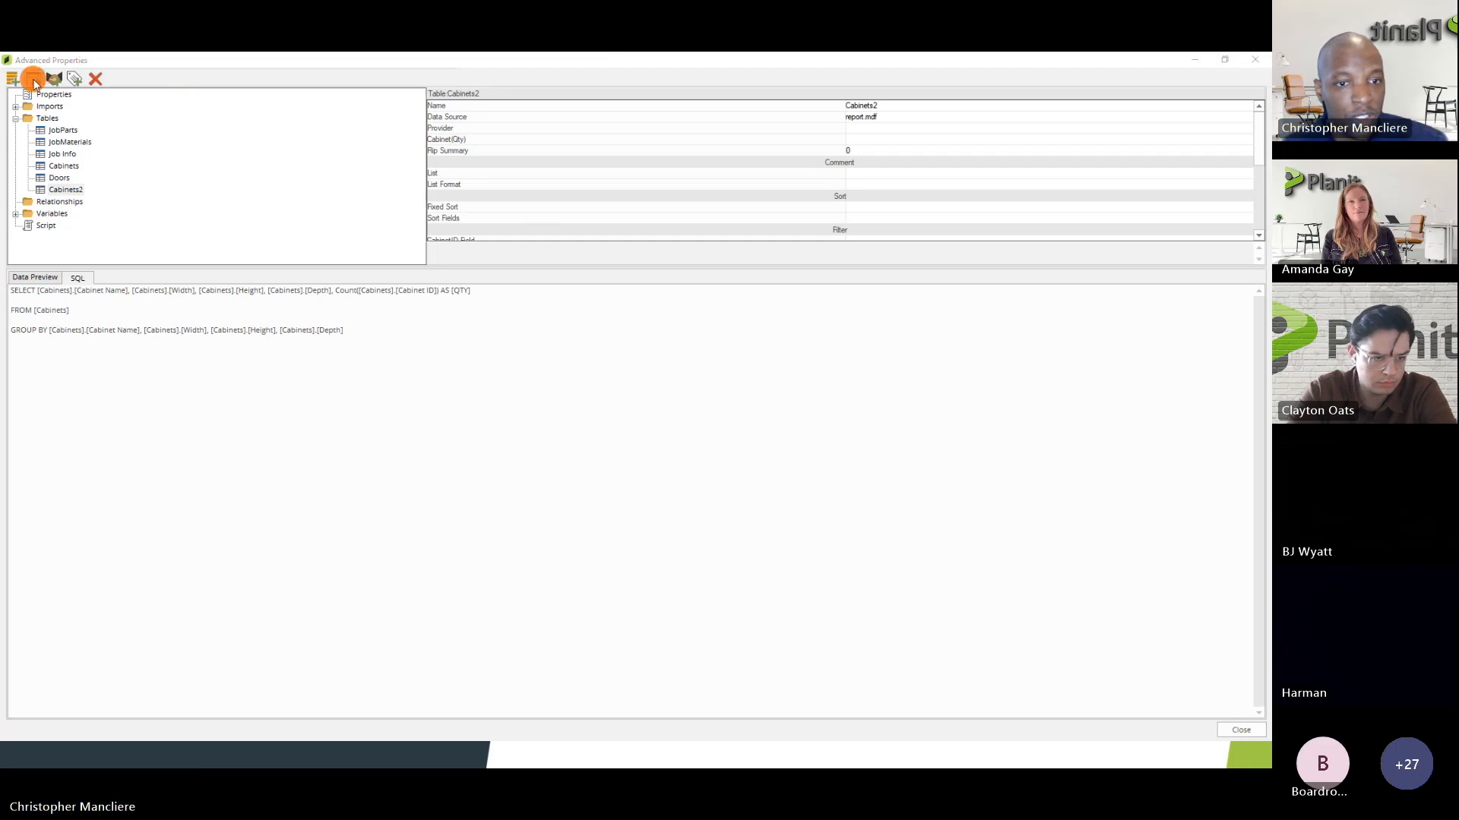
pyautogui.click(550, 313)
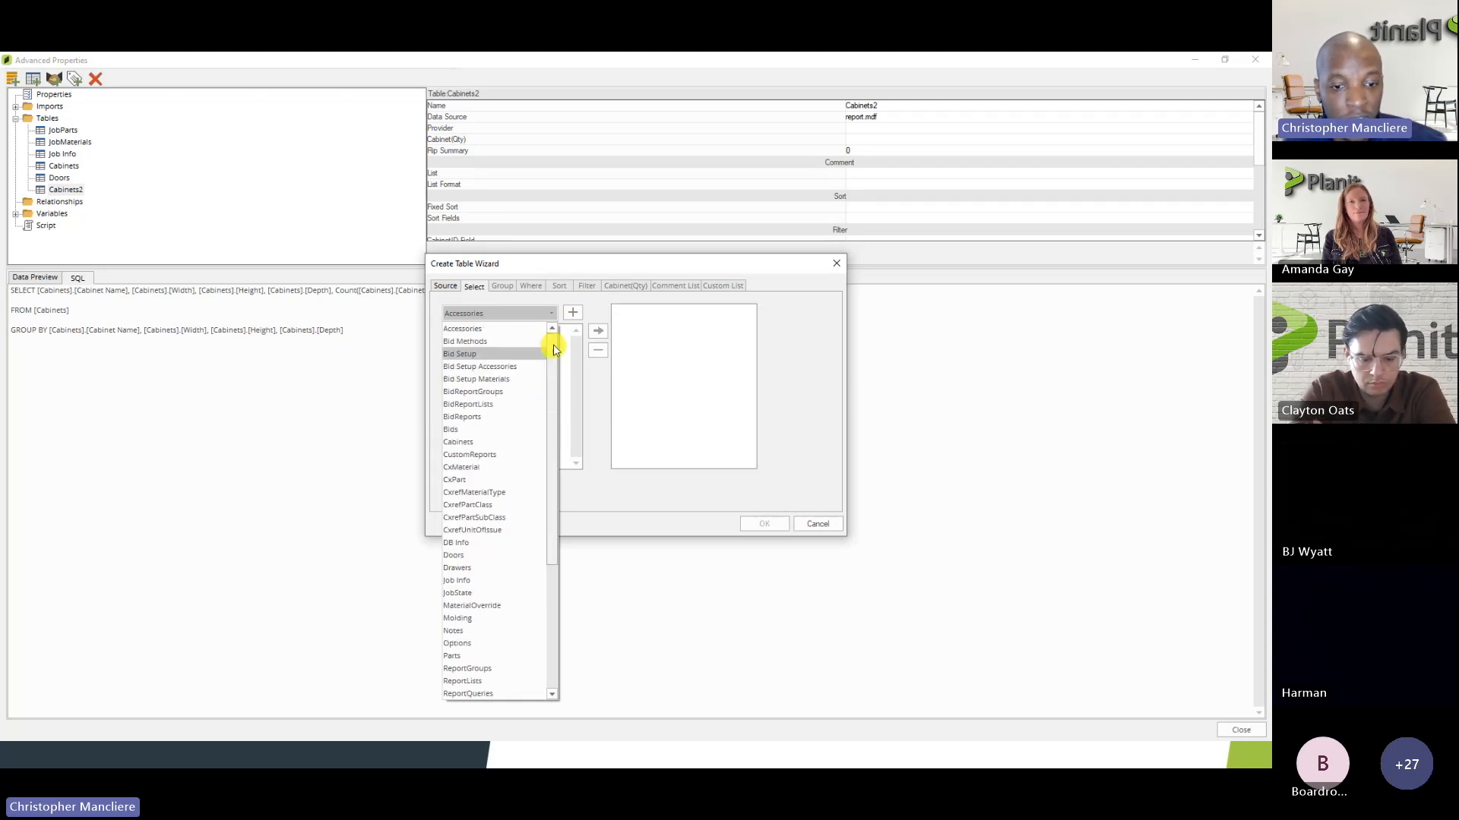
pyautogui.click(460, 555)
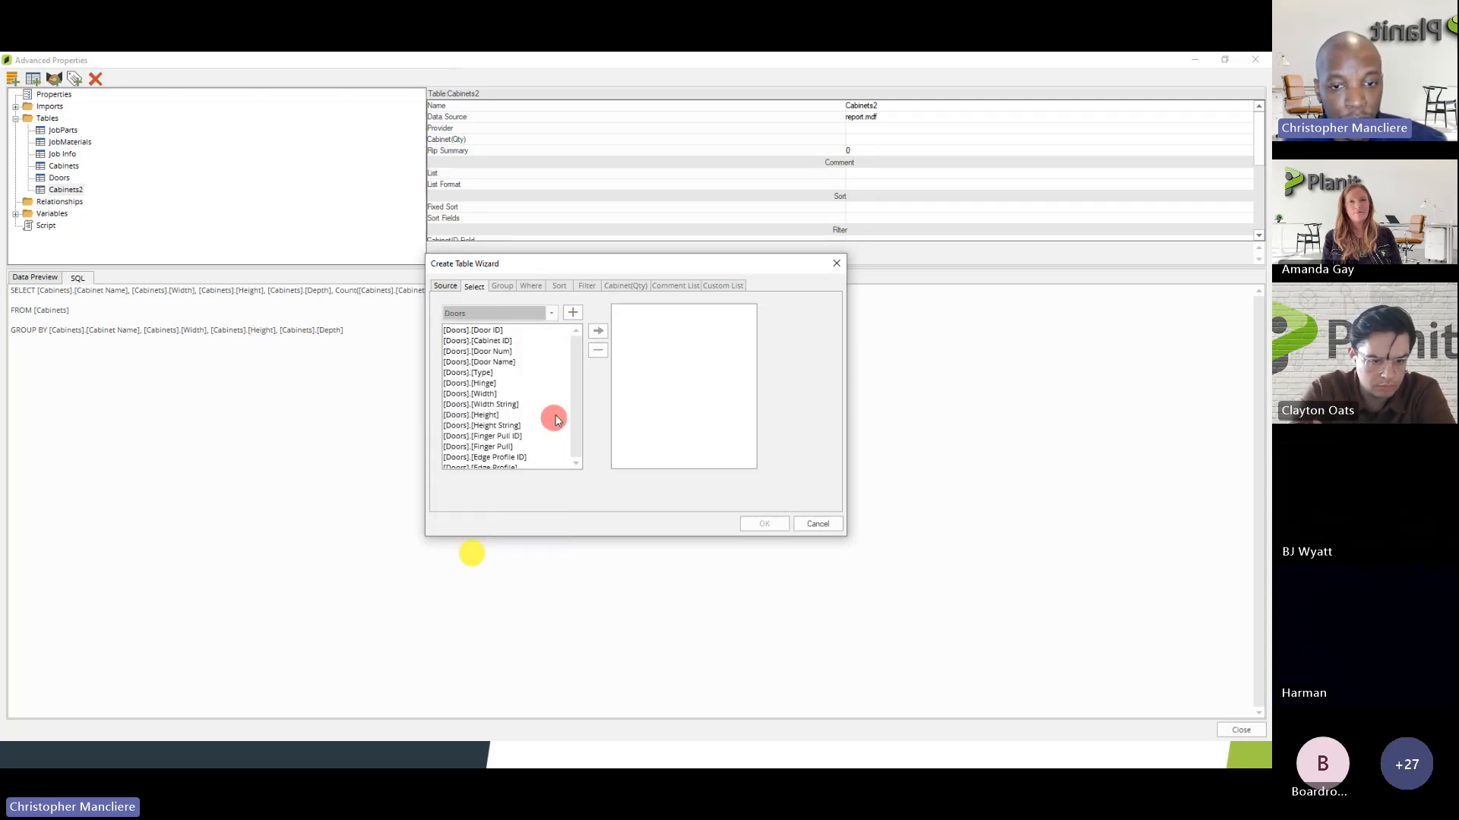
pyautogui.click(572, 313)
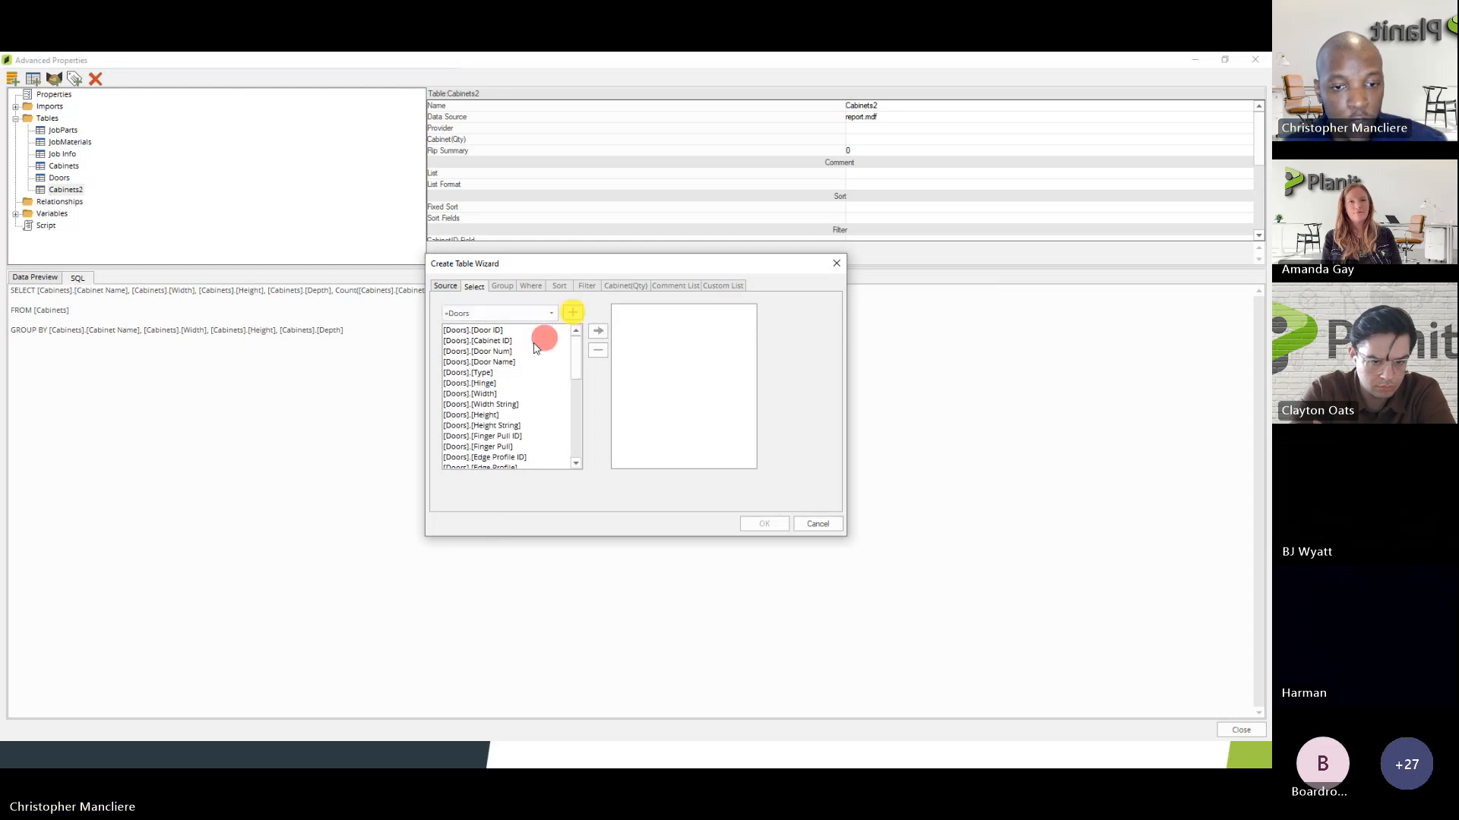
# - Add the Door Name, Width and Height fields of Doors to the new table's selected fields
pyautogui.click(492, 361)
pyautogui.click(598, 330)
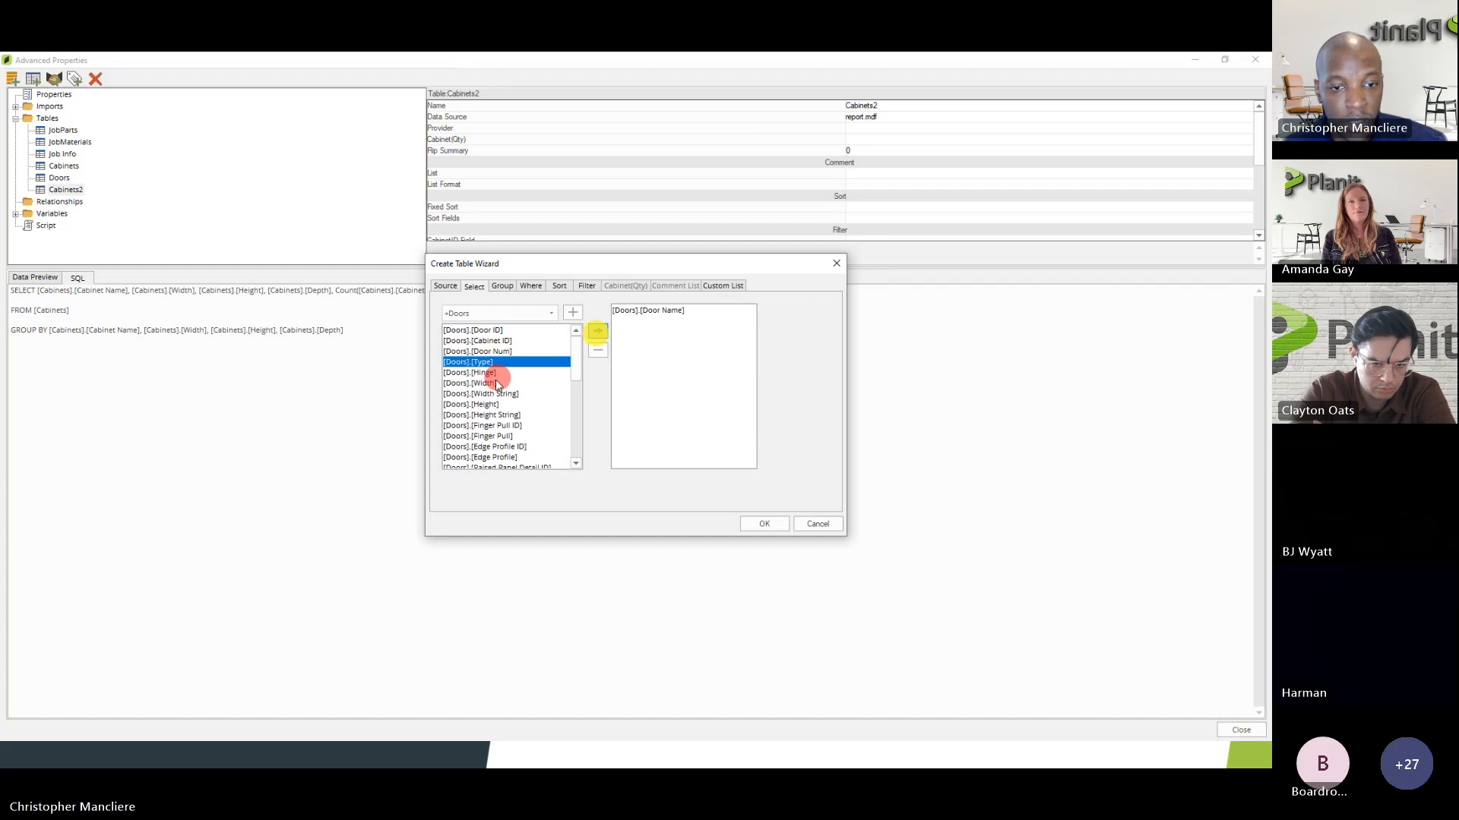
pyautogui.click(492, 383)
pyautogui.click(598, 330)
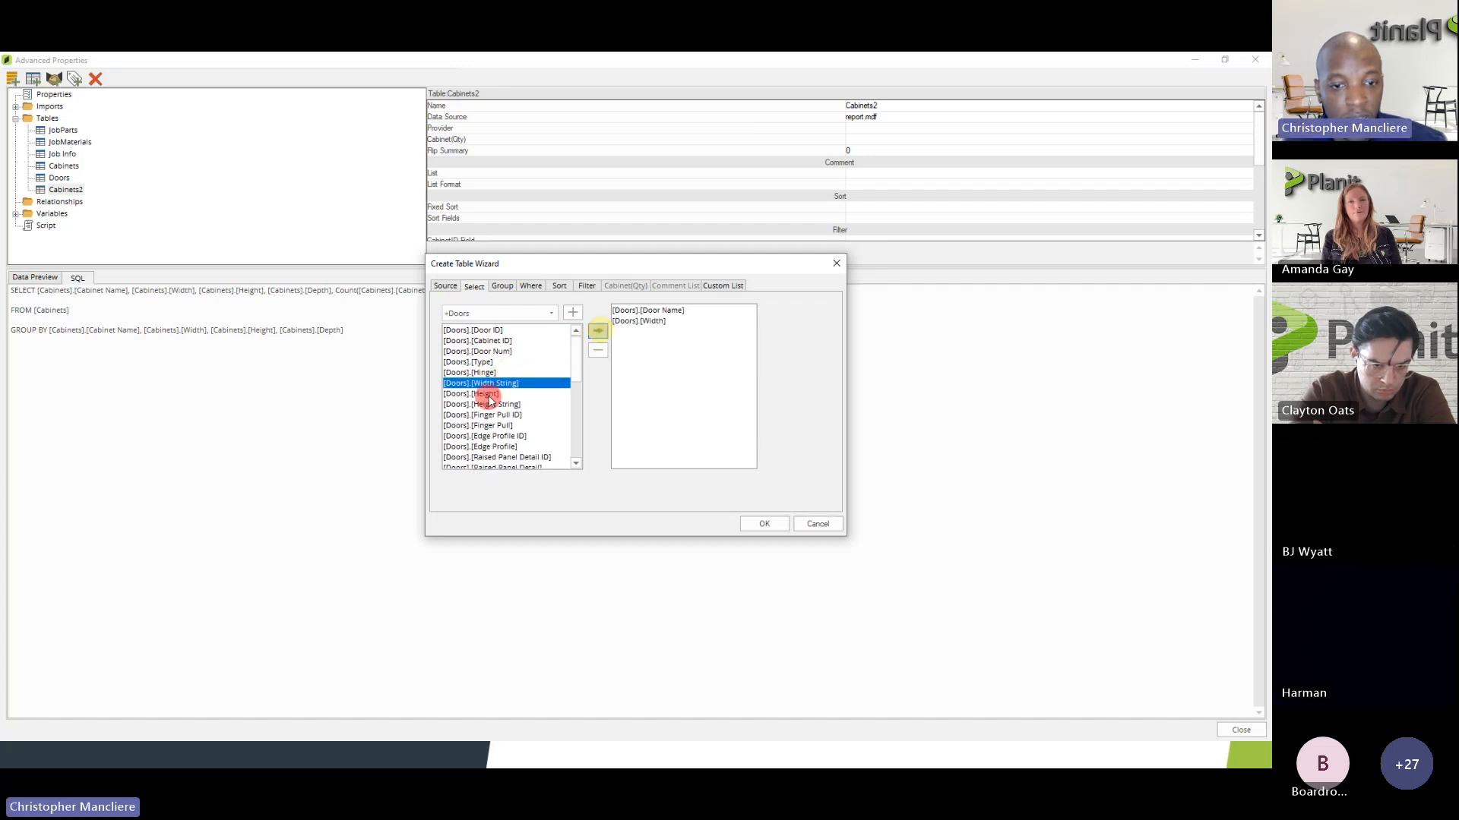
pyautogui.click(486, 393)
pyautogui.click(593, 338)
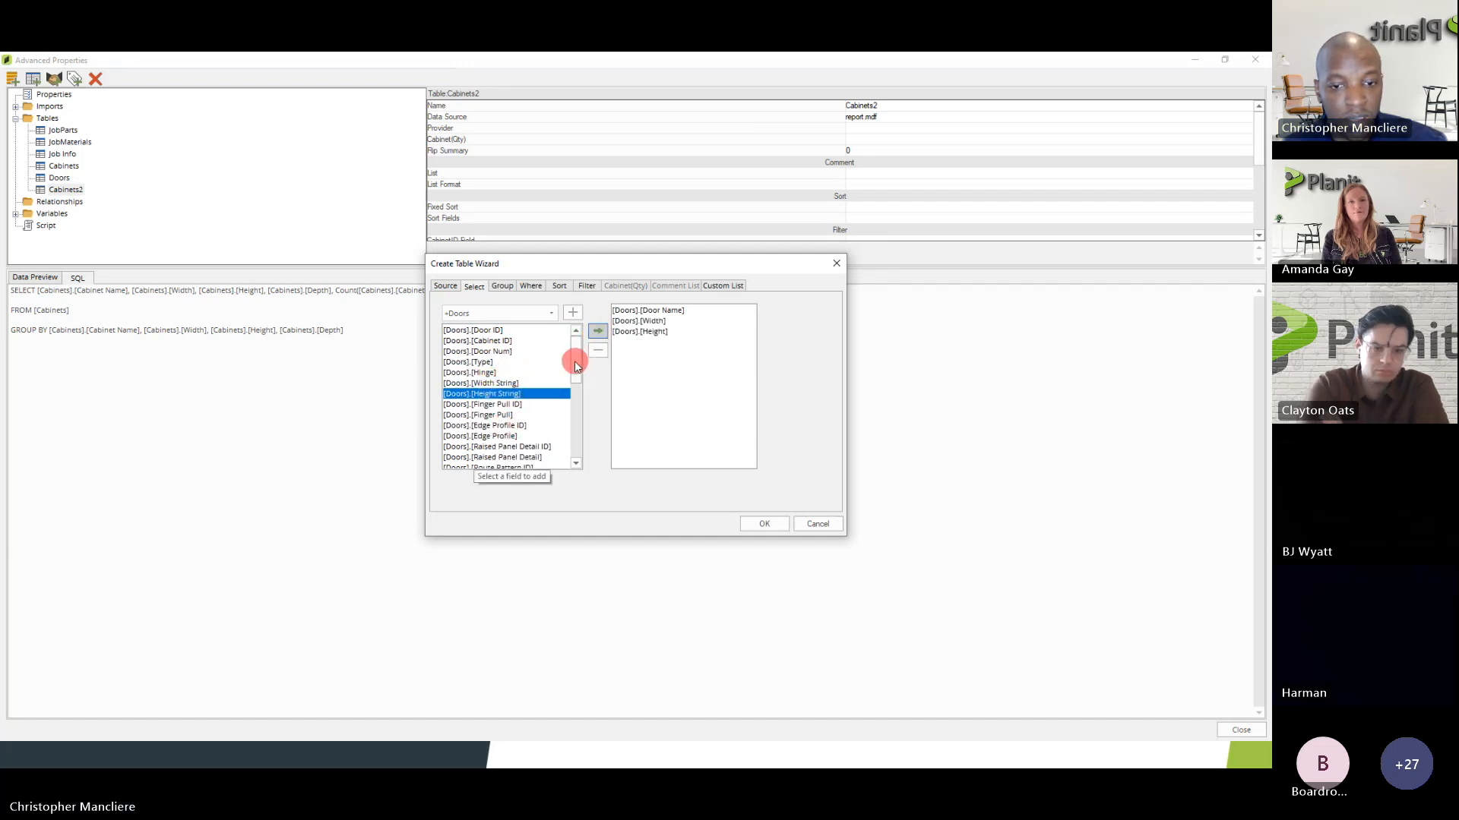
# - Check the JOIN example in the presentation and add Cabinets as a second source table in the Create Table Wizard
pyautogui.scroll(-2, 576, 373)
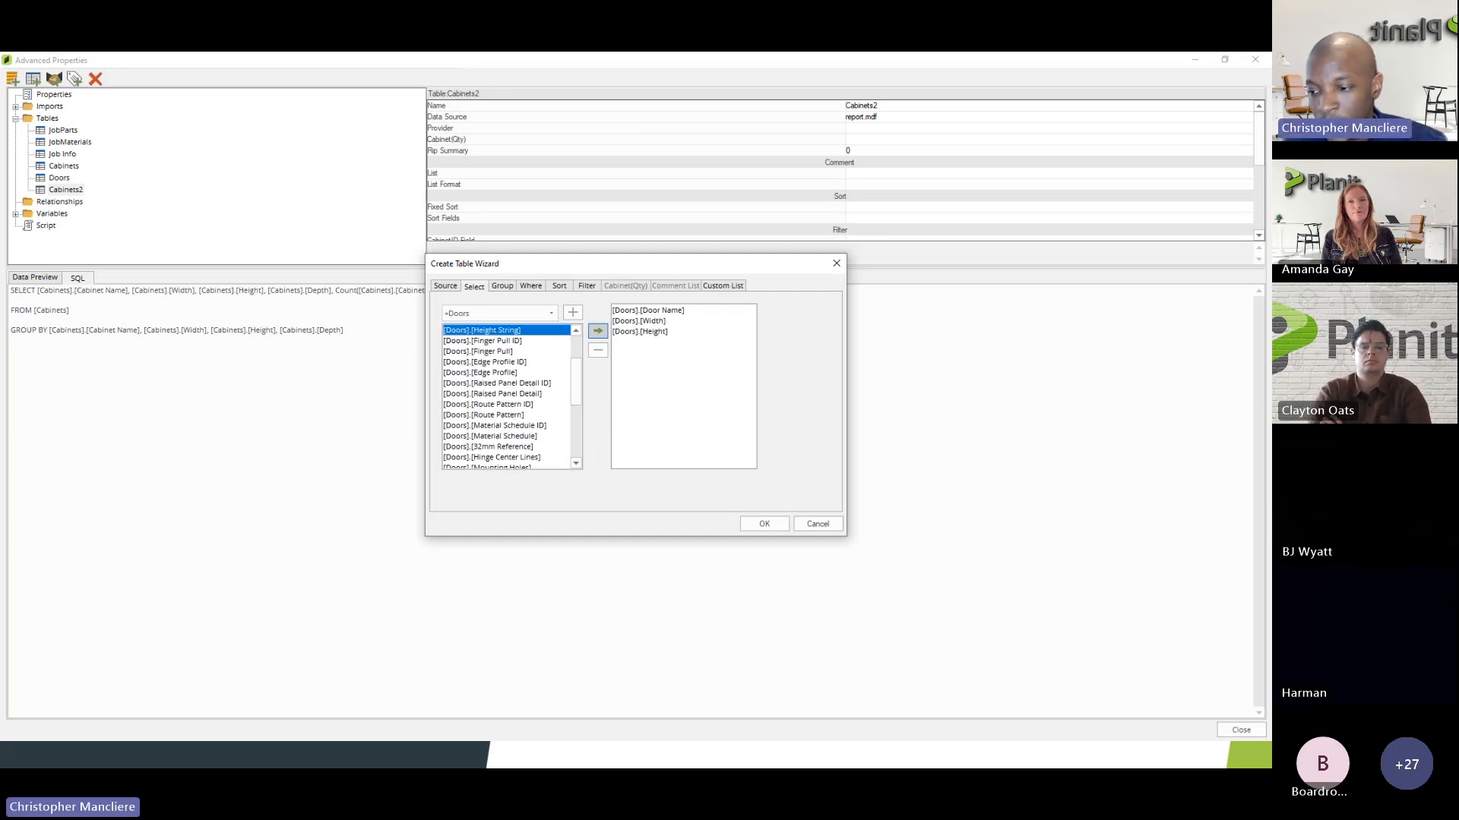
pyautogui.hotkey('alt', 'Tab')
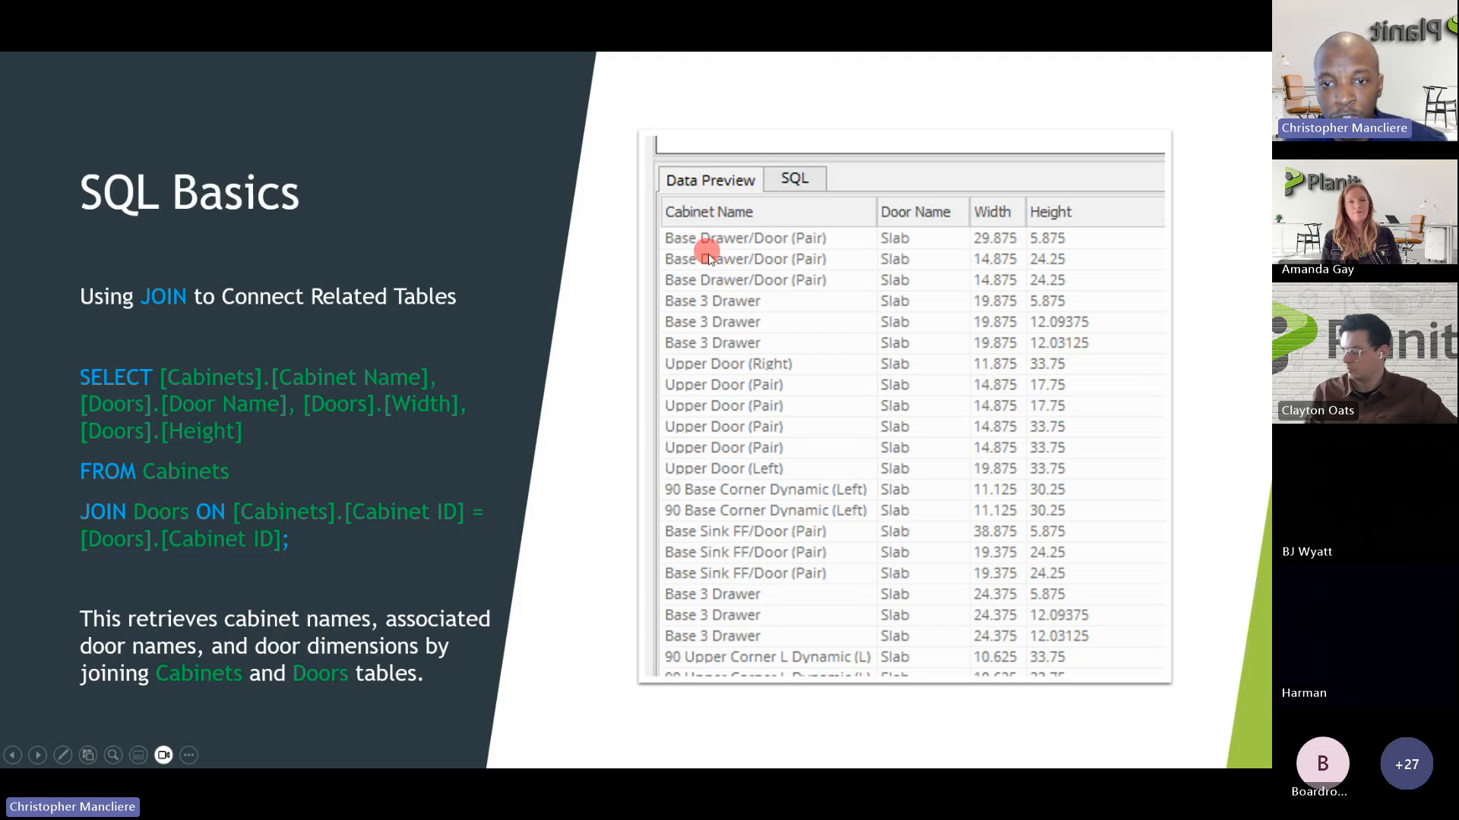
pyautogui.hotkey('alt', 'Tab')
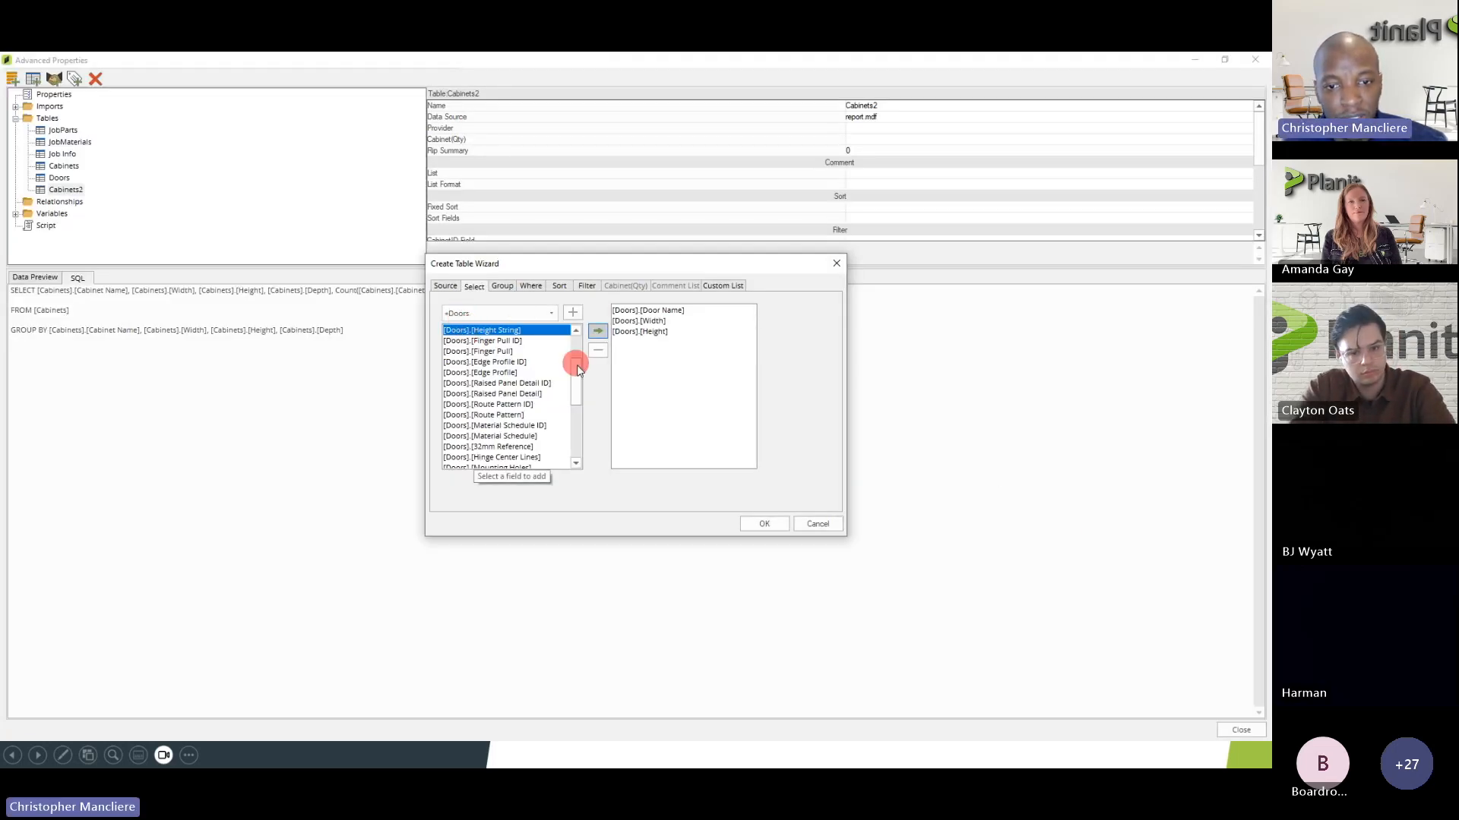
pyautogui.click(553, 314)
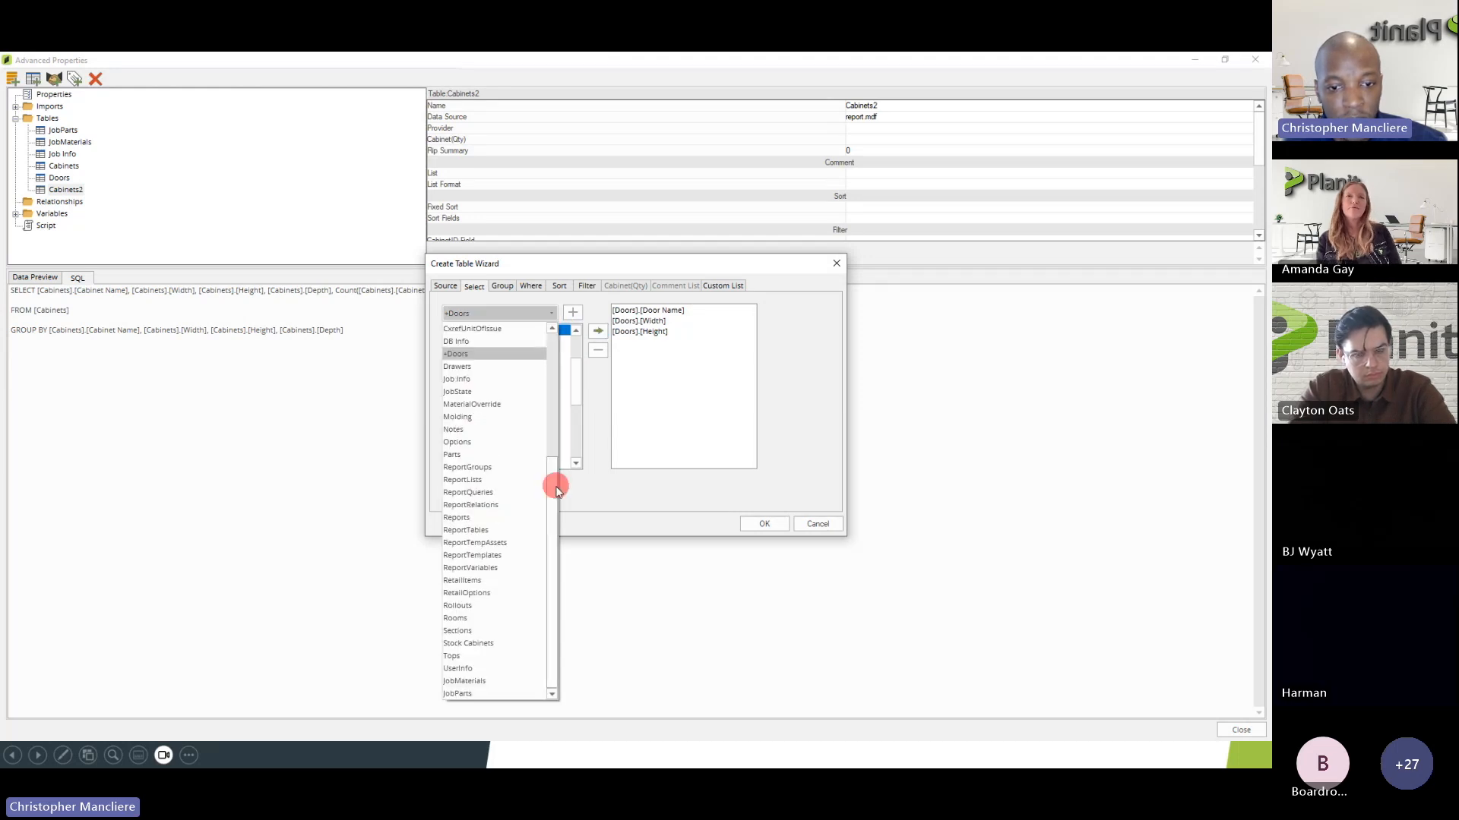
pyautogui.moveTo(552, 489); pyautogui.dragTo(544, 405)
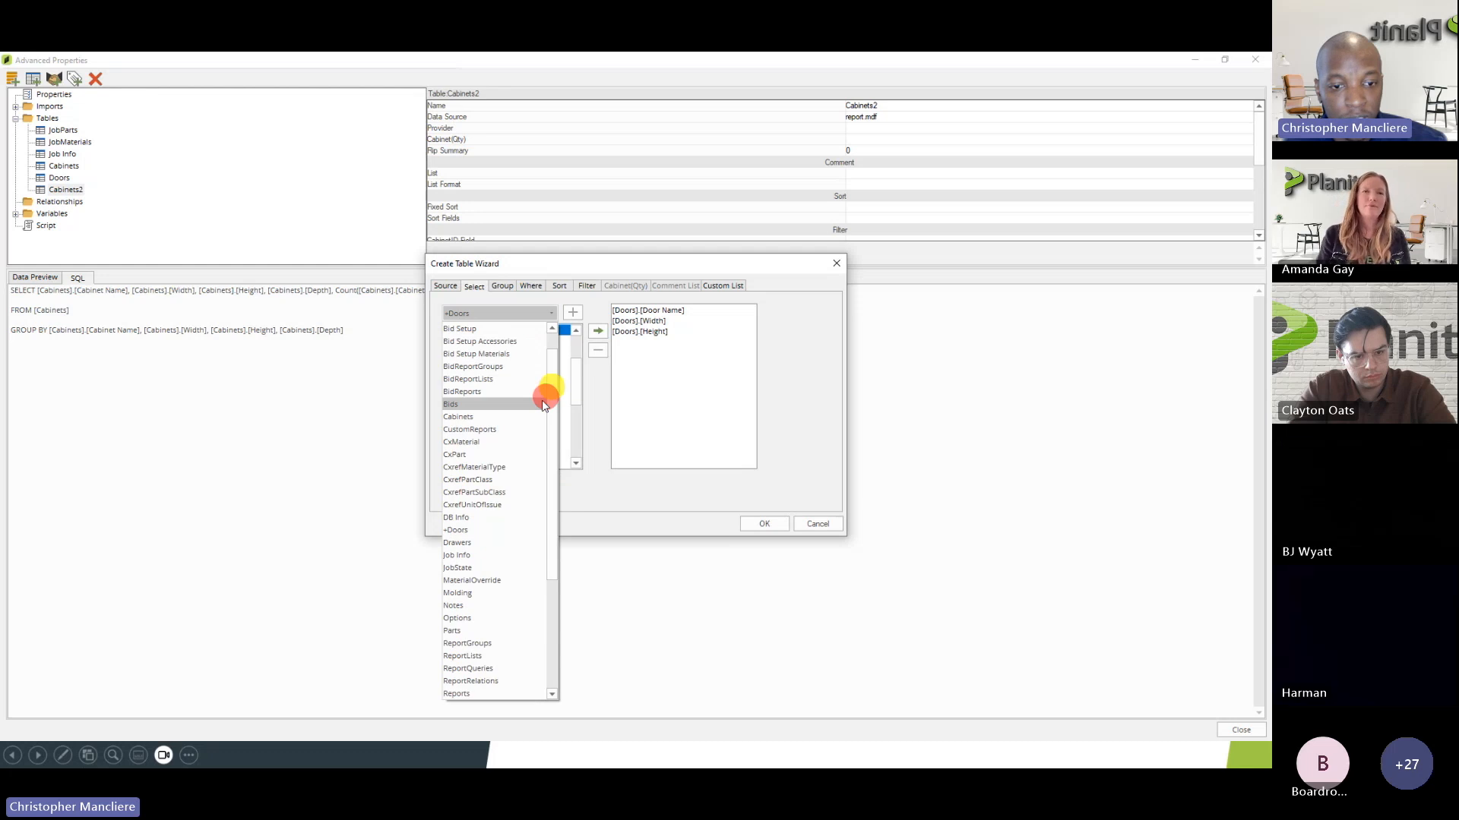
pyautogui.click(477, 416)
pyautogui.click(571, 314)
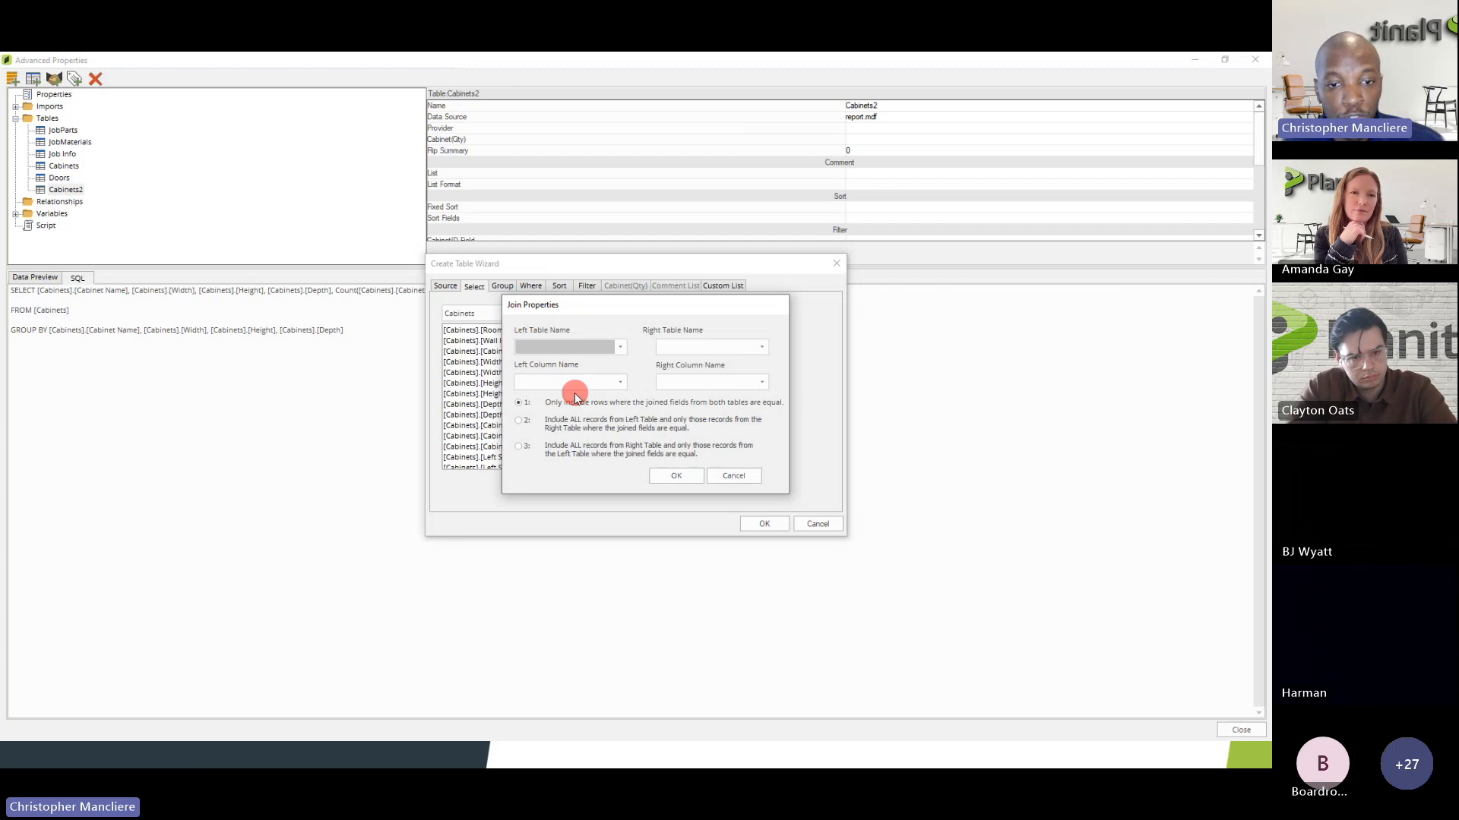
# - Set Doors as the left table and Cabinets as the right table of the join
pyautogui.click(612, 349)
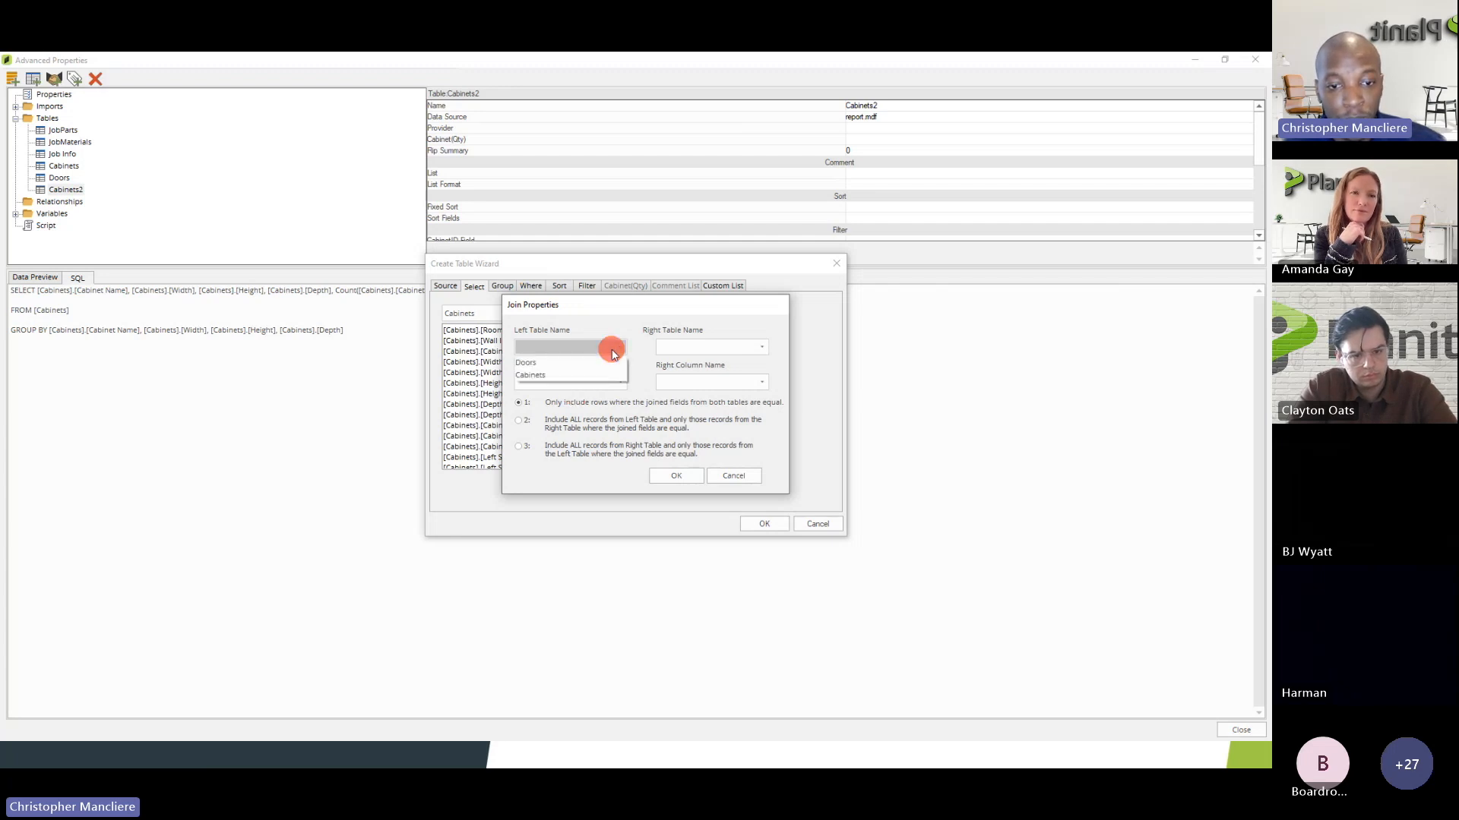
pyautogui.click(562, 363)
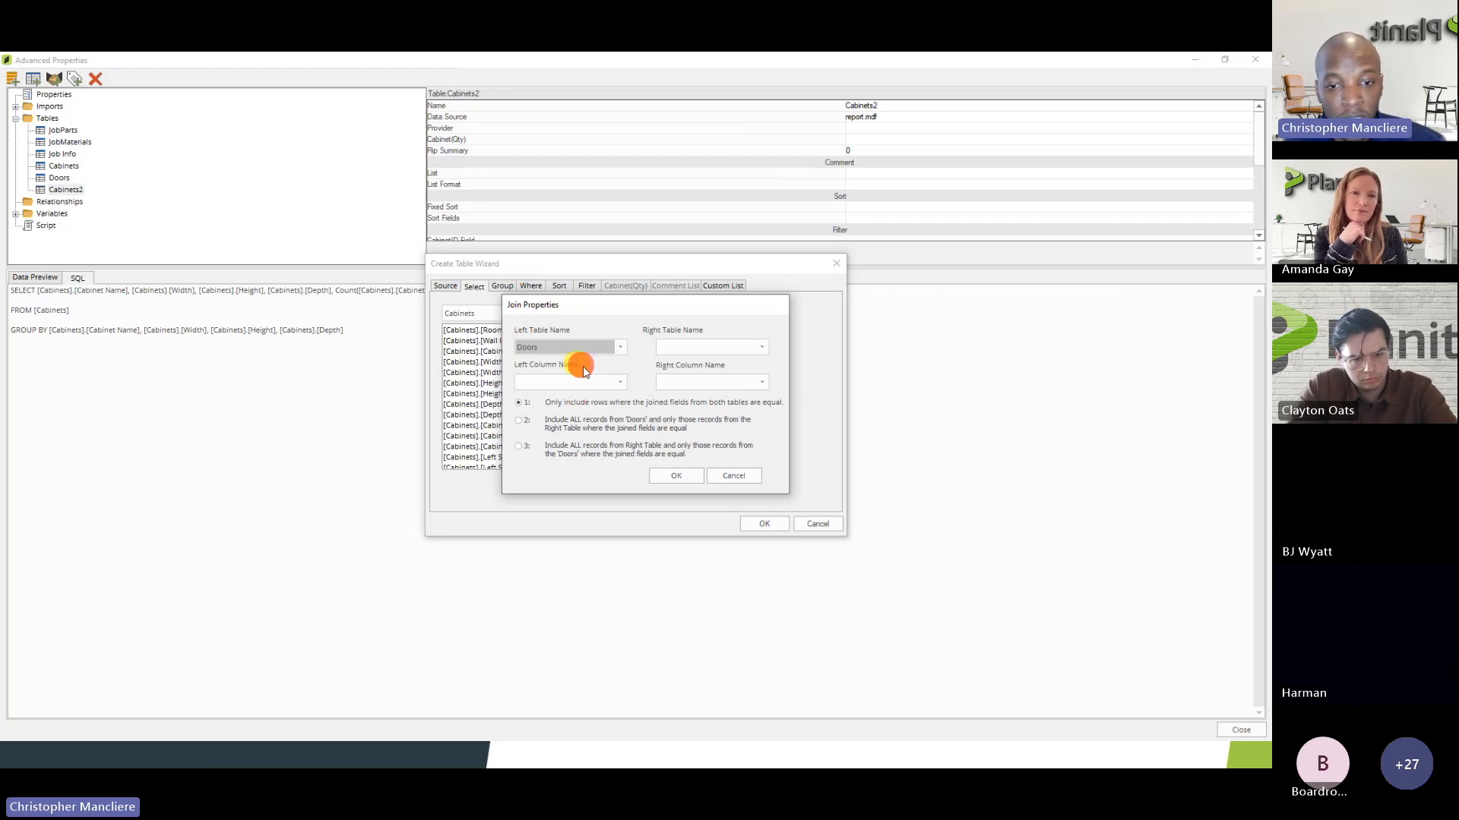
pyautogui.click(682, 349)
pyautogui.click(683, 374)
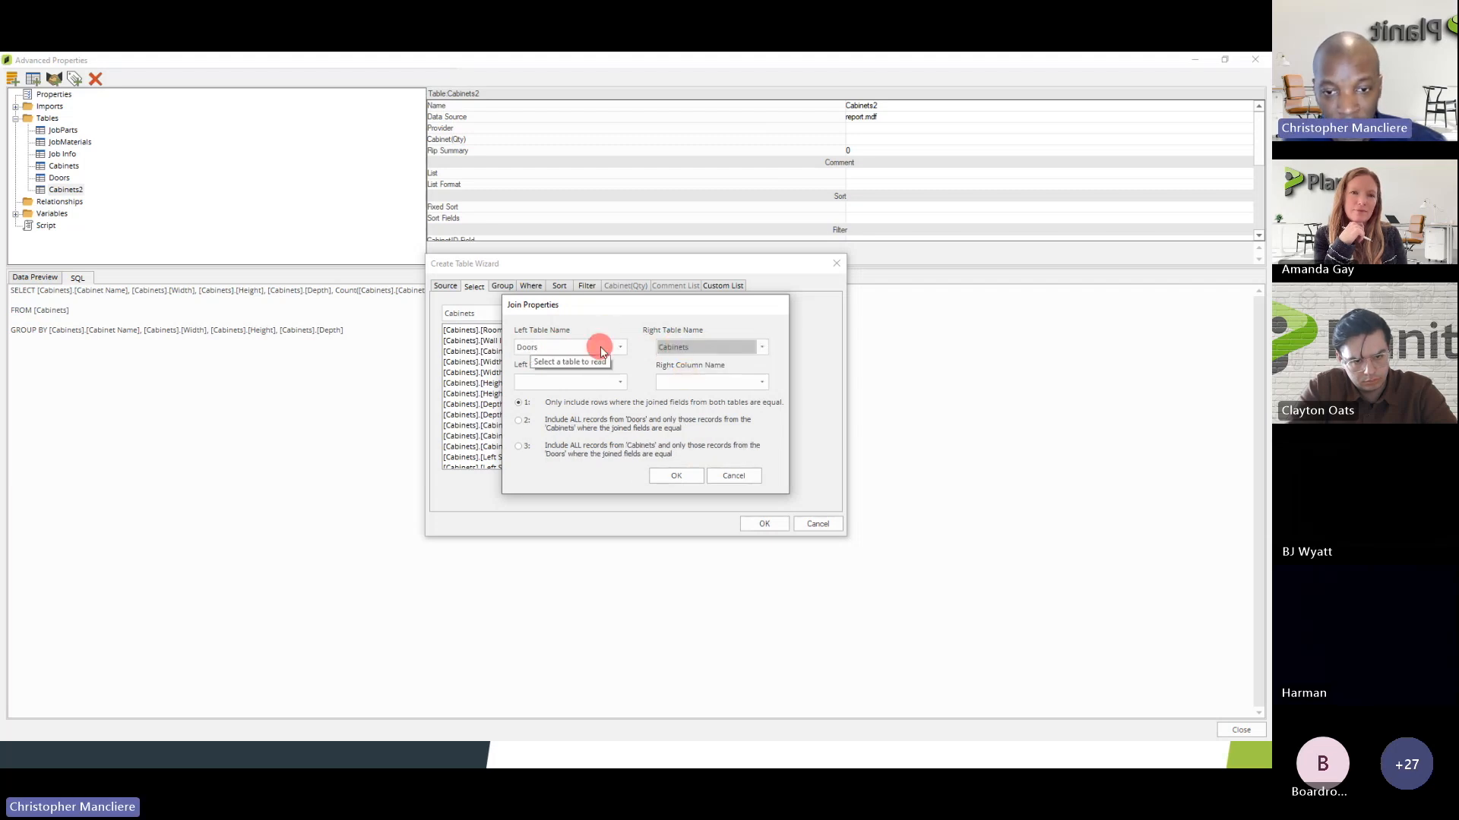
# - Match the join on the Cabinet ID column of both Doors and Cabinets, and accept the join properties
pyautogui.click(608, 382)
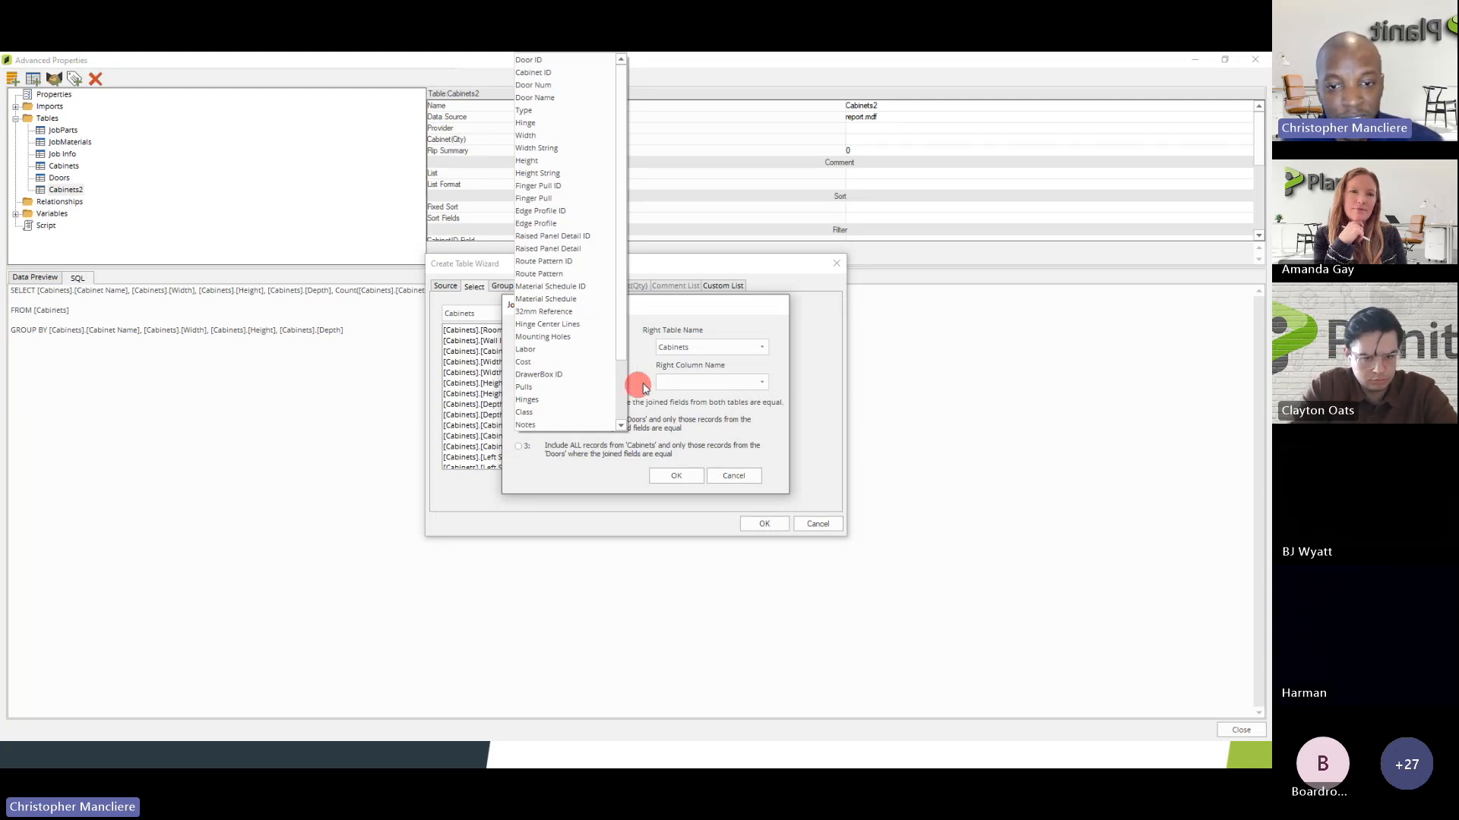
pyautogui.click(637, 382)
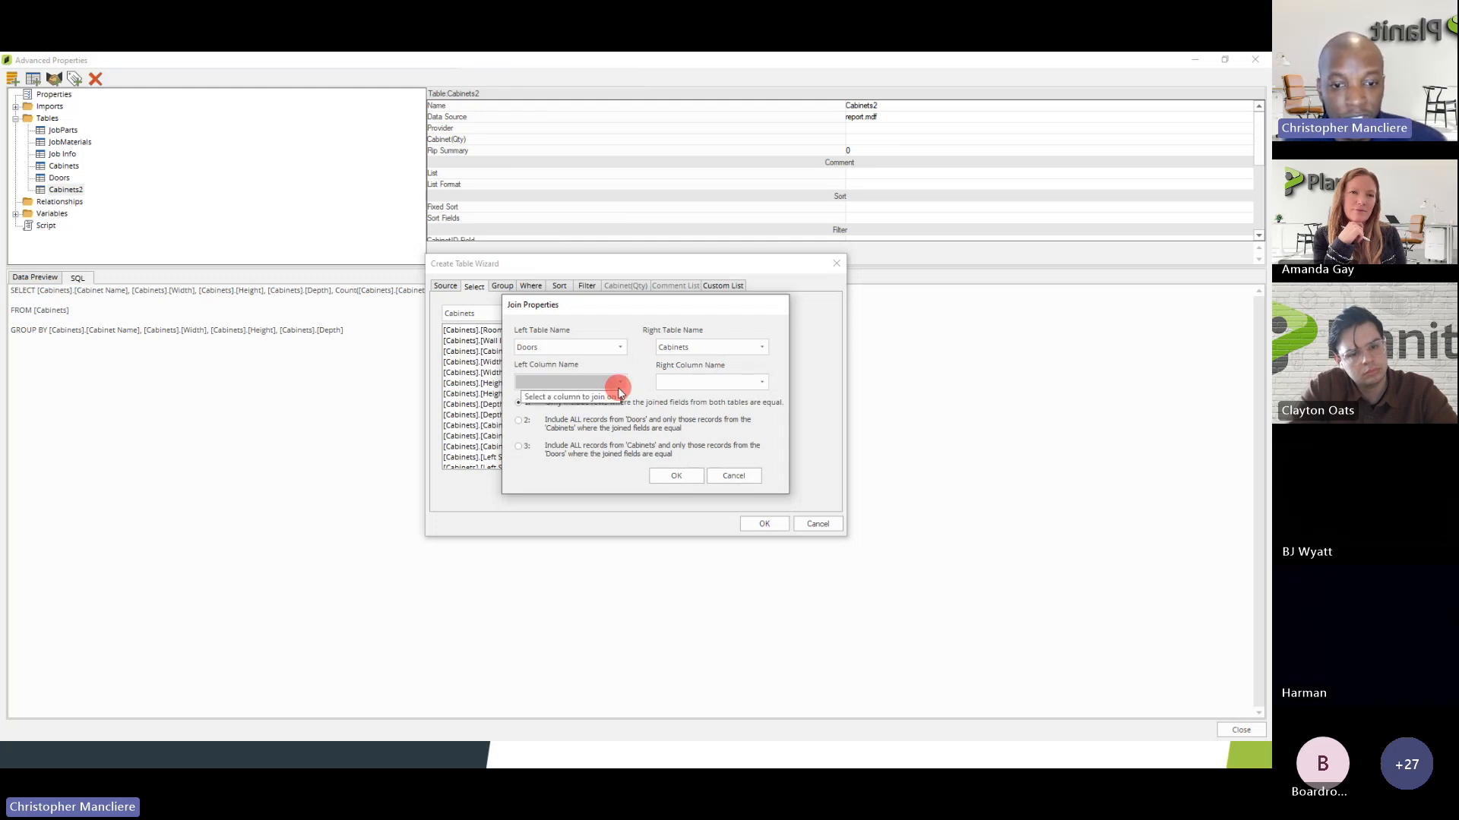
pyautogui.click(620, 382)
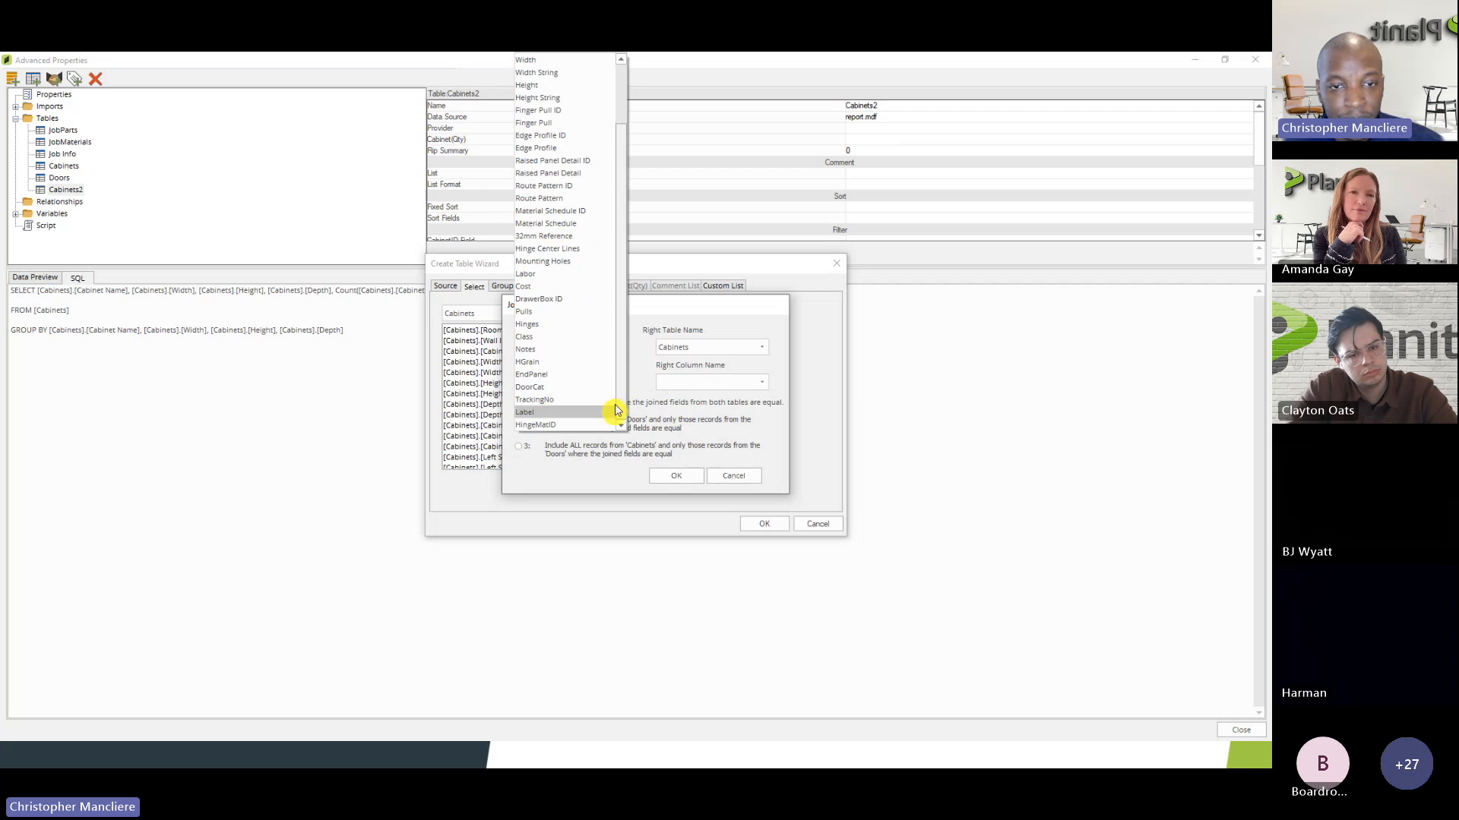
pyautogui.scroll(2, 619, 326)
pyautogui.click(608, 211)
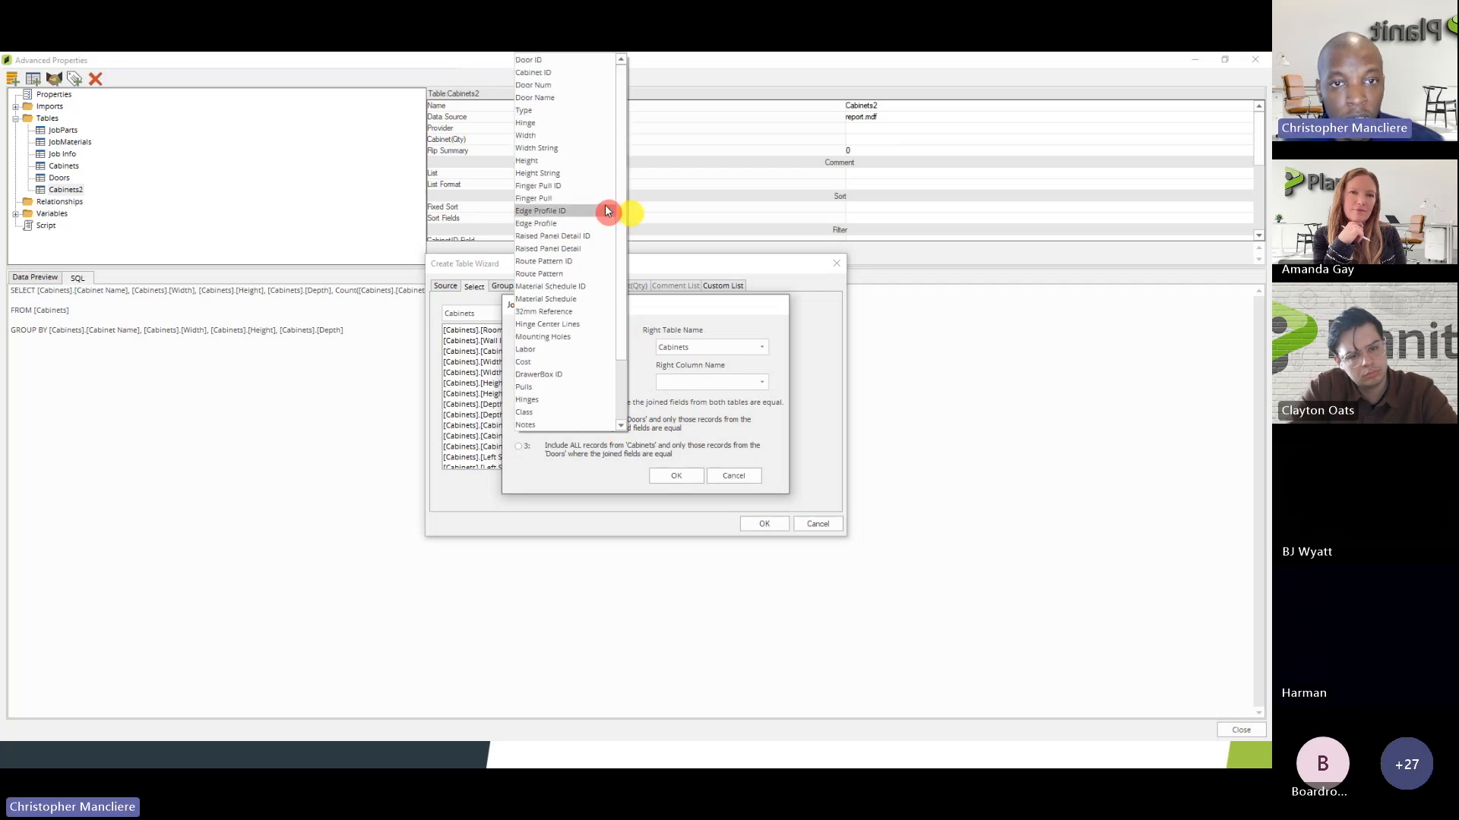
pyautogui.click(526, 74)
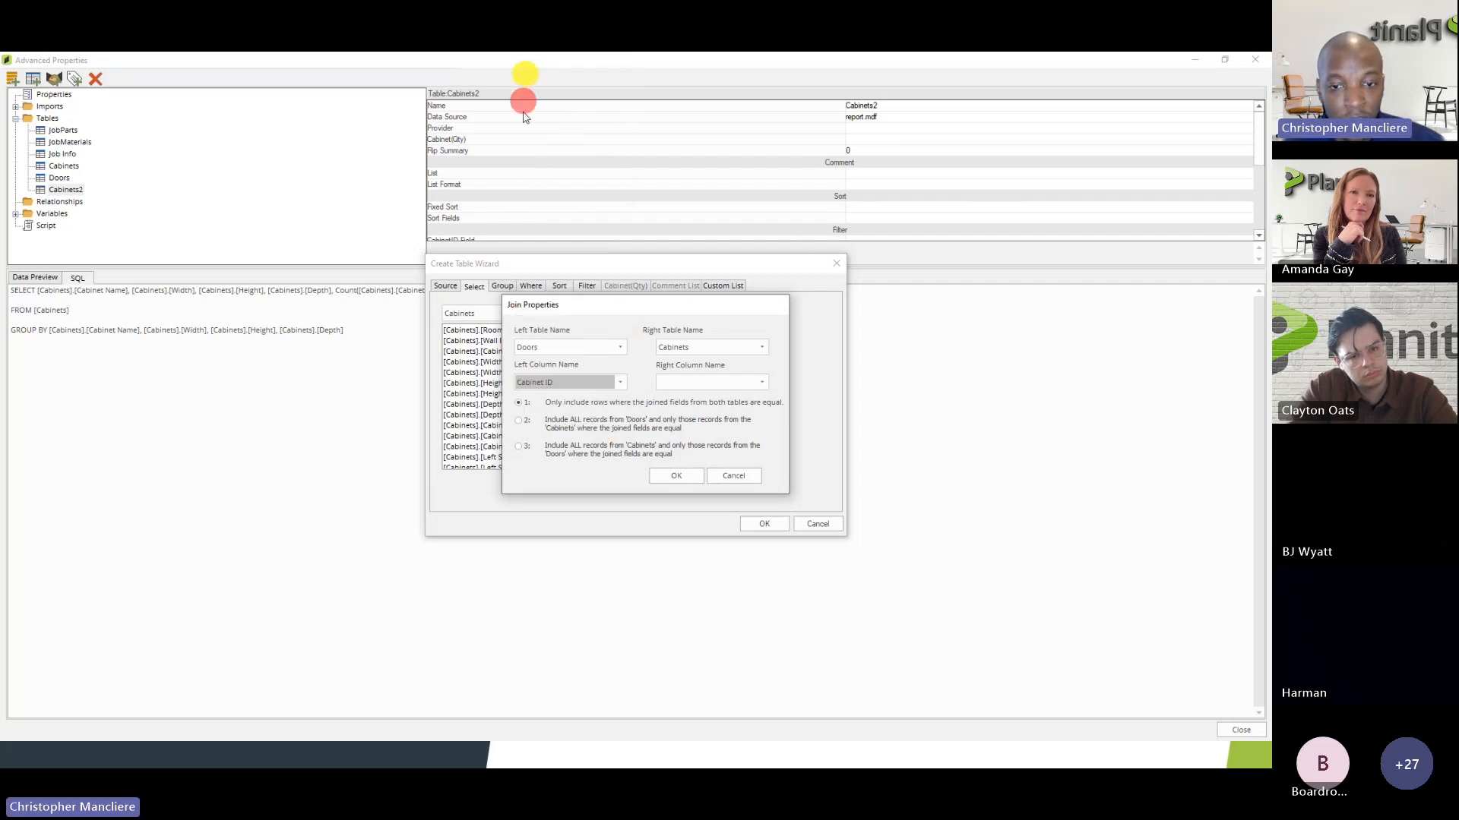
pyautogui.click(762, 384)
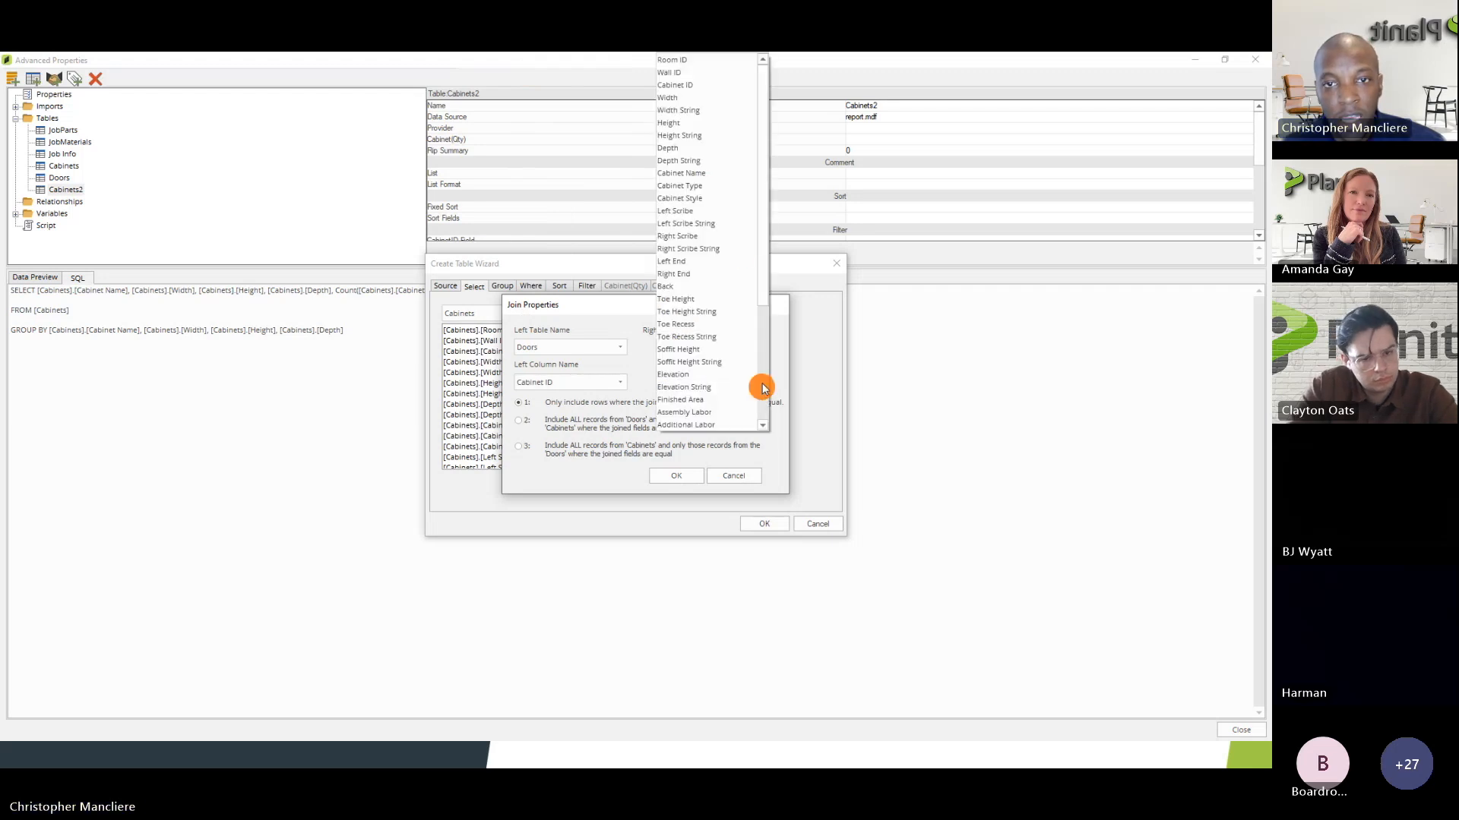
pyautogui.click(686, 87)
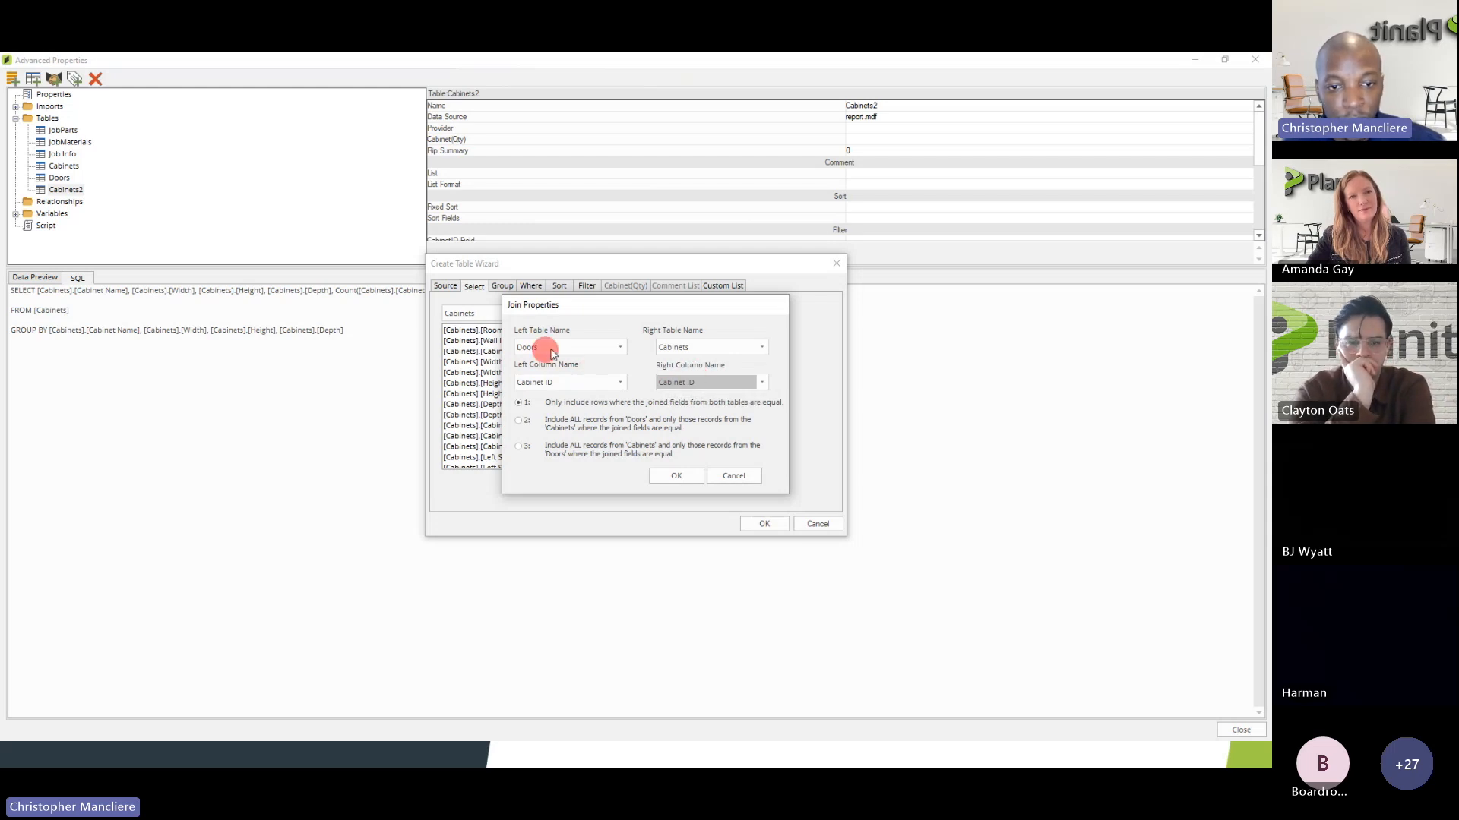
pyautogui.click(672, 476)
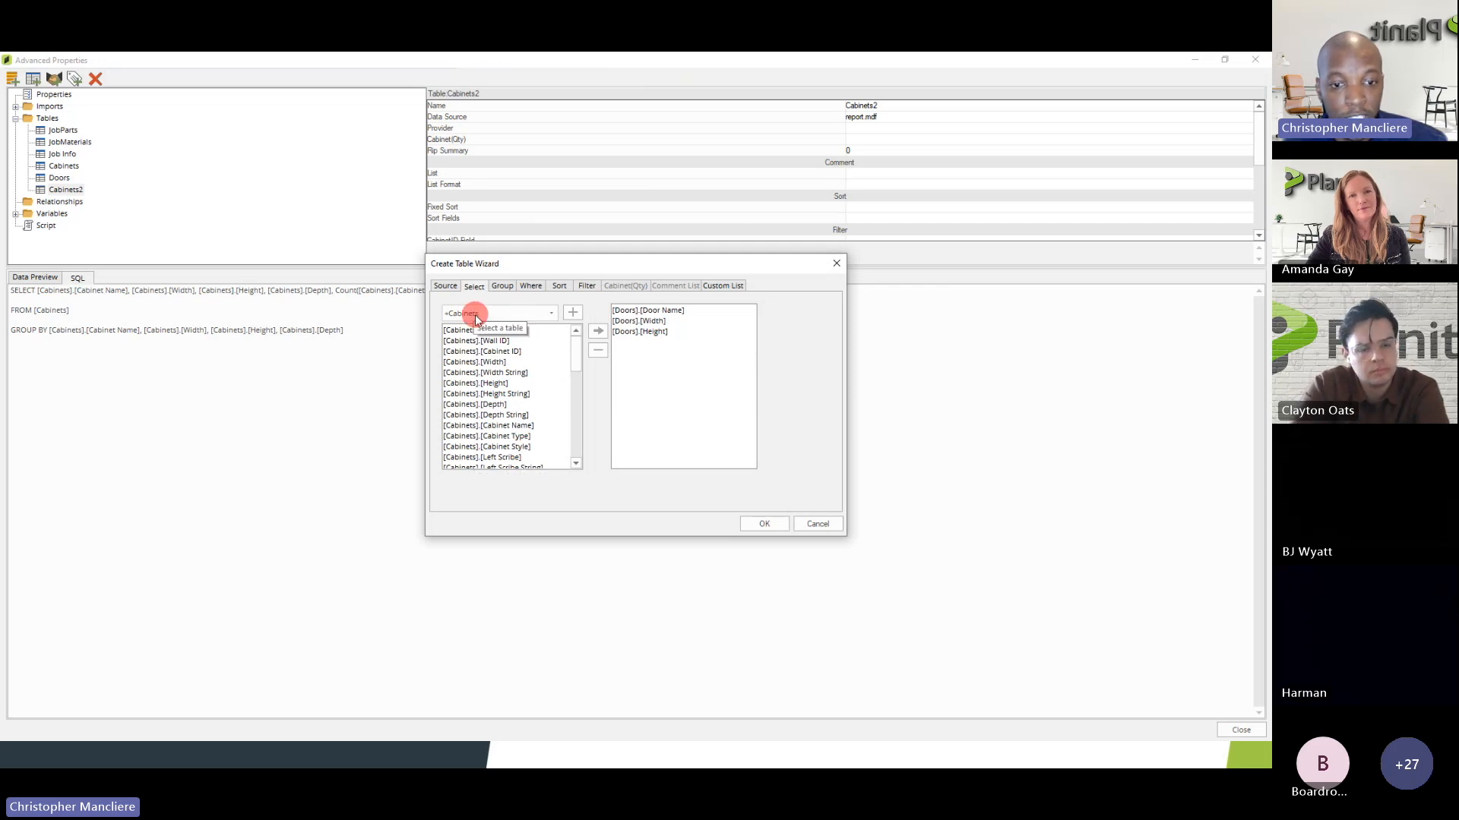
# - Add the Cabinet Name field of Cabinets to the selected fields and create the joined table
pyautogui.click(516, 427)
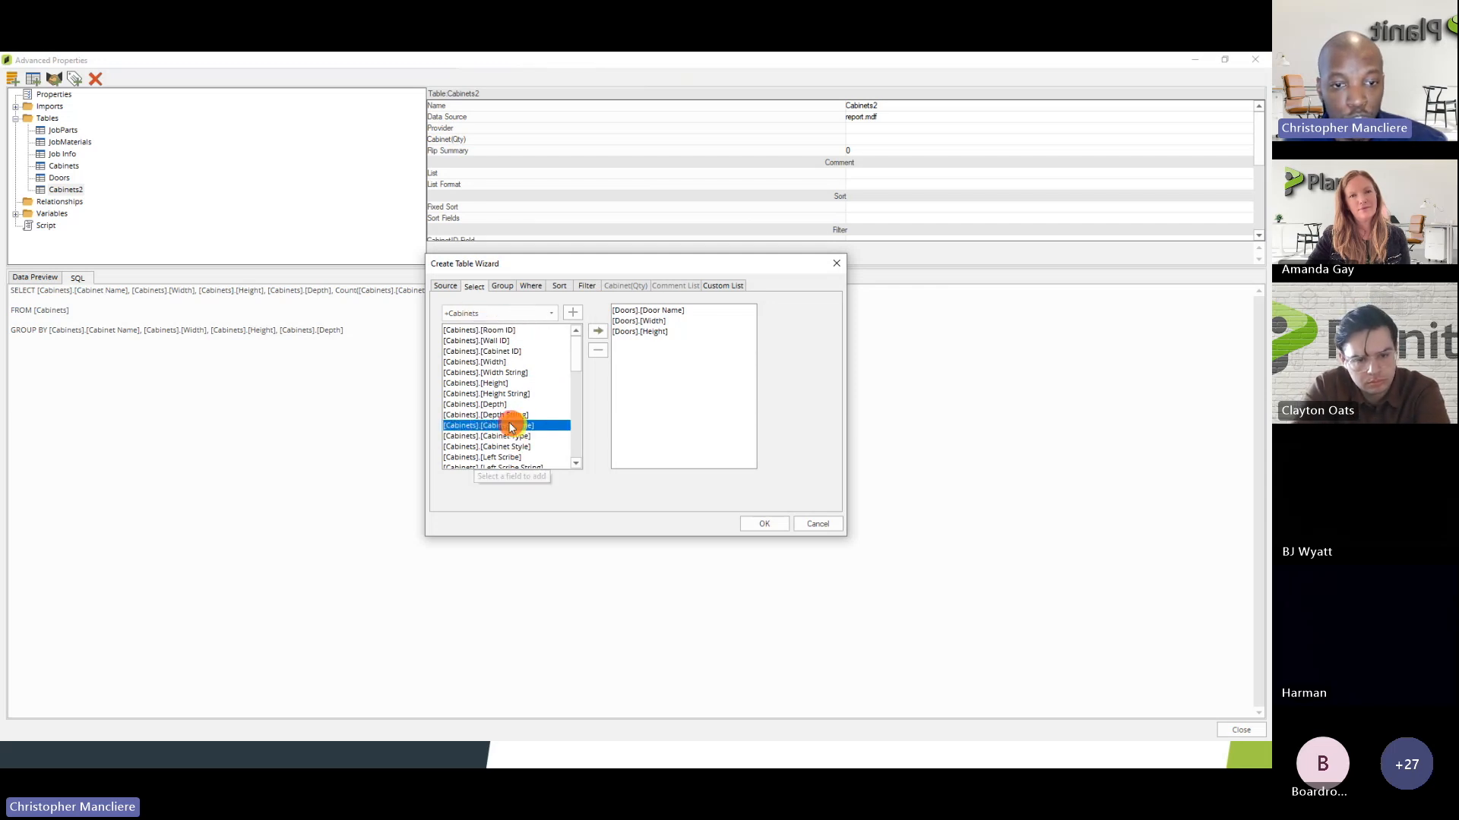
pyautogui.click(600, 334)
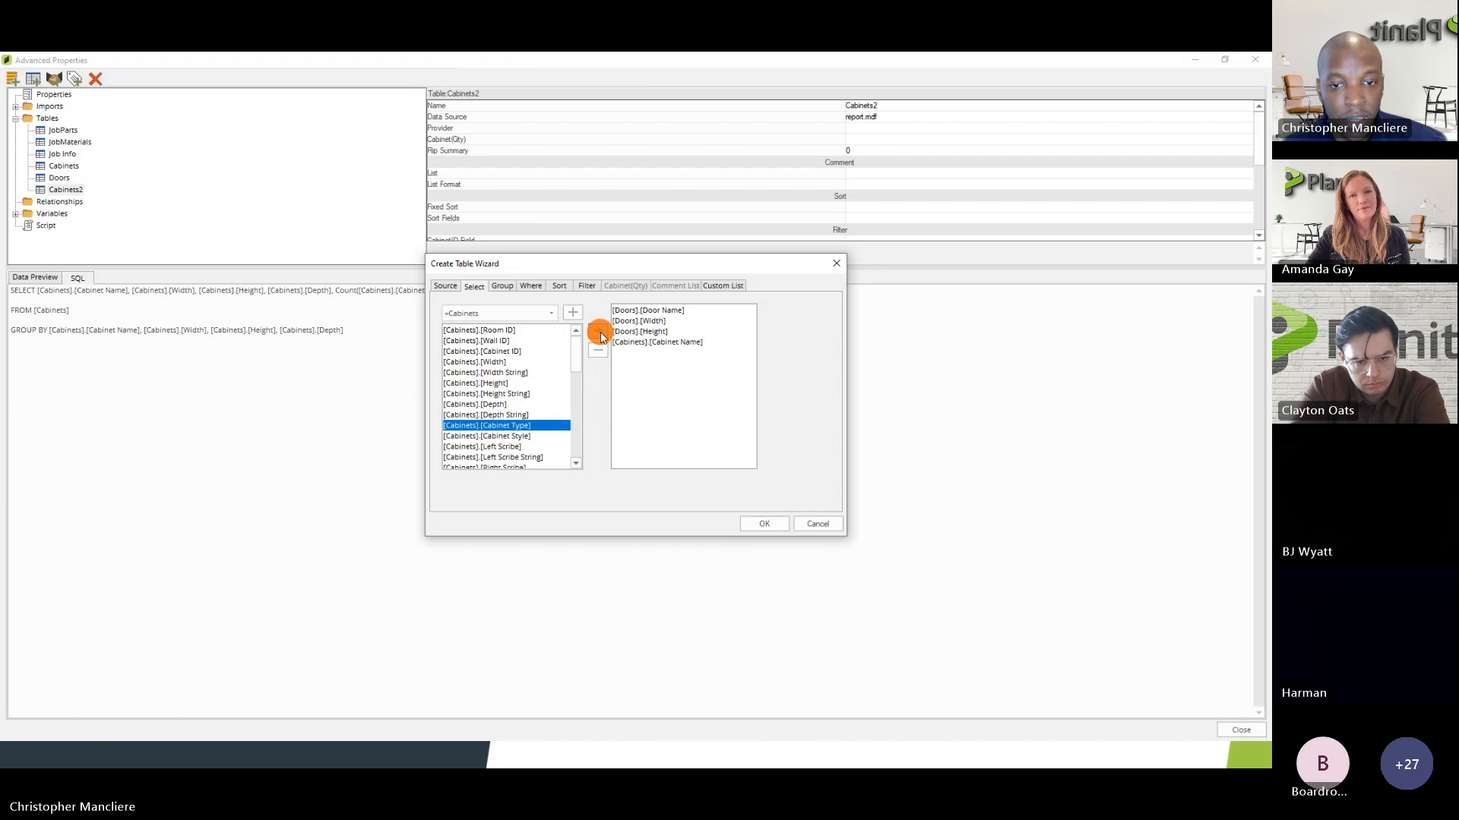
pyautogui.click(651, 312)
pyautogui.click(652, 321)
pyautogui.click(655, 332)
pyautogui.click(654, 342)
pyautogui.click(756, 523)
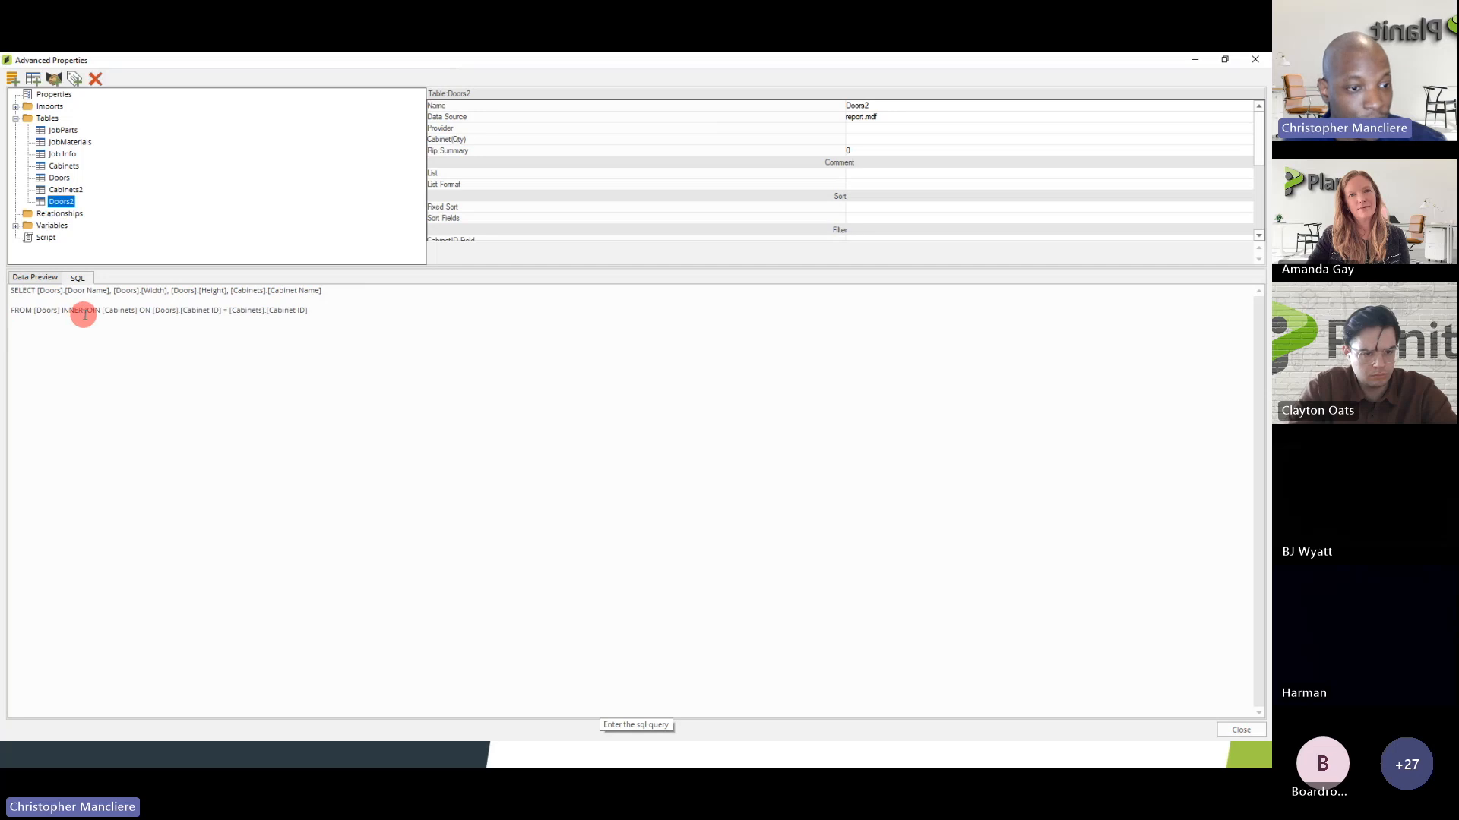
# - Examine the INNER JOIN clause and its ON condition in the SQL of Doors2
pyautogui.moveTo(62, 310); pyautogui.dragTo(103, 311)
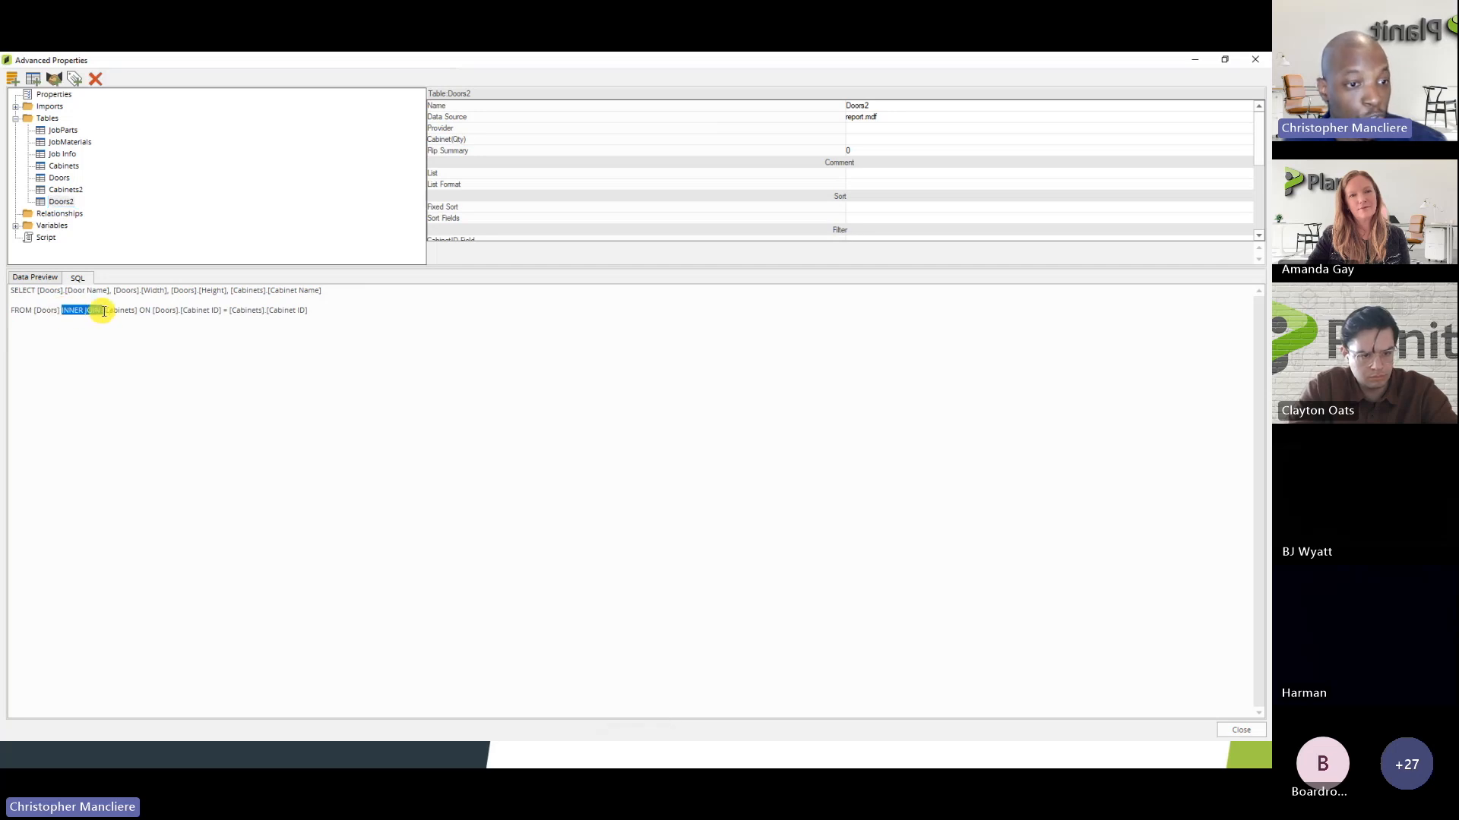
pyautogui.click(136, 310)
pyautogui.click(173, 311)
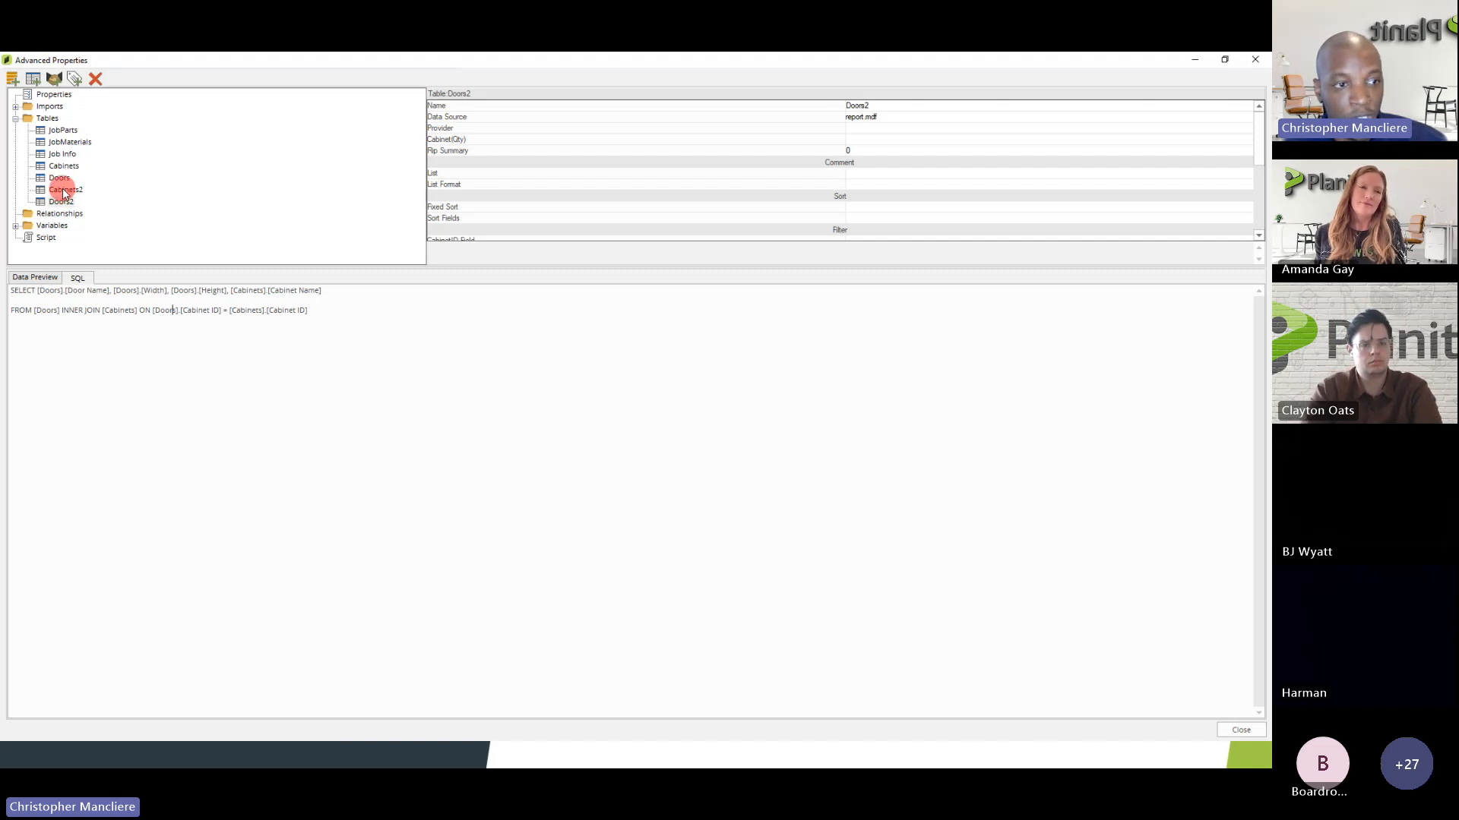
# - Inspect the joined rows in the Doors2 data preview, checking which cabinet name goes with each door
pyautogui.click(37, 278)
pyautogui.click(53, 308)
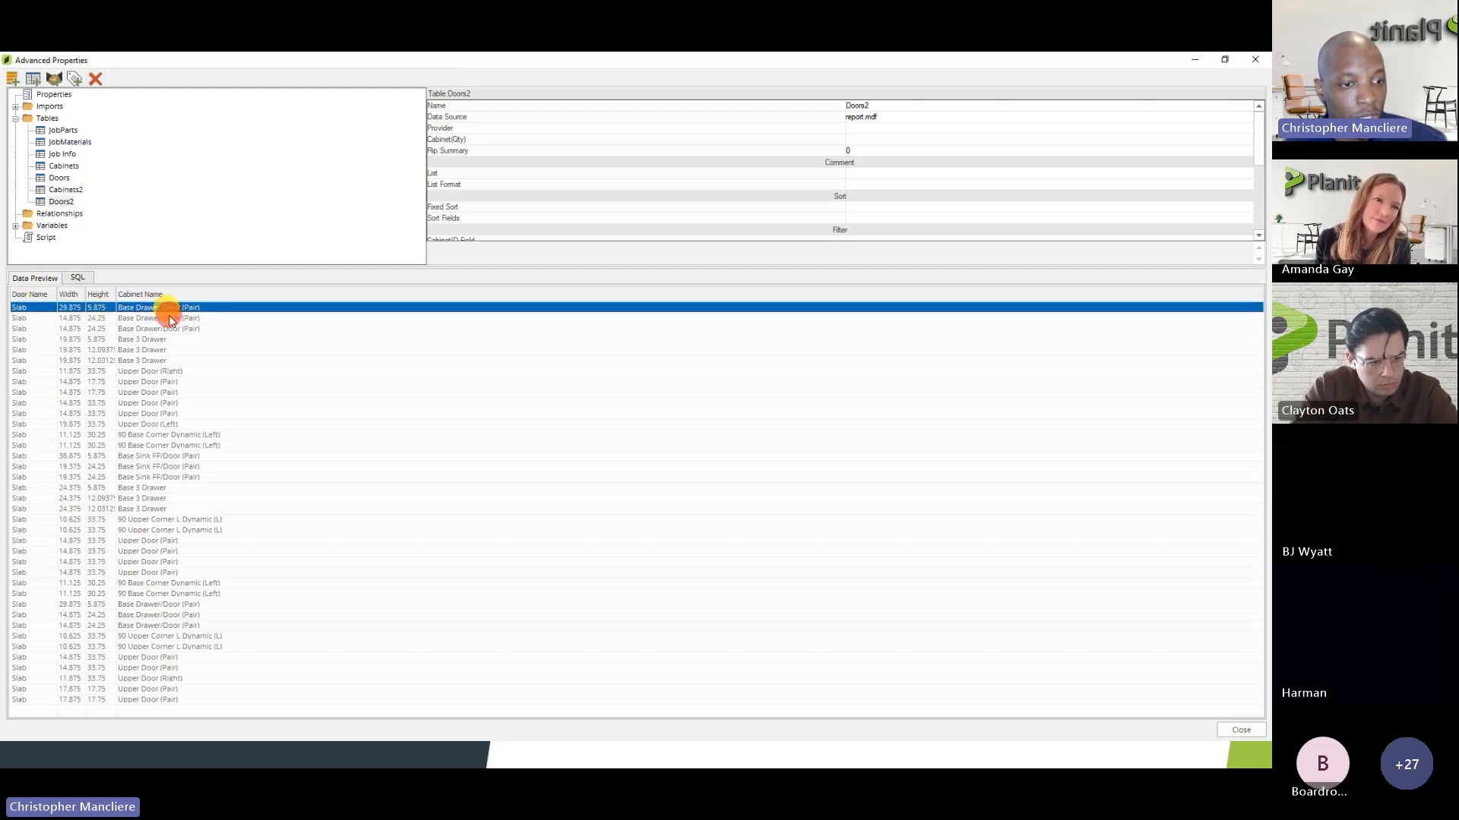
pyautogui.click(163, 328)
pyautogui.click(152, 349)
pyautogui.click(149, 392)
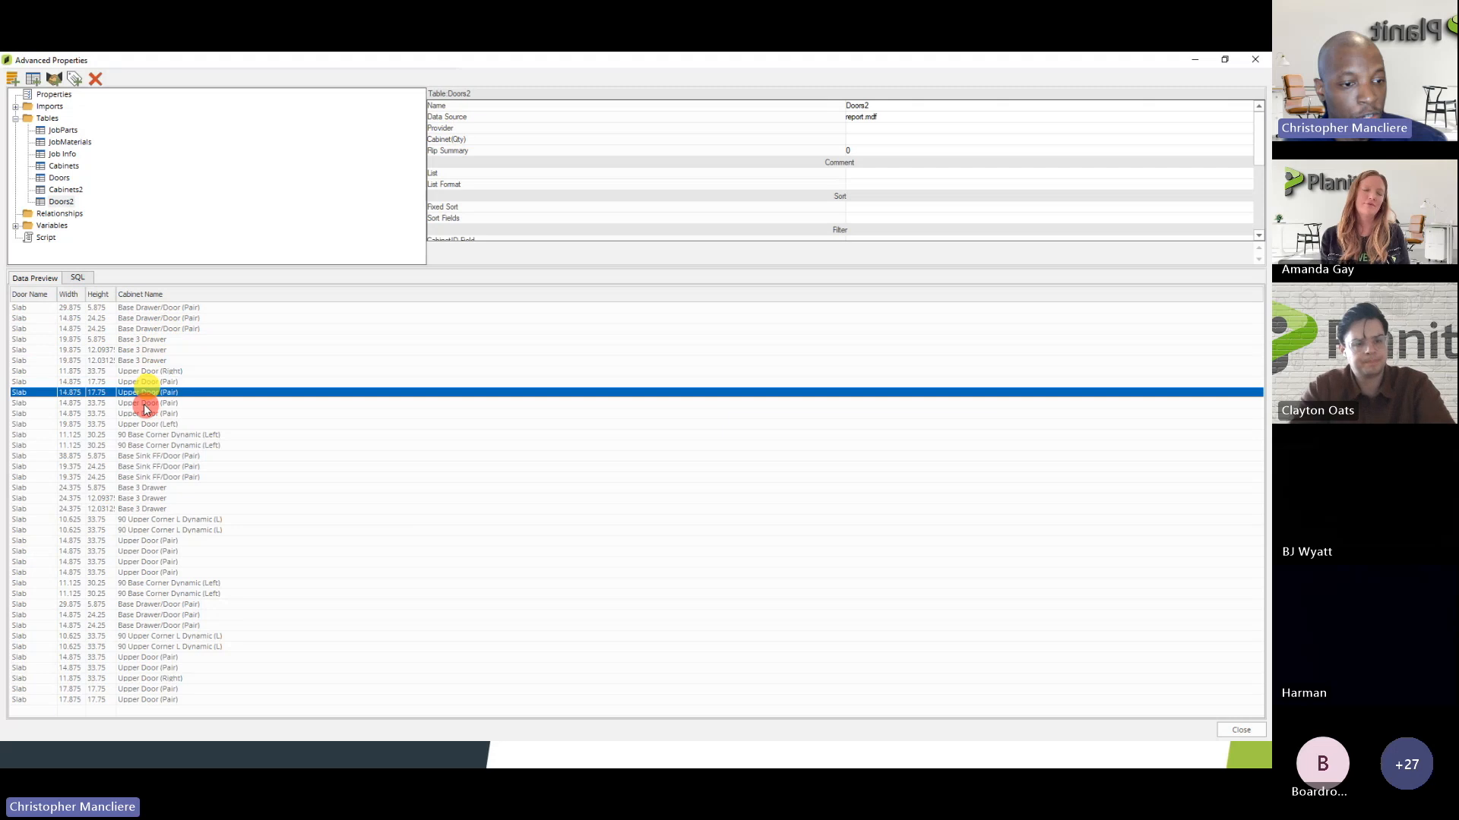
pyautogui.click(144, 466)
pyautogui.click(143, 518)
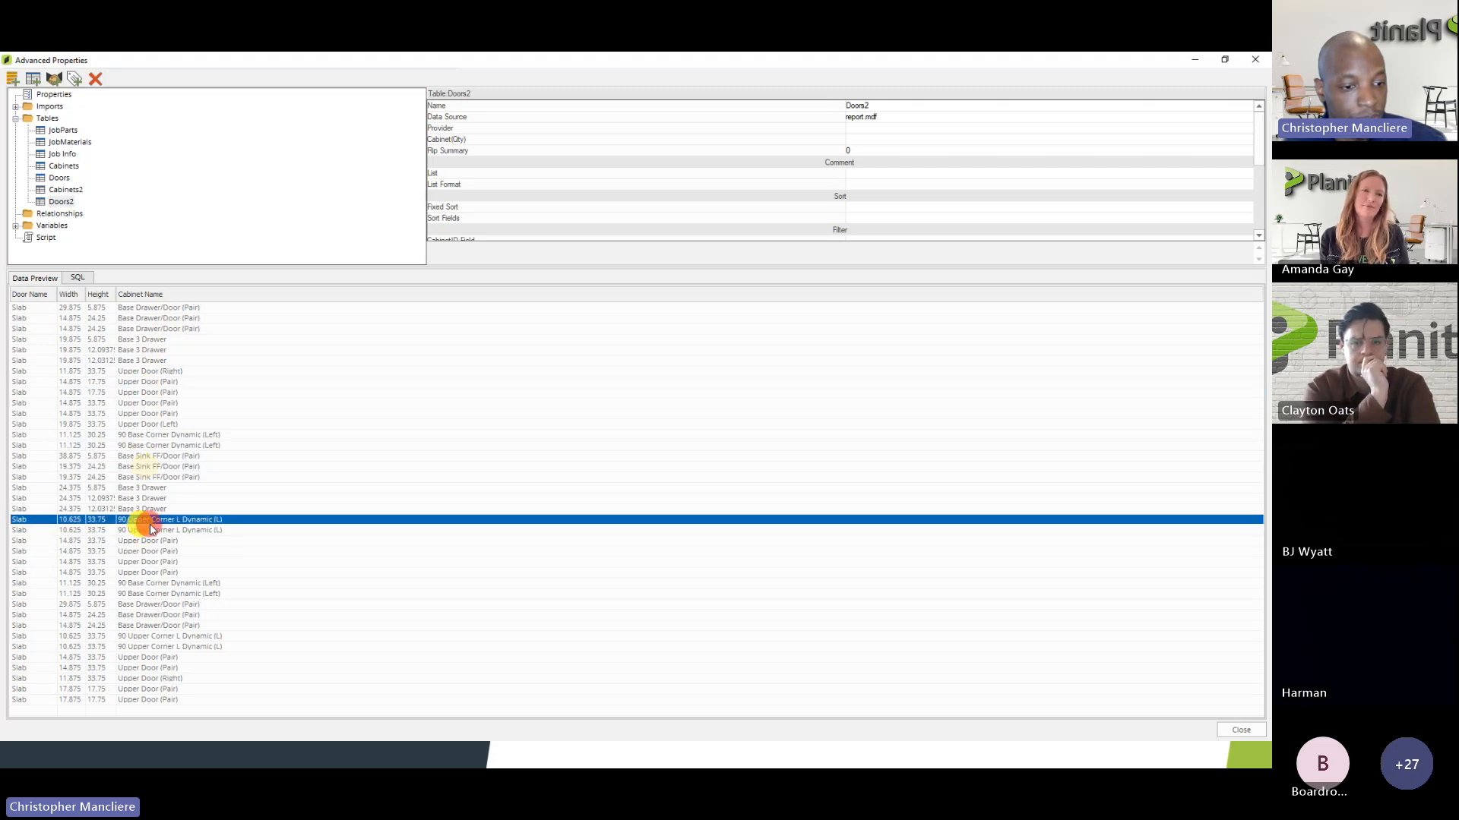
pyautogui.click(137, 679)
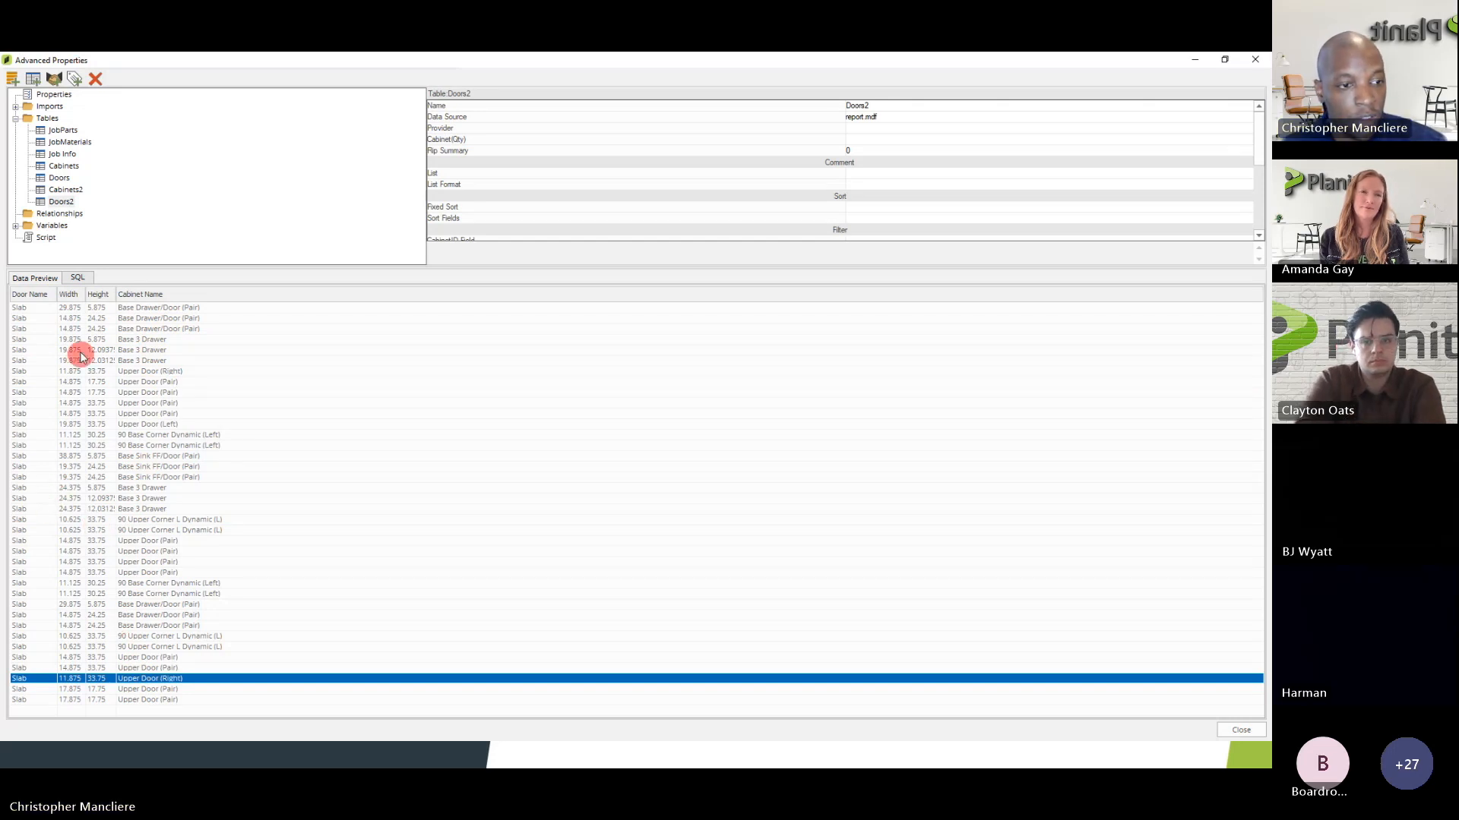
# - Check individual door rows against their cabinet names in the joined table, and close the advanced properties
pyautogui.click(58, 316)
pyautogui.click(51, 360)
pyautogui.click(64, 403)
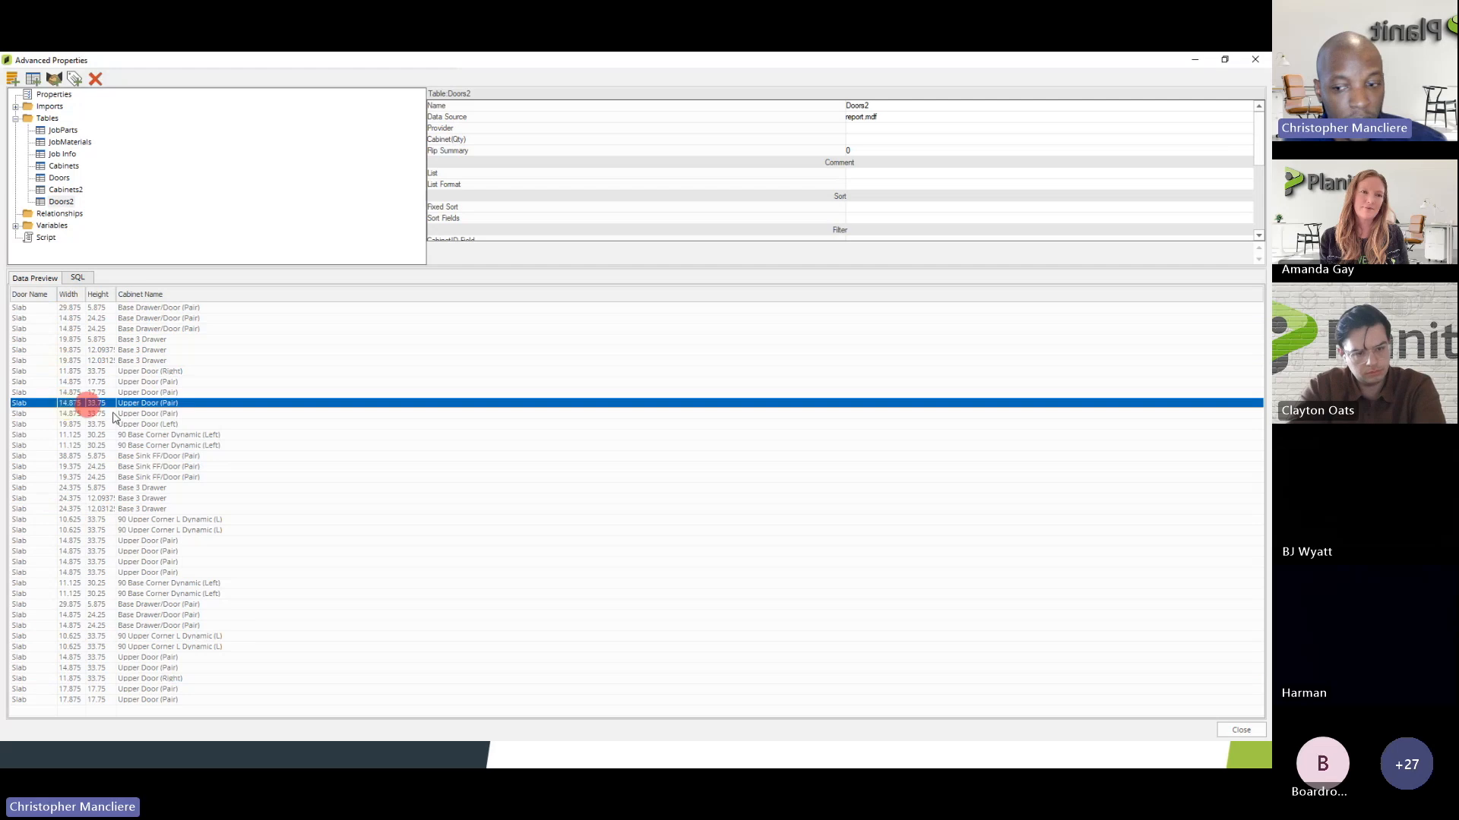
pyautogui.click(1231, 731)
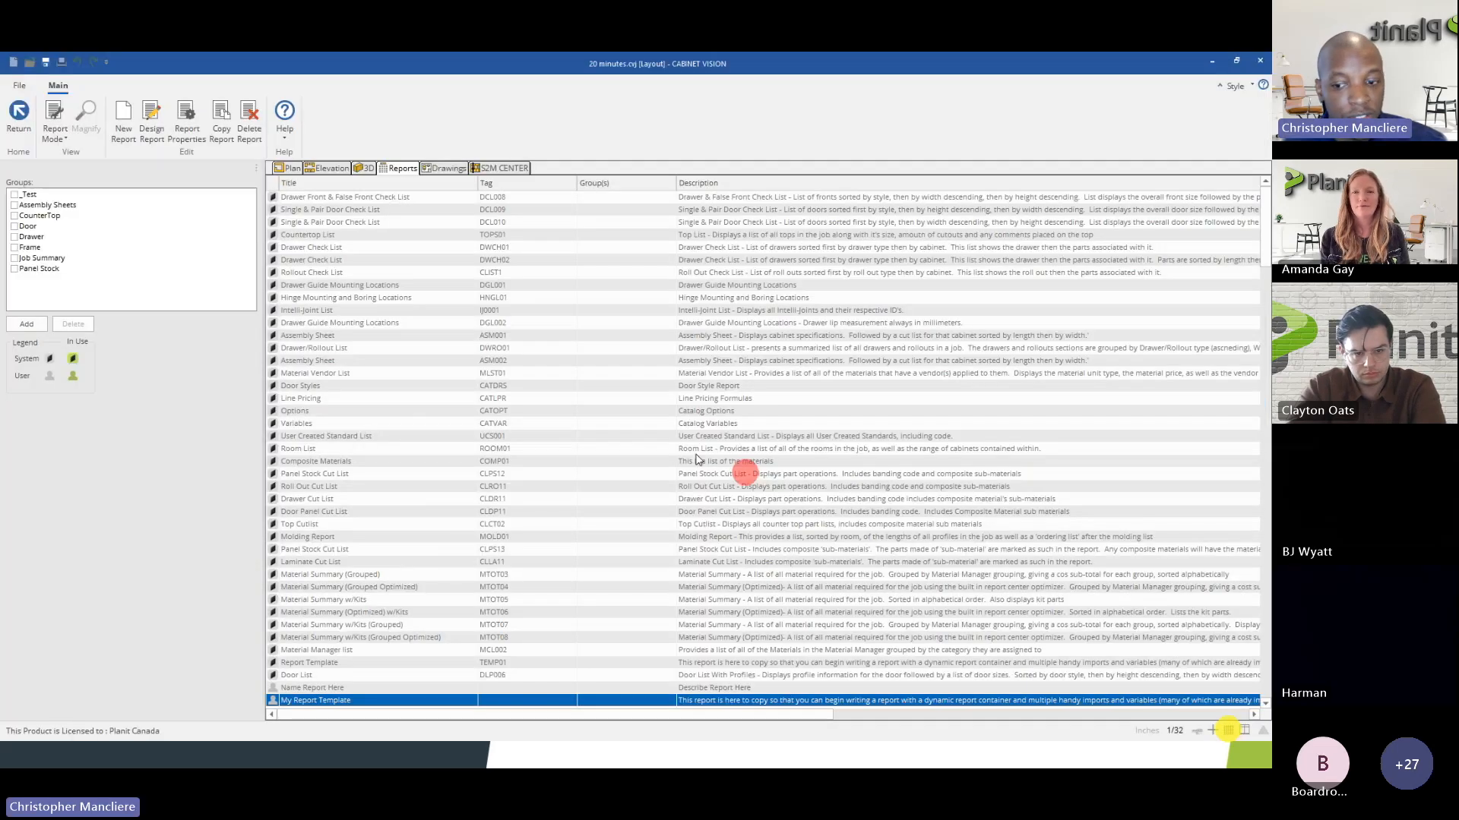
# - Open the design of My Report Template and add a table with Doors2 as its source to the report container
pyautogui.click(152, 121)
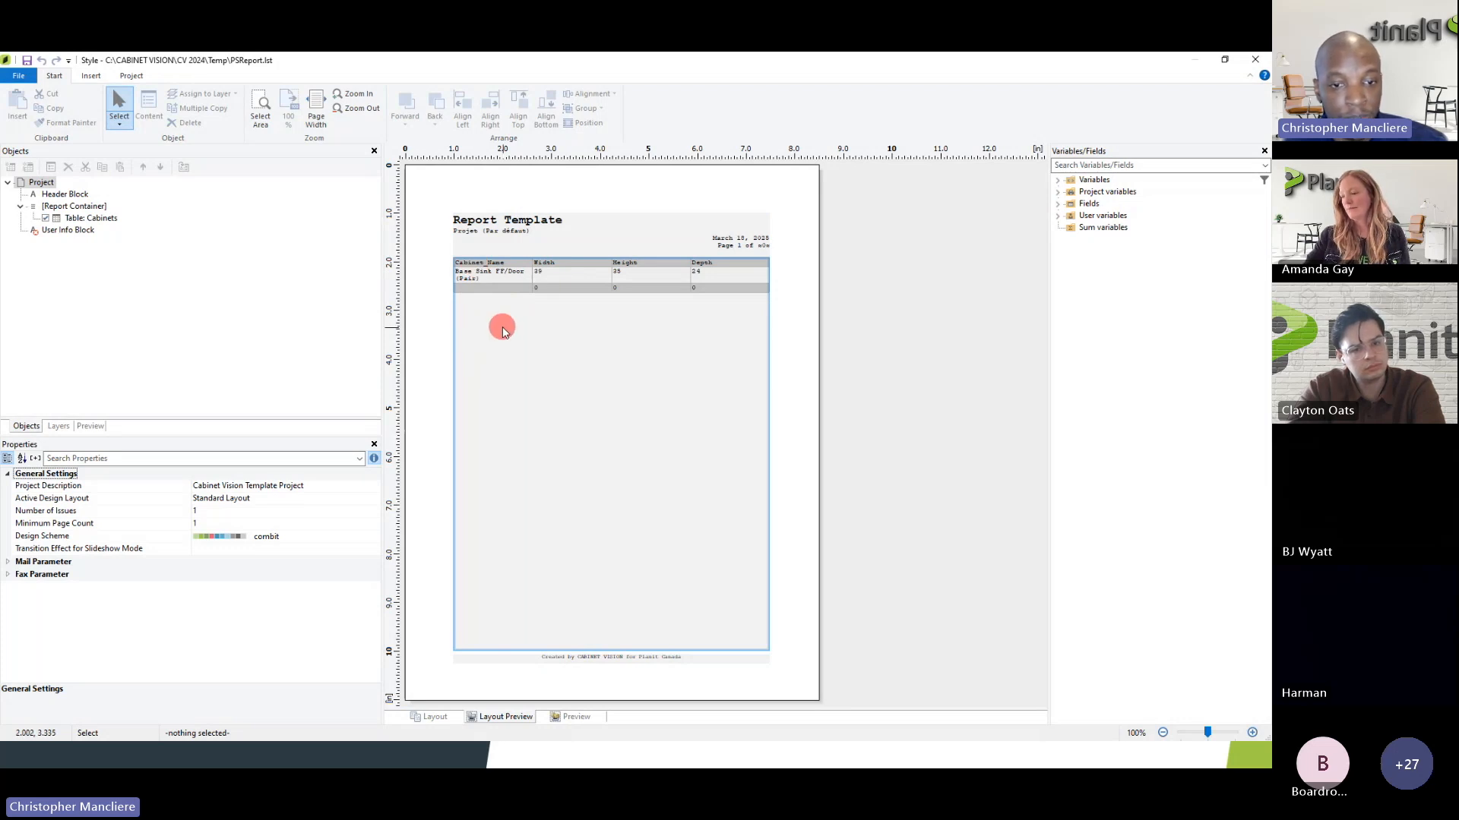
pyautogui.click(77, 220)
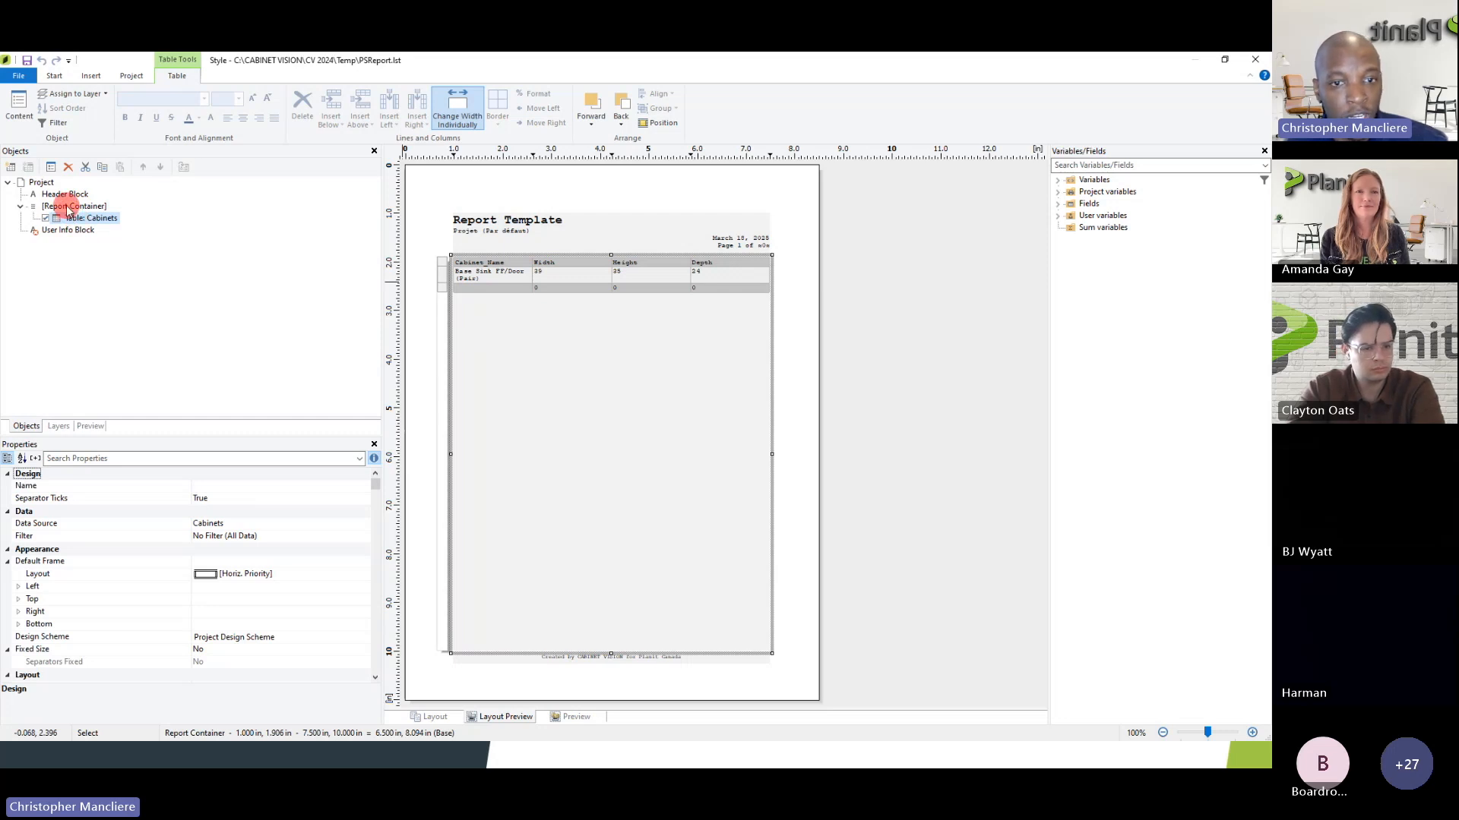
pyautogui.click(61, 206)
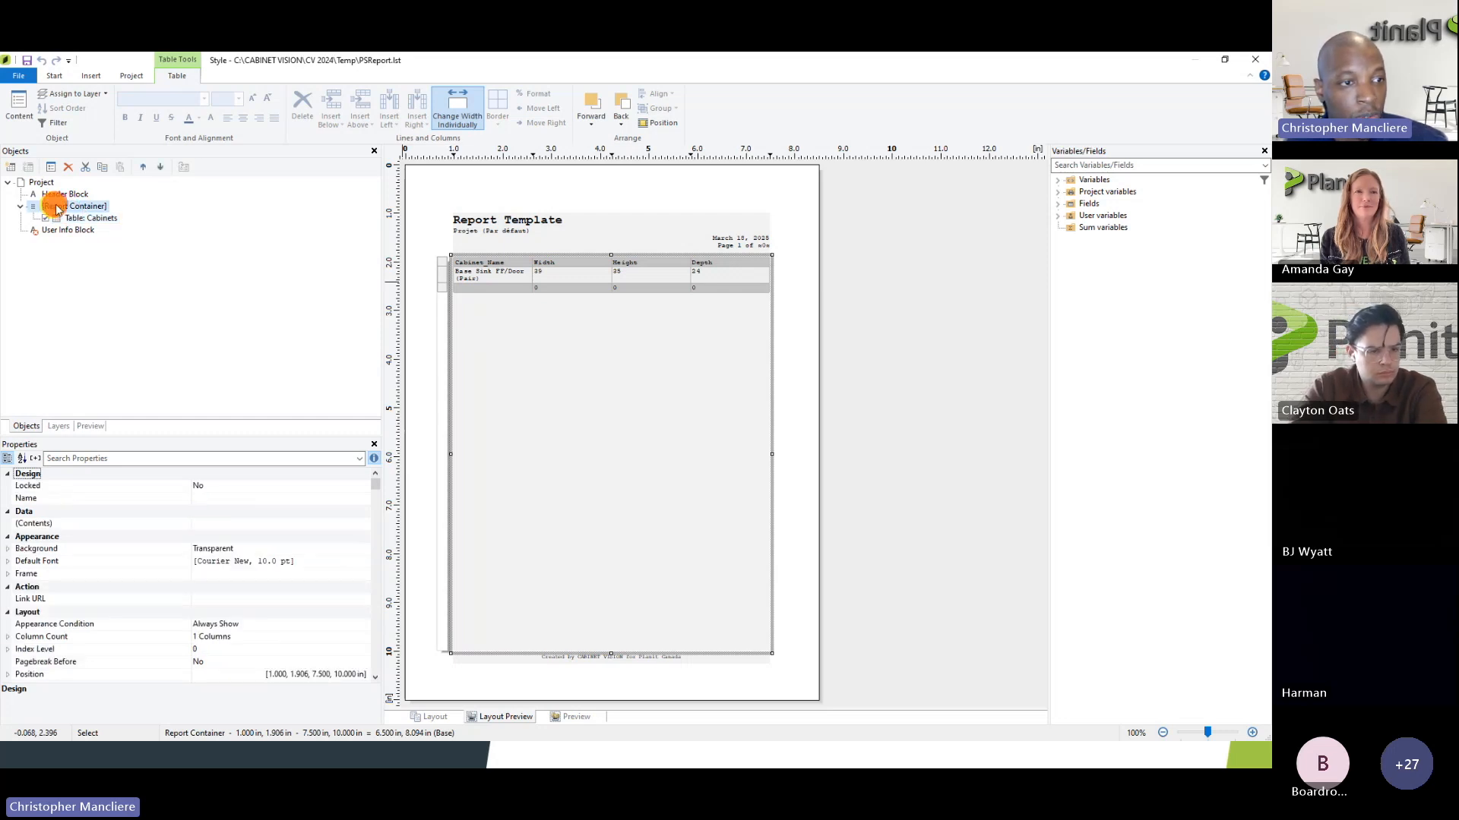
pyautogui.click(12, 169)
pyautogui.click(556, 350)
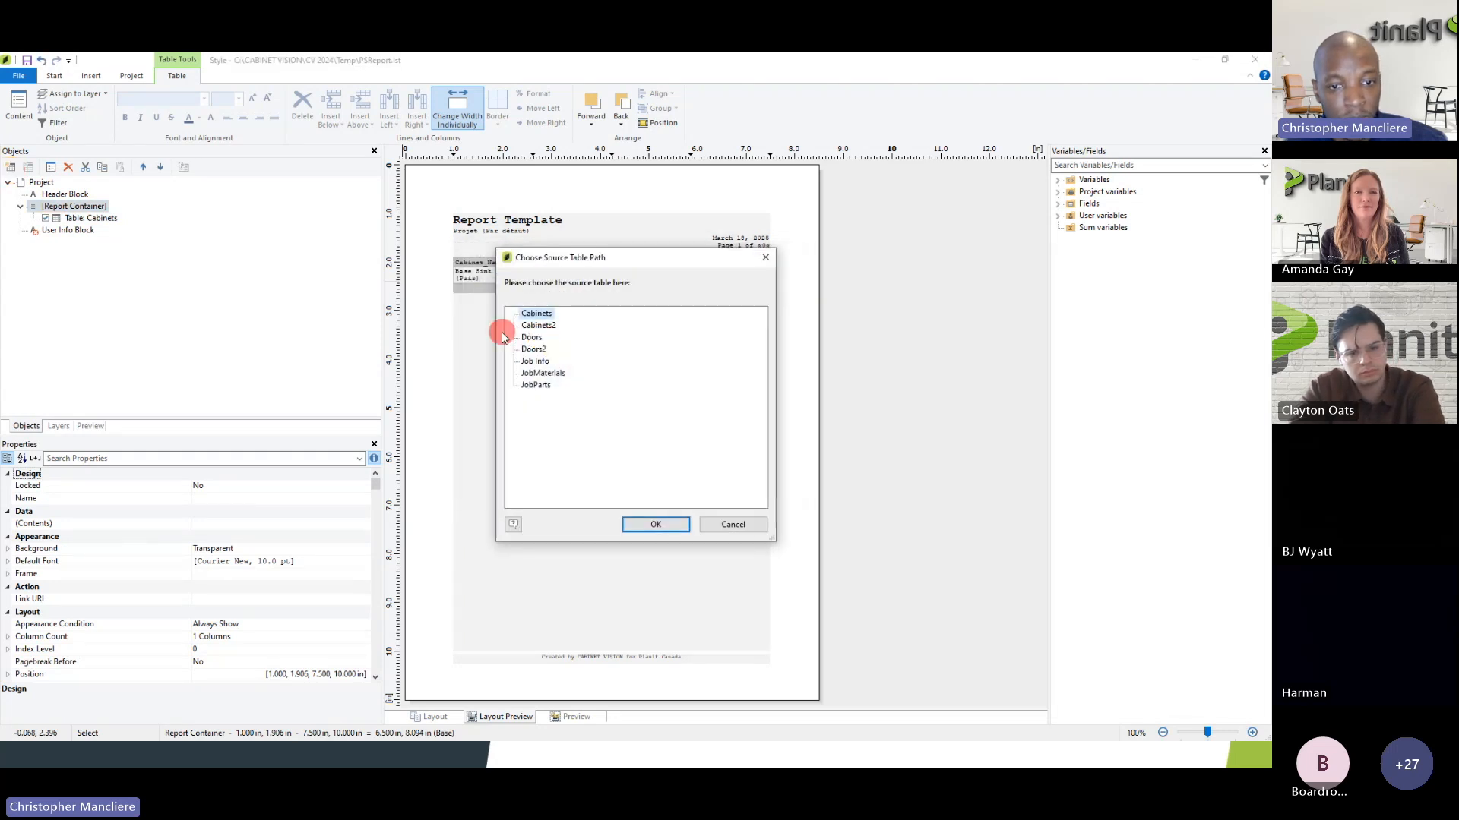
pyautogui.click(534, 350)
pyautogui.click(654, 526)
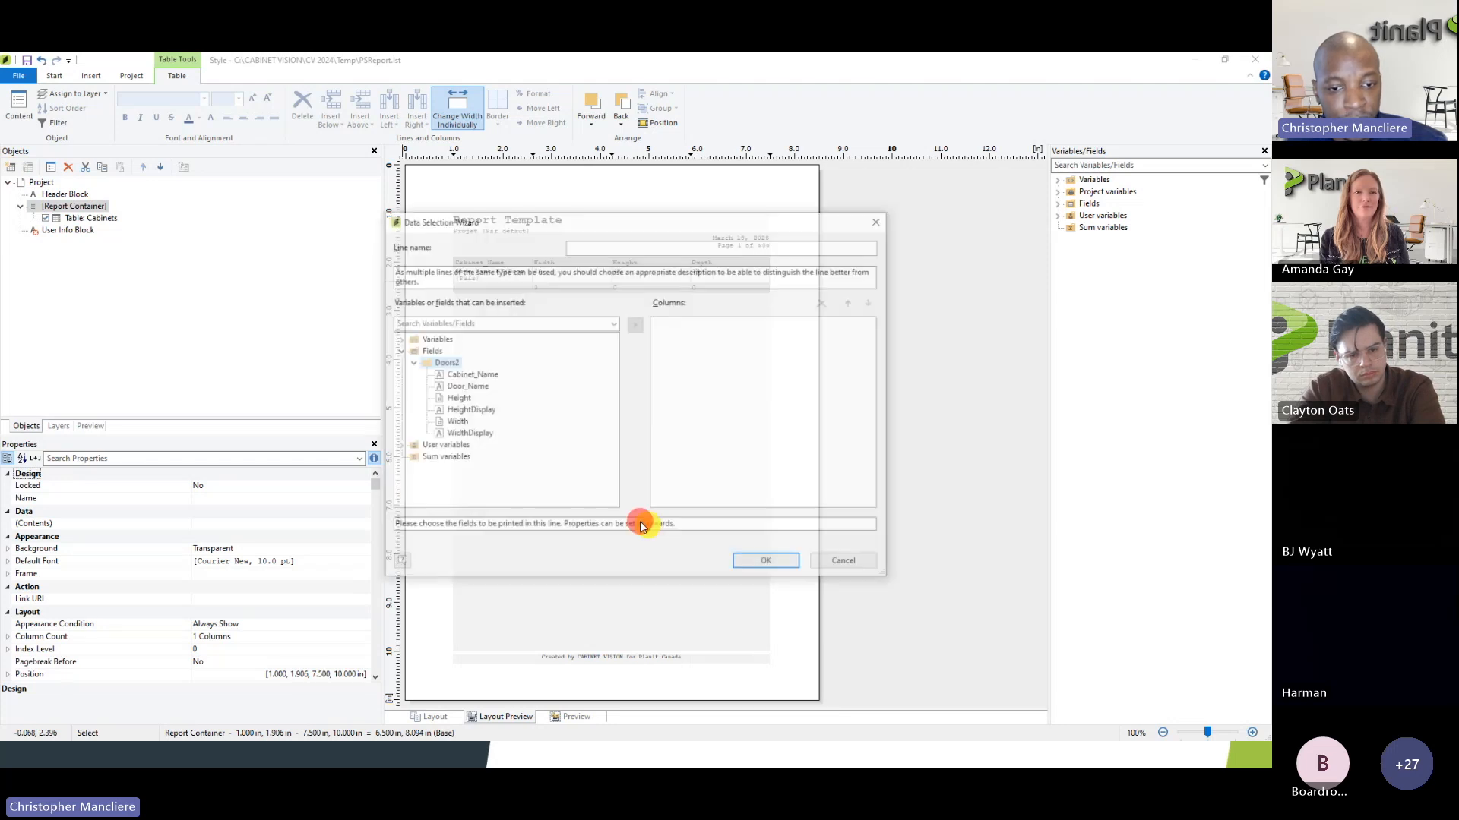
# - Add the Door_Name, Height, Width and Cabinet_Name fields as columns of the Doors2 table and accept the data selection
pyautogui.click(465, 386)
pyautogui.click(636, 325)
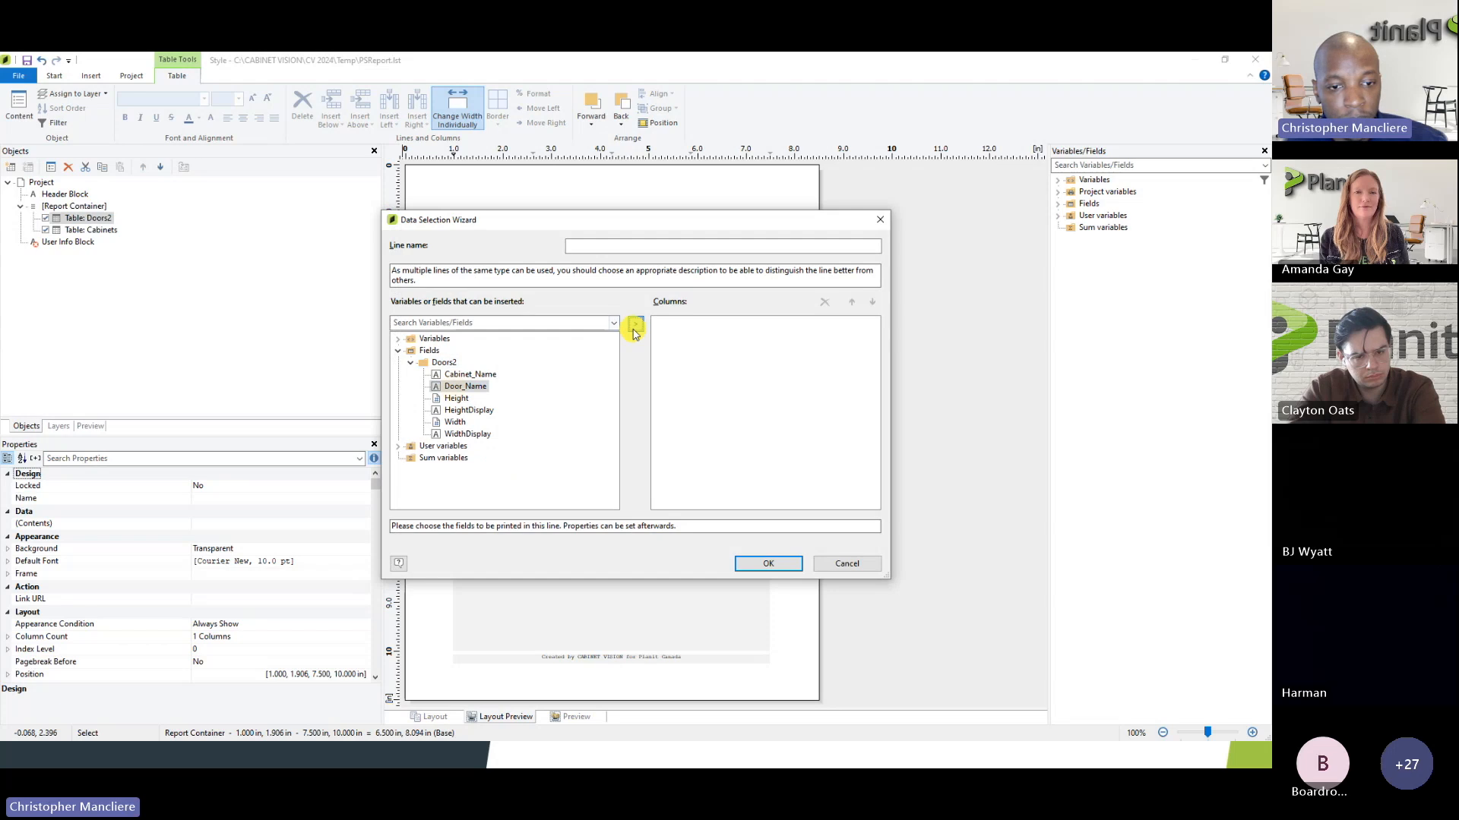
pyautogui.click(456, 399)
pyautogui.click(635, 324)
pyautogui.click(470, 422)
pyautogui.click(635, 325)
pyautogui.click(468, 374)
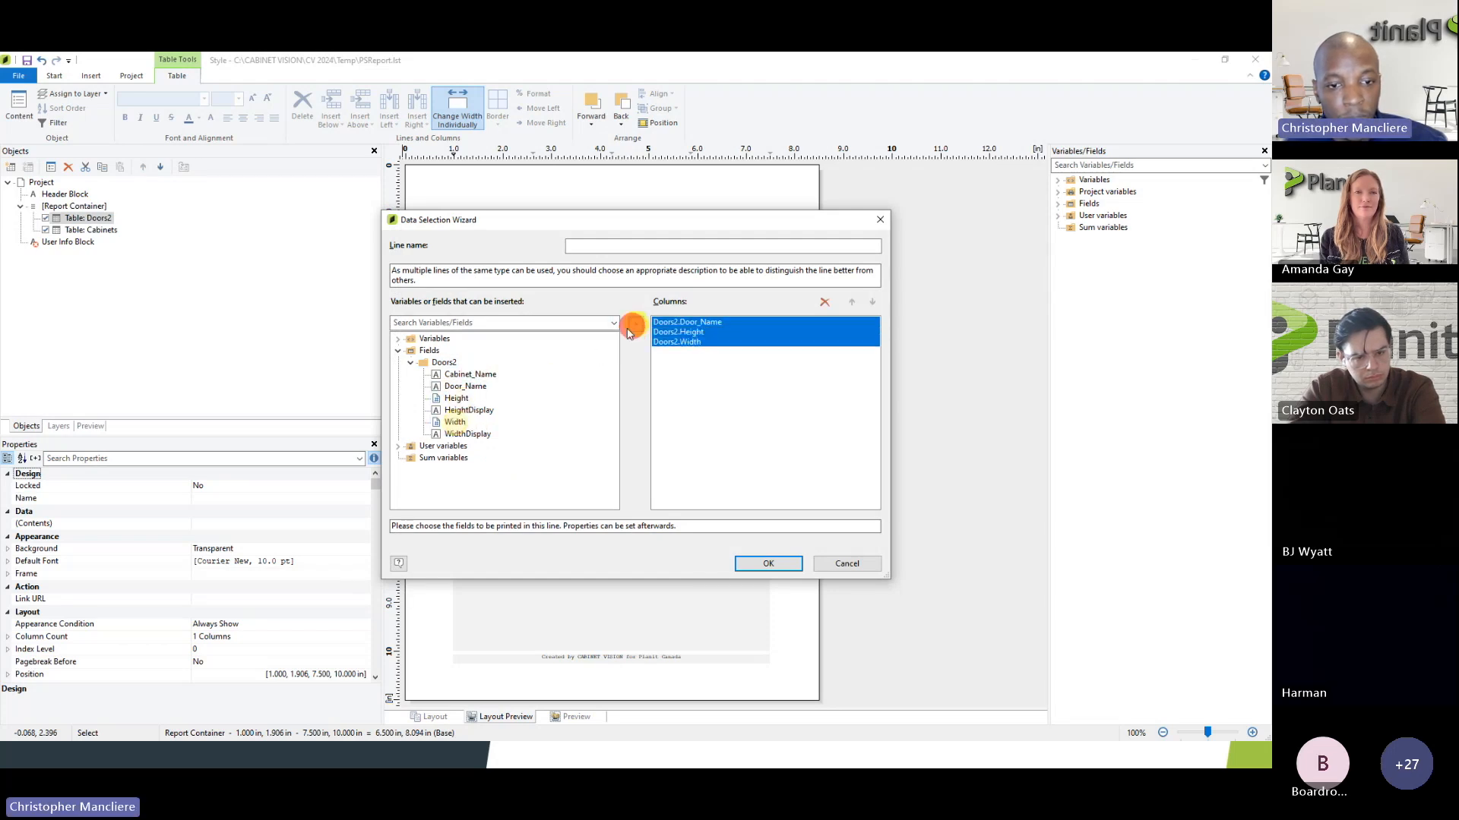
pyautogui.click(635, 324)
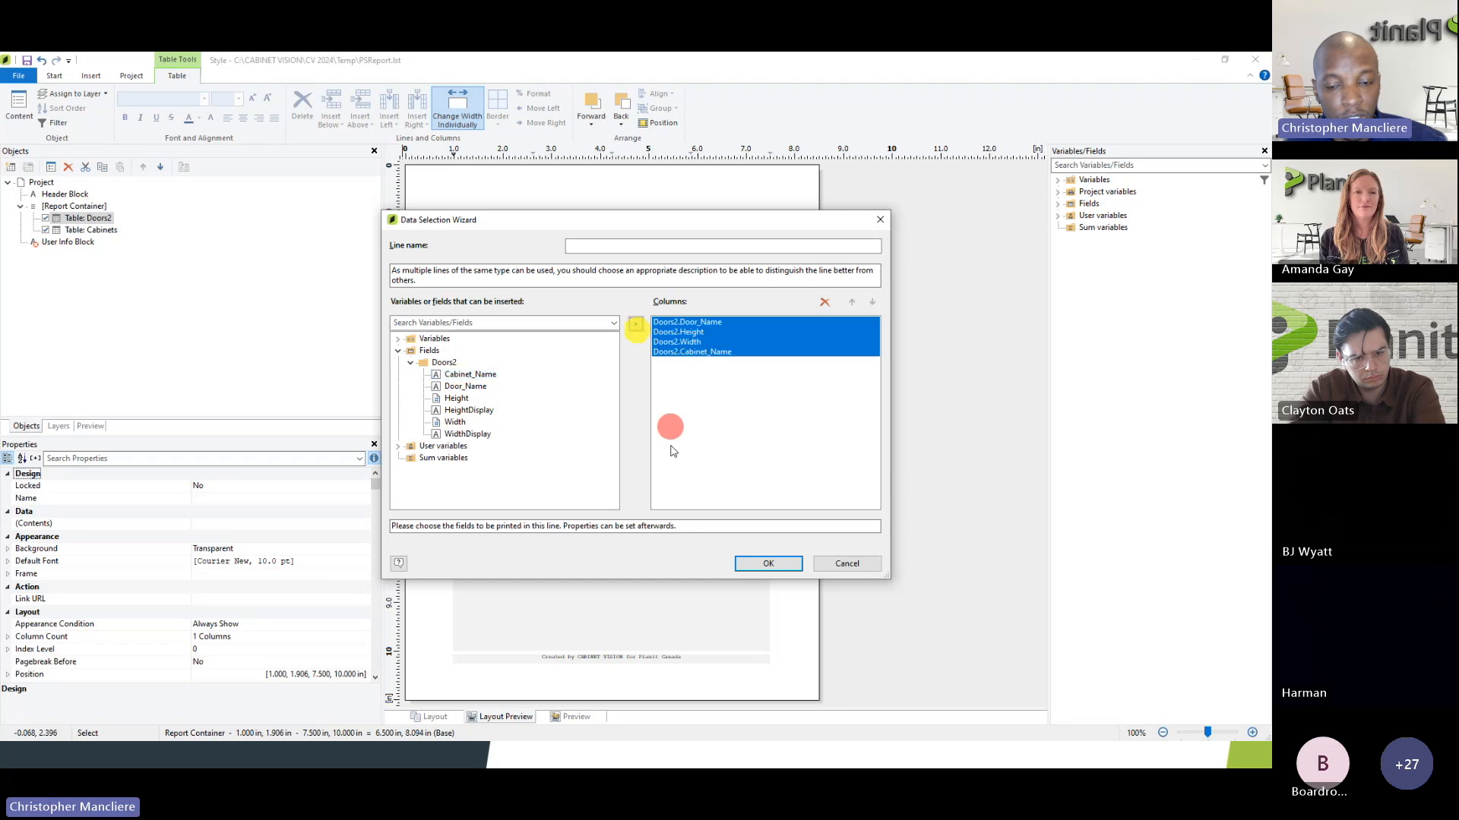
pyautogui.click(765, 564)
pyautogui.click(615, 417)
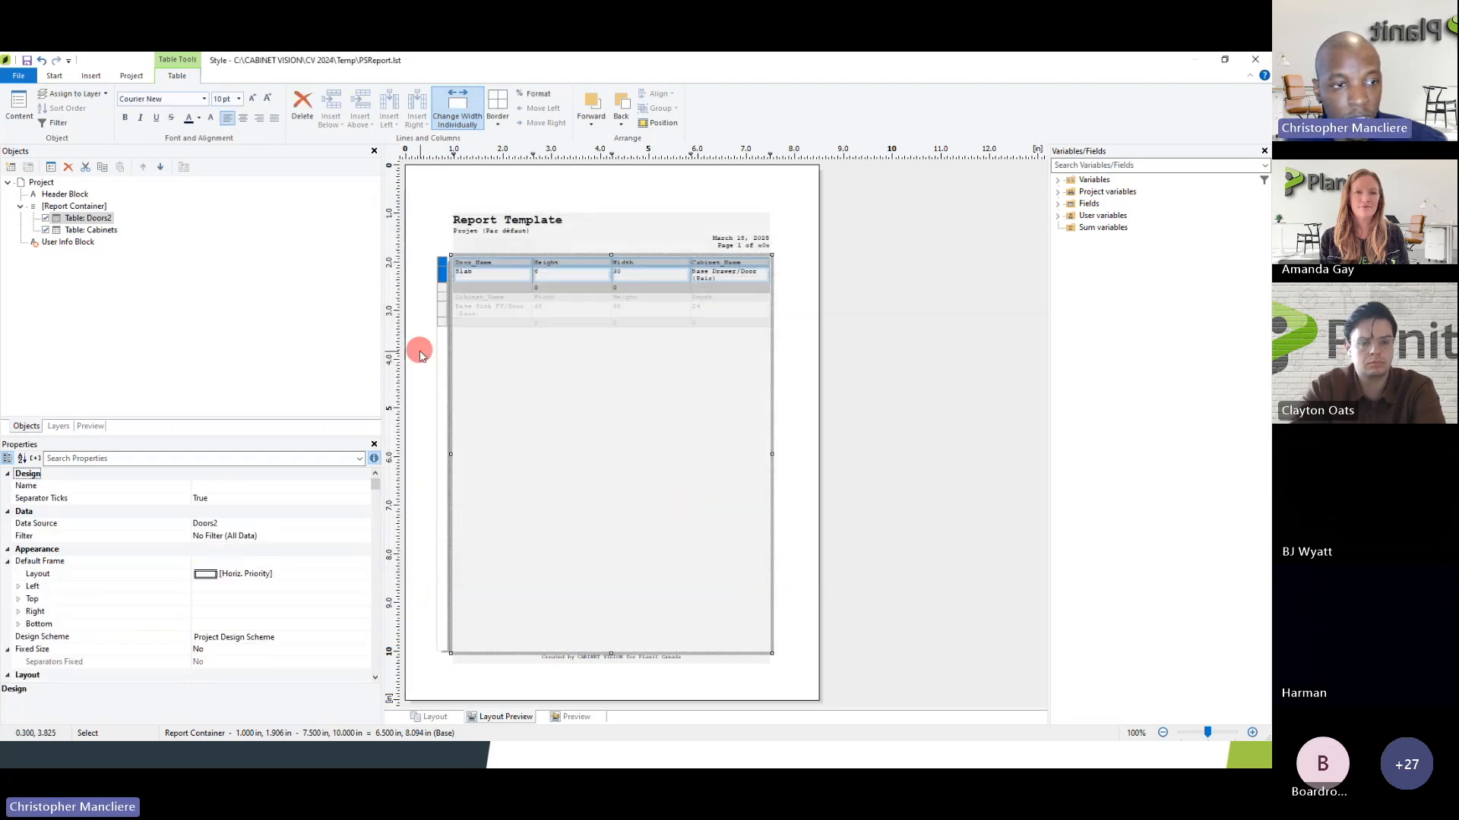
# - Move the Cabinets table ahead of Doors2 in the report container, and save and close the report design
pyautogui.click(89, 221)
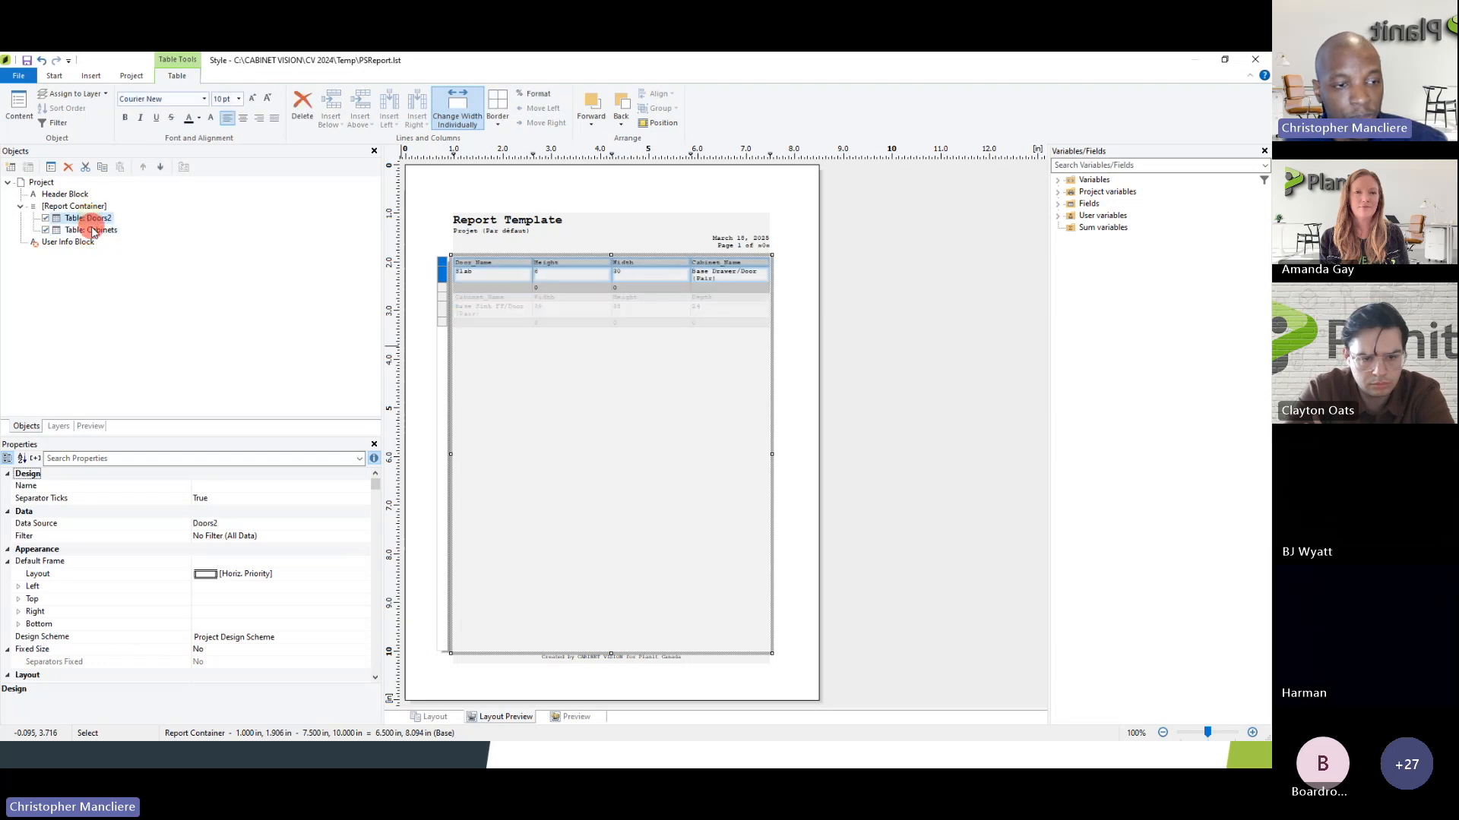
pyautogui.click(93, 231)
pyautogui.click(91, 219)
pyautogui.click(95, 231)
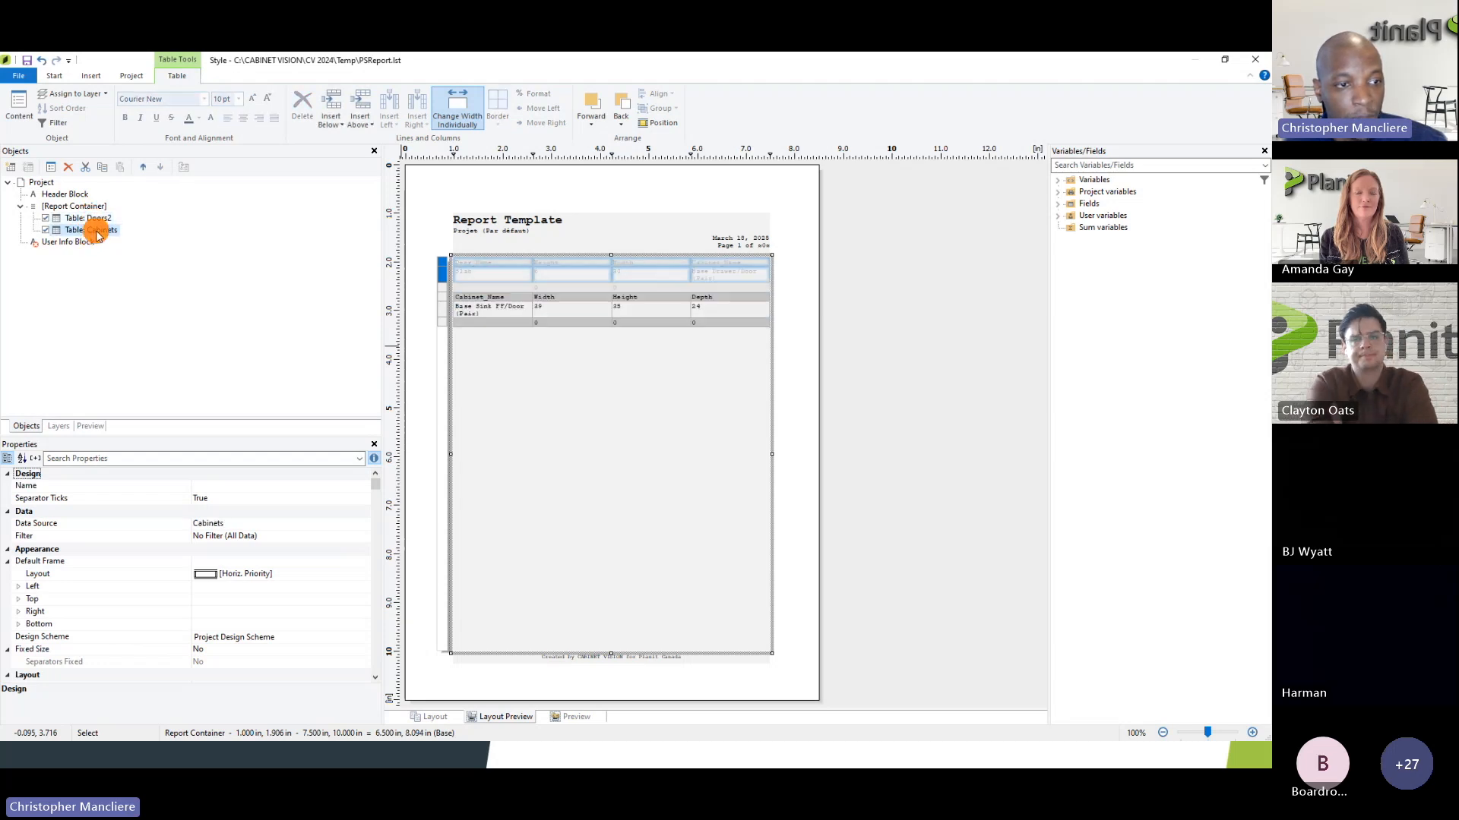
pyautogui.click(143, 167)
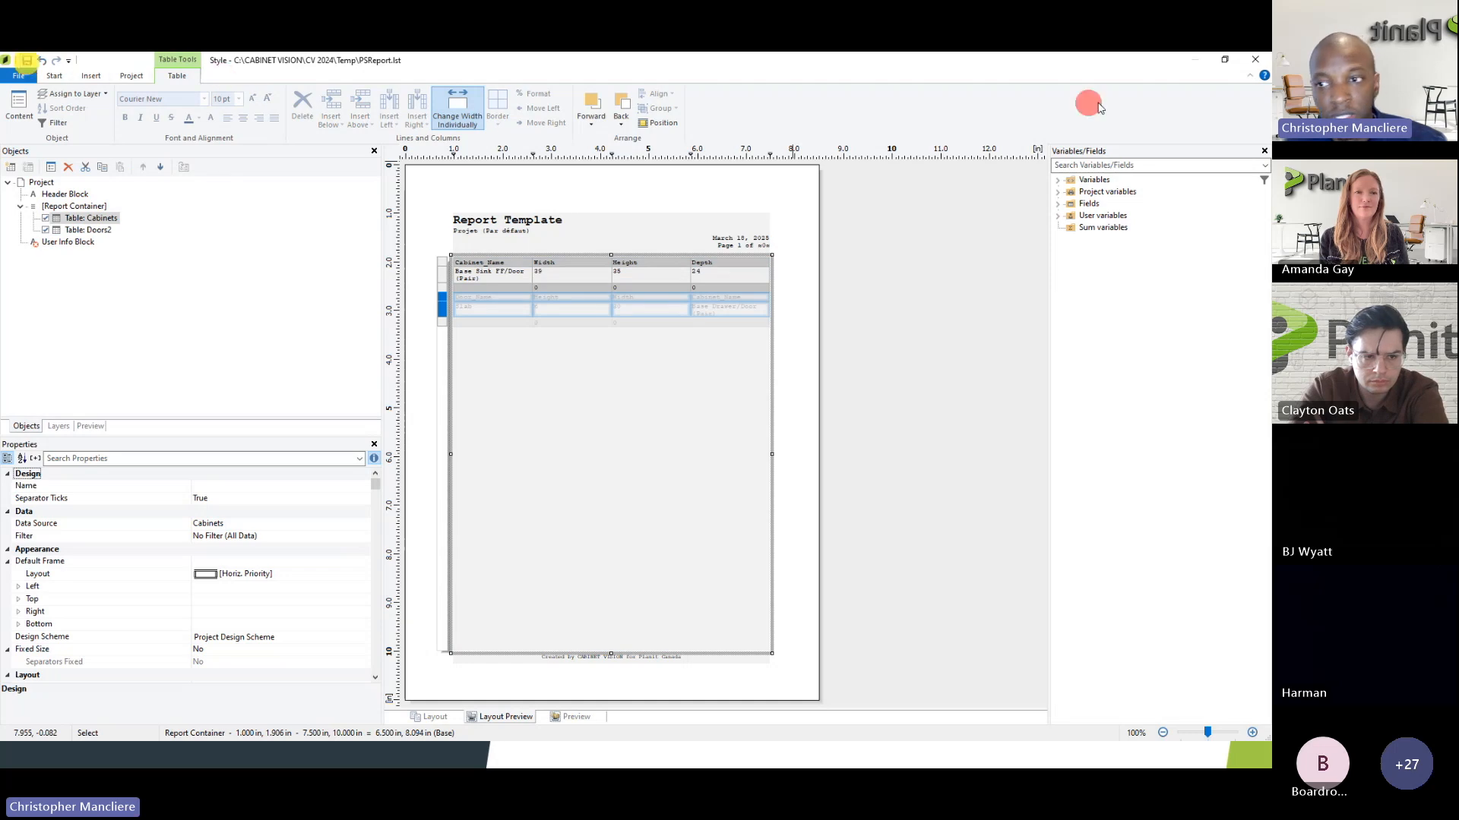
pyautogui.click(1257, 60)
# - Display the report in view mode, magnify it, and examine the cabinet table and the door table with its cabinet names
pyautogui.click(55, 134)
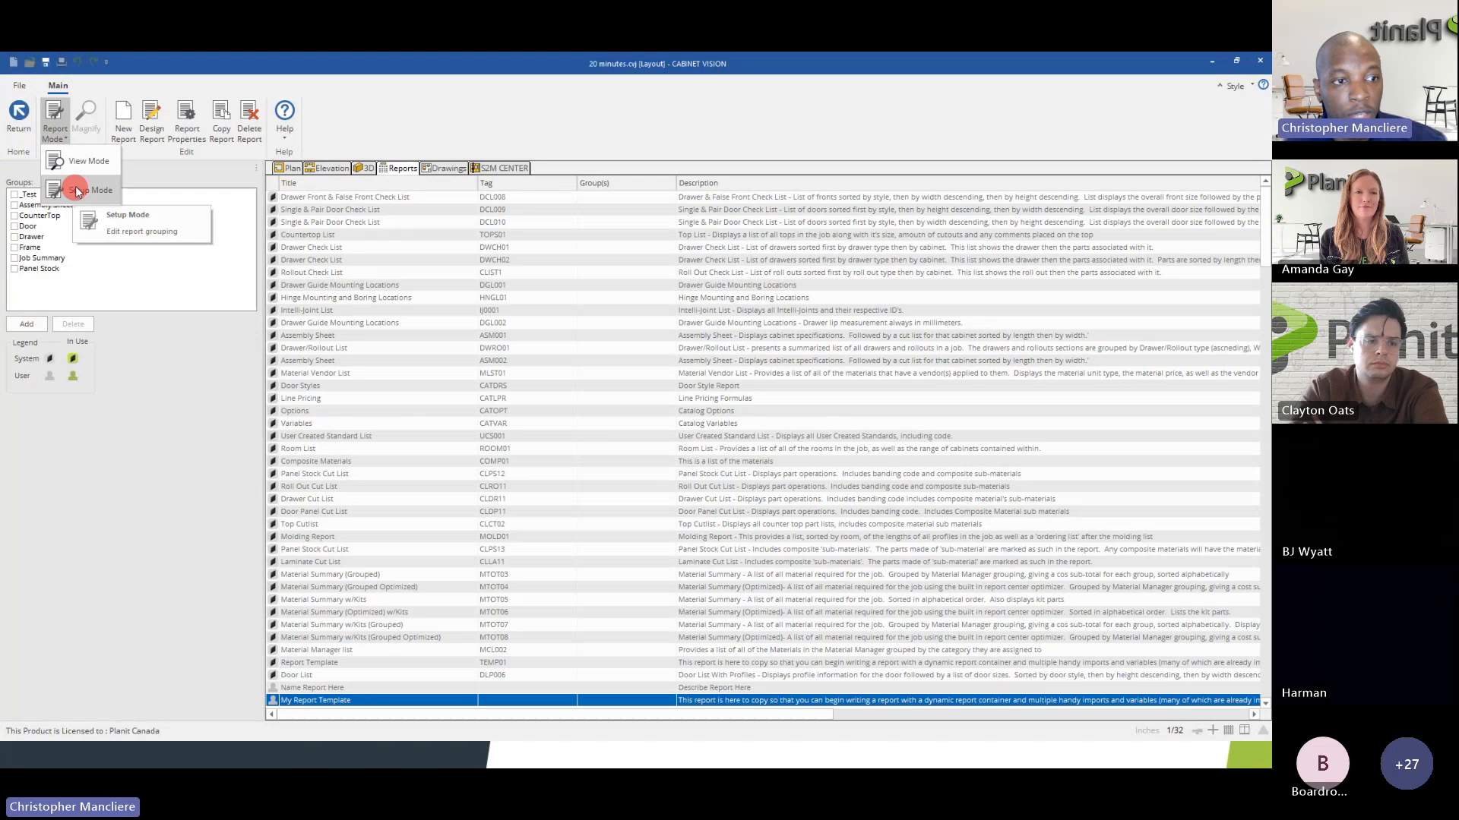
pyautogui.click(79, 172)
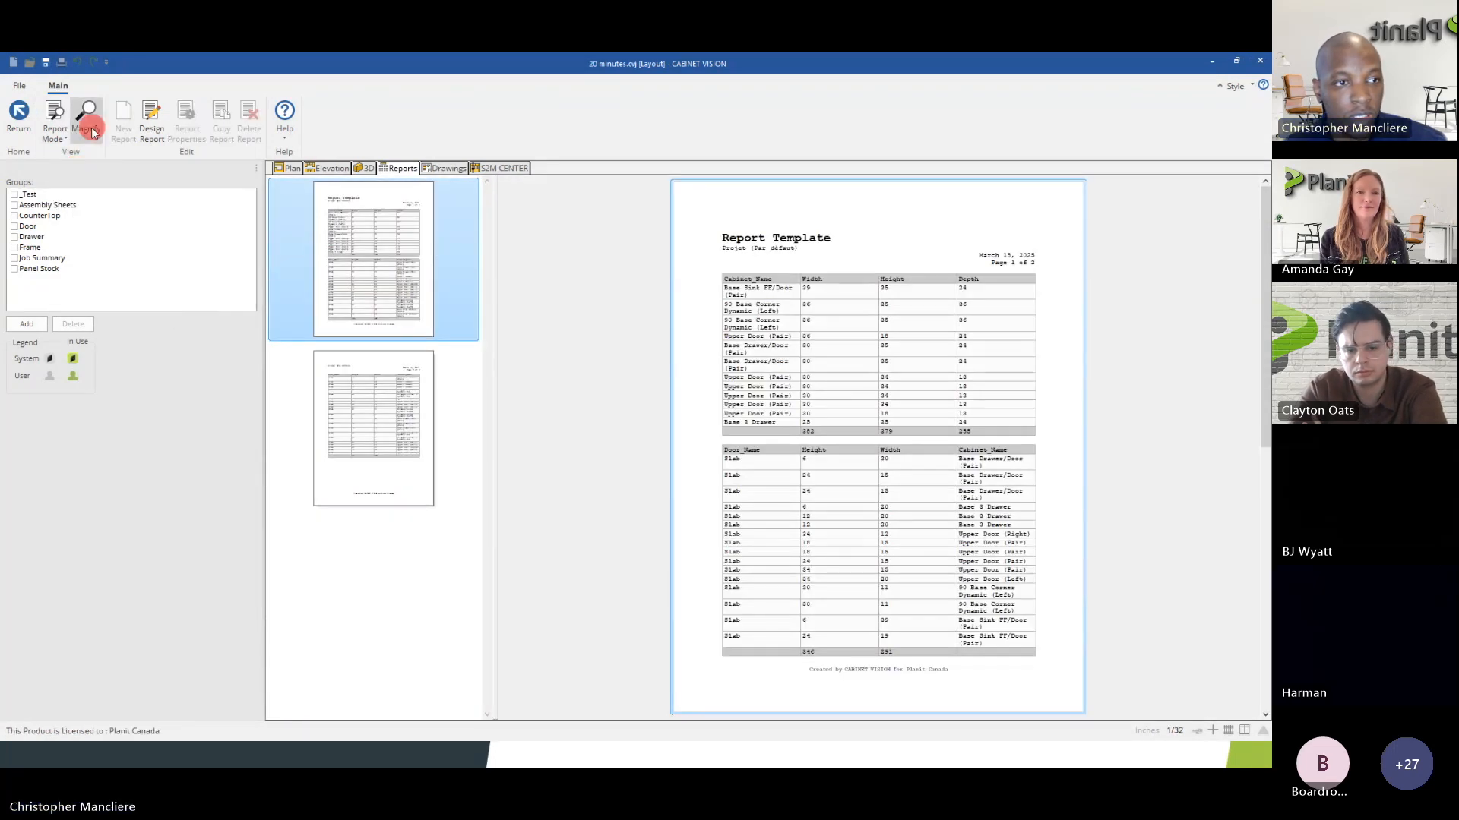
pyautogui.click(88, 124)
pyautogui.scroll(-3, 560, 294)
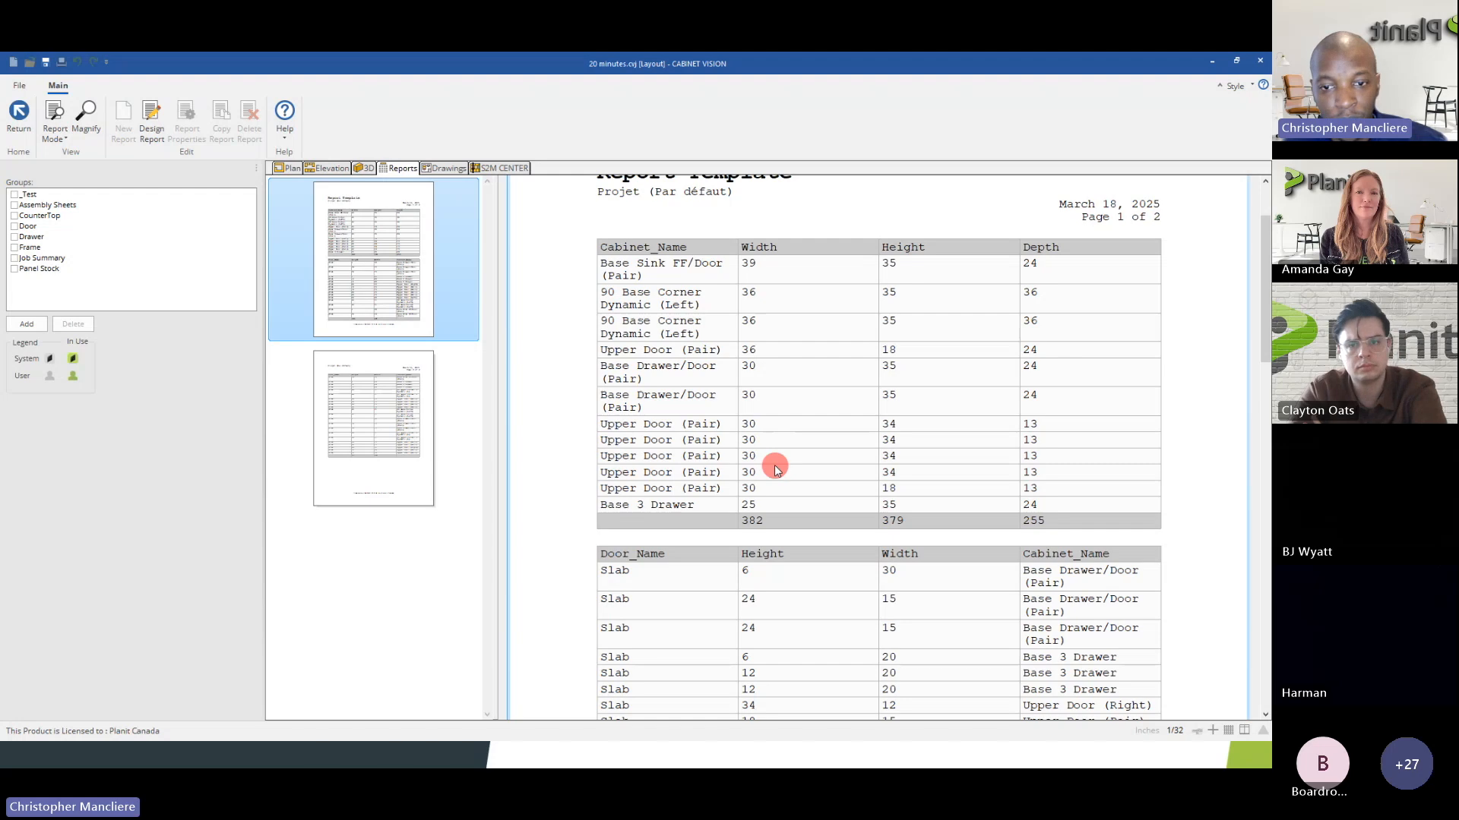
pyautogui.scroll(-3, 773, 465)
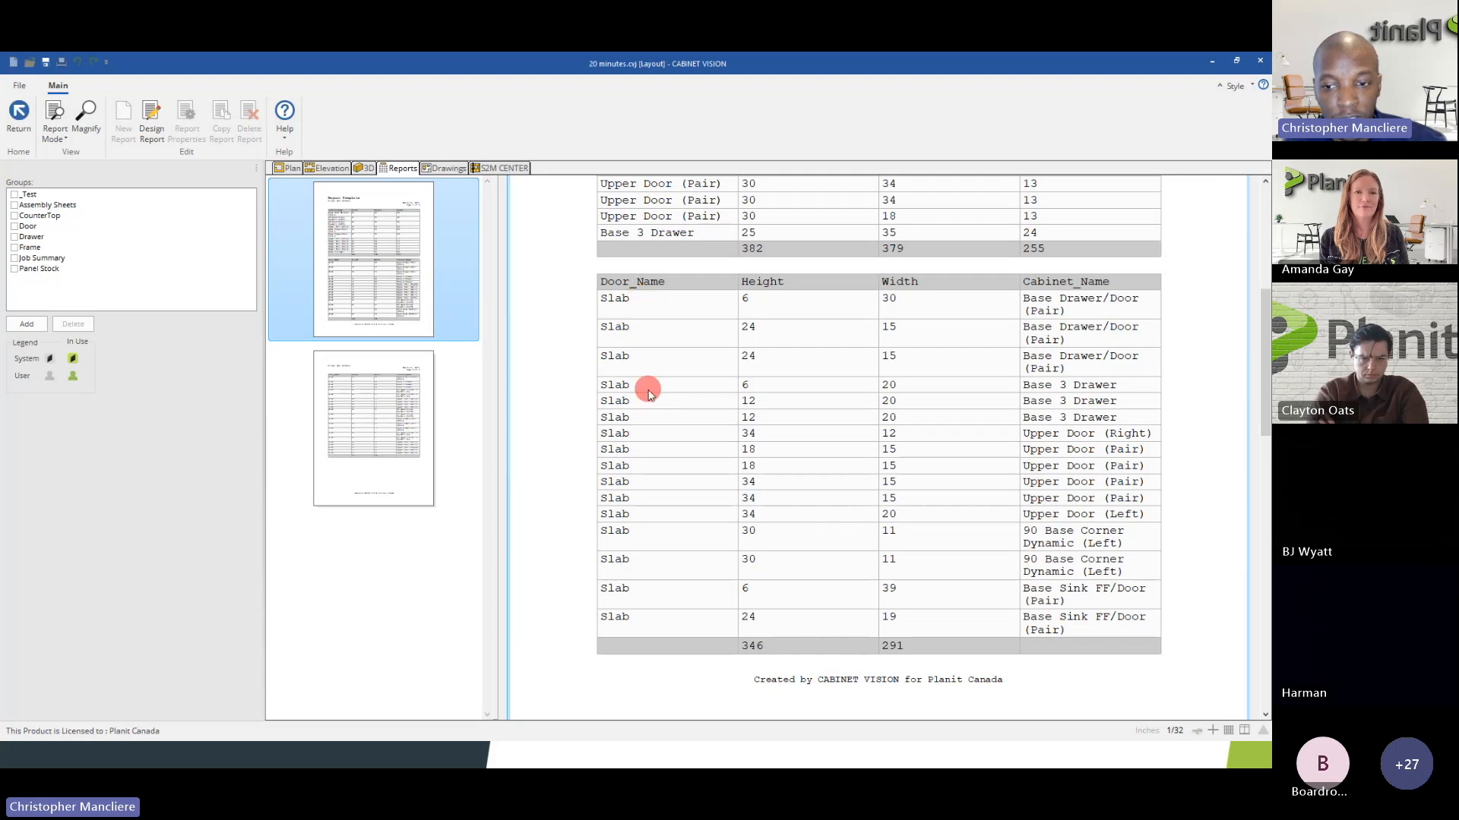
pyautogui.scroll(-1, 708, 417)
pyautogui.scroll(5, 708, 416)
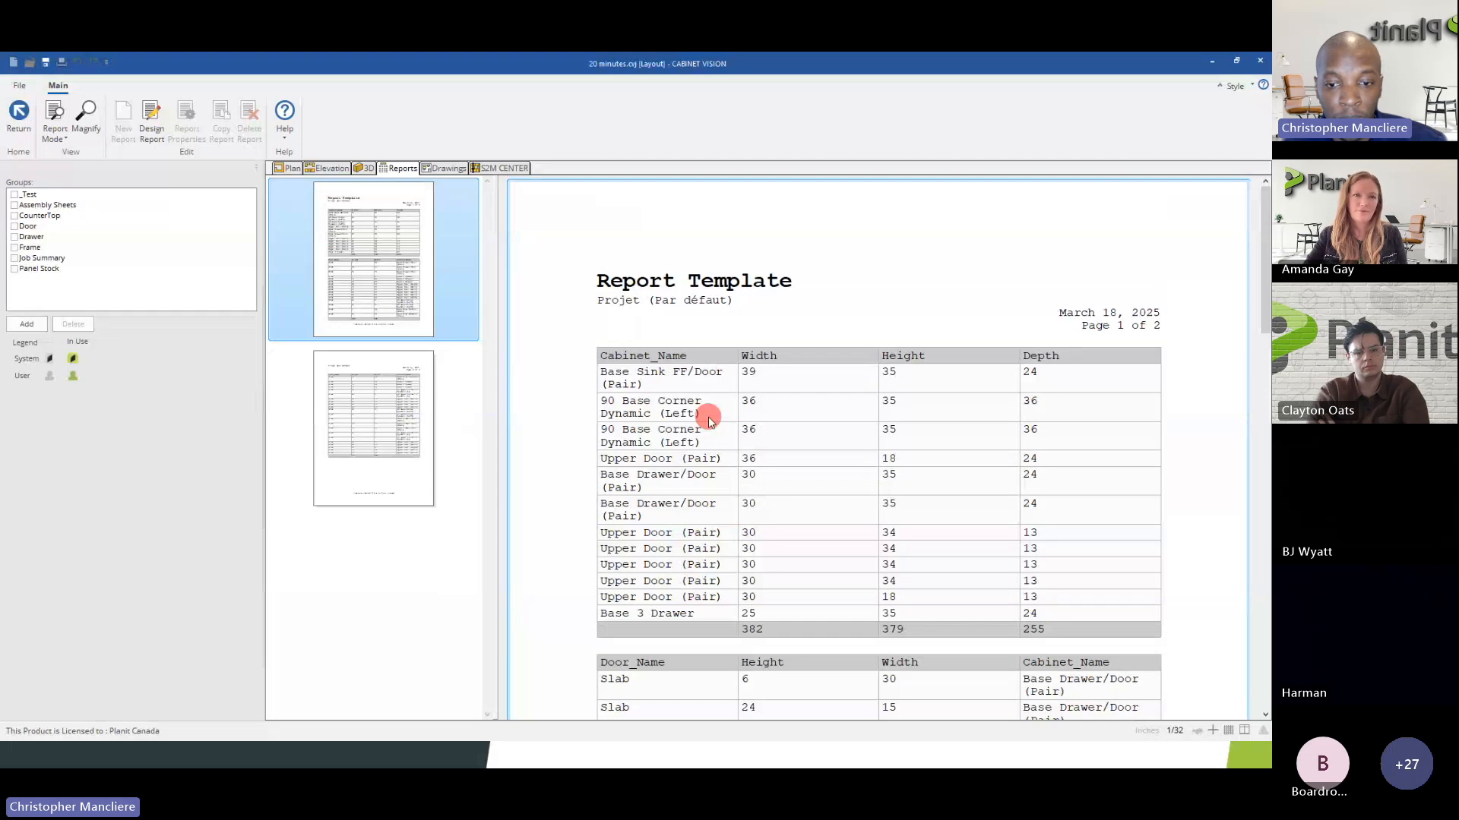
pyautogui.scroll(-3, 708, 417)
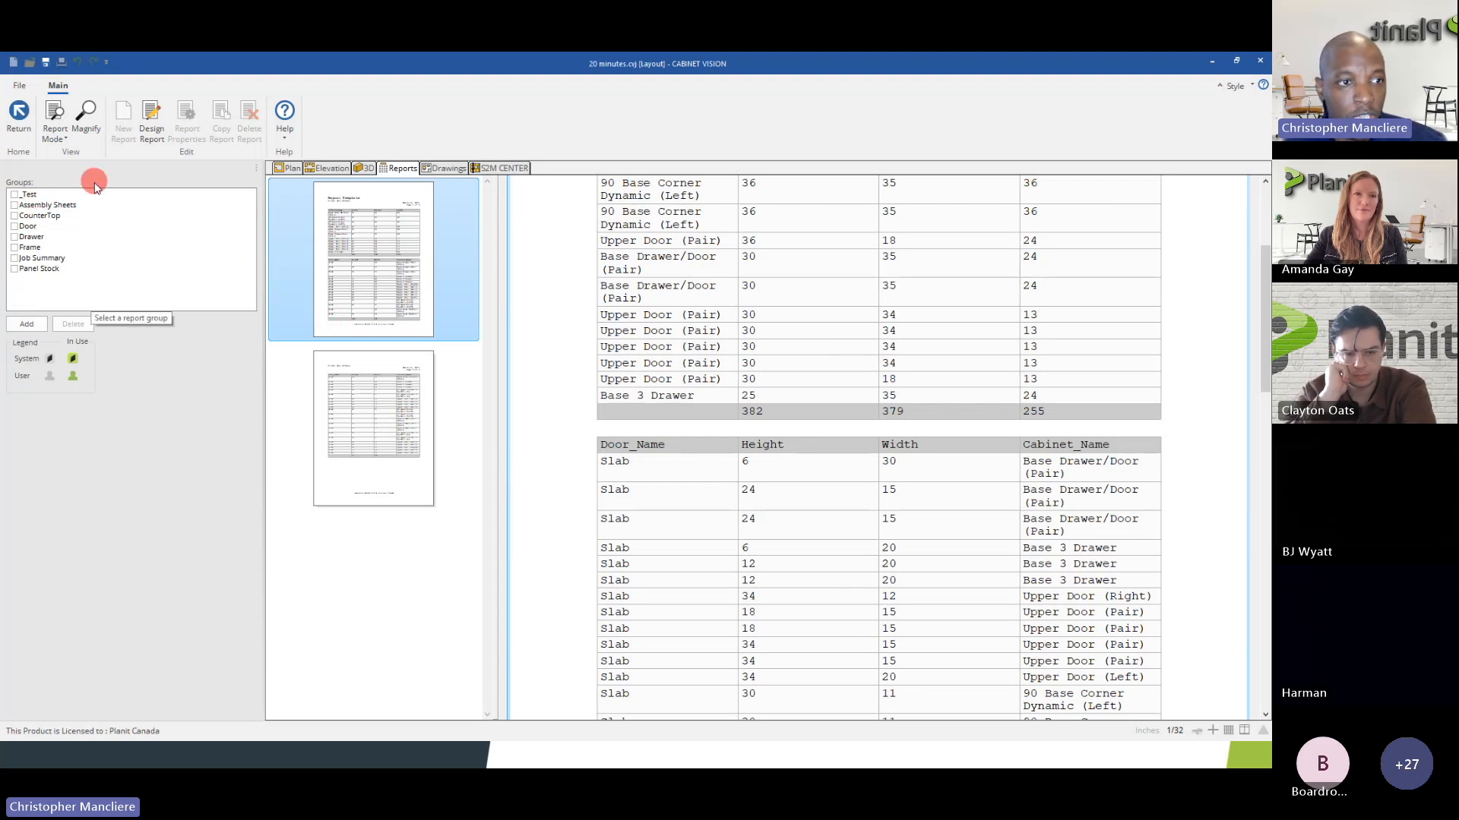
# - Return to setup mode, reopen the report's advanced properties, and review the database tables offered for a new report table without creating one
pyautogui.click(54, 122)
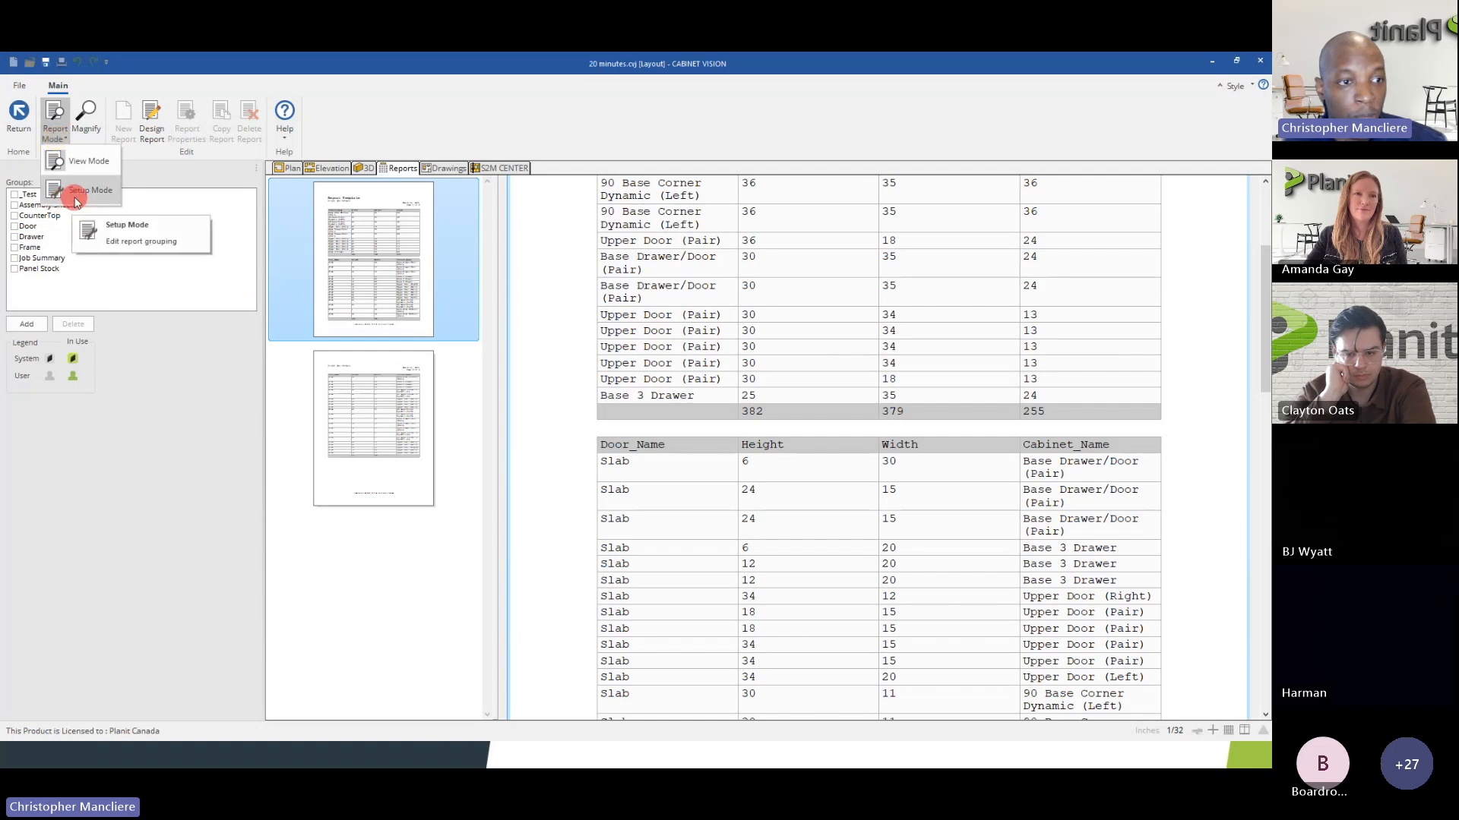
pyautogui.click(76, 201)
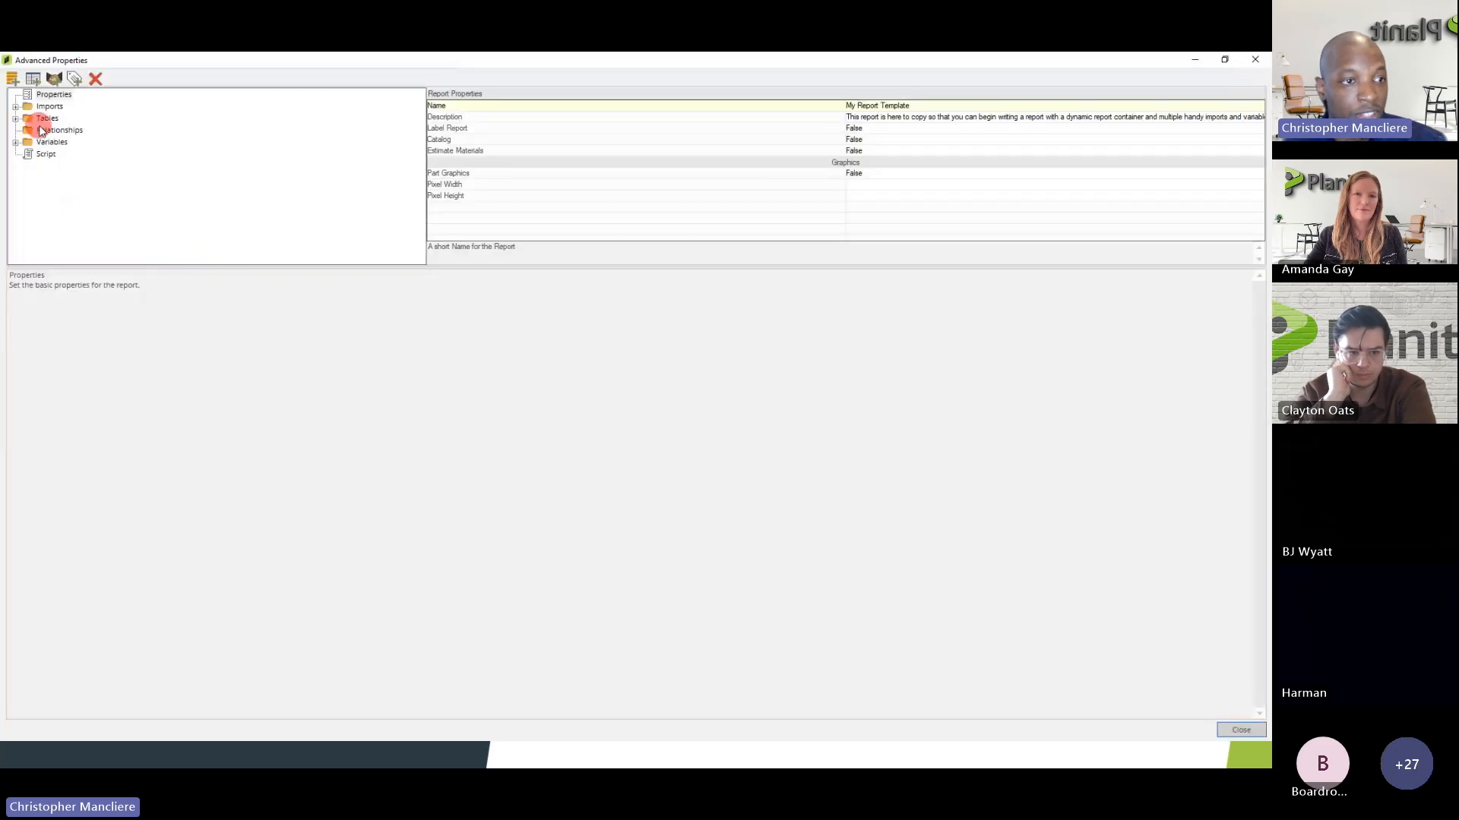
pyautogui.click(43, 119)
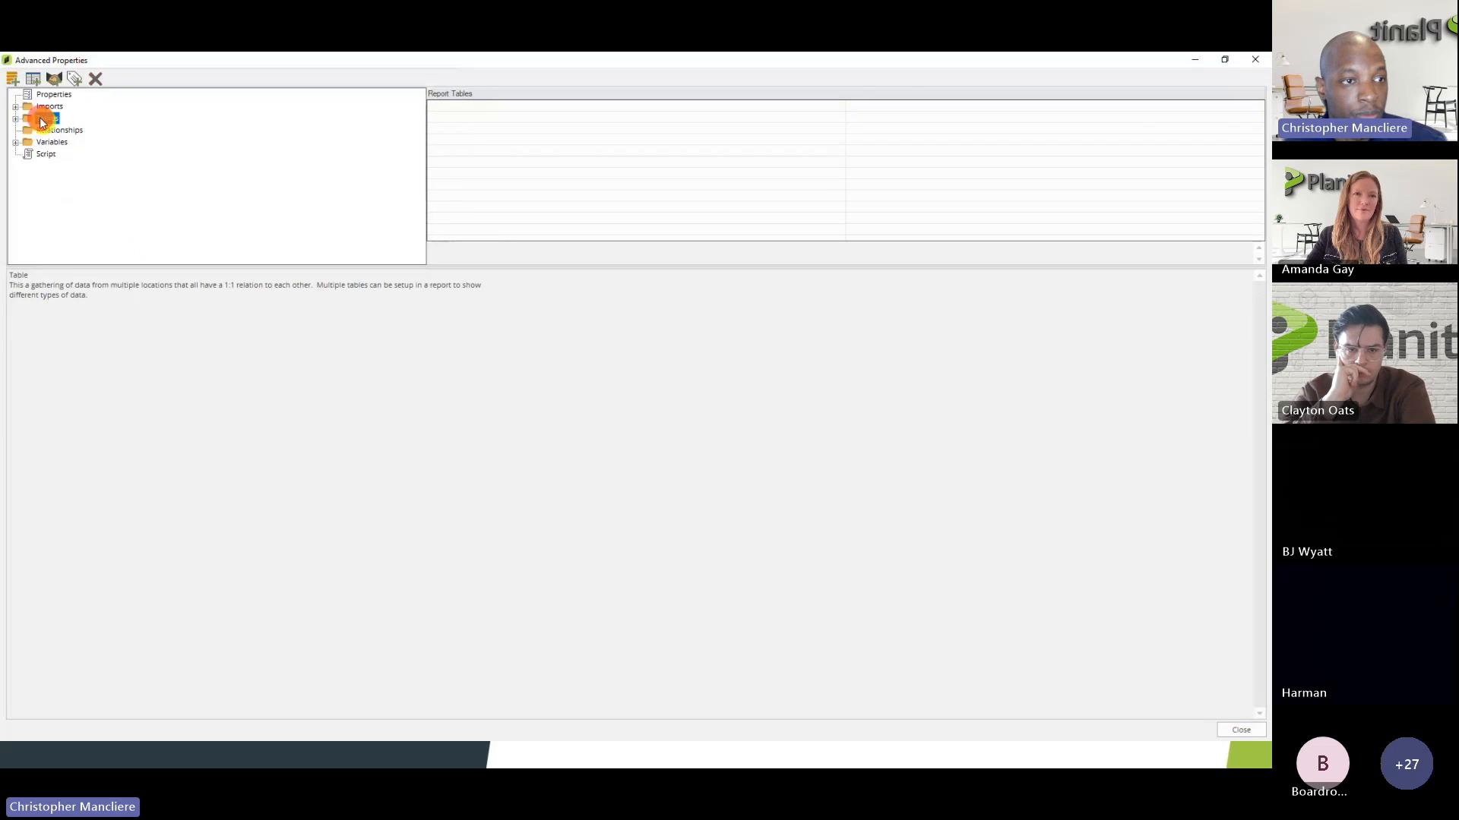
pyautogui.click(33, 79)
pyautogui.click(535, 313)
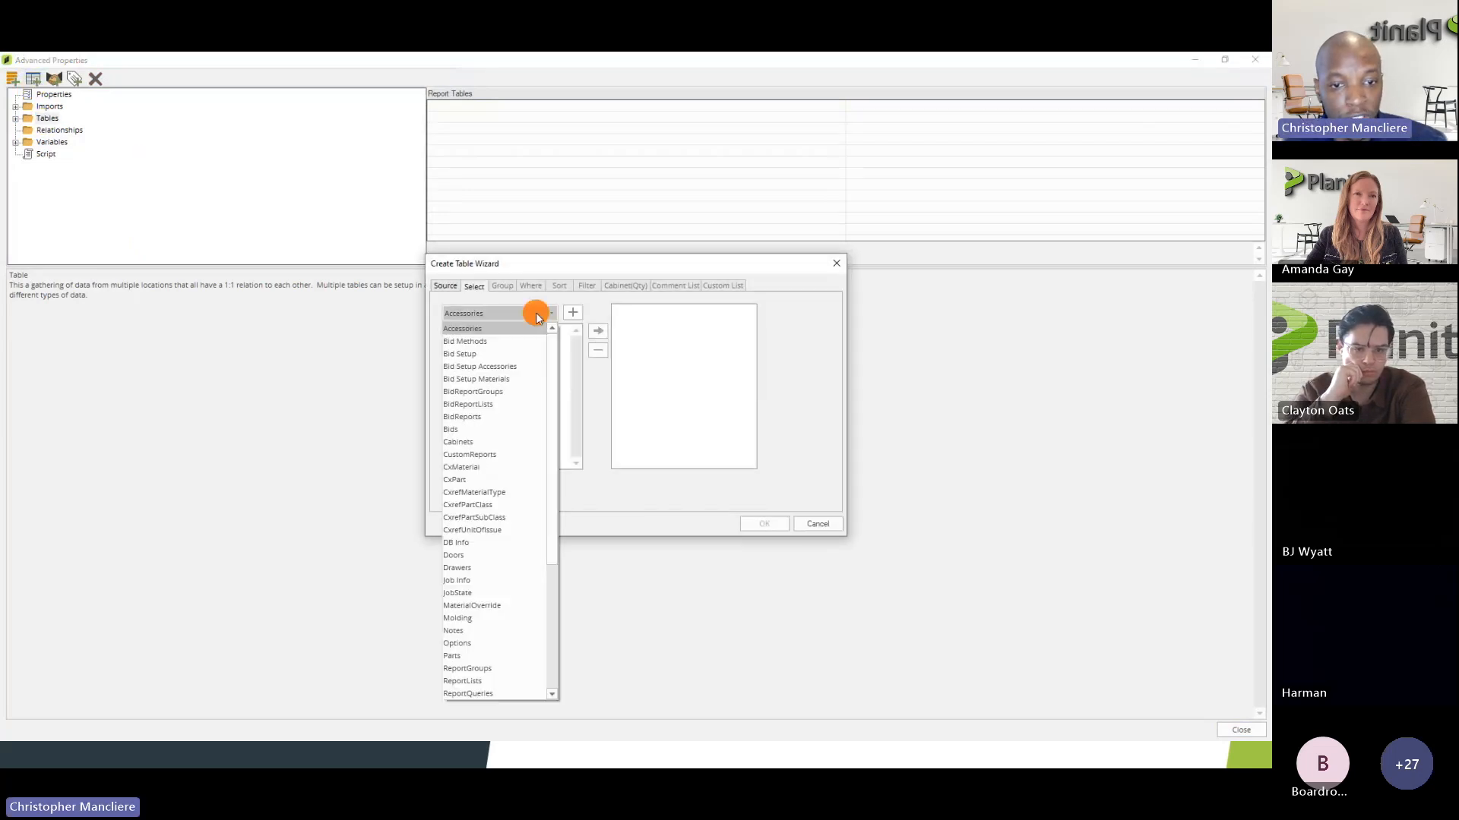
pyautogui.moveTo(551, 344); pyautogui.dragTo(555, 313)
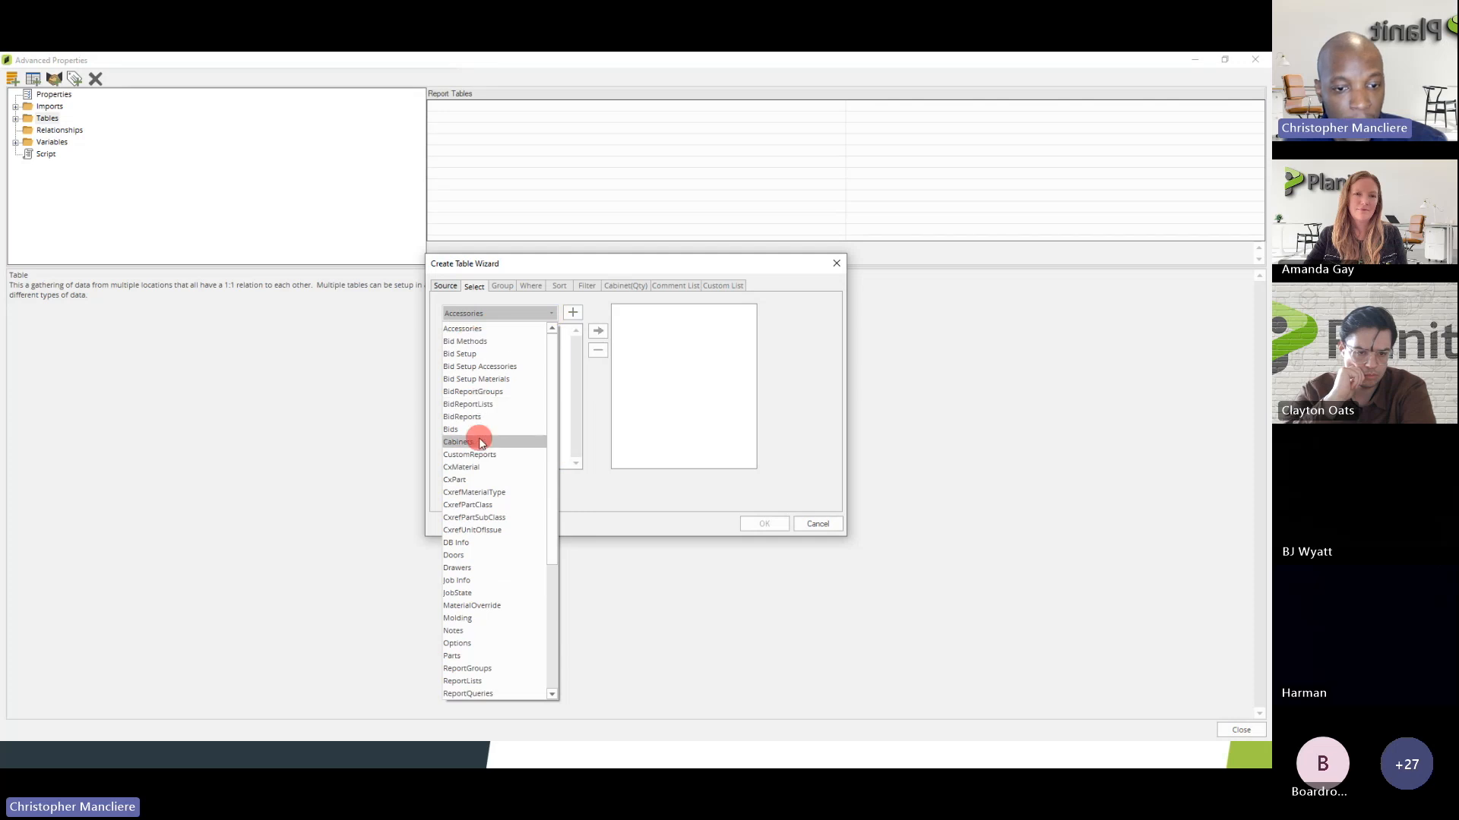
pyautogui.scroll(-1, 489, 619)
pyautogui.scroll(-1, 490, 620)
pyautogui.scroll(2, 489, 620)
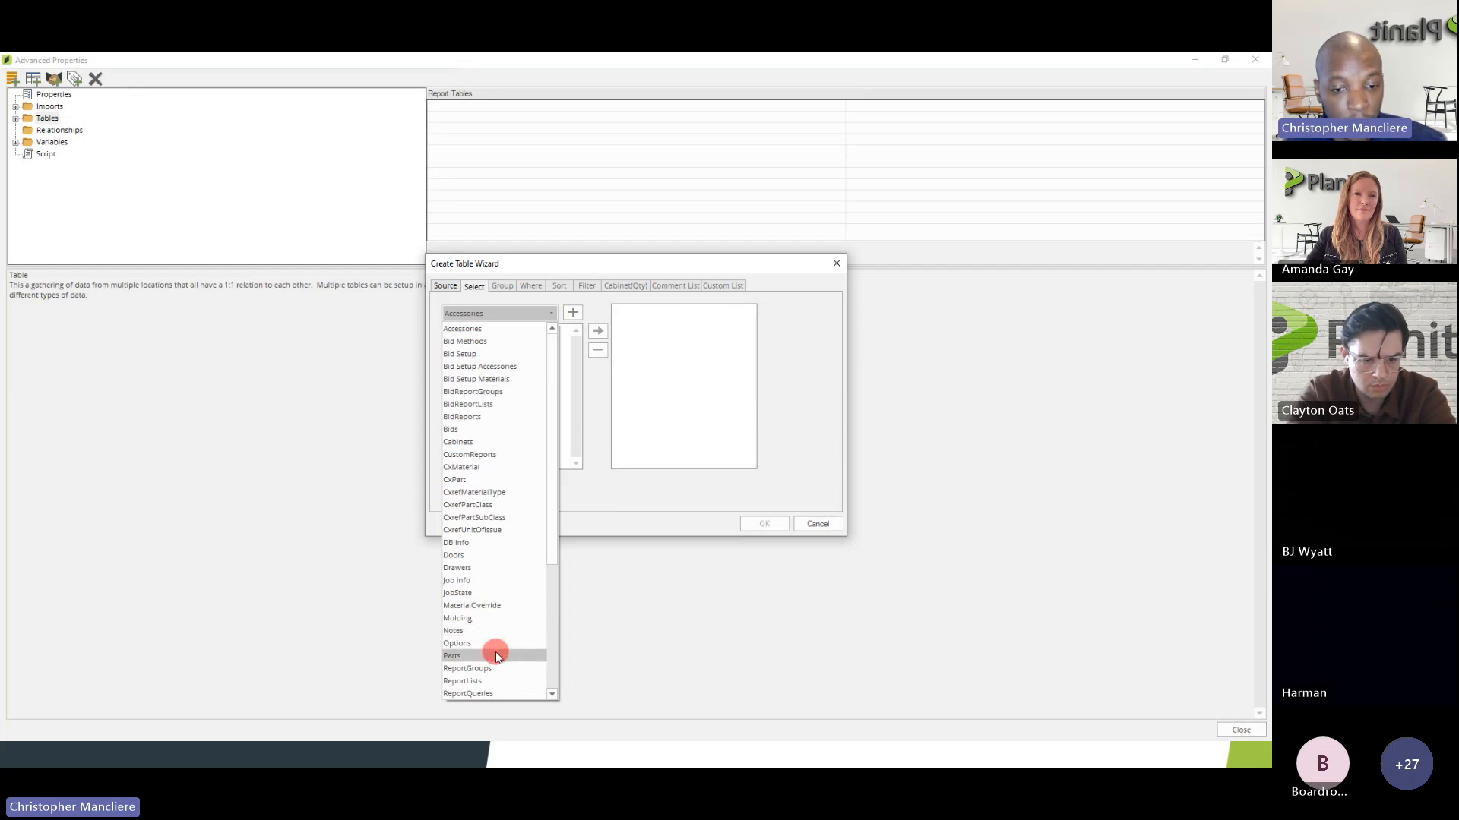
pyautogui.click(599, 459)
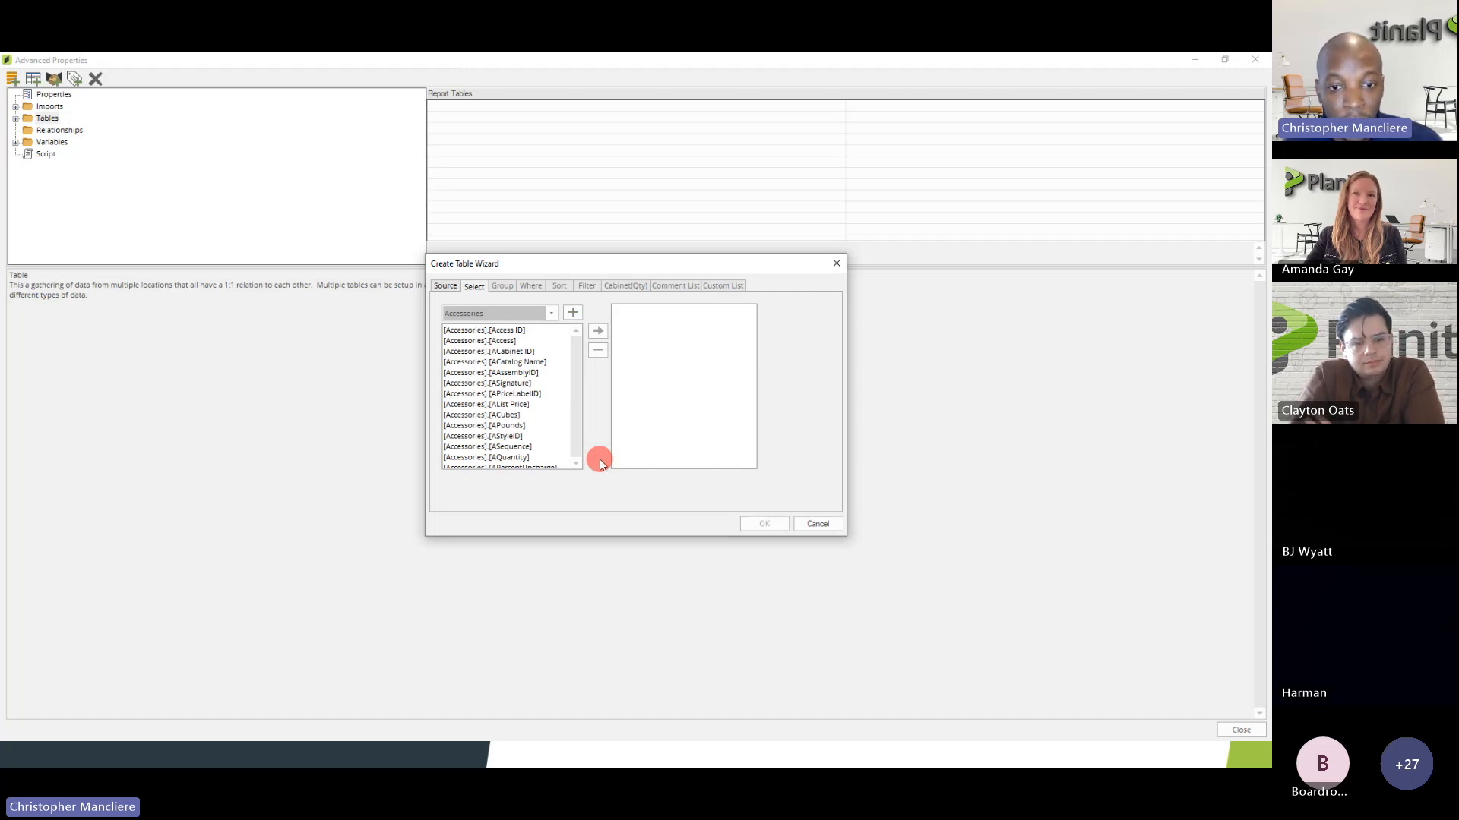
pyautogui.click(817, 523)
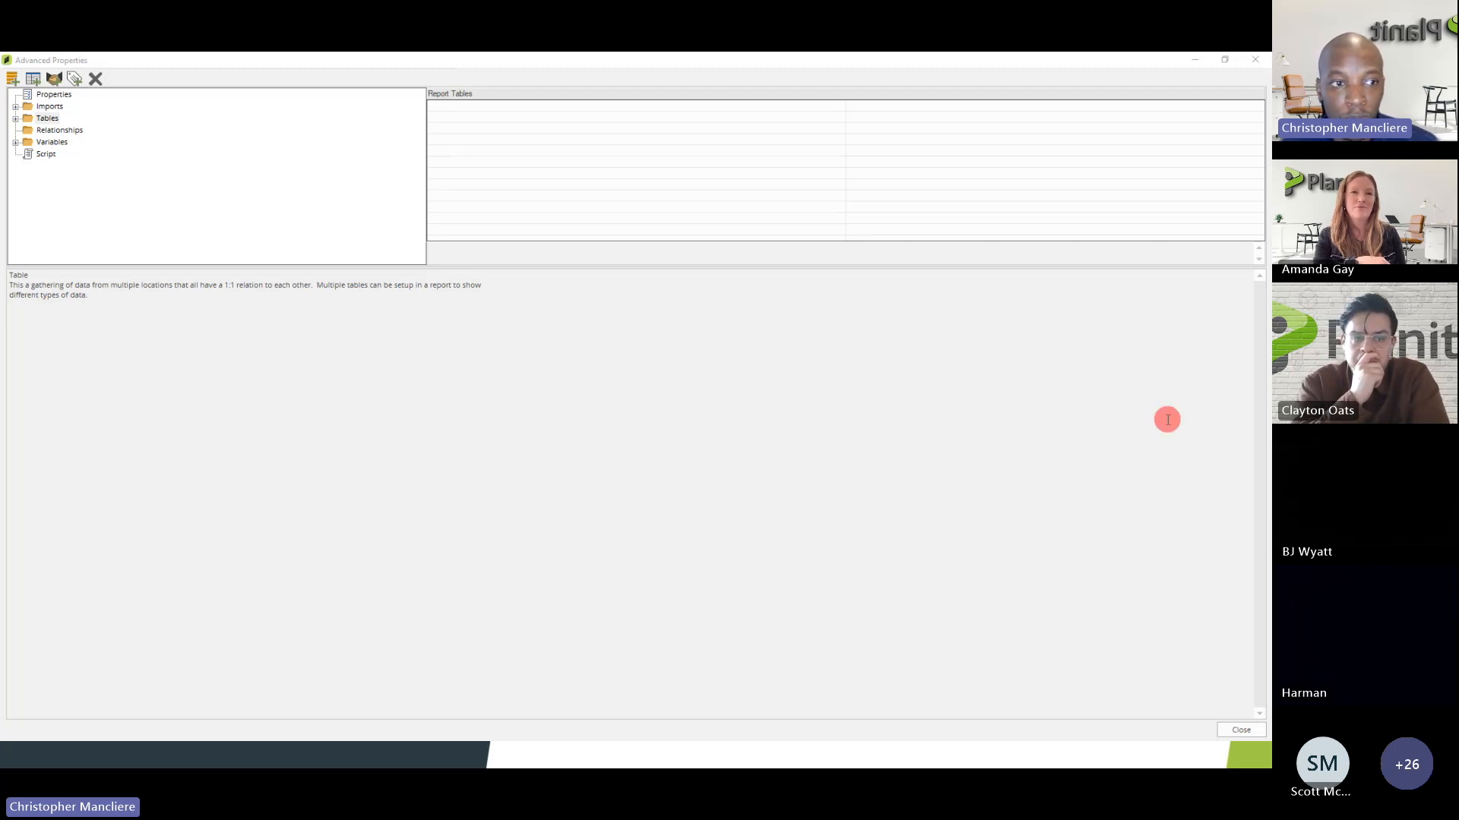
# - Examine the data of the JobParts table and the part IDs, classes and names in the CxPart import
pyautogui.click(15, 119)
pyautogui.click(60, 130)
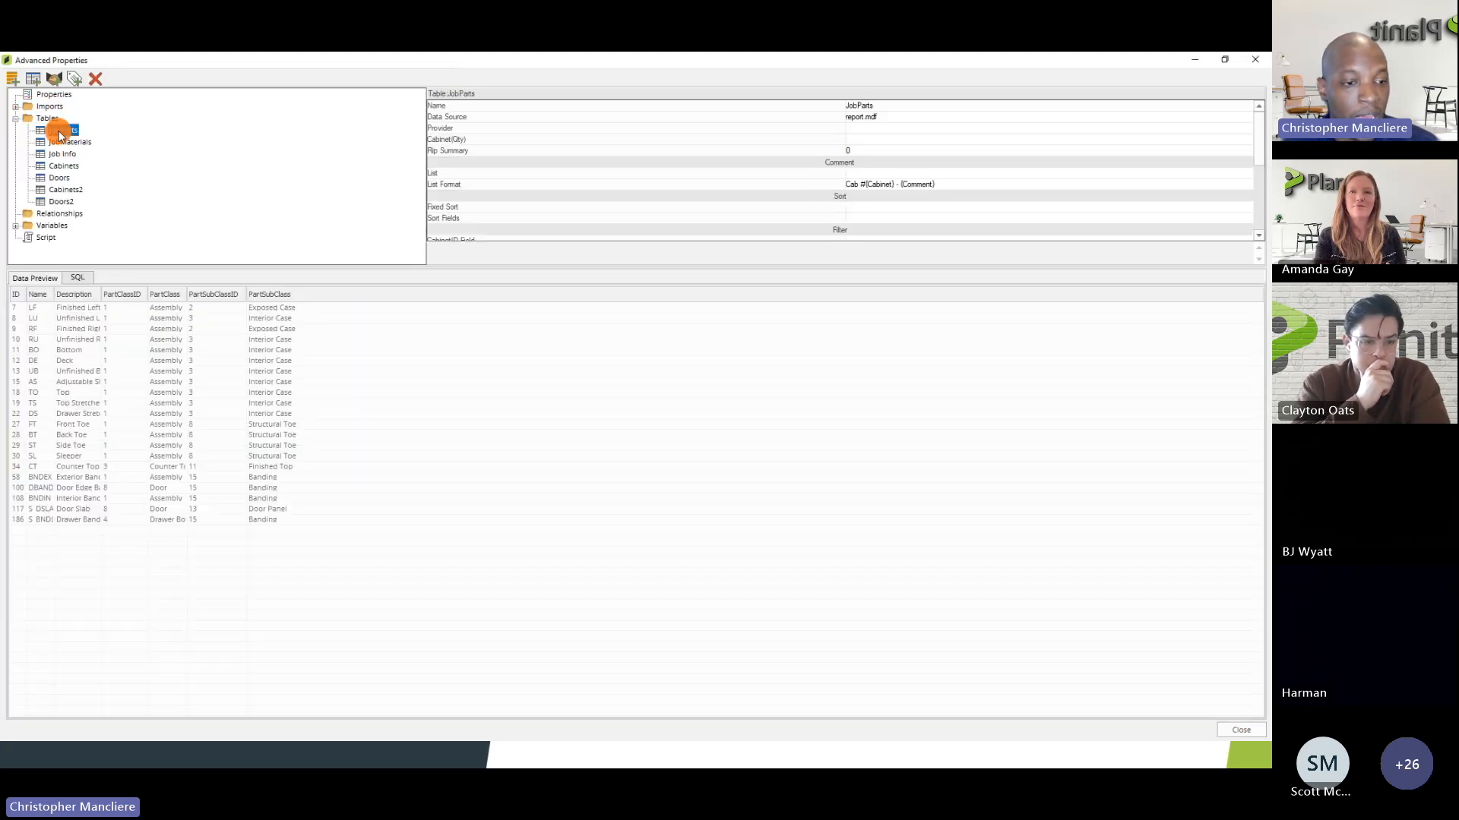
pyautogui.click(15, 107)
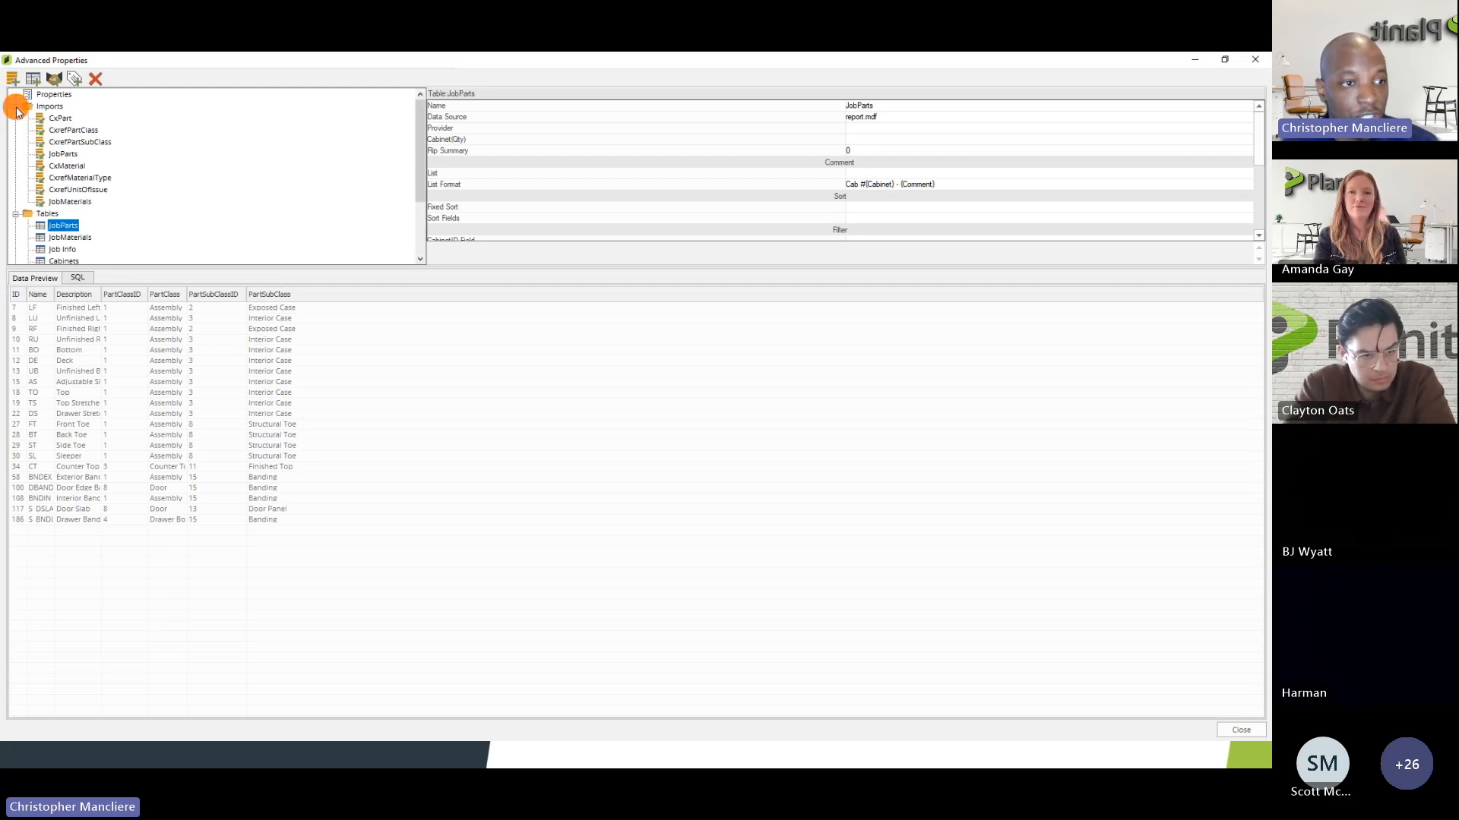
pyautogui.click(55, 119)
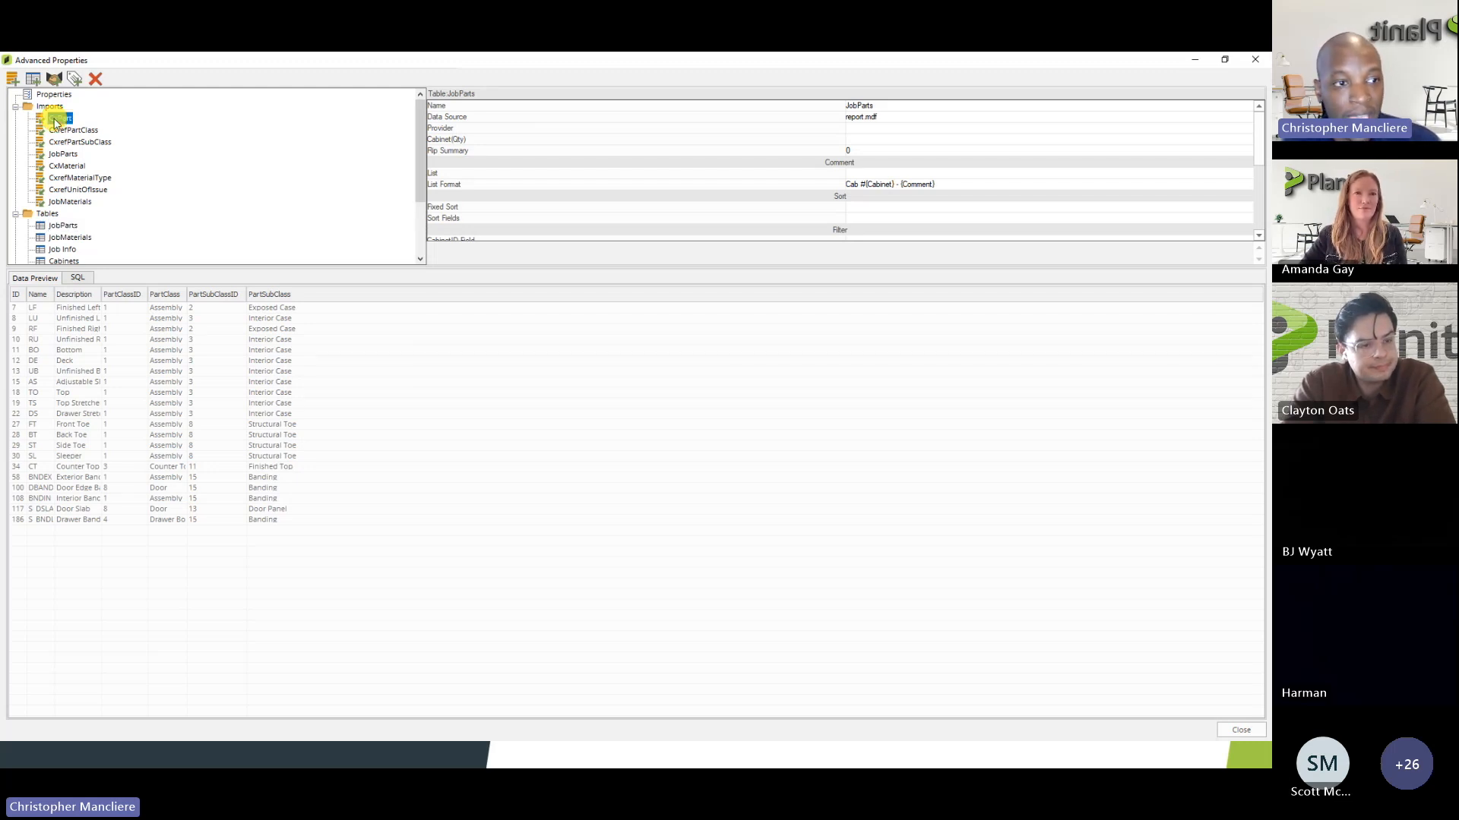
pyautogui.scroll(-15, 123, 373)
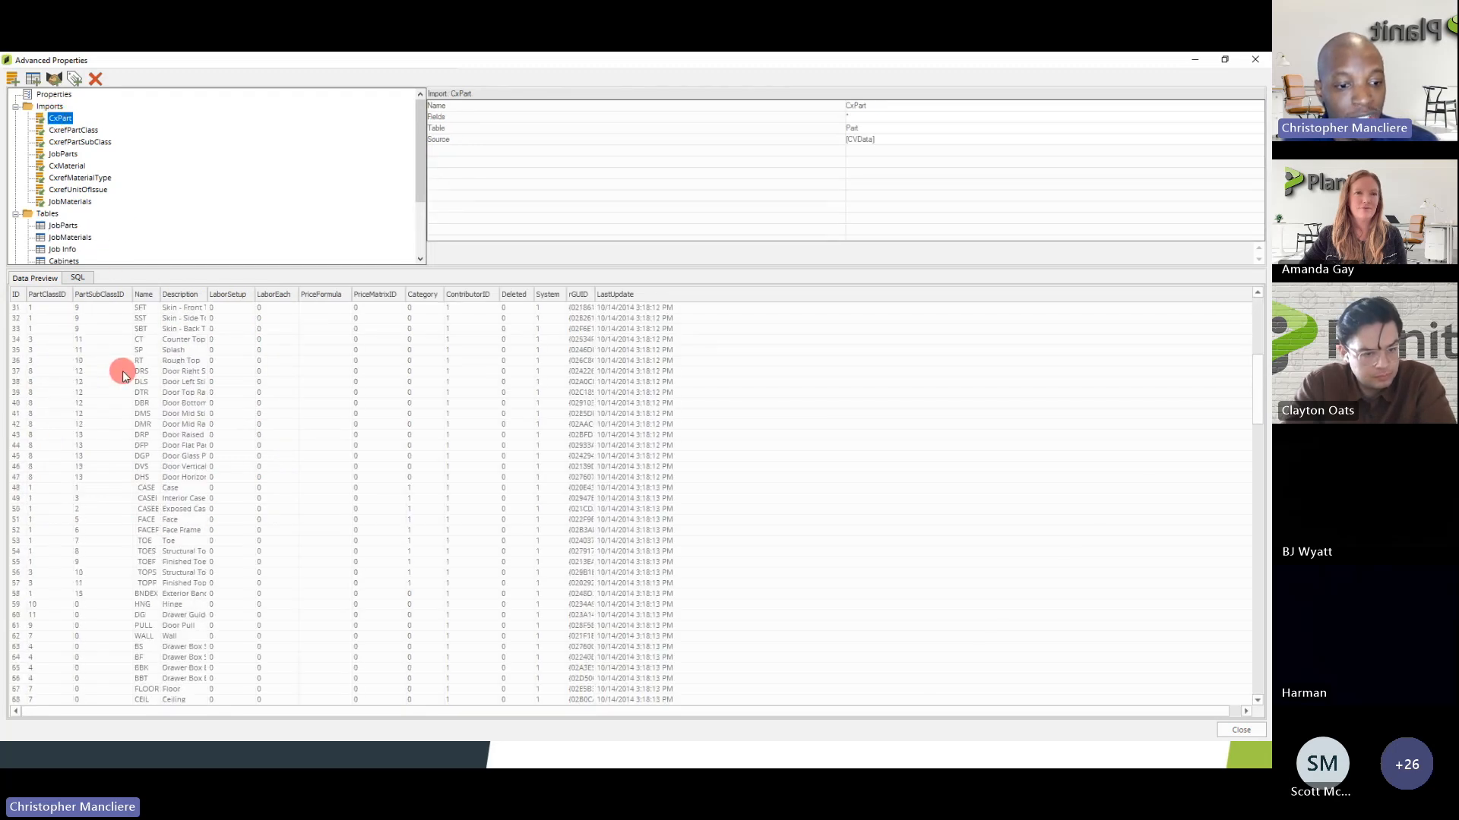
pyautogui.scroll(-5, 121, 371)
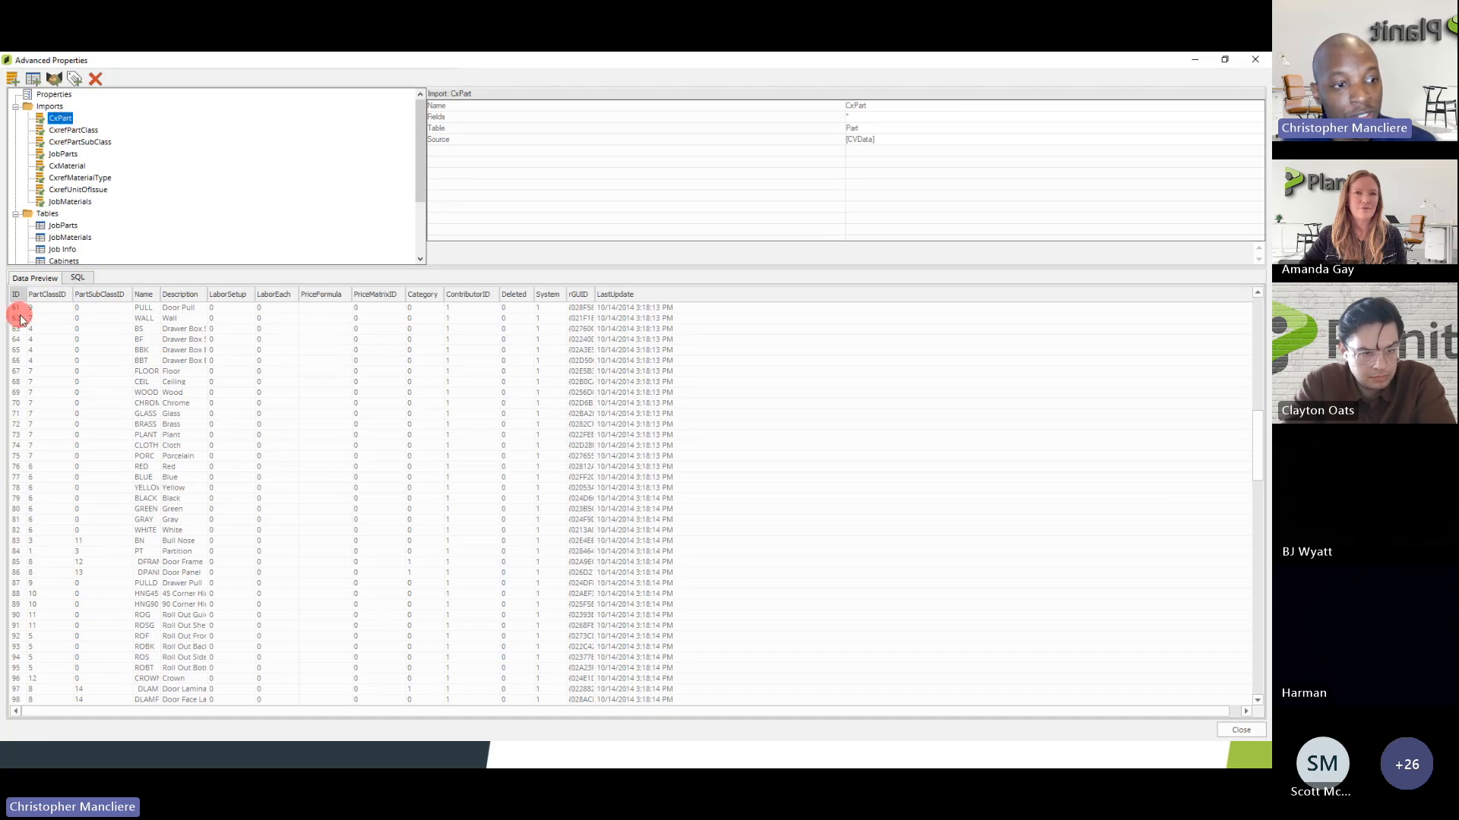
pyautogui.click(16, 409)
pyautogui.click(17, 351)
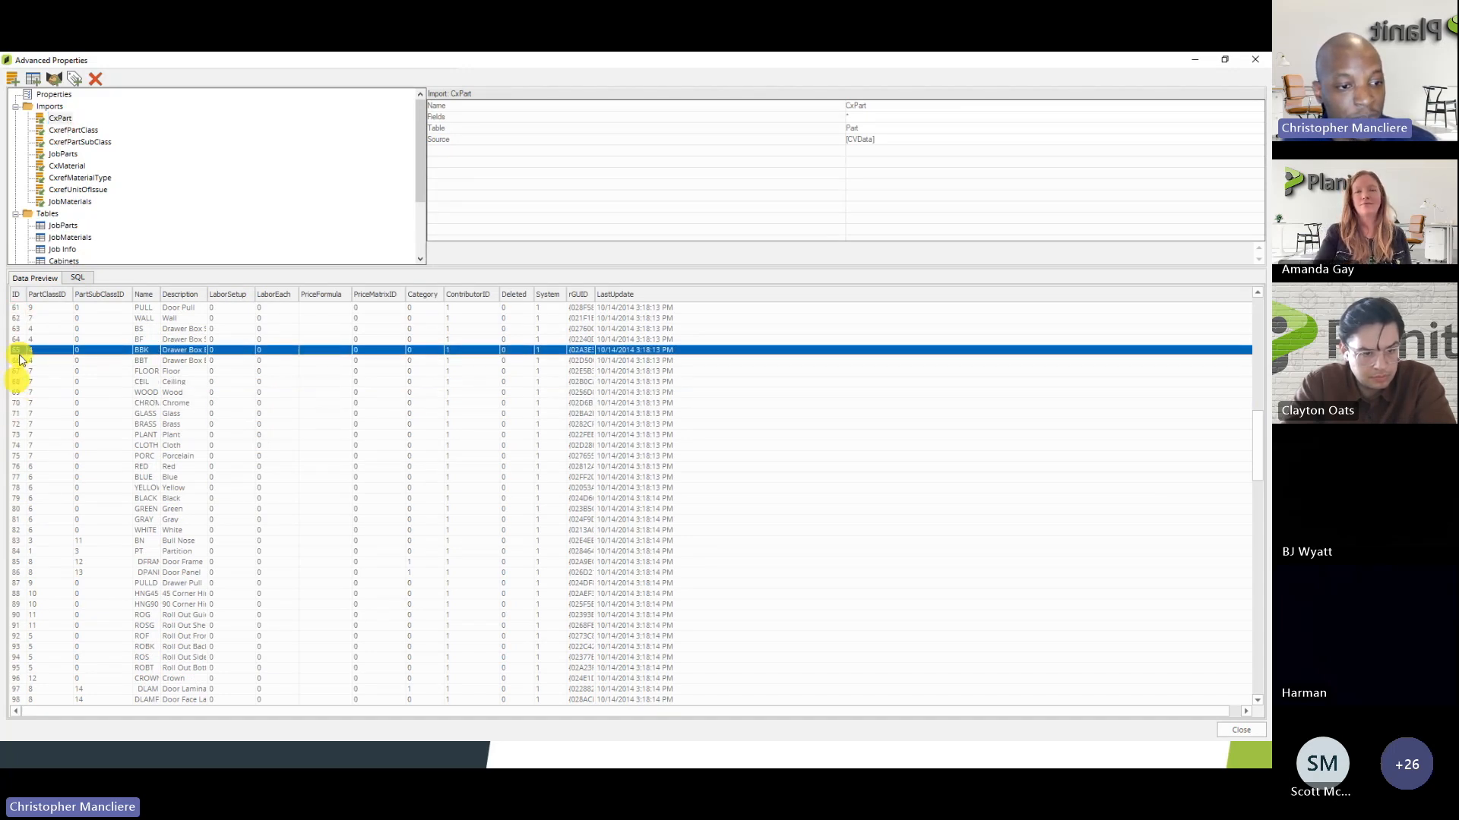
pyautogui.scroll(-10, 25, 500)
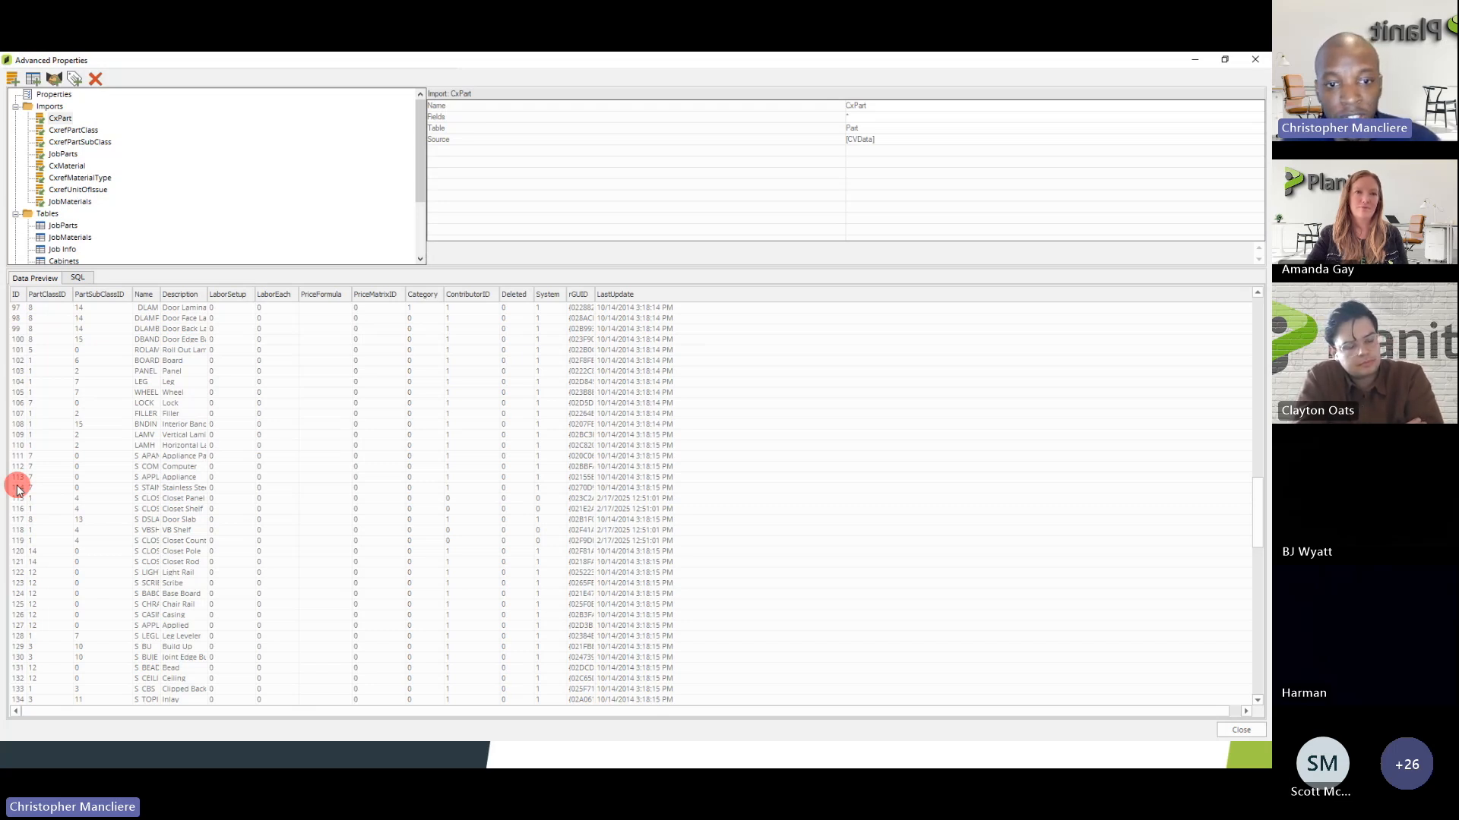
# - Compare the part IDs, names and descriptions in the CxPart import with those in the JobParts table, including the Top Stretcher row
pyautogui.scroll(2, 43, 471)
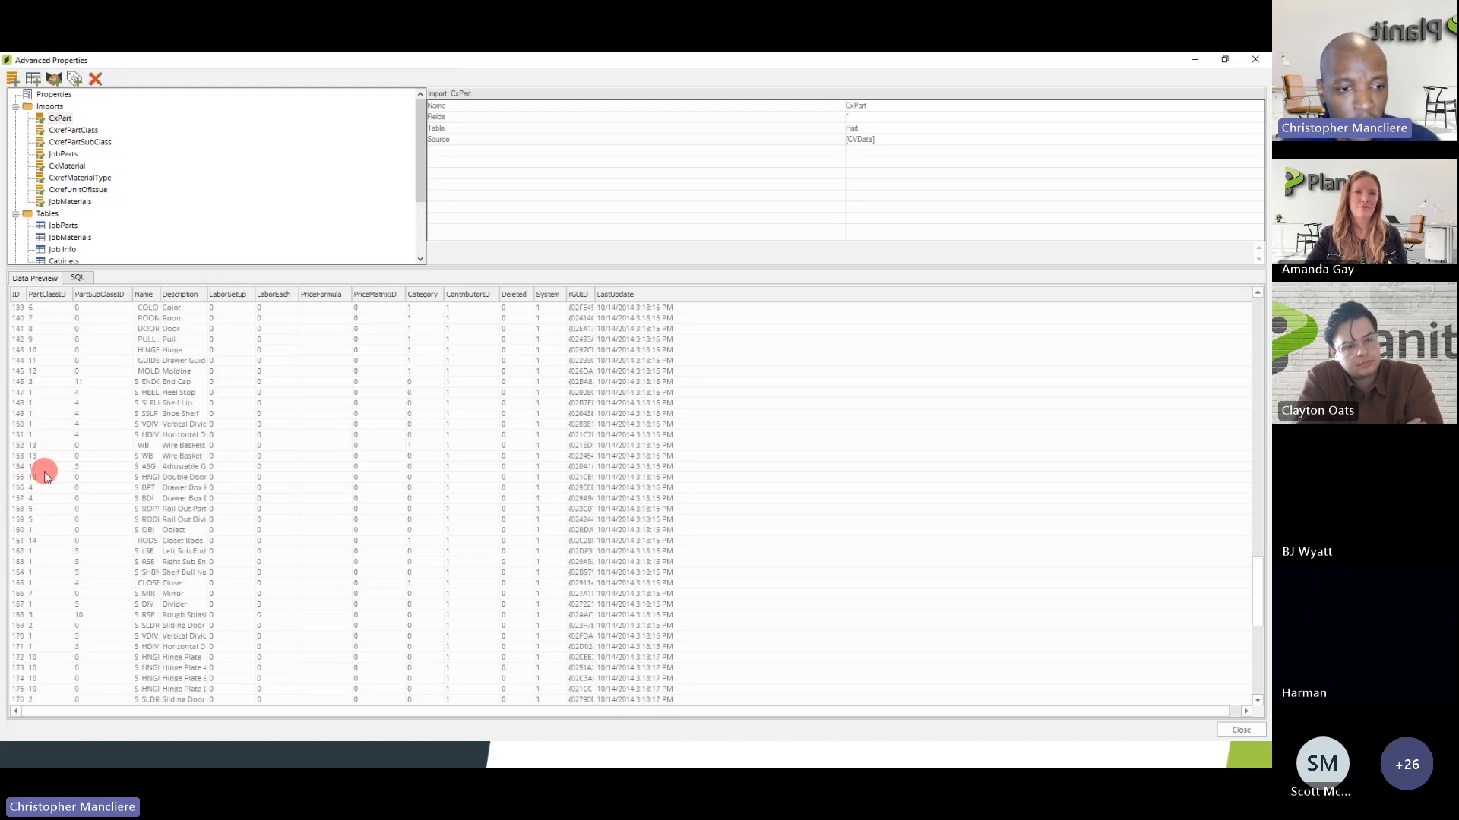
pyautogui.scroll(20, 44, 475)
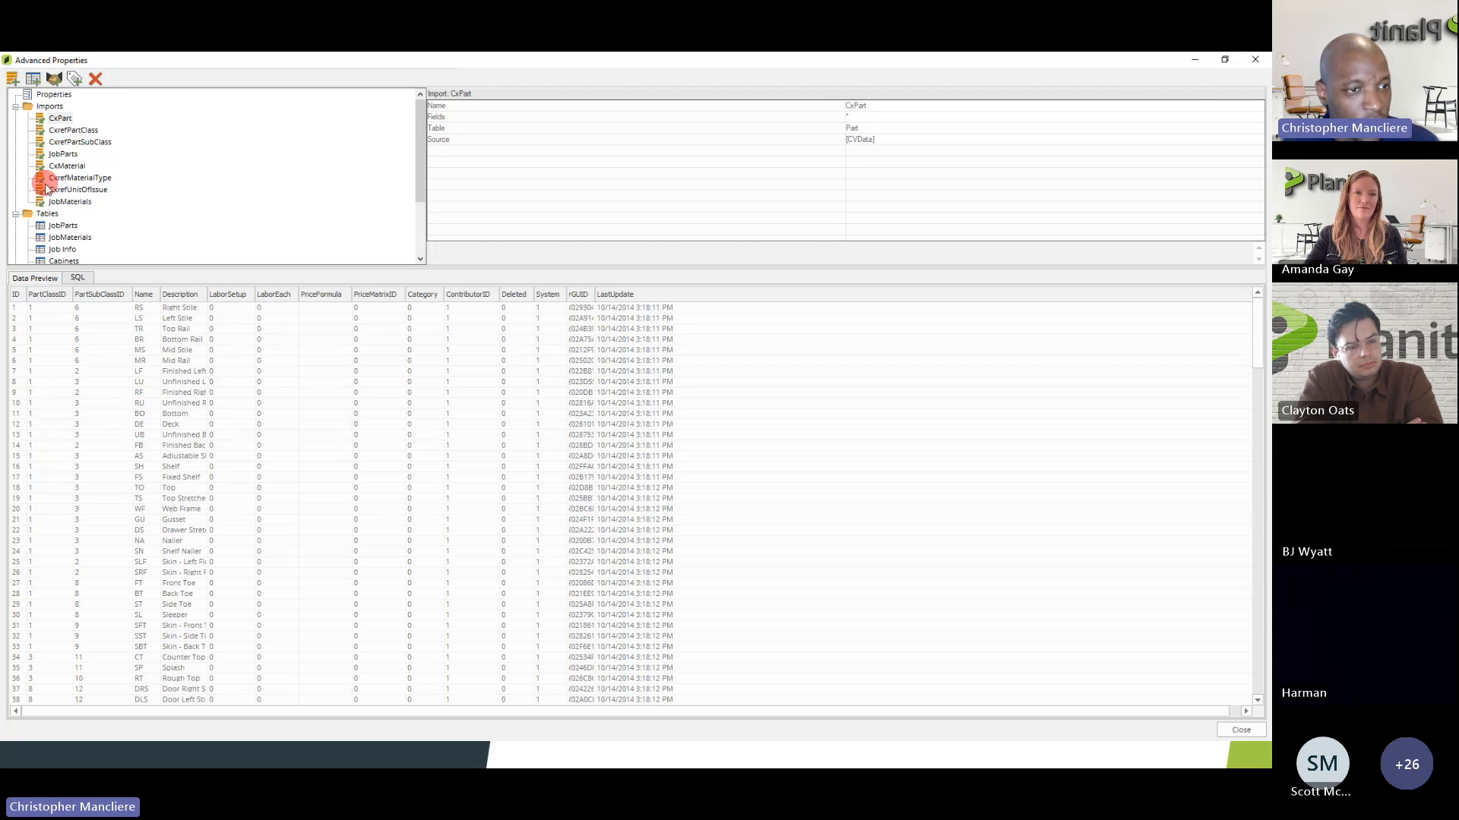
pyautogui.click(59, 226)
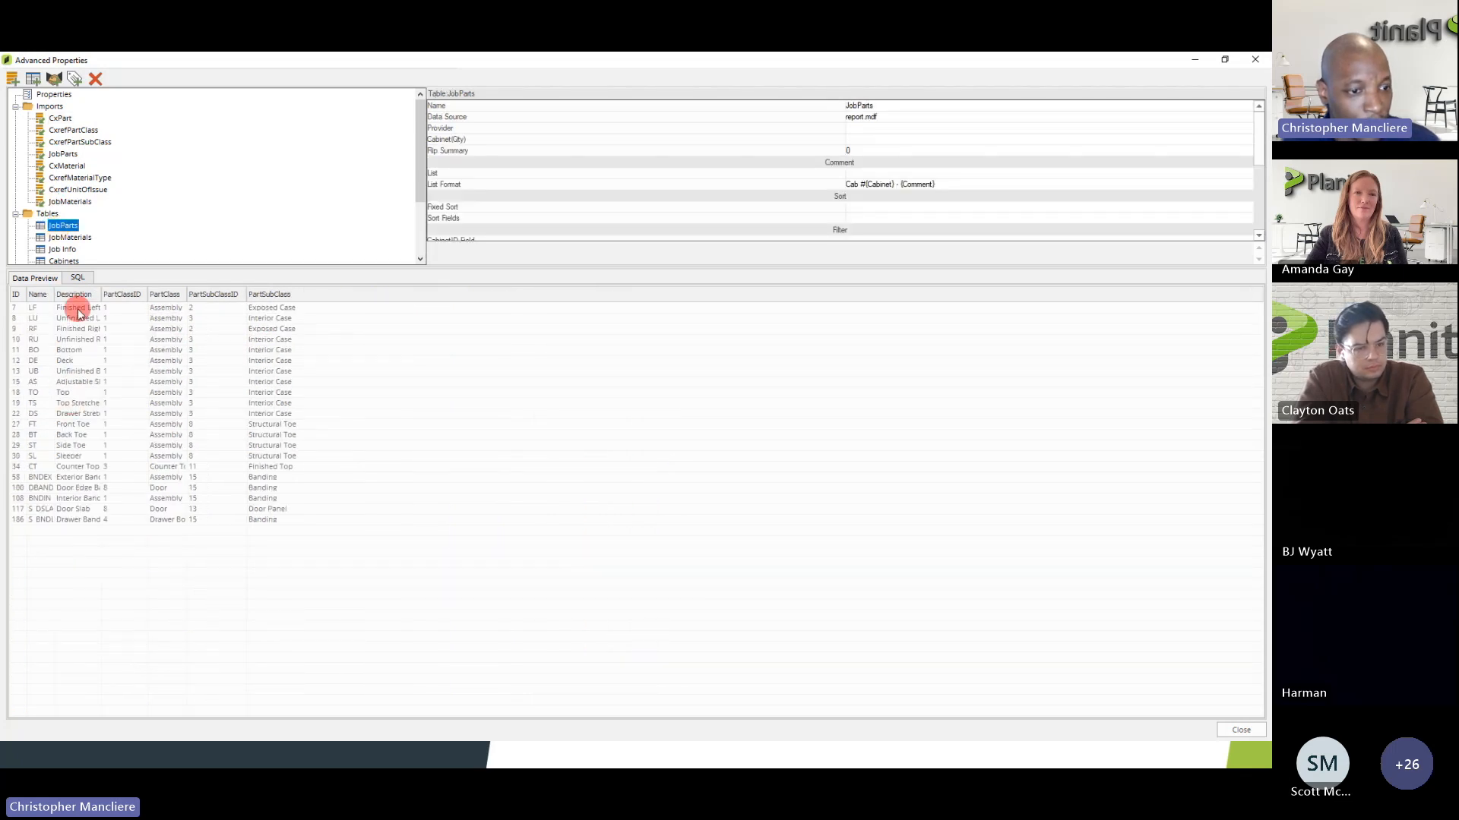
pyautogui.click(44, 403)
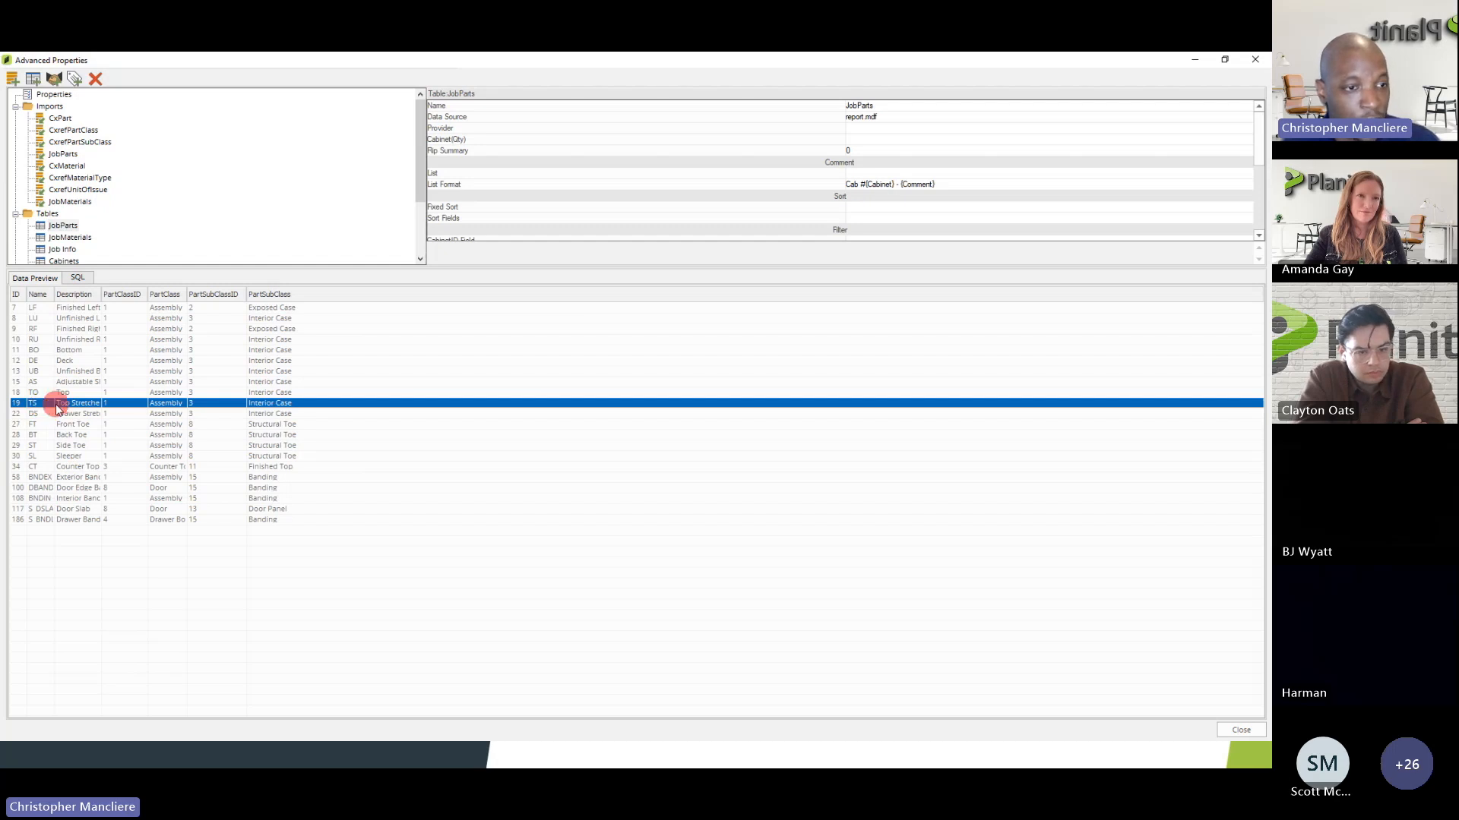
pyautogui.click(46, 213)
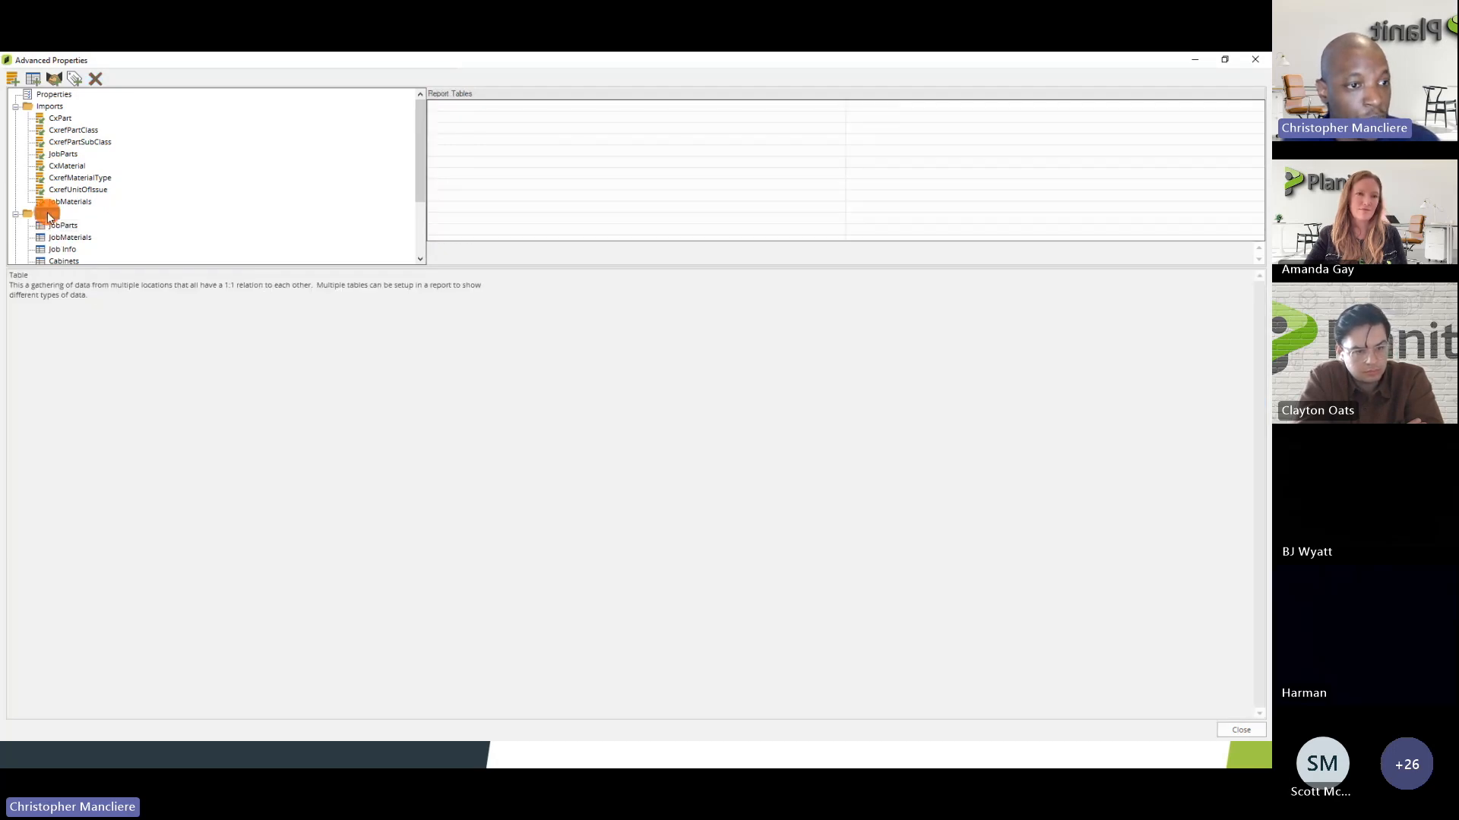
pyautogui.click(55, 120)
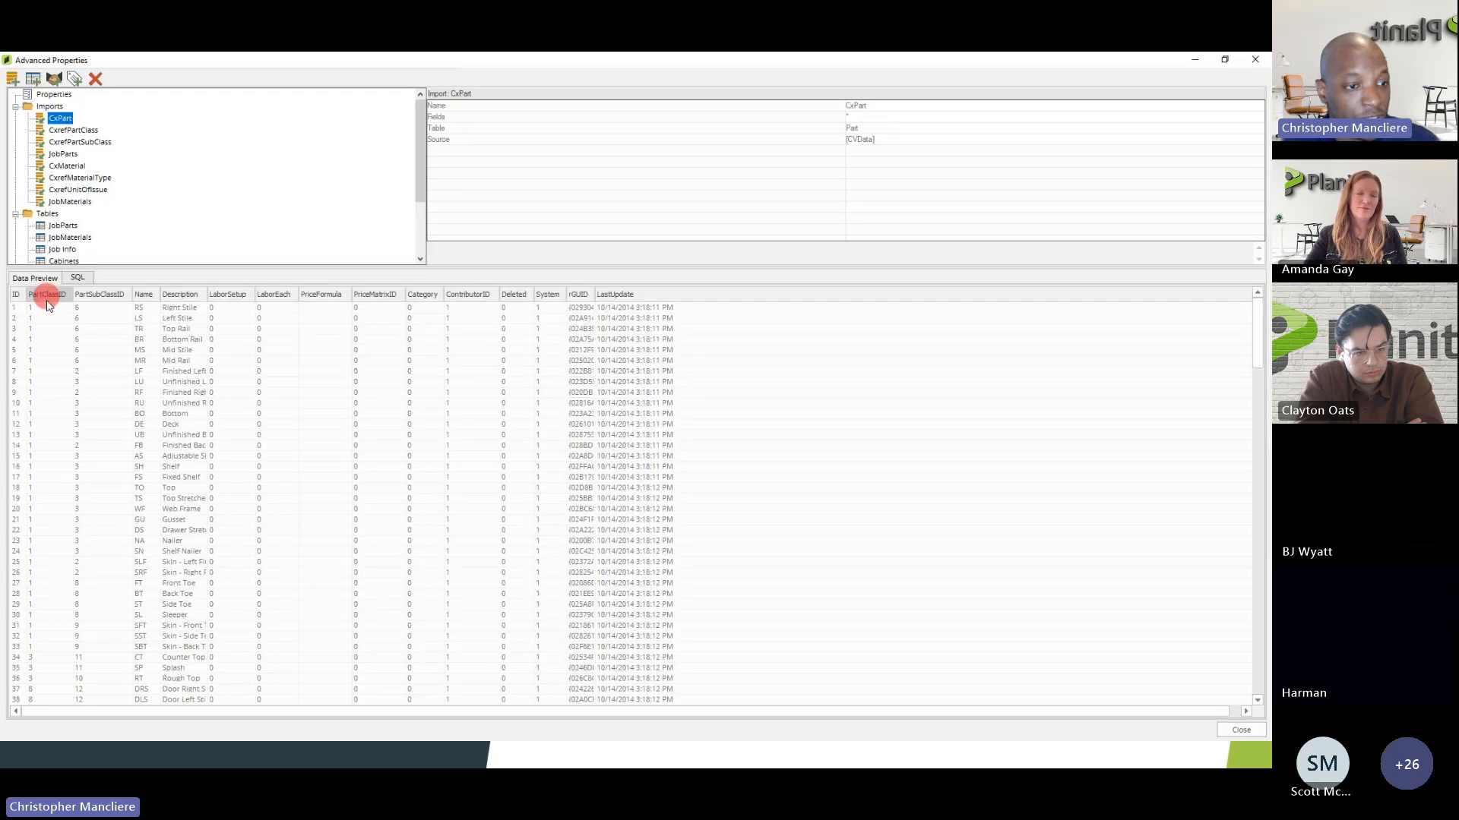
pyautogui.scroll(-5, 22, 357)
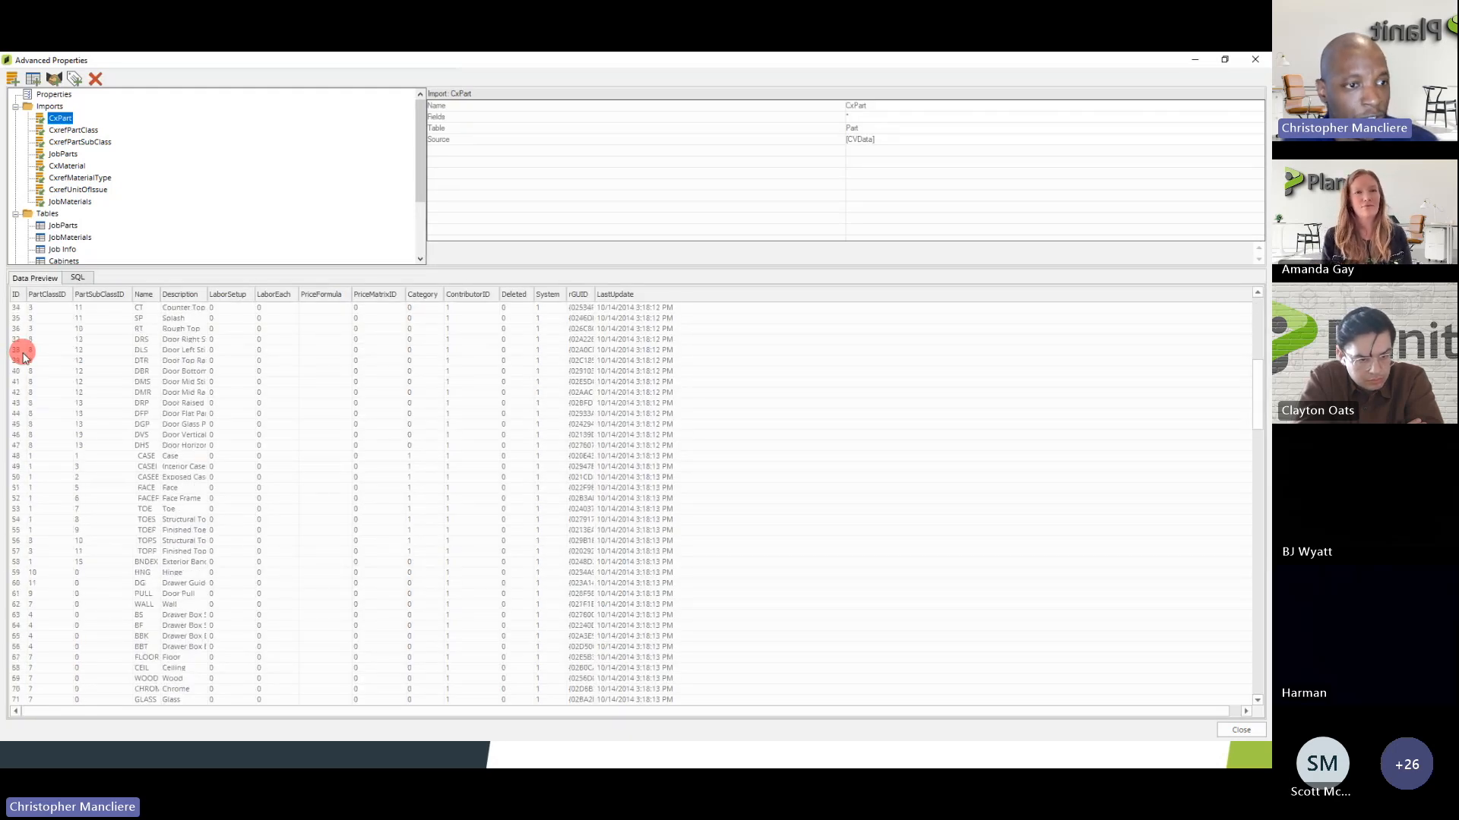
pyautogui.click(60, 226)
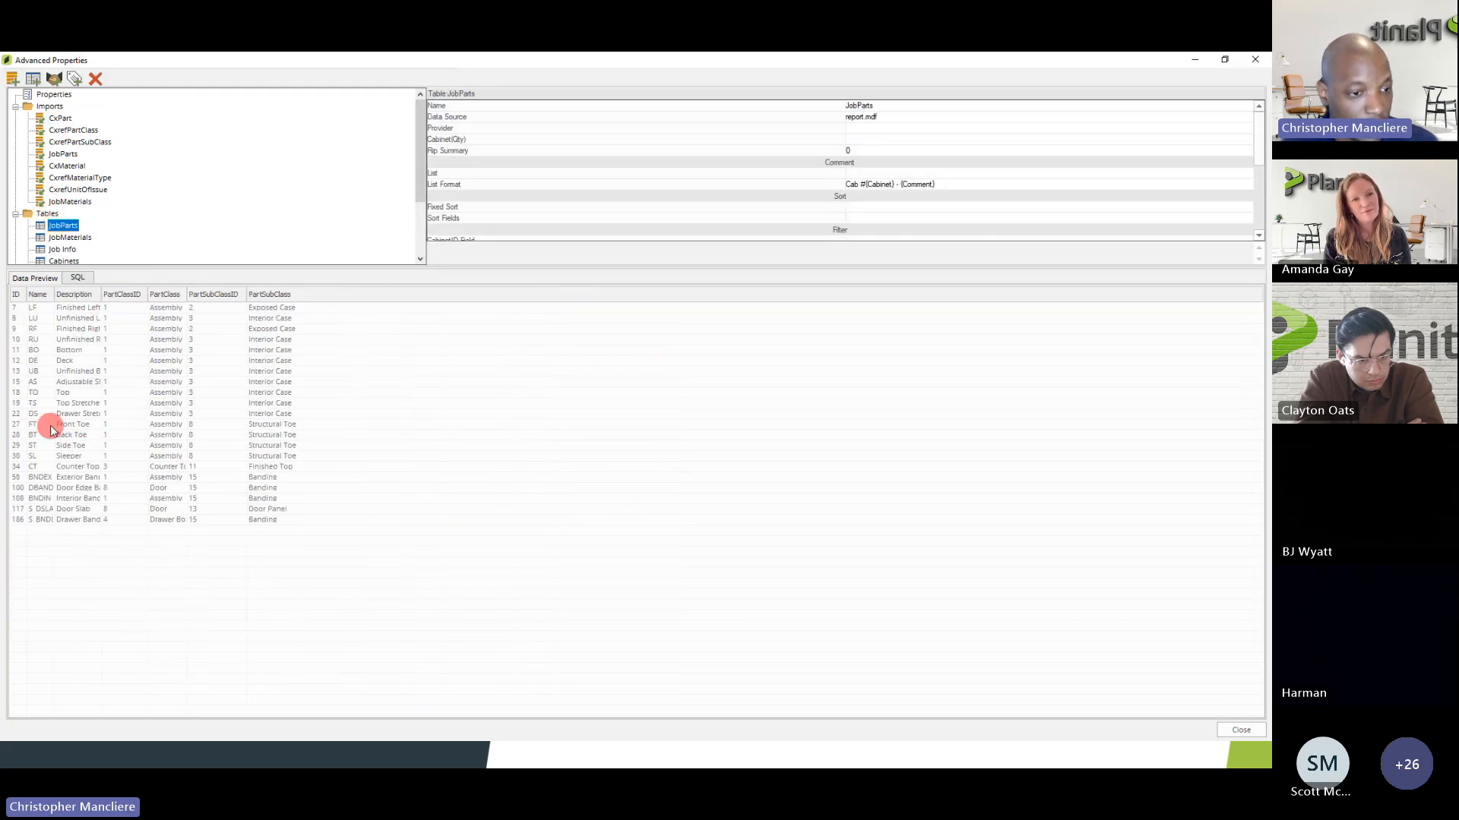
pyautogui.click(35, 404)
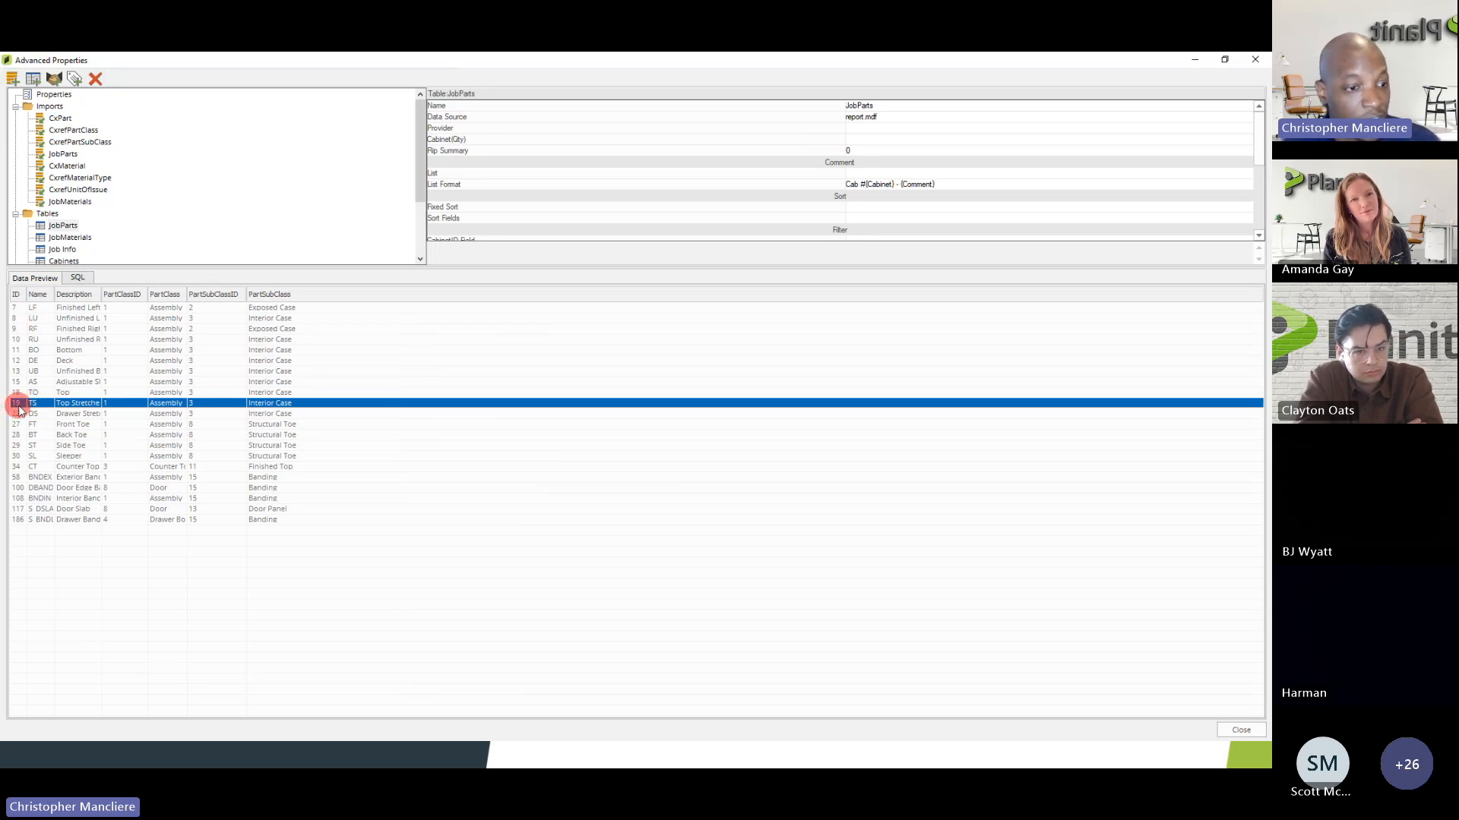
# - Start a new report table and add Parts as its source table
pyautogui.click(47, 214)
pyautogui.click(32, 79)
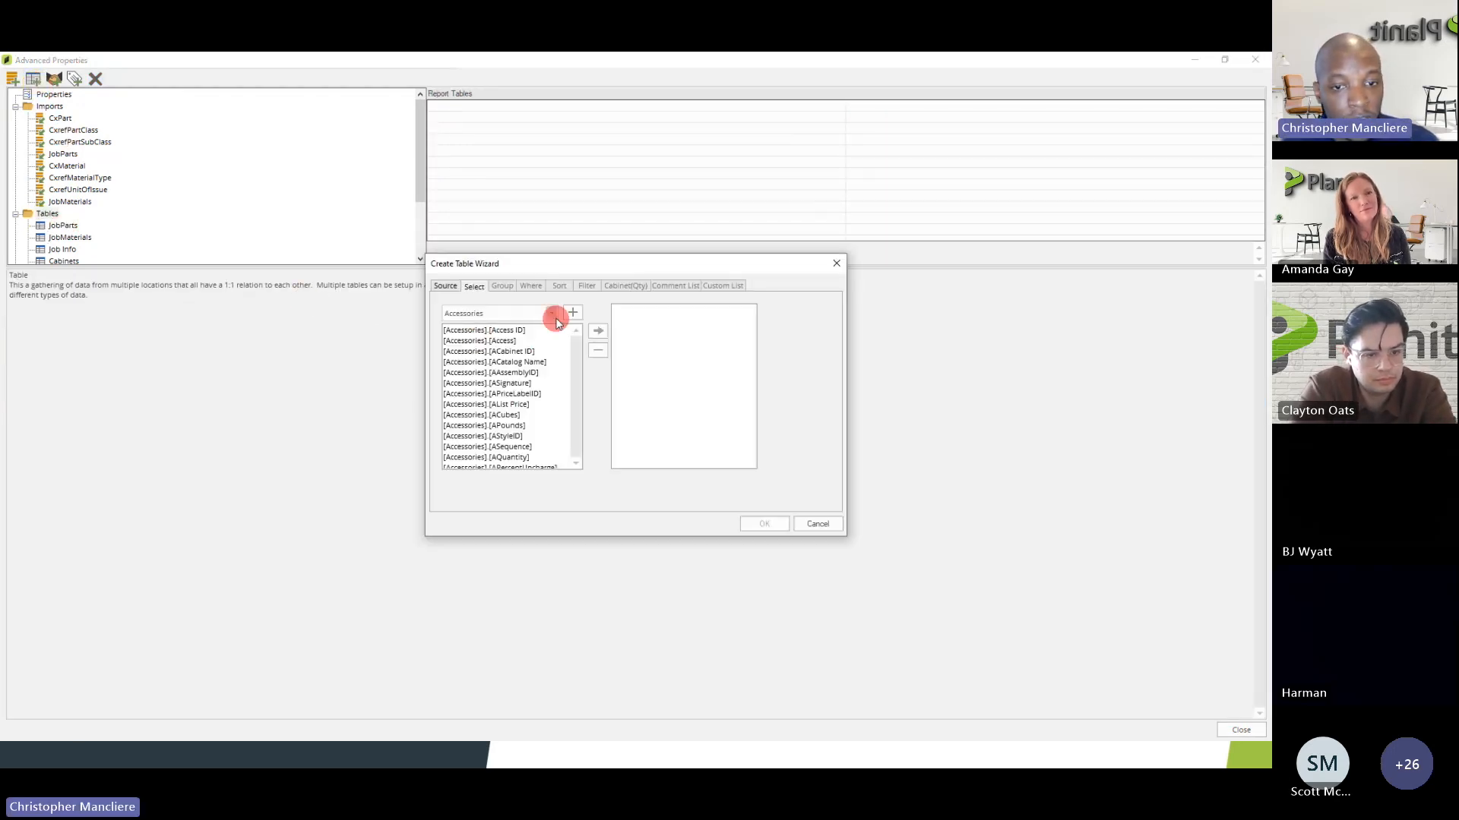
pyautogui.click(555, 317)
pyautogui.scroll(-3, 560, 462)
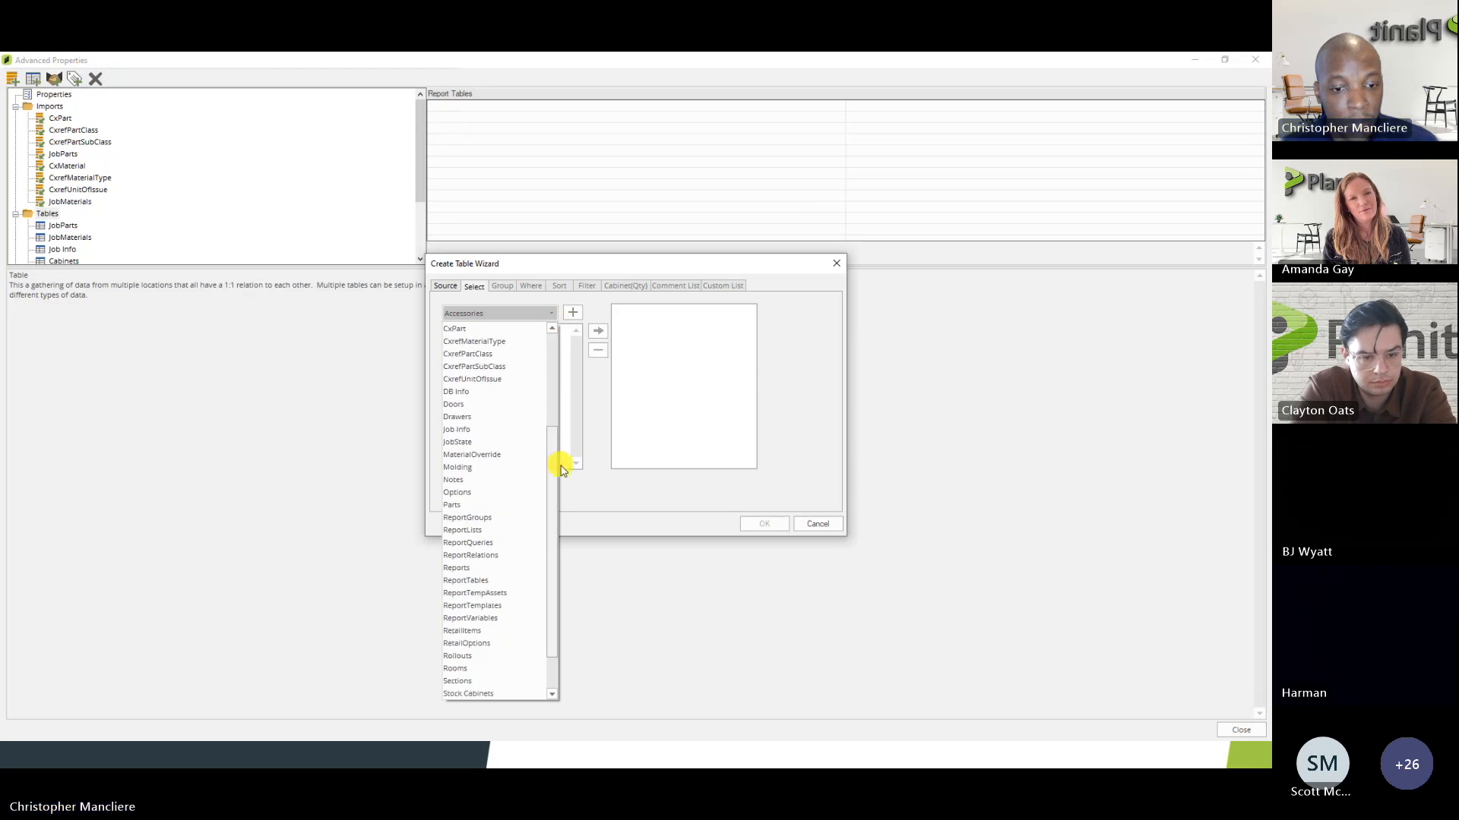
pyautogui.click(475, 506)
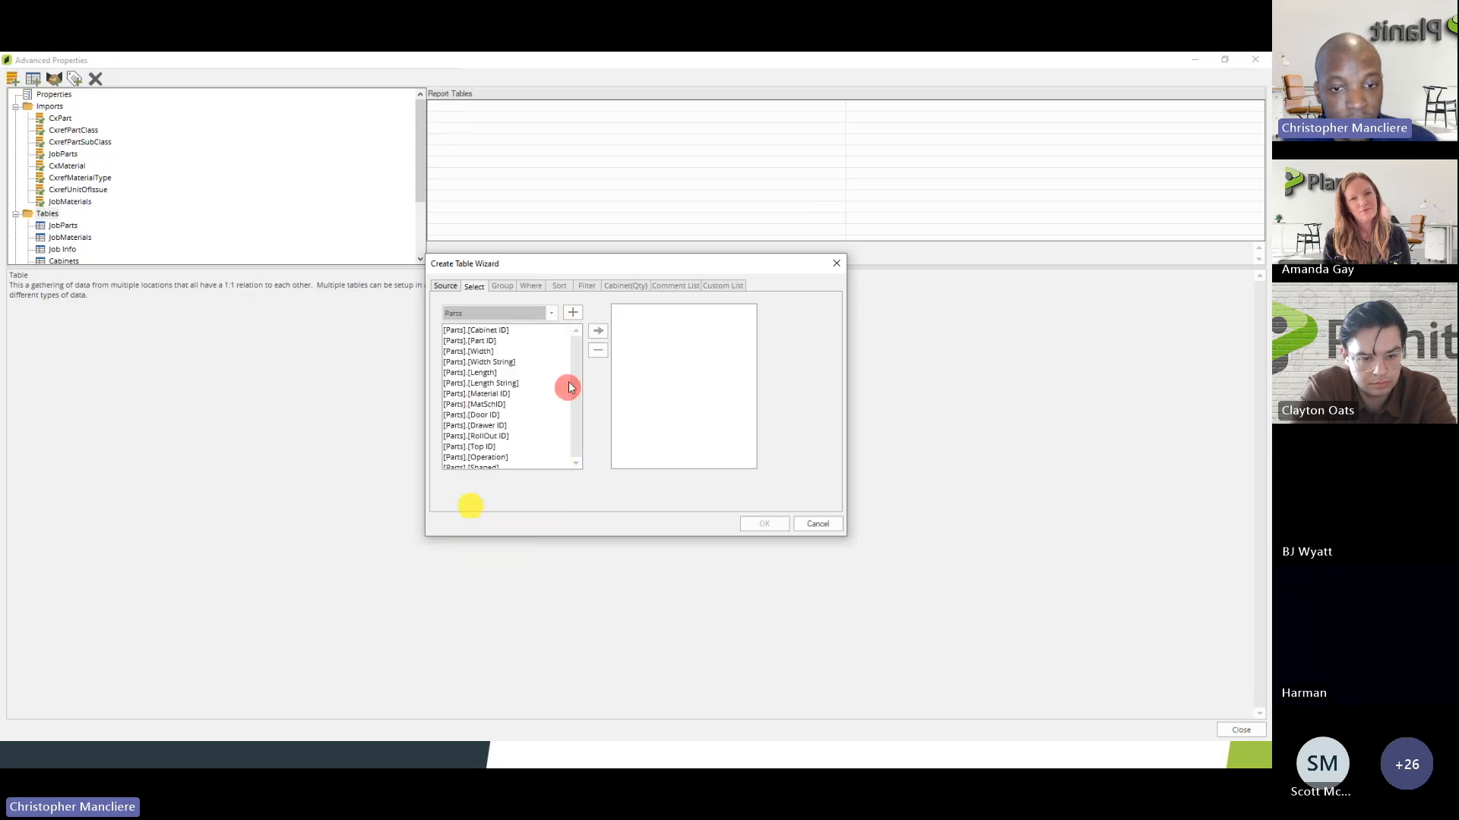
pyautogui.click(572, 318)
# - Add the Description and Length fields of Parts to the new table's selection
pyautogui.scroll(-1, 520, 440)
pyautogui.scroll(-8, 521, 441)
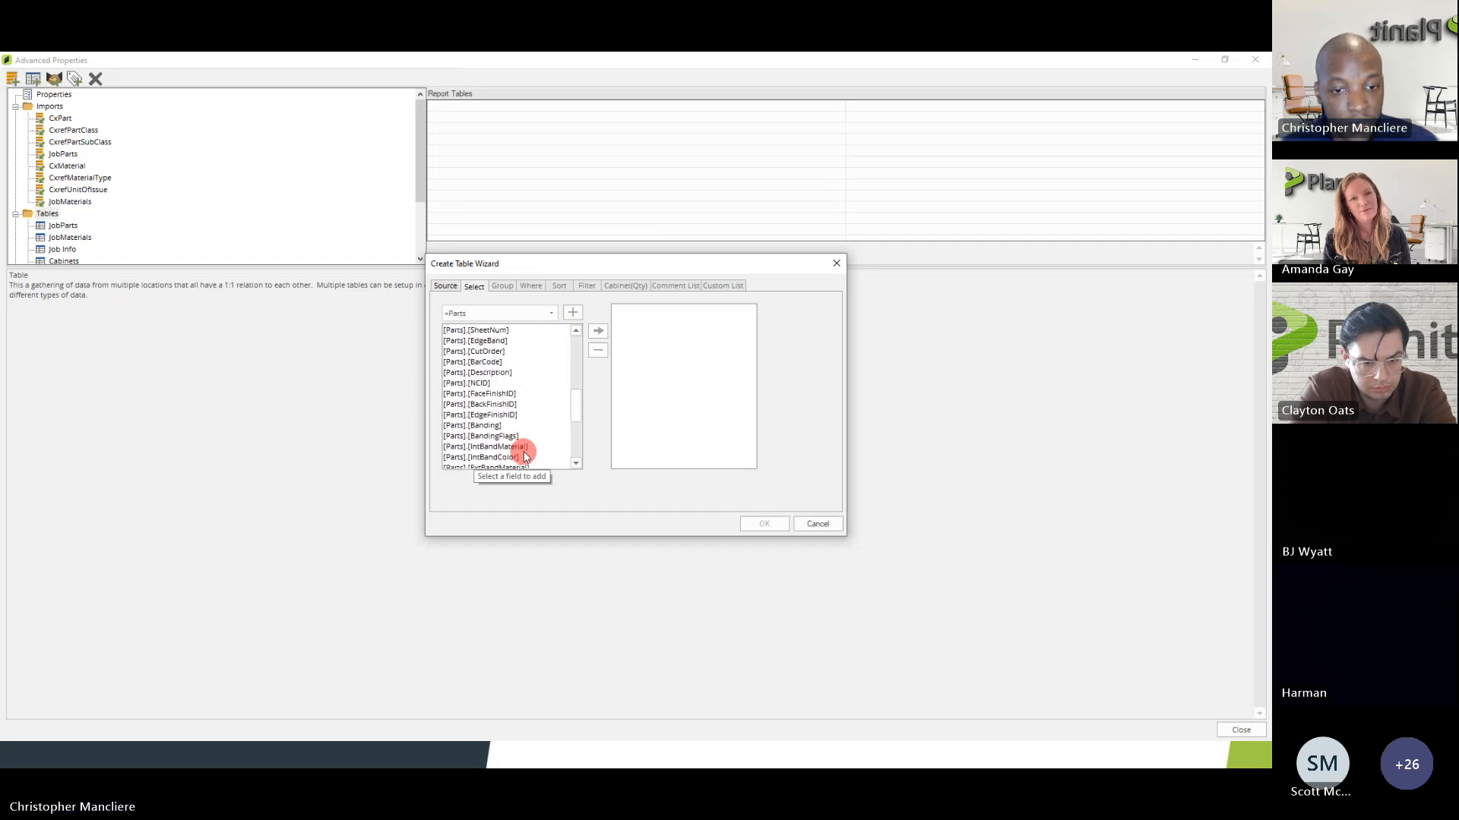
pyautogui.click(492, 373)
pyautogui.click(598, 331)
pyautogui.moveTo(573, 406); pyautogui.dragTo(573, 360)
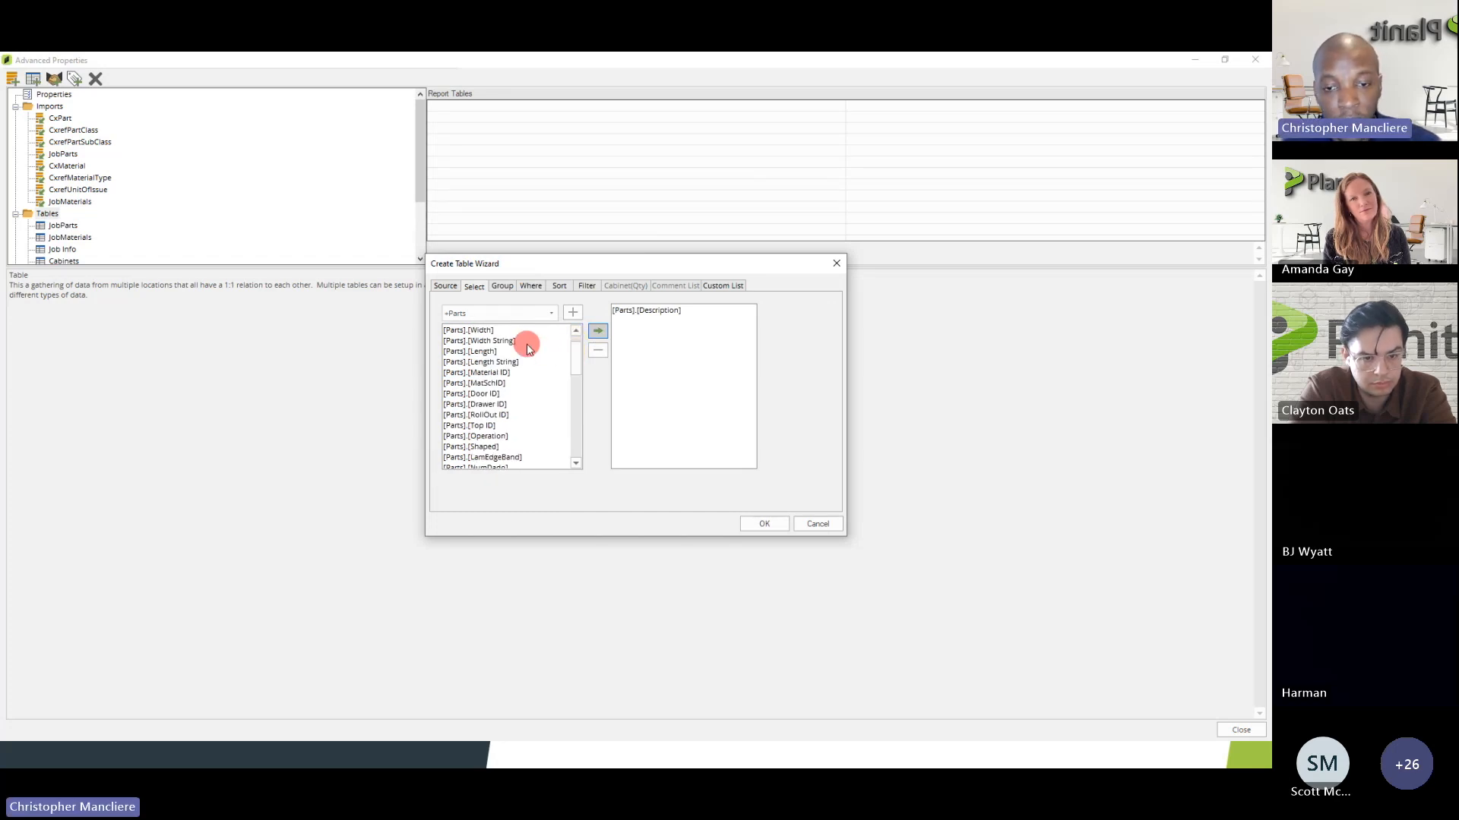
pyautogui.moveTo(576, 356)
pyautogui.mouseDown()
pyautogui.moveTo(576, 334)
pyautogui.moveTo(576, 376)
pyautogui.moveTo(580, 348)
pyautogui.mouseUp()
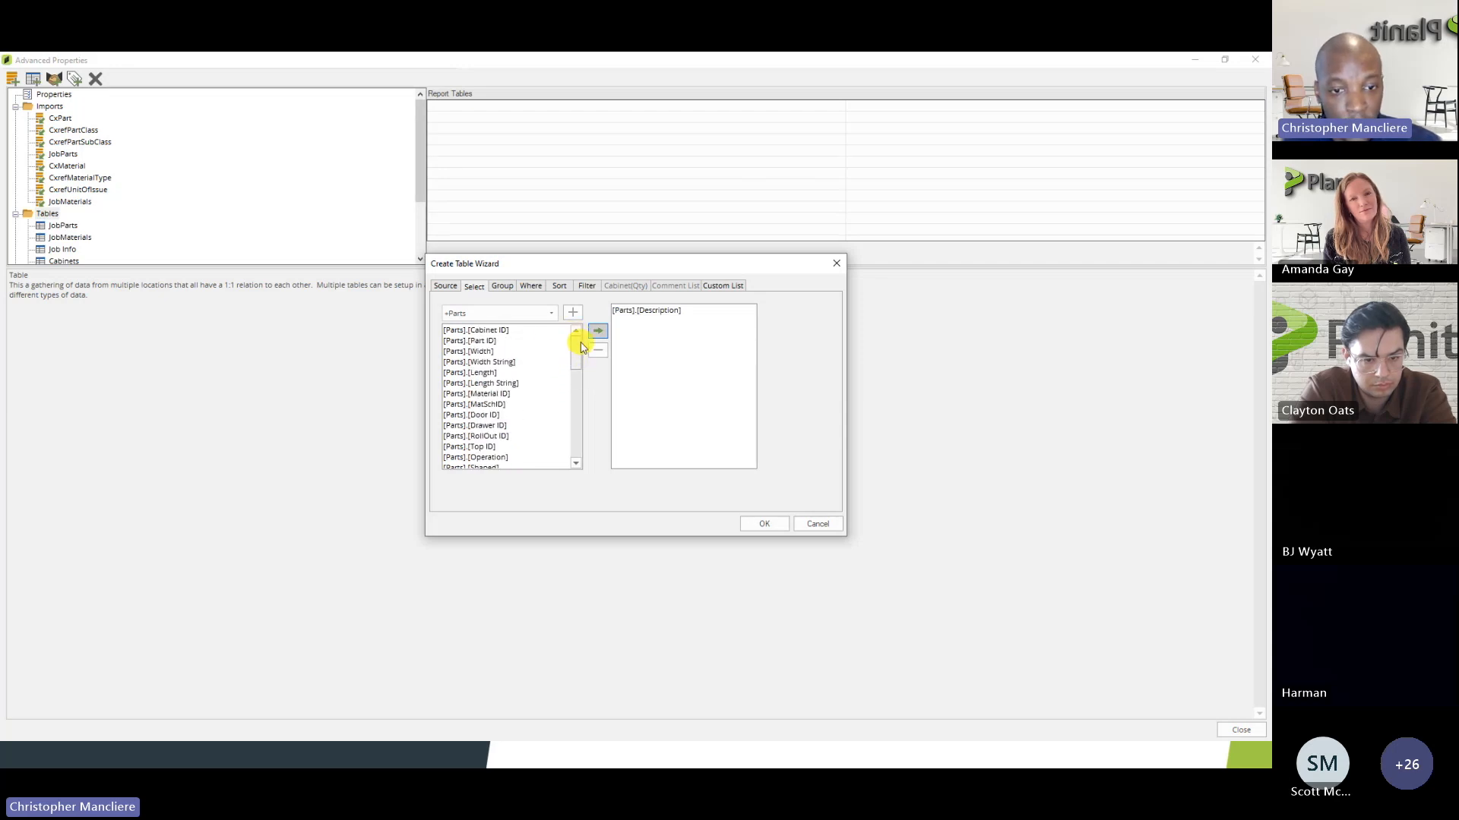
pyautogui.click(482, 373)
pyautogui.click(594, 332)
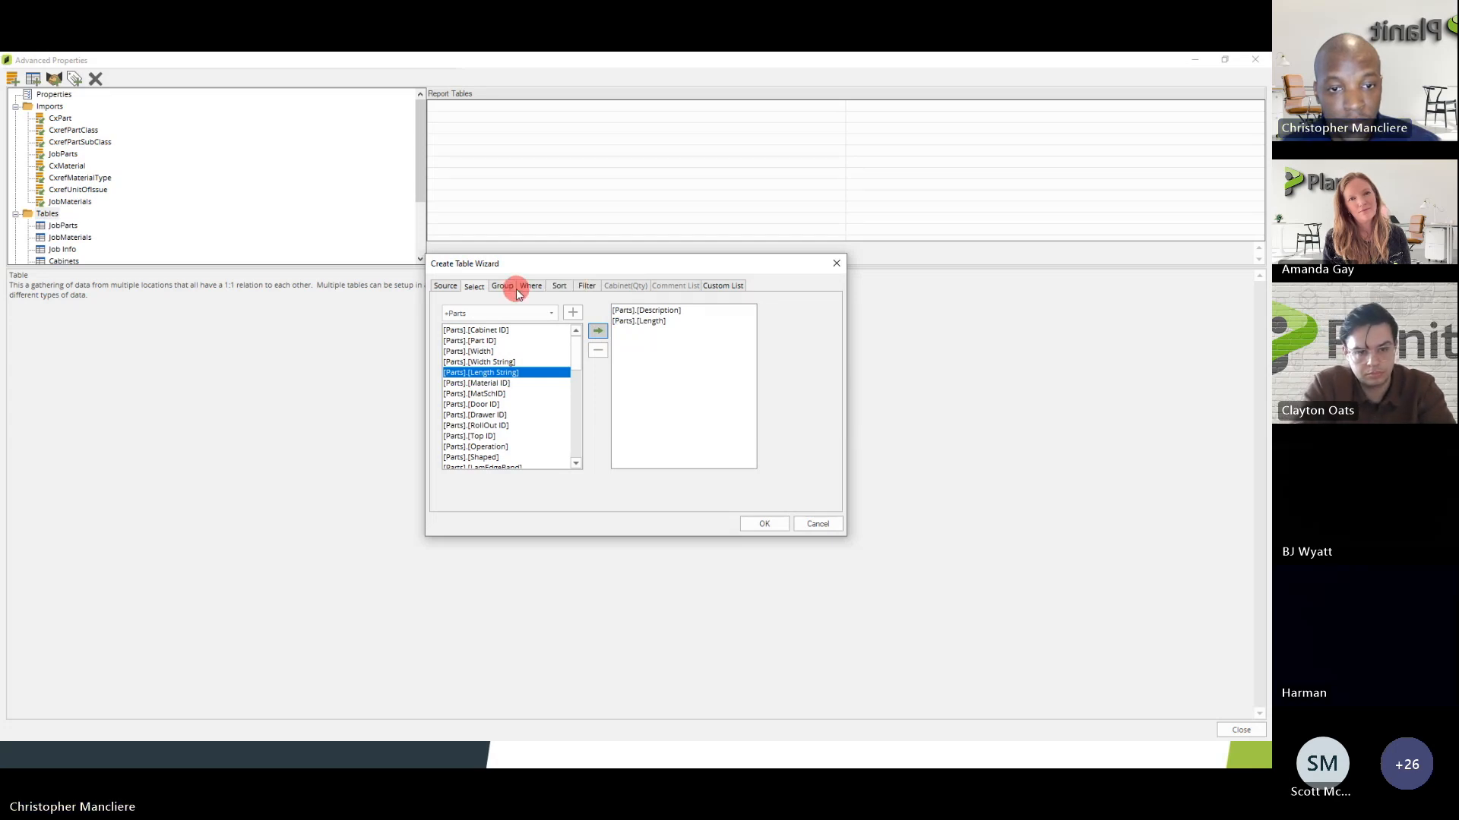
# - Enable field grouping for the new table with Description set to Sum and Length to Group, and create the table
pyautogui.click(553, 285)
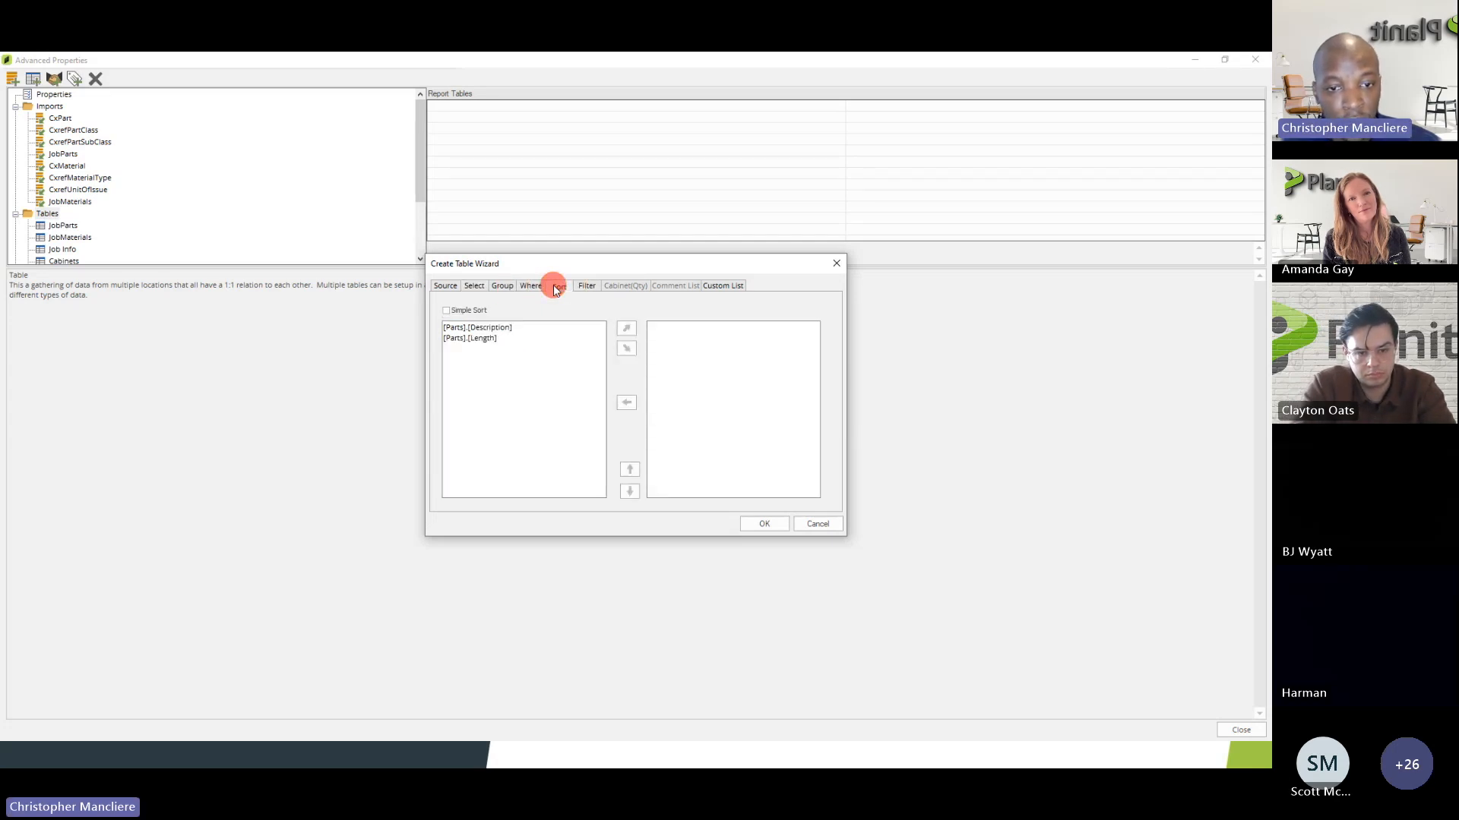
pyautogui.click(534, 287)
pyautogui.click(504, 287)
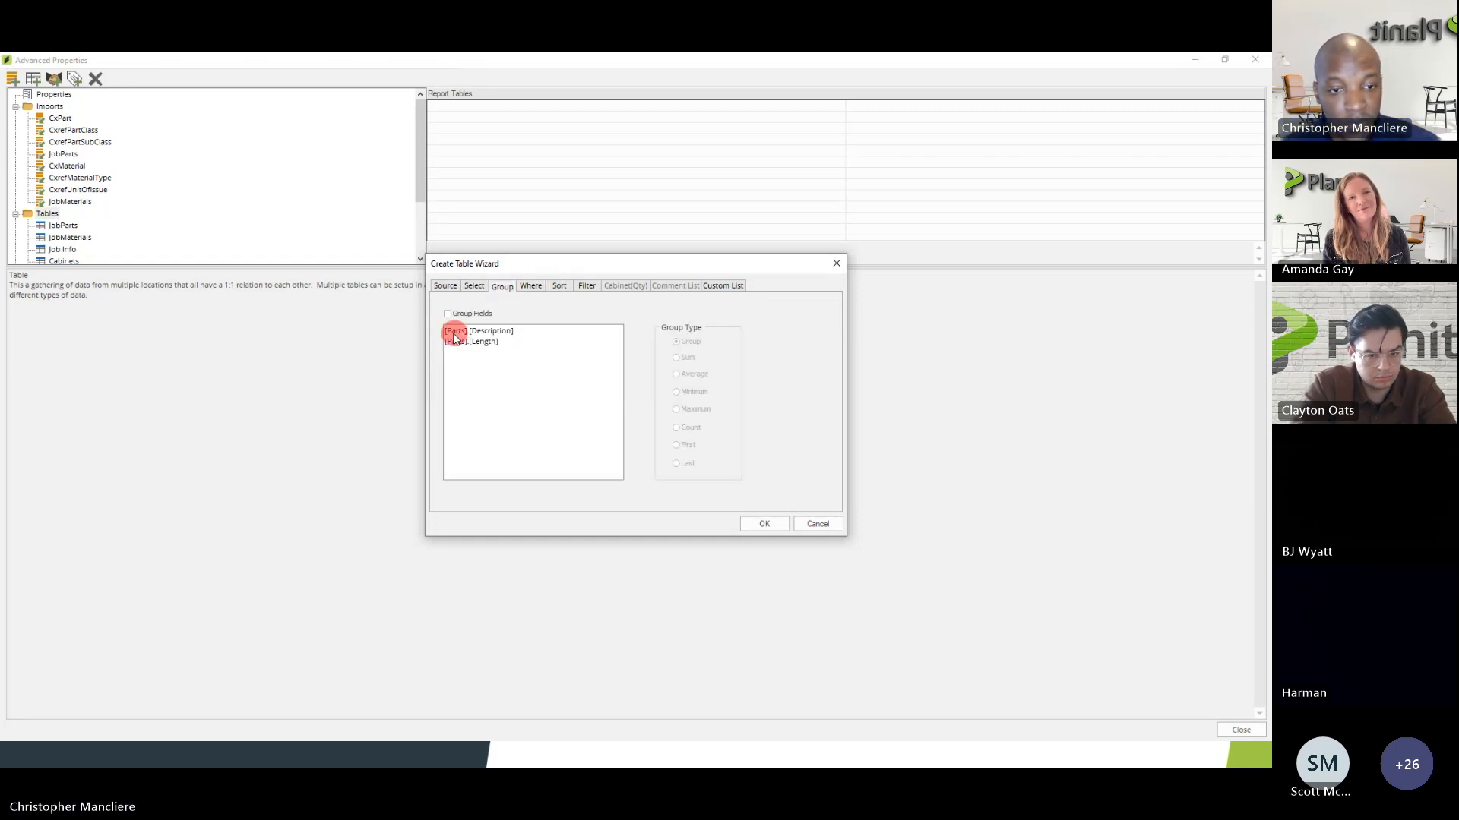
pyautogui.click(479, 286)
pyautogui.click(530, 286)
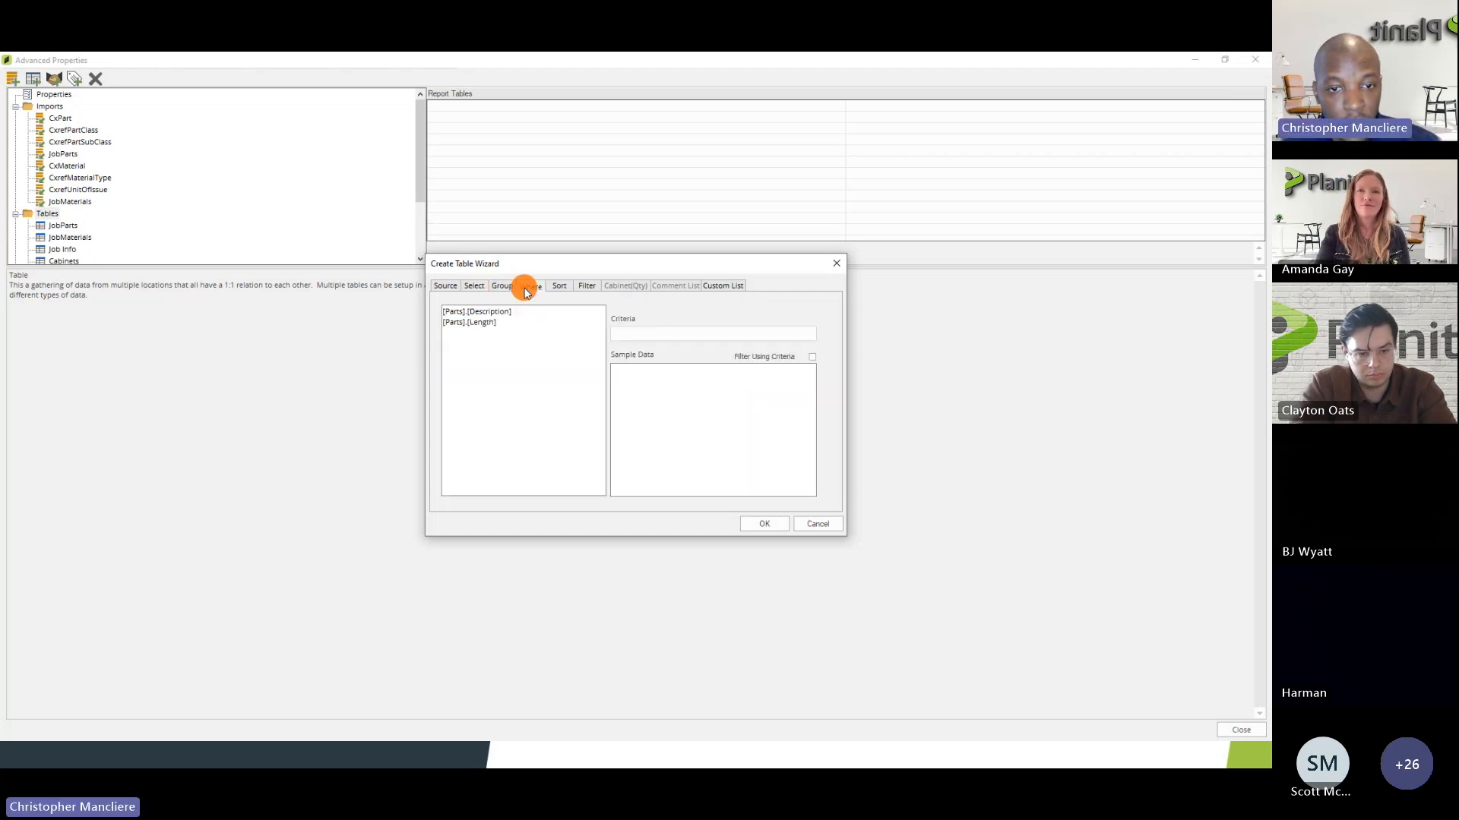
pyautogui.click(500, 287)
pyautogui.click(448, 314)
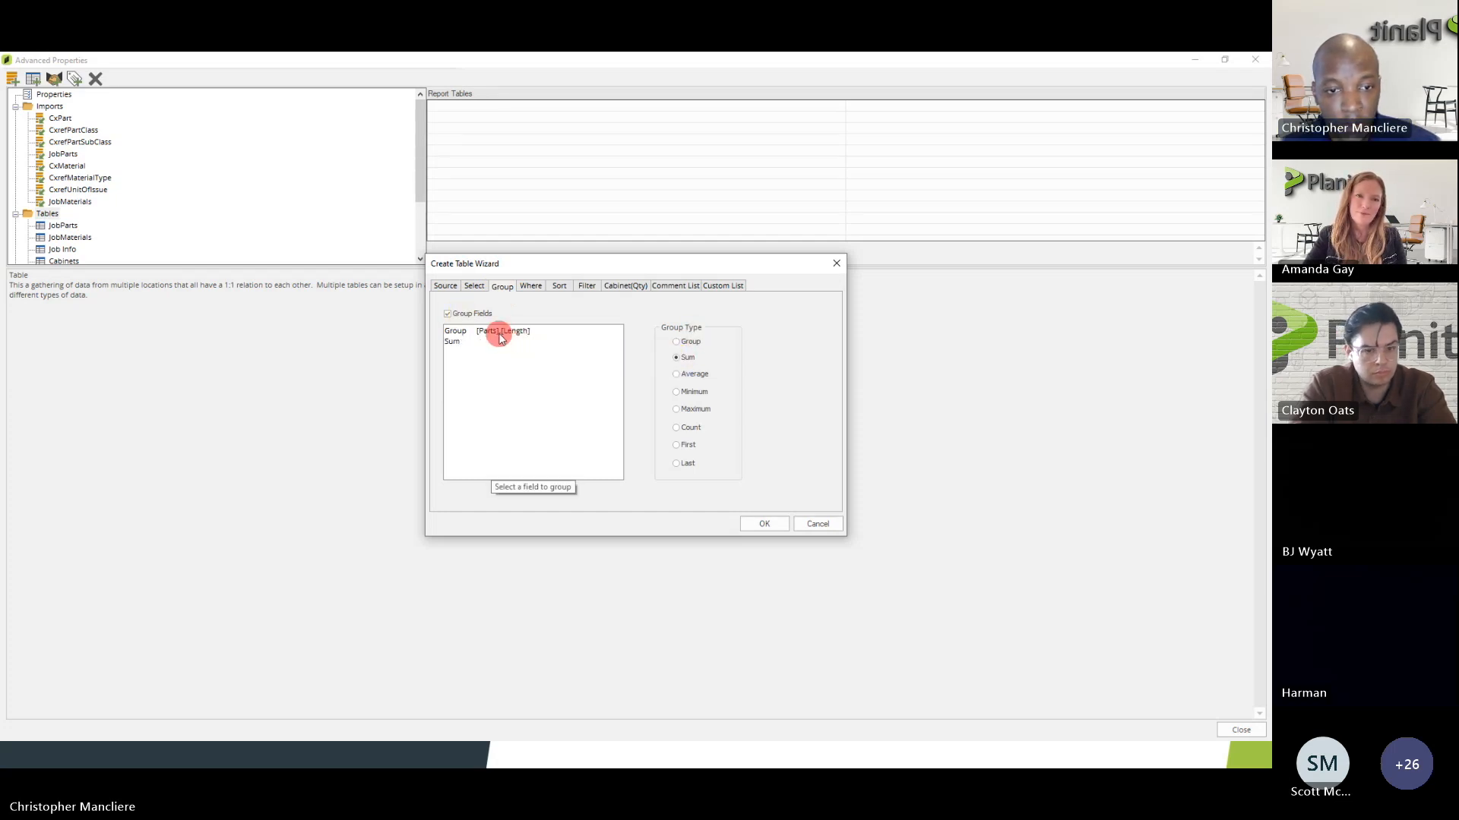
pyautogui.click(474, 332)
pyautogui.click(676, 357)
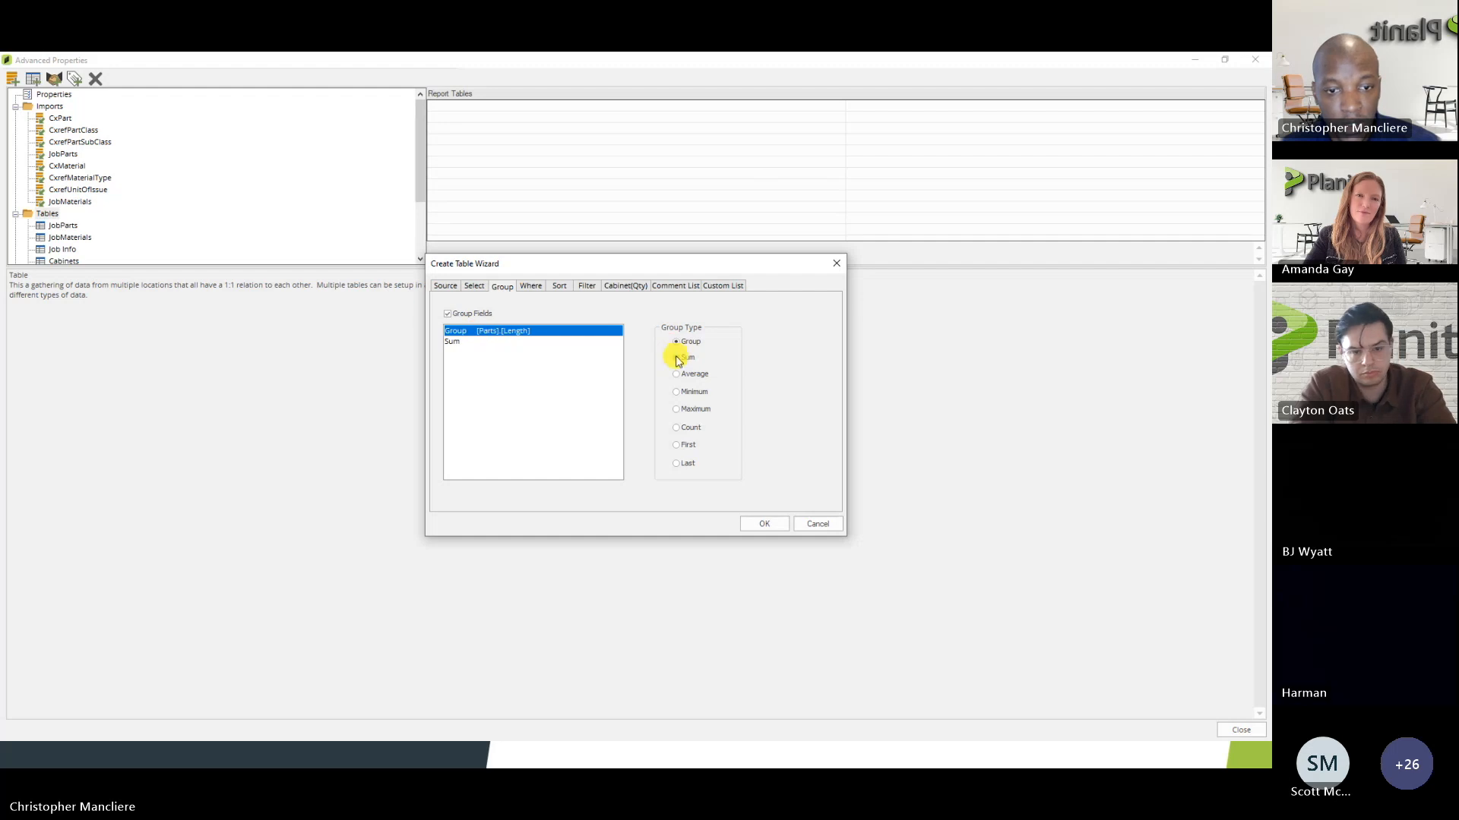
pyautogui.click(455, 342)
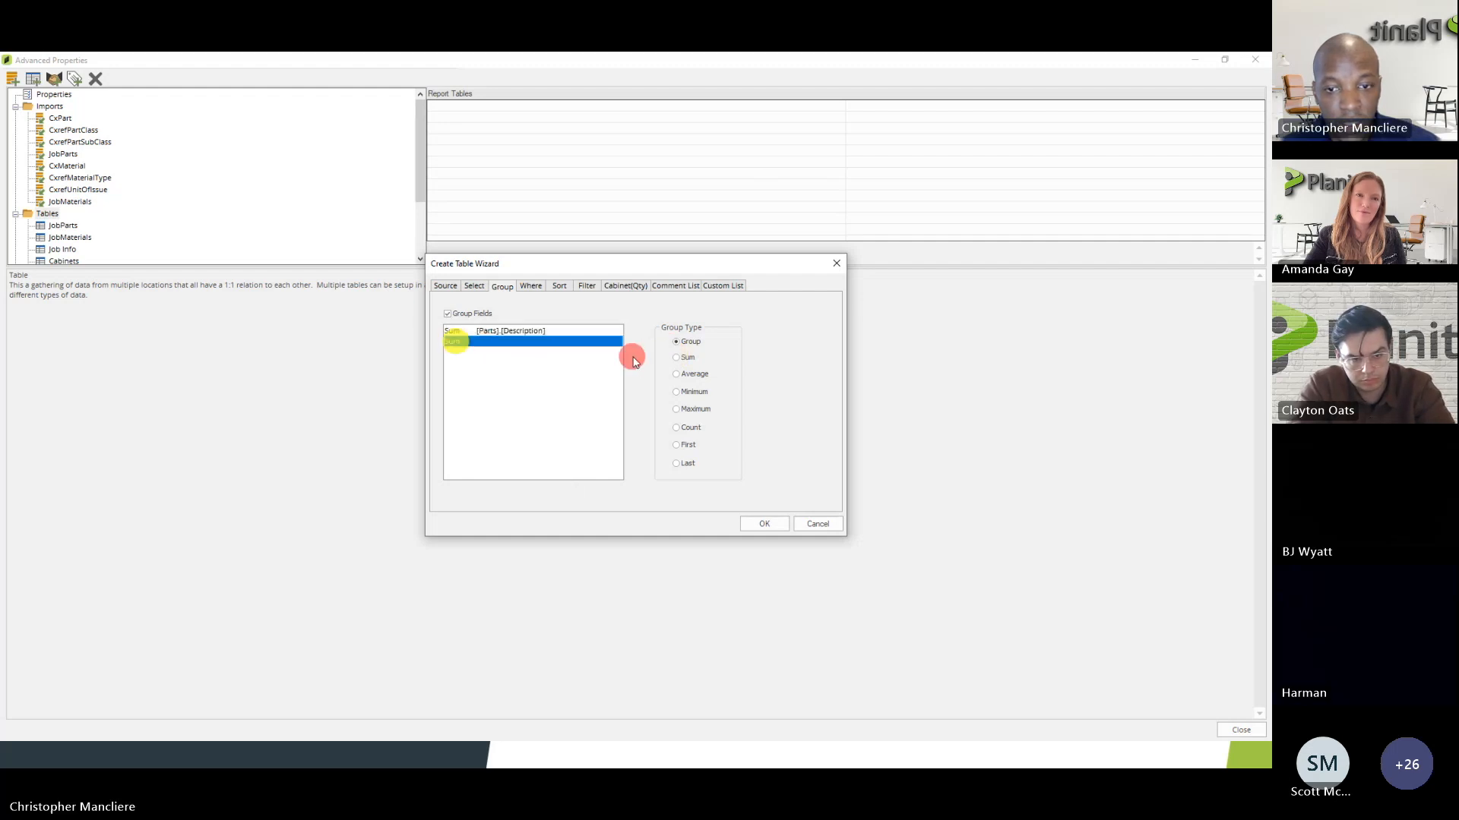
pyautogui.click(756, 524)
pyautogui.click(722, 427)
# - In the Parts table's SQL, remove the Sum function and the SumOfDescription alias so the query selects plain [Parts].[Description]
pyautogui.click(80, 278)
pyautogui.click(61, 300)
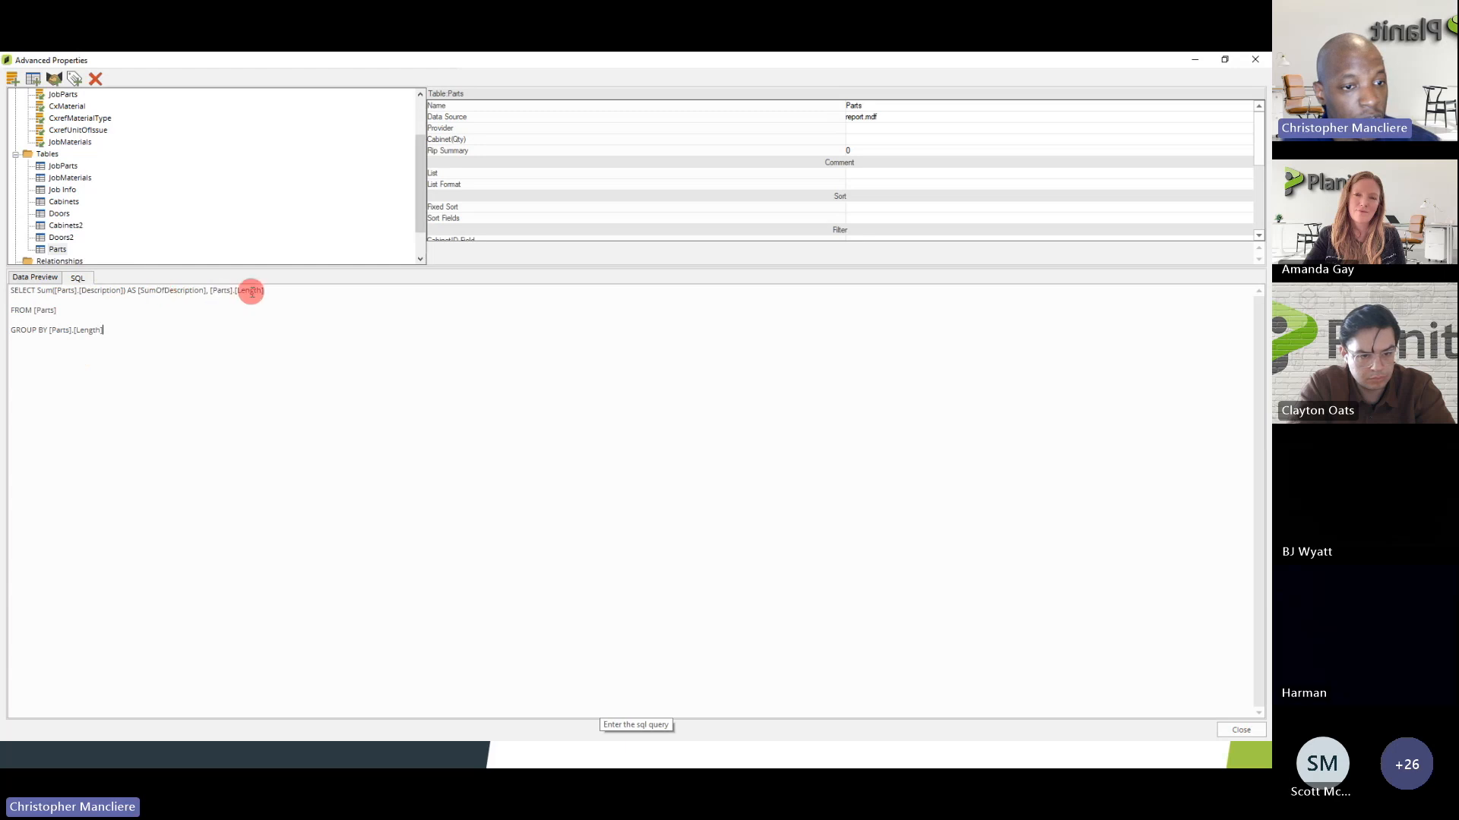
pyautogui.click(46, 291)
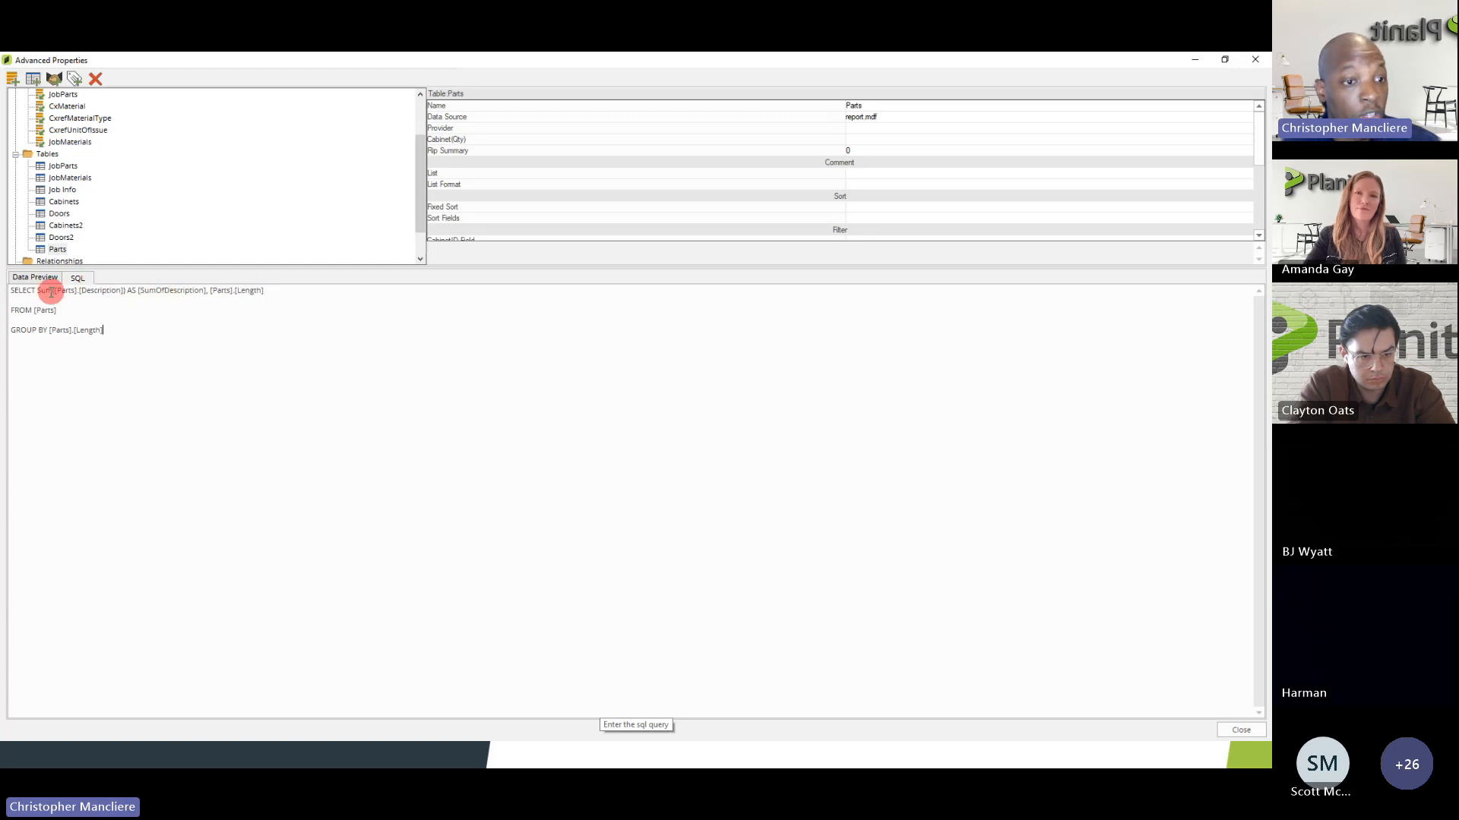
pyautogui.press('Delete')
pyautogui.press('Delete')
pyautogui.press('BackSpace')
pyautogui.press('BackSpace')
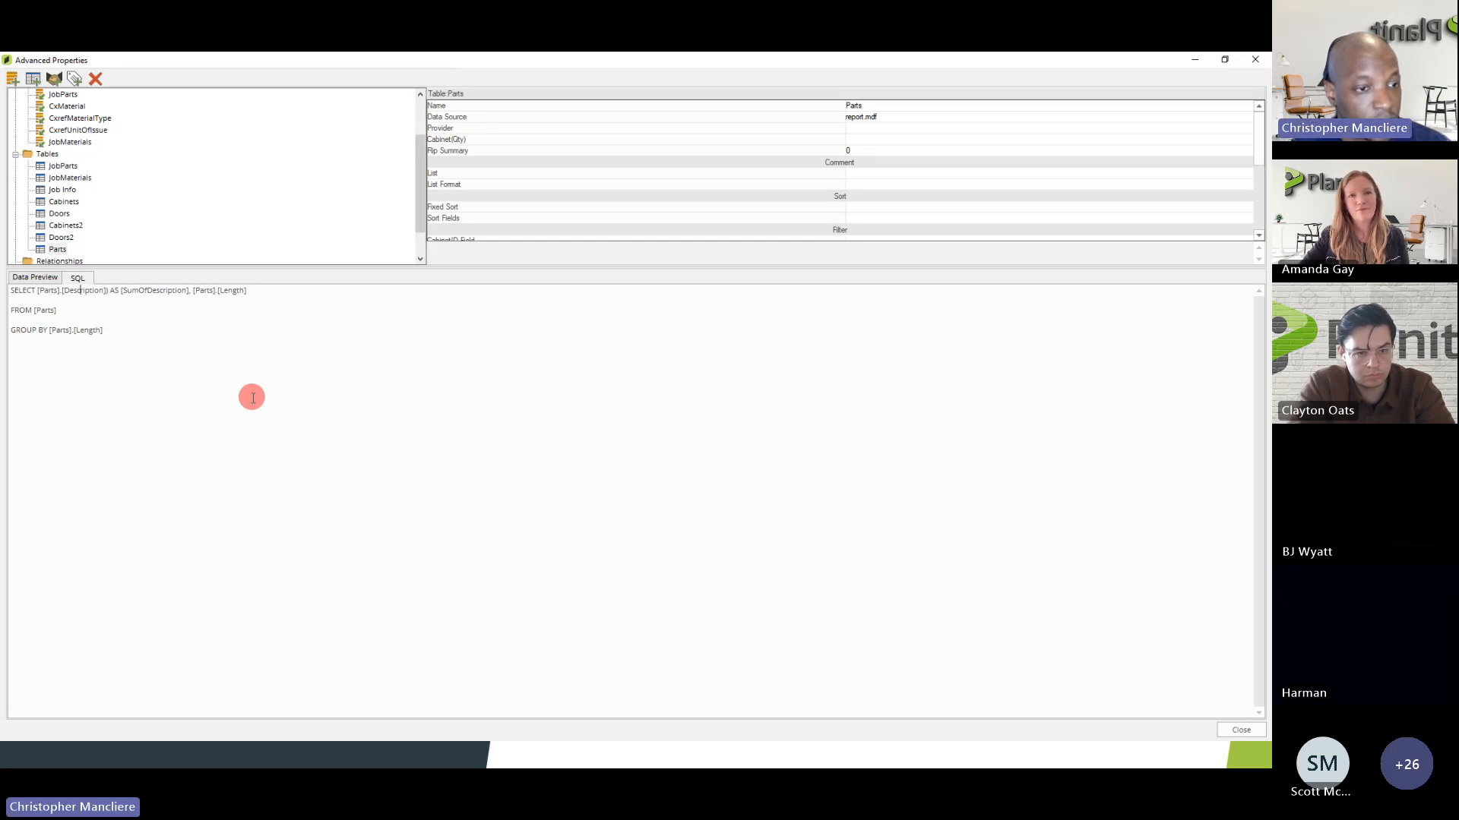
pyautogui.press('Right')
pyautogui.press('Right')
pyautogui.press('Right')
pyautogui.press('Right')
pyautogui.press('Right')
pyautogui.press('Right')
pyautogui.press('Right')
pyautogui.press('Right')
pyautogui.press('Right')
pyautogui.press('Right')
pyautogui.press('Right')
pyautogui.press('Right')
pyautogui.press('Right')
pyautogui.press('Right')
pyautogui.press('Right')
pyautogui.press('Right')
pyautogui.press('Delete')
pyautogui.press('Delete')
pyautogui.press('Delete')
pyautogui.press('Delete')
pyautogui.press('Delete')
pyautogui.press('Delete')
pyautogui.press('Delete')
pyautogui.press('Delete')
pyautogui.press('Delete')
pyautogui.press('Delete')
pyautogui.press('Delete')
pyautogui.press('Delete')
pyautogui.press('Delete')
pyautogui.press('Delete')
pyautogui.press('Delete')
pyautogui.press('Delete')
pyautogui.press('Delete')
pyautogui.press('Delete')
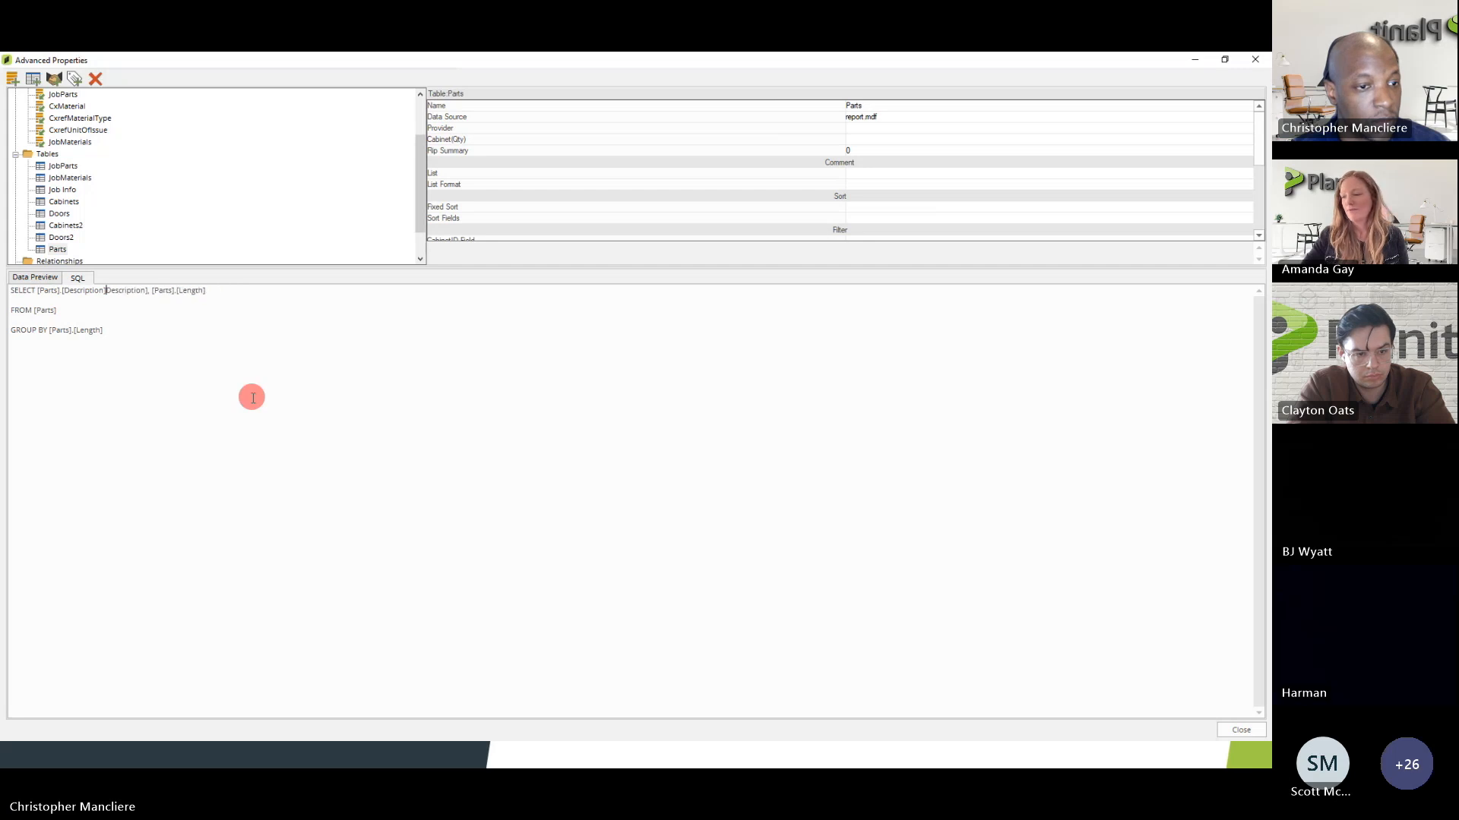
pyautogui.press('Delete')
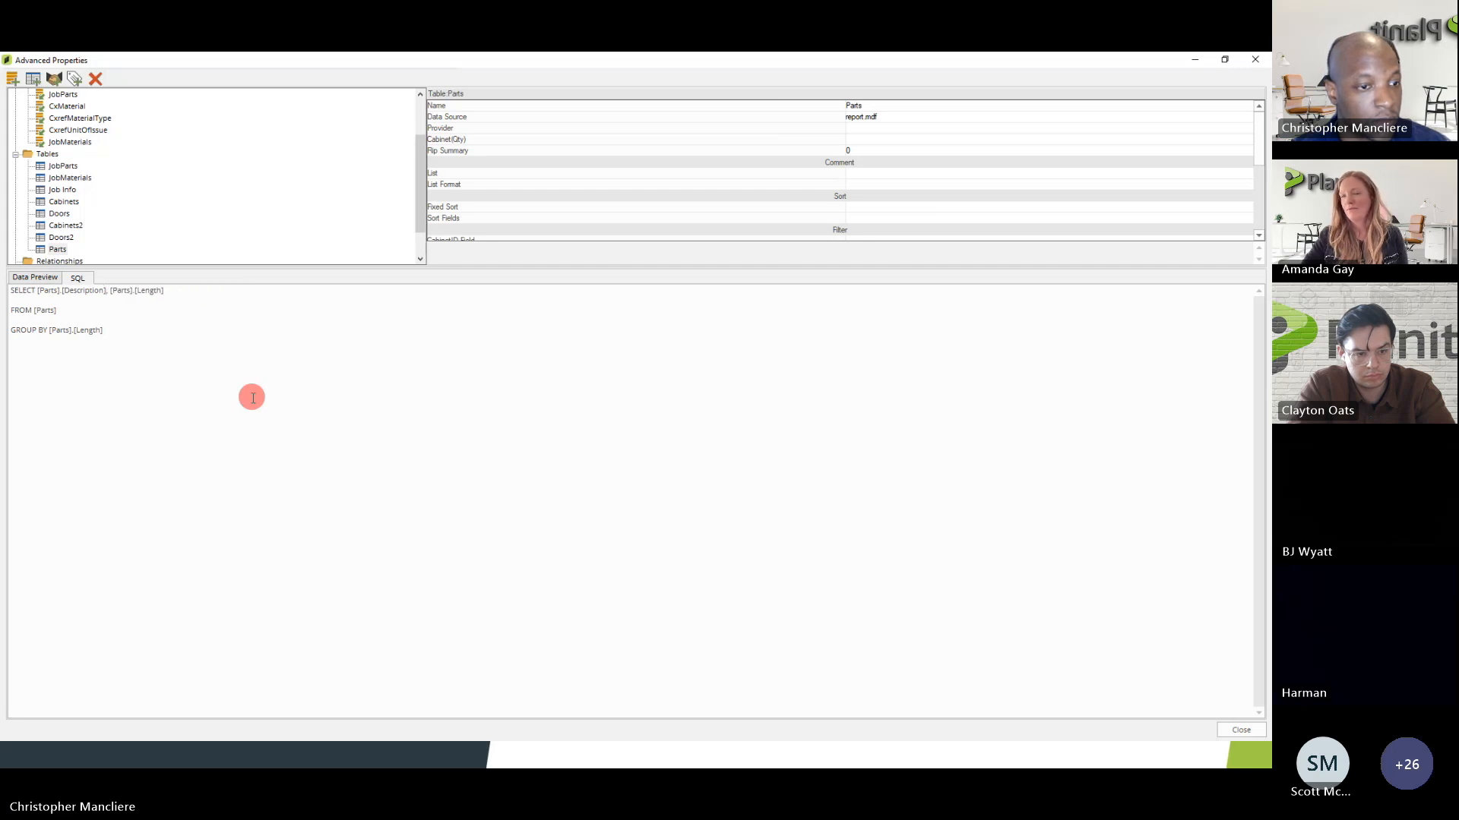
# - Copy [Parts].[Description] from the SELECT clause and replace the GROUP BY field with it
pyautogui.hotkey('shift', 'Left')
pyautogui.hotkey('shift', 'Left')
pyautogui.hotkey('shift', 'Left')
pyautogui.hotkey('shift', 'Left')
pyautogui.hotkey('shift', 'Left')
pyautogui.hotkey('shift', 'Left')
pyautogui.hotkey('shift', 'Left')
pyautogui.hotkey('shift', 'Left')
pyautogui.hotkey('shift', 'Left')
pyautogui.hotkey('shift', 'Left')
pyautogui.hotkey('shift', 'Left')
pyautogui.hotkey('shift', 'Left')
pyautogui.hotkey('shift', 'Left')
pyautogui.hotkey('shift', 'Left')
pyautogui.hotkey('shift', 'Left')
pyautogui.hotkey('shift', 'Left')
pyautogui.hotkey('shift', 'Left')
pyautogui.hotkey('shift', 'Left')
pyautogui.hotkey('shift', 'Left')
pyautogui.hotkey('shift', 'Left')
pyautogui.hotkey('ctrl', 'c')
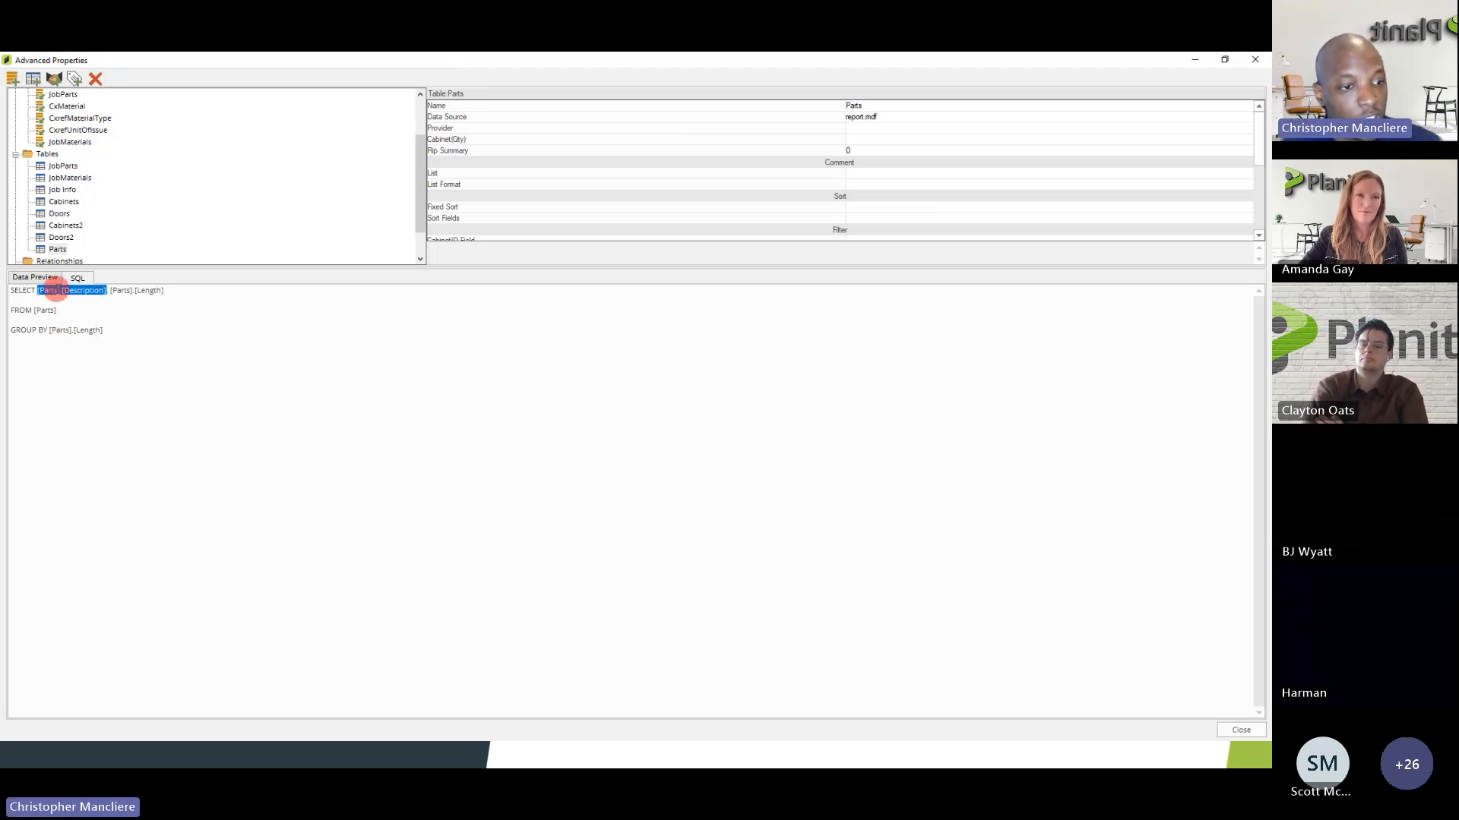
pyautogui.moveTo(49, 330); pyautogui.dragTo(166, 327)
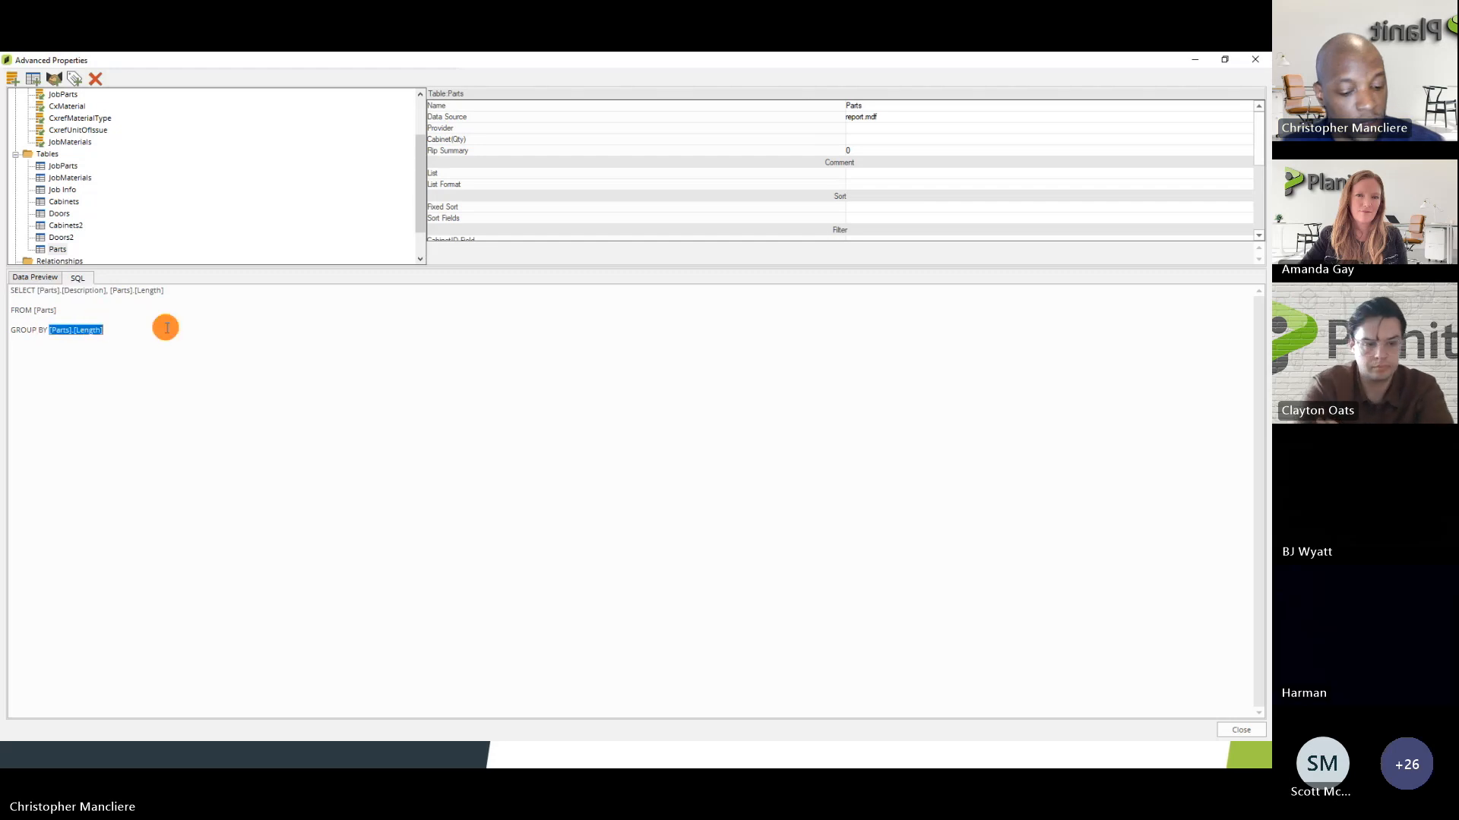
pyautogui.hotkey('ctrl', 'v')
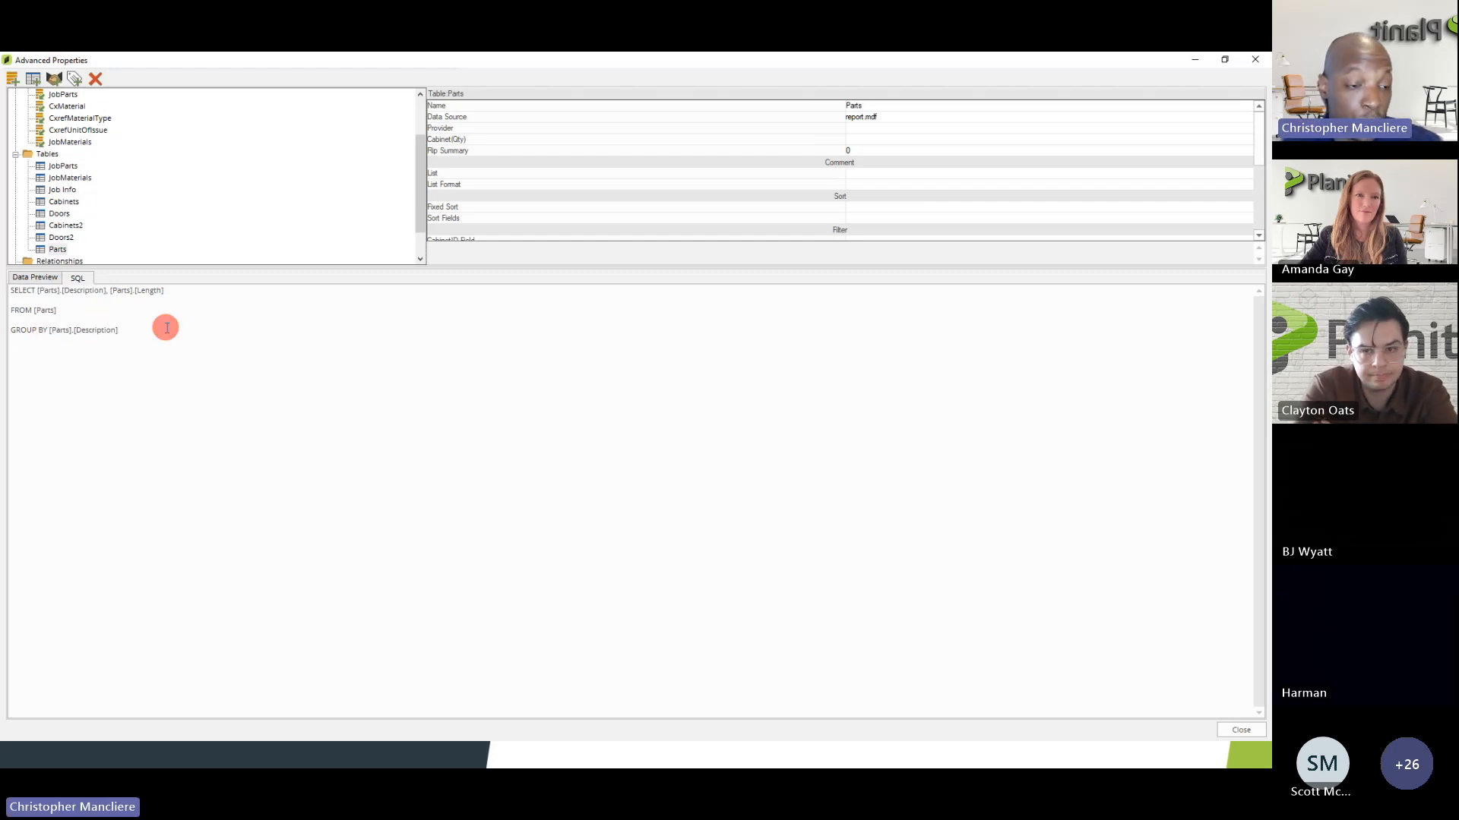
# - Wrap the Length field in the SELECT clause as SUM([Parts].[Length])
pyautogui.click(110, 290)
pyautogui.write('SUM')
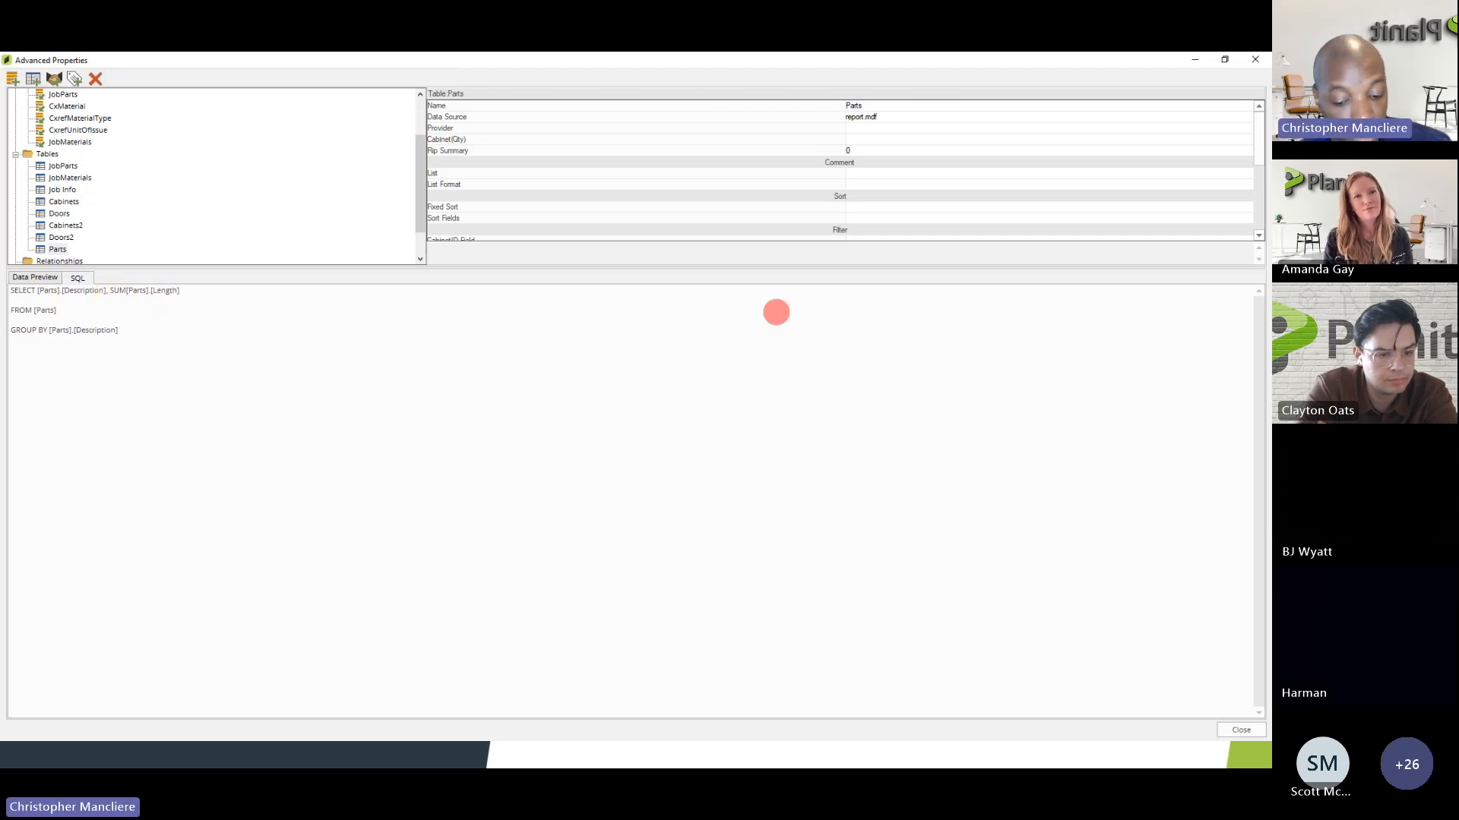
pyautogui.write('(')
pyautogui.write(')')
# - Insert the condition WHERE [ID] = 13 between the FROM and GROUP BY clauses of the Parts query
pyautogui.click(82, 316)
pyautogui.press('Return')
pyautogui.press('Return')
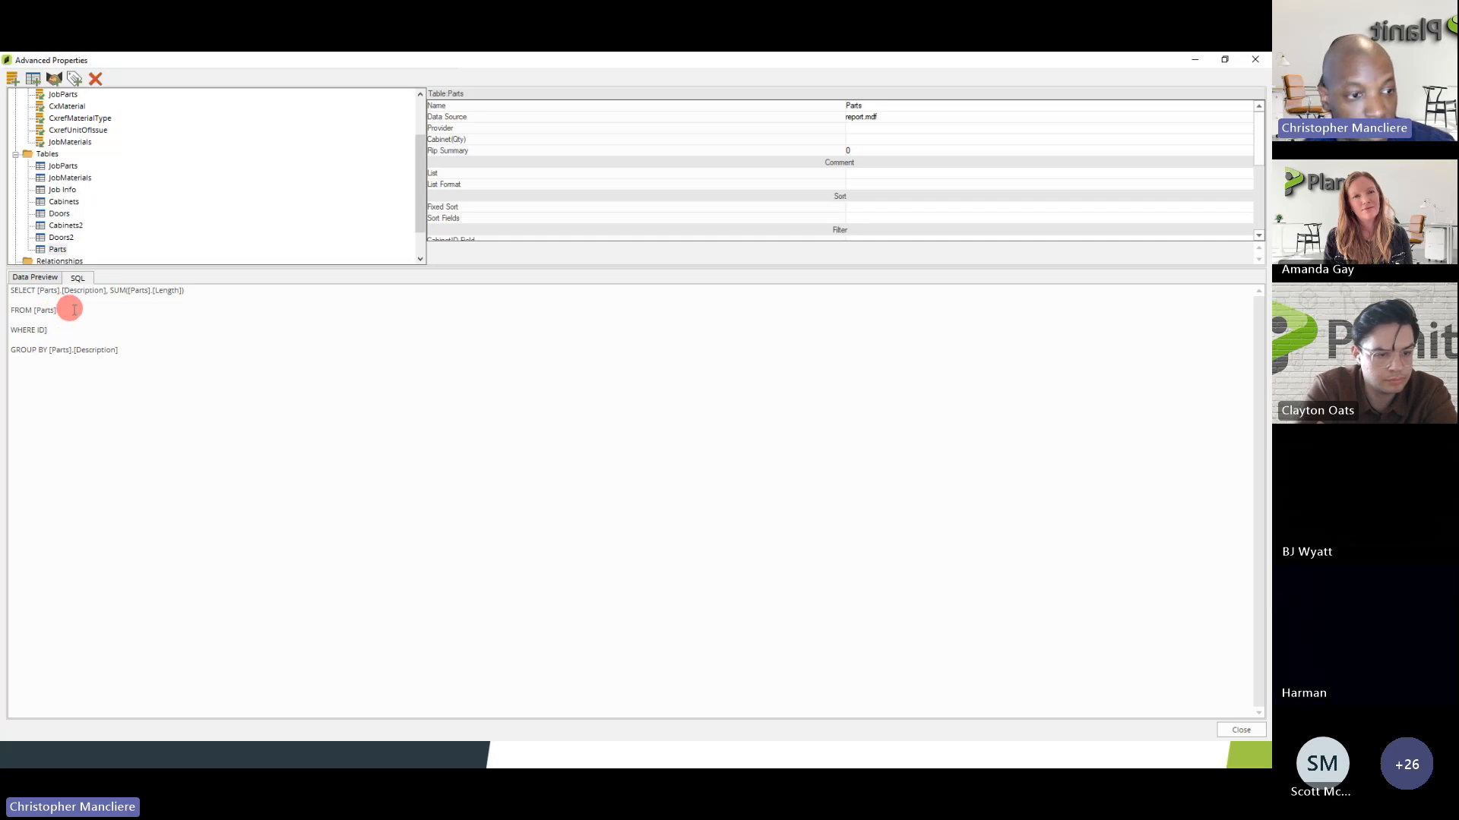
pyautogui.write('[')
pyautogui.press('Right')
pyautogui.press('Right')
pyautogui.press('Right')
pyautogui.write('=')
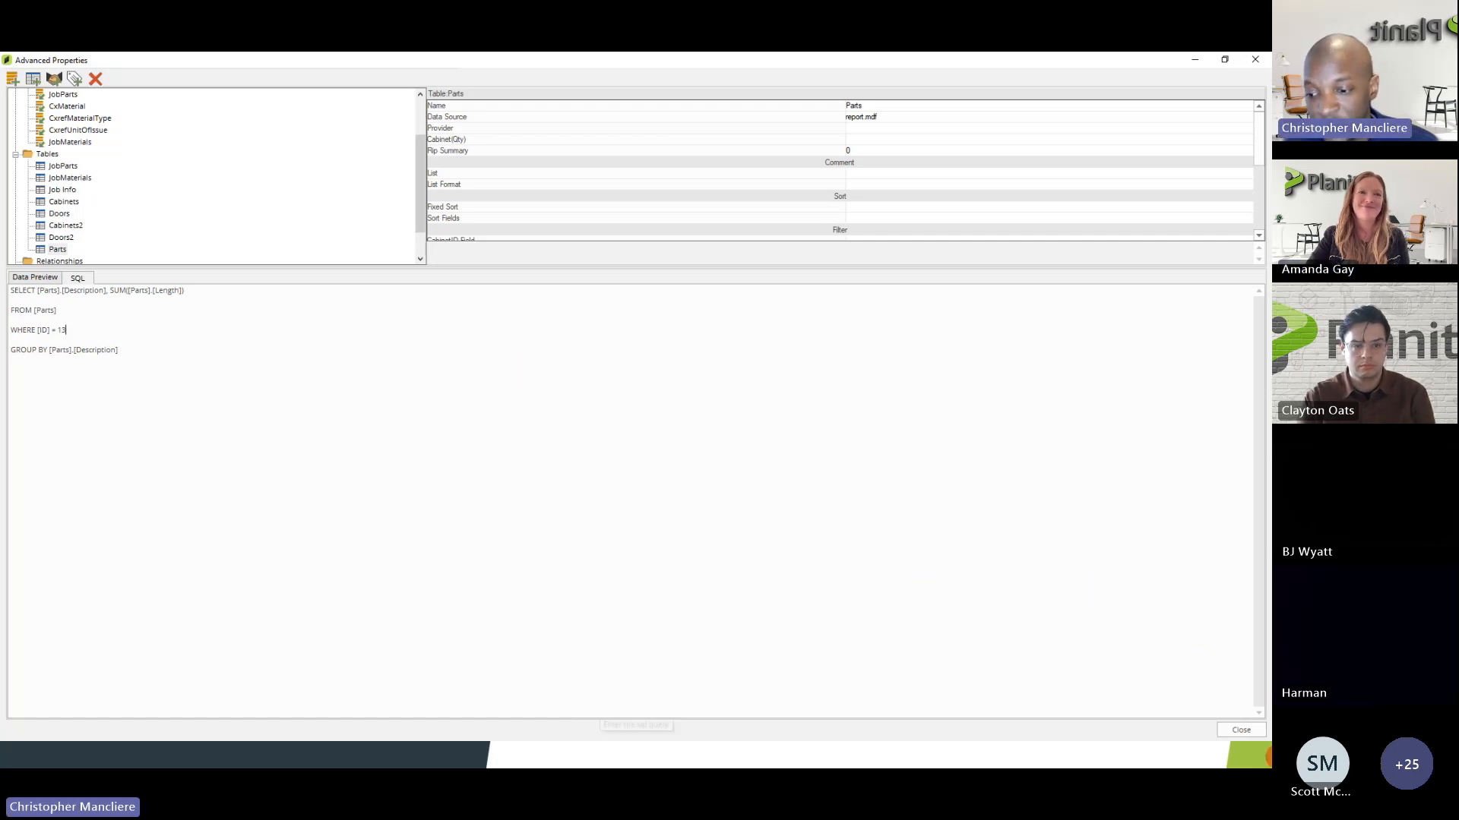
# - Close the advanced properties, open the design of My Report Template, and show the objects available for insertion
pyautogui.click(1239, 730)
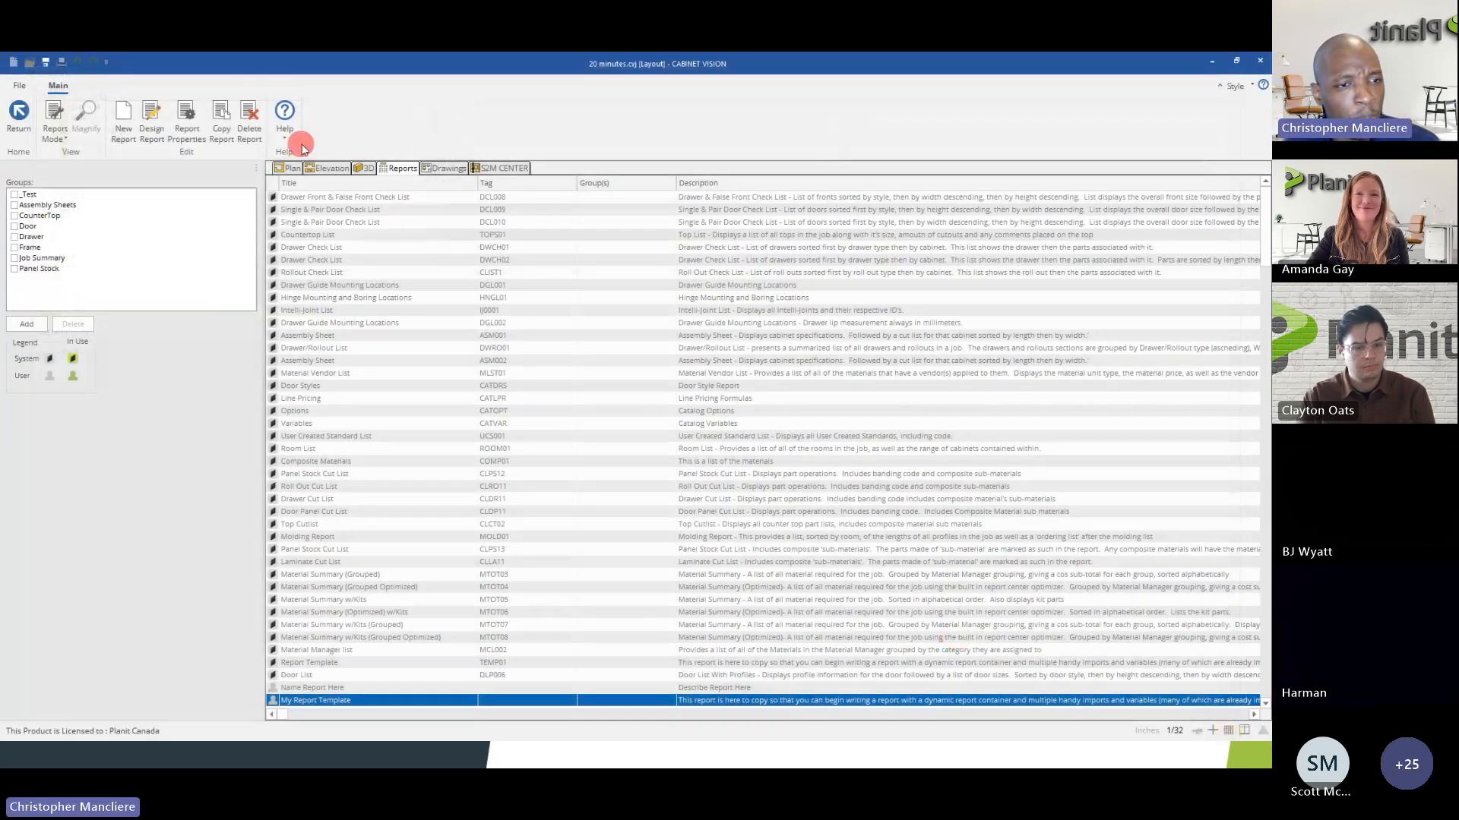
pyautogui.click(144, 137)
pyautogui.click(91, 78)
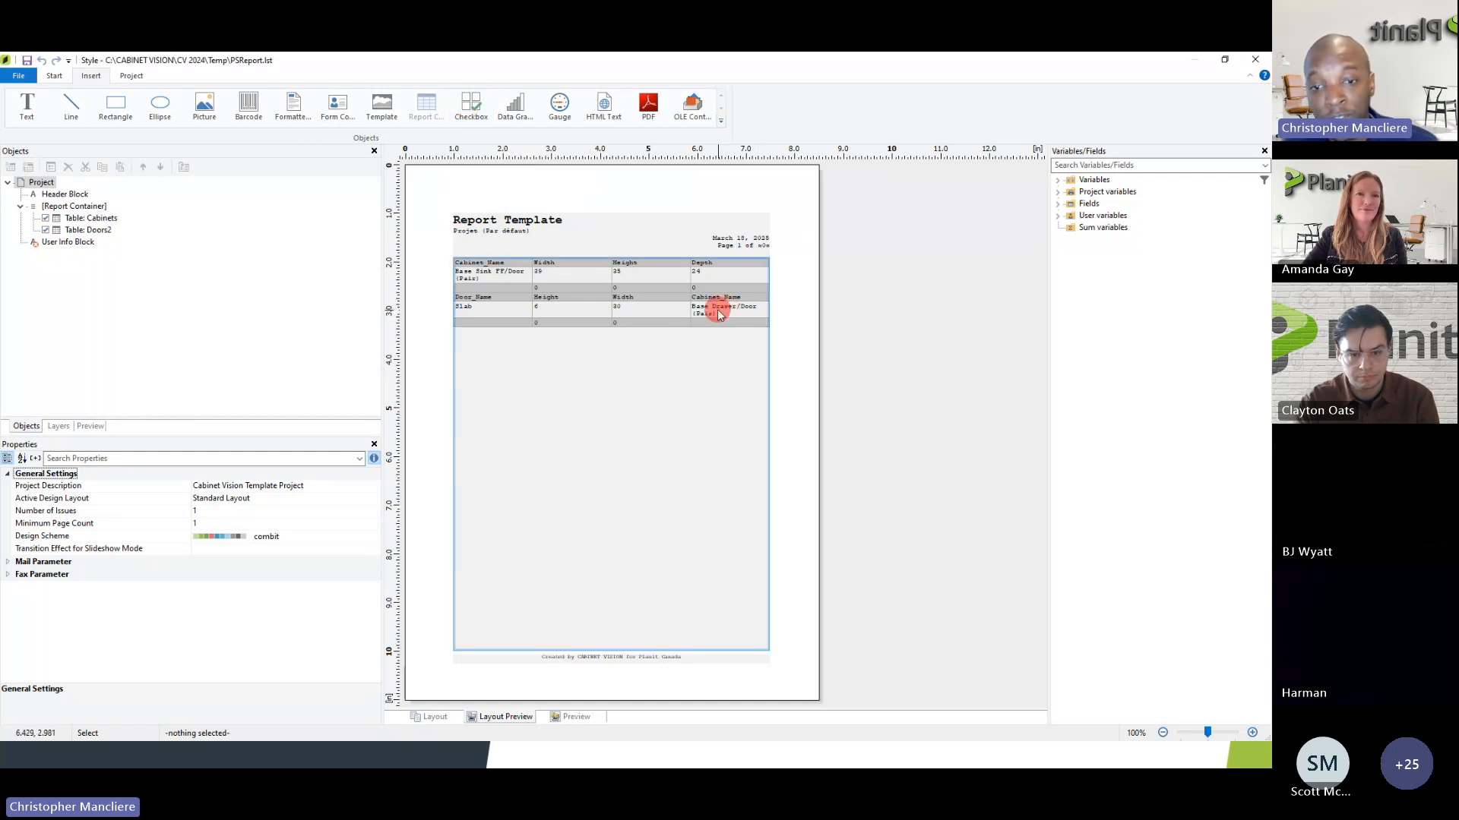
# - Open the contents of the Doors2 table and add a Checkbox after the Cabinet_Name field in its data line
pyautogui.click(519, 319)
pyautogui.doubleClick(520, 319)
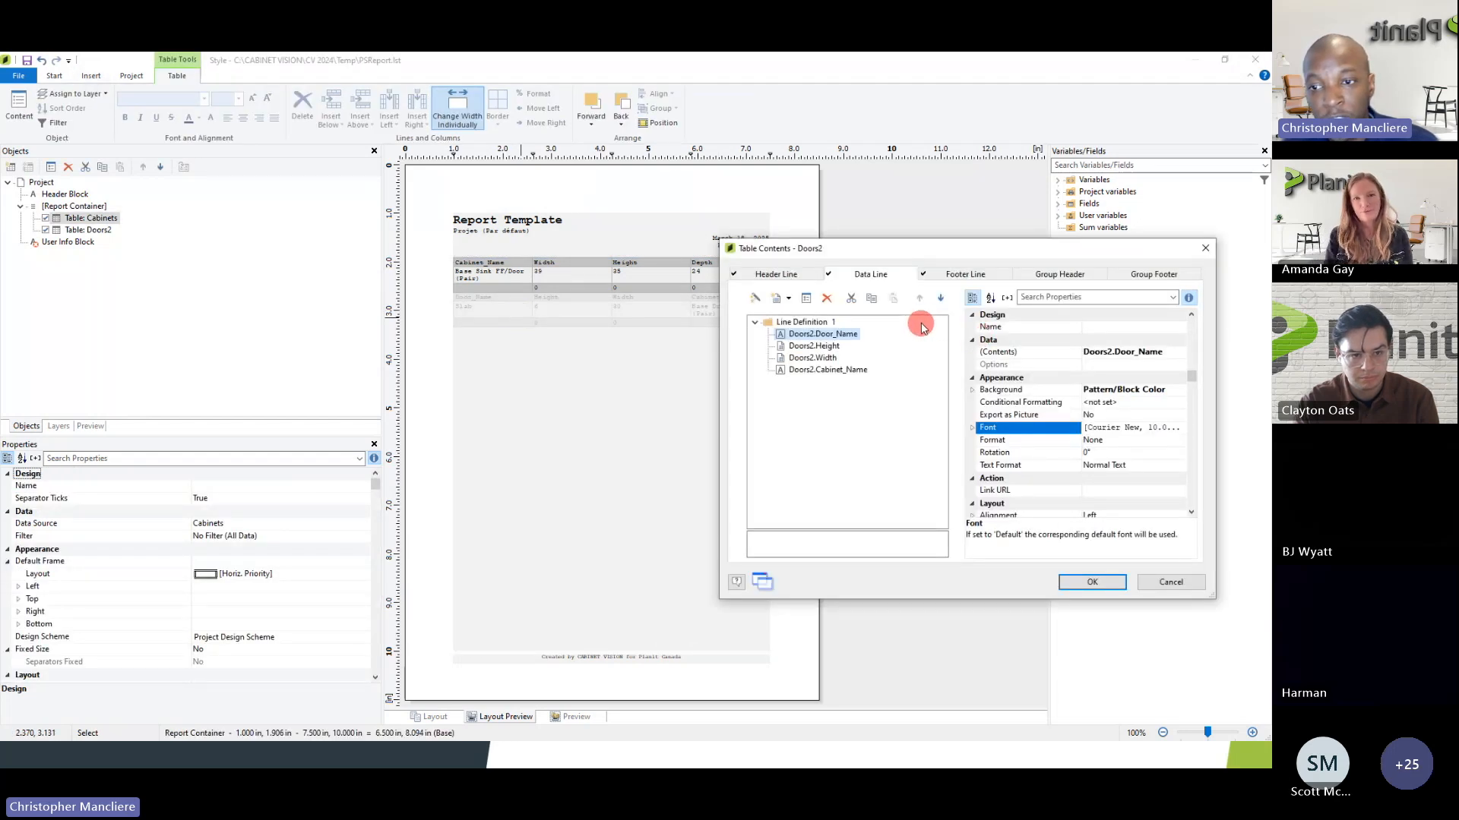
pyautogui.click(819, 371)
pyautogui.click(788, 301)
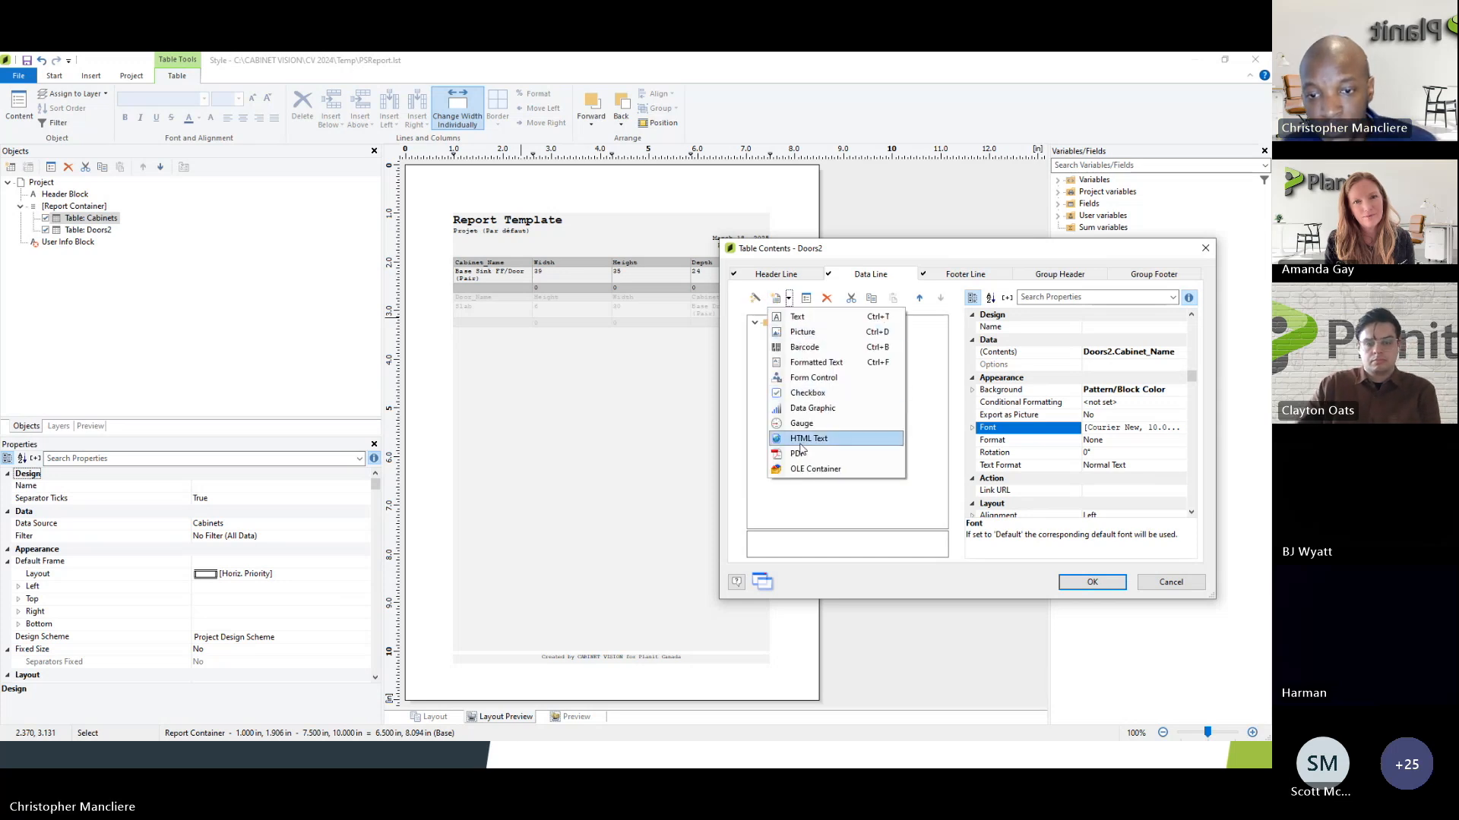
pyautogui.click(802, 393)
pyautogui.click(679, 423)
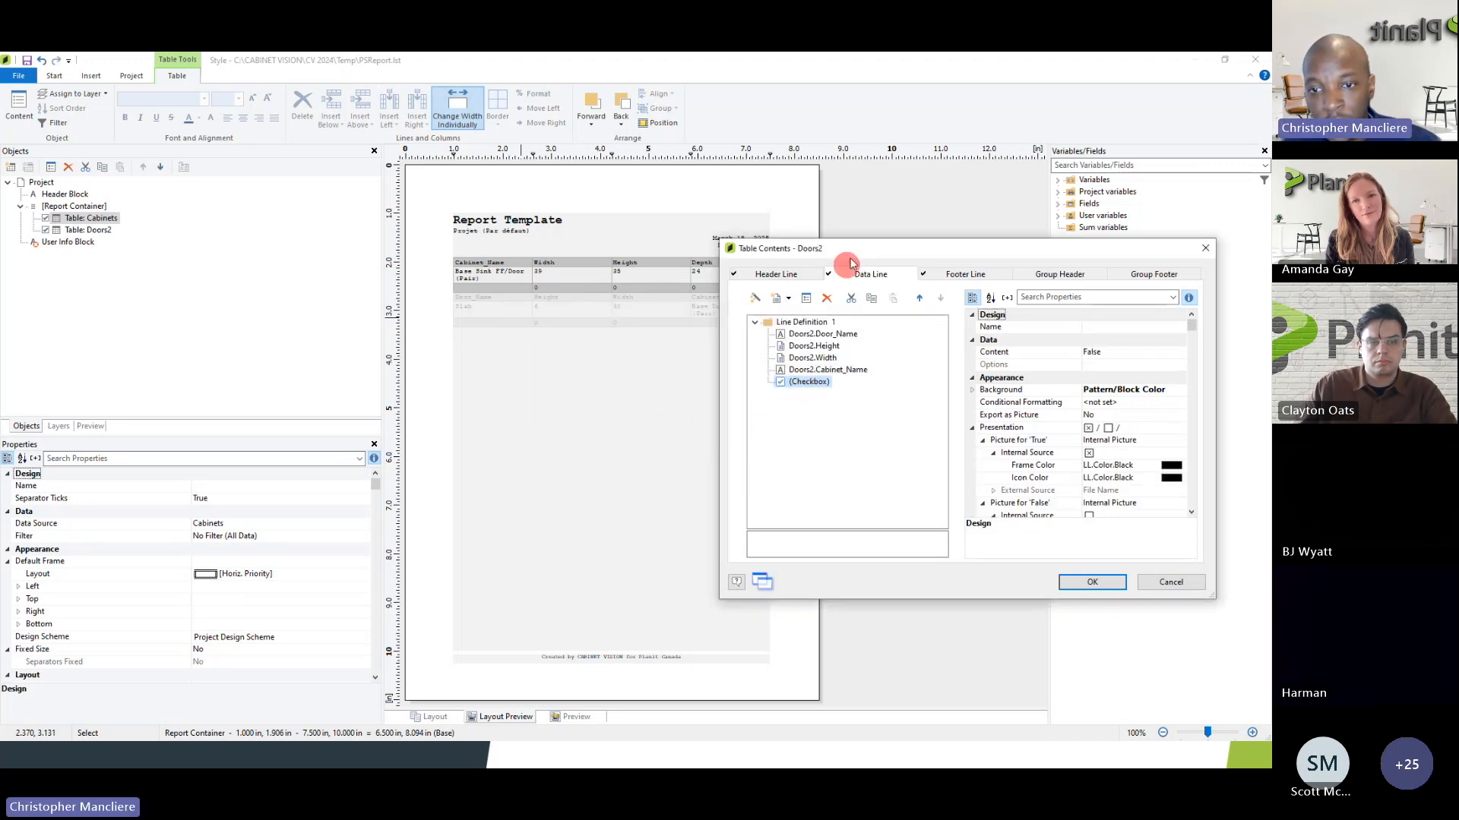
# - Remove the Doors2.Cabinet_Name field from the data line, apply the table contents, and inspect the checkbox cell up close
pyautogui.moveTo(859, 249); pyautogui.dragTo(793, 369)
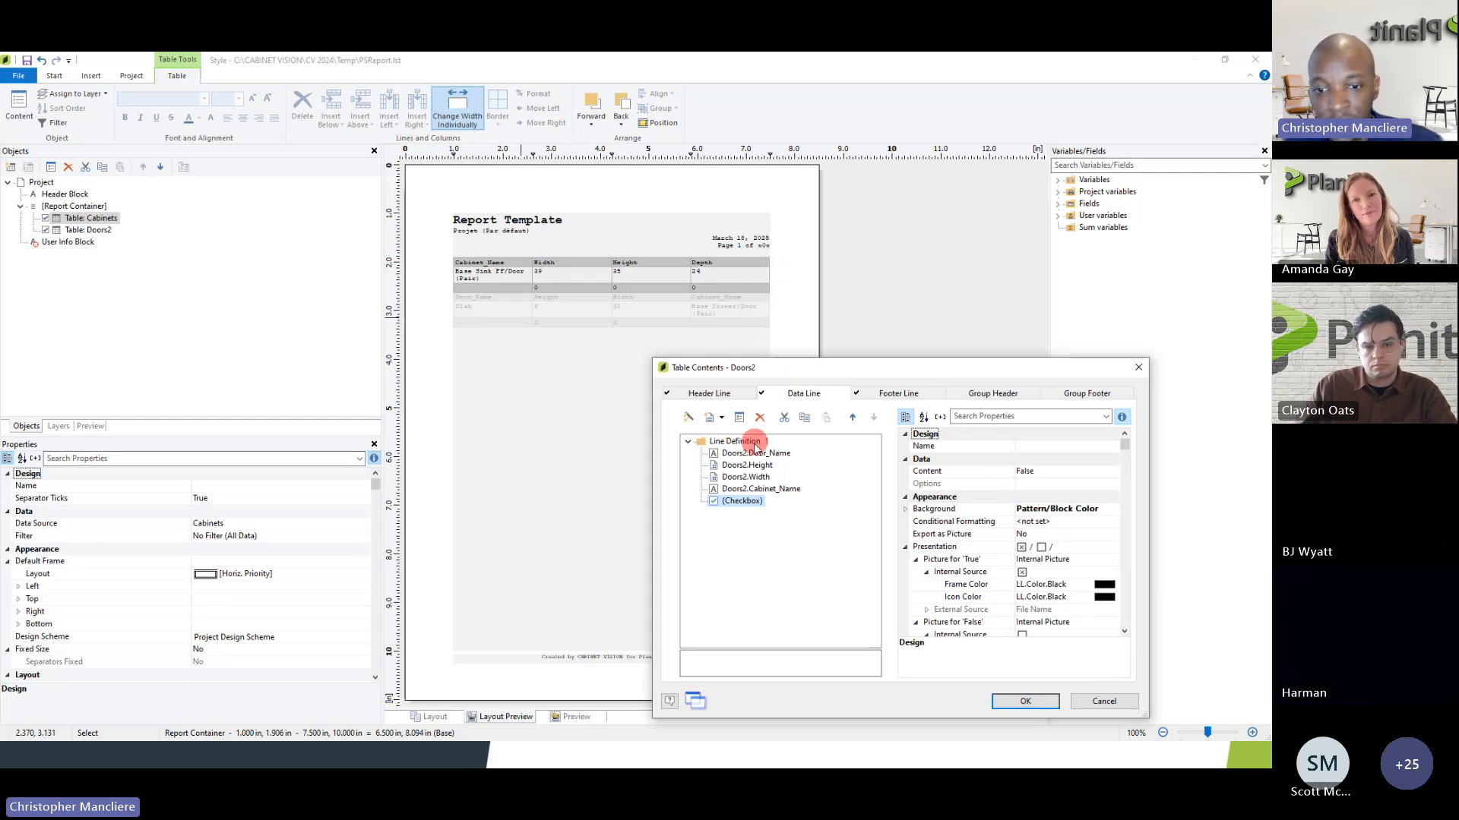
pyautogui.click(745, 489)
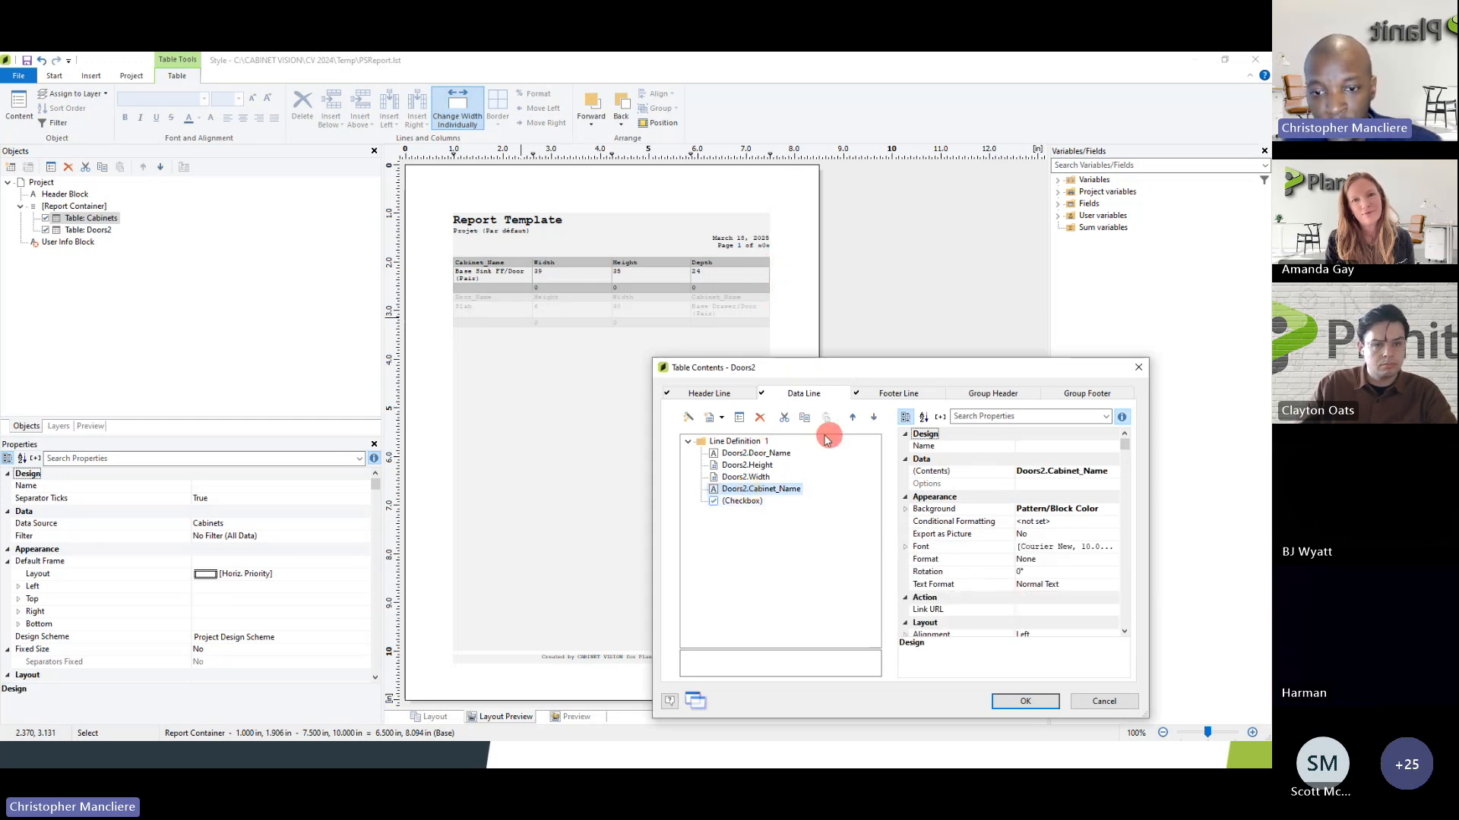
pyautogui.click(760, 420)
pyautogui.click(1018, 701)
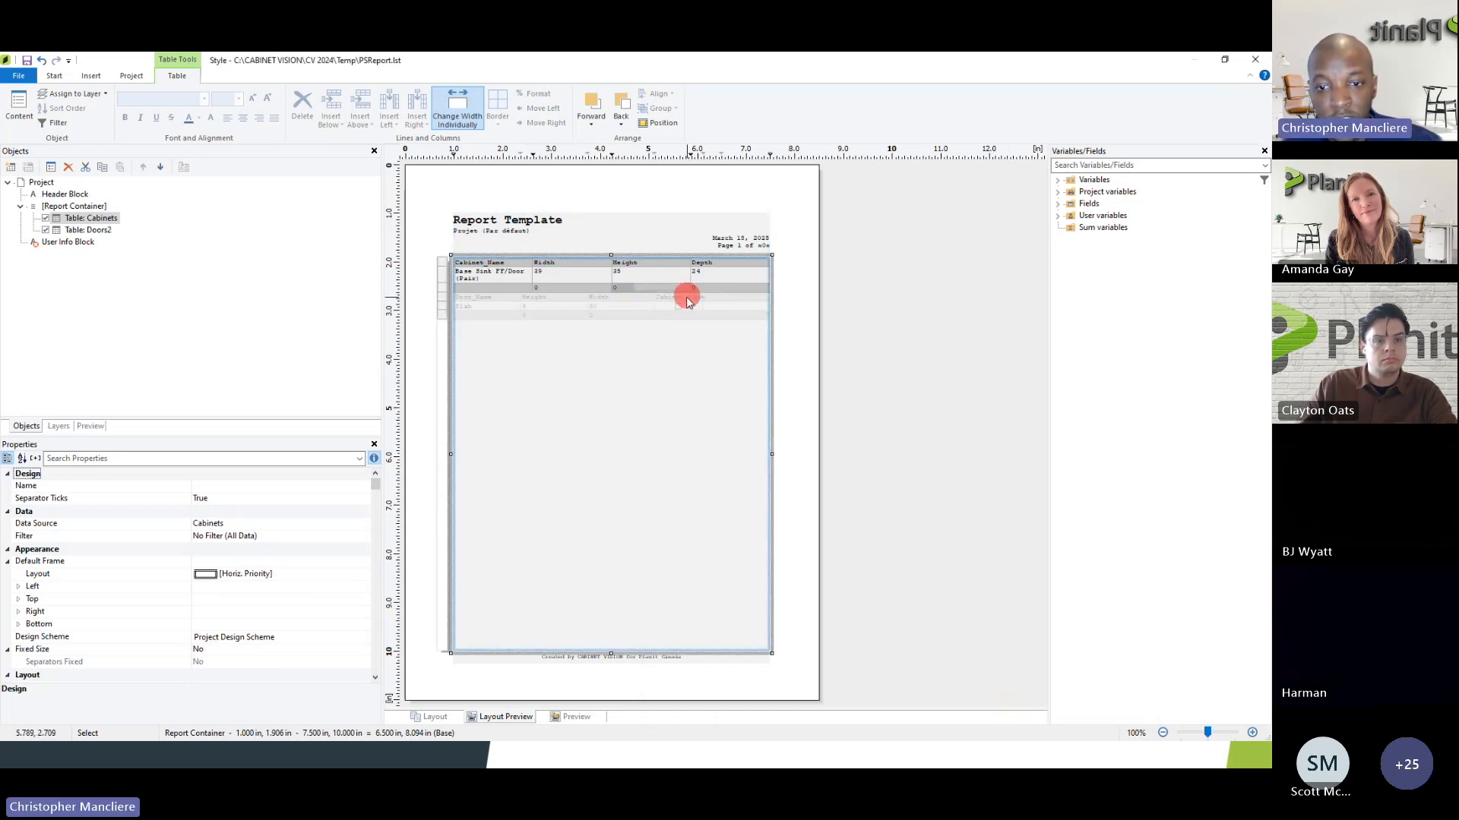
pyautogui.click(1213, 735)
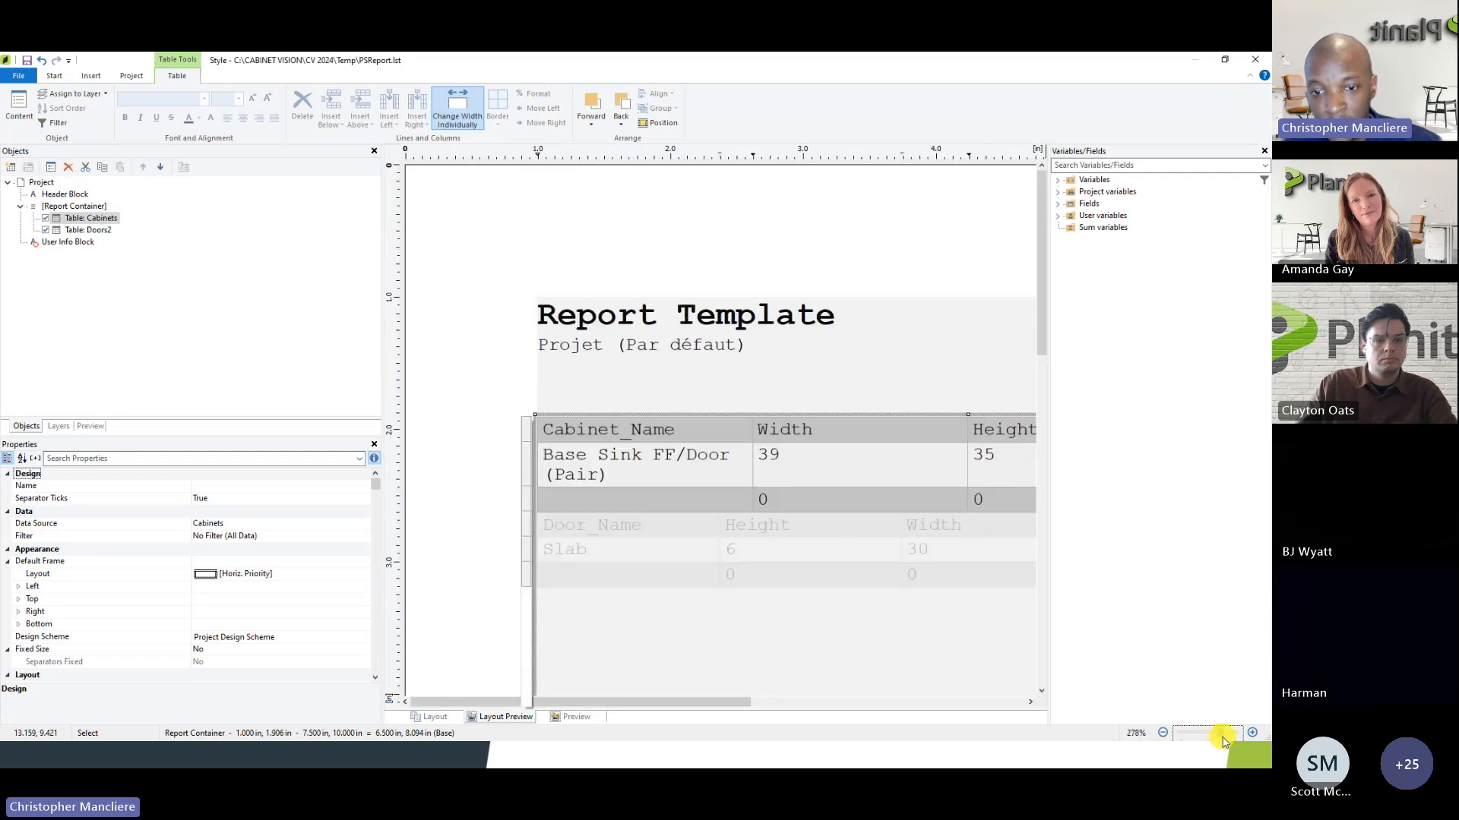
pyautogui.moveTo(645, 700); pyautogui.dragTo(826, 702)
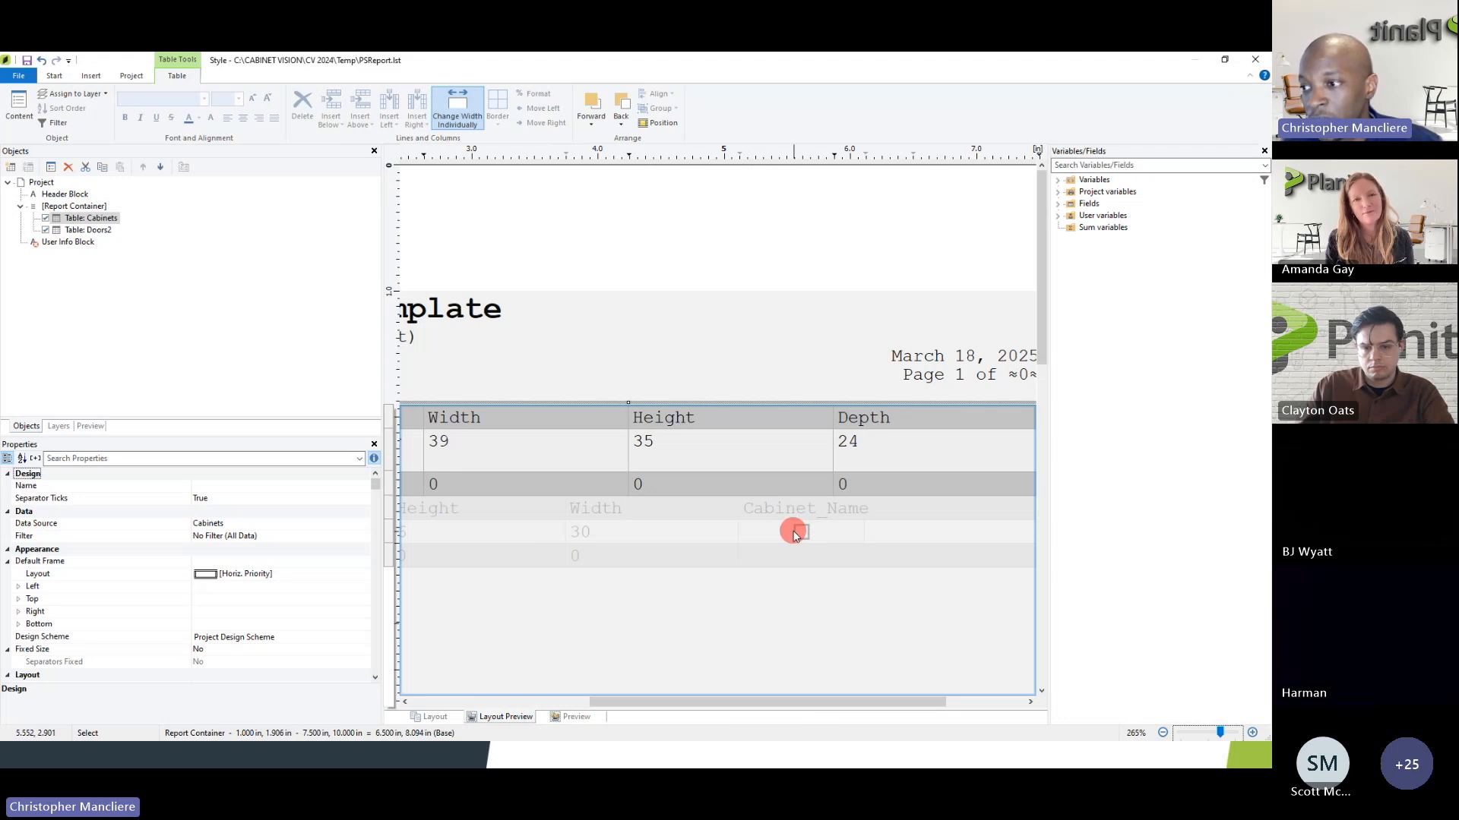
# - Examine the insertable data line object types and the header line of the Cabinets table, and cancel its contents dialog
pyautogui.doubleClick(90, 218)
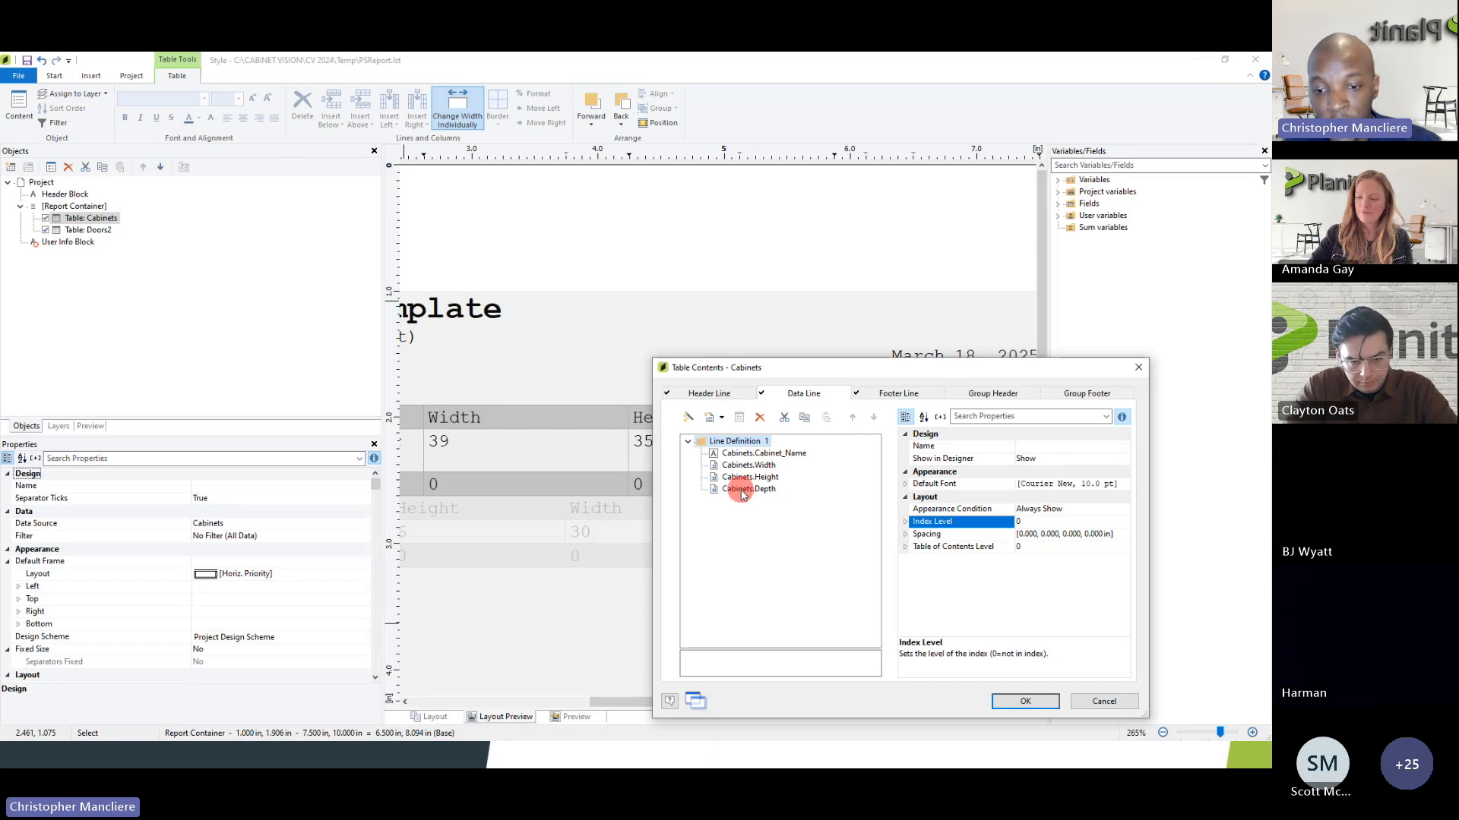
pyautogui.click(721, 421)
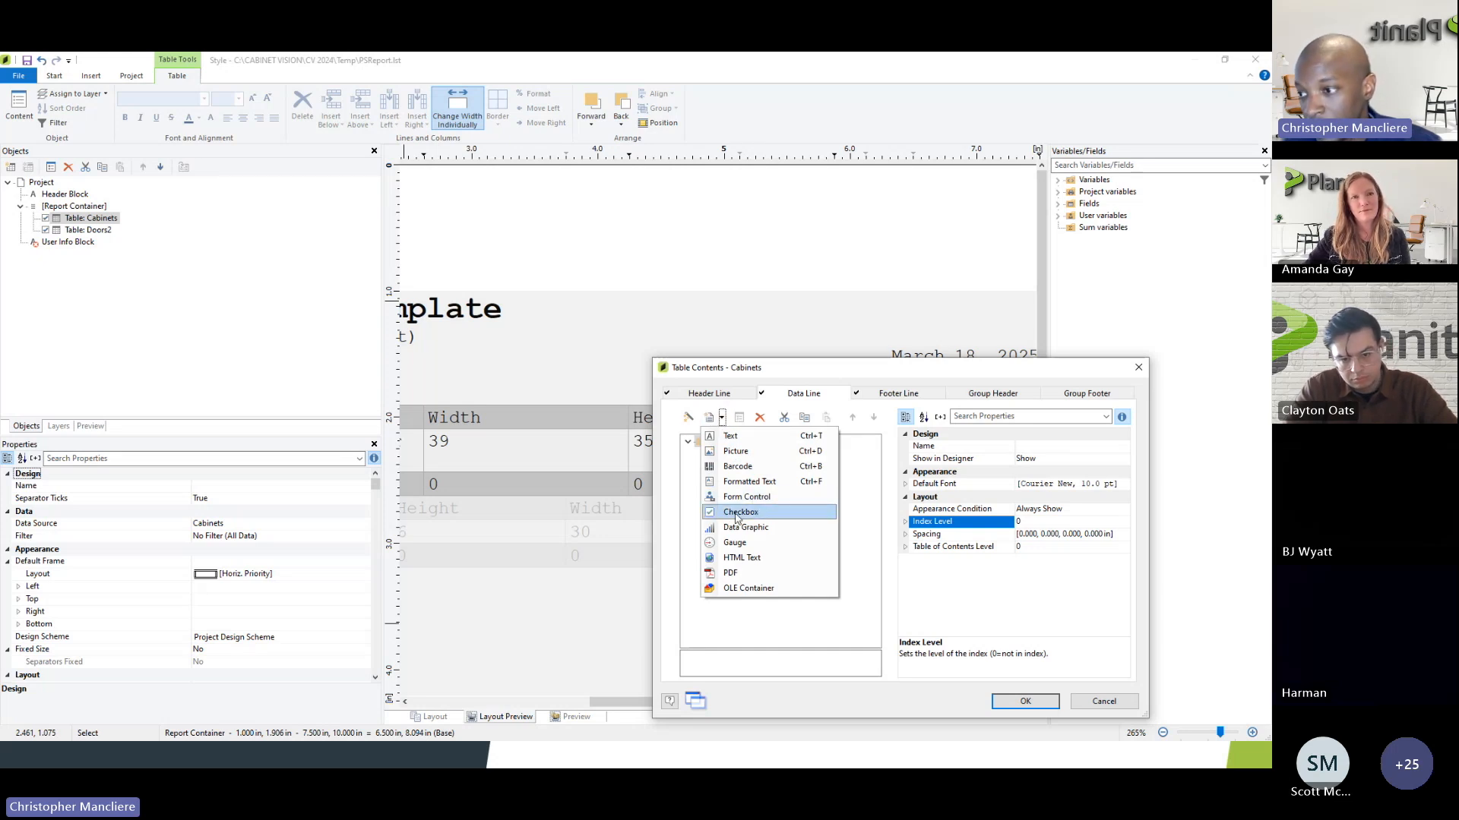
pyautogui.click(852, 540)
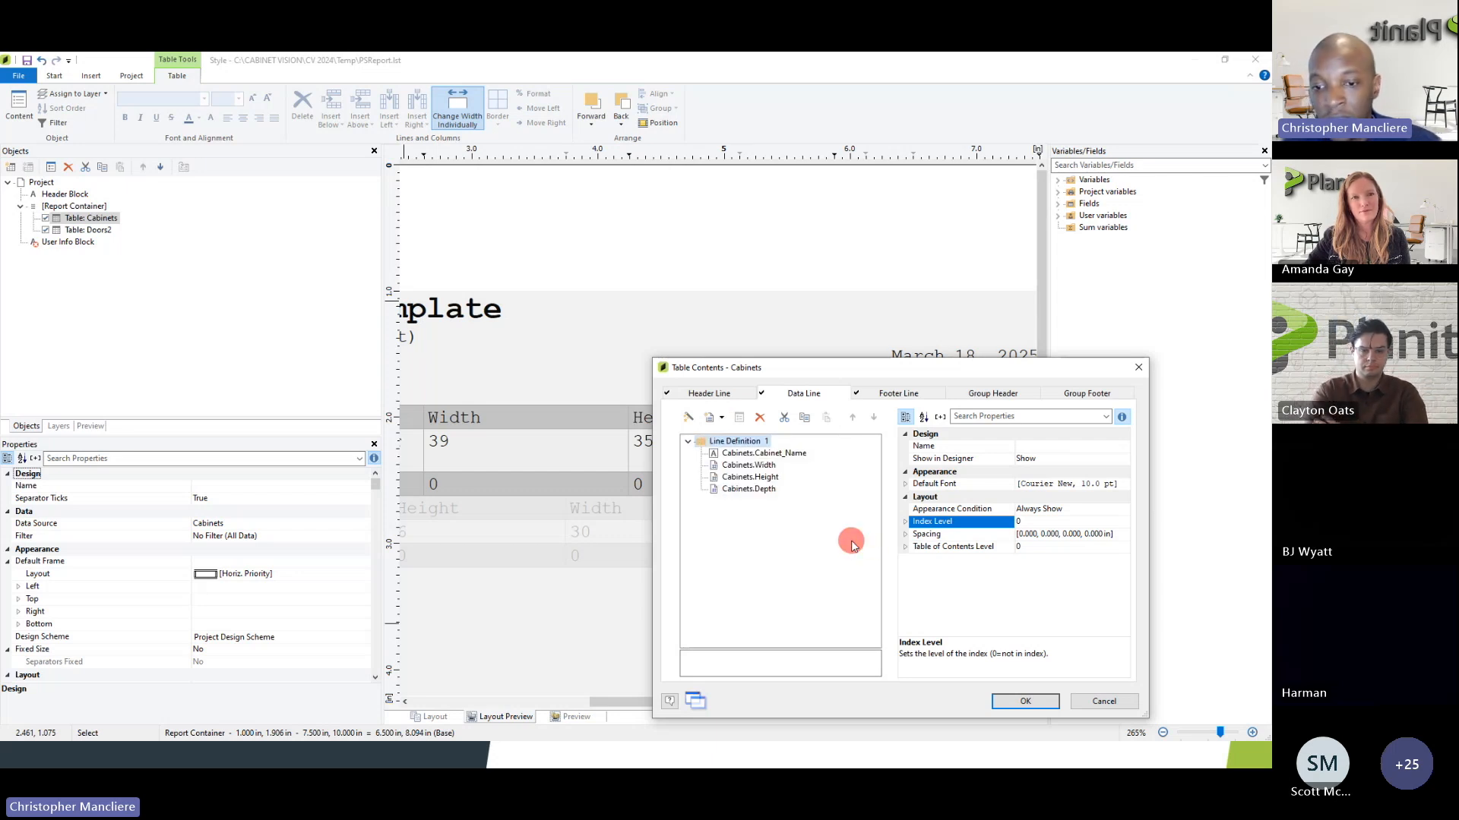
pyautogui.click(709, 394)
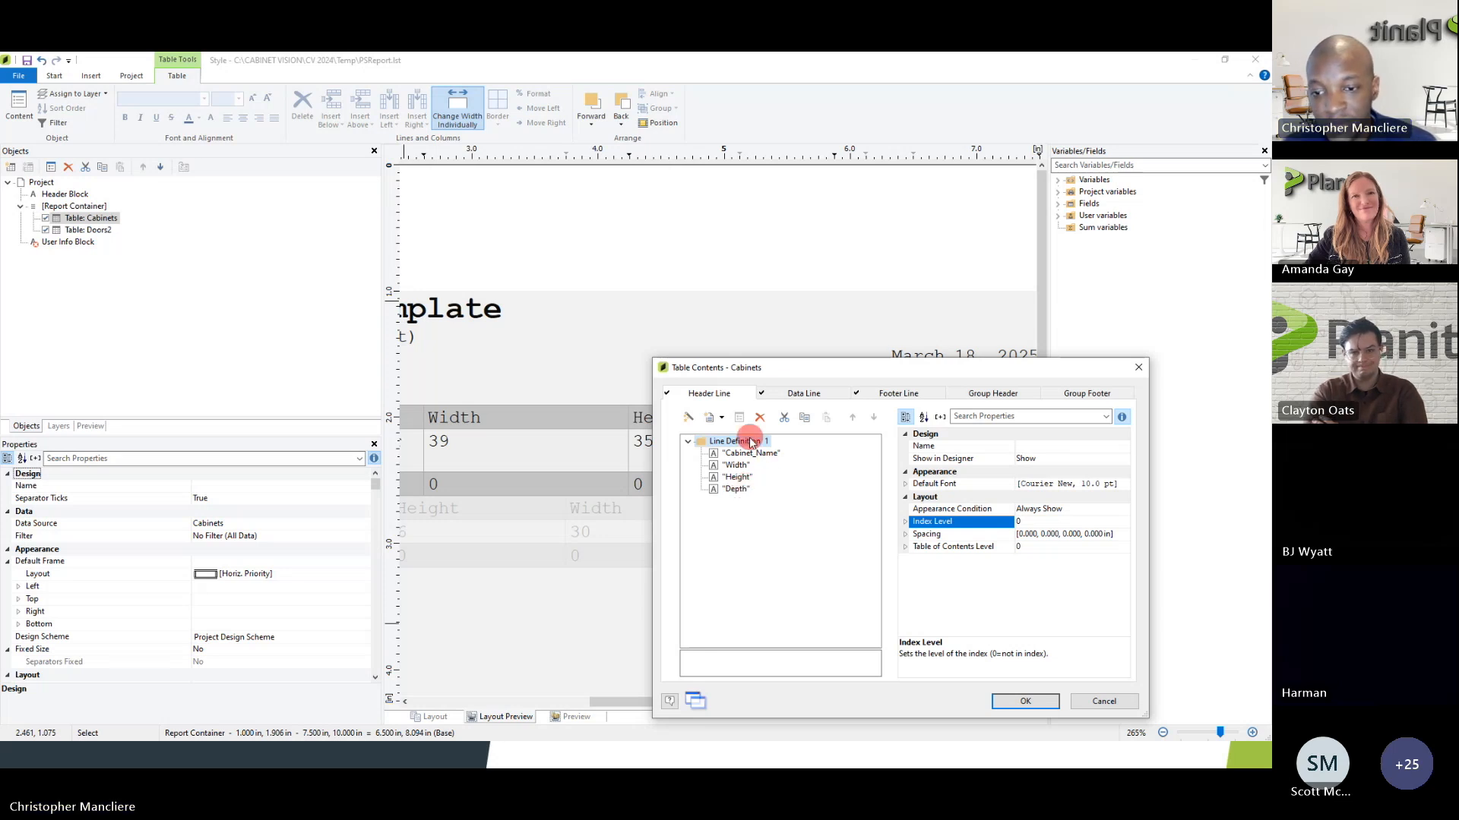
pyautogui.click(1094, 699)
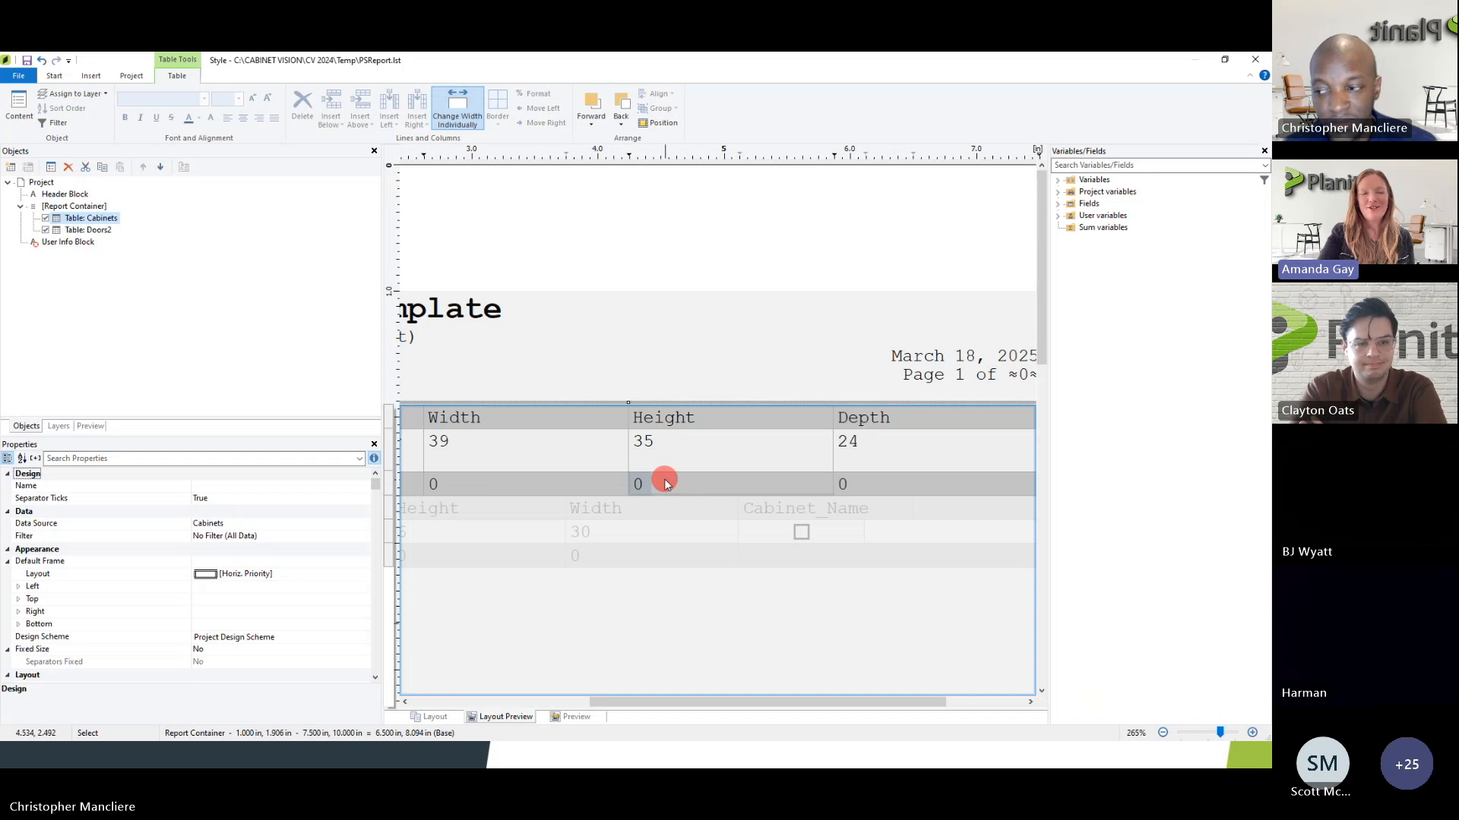